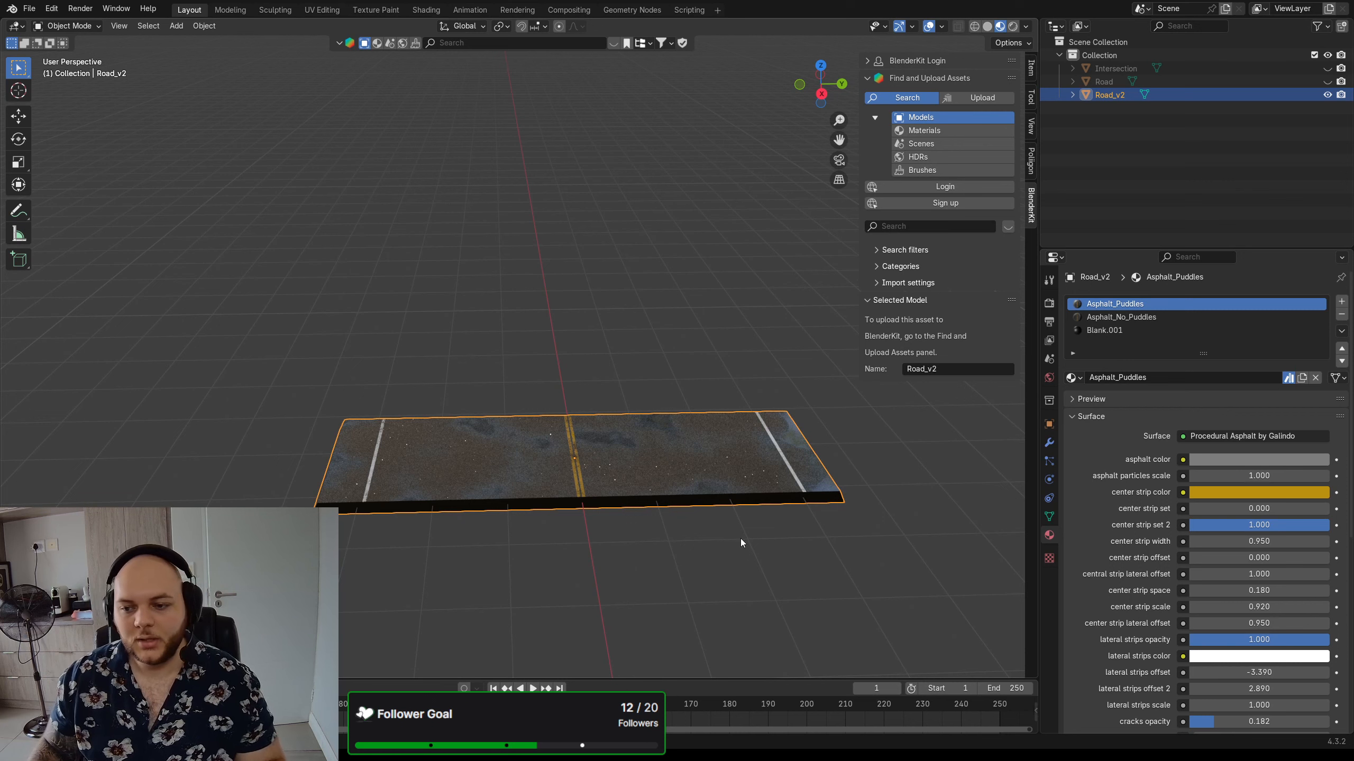
middle_drag(741, 538, 702, 584)
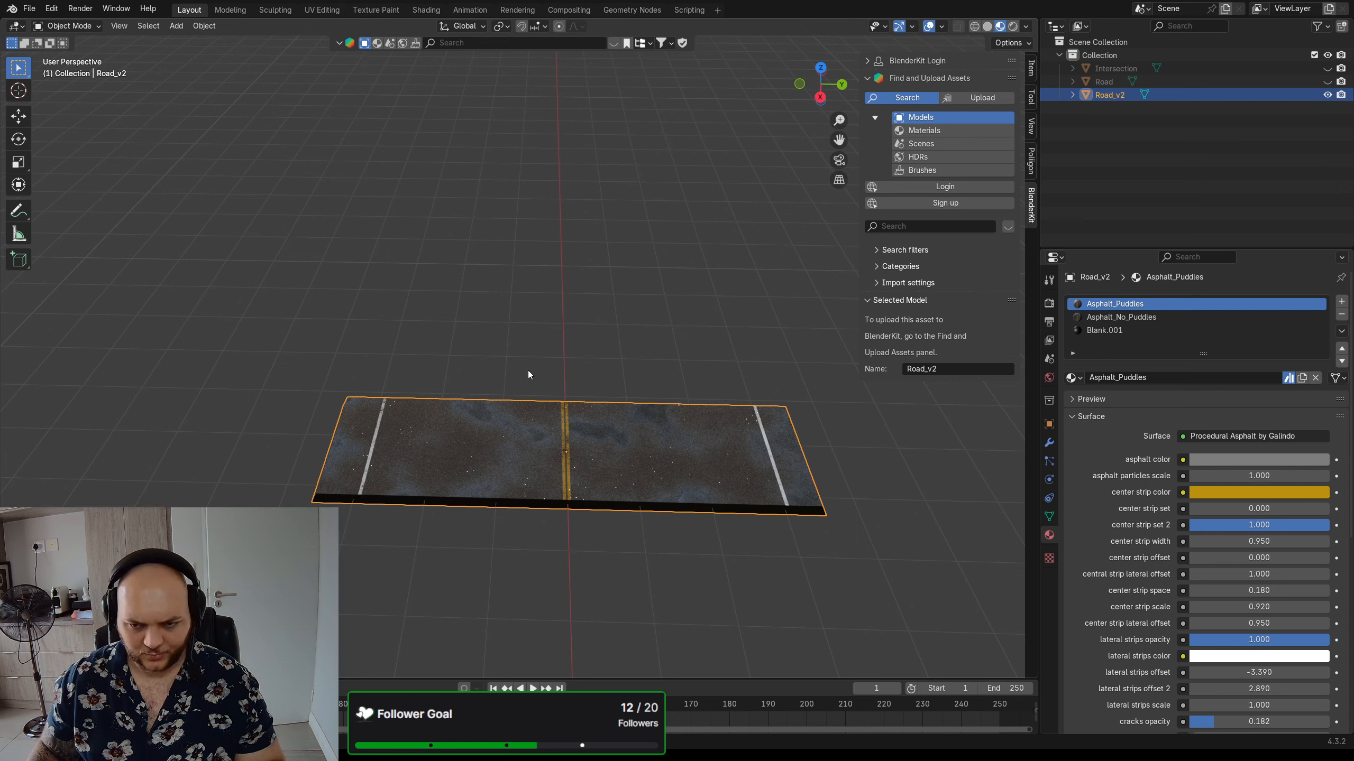
shift+middle_drag(518, 362, 527, 361)
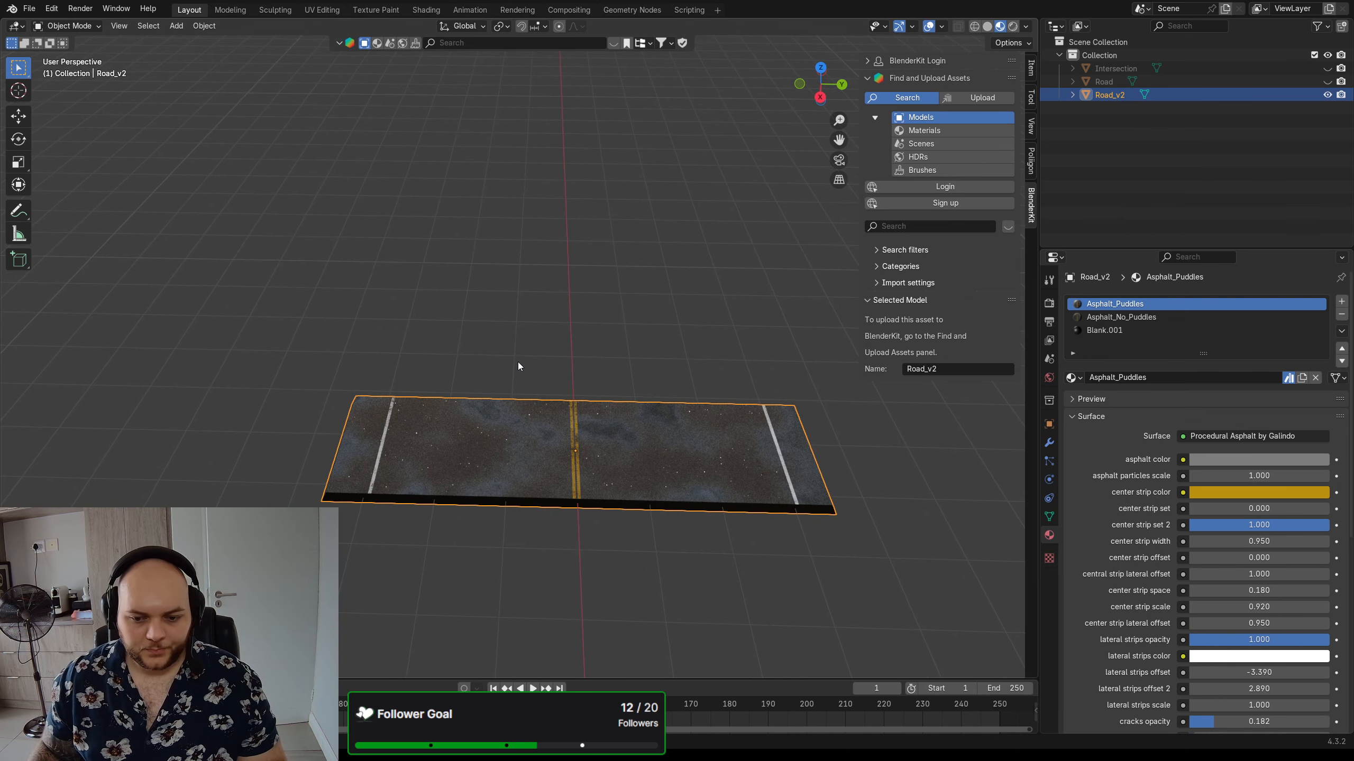
middle_drag(518, 367, 528, 381)
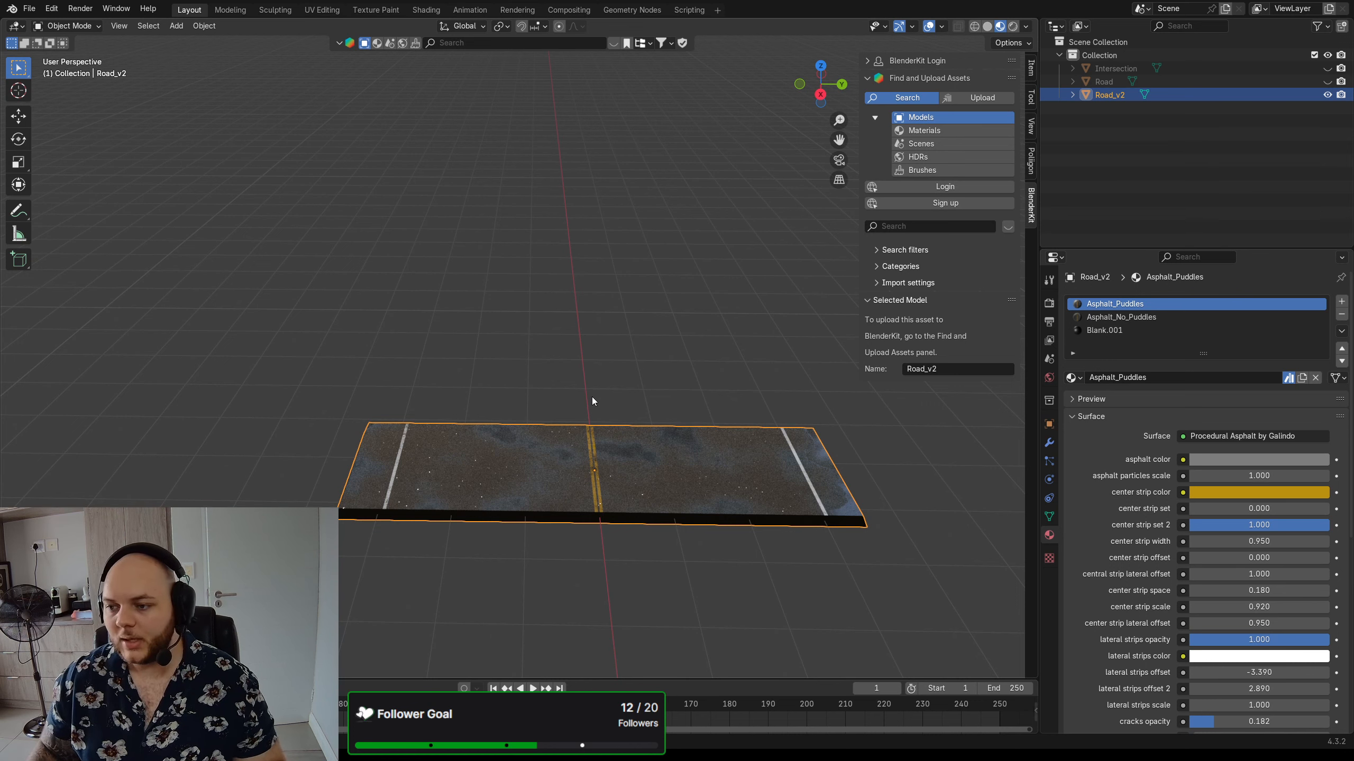
- Compare the Intersection object with Road_v2 by toggling their visibility, ending with only Road_v2 shown
click(1328, 94)
click(1328, 69)
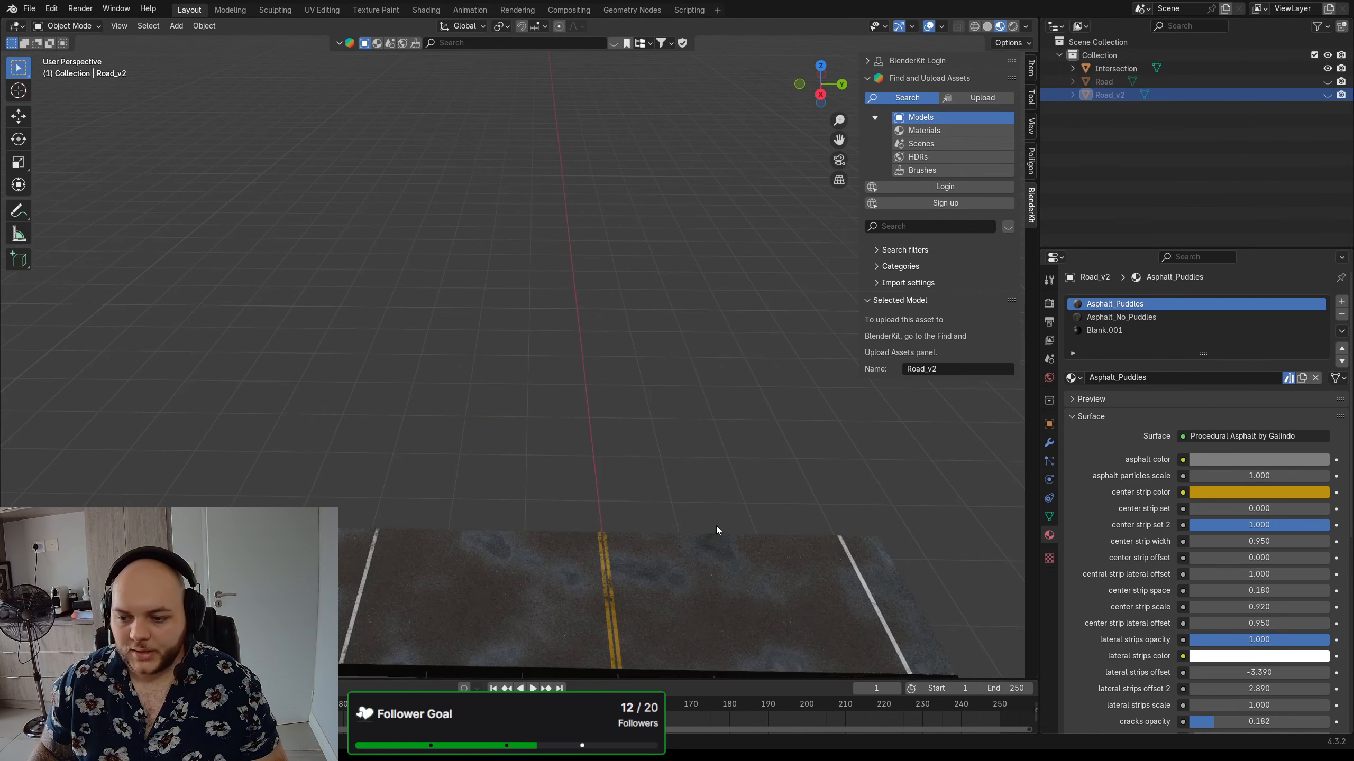
shift+middle_drag(716, 525, 666, 404)
middle_drag(862, 511, 778, 485)
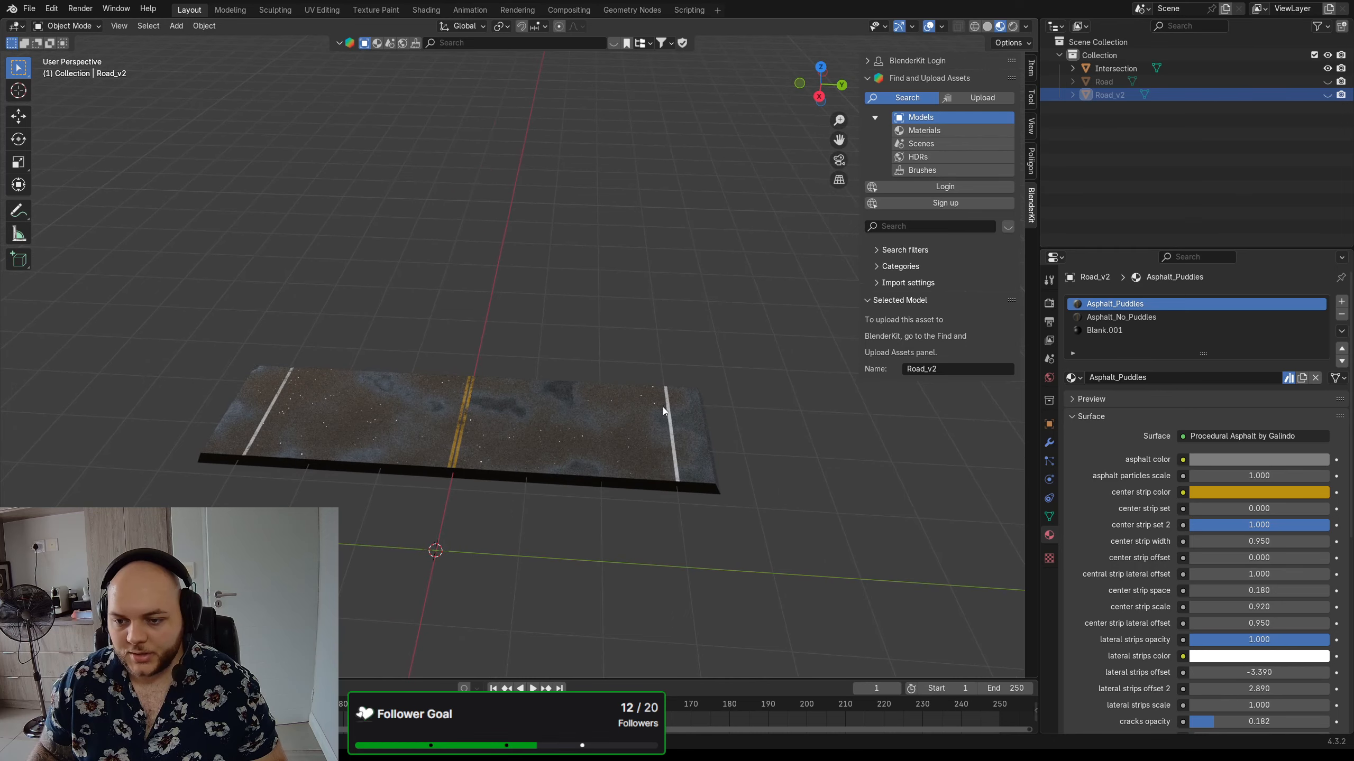
shift+middle_drag(569, 353, 584, 347)
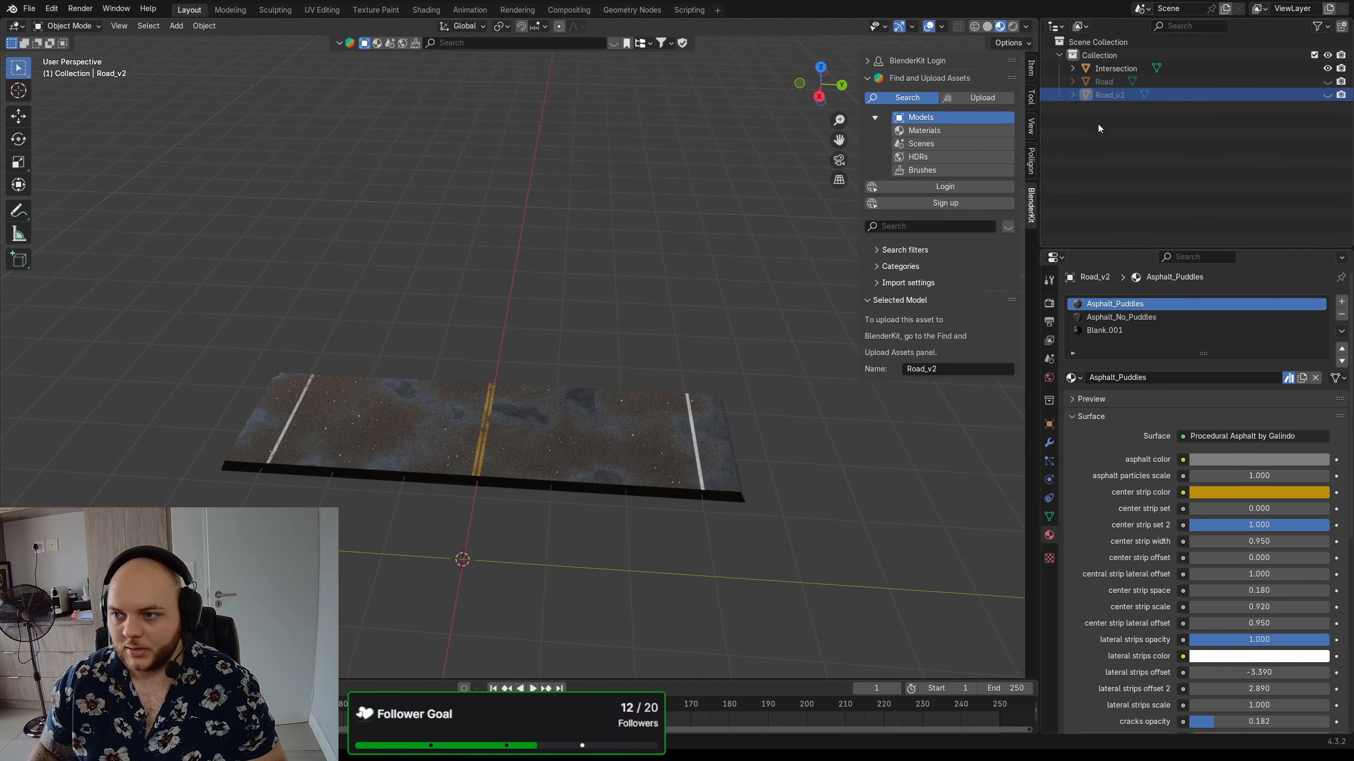
click(1327, 94)
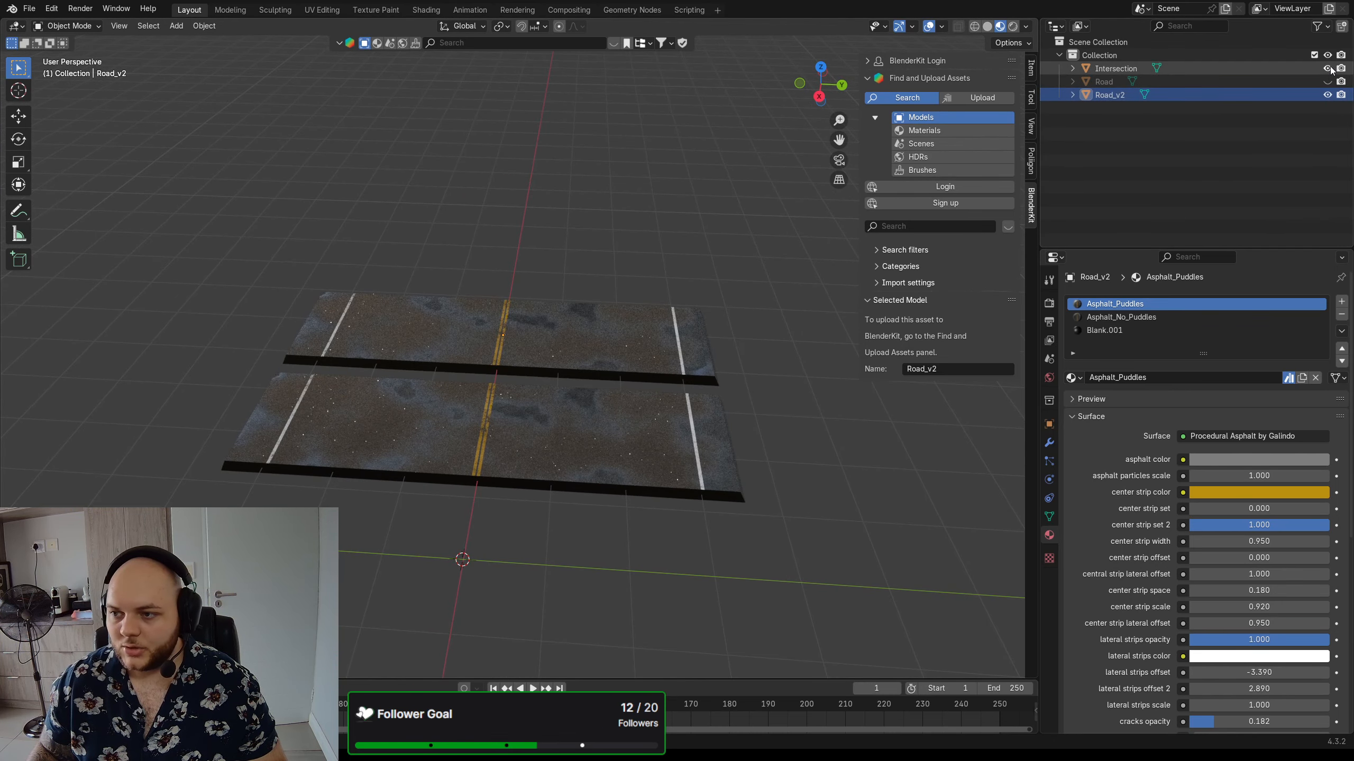
click(1327, 68)
shift+middle_drag(581, 268, 590, 290)
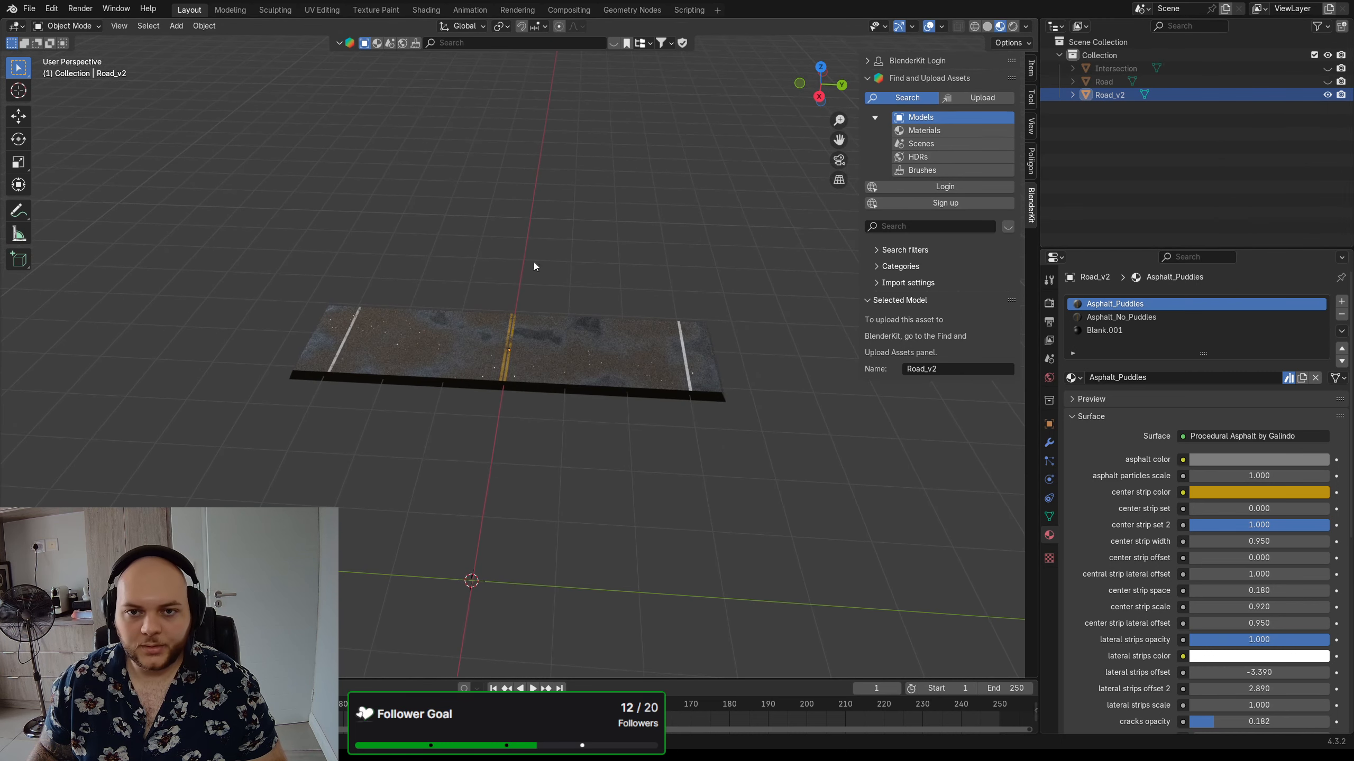
- Switch to the UV Editing workspace and frame the Road_V2 image and the road mesh
click(322, 9)
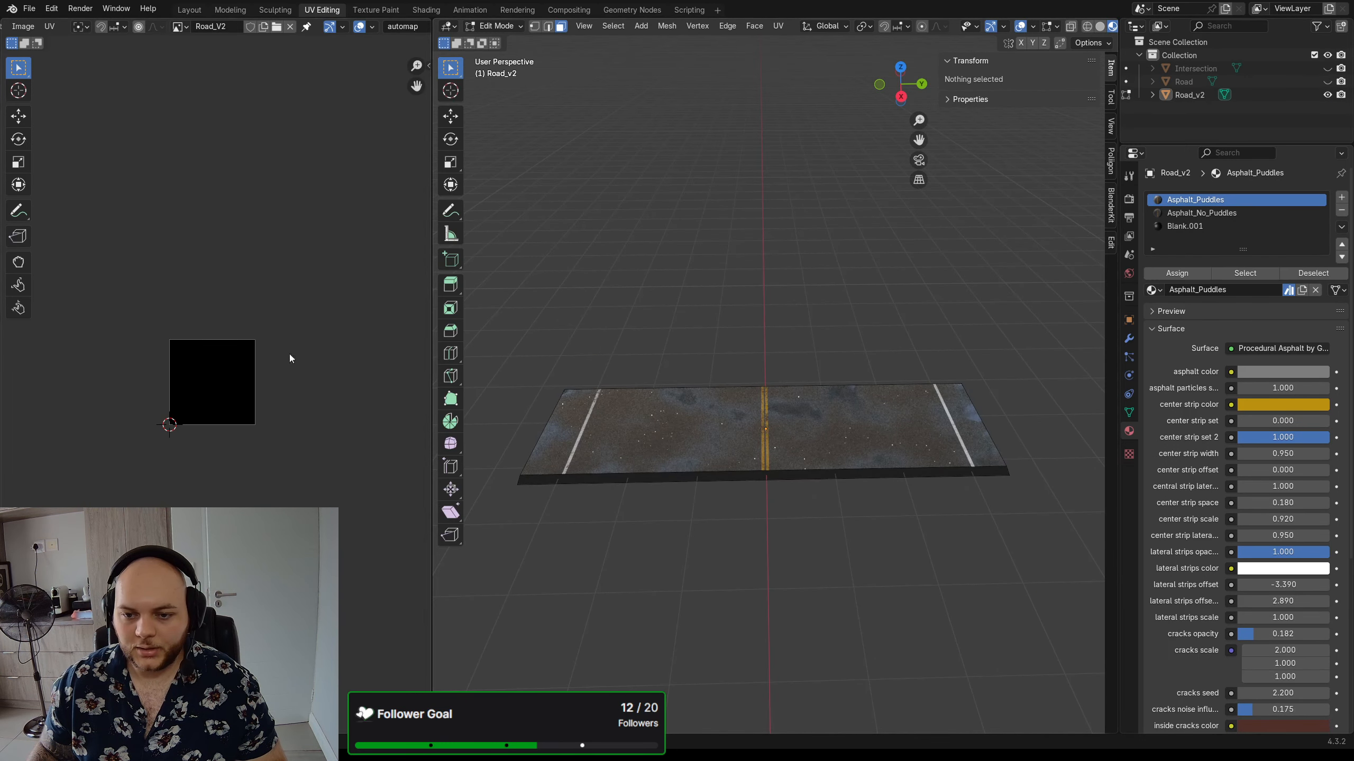
scroll(195, 360, up, 5)
middle_drag(781, 355, 759, 370)
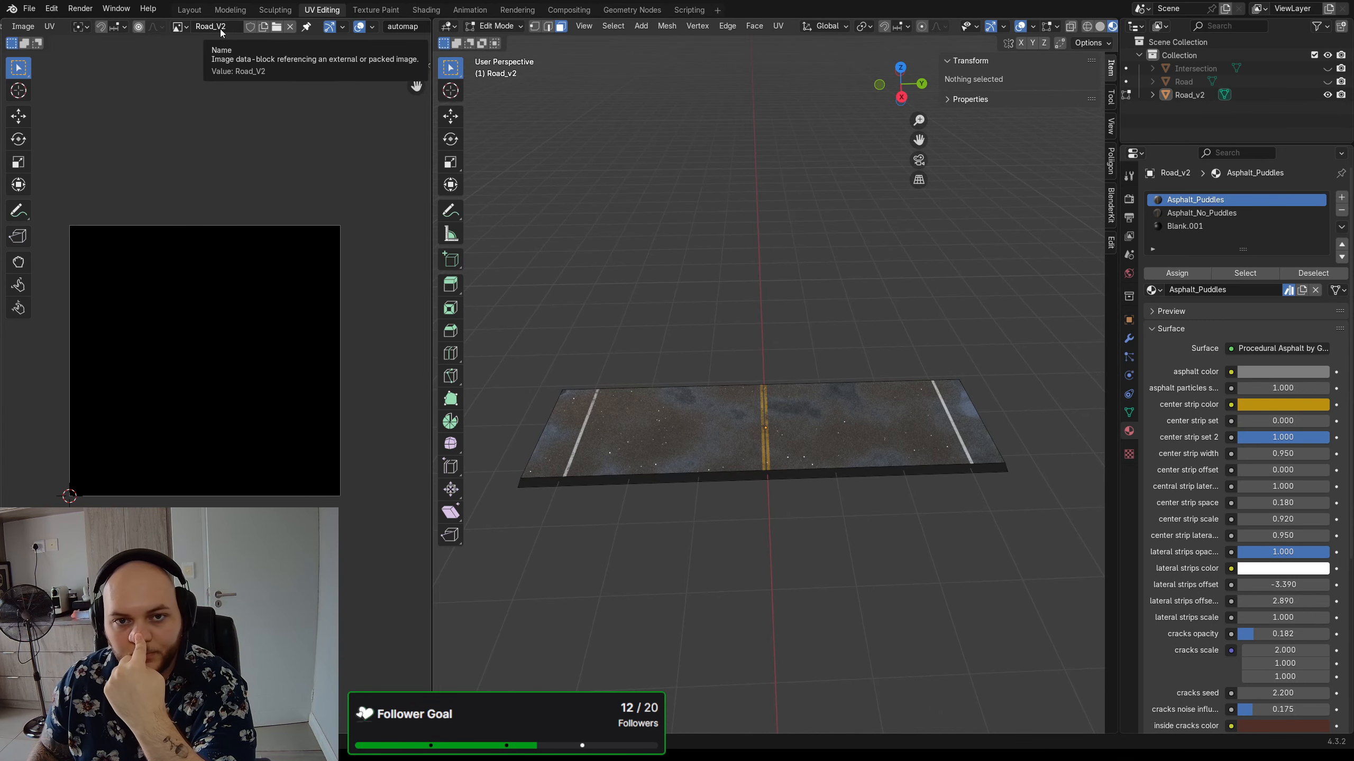
middle_drag(782, 362, 780, 367)
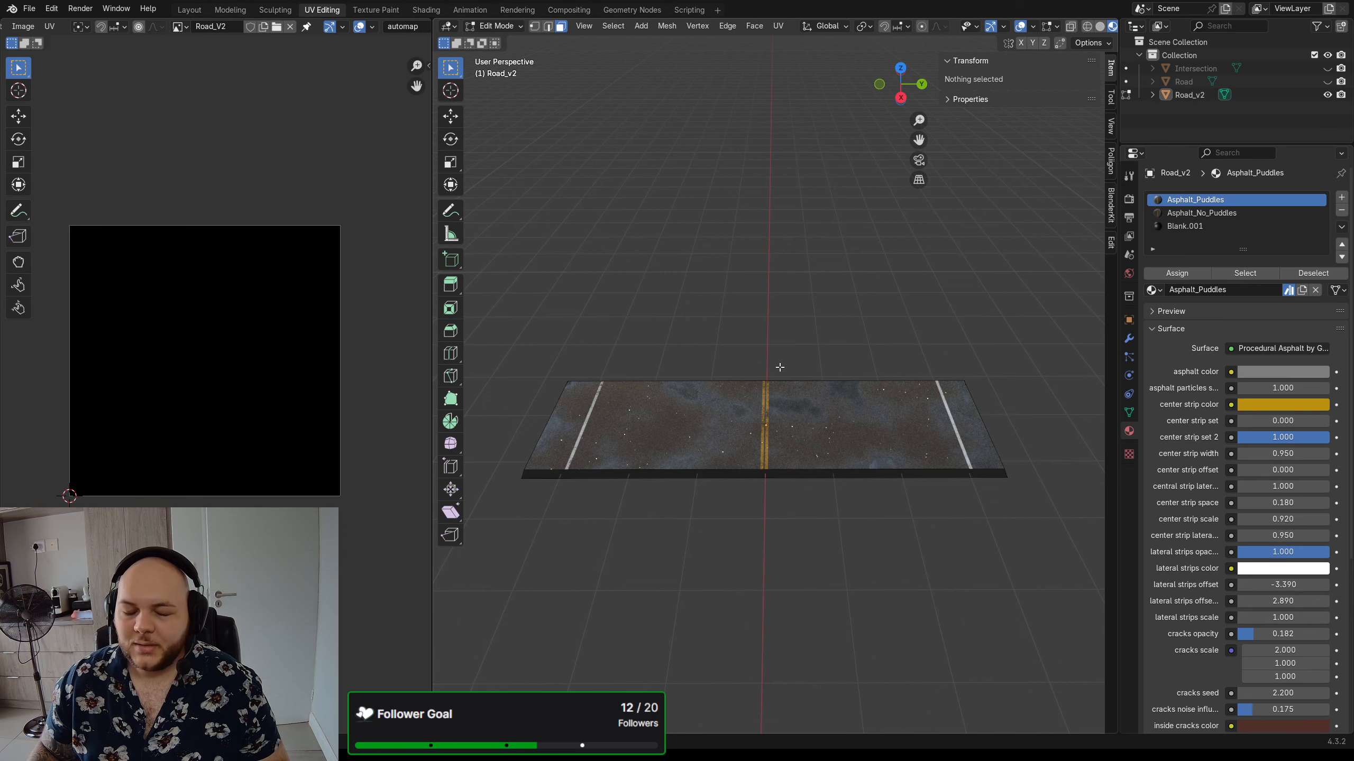
middle_drag(776, 354, 811, 337)
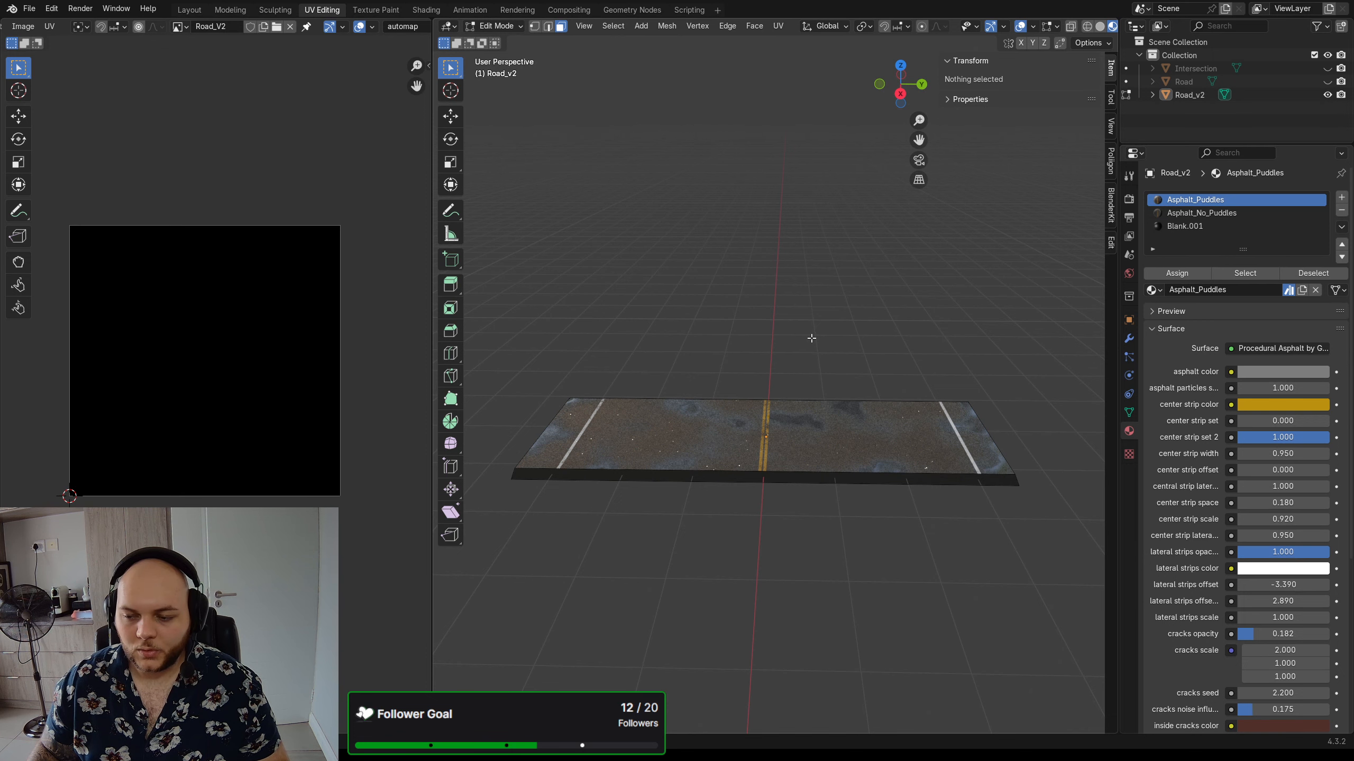
middle_drag(806, 366, 810, 372)
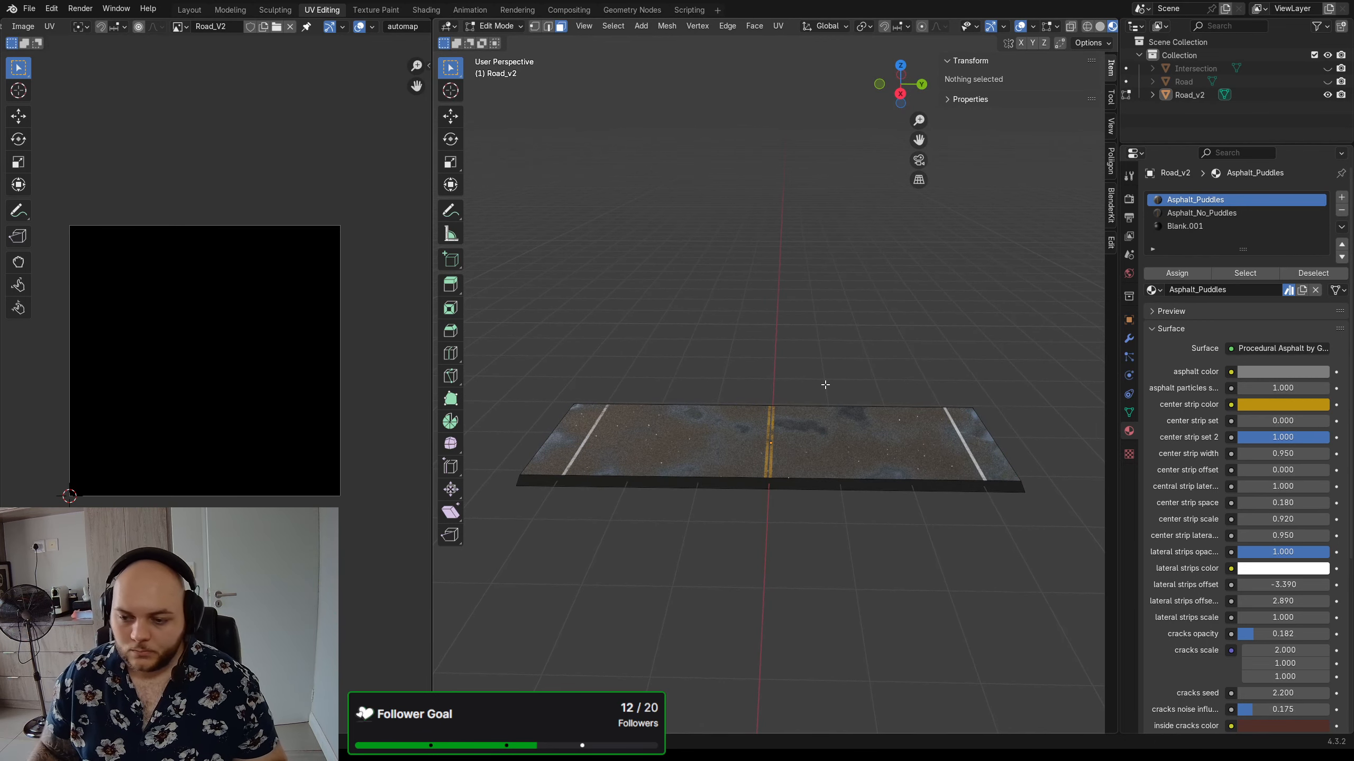
scroll(205, 311, down, 1)
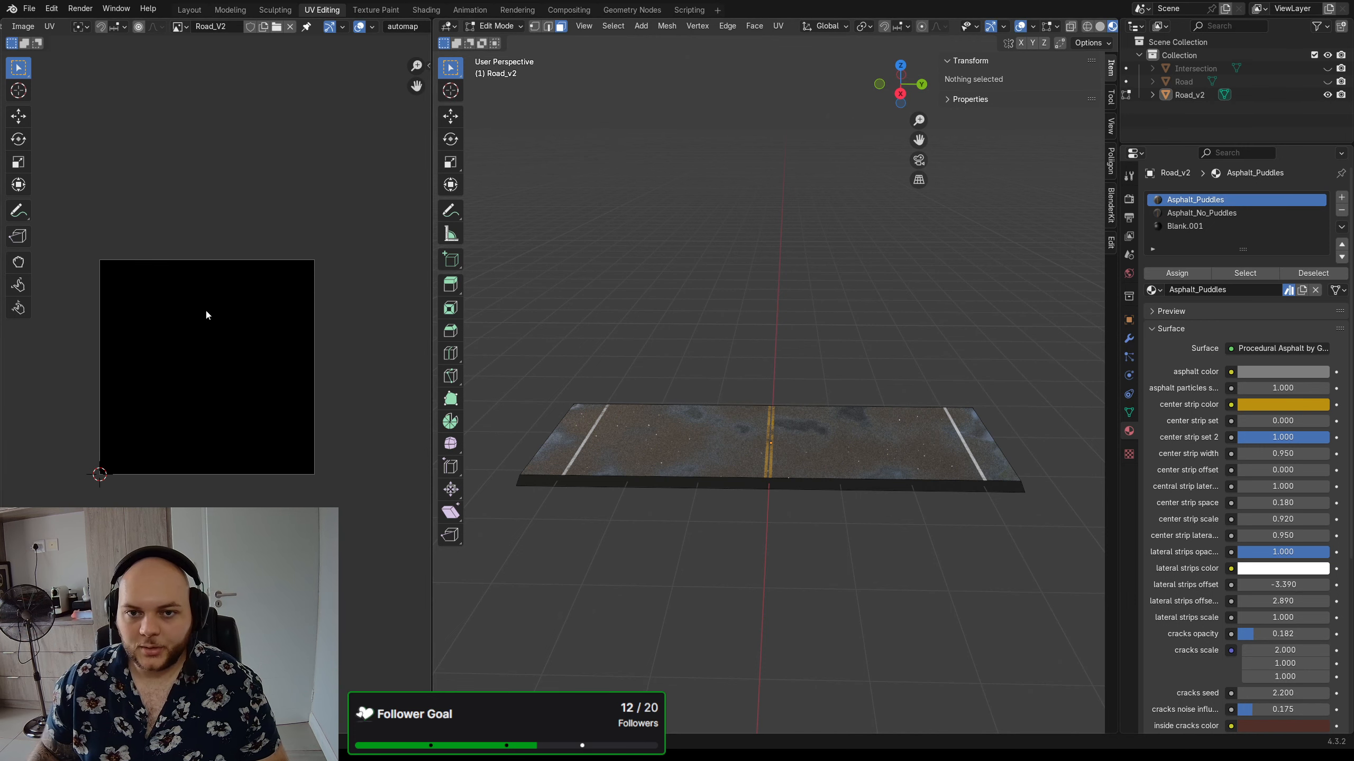
click(703, 438)
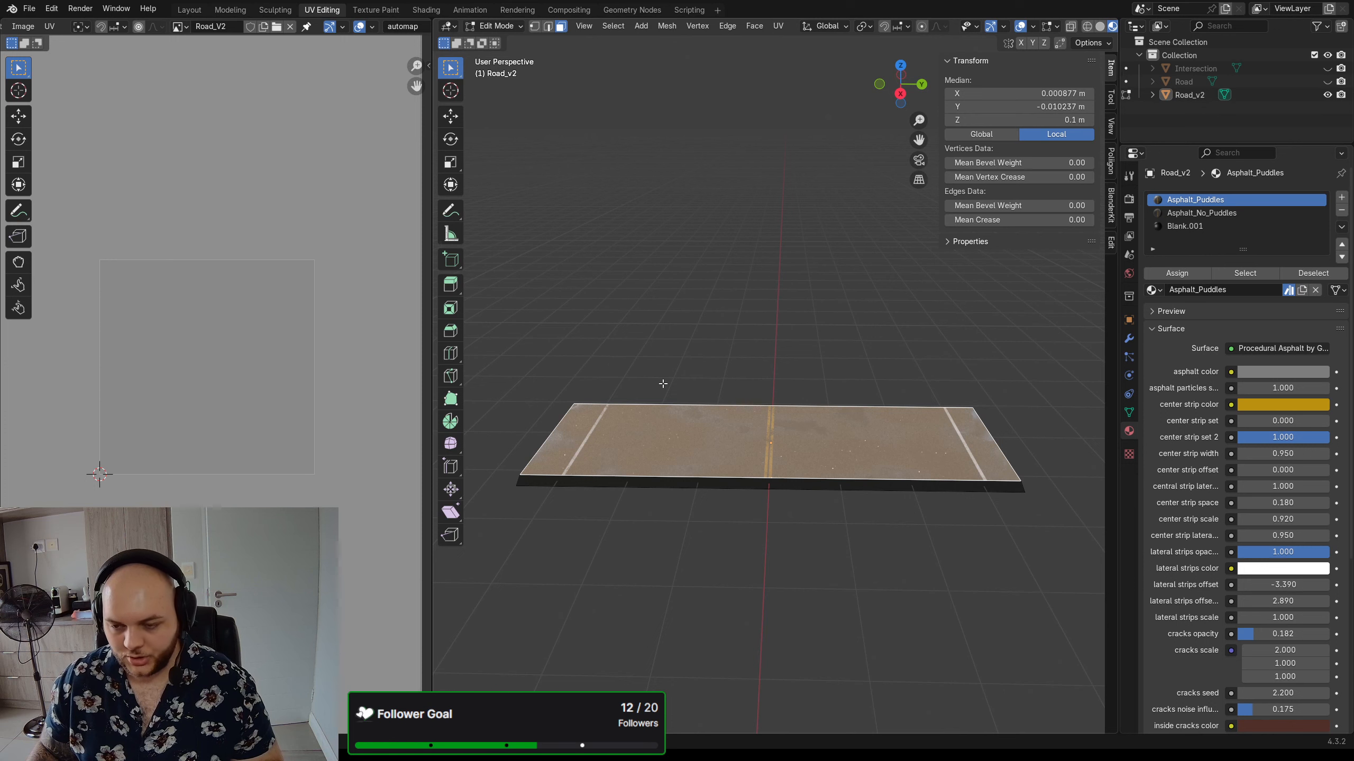
key(u)
click(749, 347)
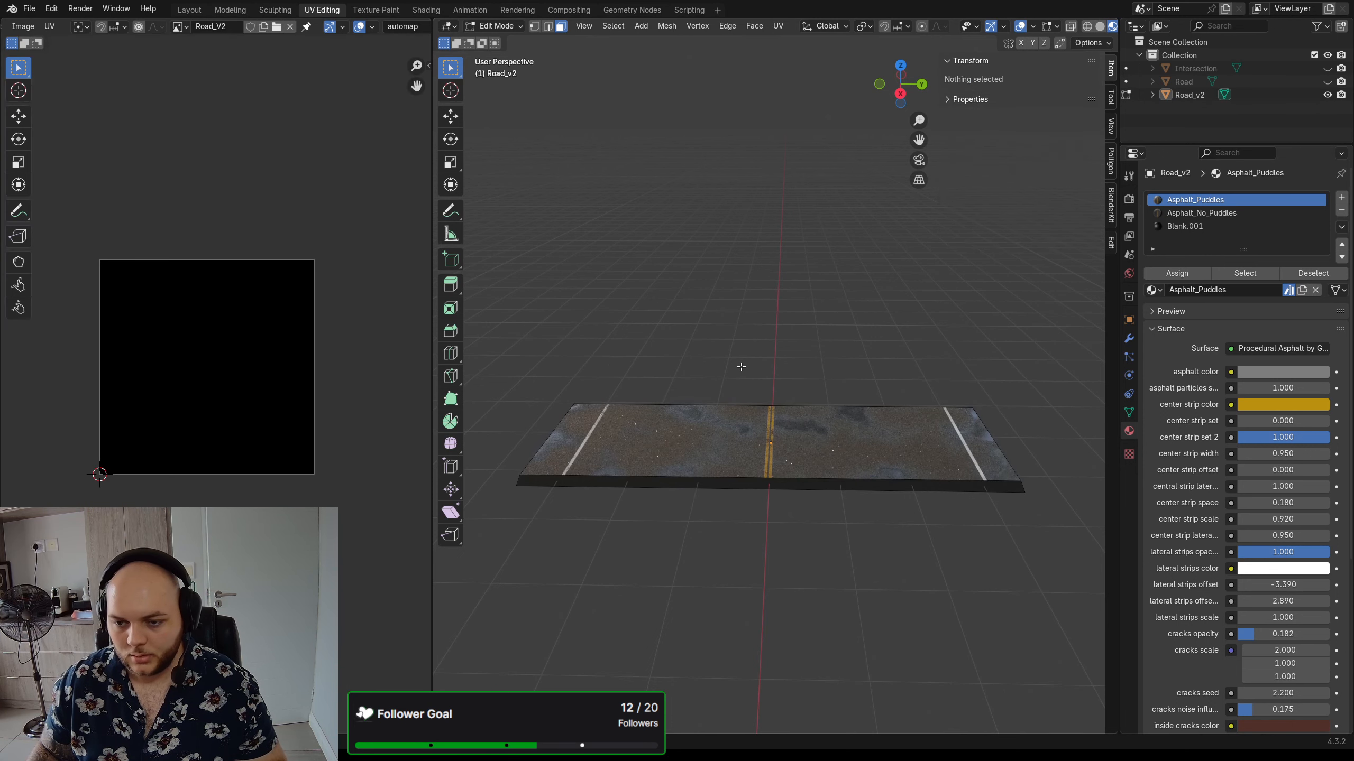
- Unwrap all faces of Road_v2 with Smart UV Project, using a 66° angle limit, Scaled margin method and 0.000 island margin
key(a)
key(u)
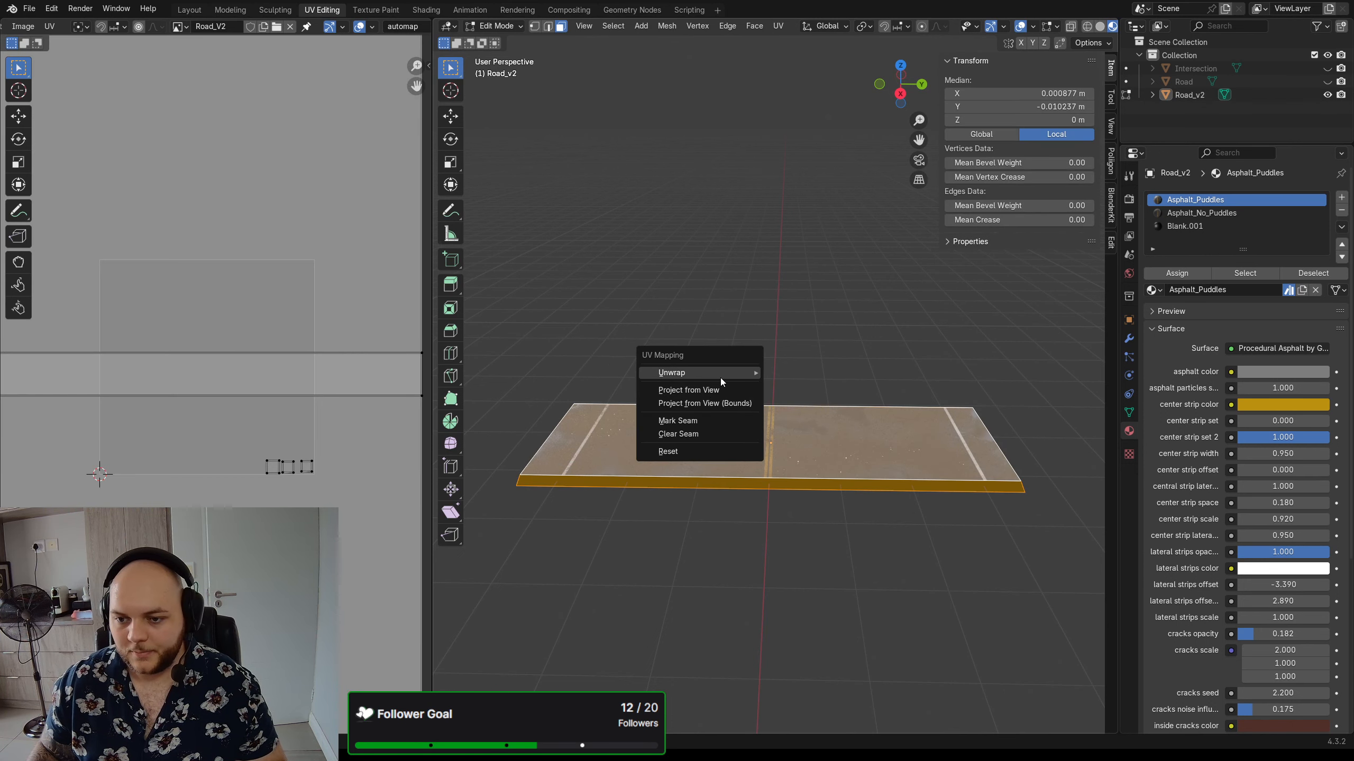
mouse_move(721, 378)
click(815, 419)
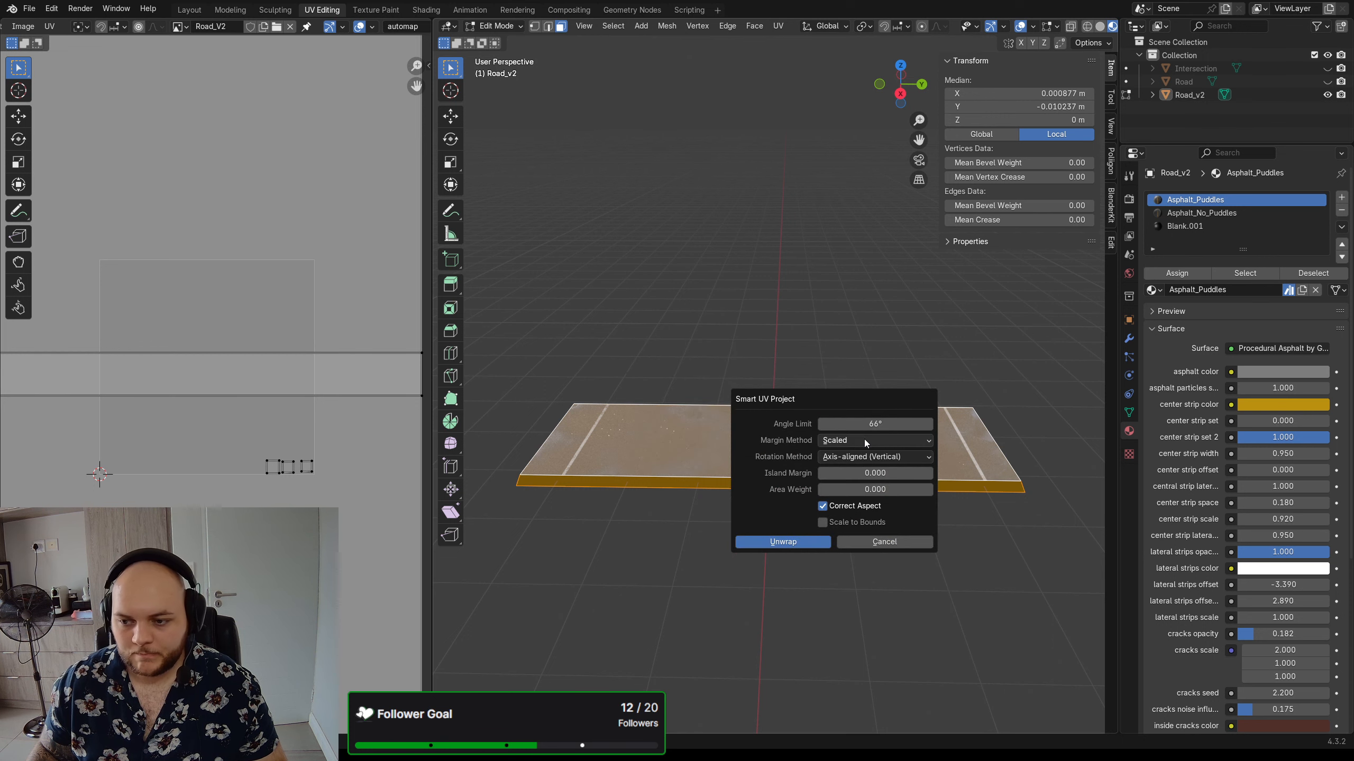
click(786, 543)
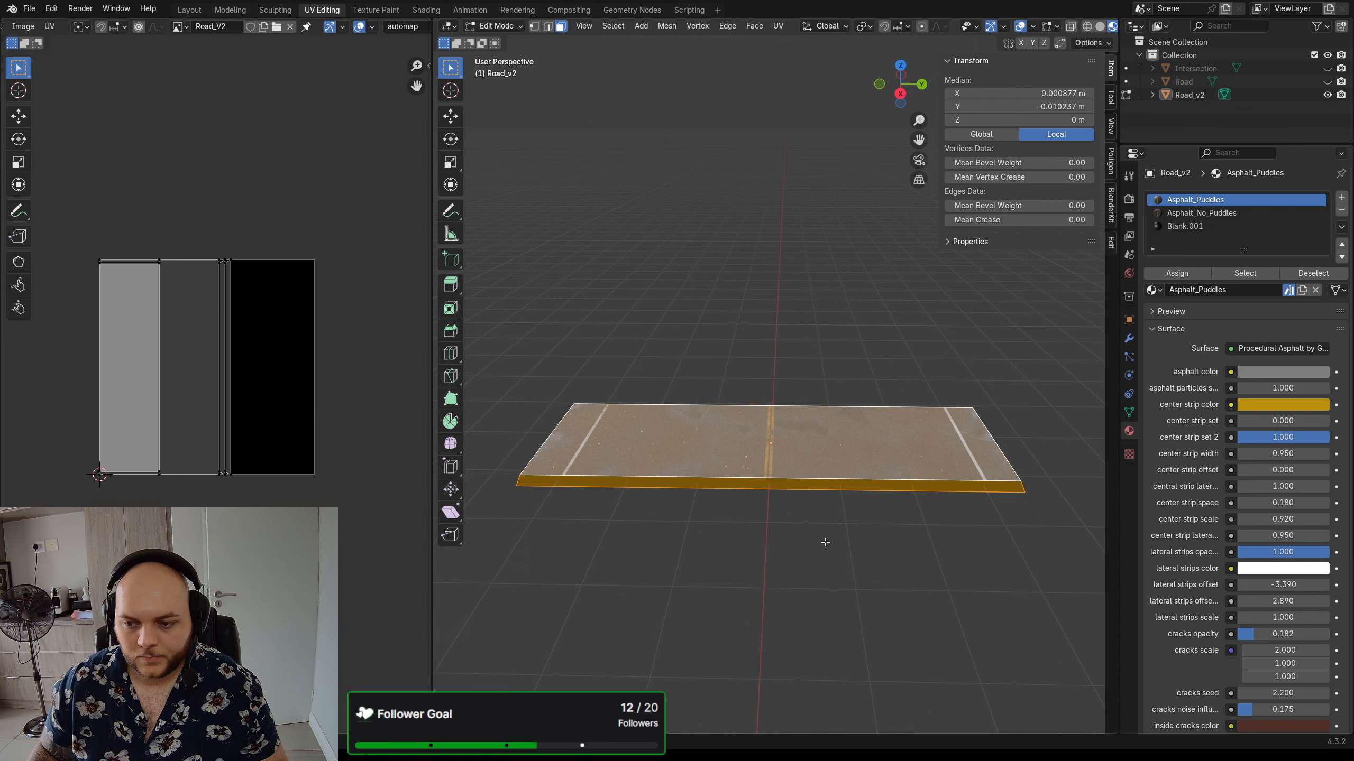
- Select the road's long side face on the +X side and move its UV island sideways into the empty area of the Road_V2 image
middle_drag(364, 399, 364, 411)
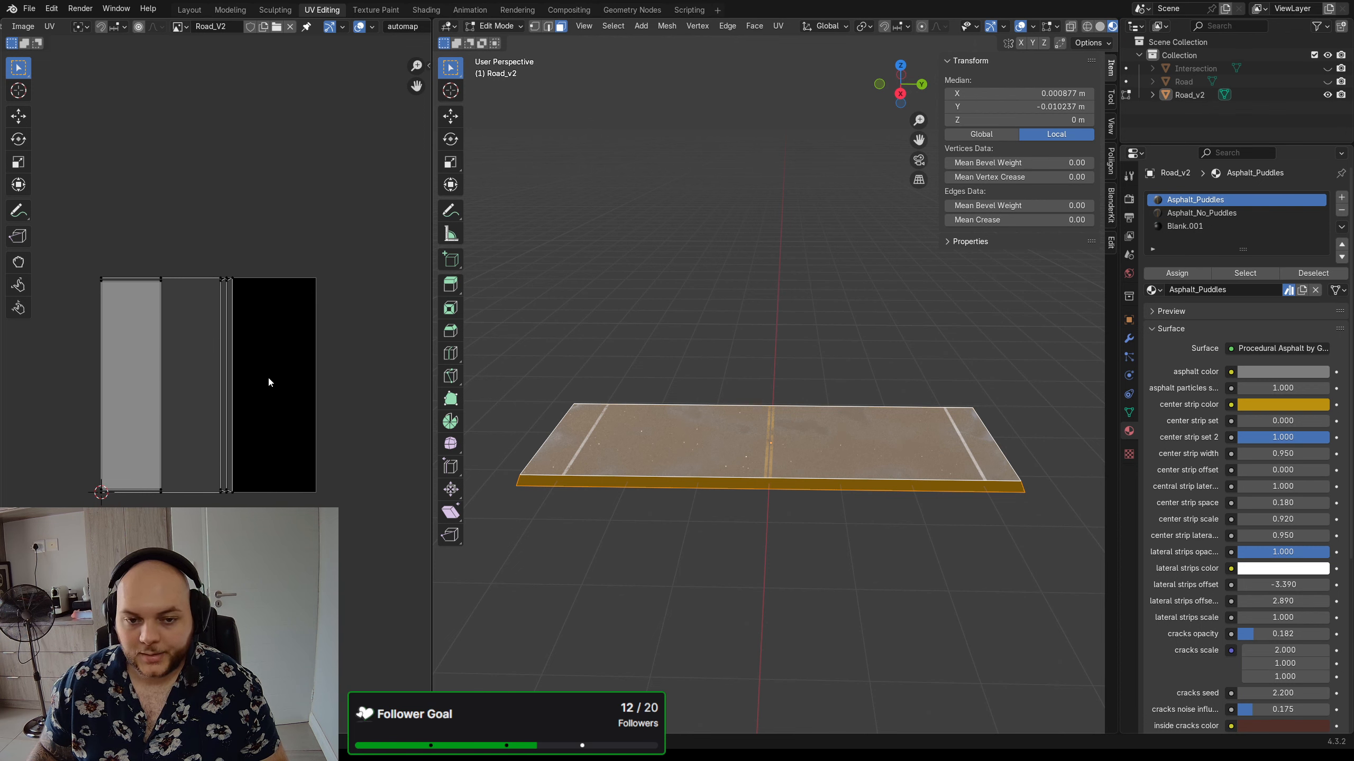
scroll(224, 418, up, 4)
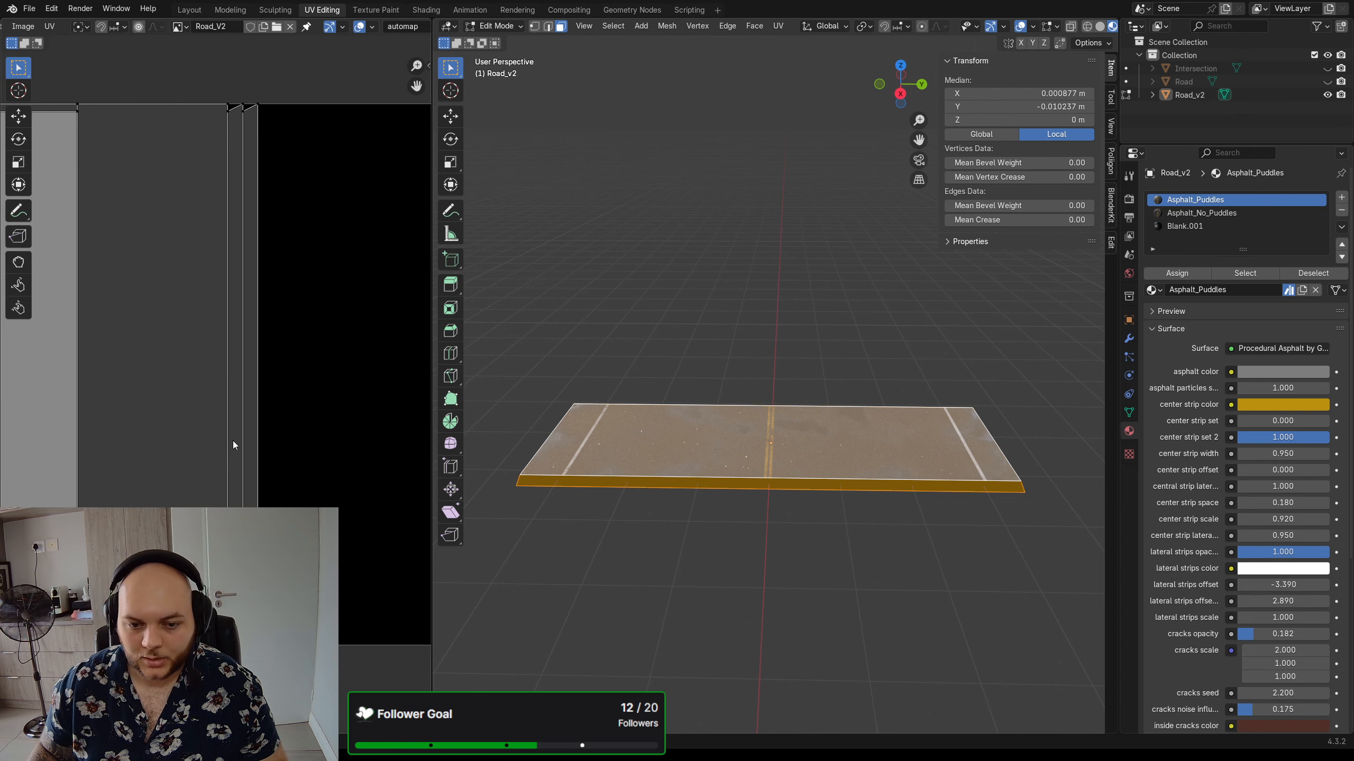
scroll(254, 452, down, 1)
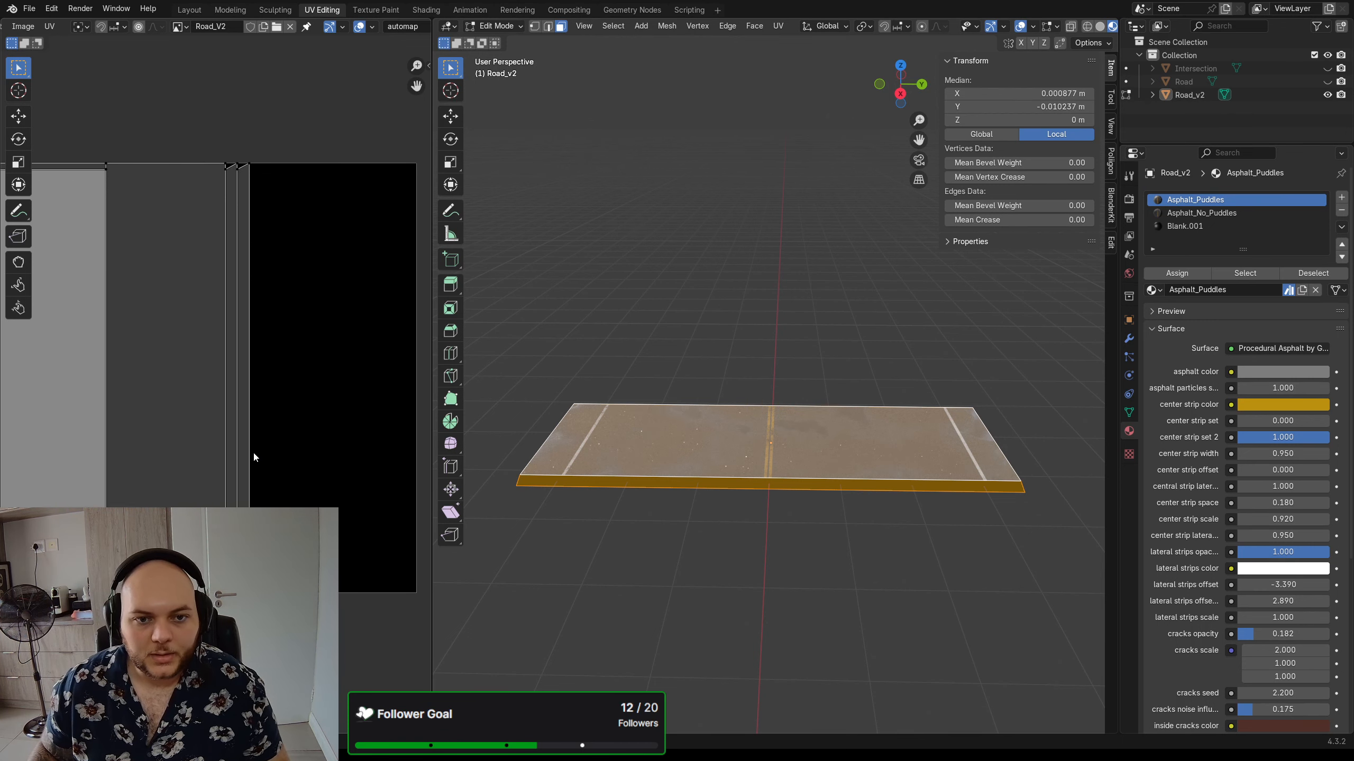
click(242, 383)
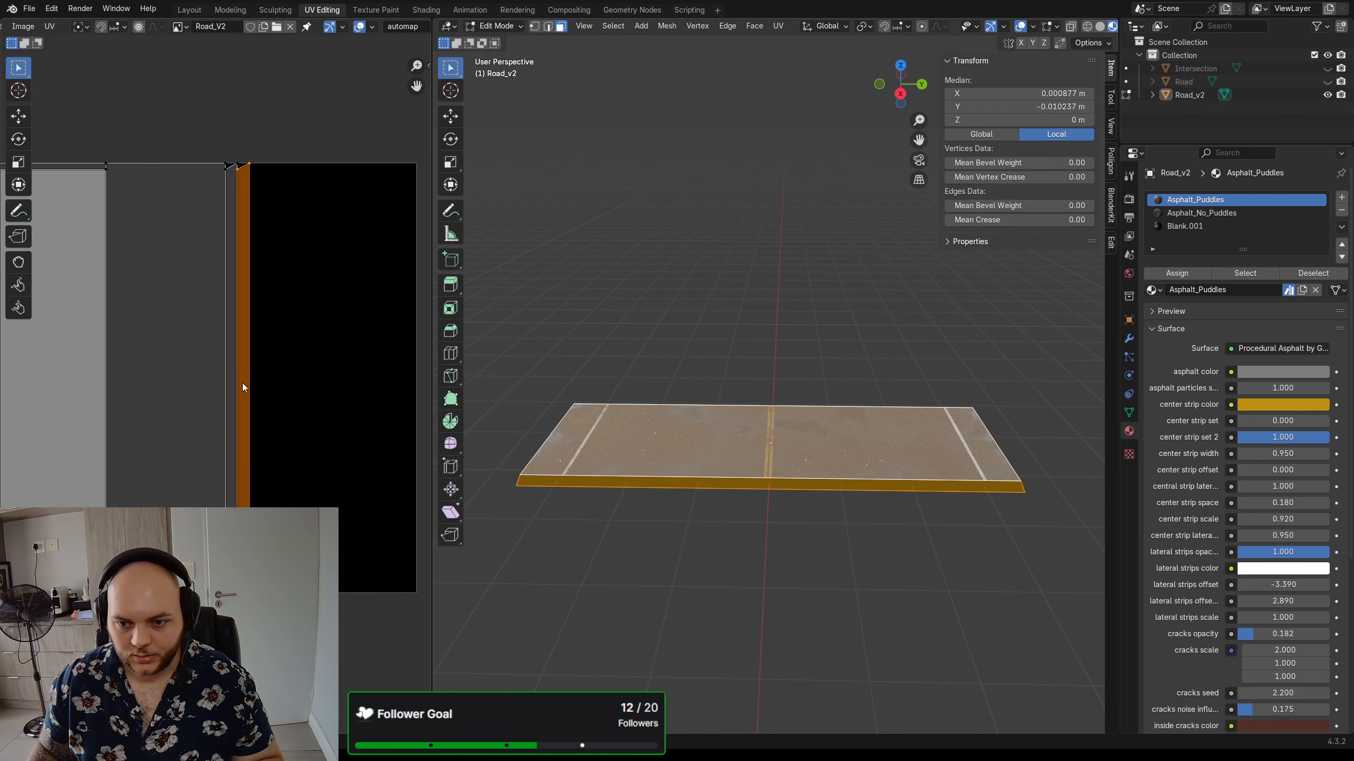
click(838, 337)
click(757, 487)
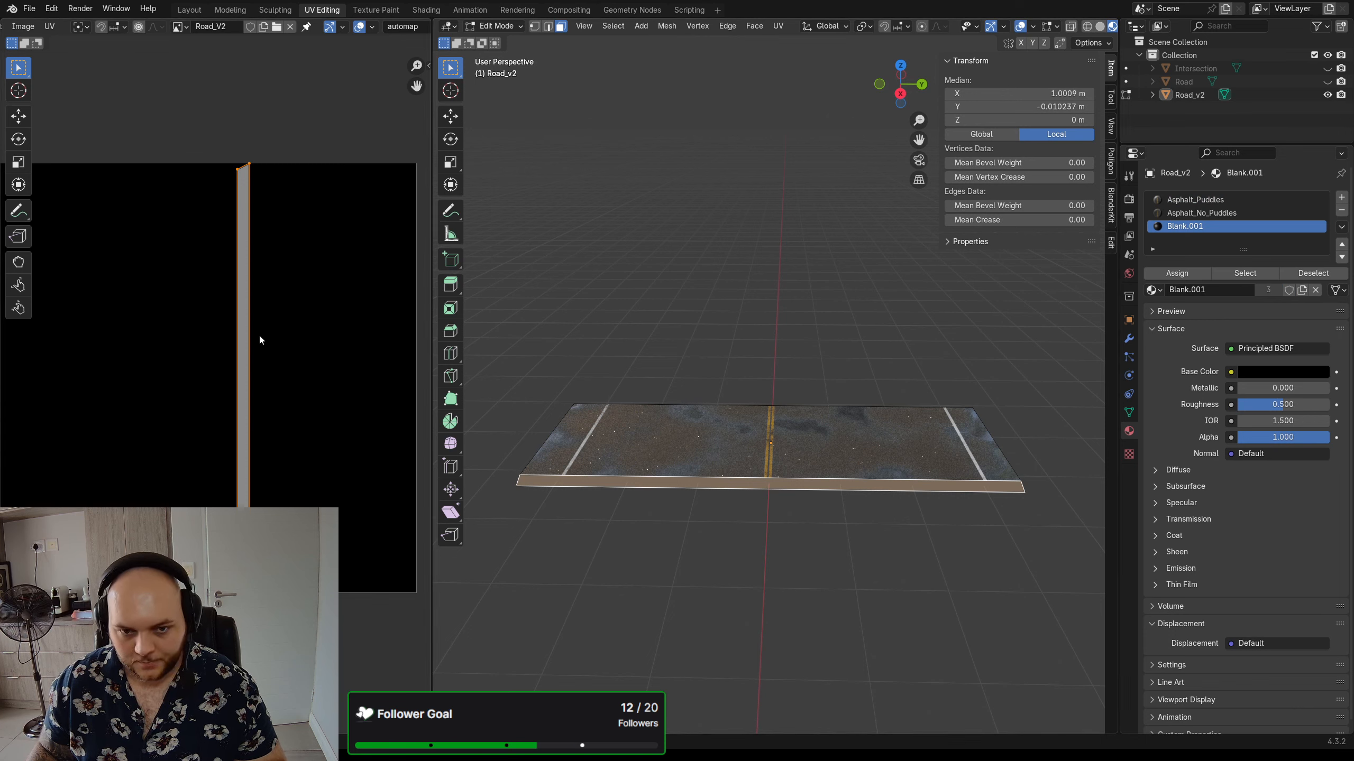
key(g)
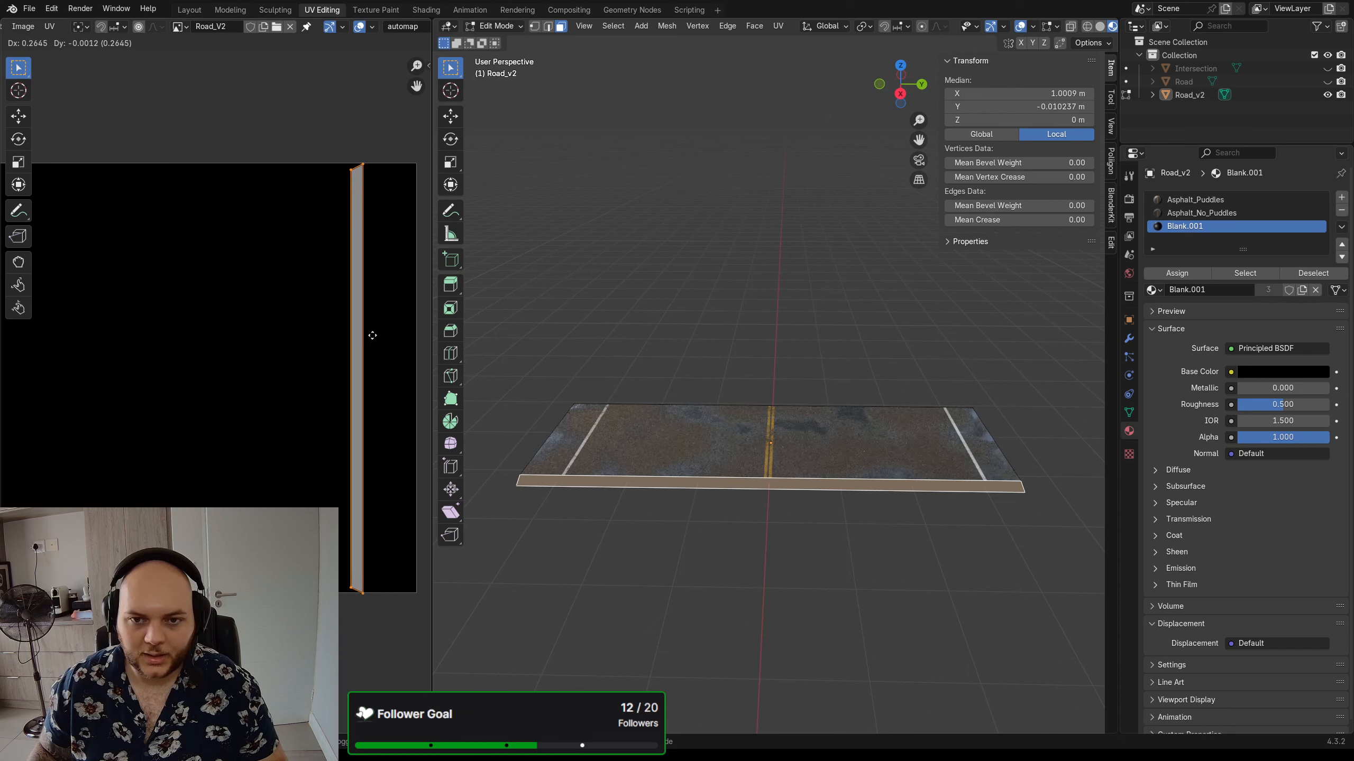
click(371, 339)
- Shrink the side face's whole UV island to under a third of its size and place it in the lower-right corner of the UV square
click(360, 166)
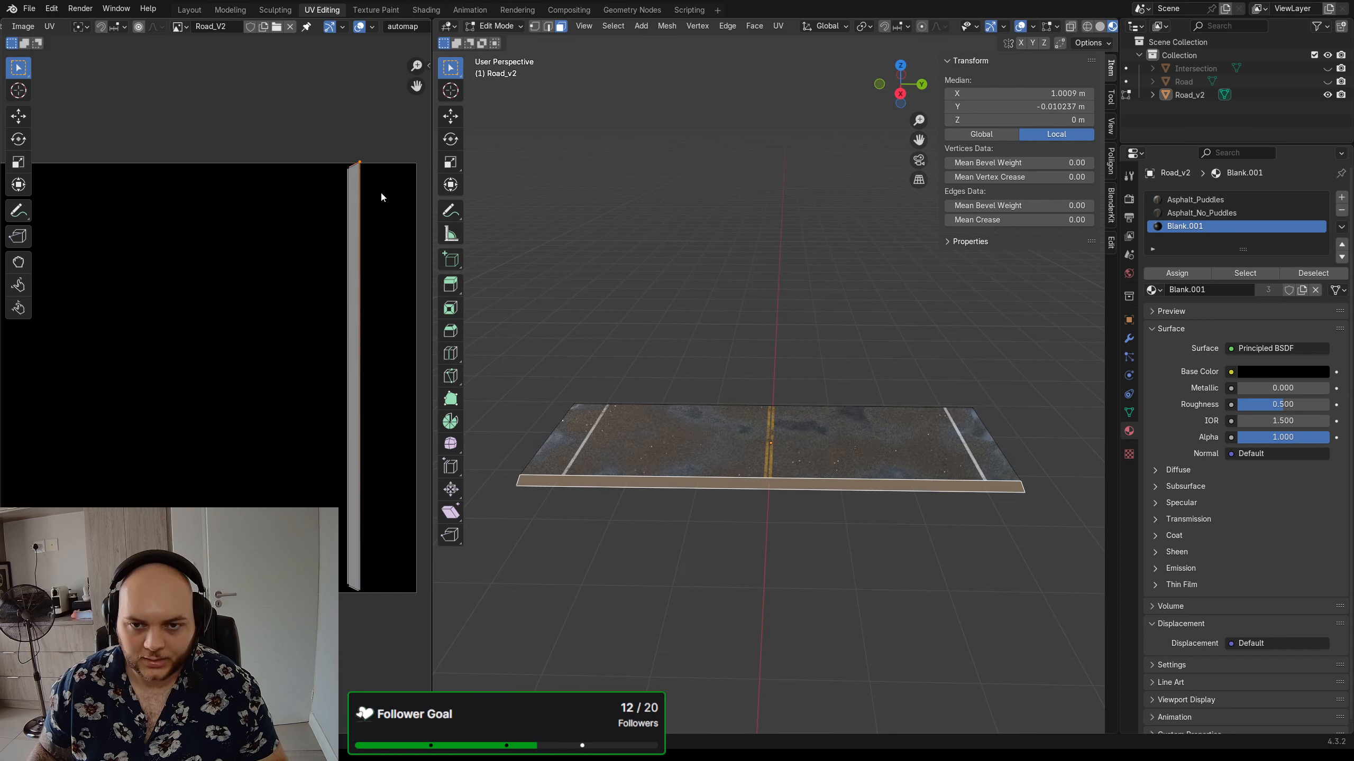
key(a)
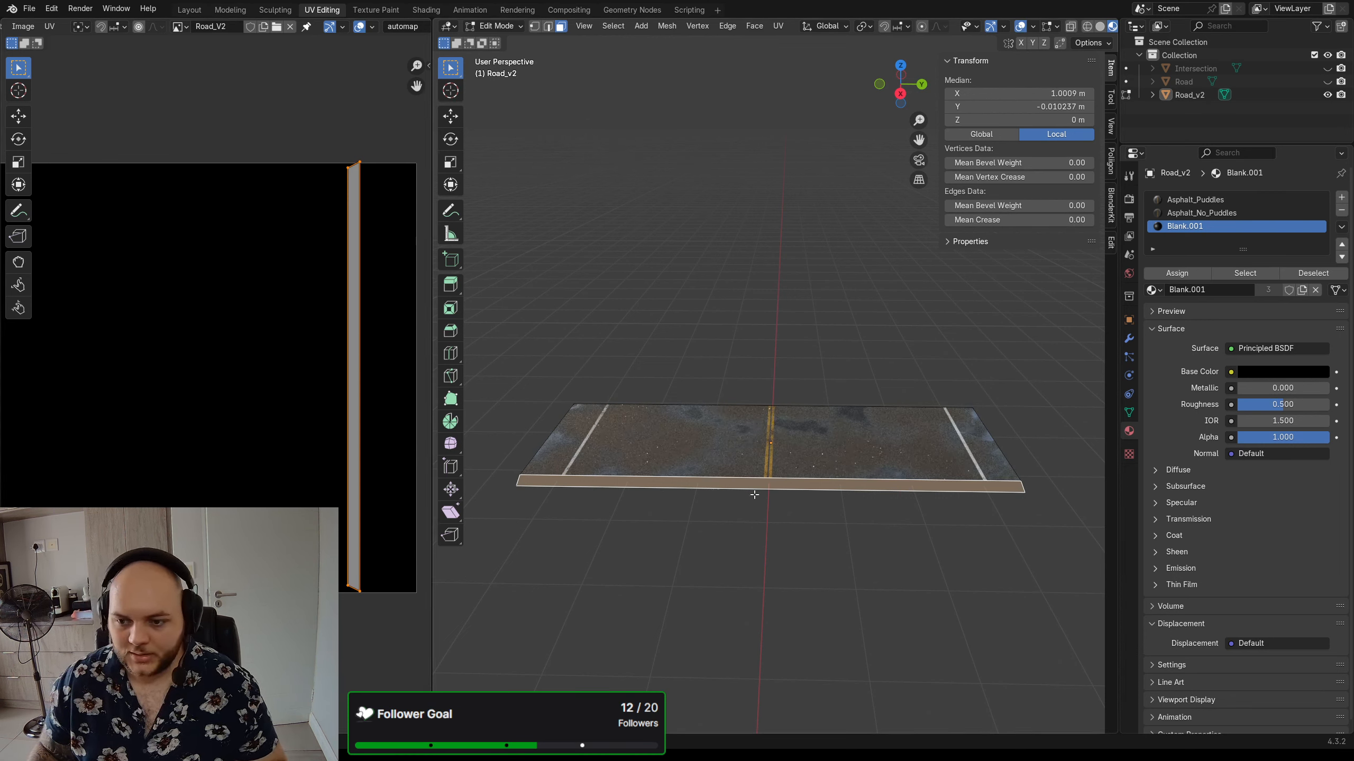
key(s)
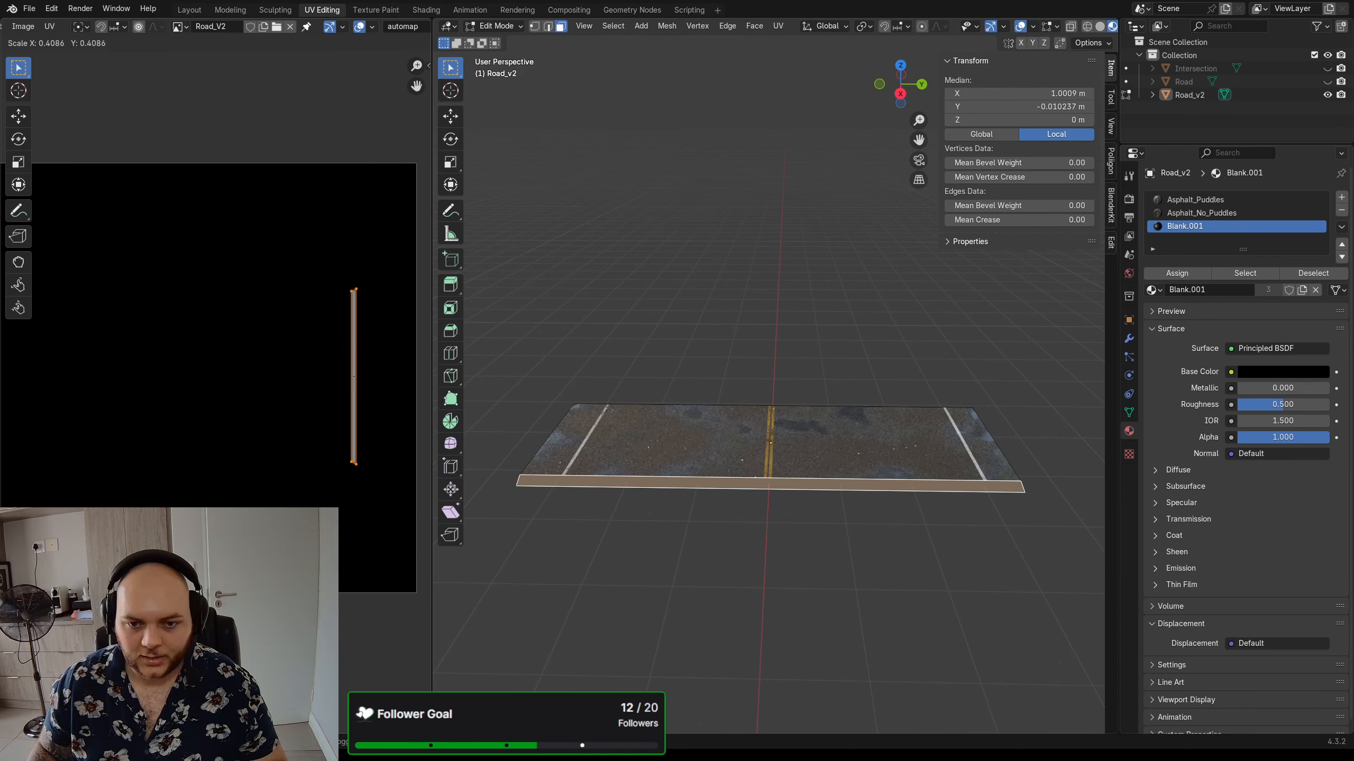
click(380, 369)
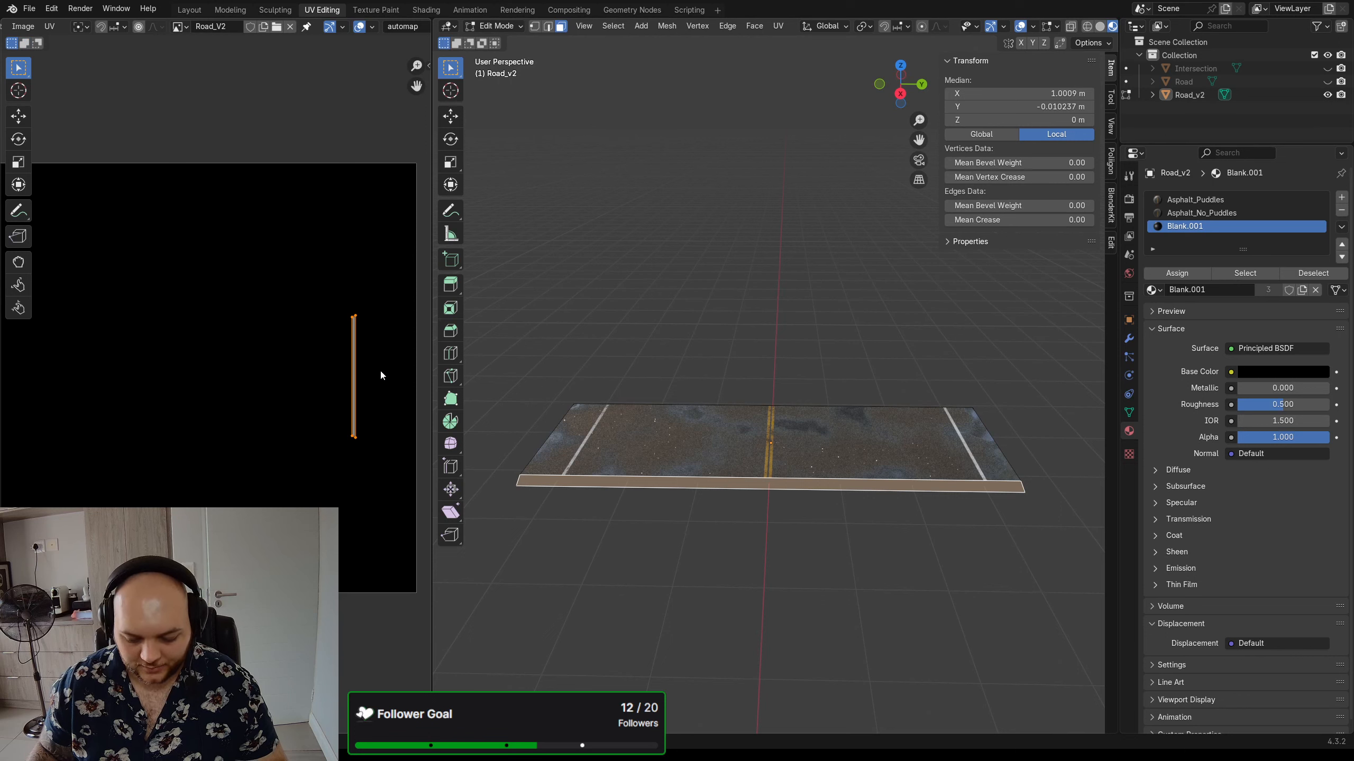
key(g)
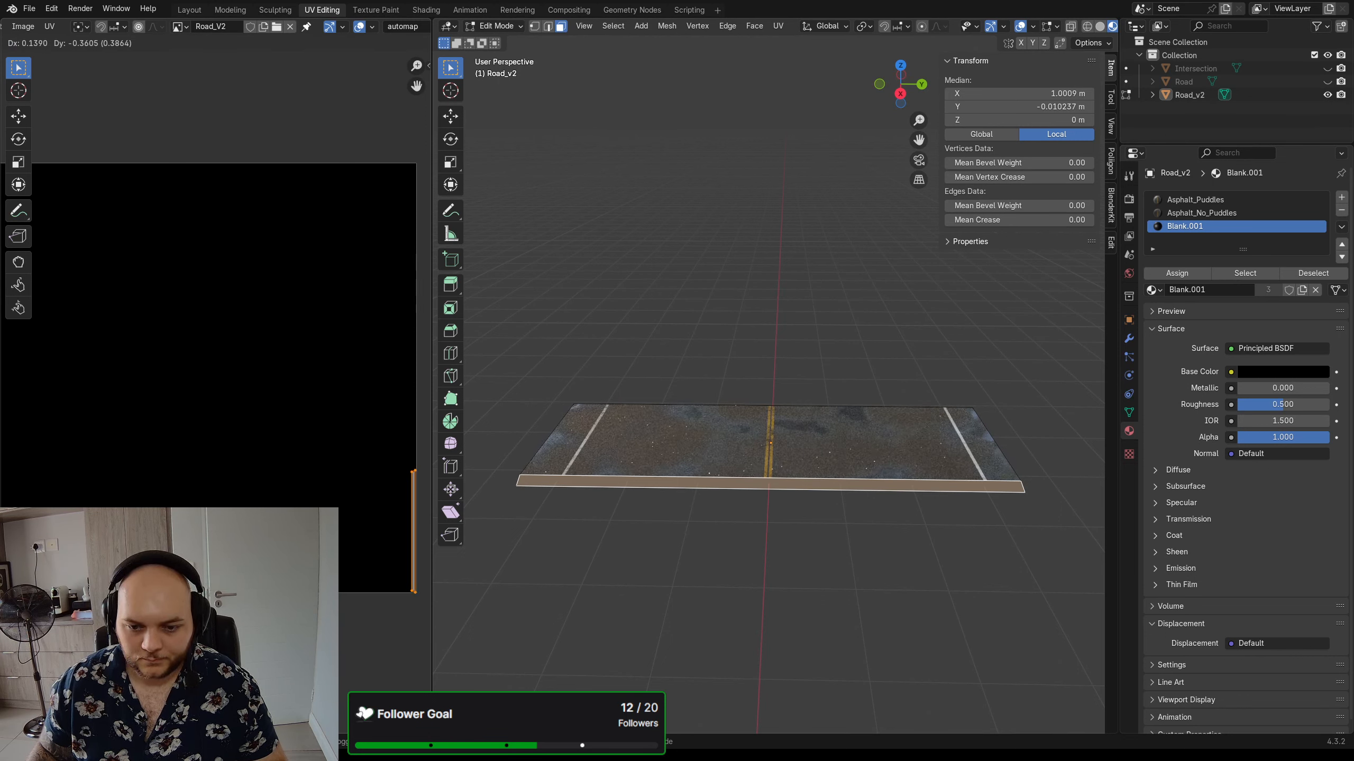
click(11, 523)
- Select the opposite long side face on the -X side and shrink its UV island to about a quarter of its size
middle_drag(976, 565, 746, 535)
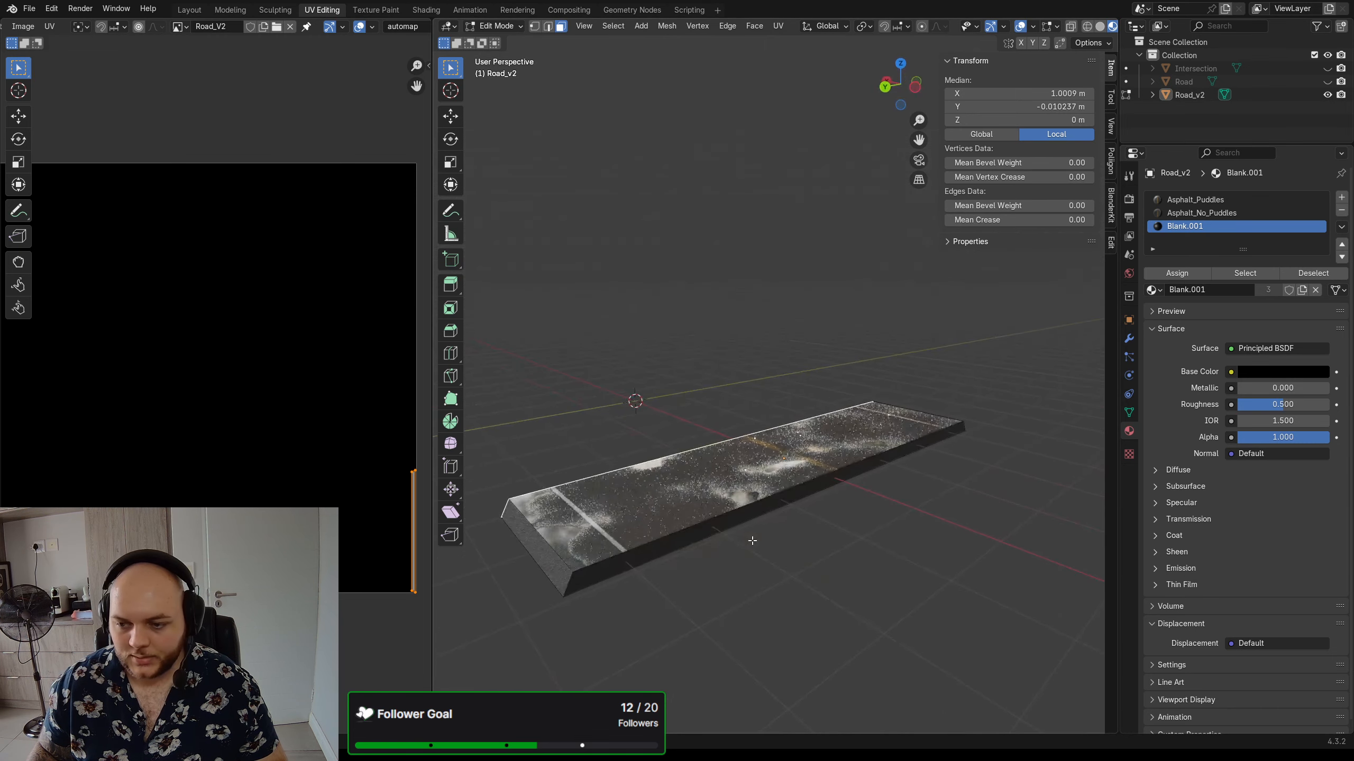
click(735, 513)
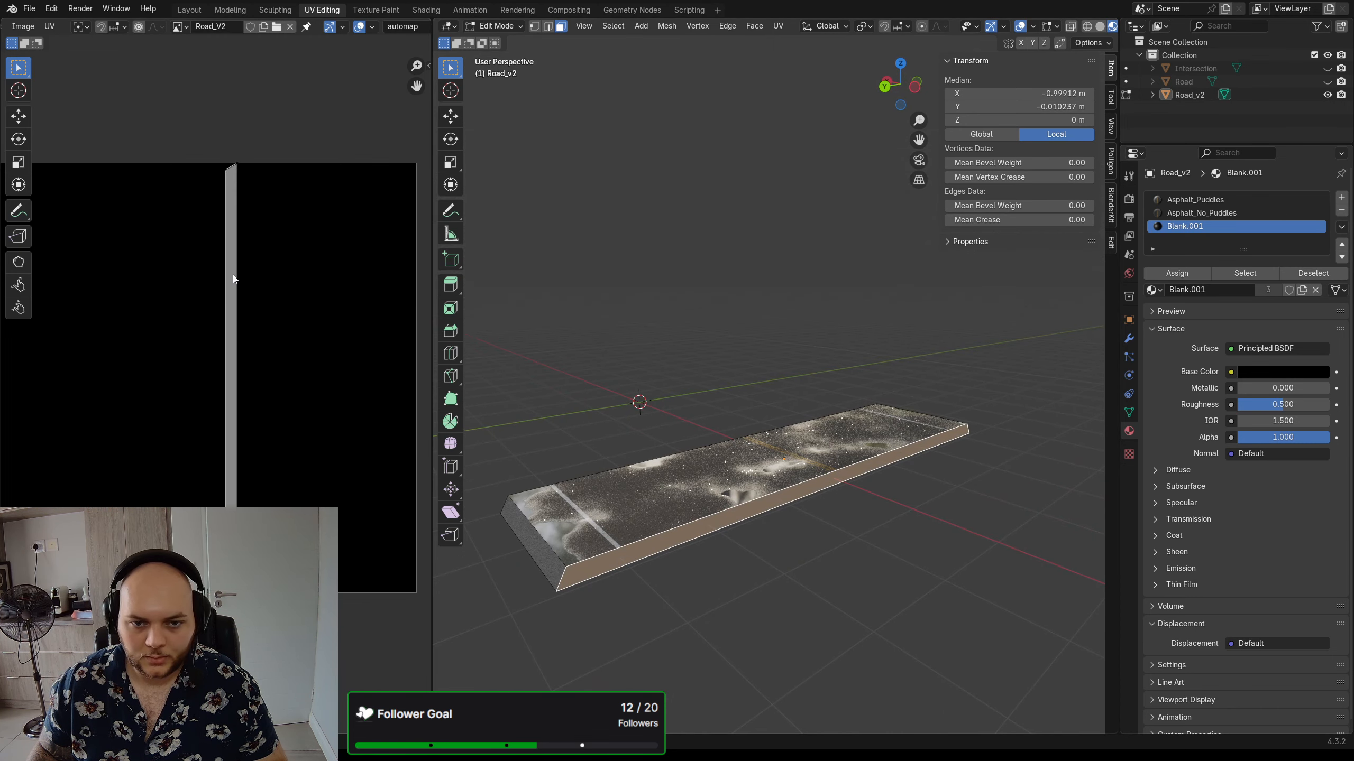
key(a)
key(s)
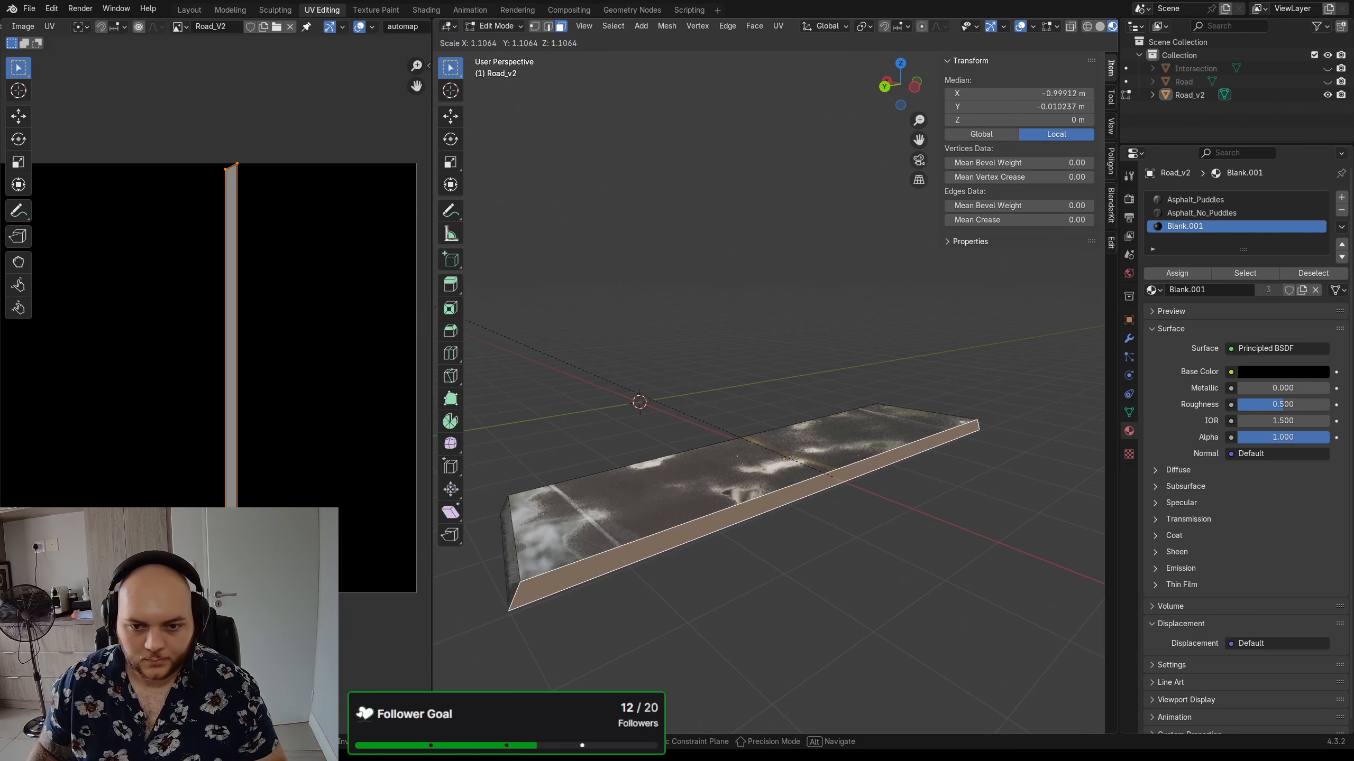
key(Escape)
key(s)
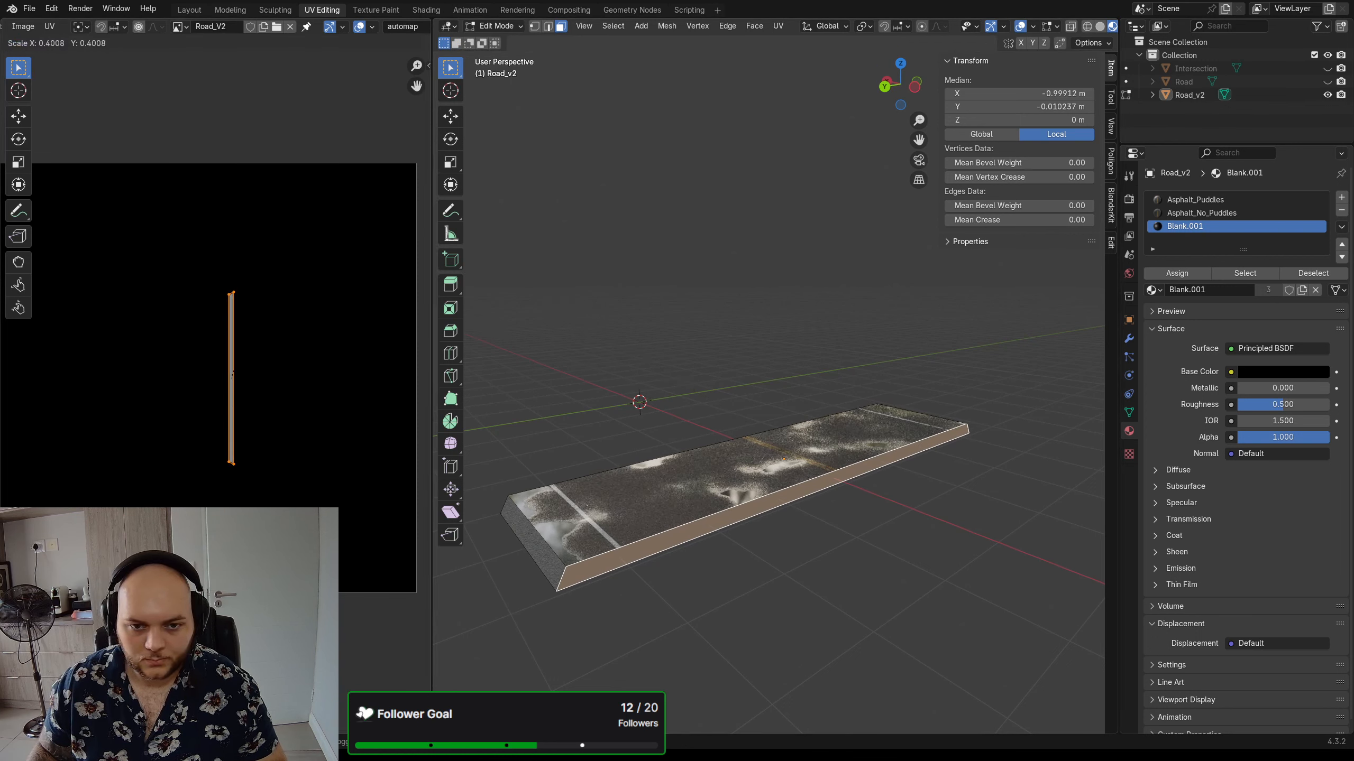
click(240, 350)
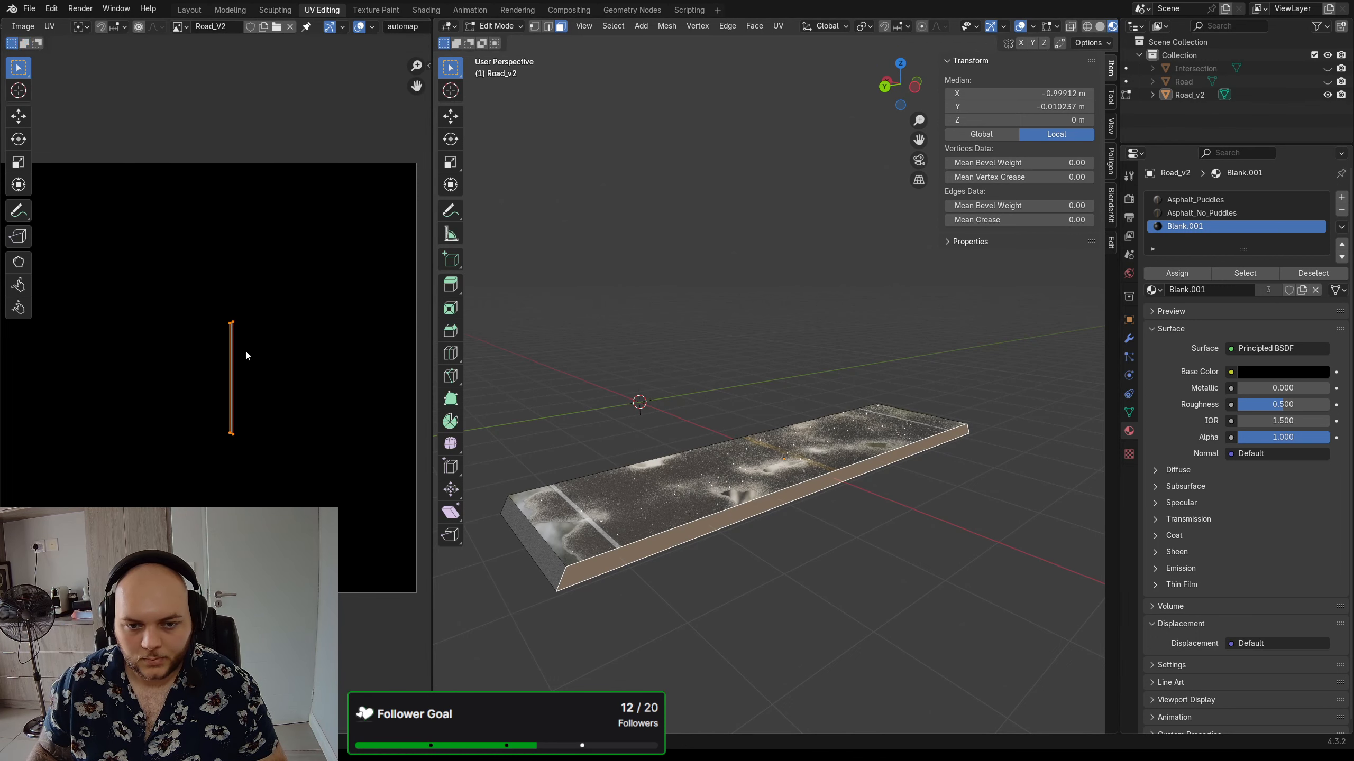
- Undo the shrinking of both long side faces' UV islands and the corner placement of the +X side's island
key(ctrl+z)
key(ctrl+z)
key(ctrl+z)
key(ctrl+z)
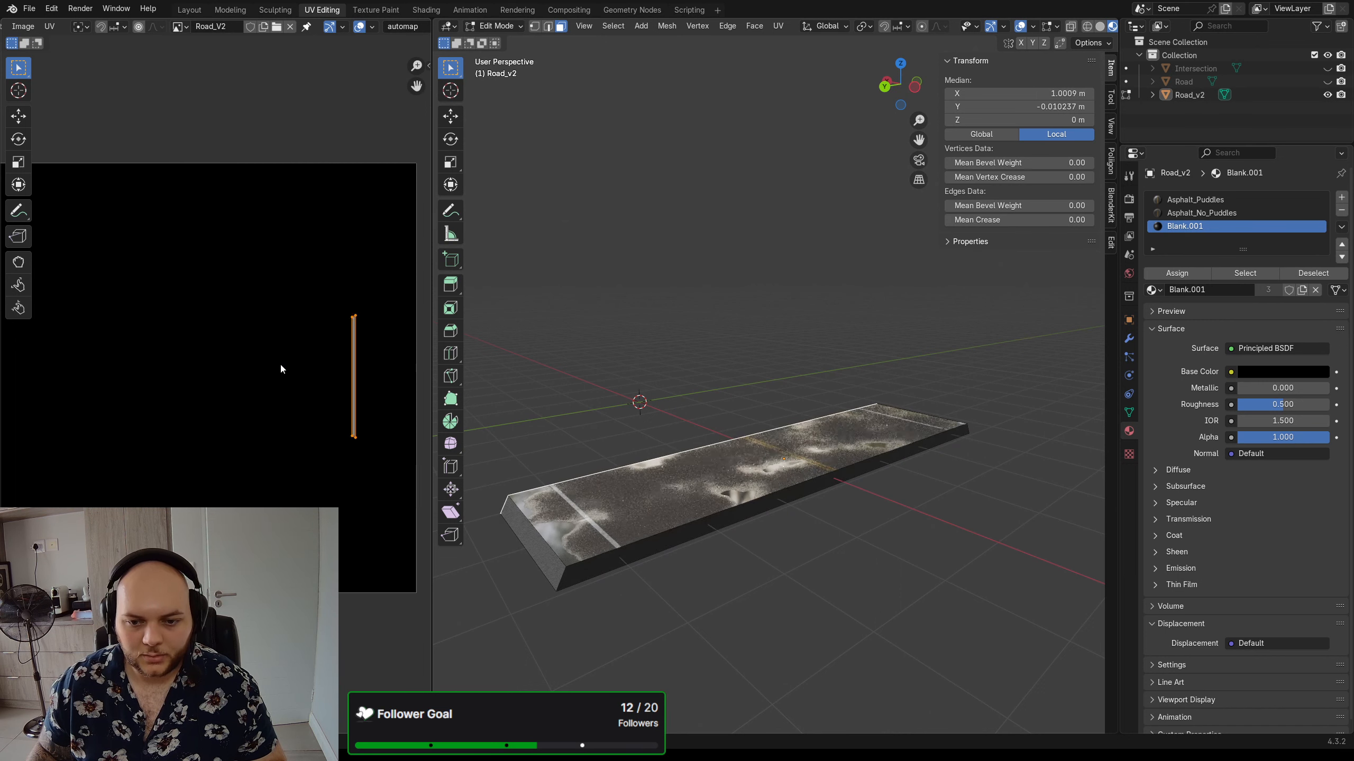
key(ctrl+z)
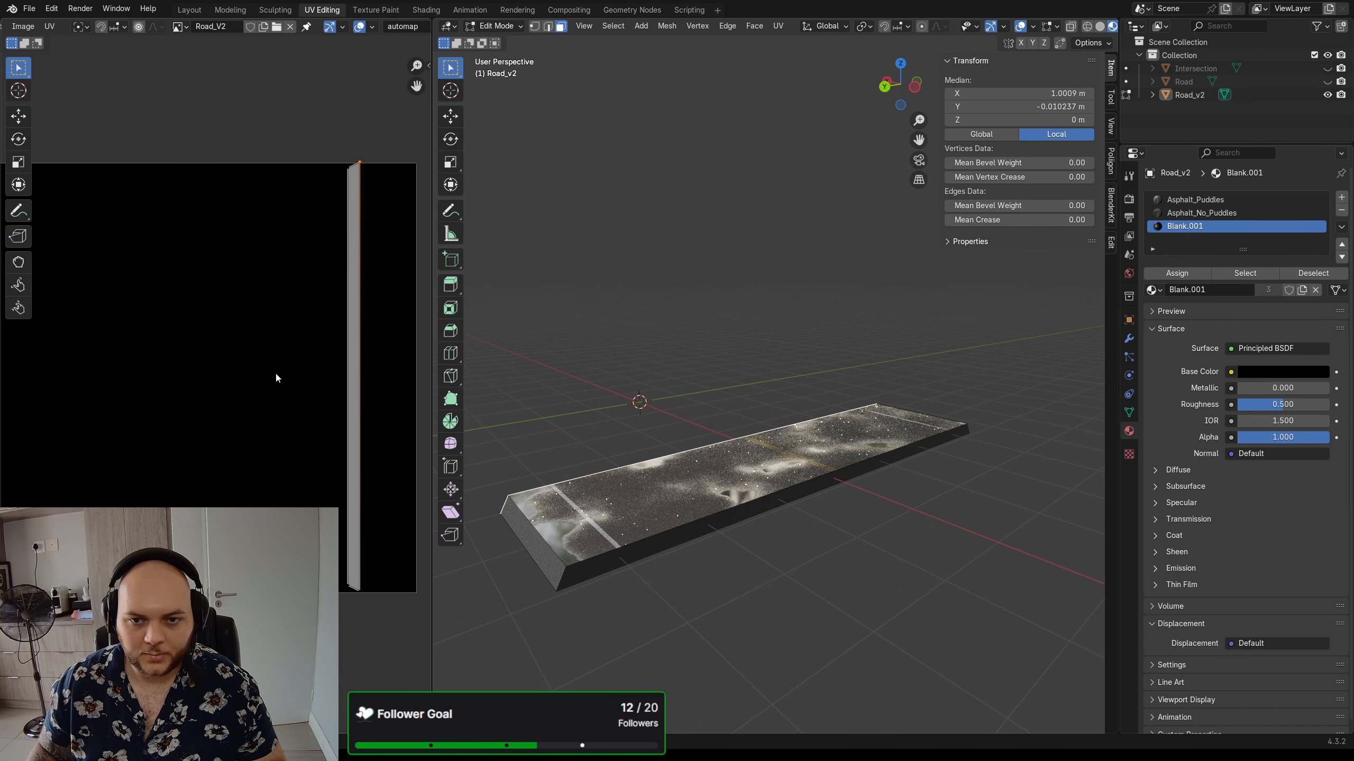
- Select both long side faces of the road and shrink their two UV islands together to about a fifth of their size
click(705, 364)
click(712, 527)
middle_drag(604, 438, 772, 436)
shift+click(747, 481)
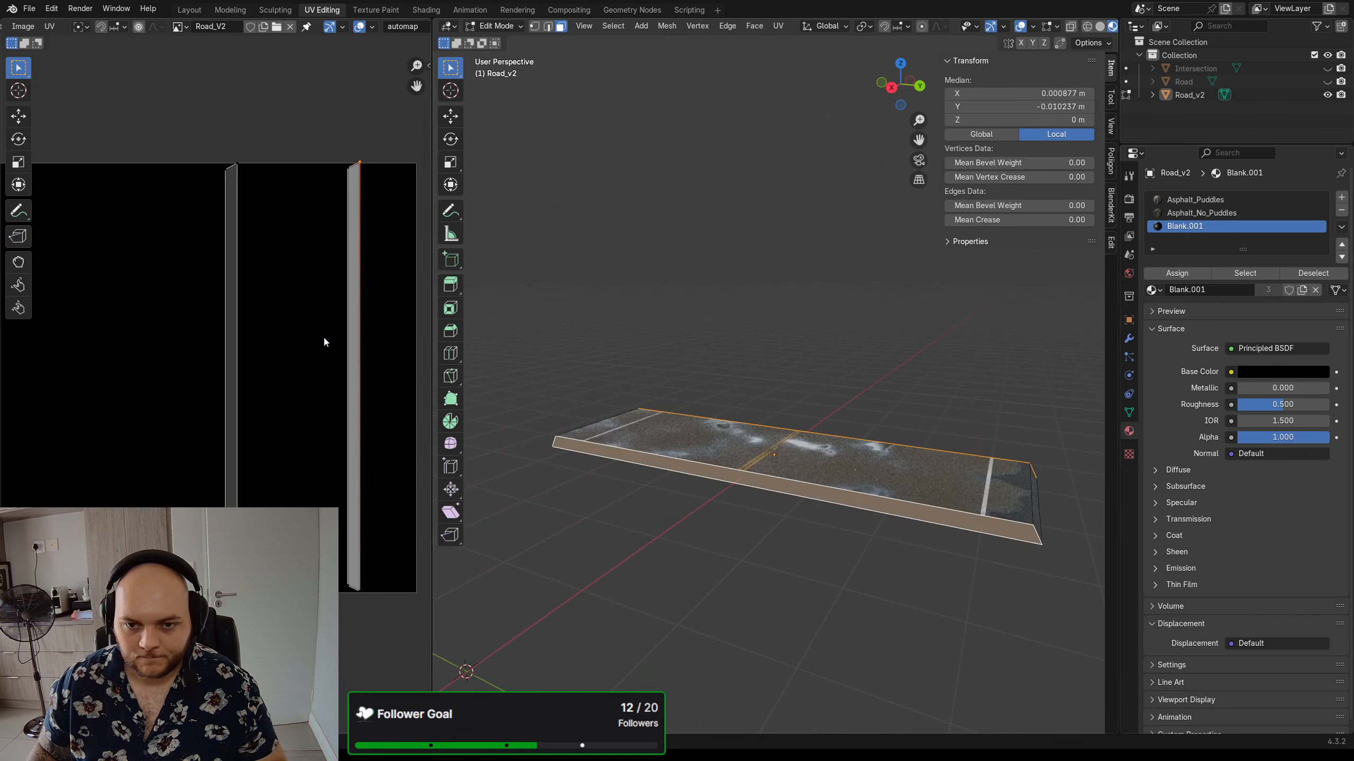
click(355, 348)
shift+click(234, 371)
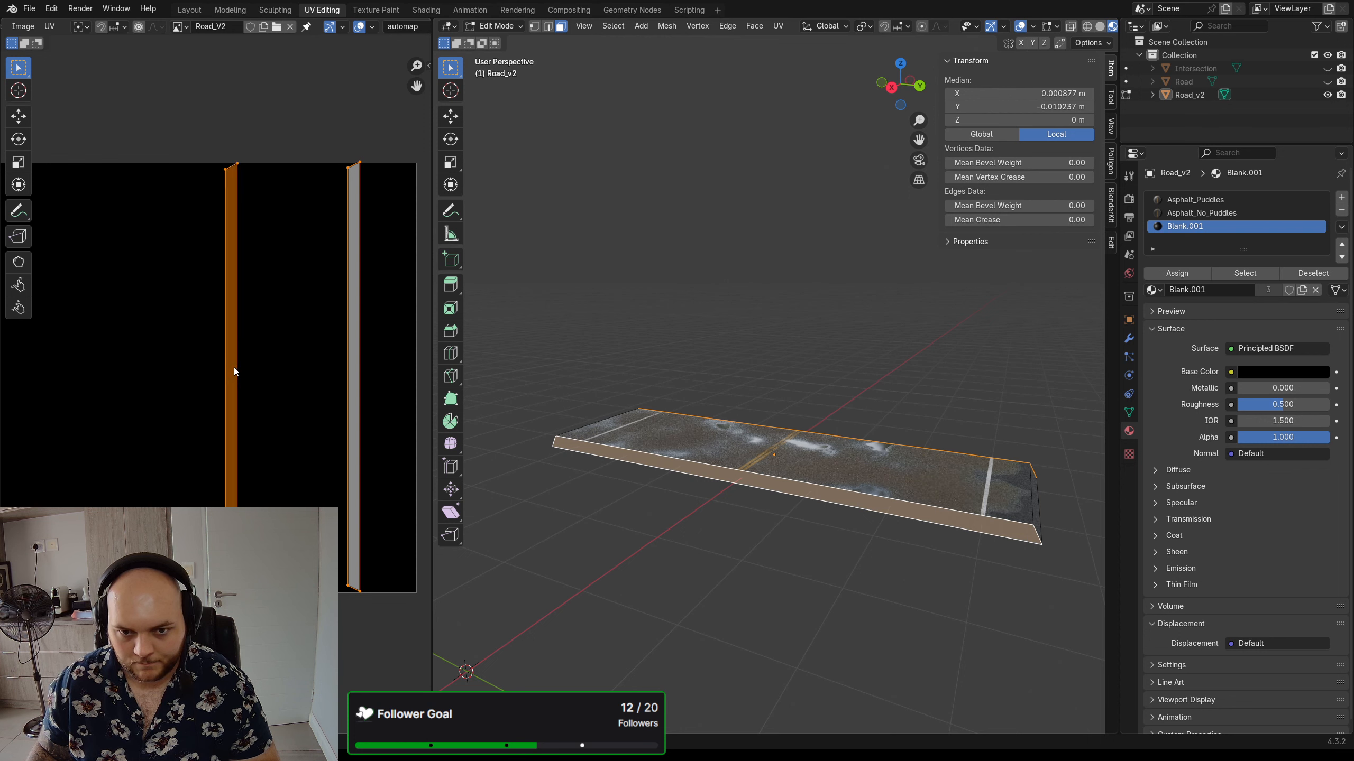
key(s)
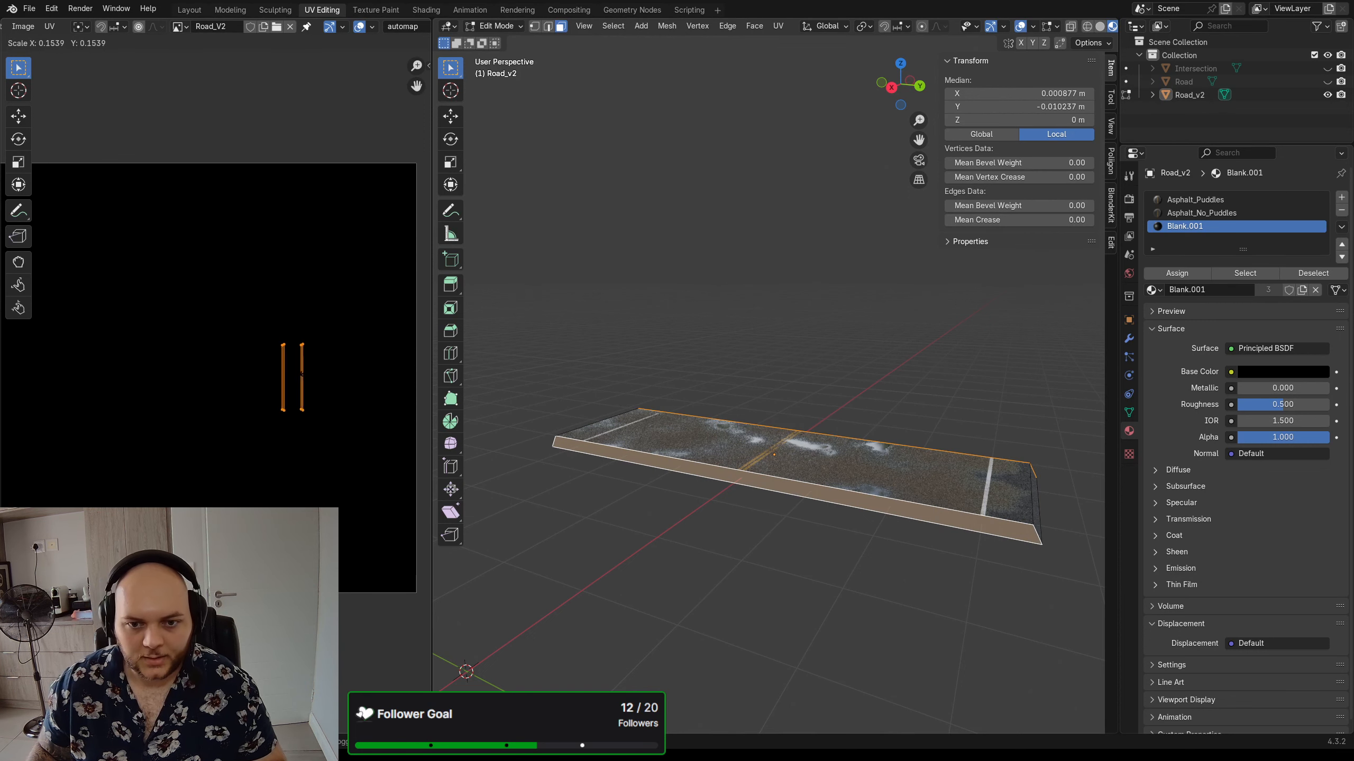
key(Return)
- Move both side islands into the lower-right corner of the UV square and set them close beside each other
key(g)
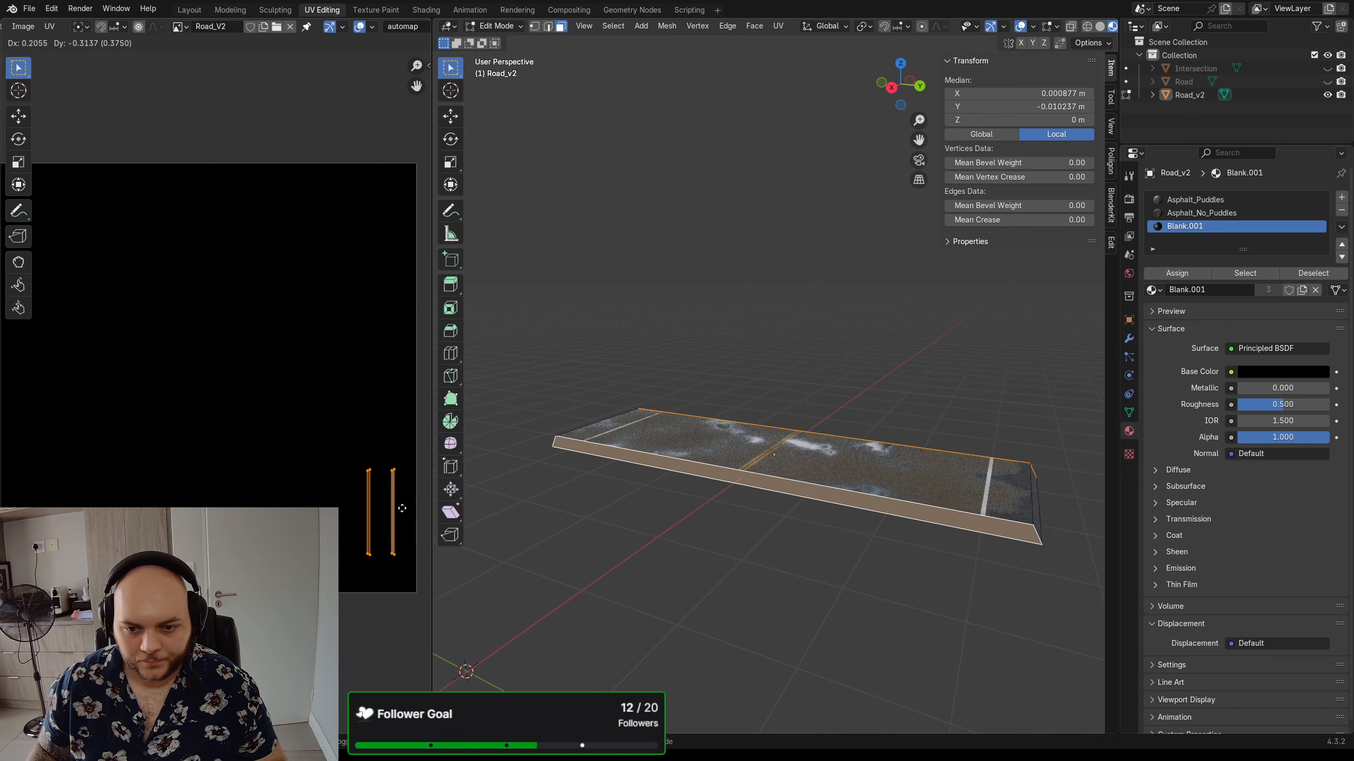
click(422, 546)
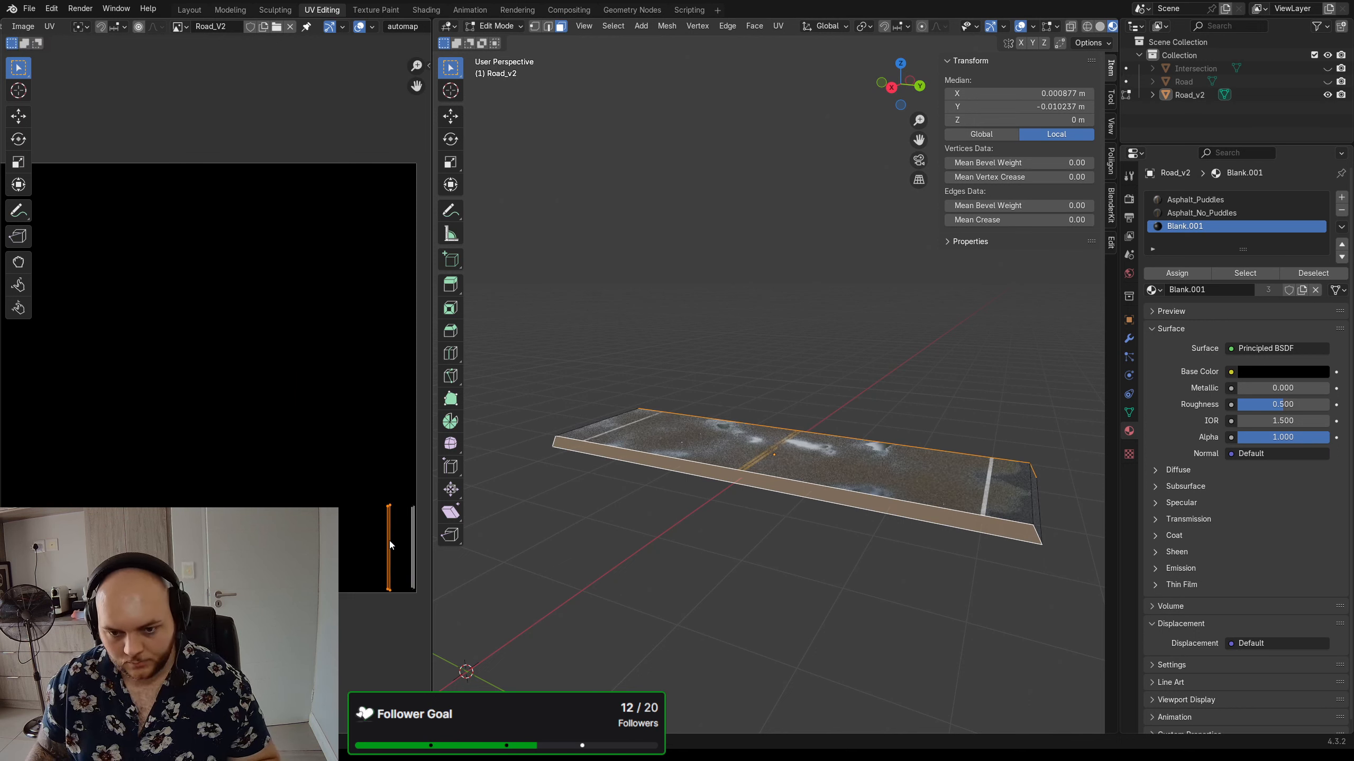
key(g)
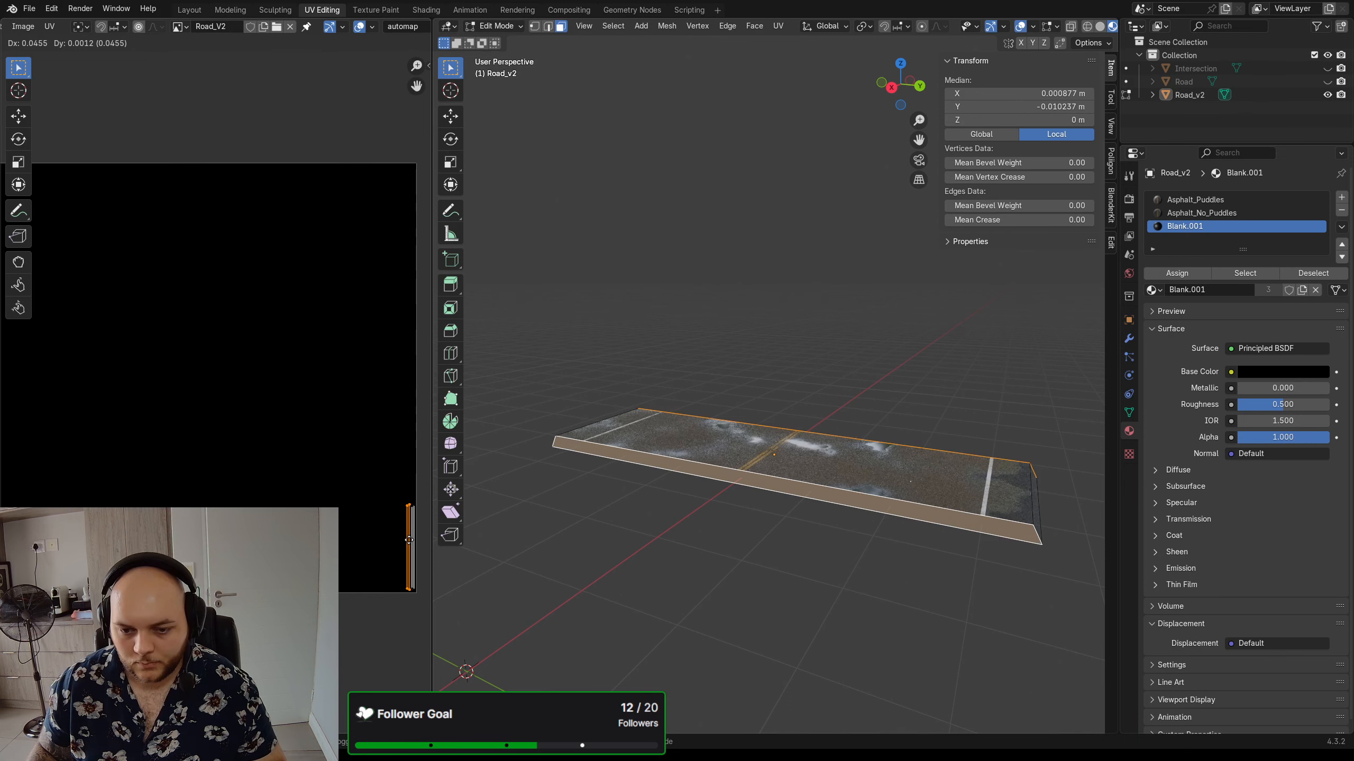
click(408, 540)
- Select the road's underside face, shrink its UV island to about a ninth and place it on the UV square's lower edge near the side islands
middle_drag(697, 503, 699, 440)
click(783, 459)
click(191, 354)
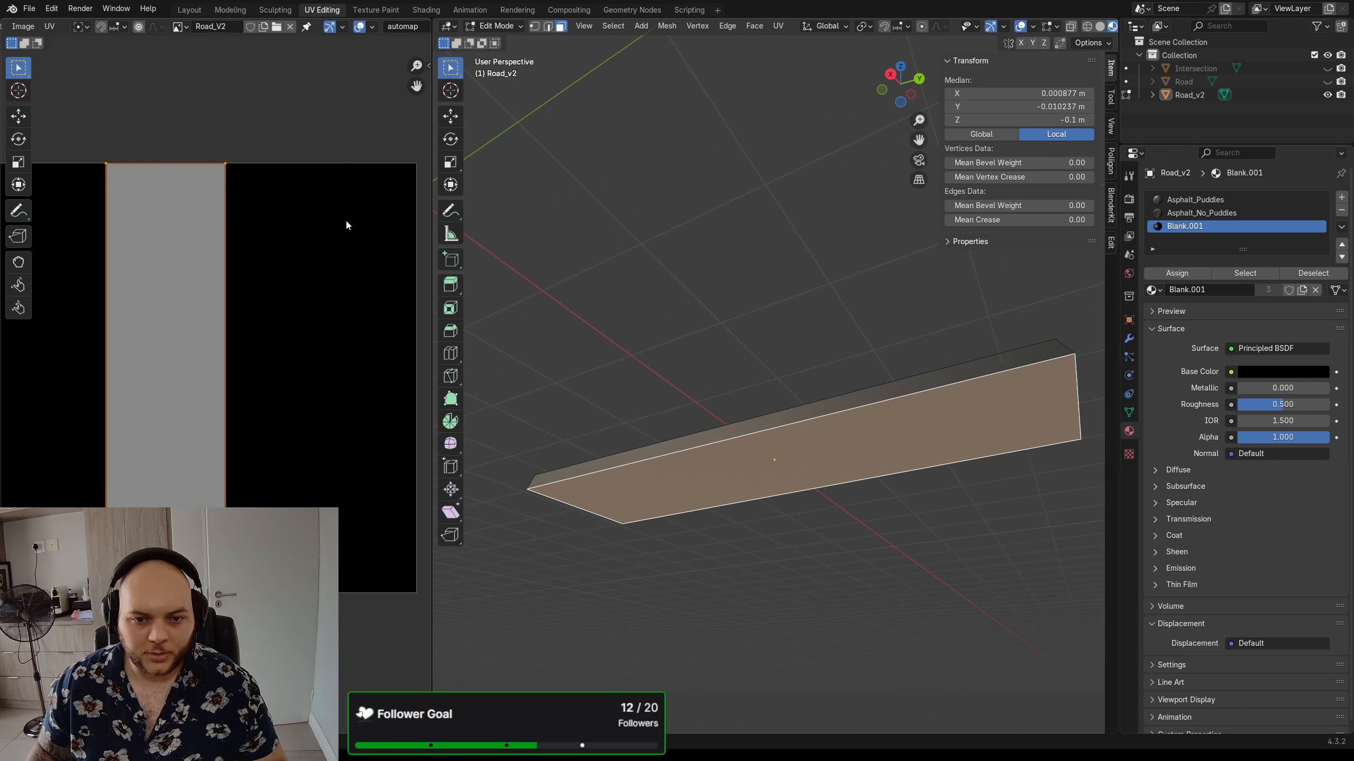
key(s)
click(186, 360)
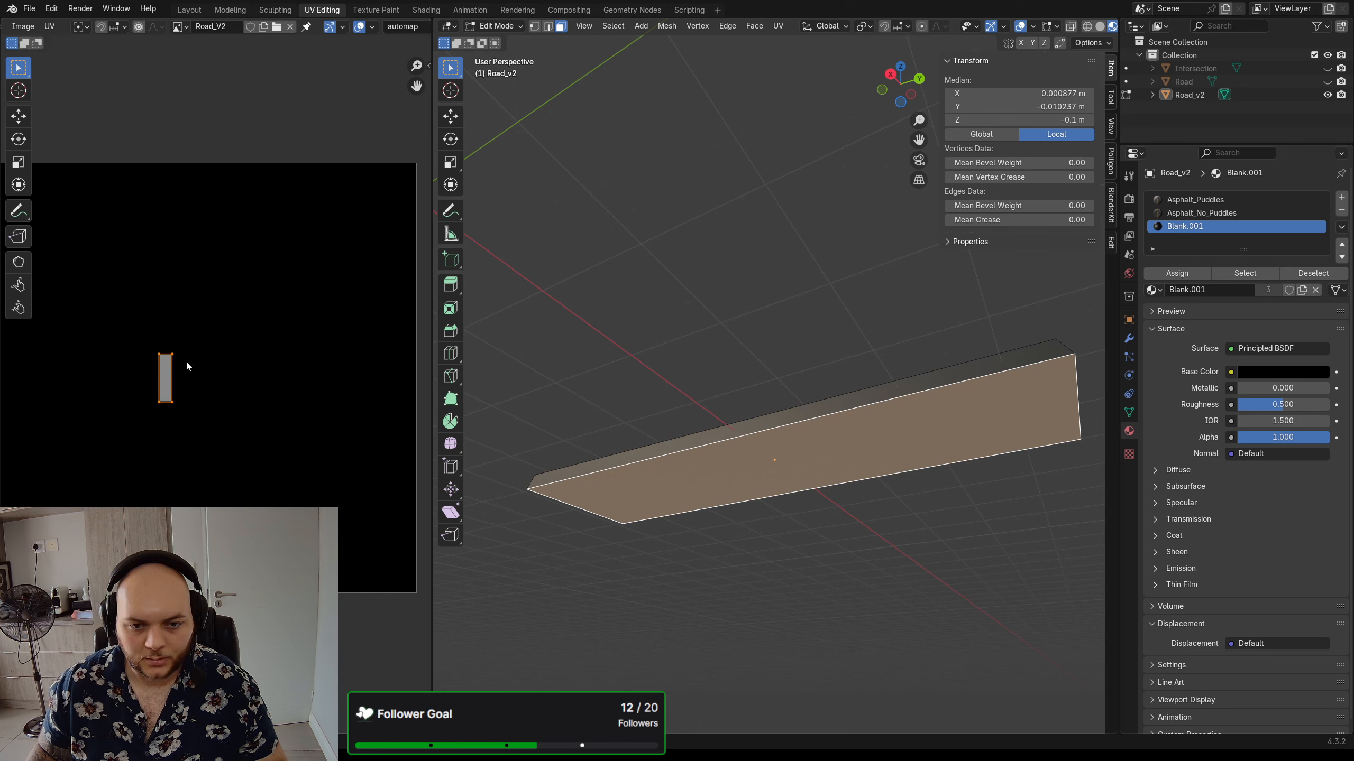
key(g)
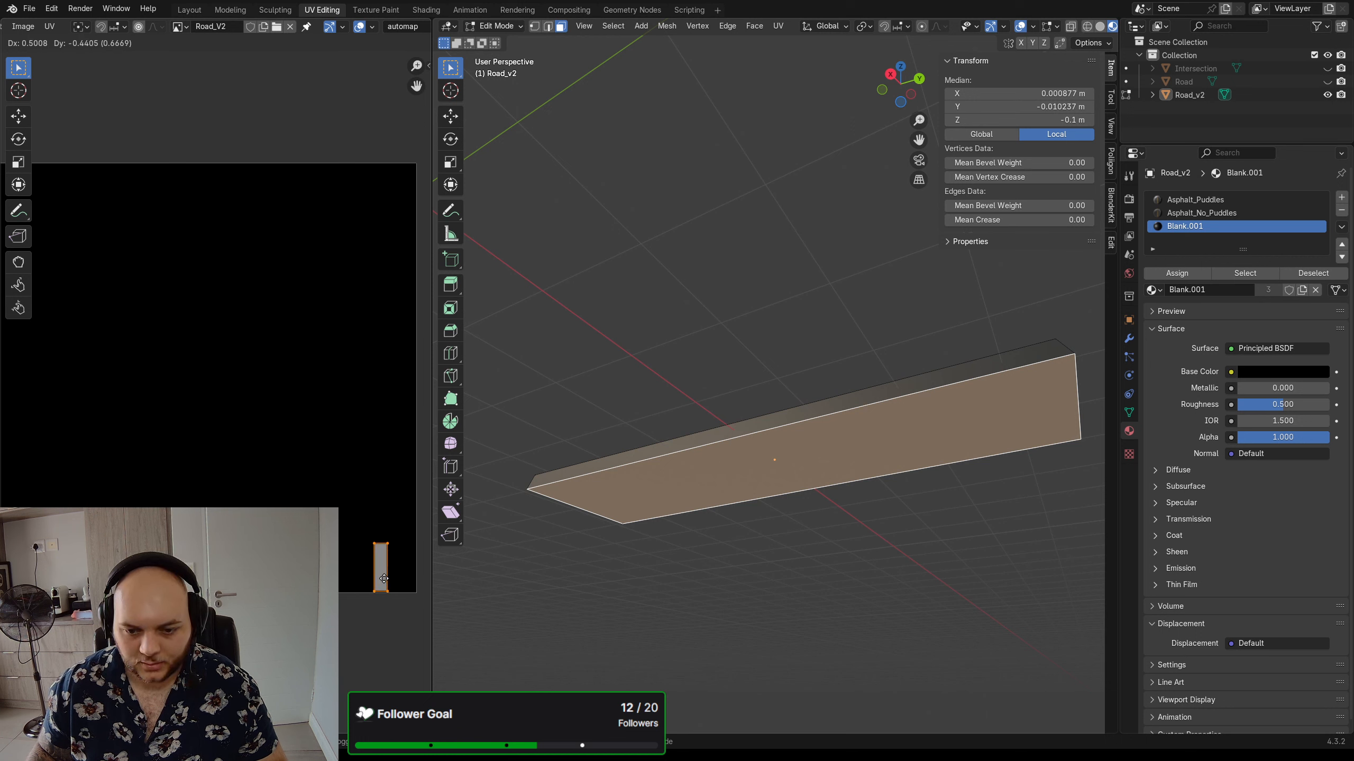
click(387, 582)
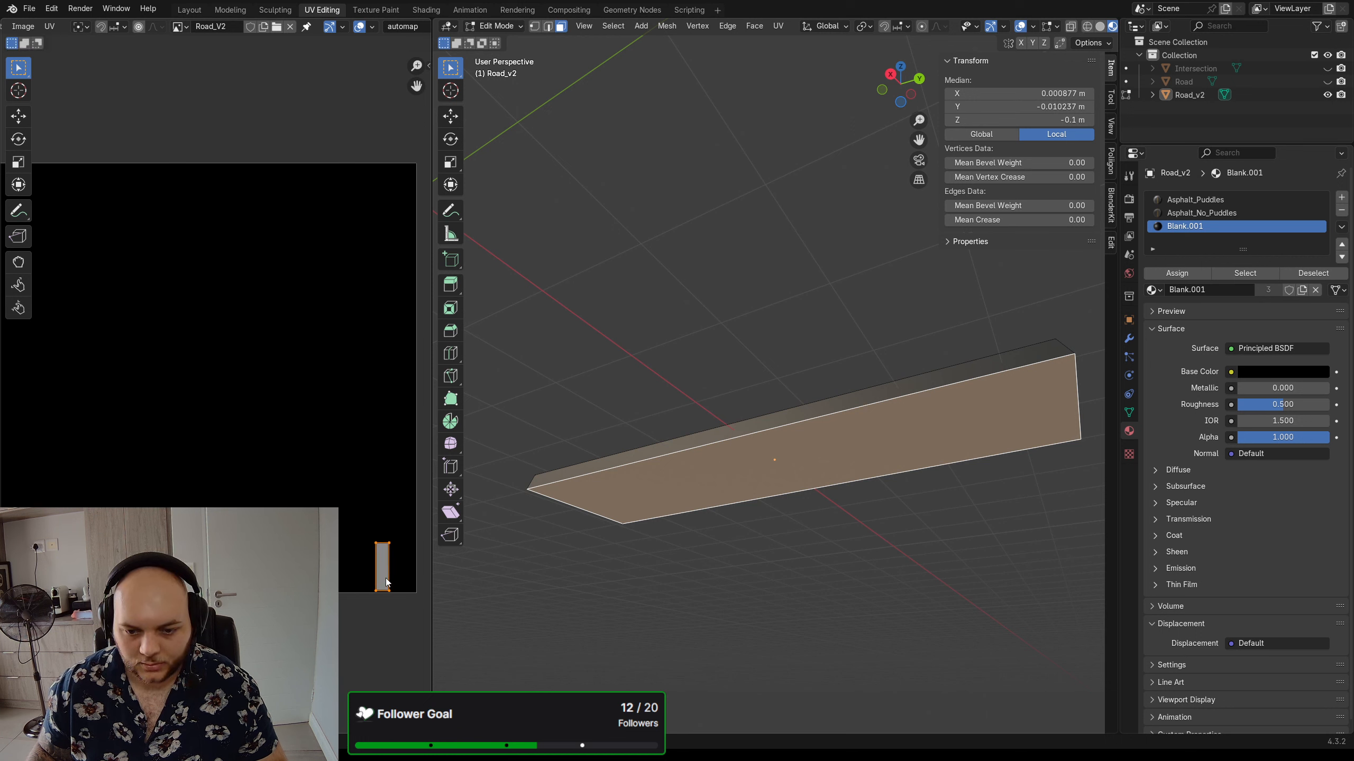
- Select the underside together with both long side faces and move the underside's UV island closer to the side islands
click(720, 434)
click(722, 469)
middle_drag(722, 502, 692, 519)
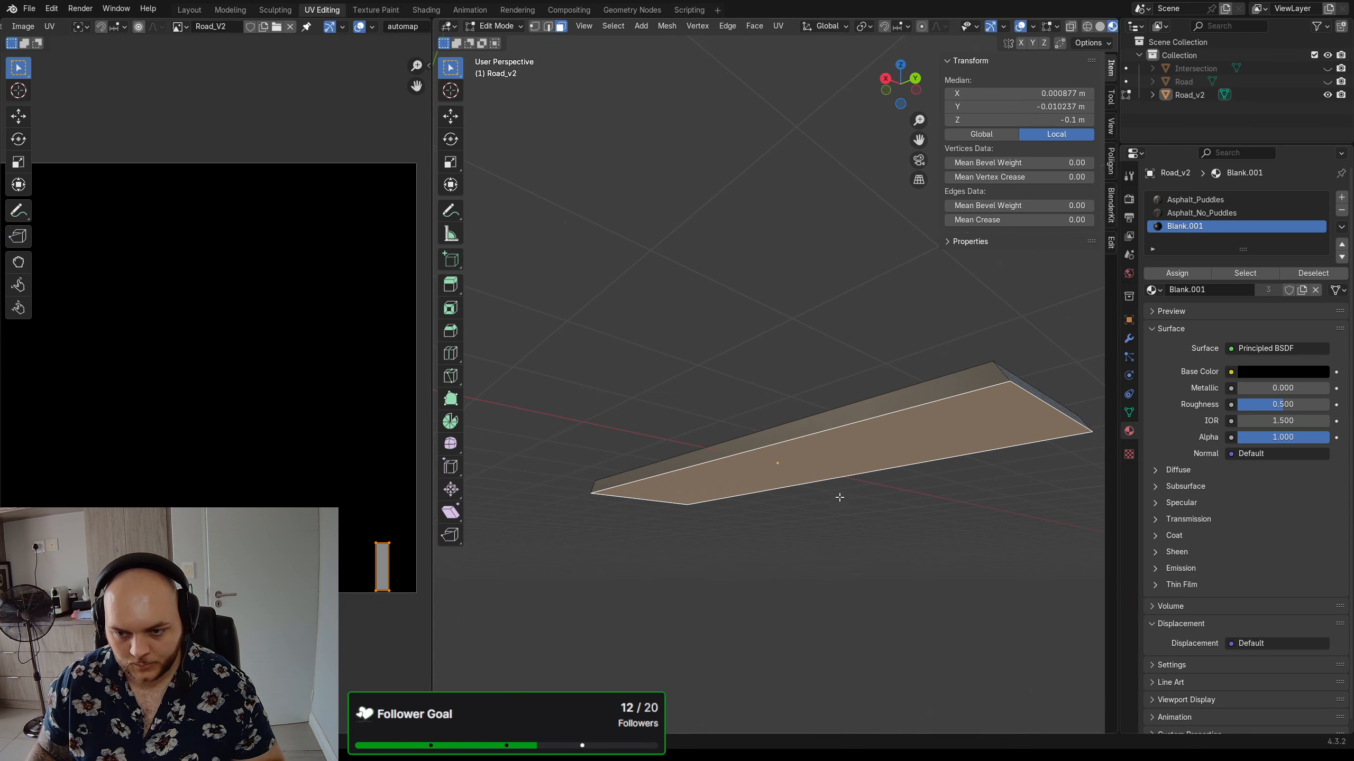
middle_drag(839, 498, 725, 527)
shift+click(831, 458)
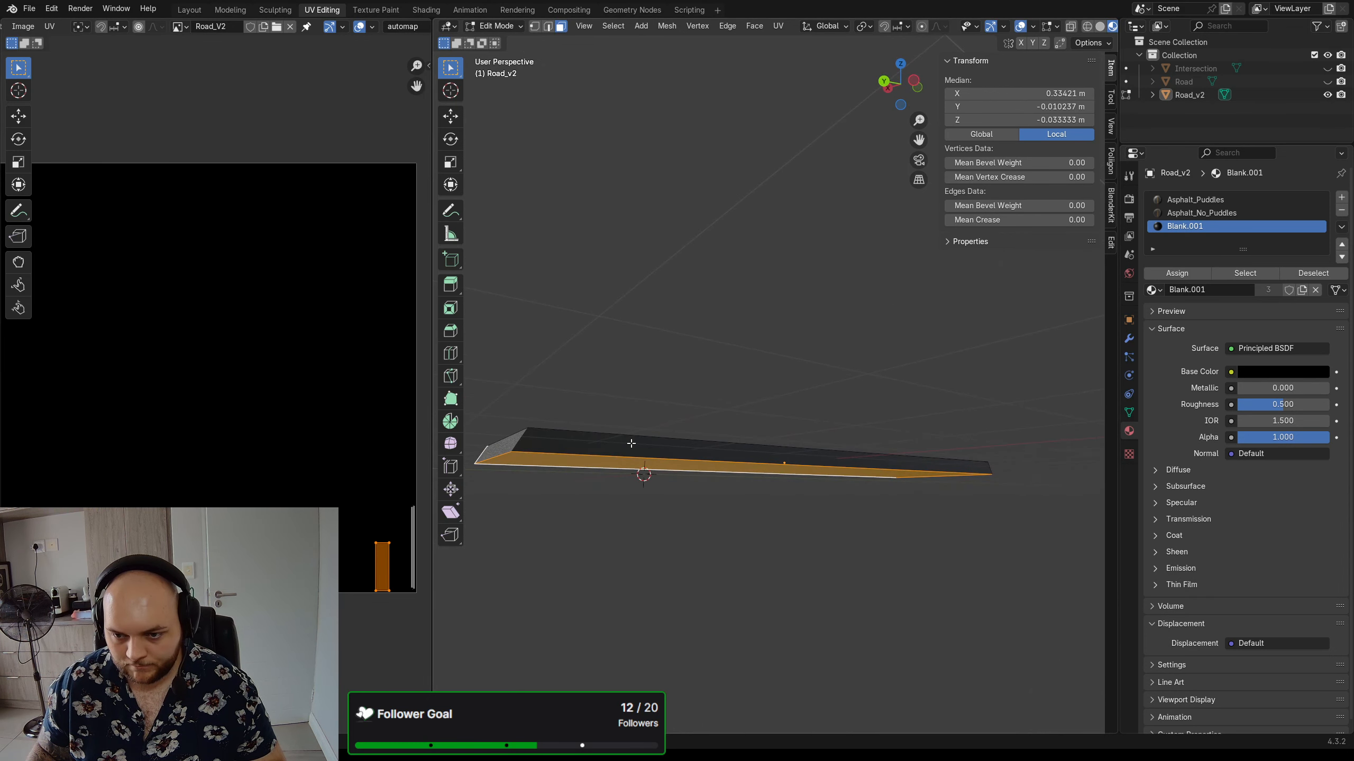
shift+click(631, 444)
middle_drag(644, 516, 700, 530)
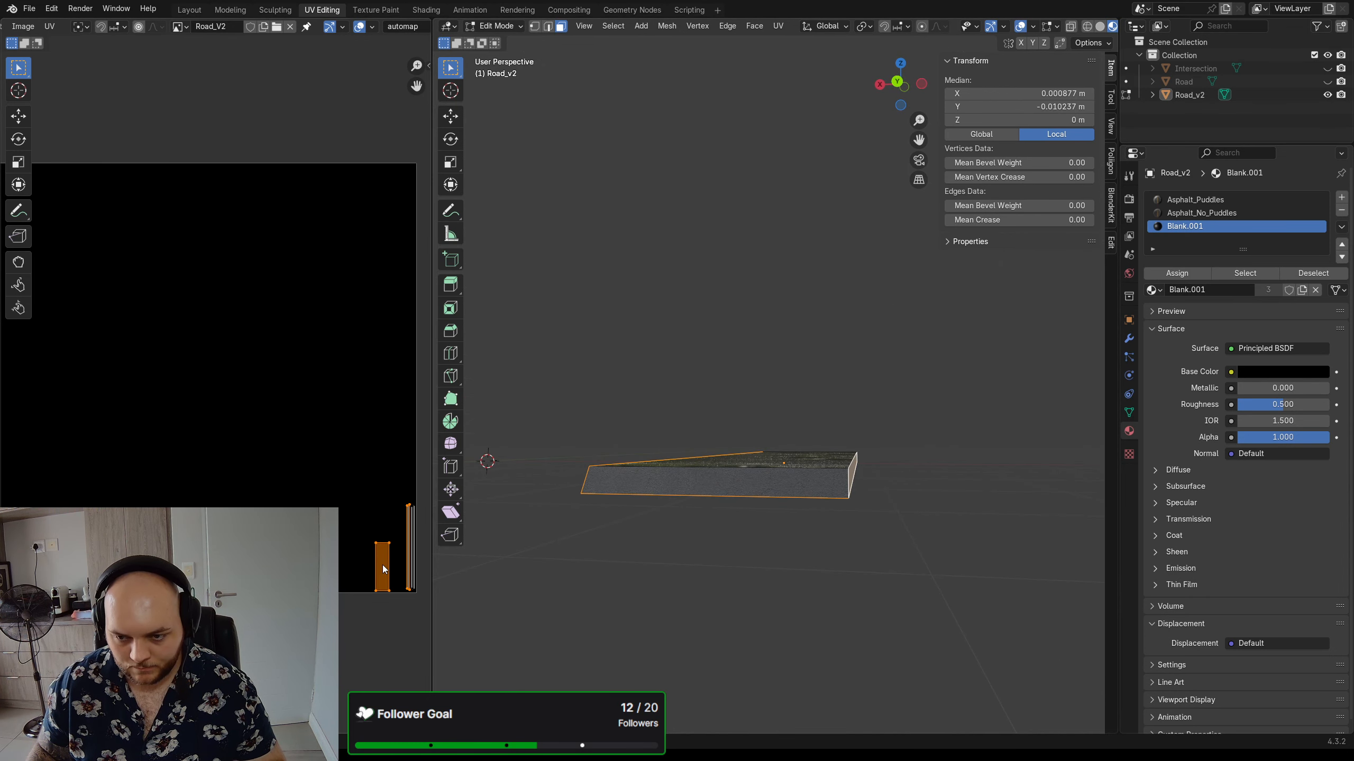
click(383, 569)
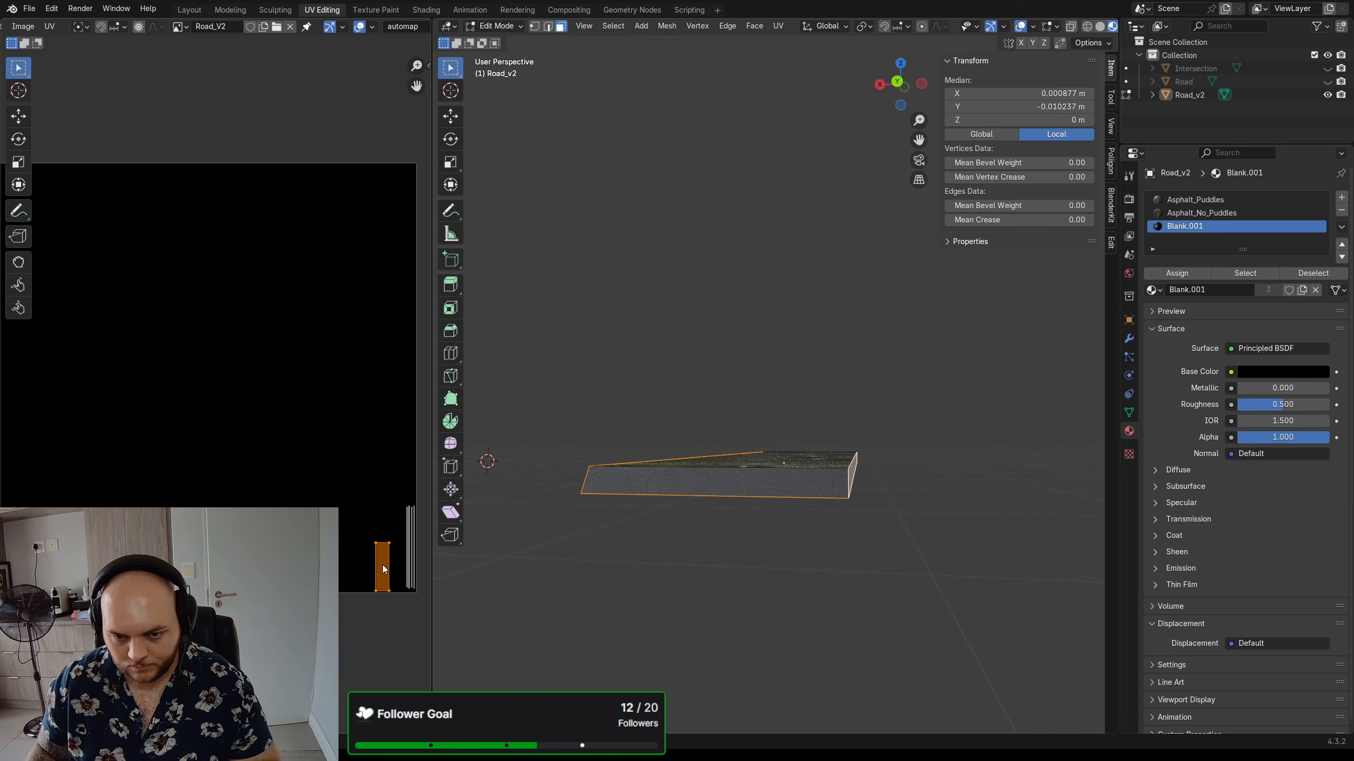
drag(383, 569, 397, 566)
- Select the road's top face and each short end face in turn to examine where their UV islands lie
middle_drag(739, 469, 891, 514)
click(792, 439)
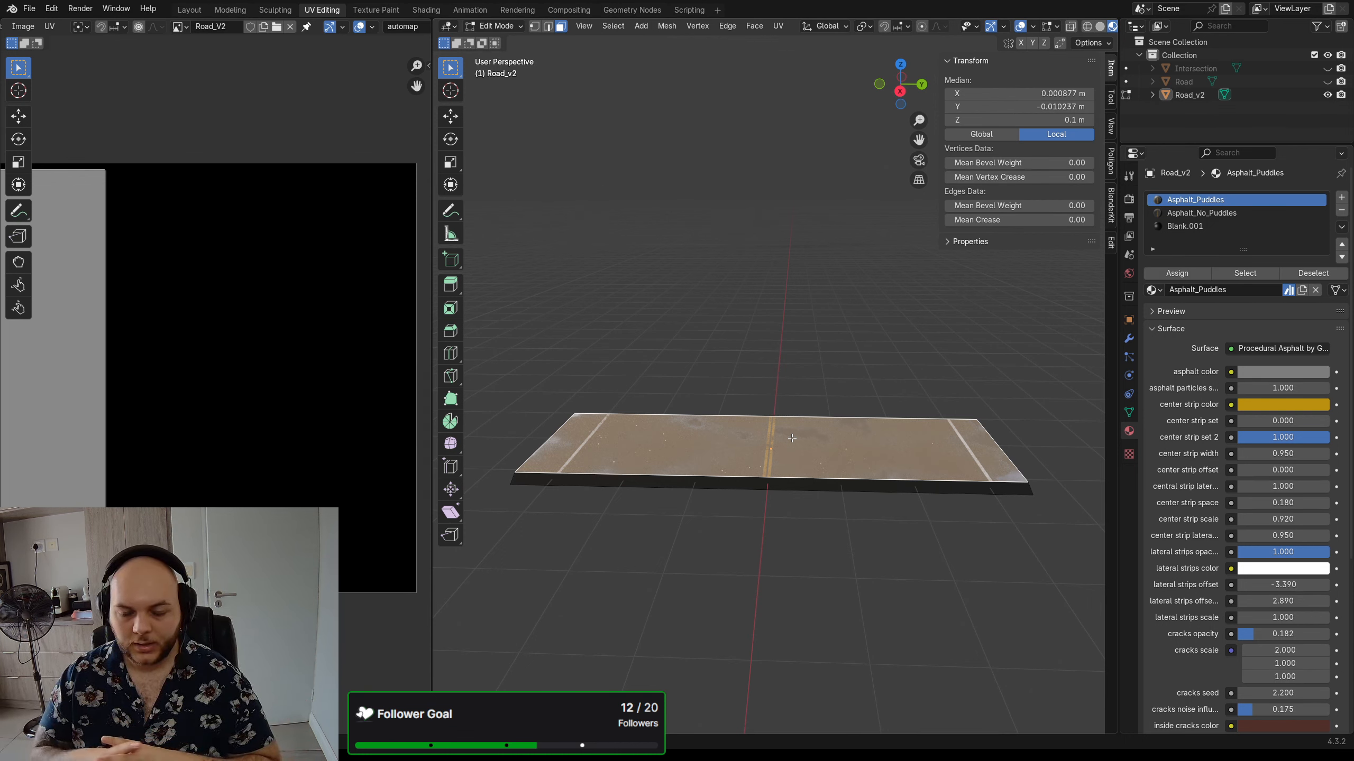
middle_drag(212, 340, 261, 337)
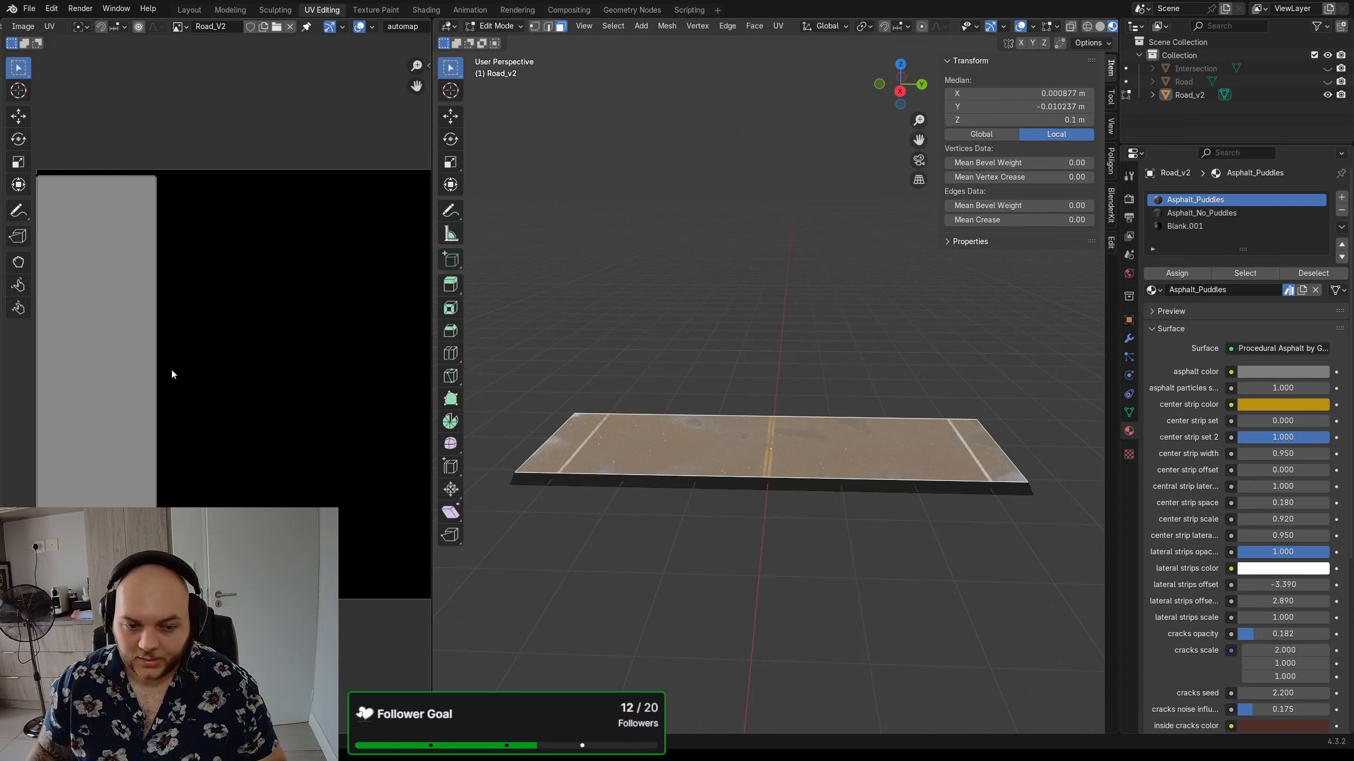
click(108, 397)
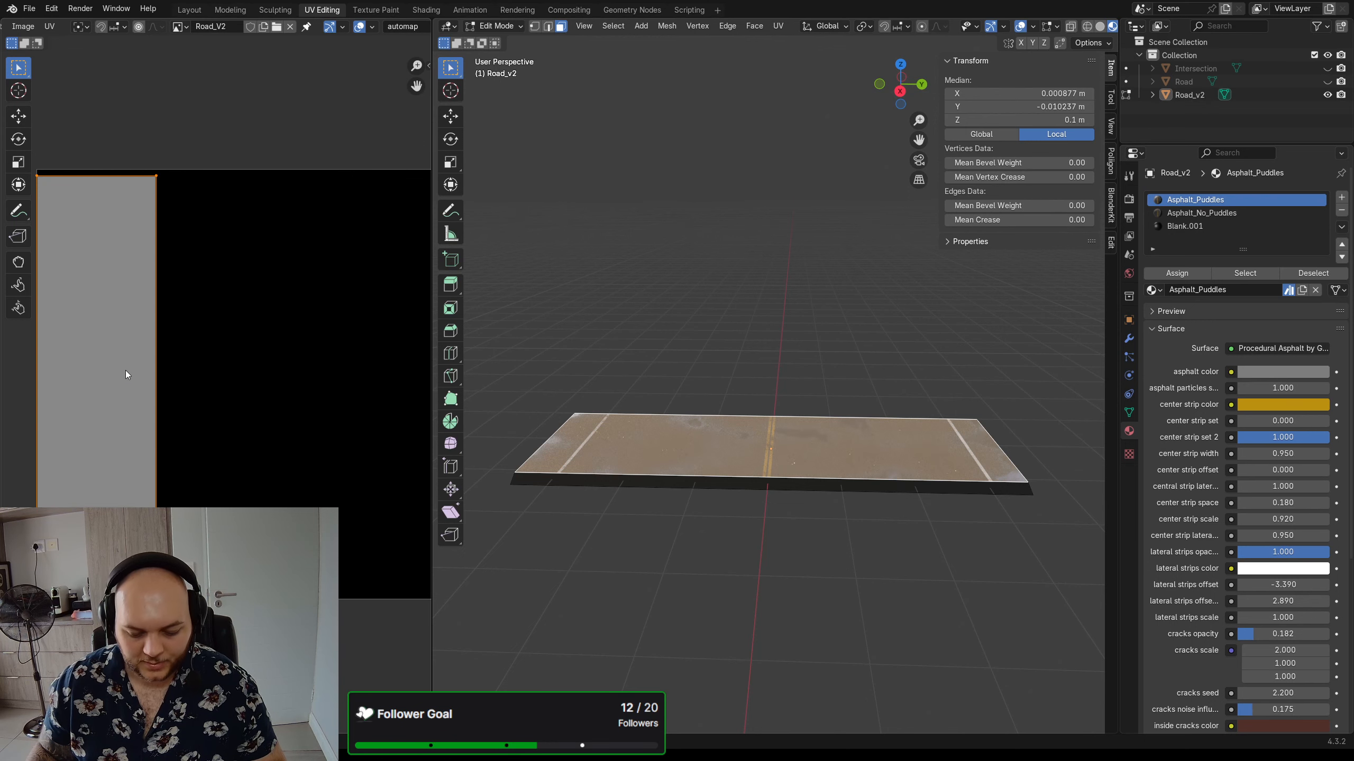
middle_drag(553, 470, 674, 470)
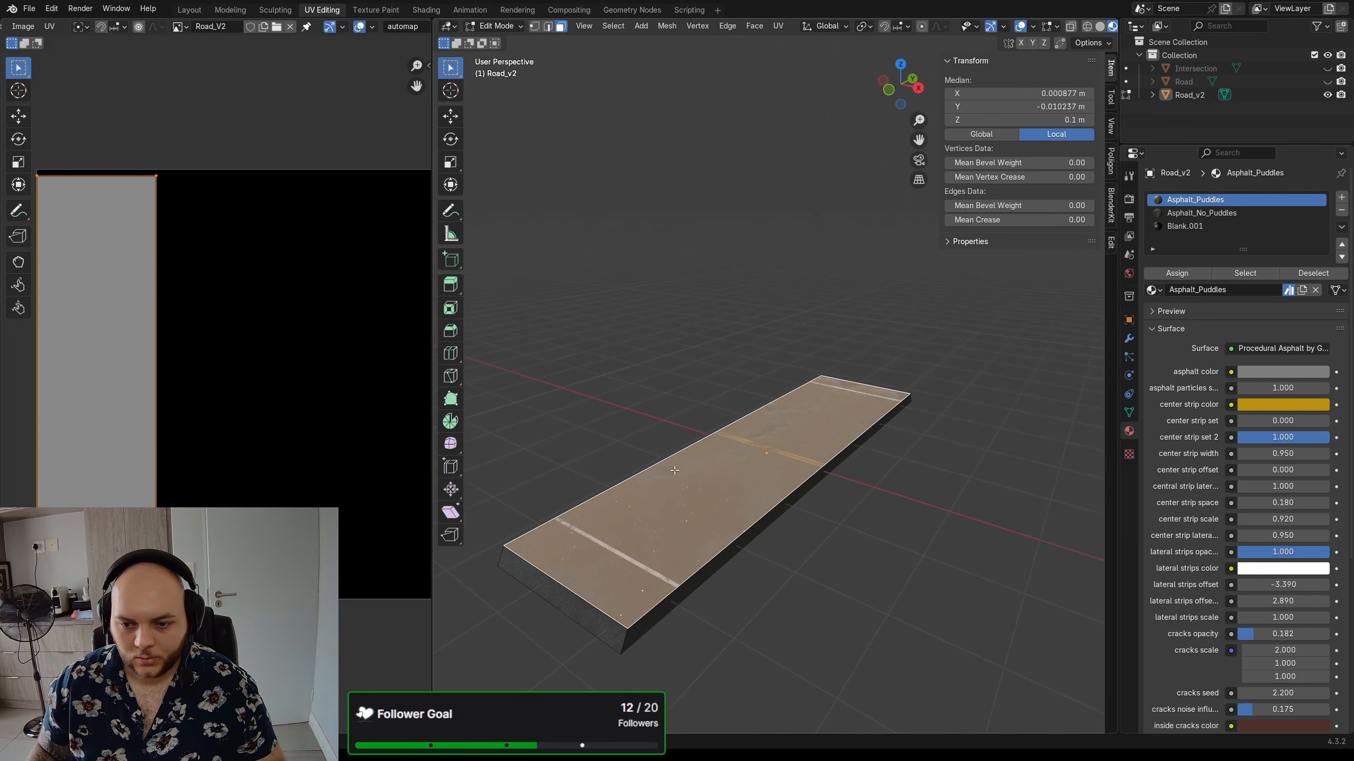
click(594, 620)
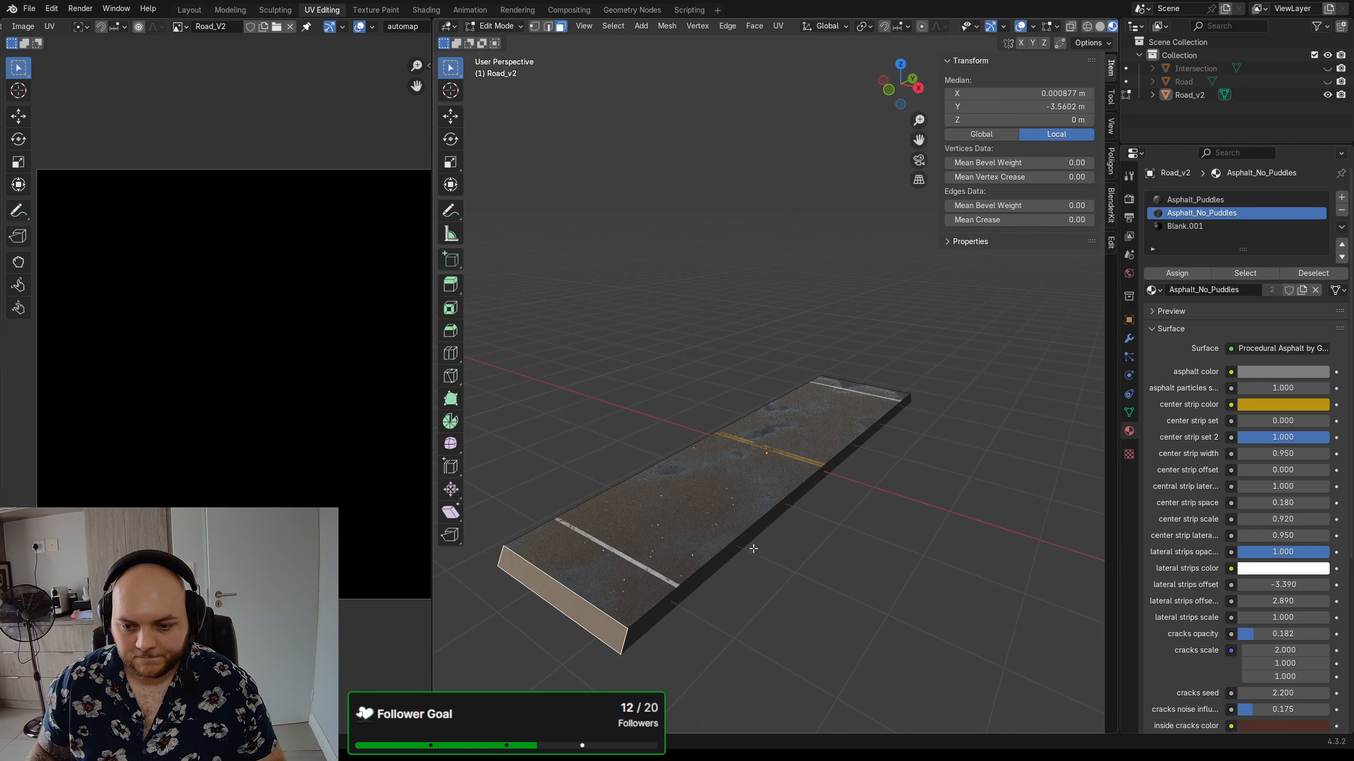
middle_drag(613, 614, 788, 619)
click(807, 622)
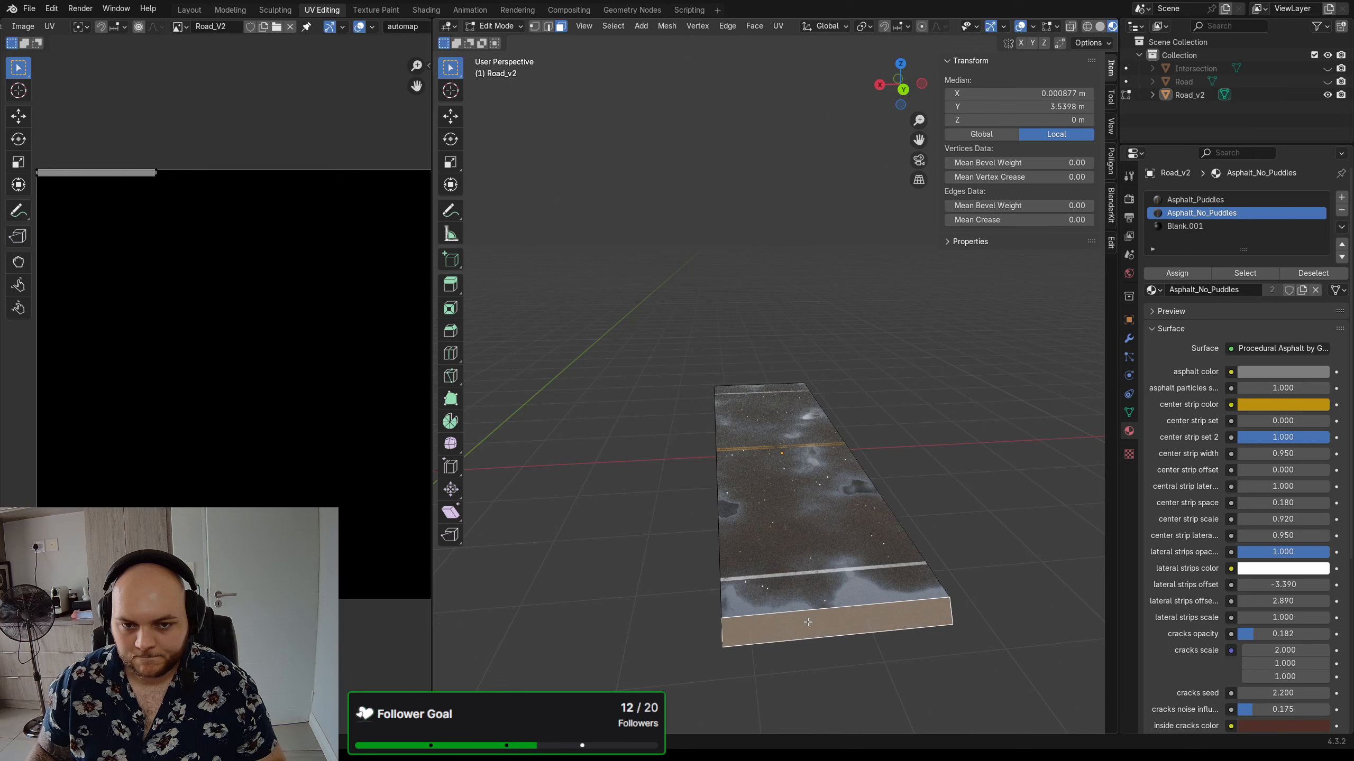
- Select the top face with both short end faces and compare all their UV islands on the Road_V2 image
click(800, 529)
middle_drag(799, 530, 922, 477)
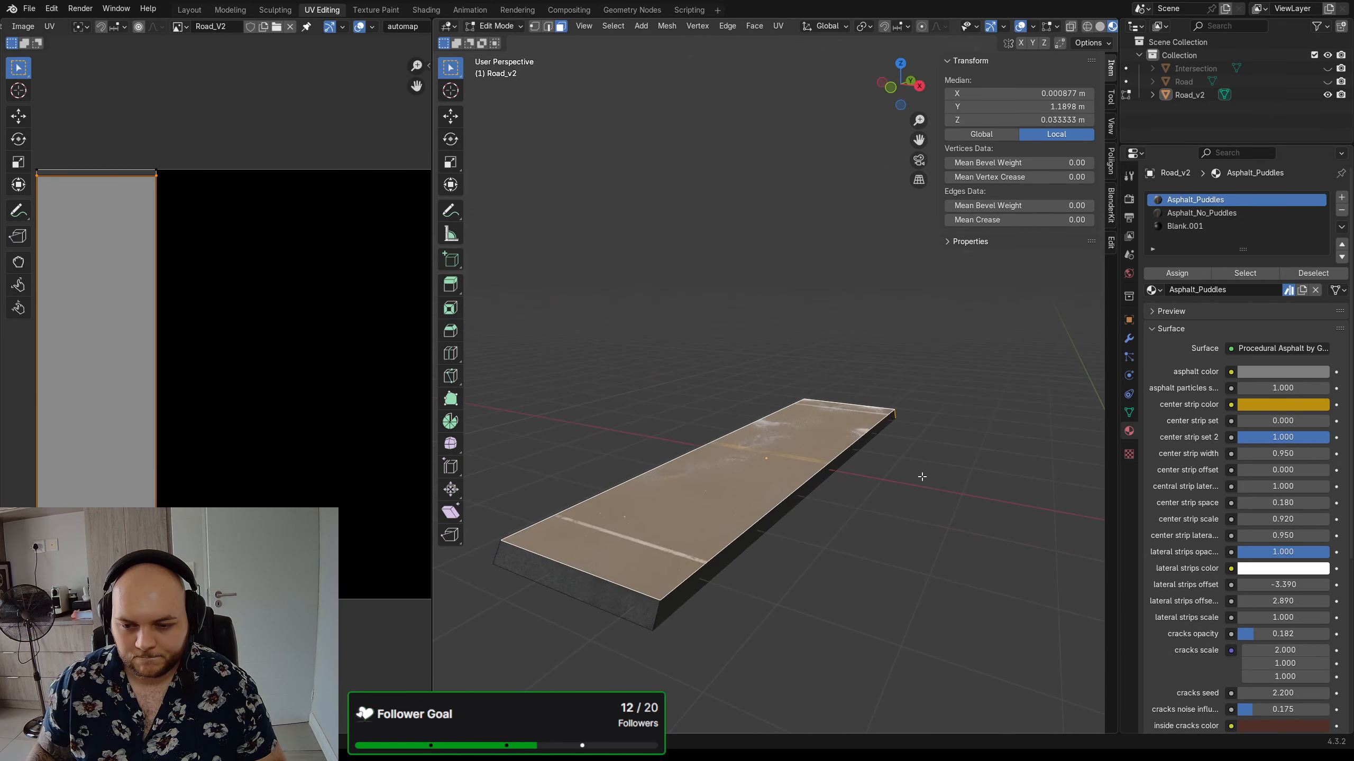
shift+click(591, 589)
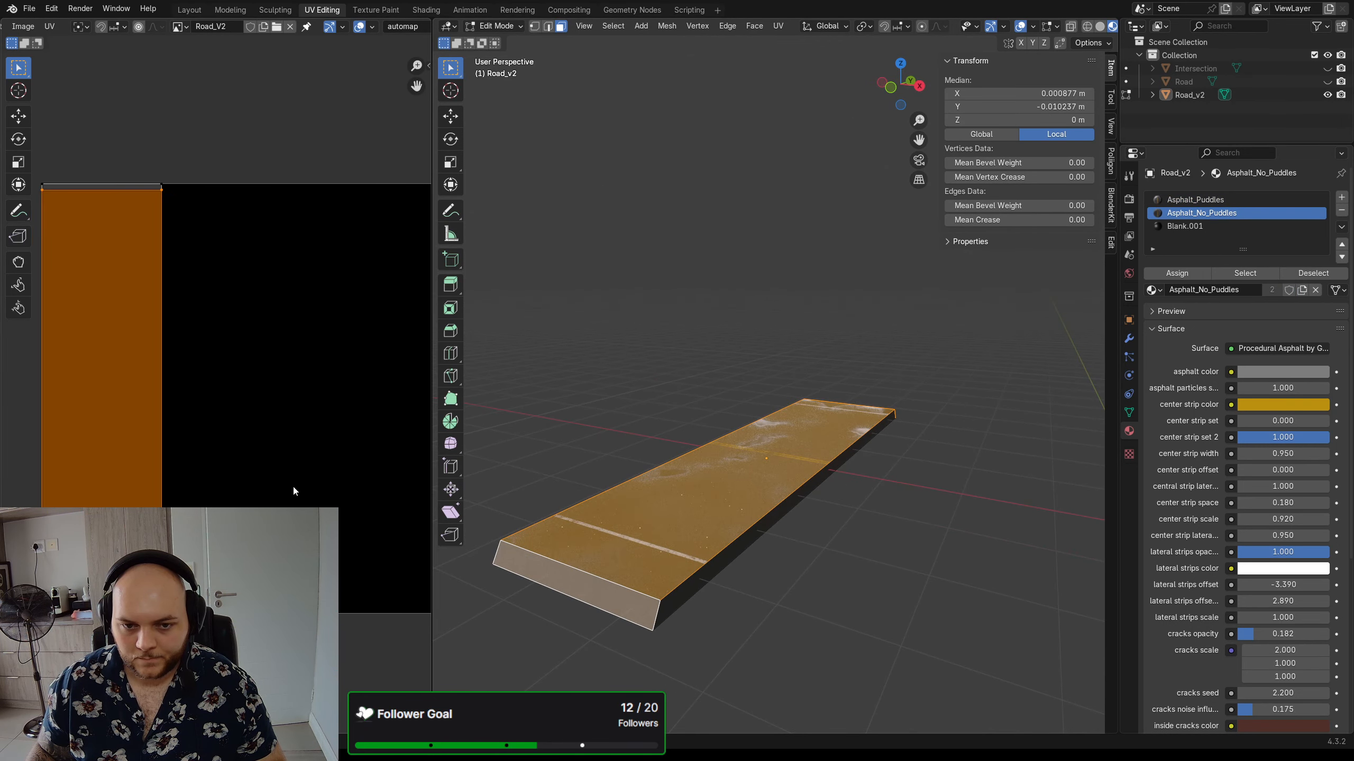
scroll(294, 489, down, 1)
middle_drag(282, 488, 276, 492)
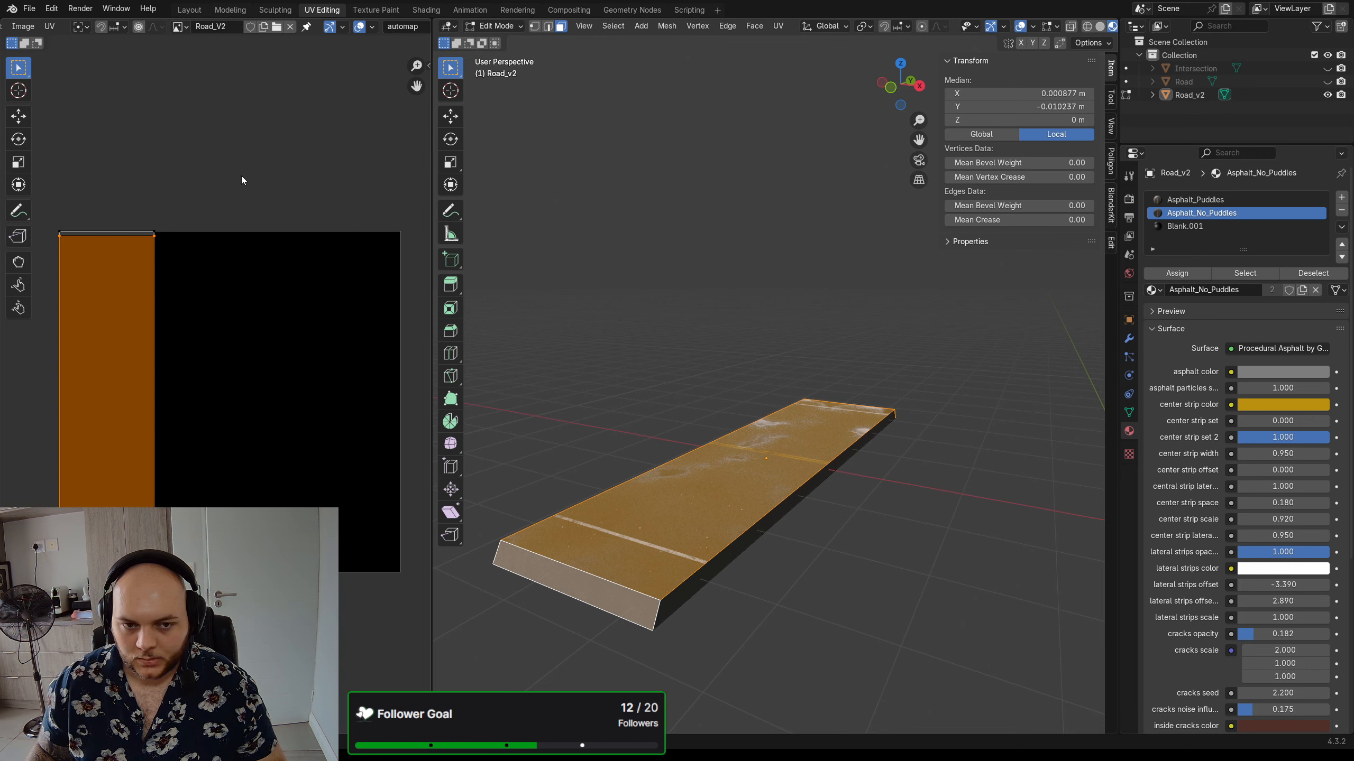
middle_drag(114, 195, 223, 224)
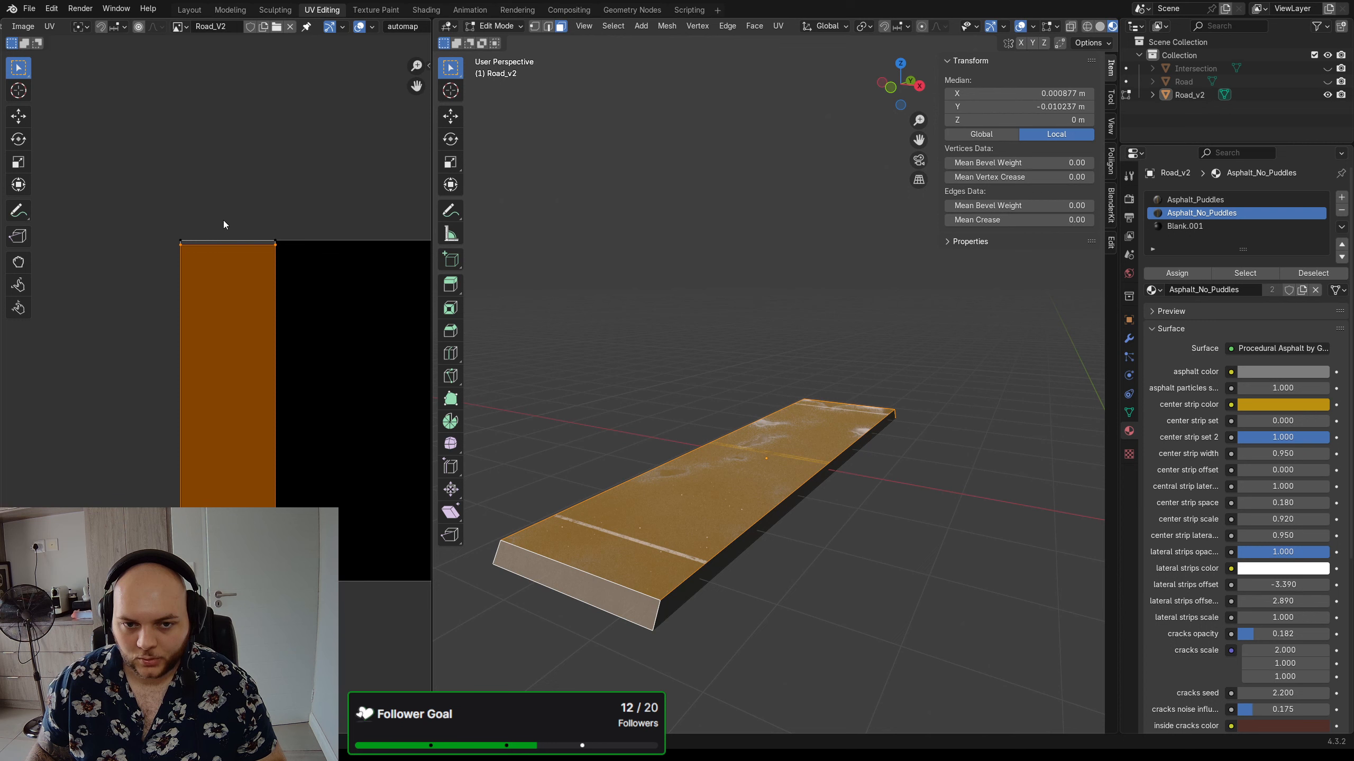
click(245, 242)
key(a)
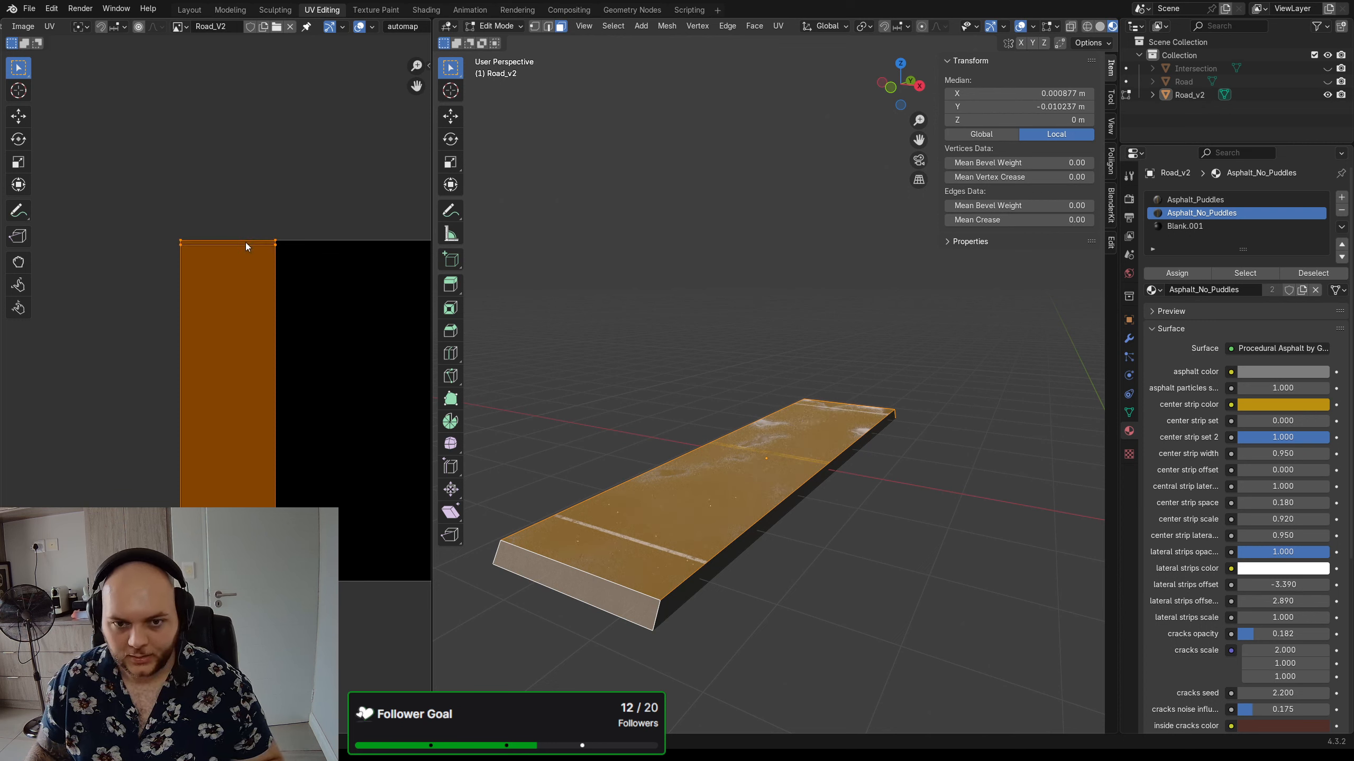
- Select each short end face in turn and move its UV island away from the top face's island
click(624, 604)
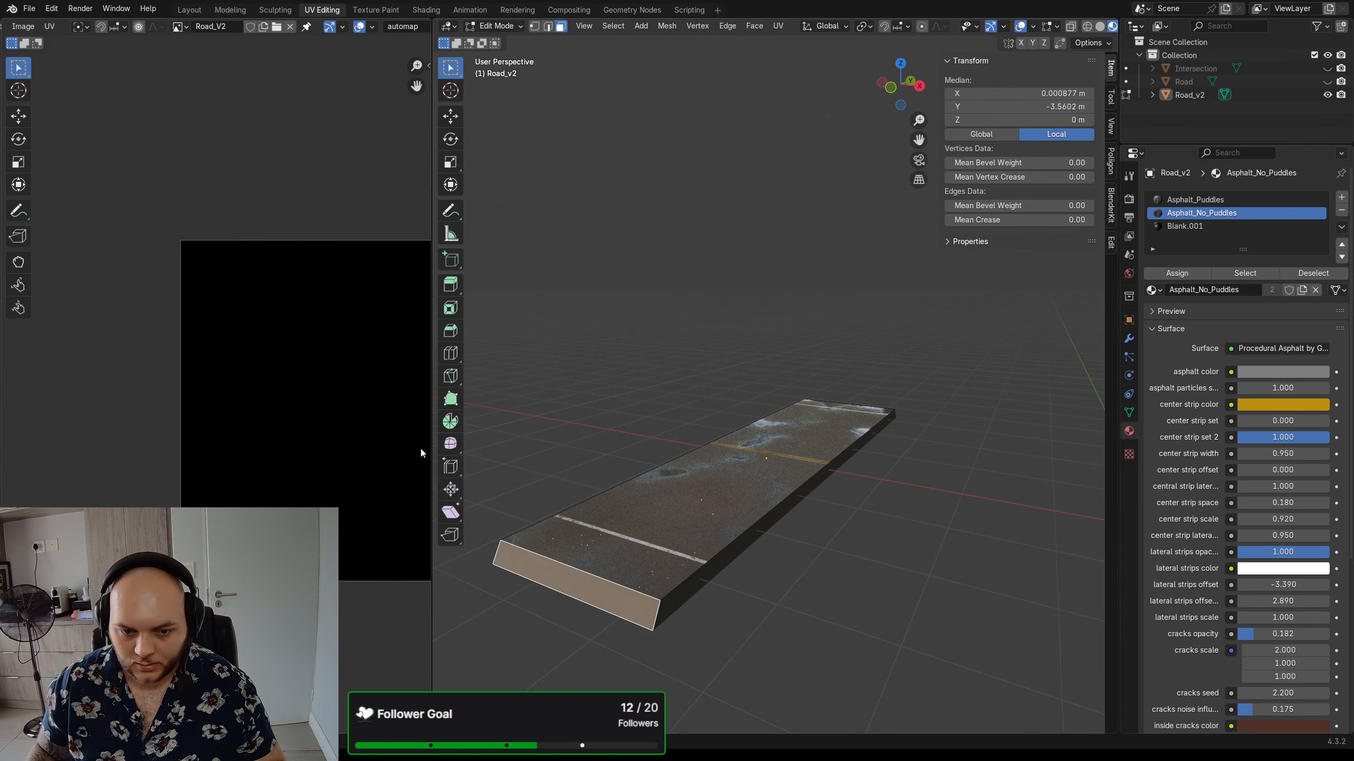
key(g)
click(110, 417)
middle_drag(358, 393, 324, 394)
middle_drag(975, 536, 954, 507)
click(956, 510)
key(g)
click(2, 315)
middle_drag(361, 410, 279, 428)
- Select the top and both end faces, and move only the top face's UV island about 0.08 sideways, inward from the UV square's edge
shift+click(792, 465)
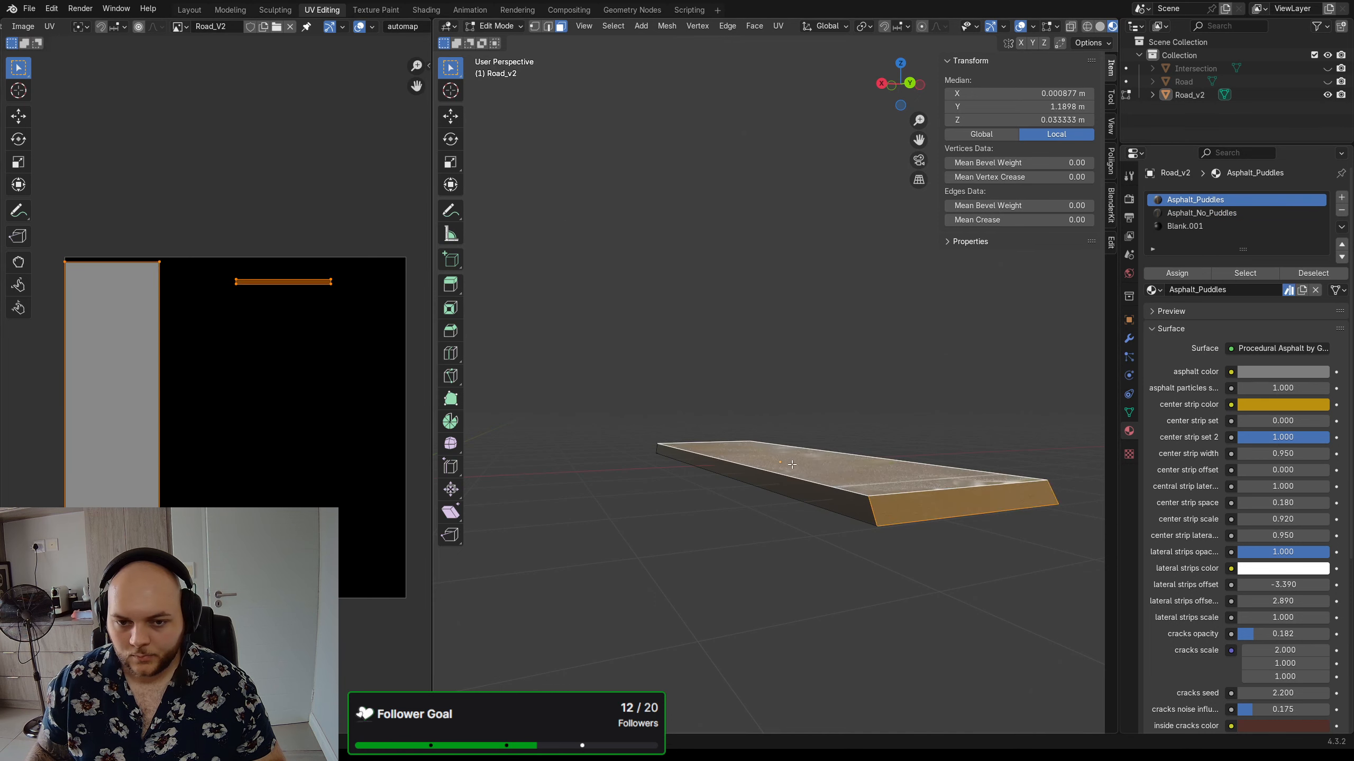
middle_drag(792, 464, 537, 585)
key(a)
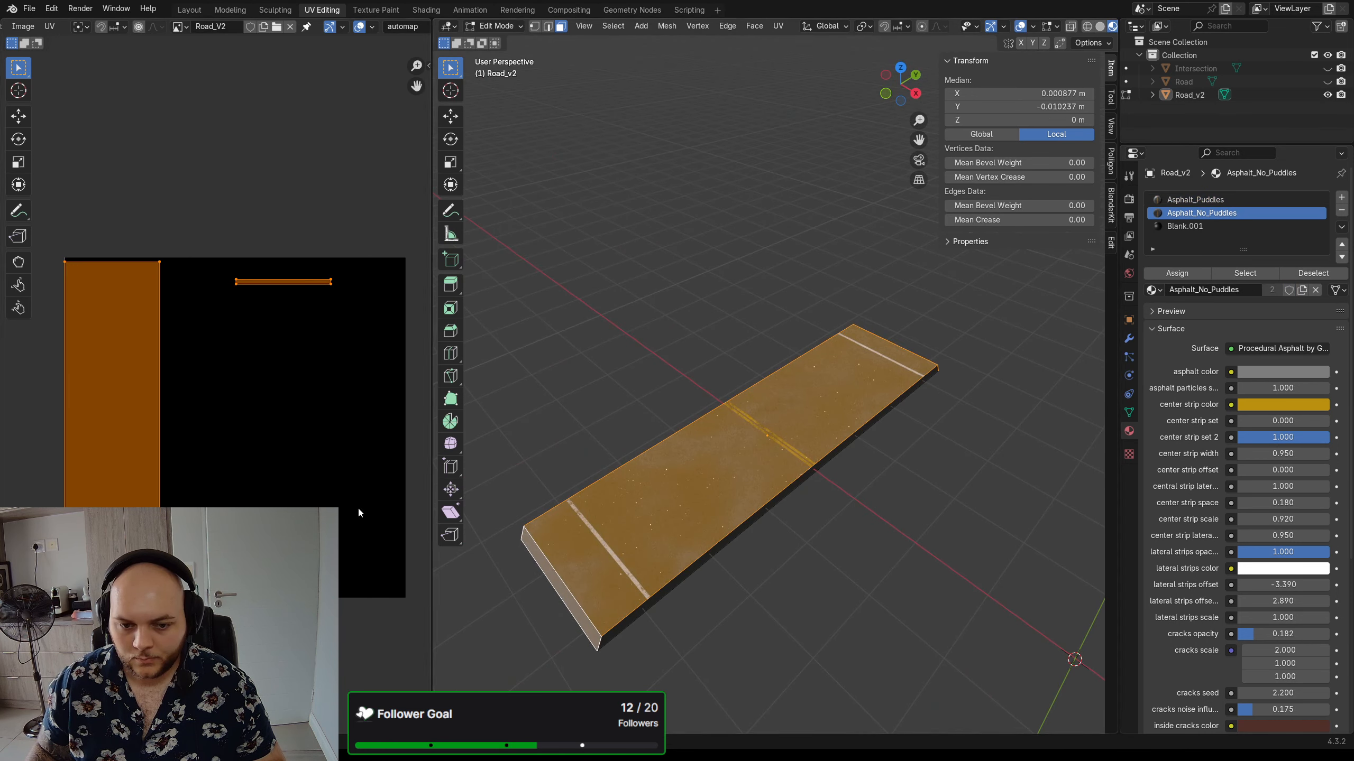
click(114, 420)
key(l)
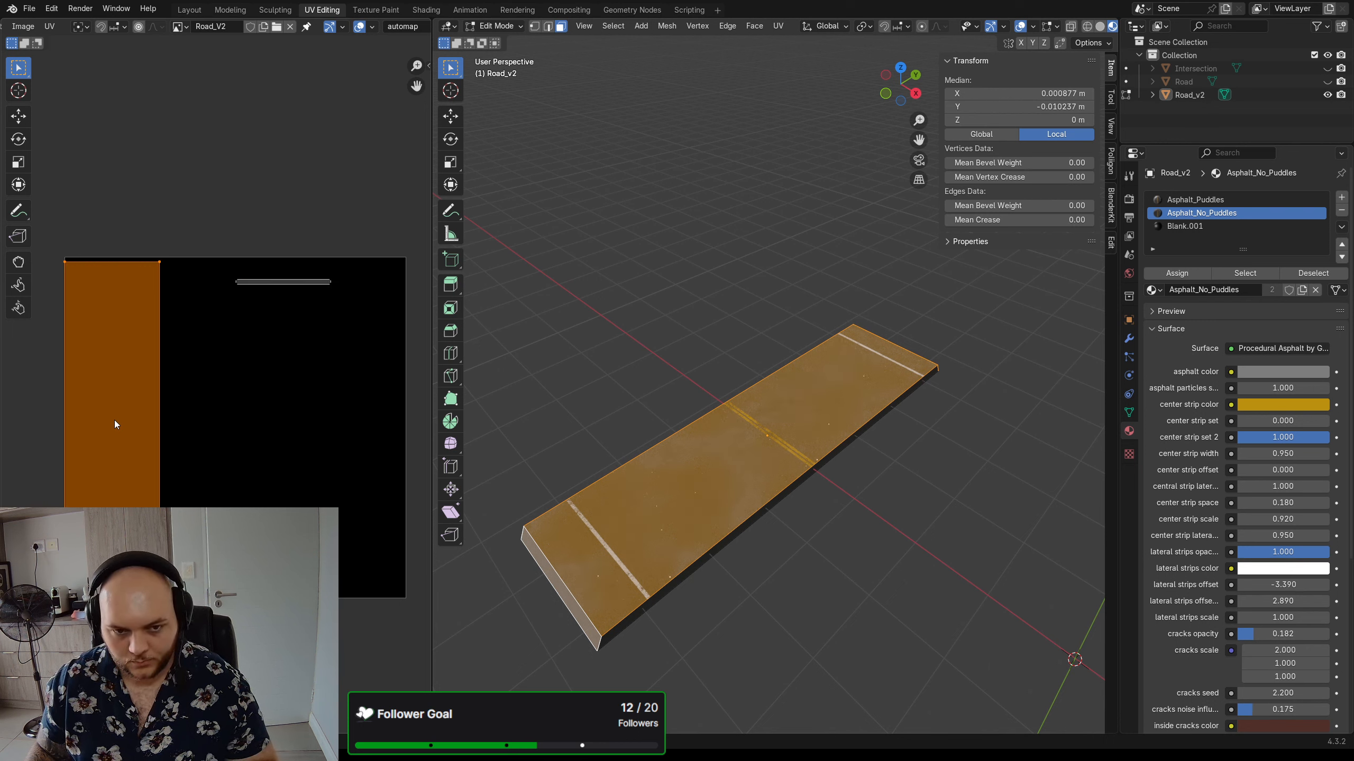
key(g)
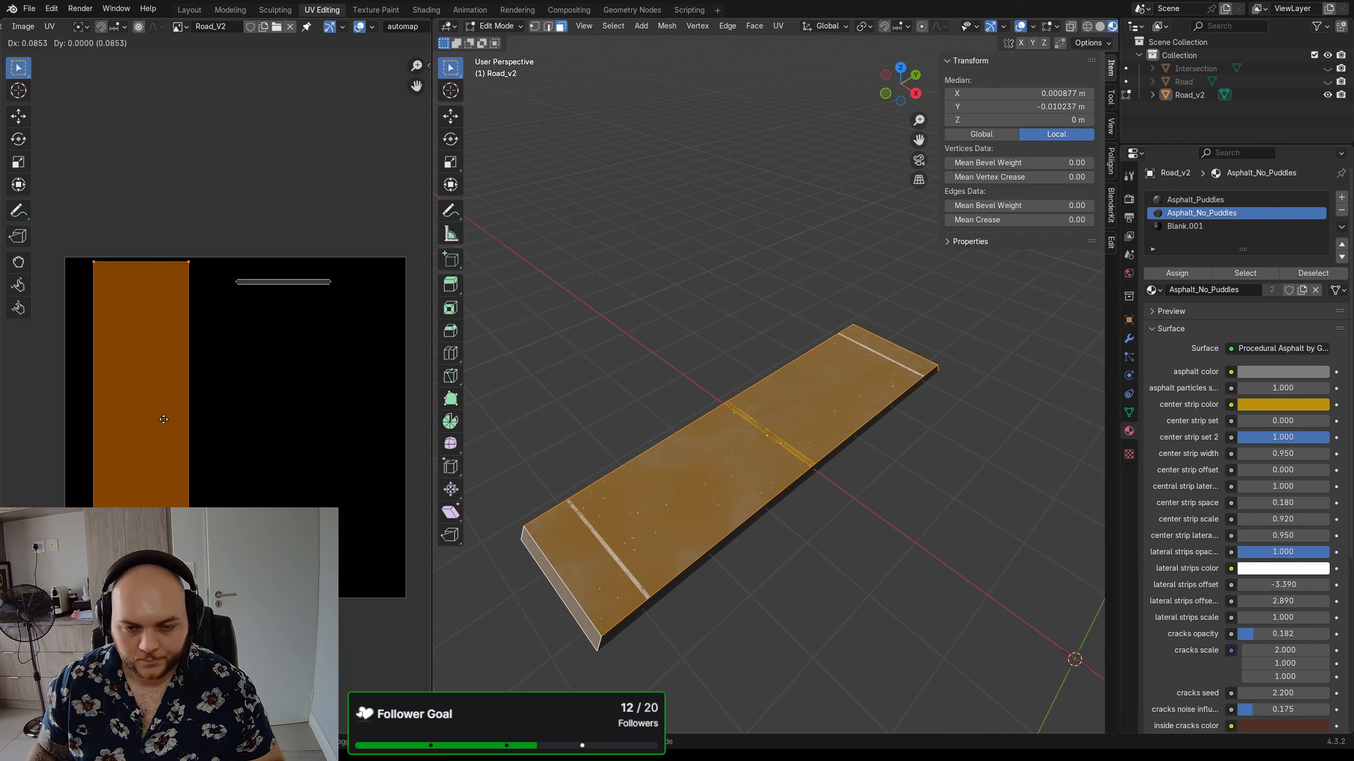
click(163, 421)
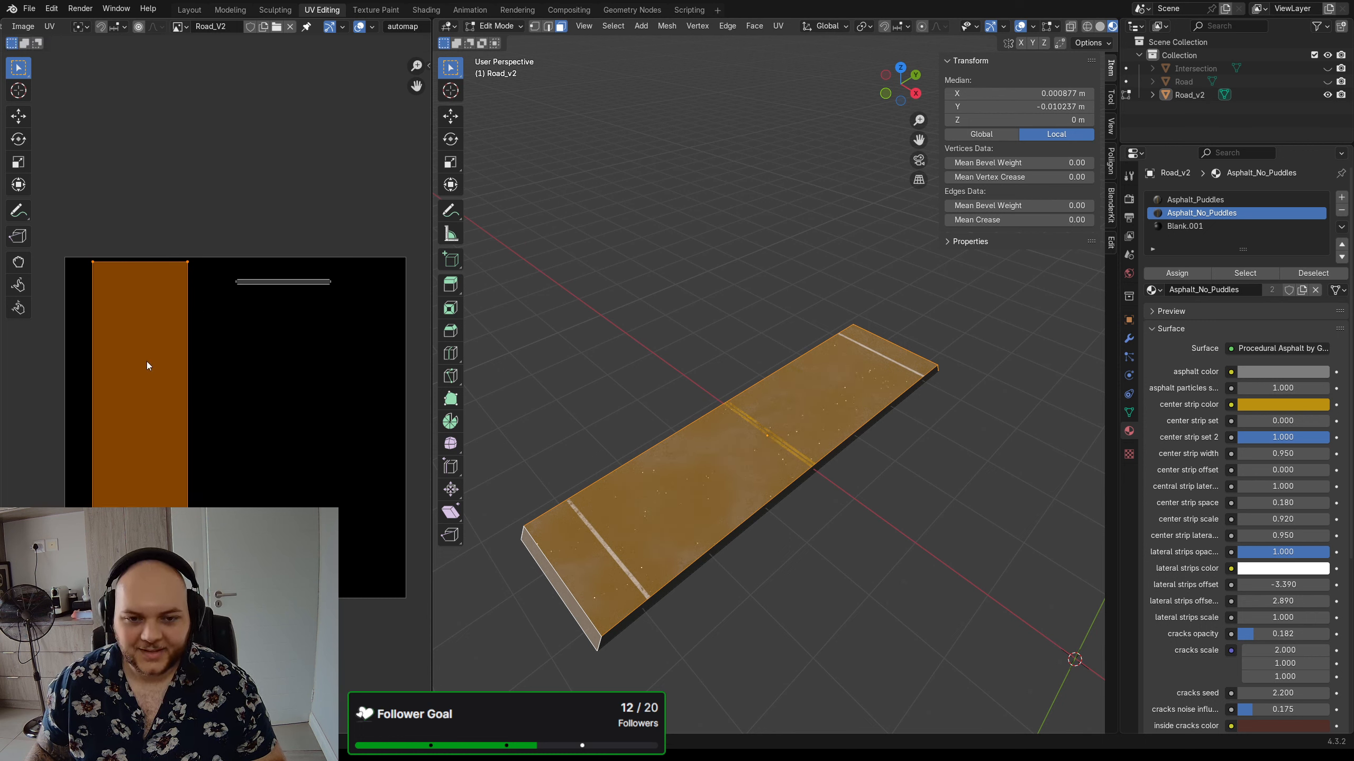
key(u)
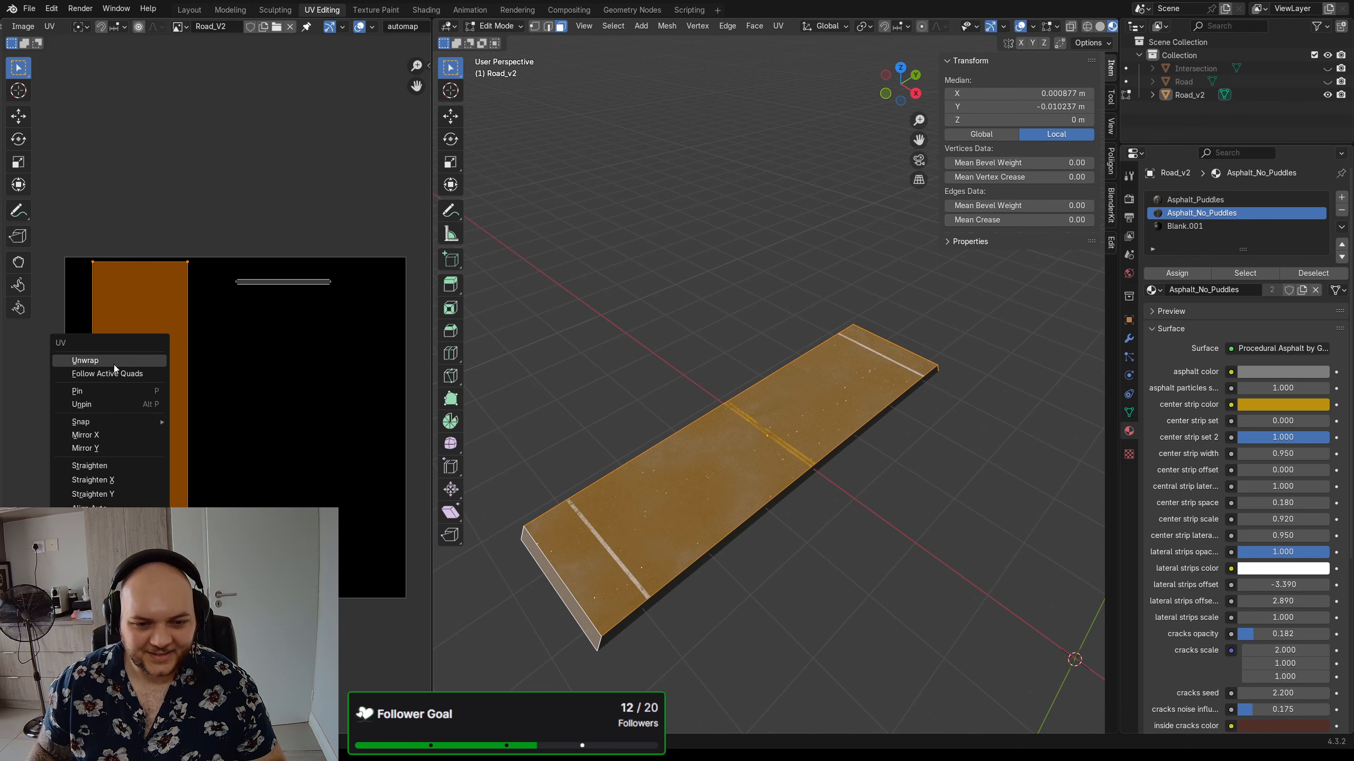
click(157, 221)
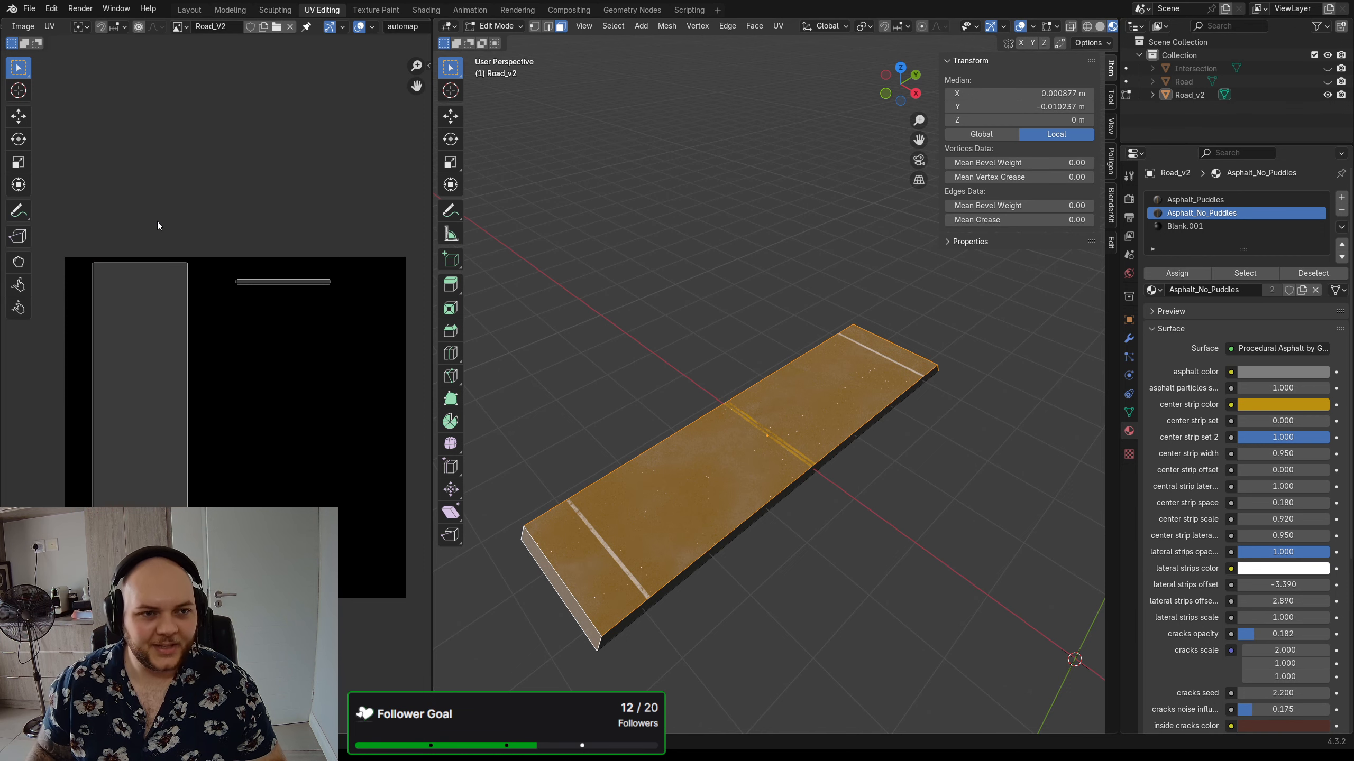
- Select all faces of the road, including its sides and underside, so every UV island is shown on the Road_V2 image
middle_drag(624, 536, 758, 479)
click(632, 445)
shift+click(670, 493)
shift+click(666, 468)
middle_drag(677, 496, 785, 525)
shift+click(906, 509)
middle_drag(693, 412, 659, 393)
shift+click(700, 512)
shift+click(660, 393)
middle_drag(856, 462, 746, 466)
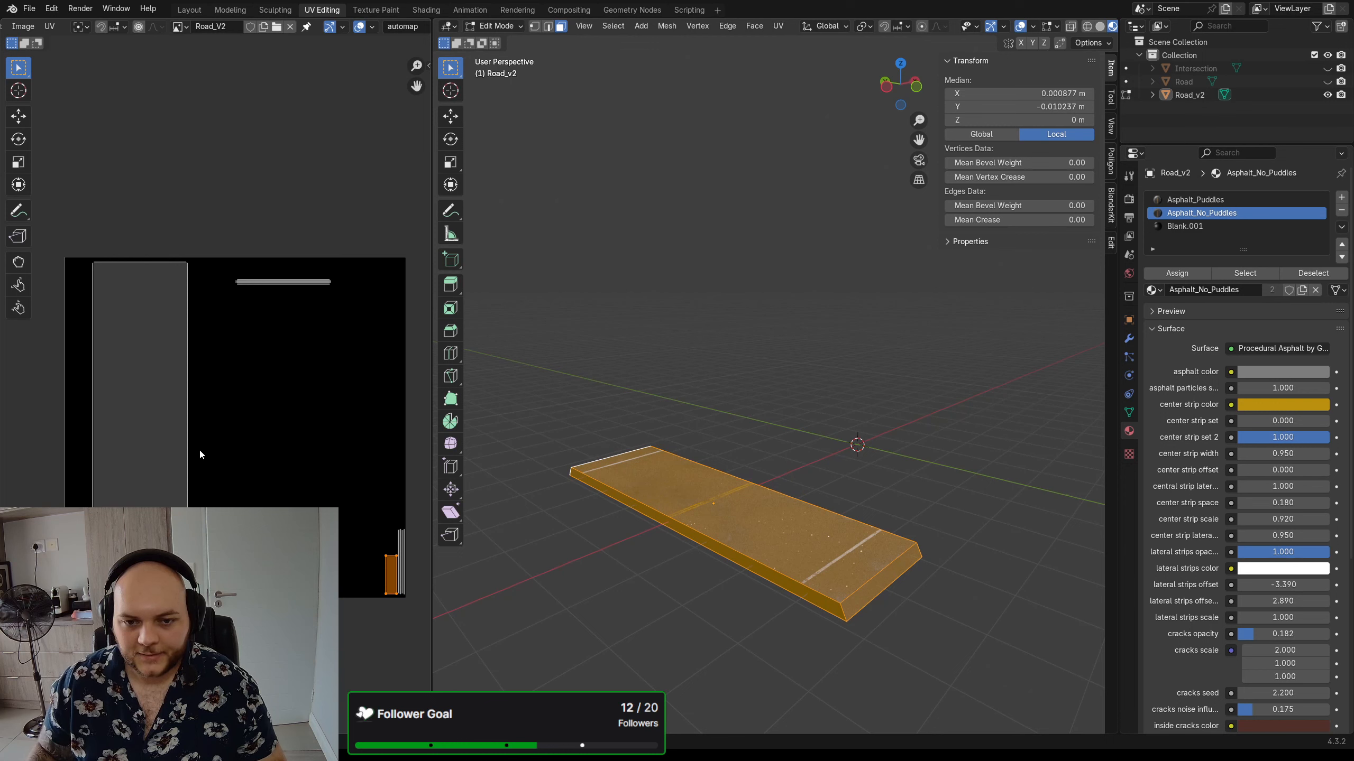
- Rotate the two end-face UV islands 90 degrees and move them about 0.12 sideways onto the Road_V2 image
key(alt+a)
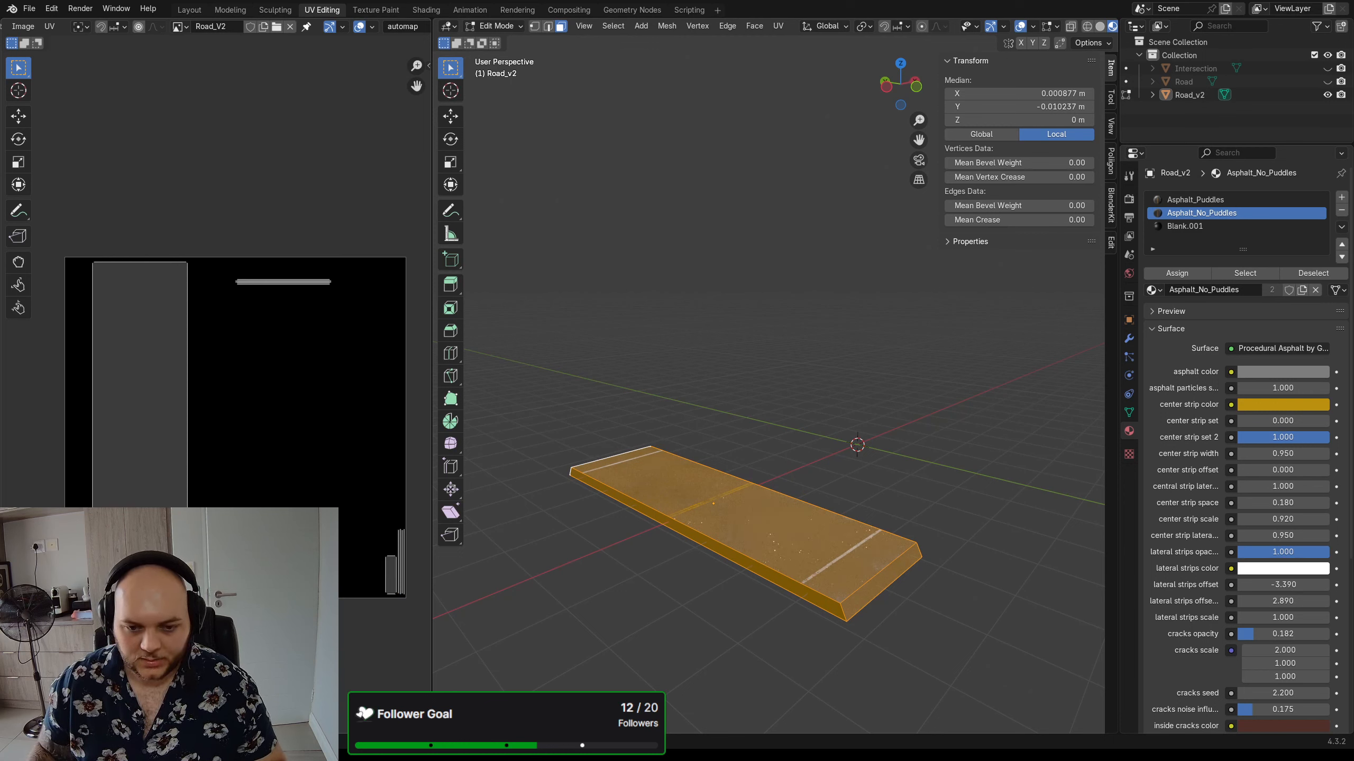
key(r)
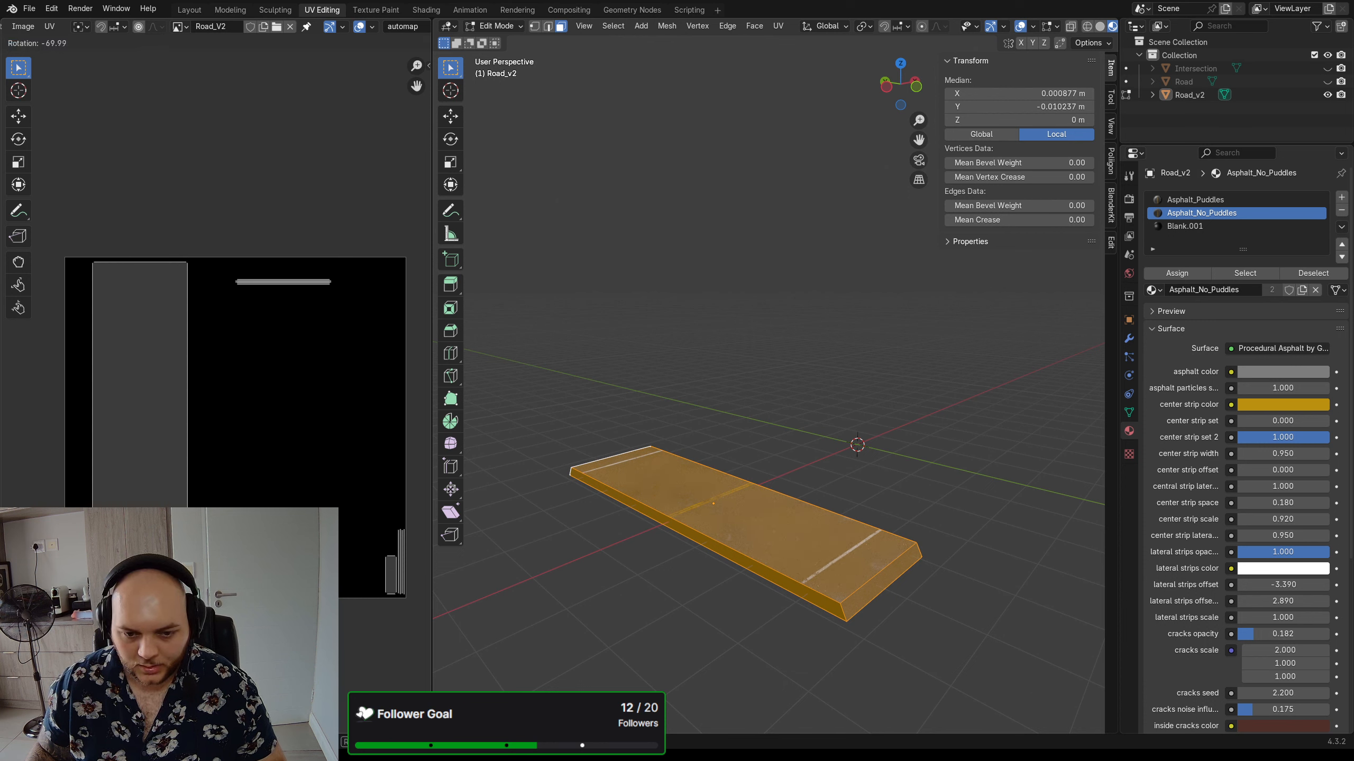
key(Escape)
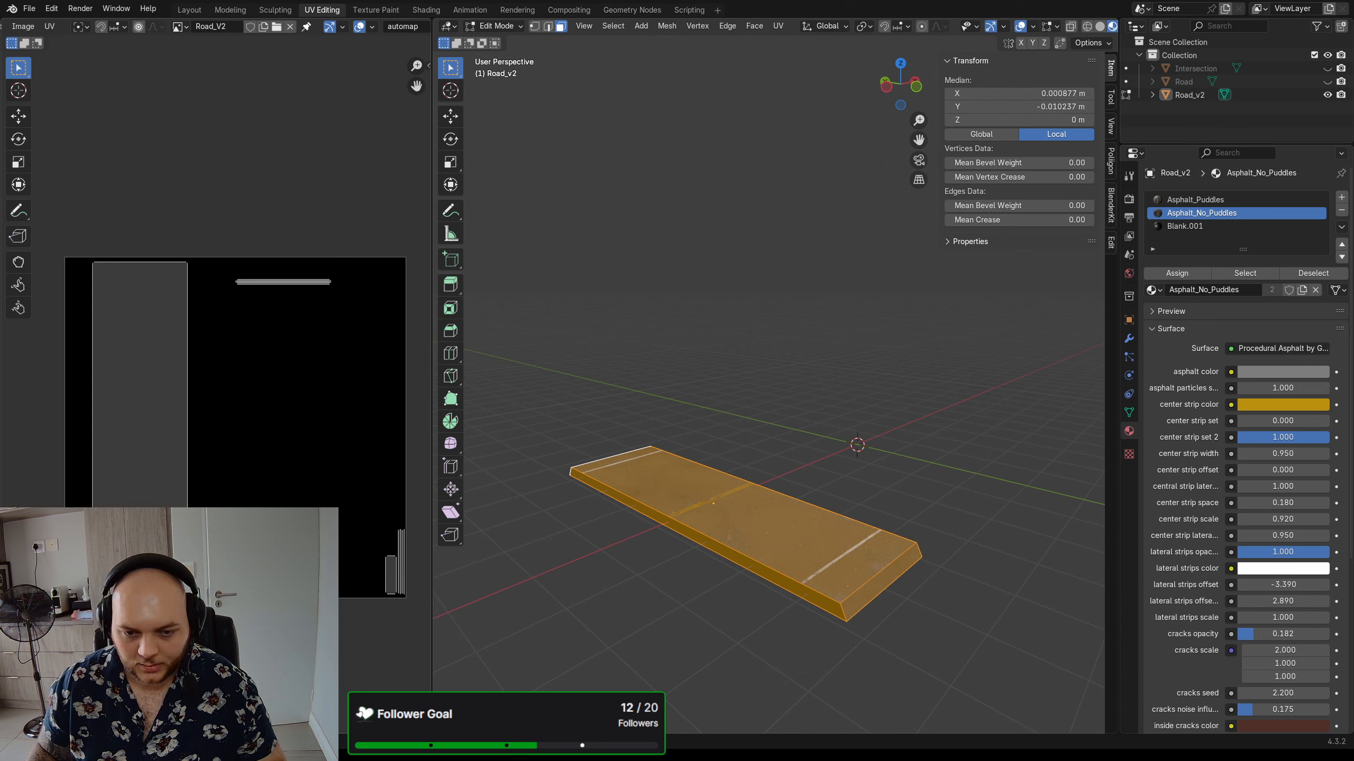
click(296, 281)
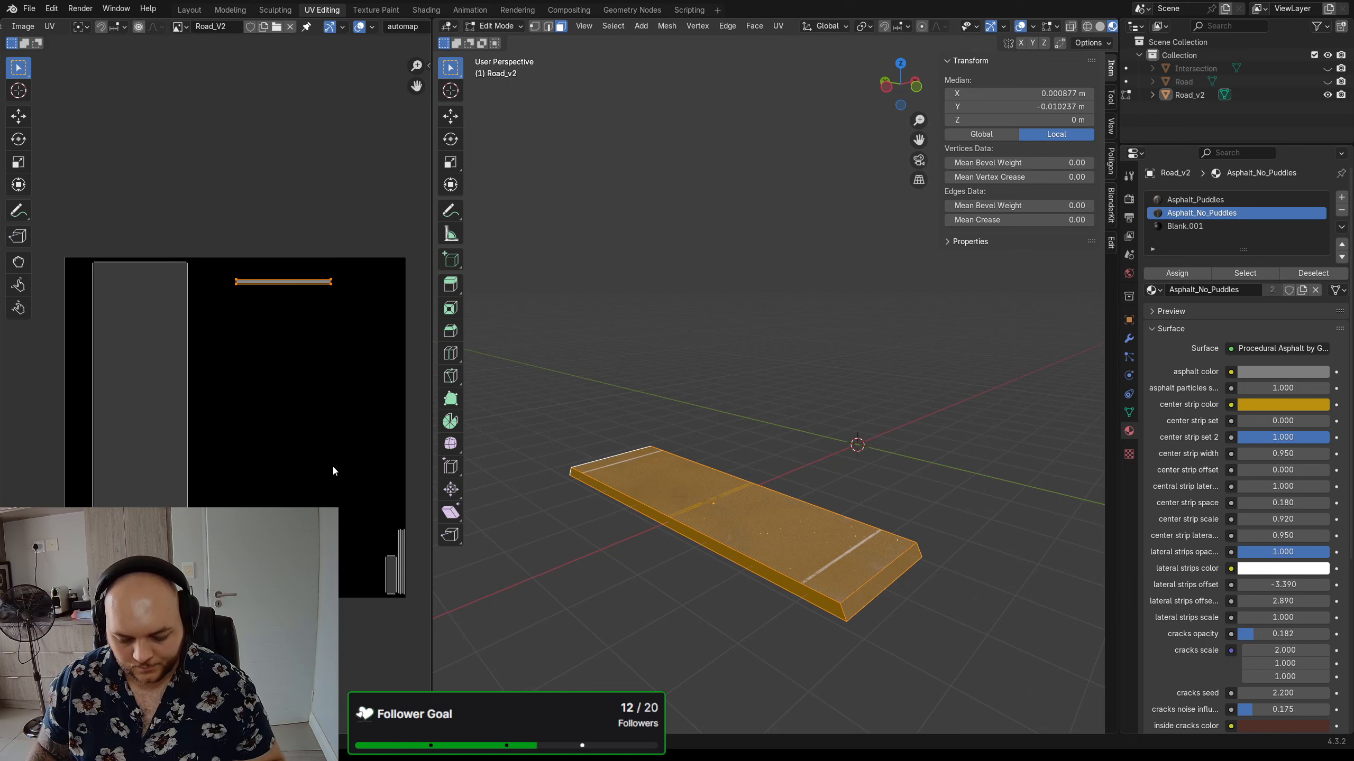
text(r90)
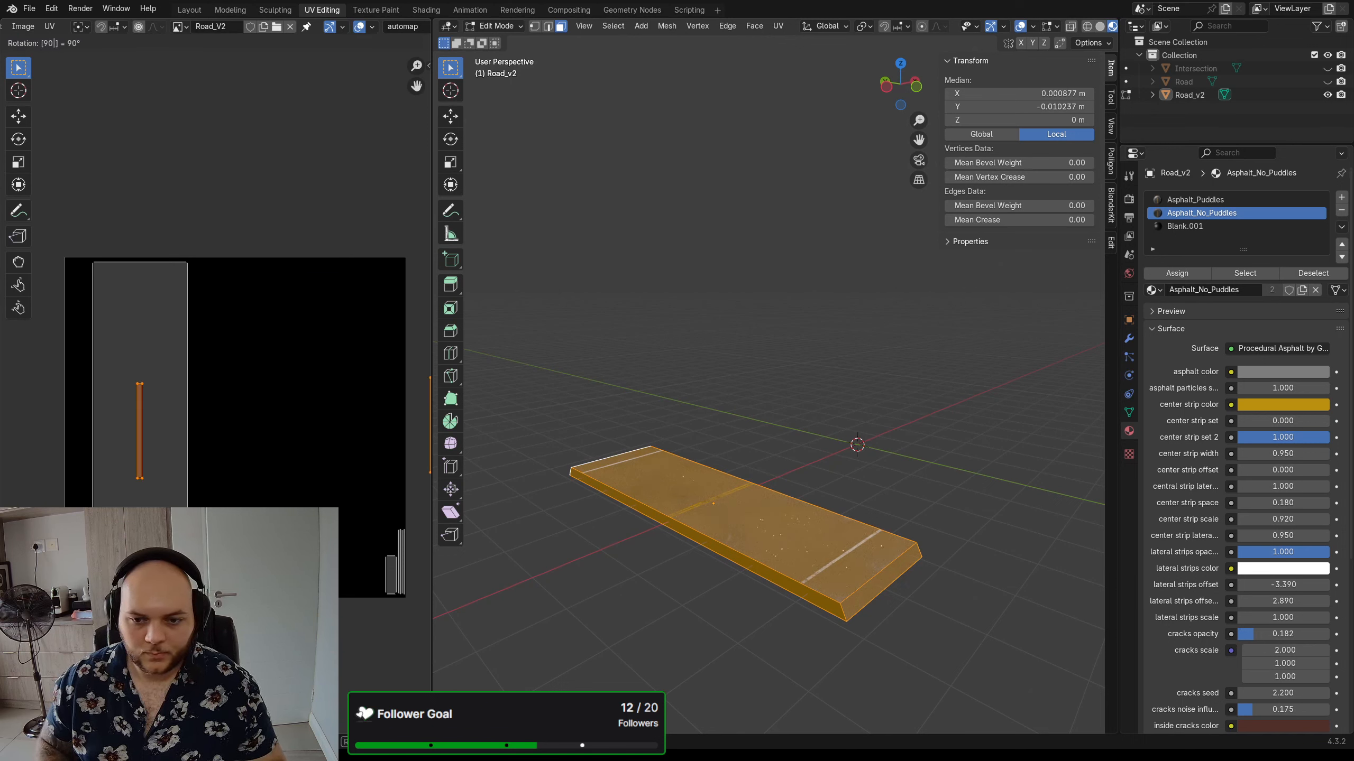
key(Return)
key(g)
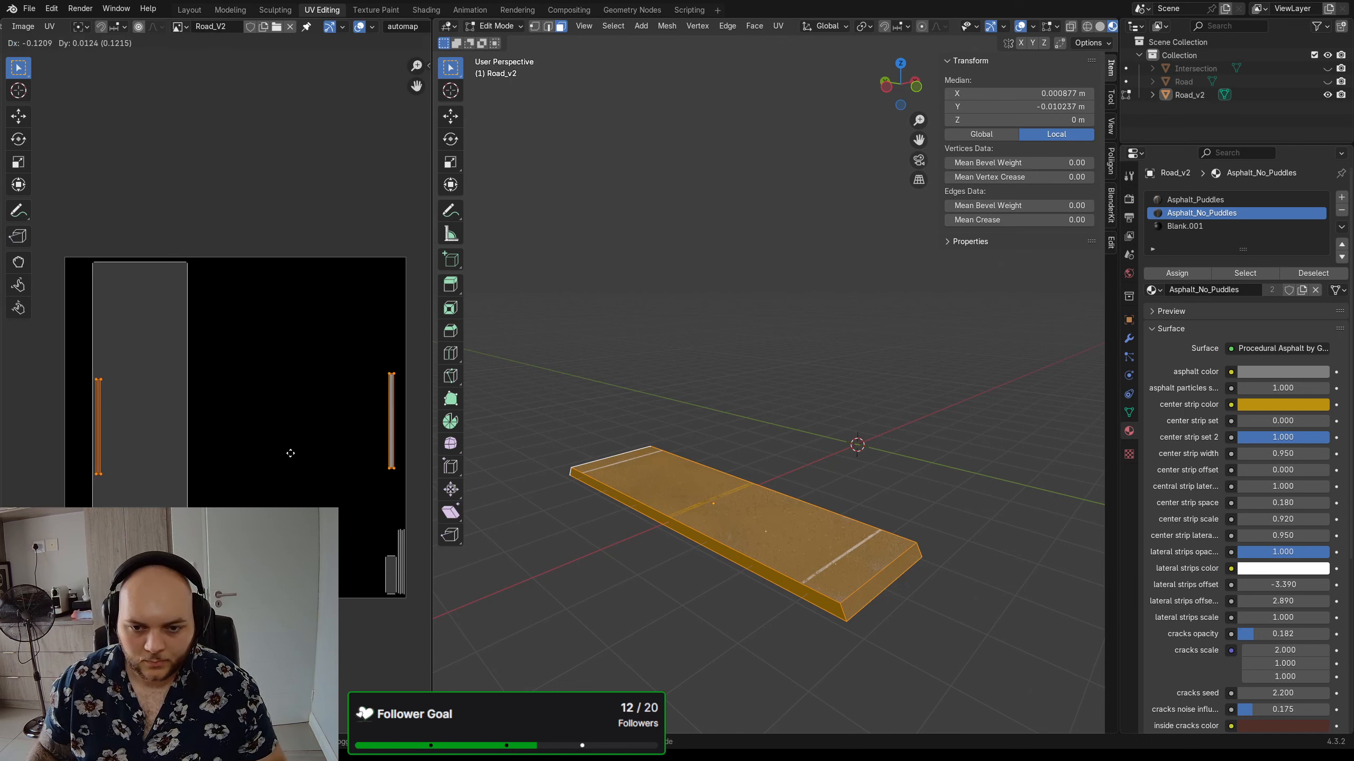
click(290, 454)
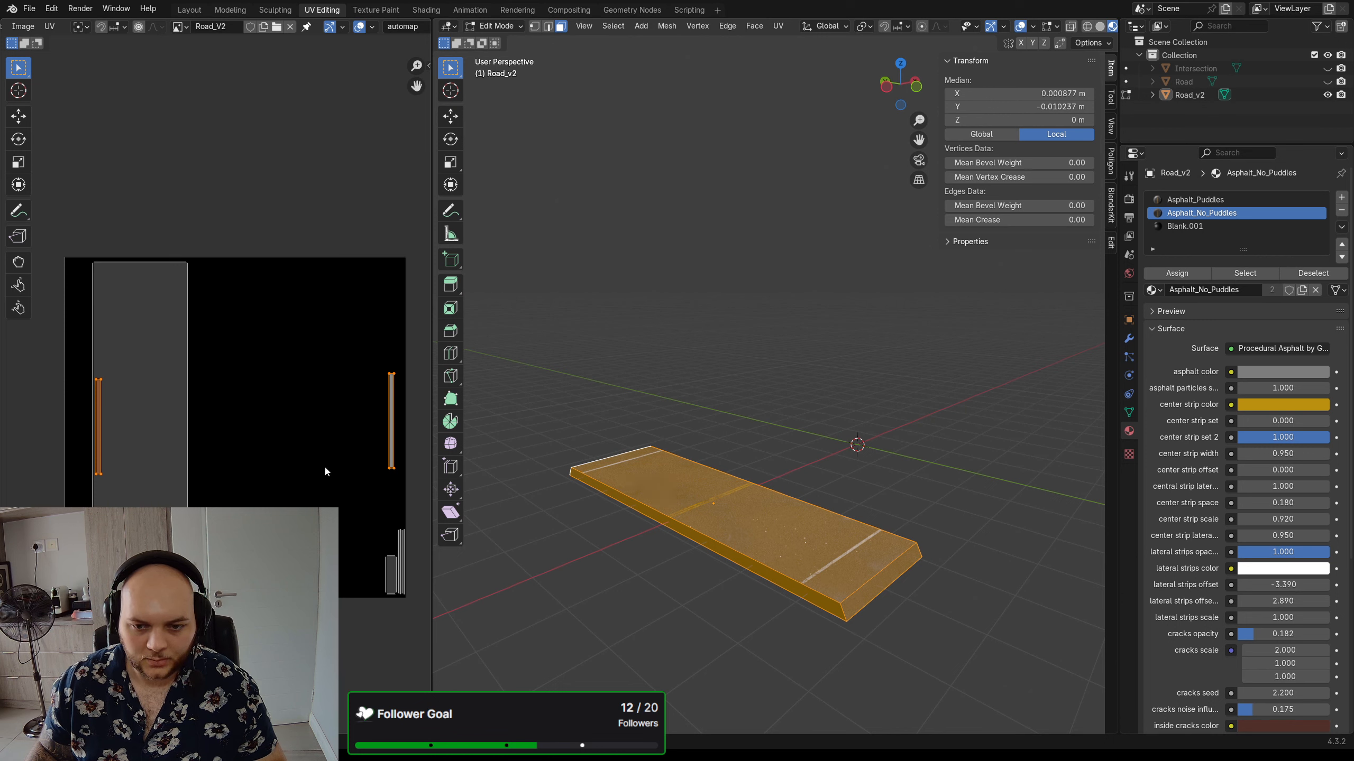
- Move both end-face UV islands down about 0.37 and place them side by side next to the shrunken blank islands
key(g)
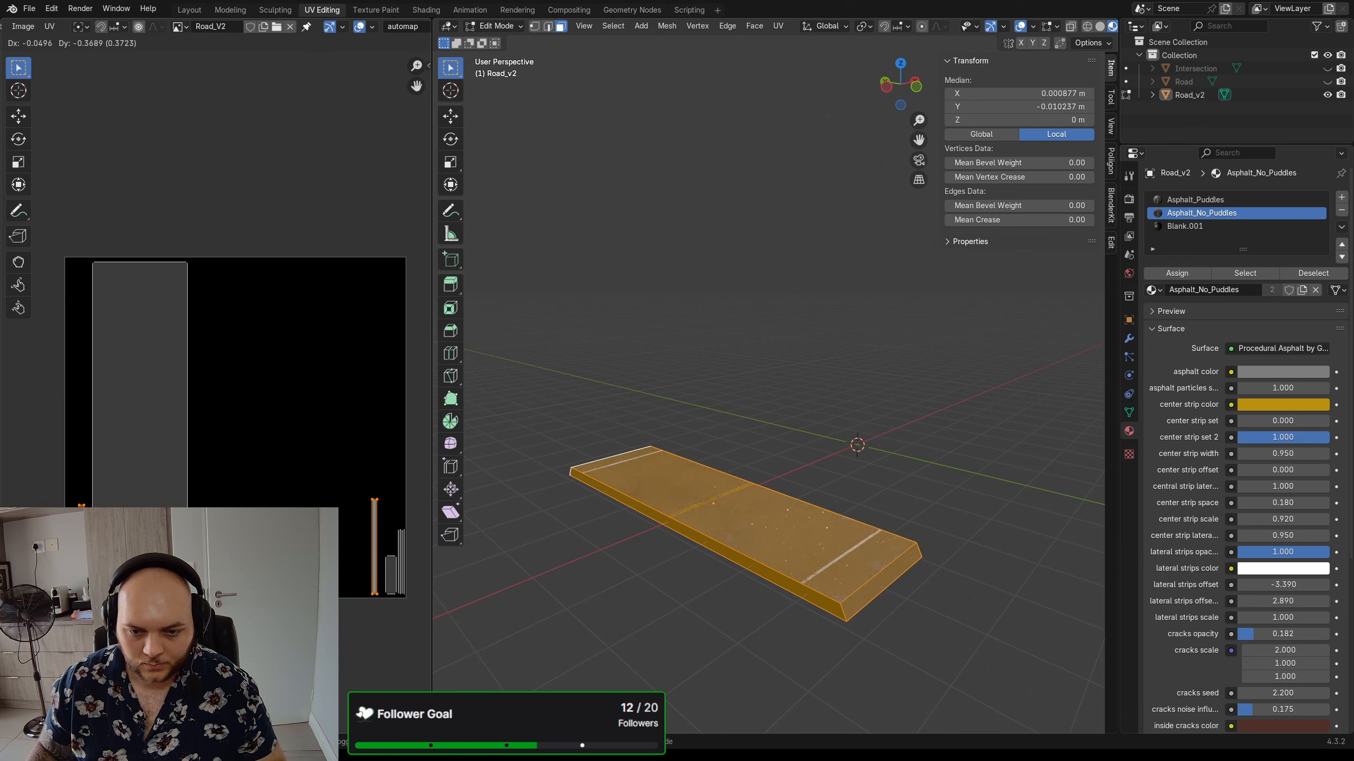
key(Return)
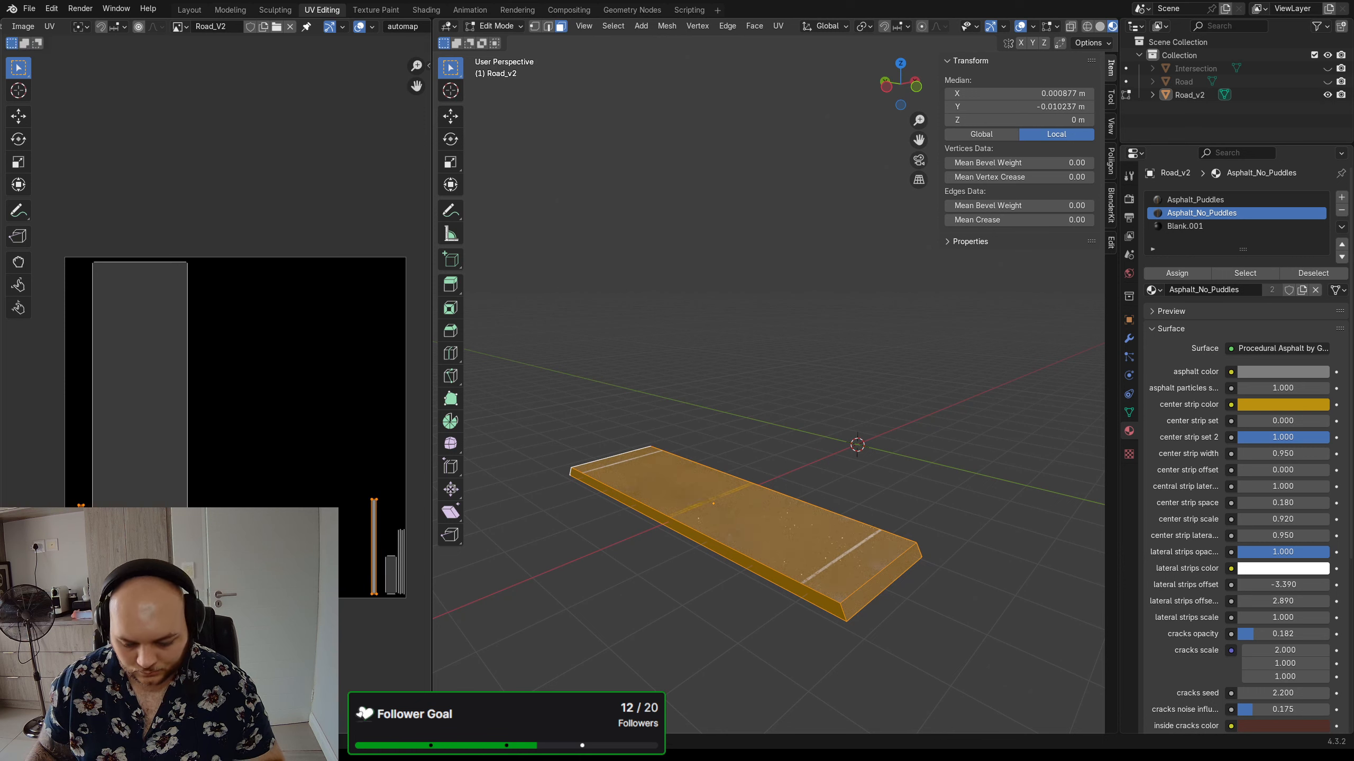
click(81, 549)
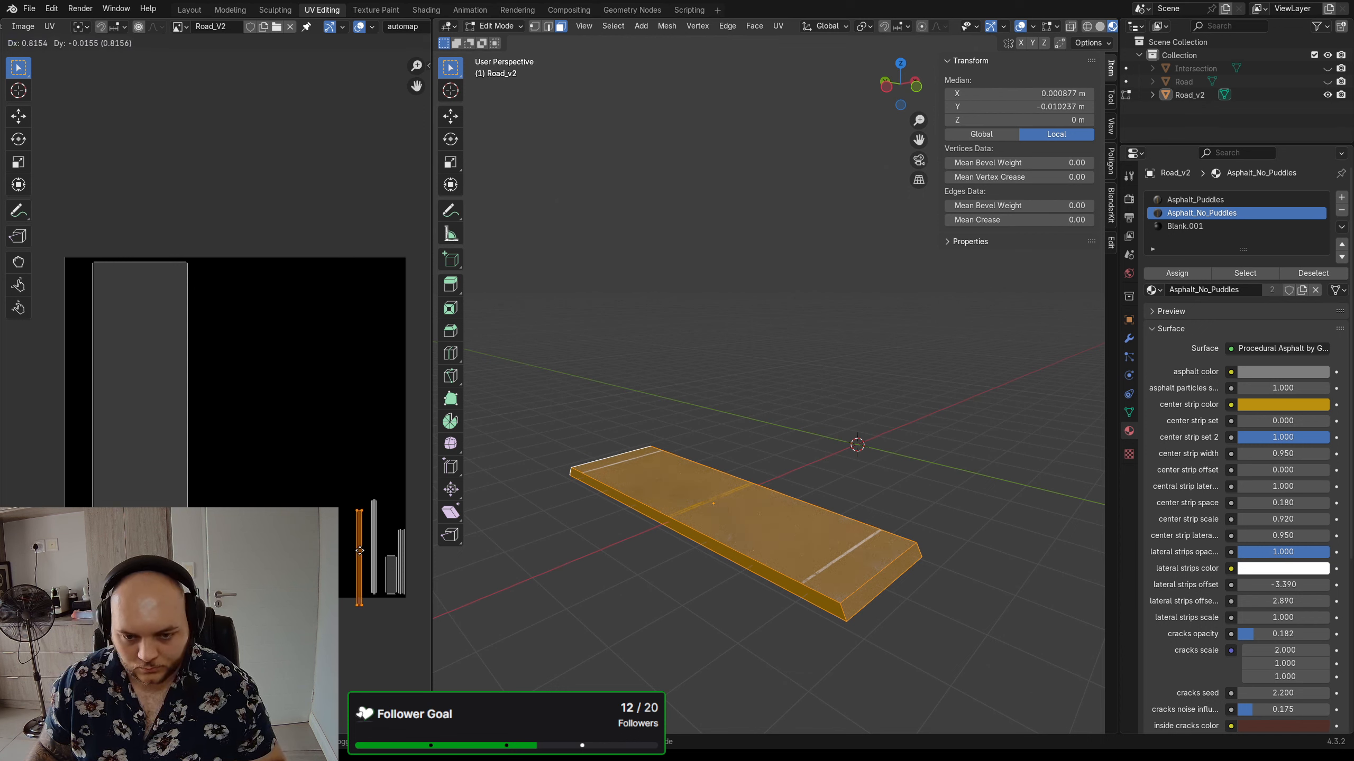
key(g)
click(365, 539)
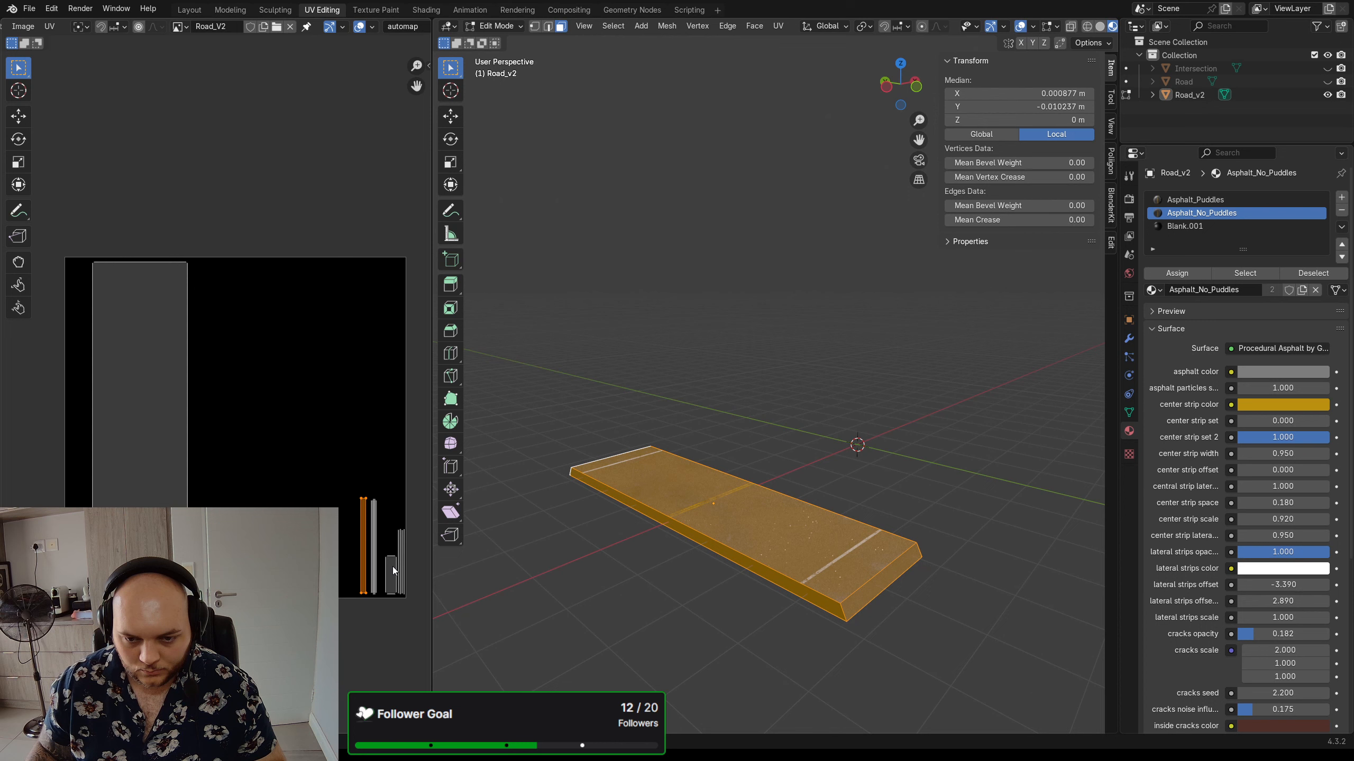
- Move the top face's UV island sideways until it sits just inside the left edge of the UV square
click(140, 482)
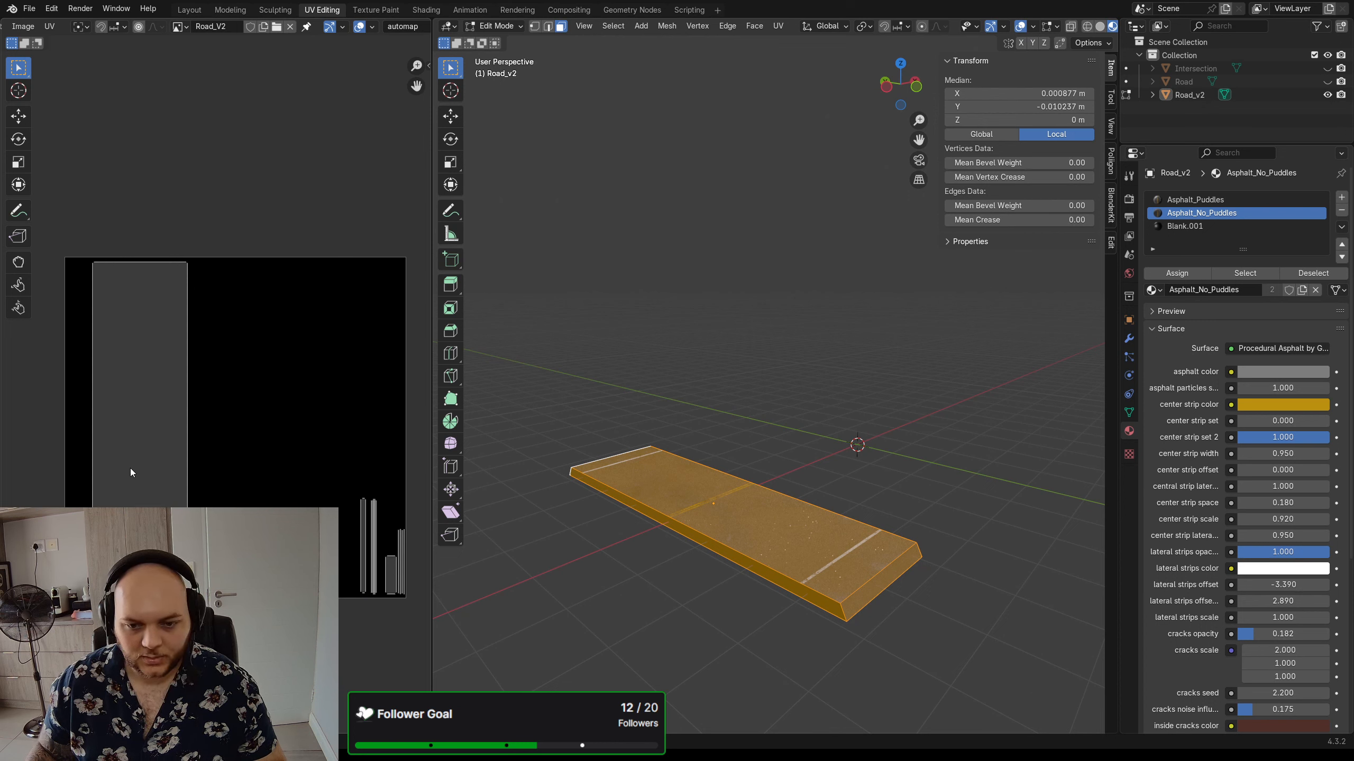
click(163, 487)
key(g)
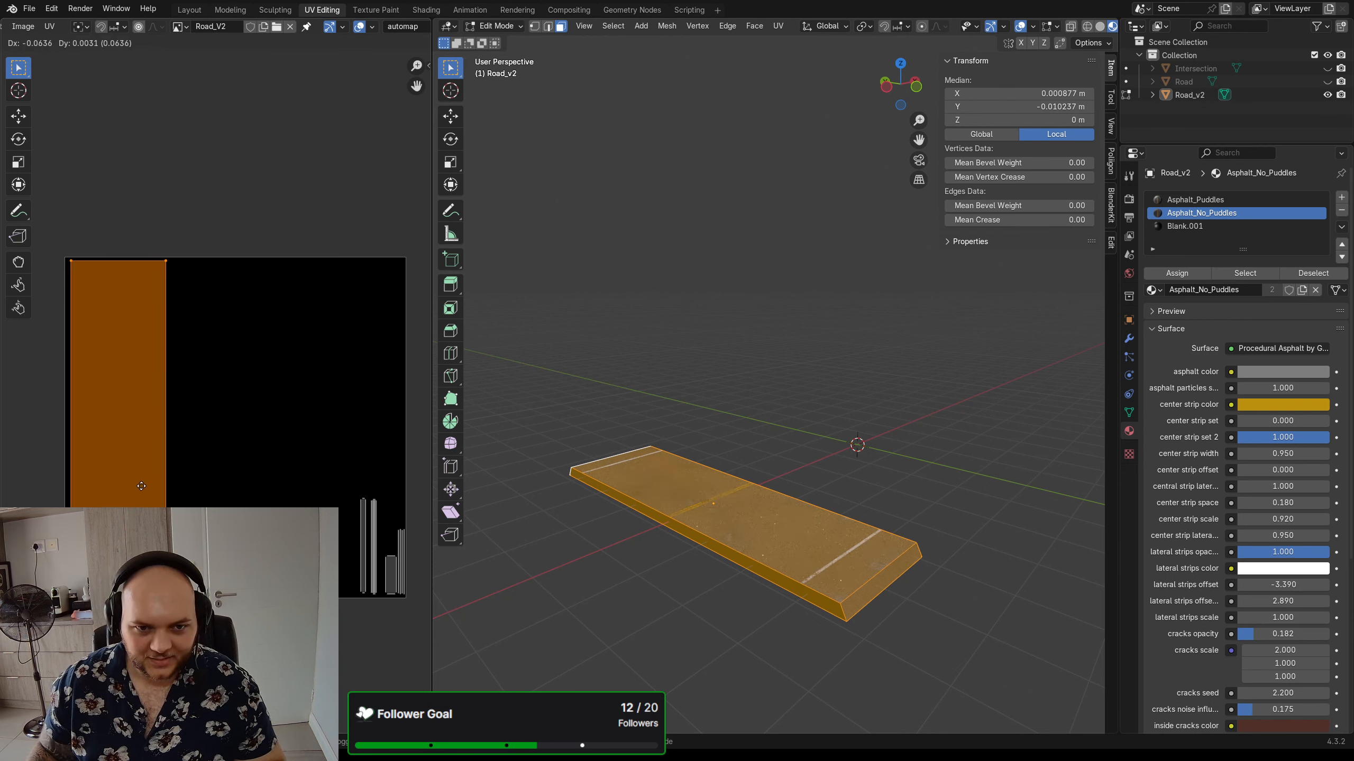
click(139, 487)
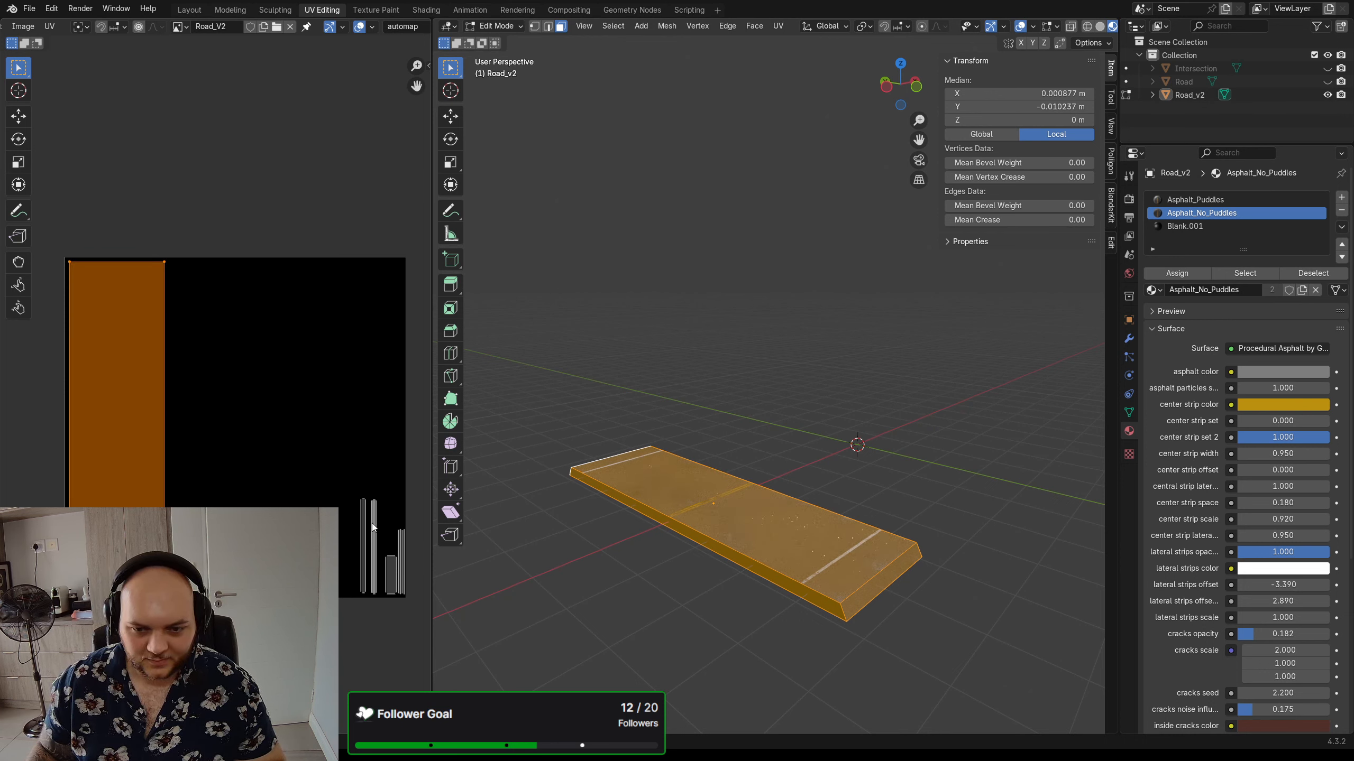
- Move both end-face UV islands together about 0.55 sideways so they sit right beside the top face's island
click(374, 520)
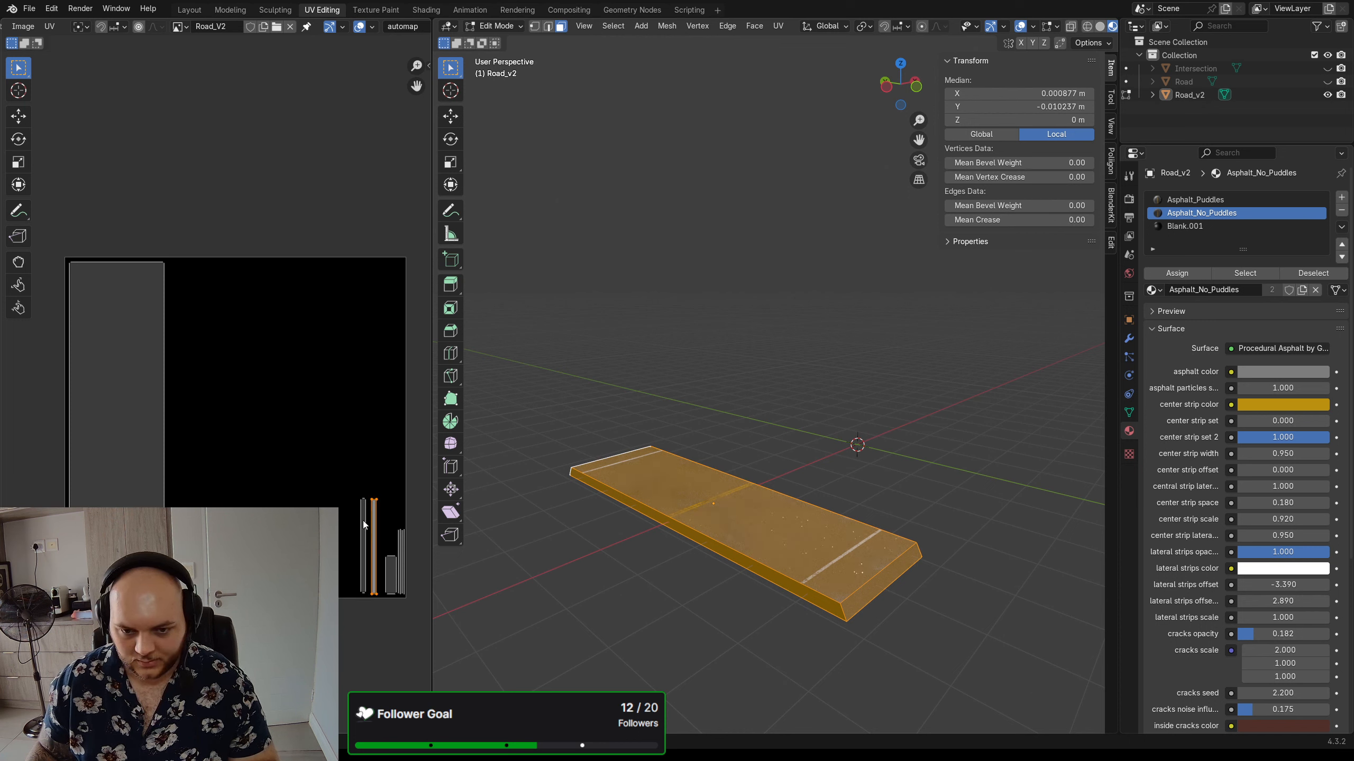
shift+click(363, 520)
key(g)
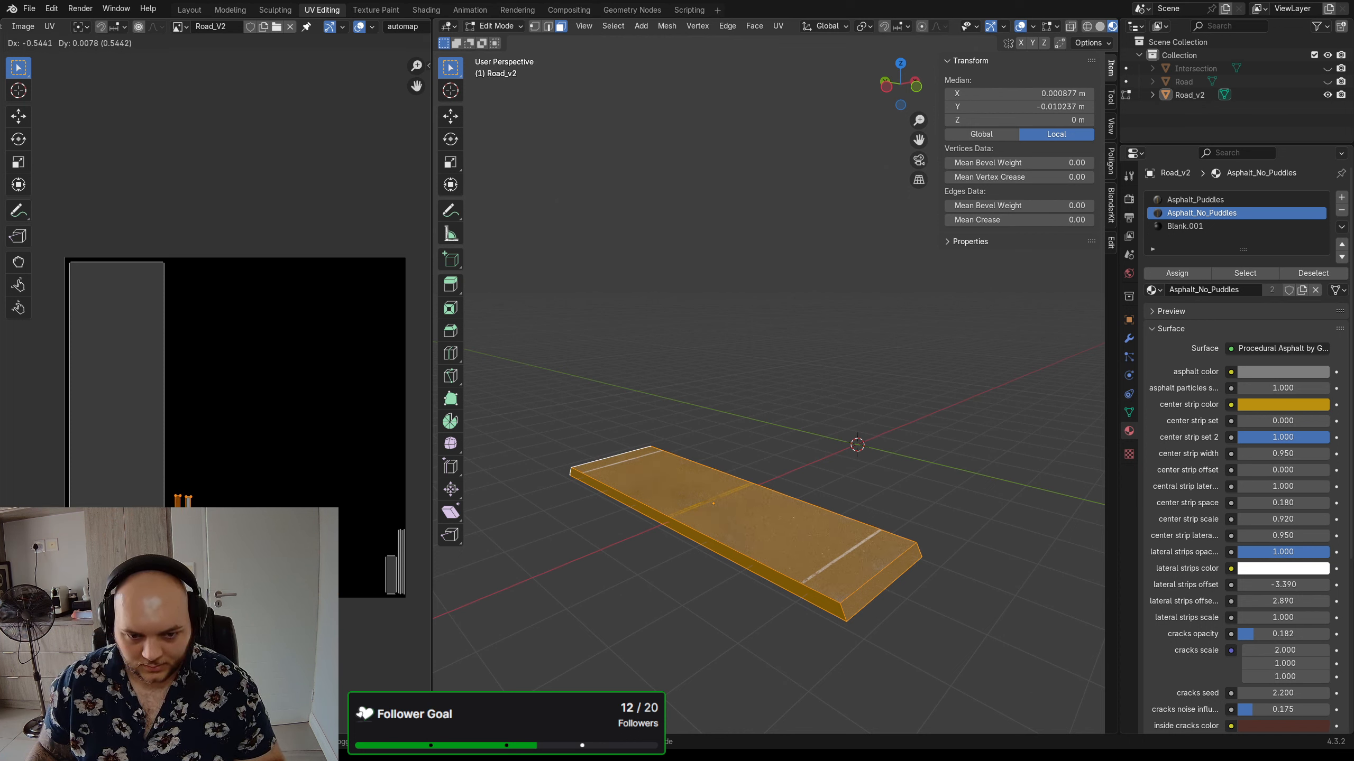
click(176, 521)
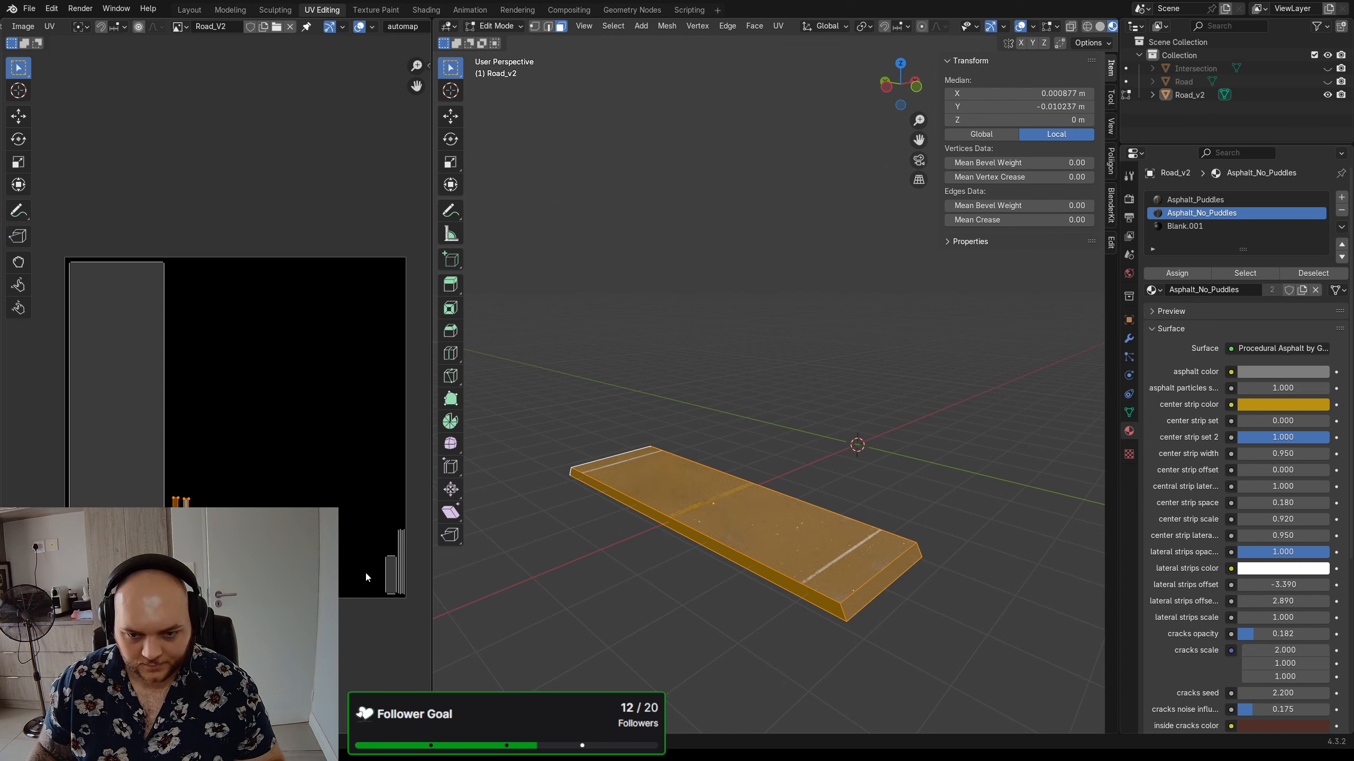
mouse_move(244, 440)
middle_down()
mouse_move(287, 453)
mouse_move(264, 447)
middle_up()
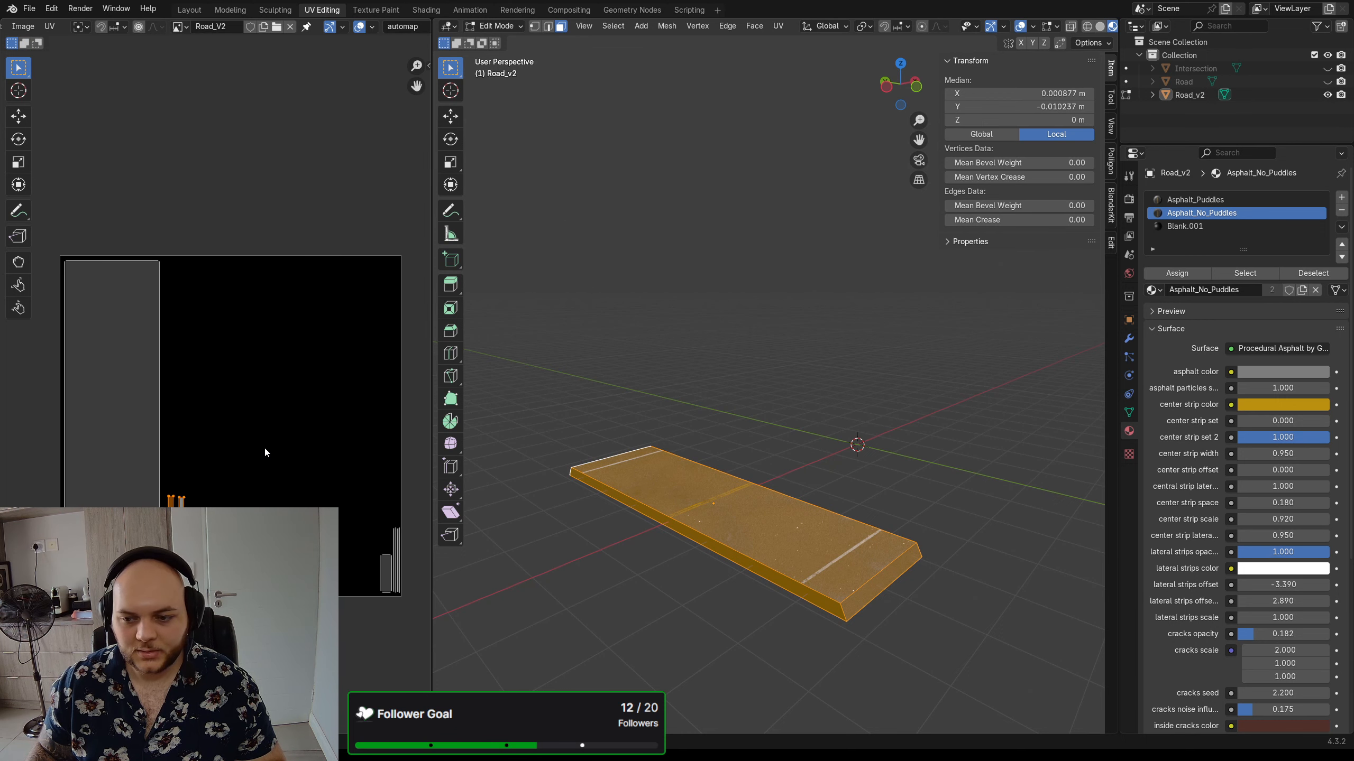
- Clear the road's face selection and save the file
click(669, 576)
middle_drag(647, 535, 715, 551)
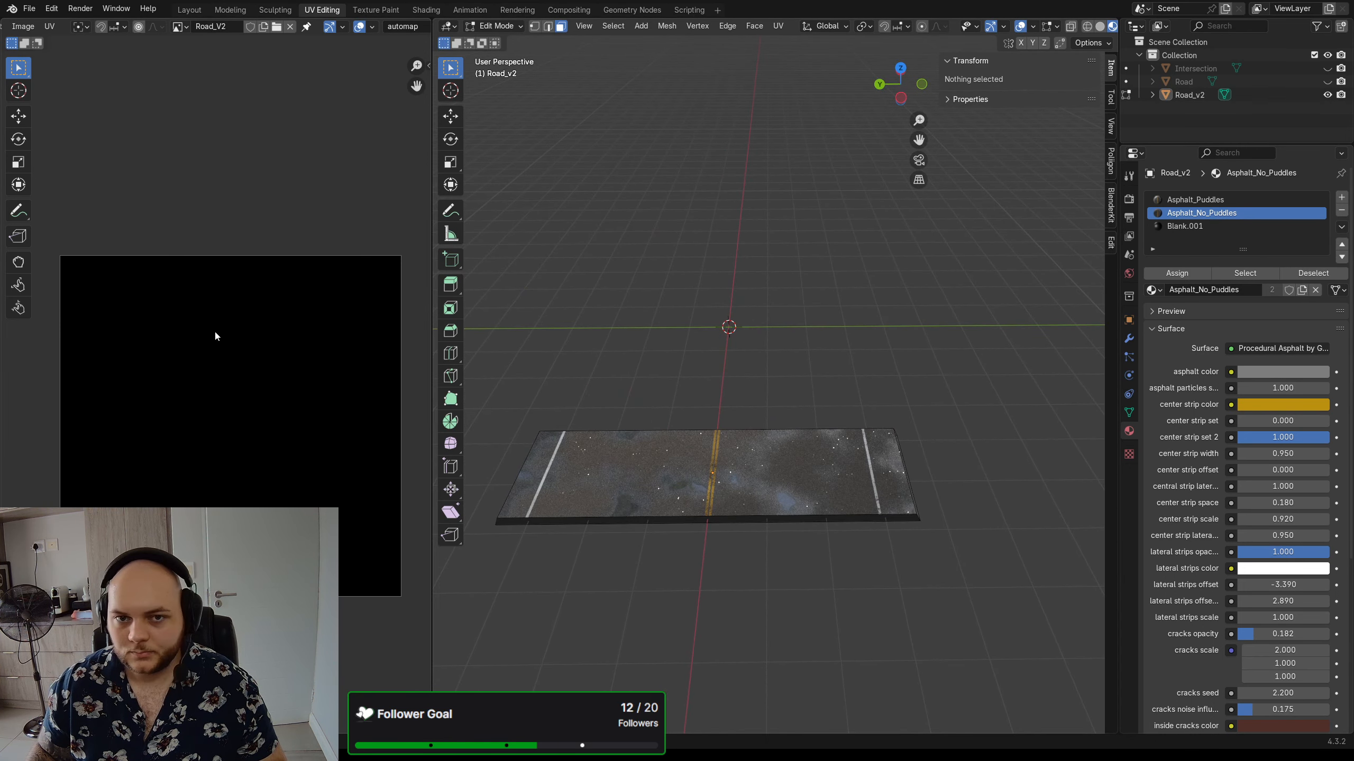
key(ctrl+s)
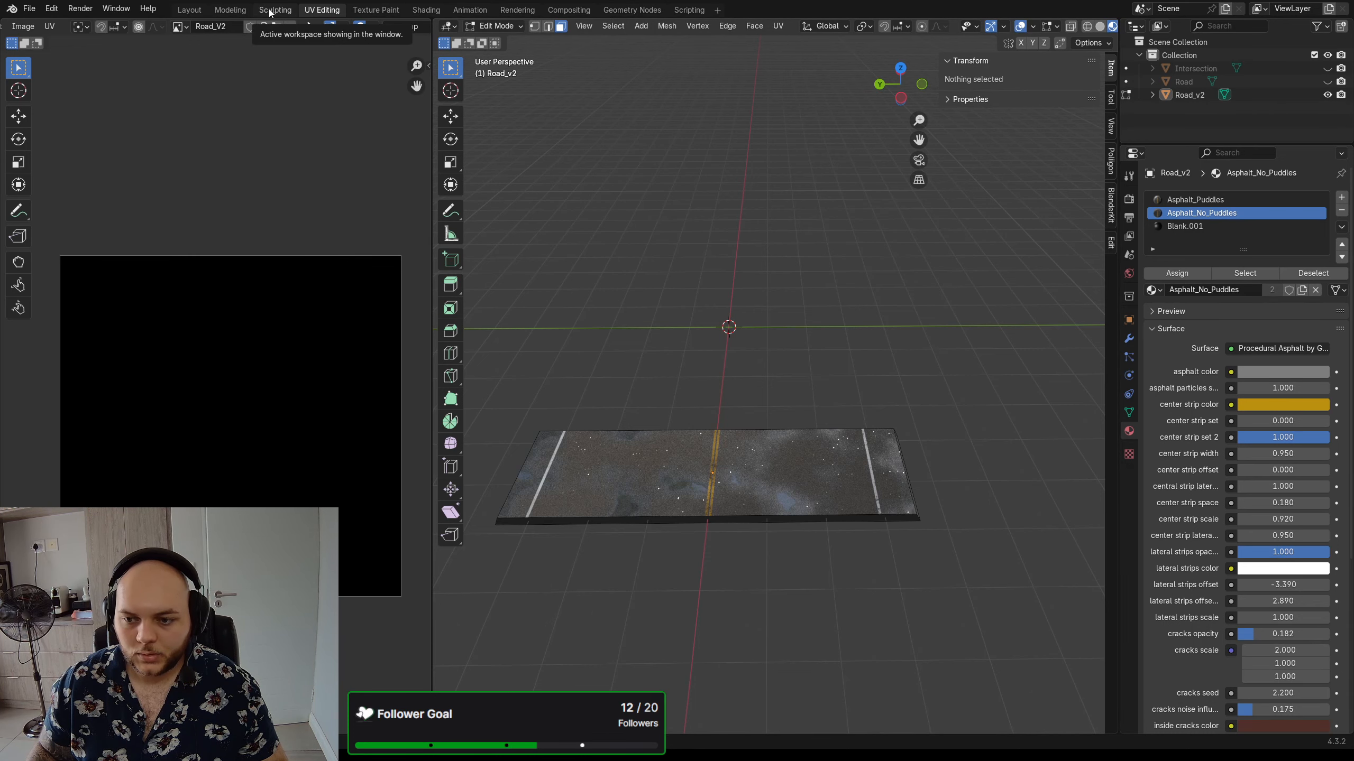
- Switch to the Shading workspace and display the Road_V2 image in its image editor
click(431, 16)
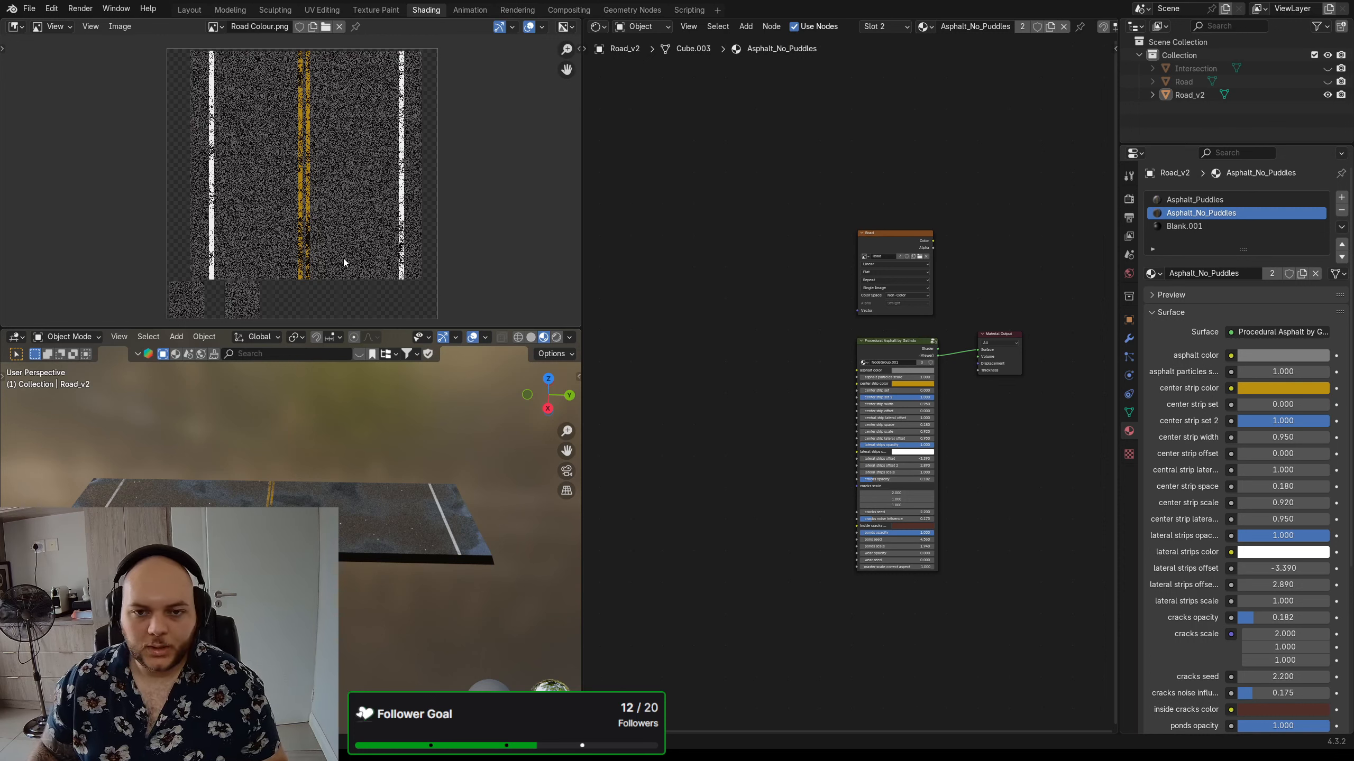
click(214, 27)
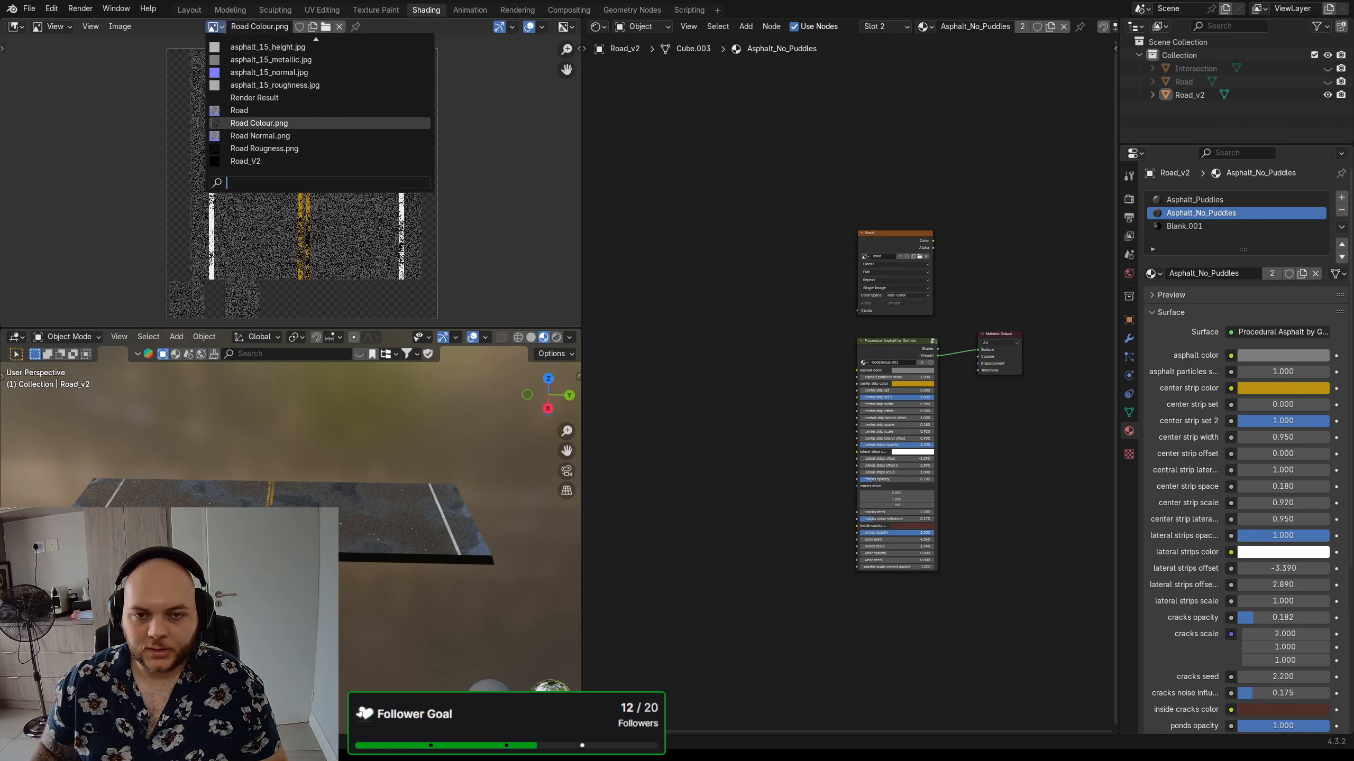
click(252, 110)
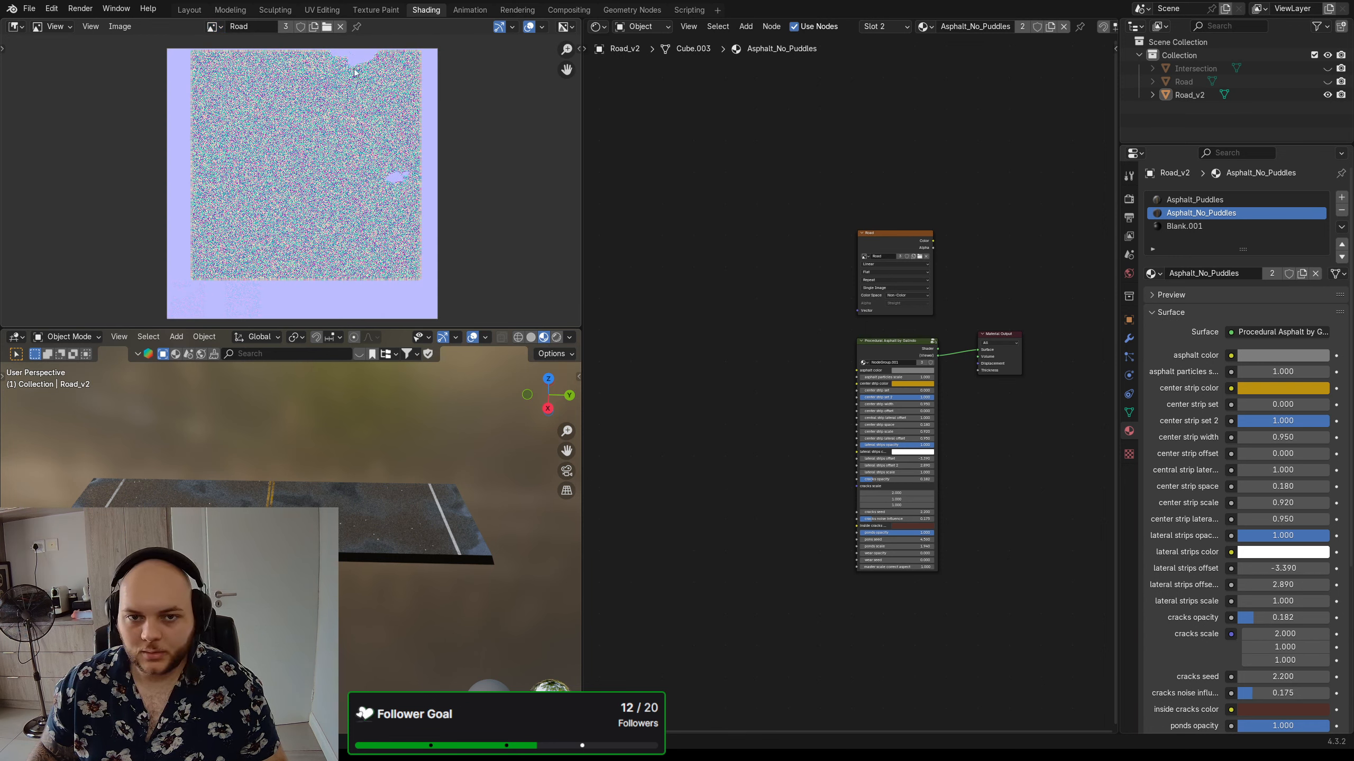
click(214, 27)
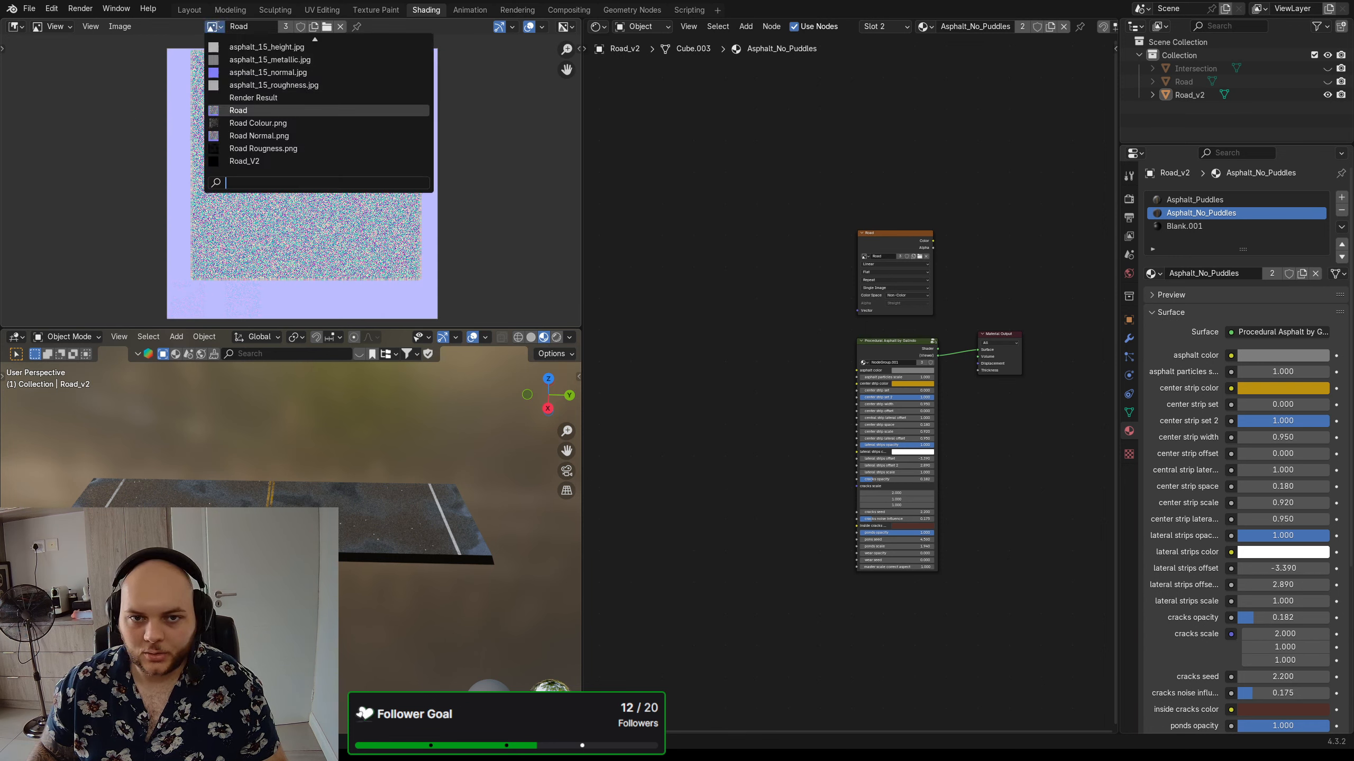
click(273, 161)
- Assign the Road_V2 image to the image texture node of the Asphalt_No_Puddles material
middle_drag(848, 256, 804, 262)
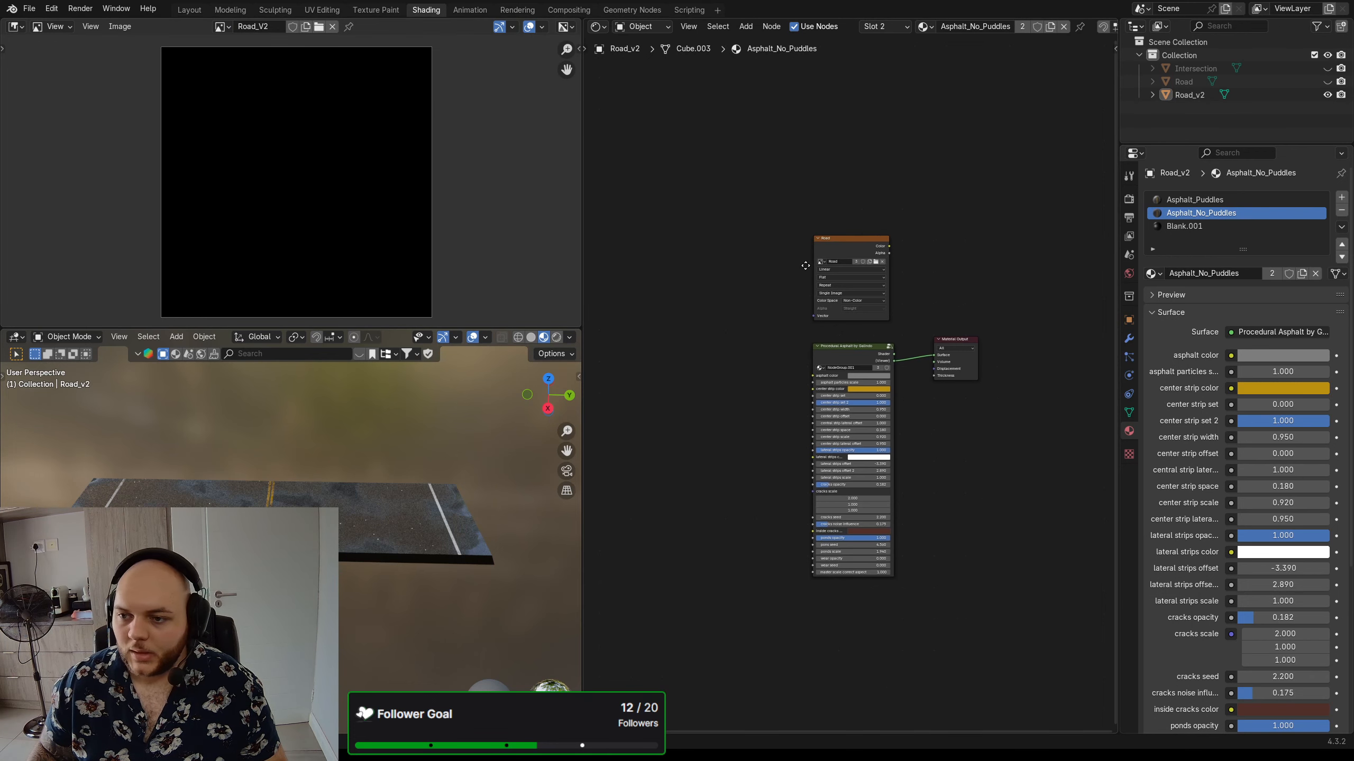
scroll(825, 261, up, 4)
middle_drag(766, 212, 752, 293)
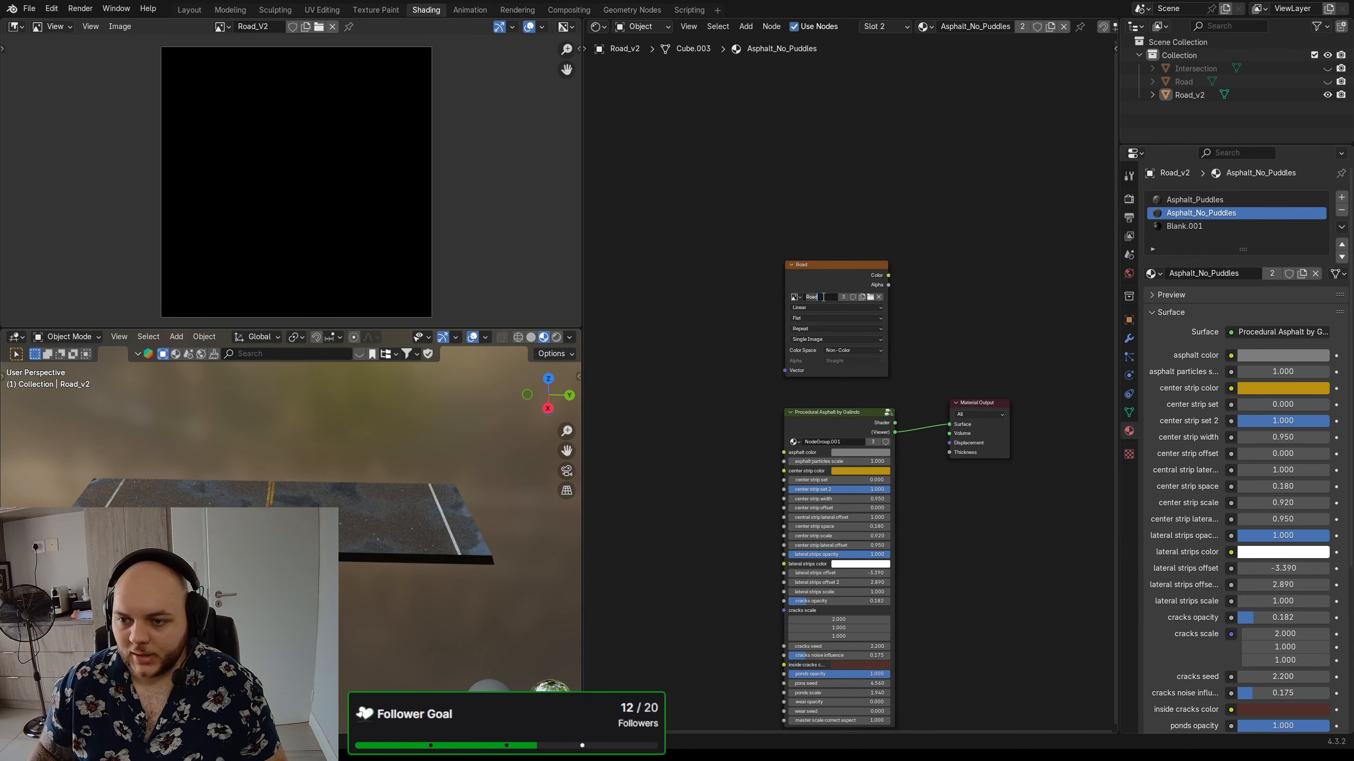
click(796, 297)
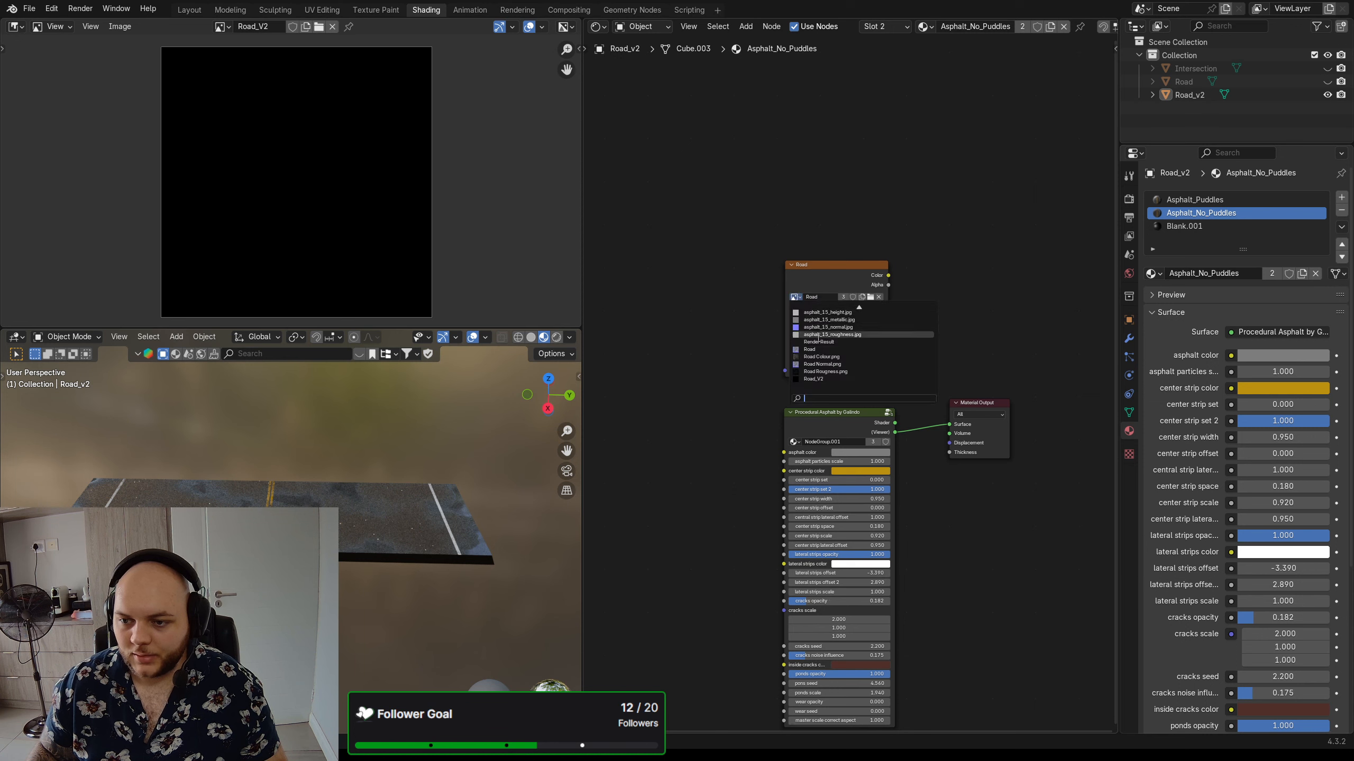
click(825, 378)
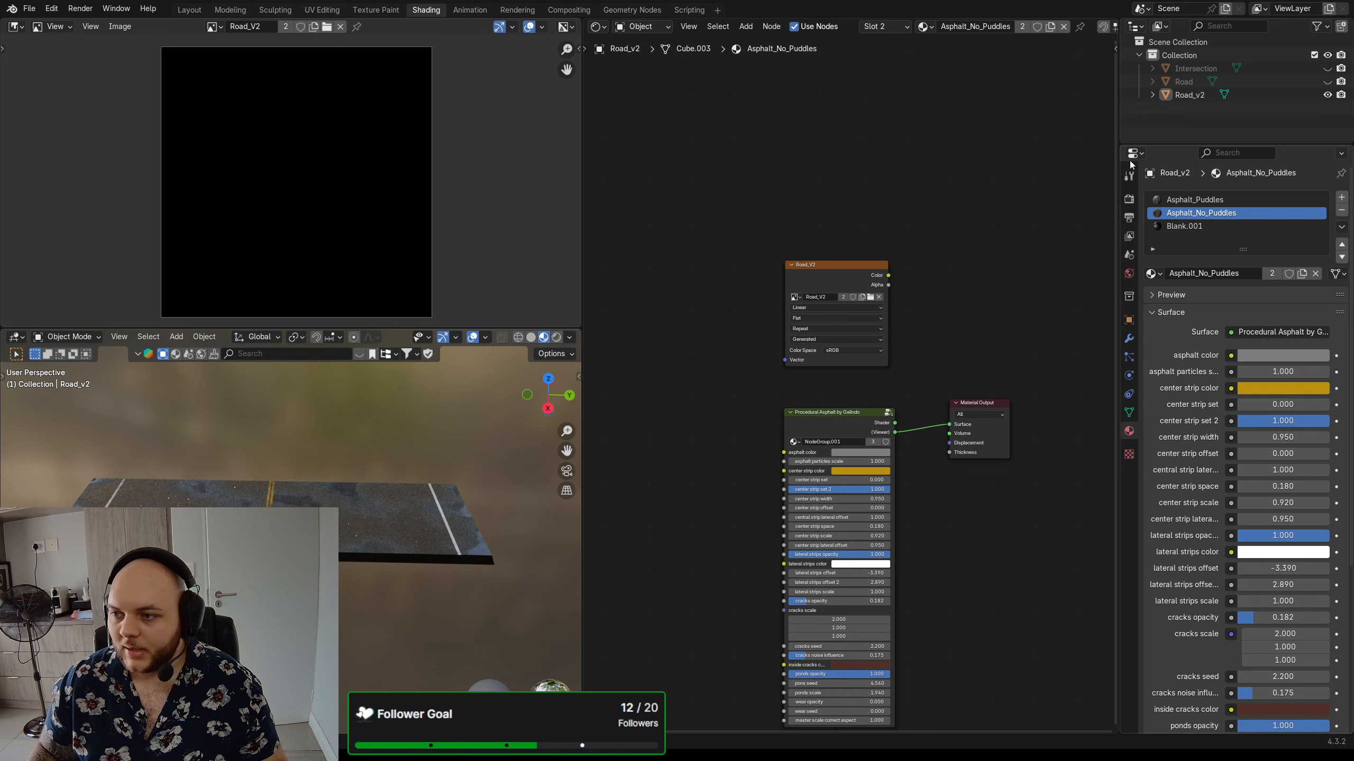
- Show the Cycles bake settings, then select the Road_v2 object and its Road_V2 image texture node as bake target
click(1131, 200)
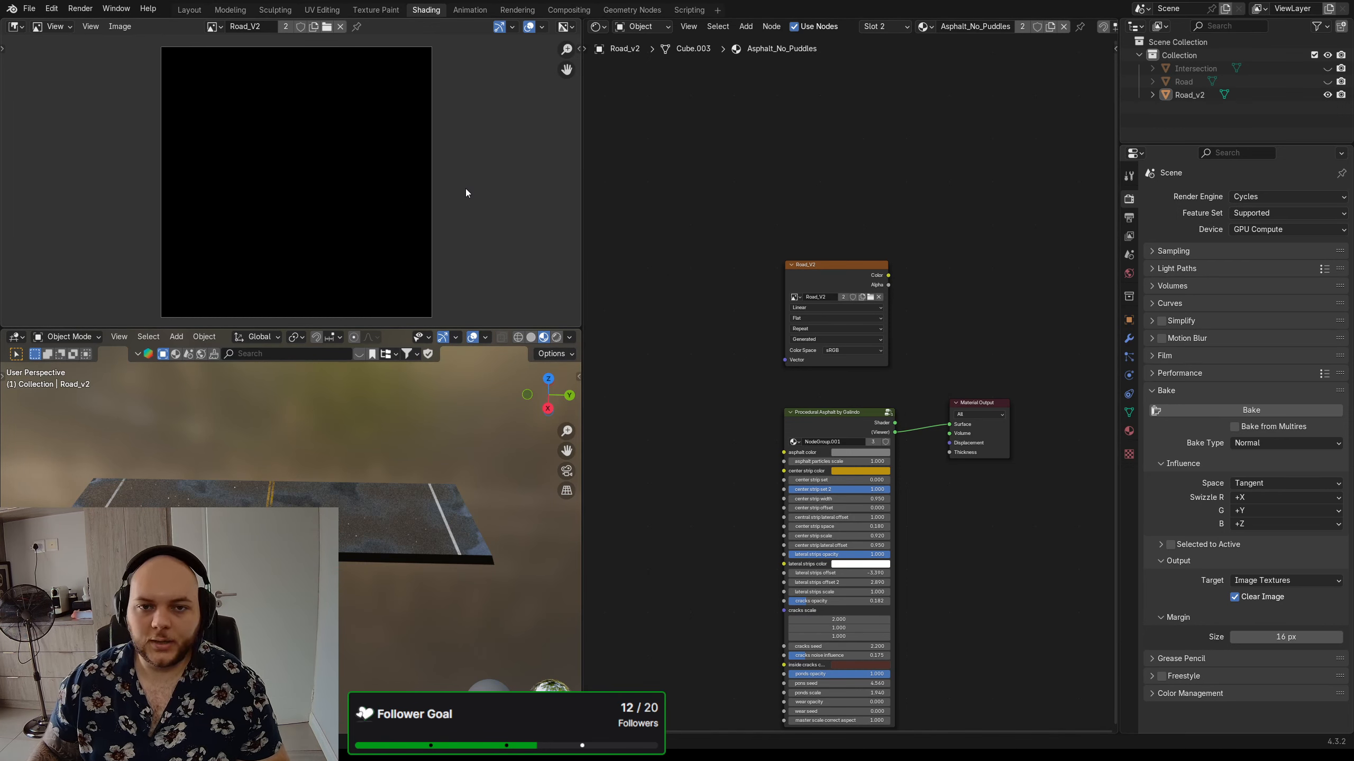
scroll(463, 193, down, 1)
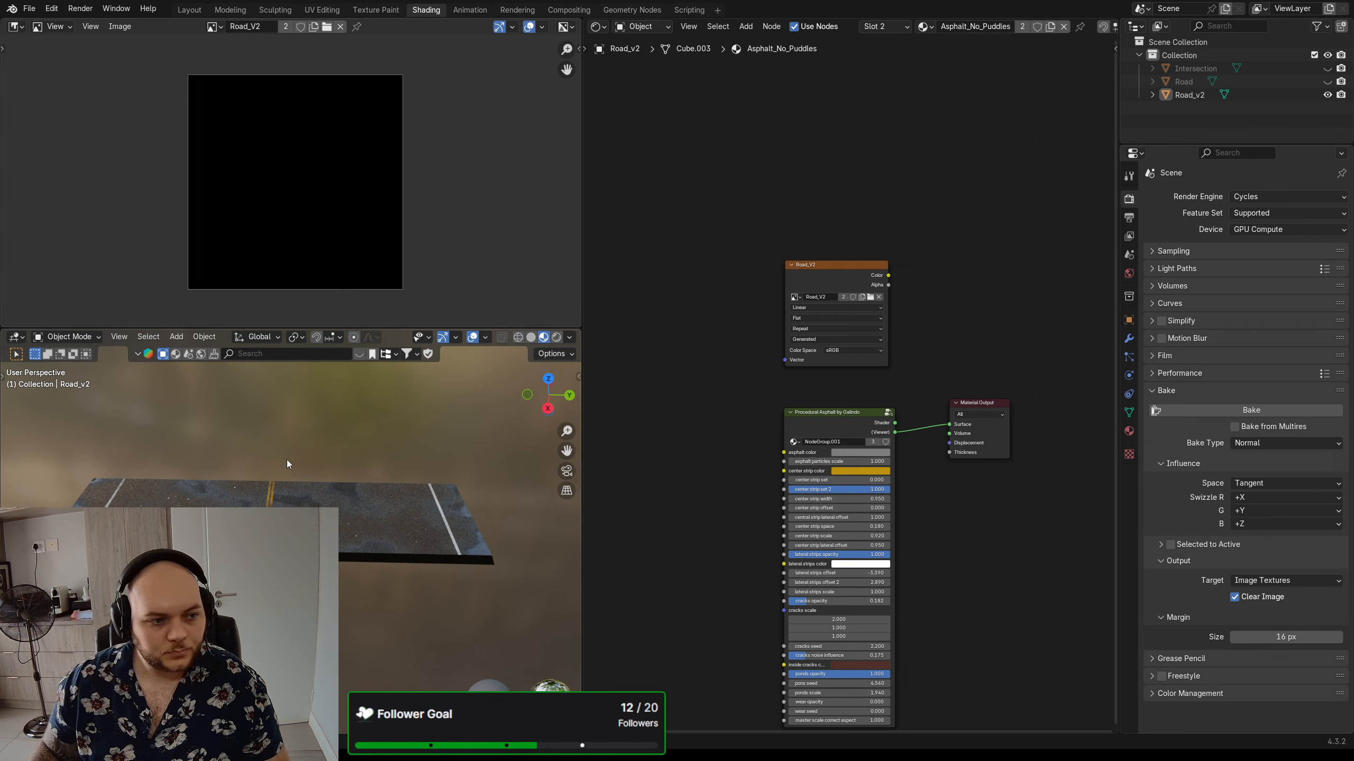
mouse_move(296, 453)
shift+middle_down()
mouse_move(327, 459)
mouse_move(301, 475)
shift+middle_up()
click(324, 496)
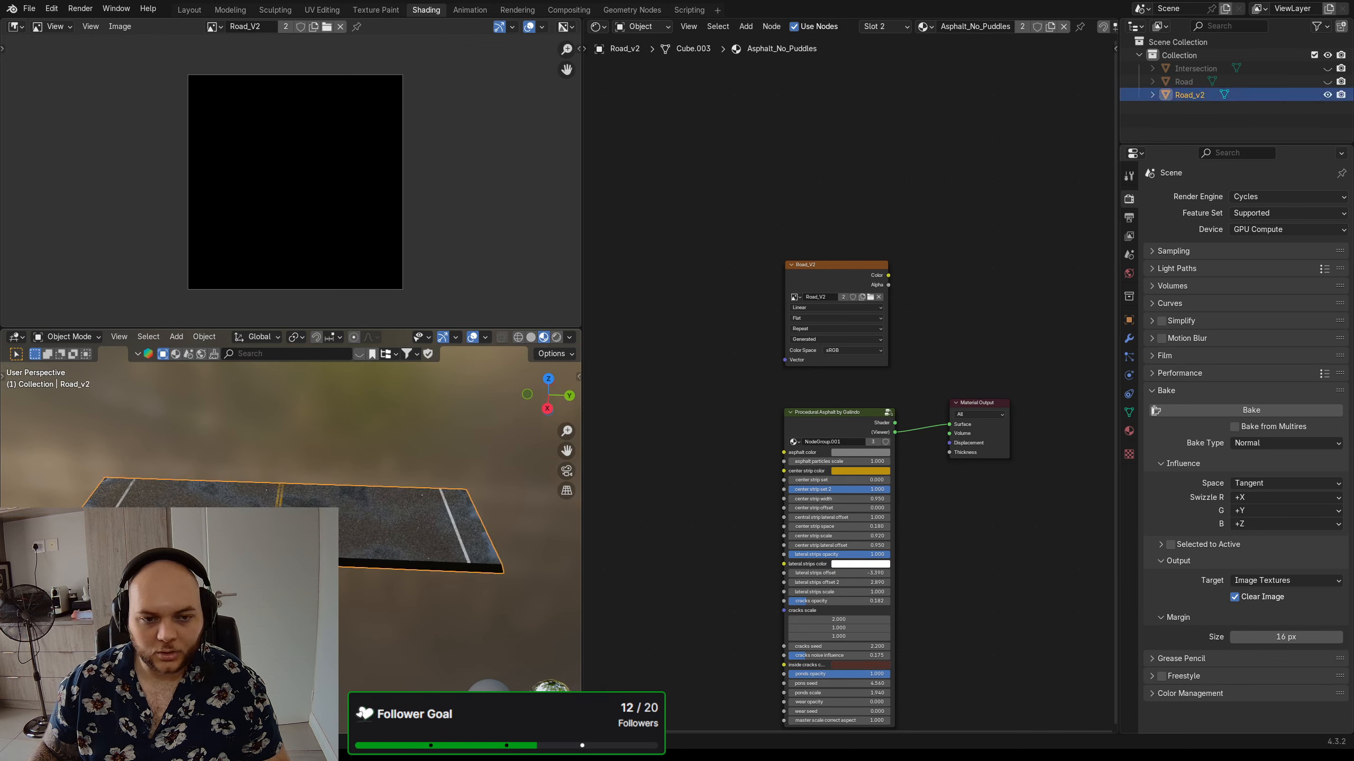
click(818, 277)
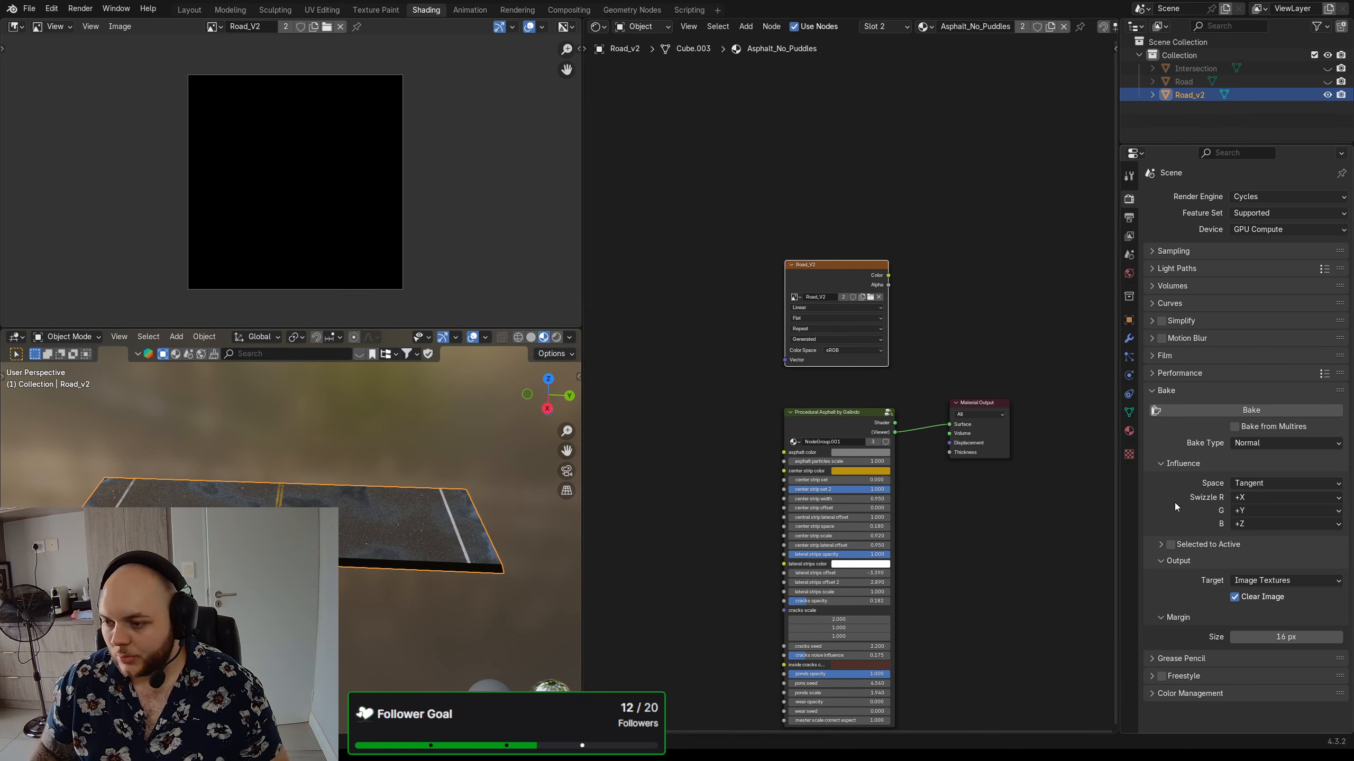
- Look inside the Procedural Asphalt node group of Asphalt_No_Puddles, examine its Principled BSDF inputs, and return to the material's top level
middle_drag(744, 469, 744, 415)
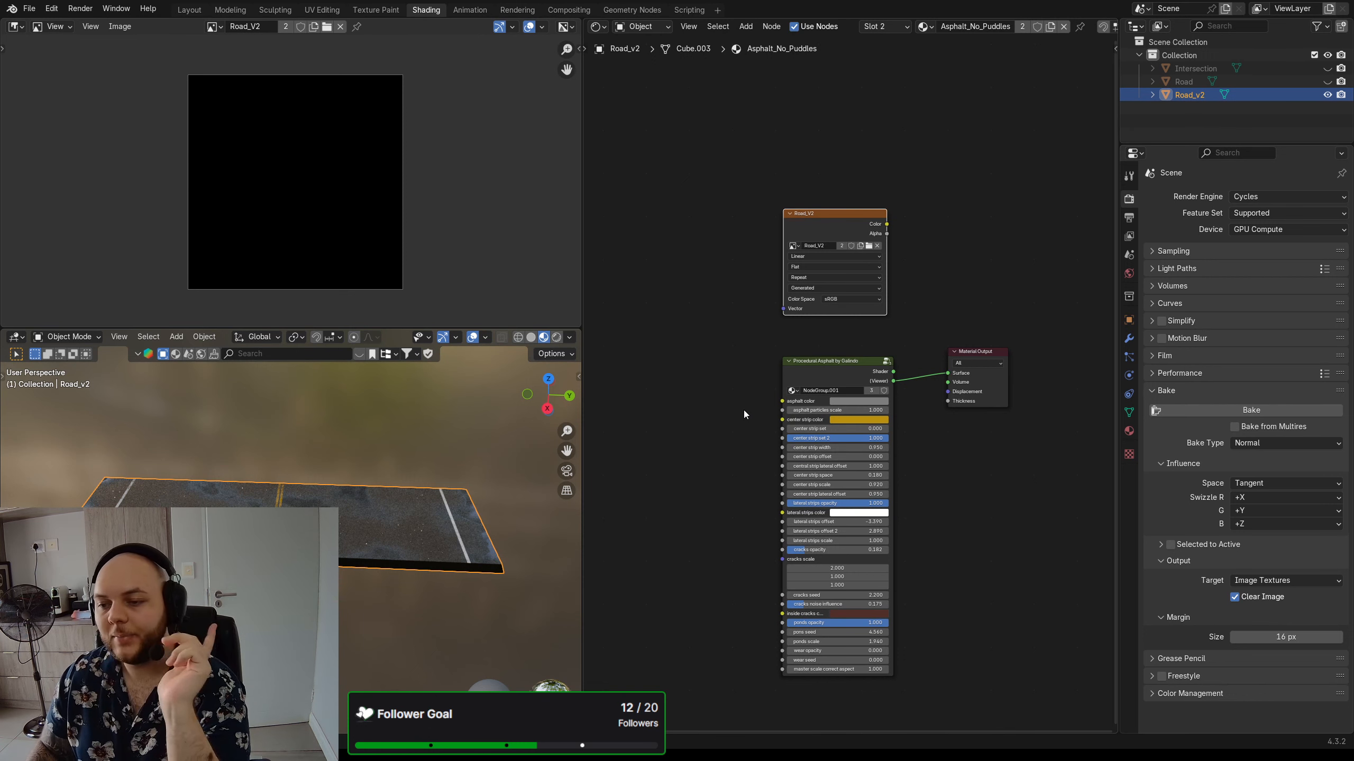
click(887, 363)
scroll(952, 551, up, 3)
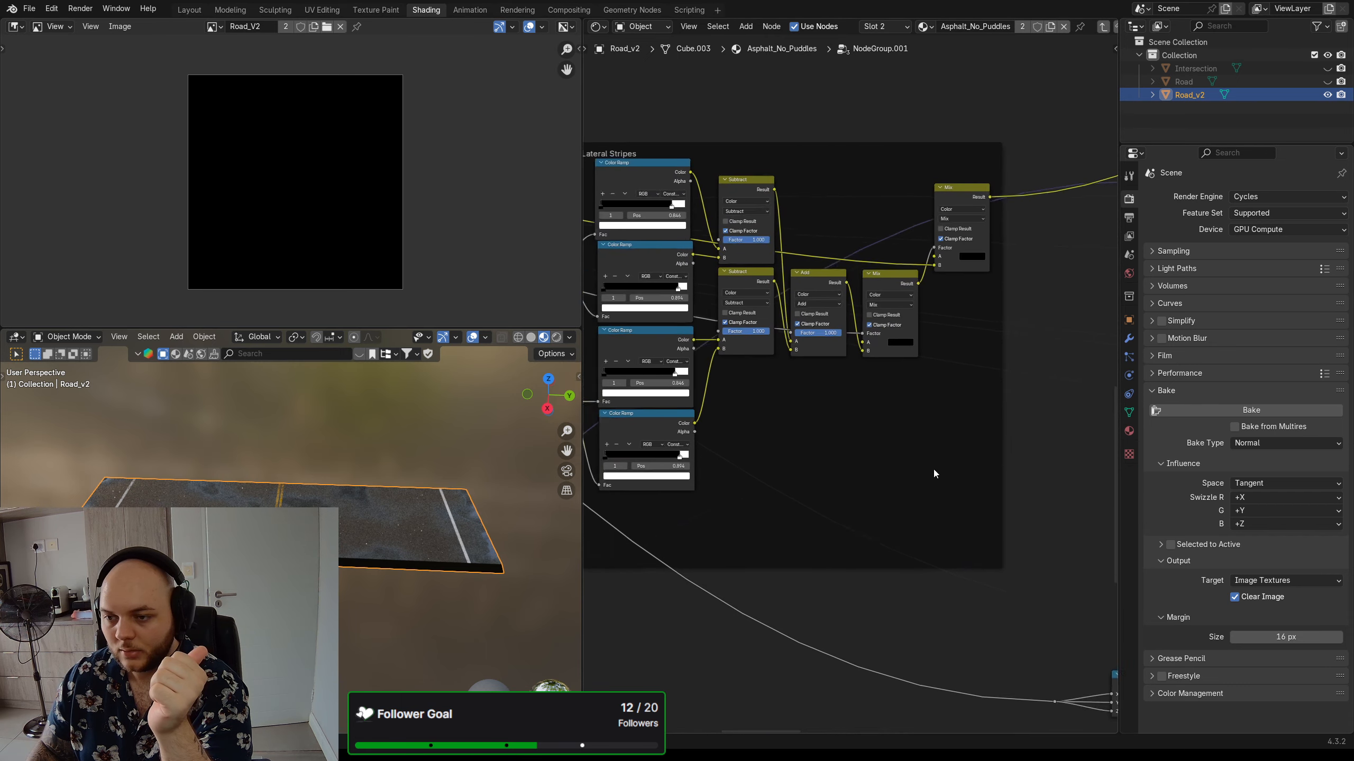
scroll(934, 474, down, 3)
middle_drag(984, 471, 967, 408)
middle_drag(959, 544, 636, 456)
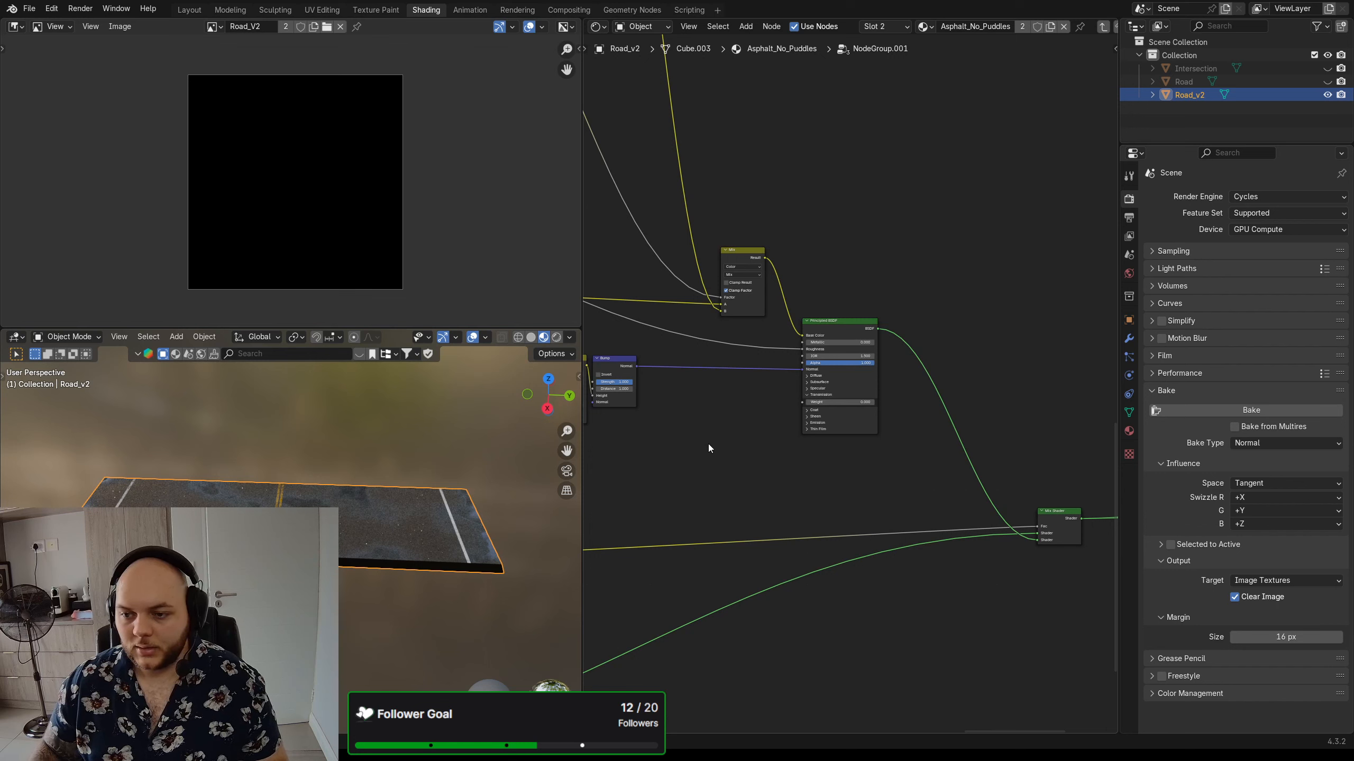
middle_drag(853, 269, 863, 282)
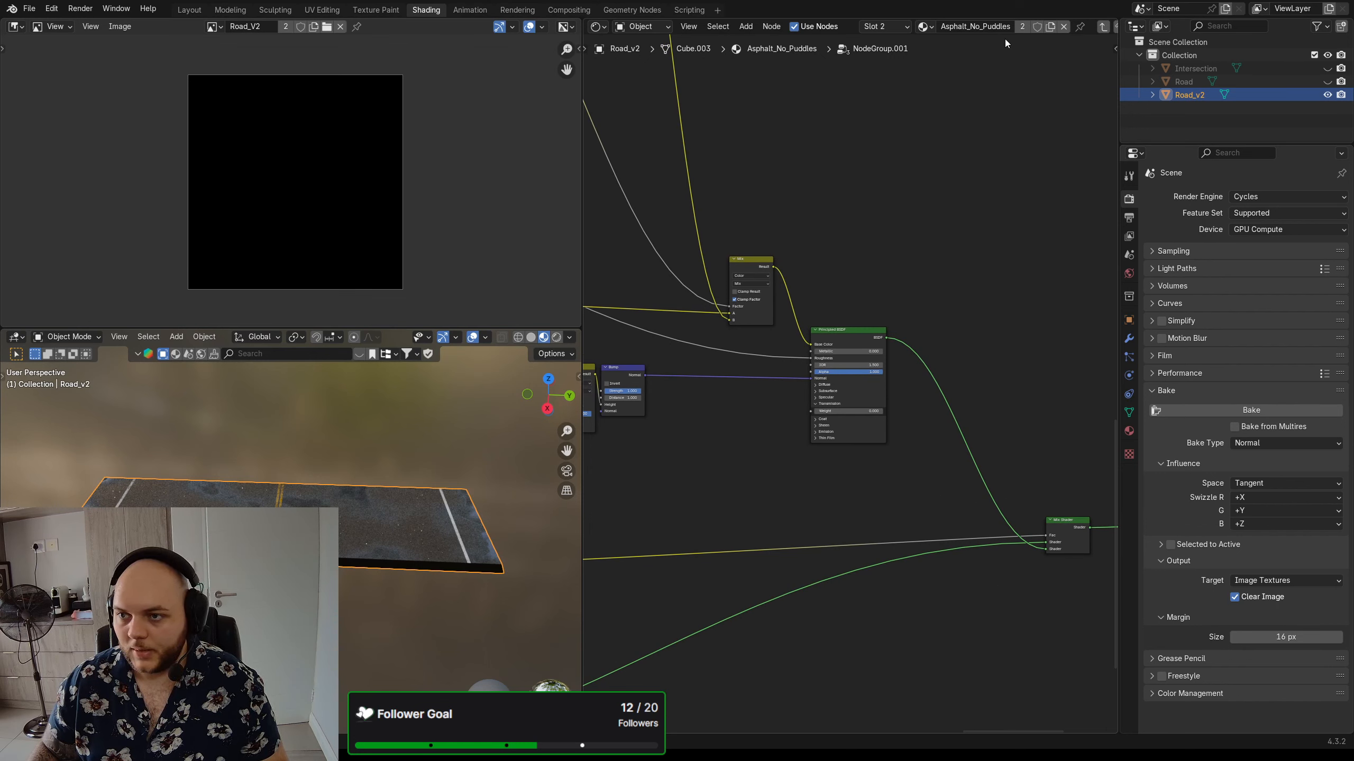
click(1104, 25)
middle_drag(952, 312, 899, 288)
- Set the bake type to Diffuse and bake it to the Road_V2 image texture node of Asphalt_No_Puddles
click(1265, 447)
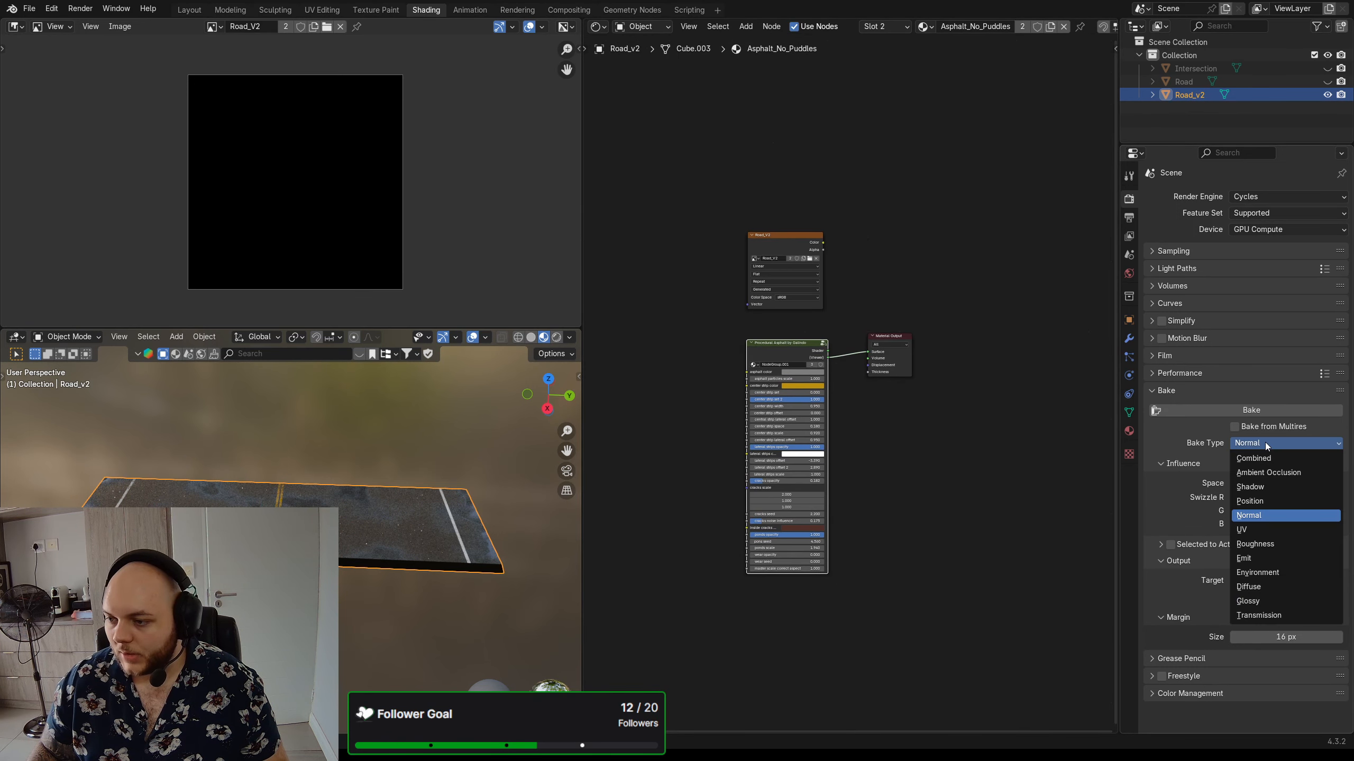
click(1262, 588)
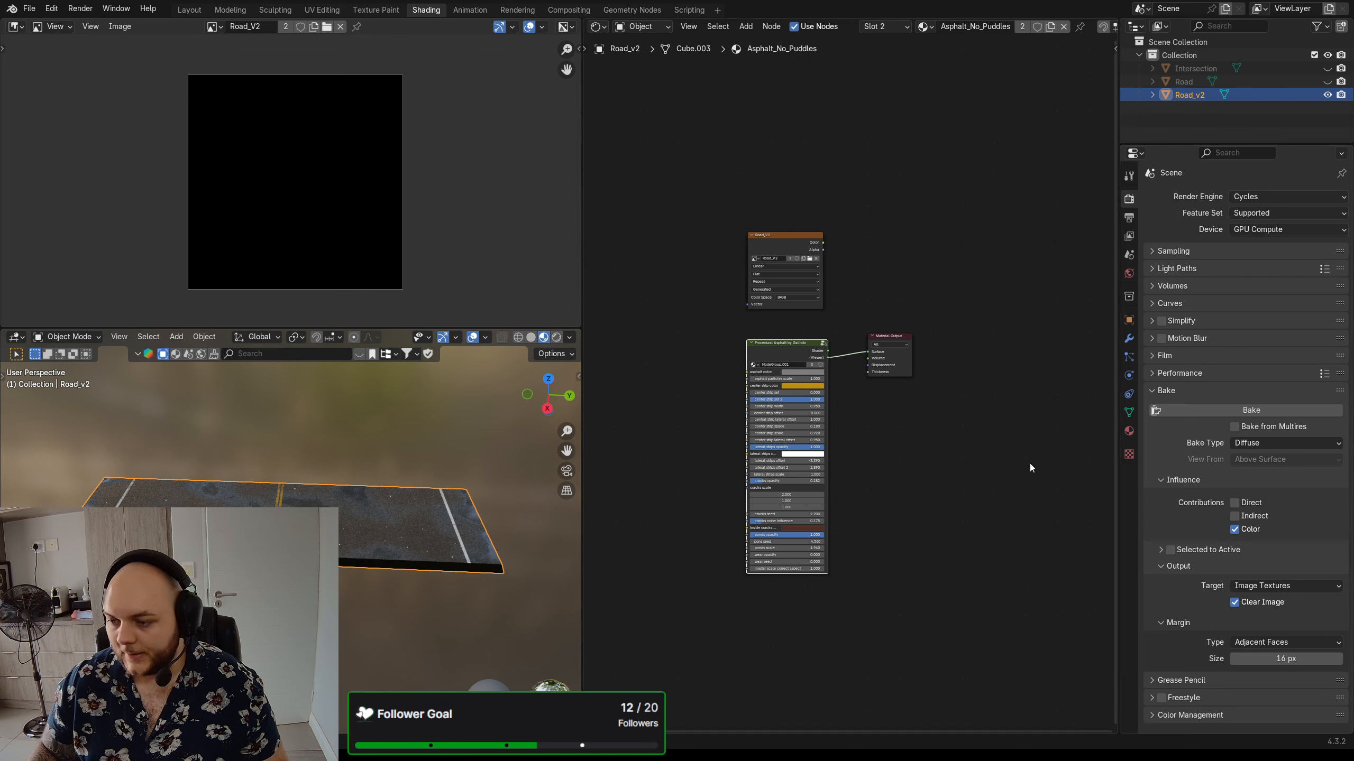
click(777, 248)
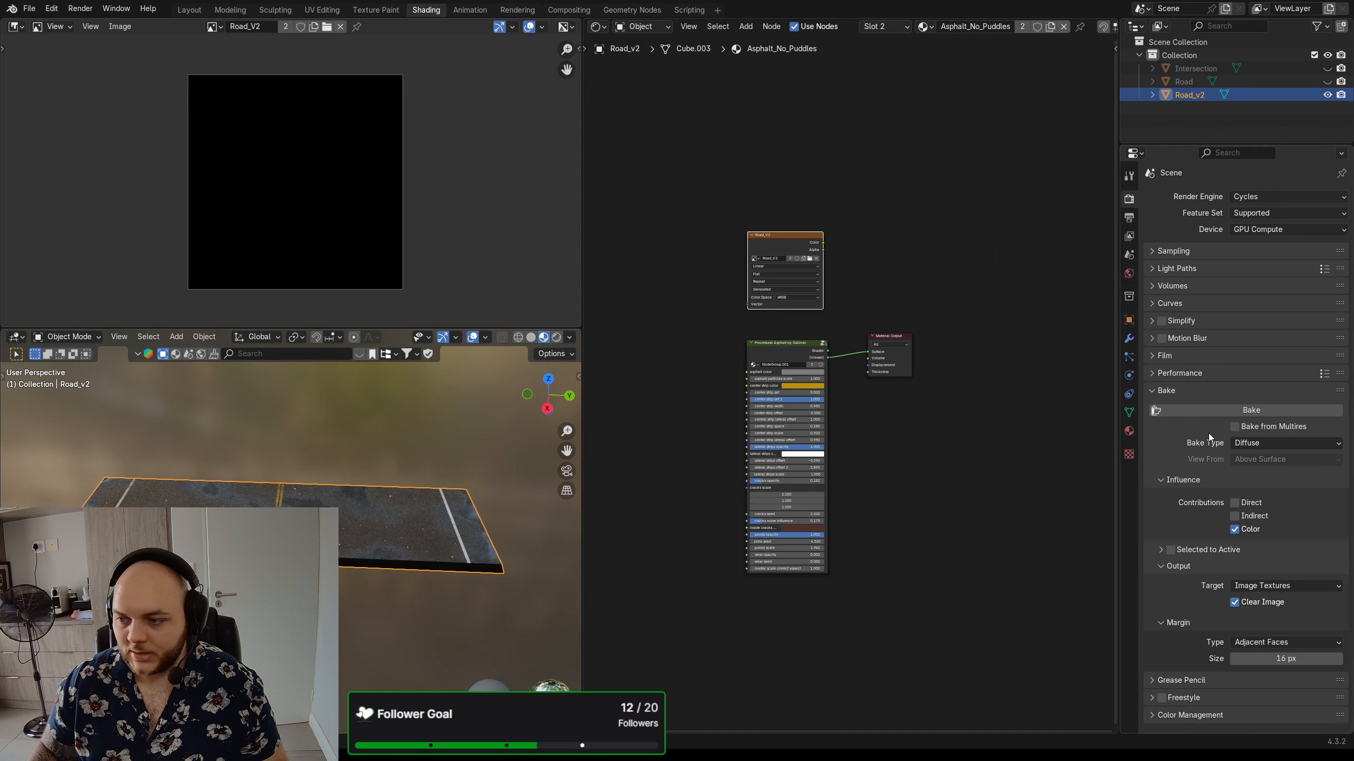
click(1253, 413)
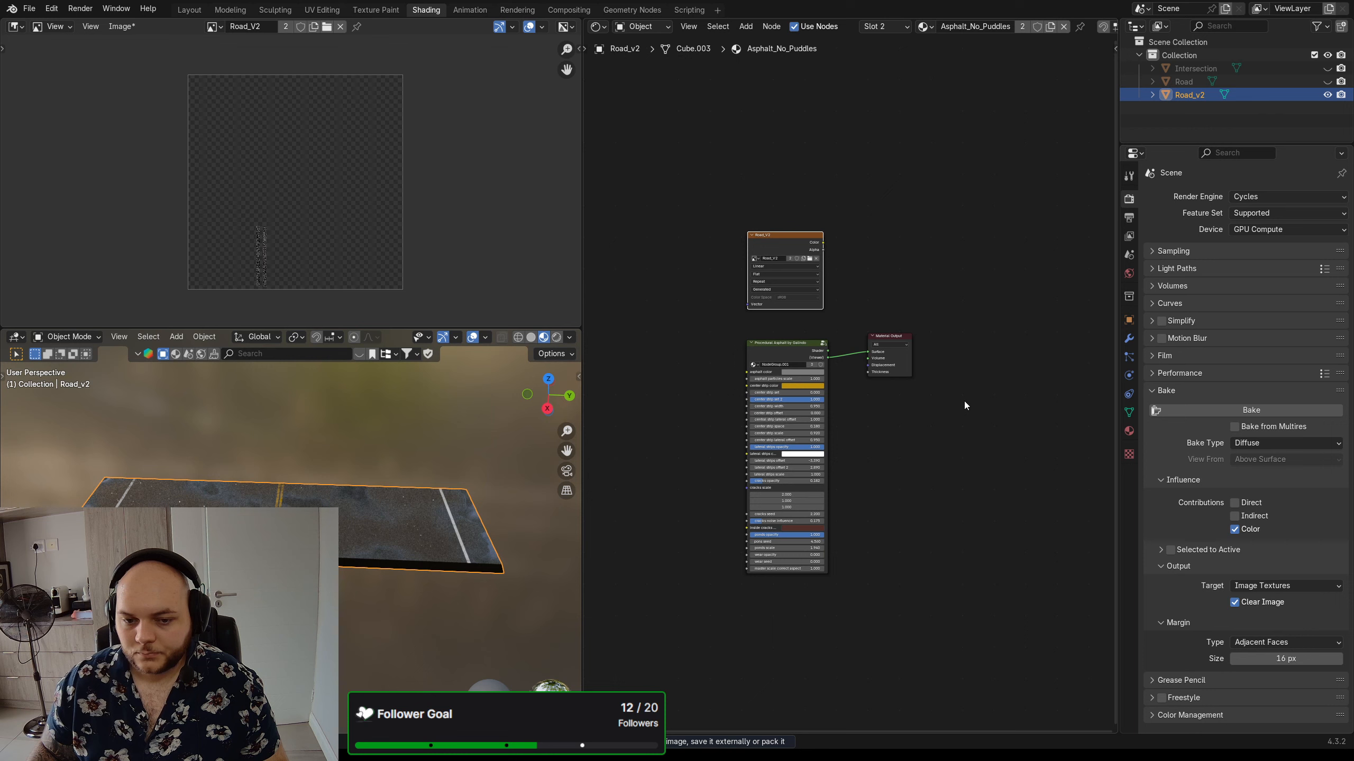
- Examine the baked Road_V2 image and compare it with the UV islands of all road faces in the UV Editing workspace
scroll(216, 220, up, 2)
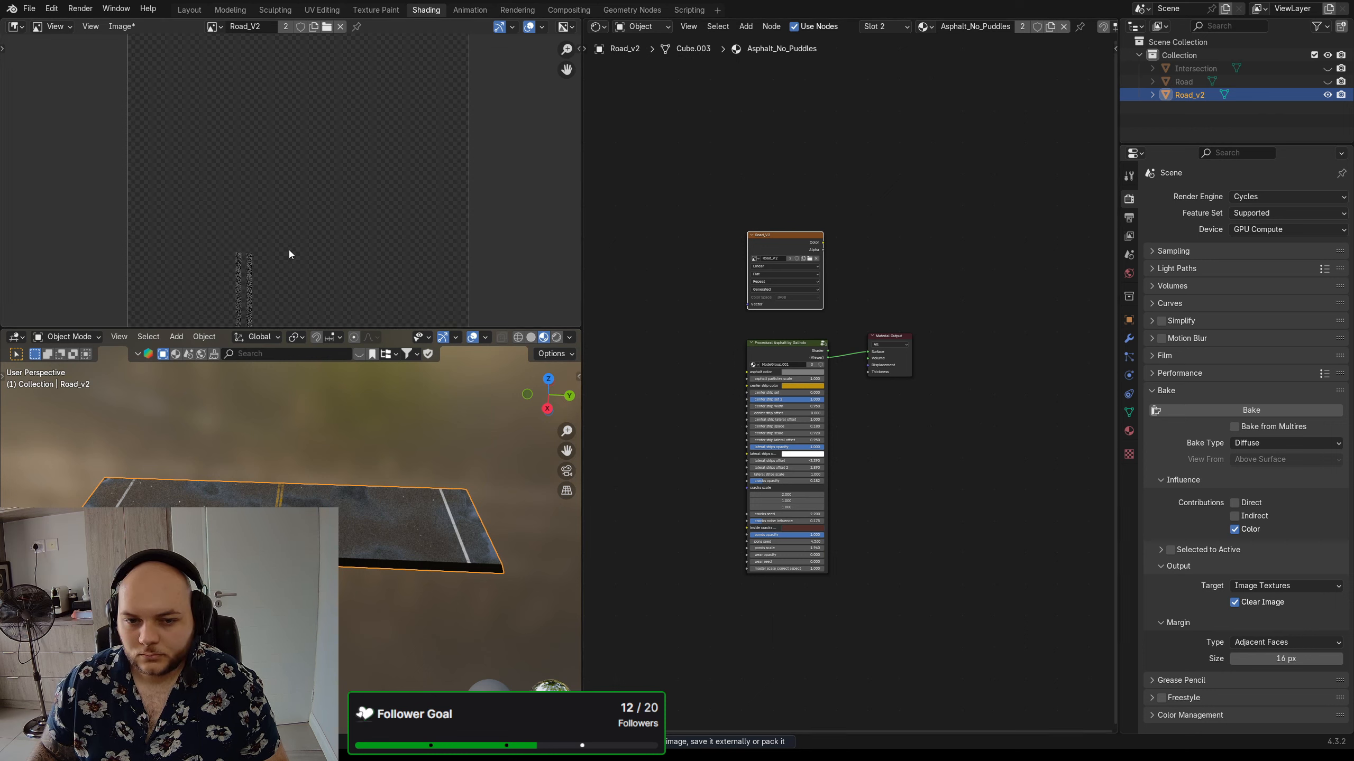
middle_drag(289, 250, 350, 211)
scroll(355, 205, down, 1)
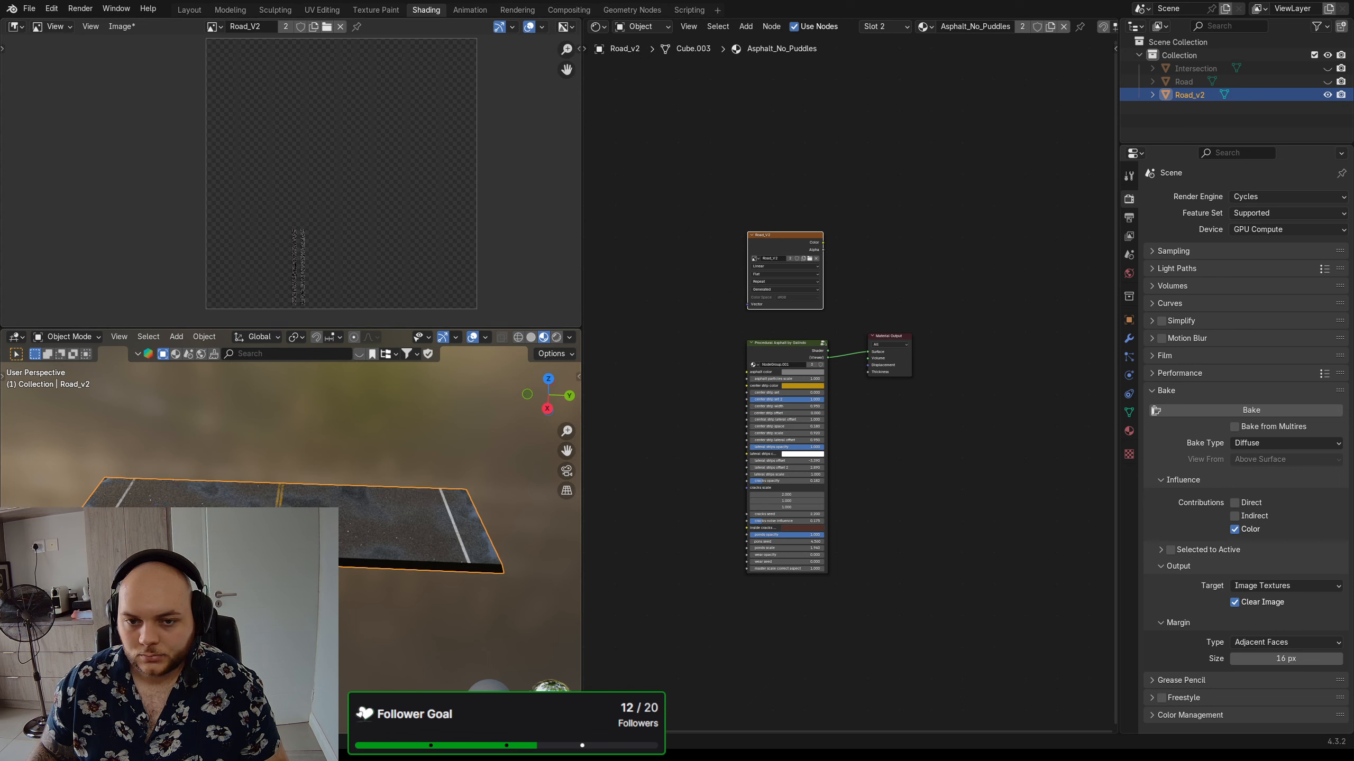
key(Tab)
key(Tab)
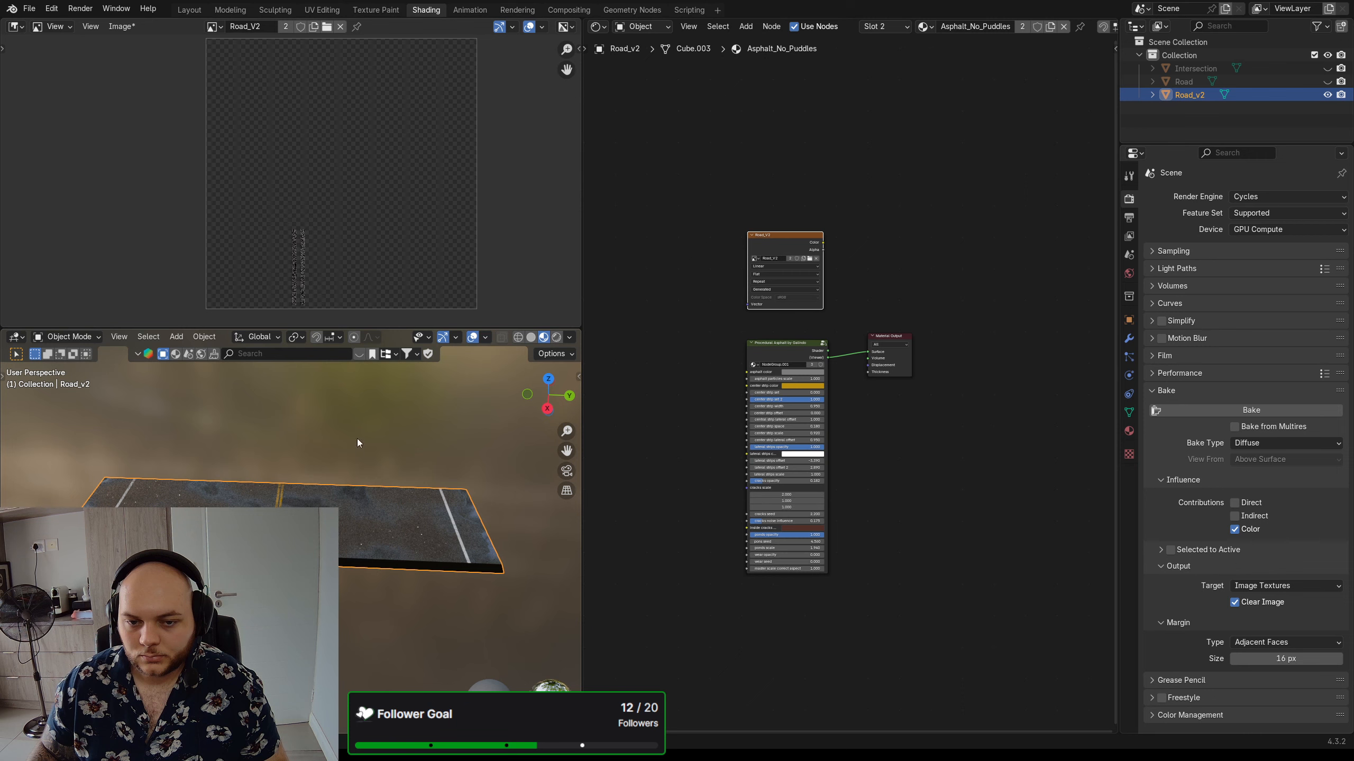
click(322, 9)
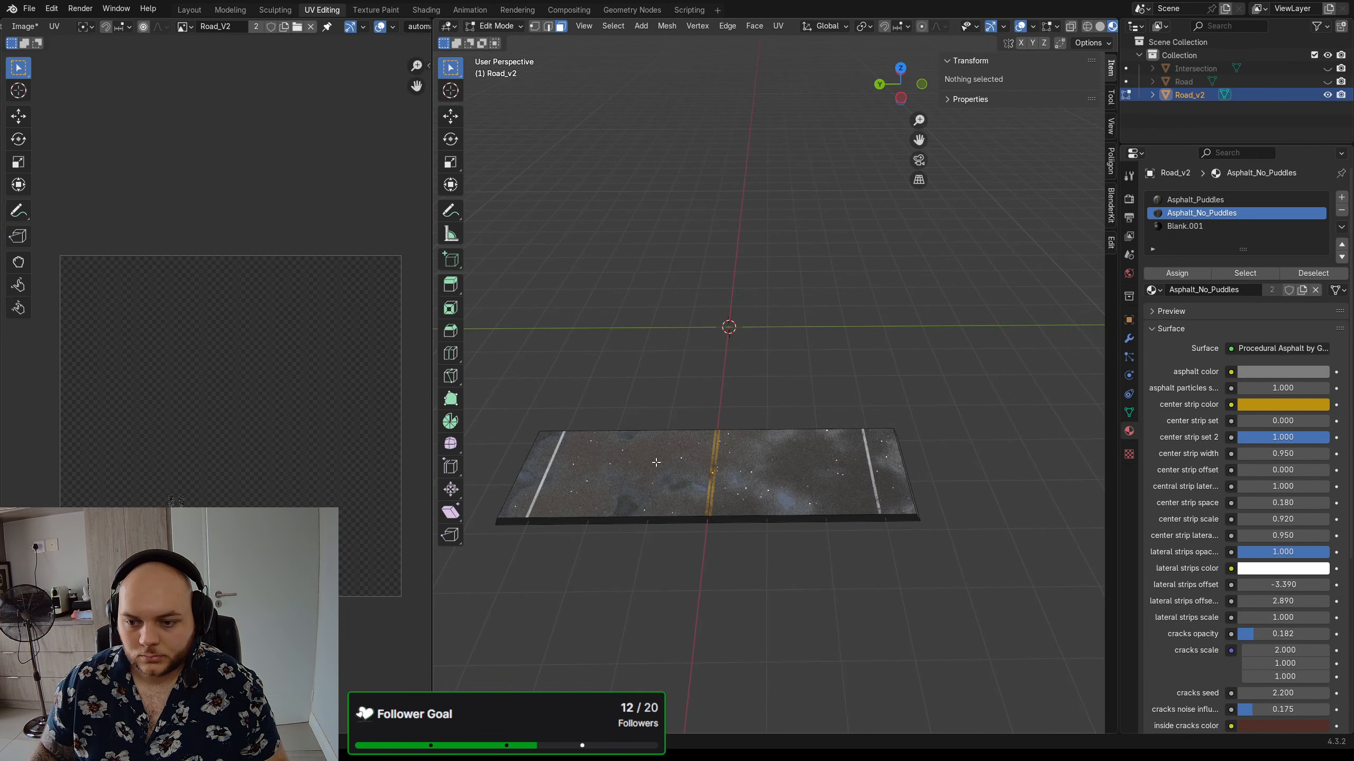
key(a)
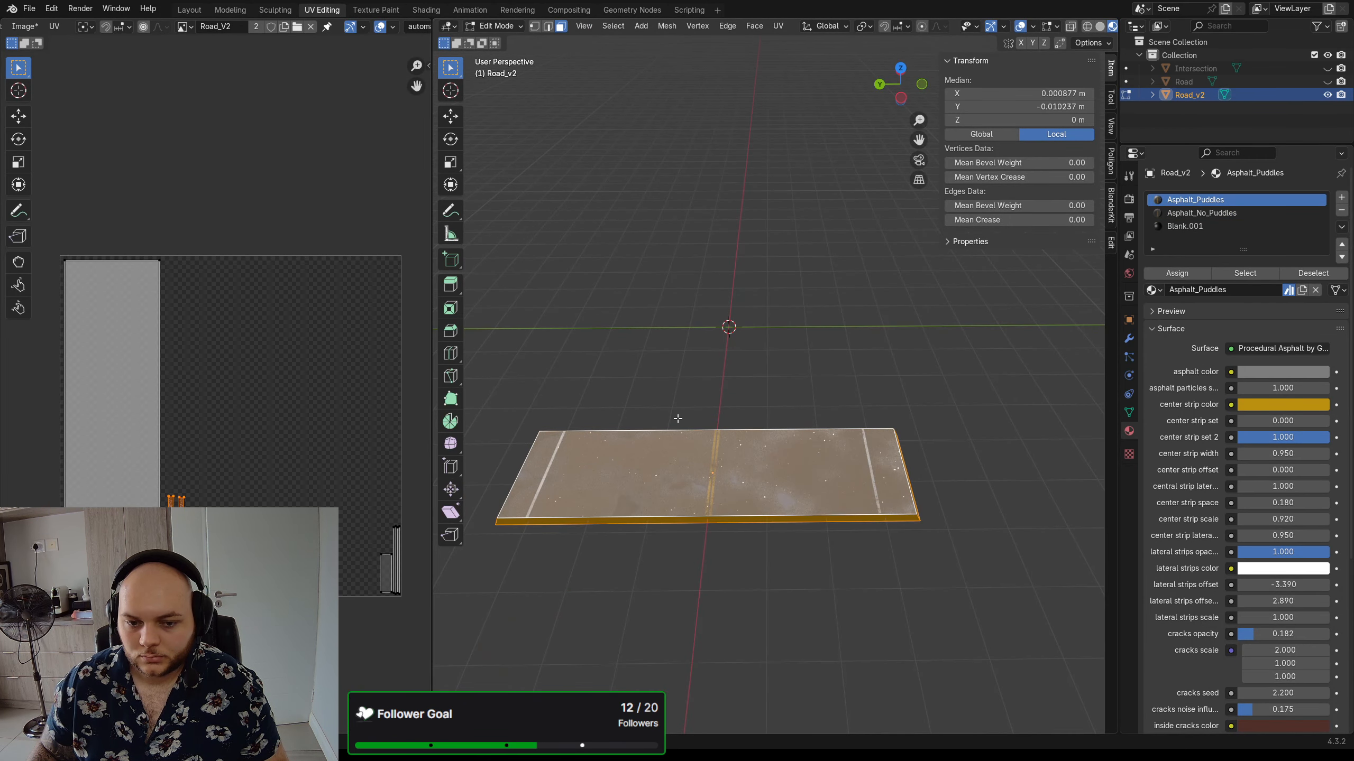
click(624, 383)
key(a)
click(426, 10)
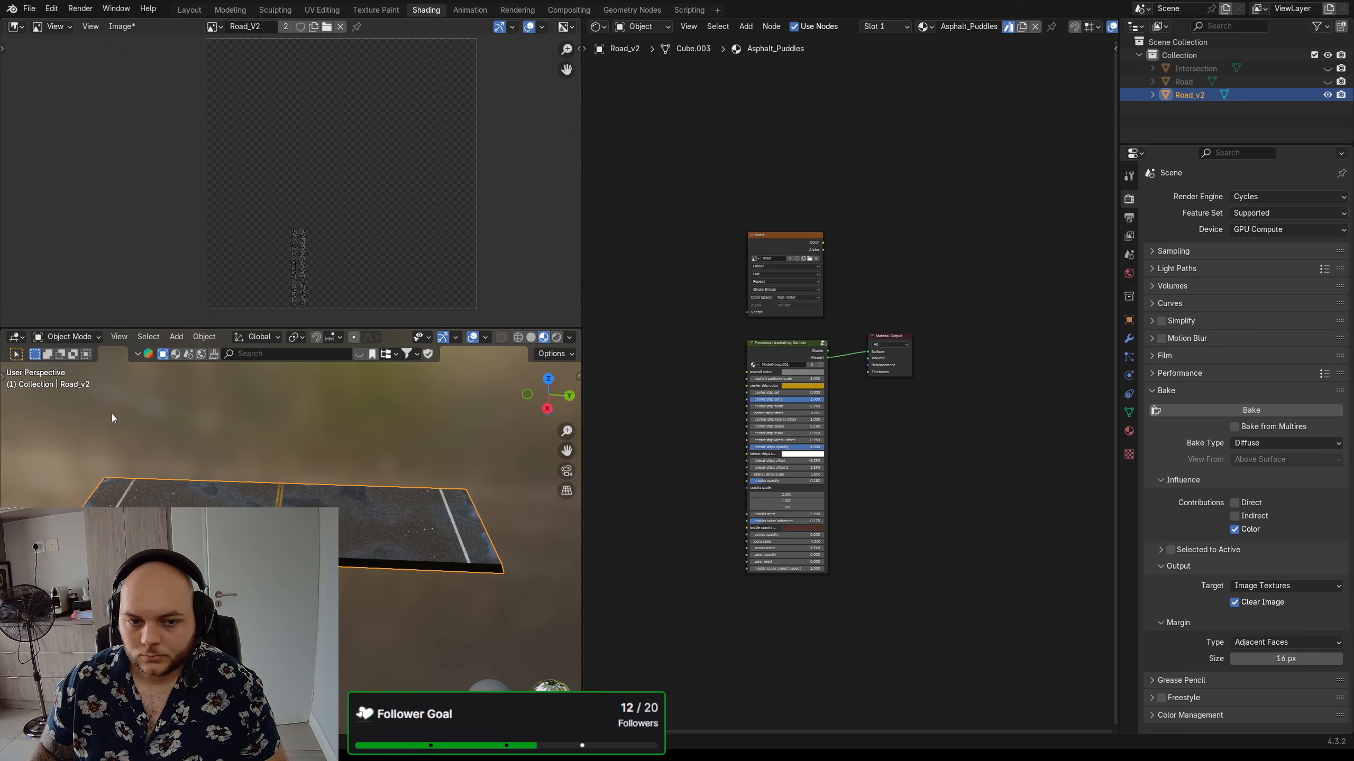
- Try to bake the diffuse of Asphalt_Puddles to its Road image texture node, also with the node's color space set to sRGB
middle_drag(204, 456, 212, 449)
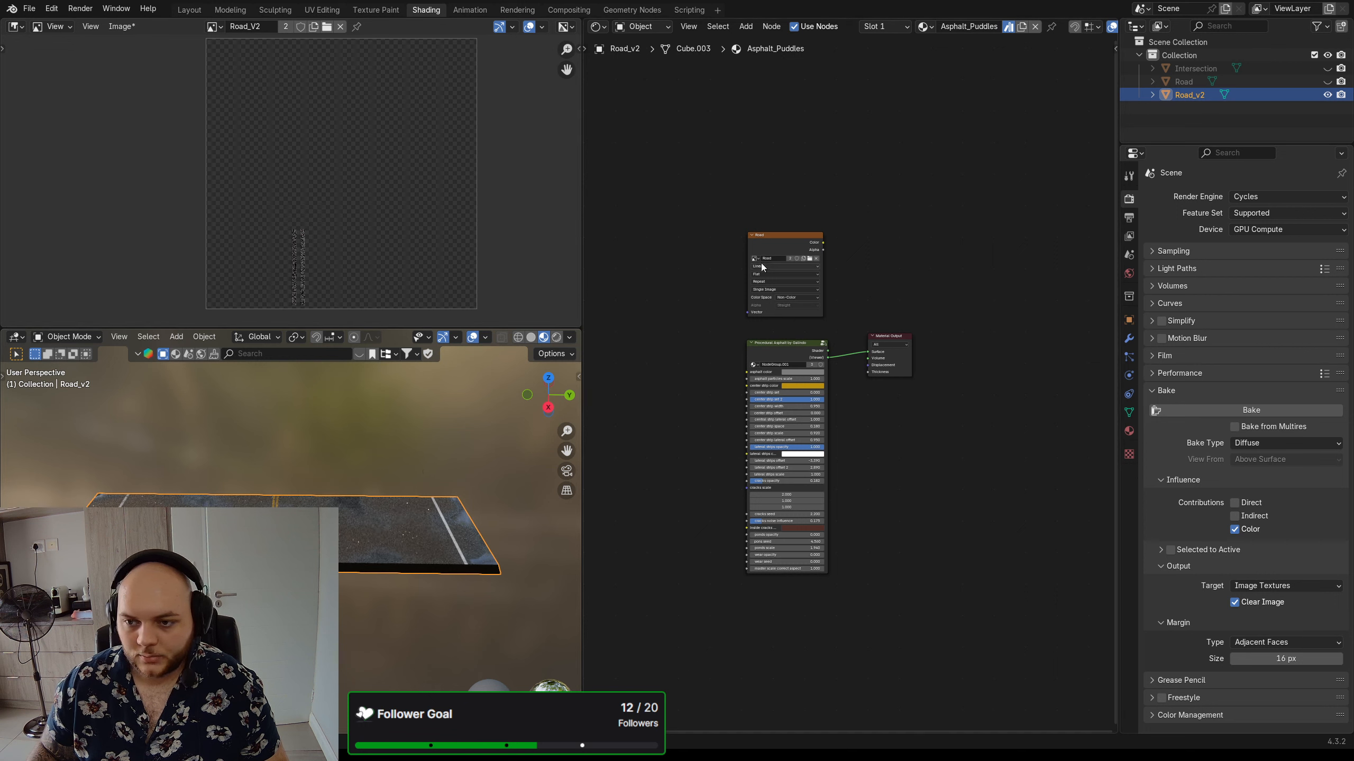
click(768, 246)
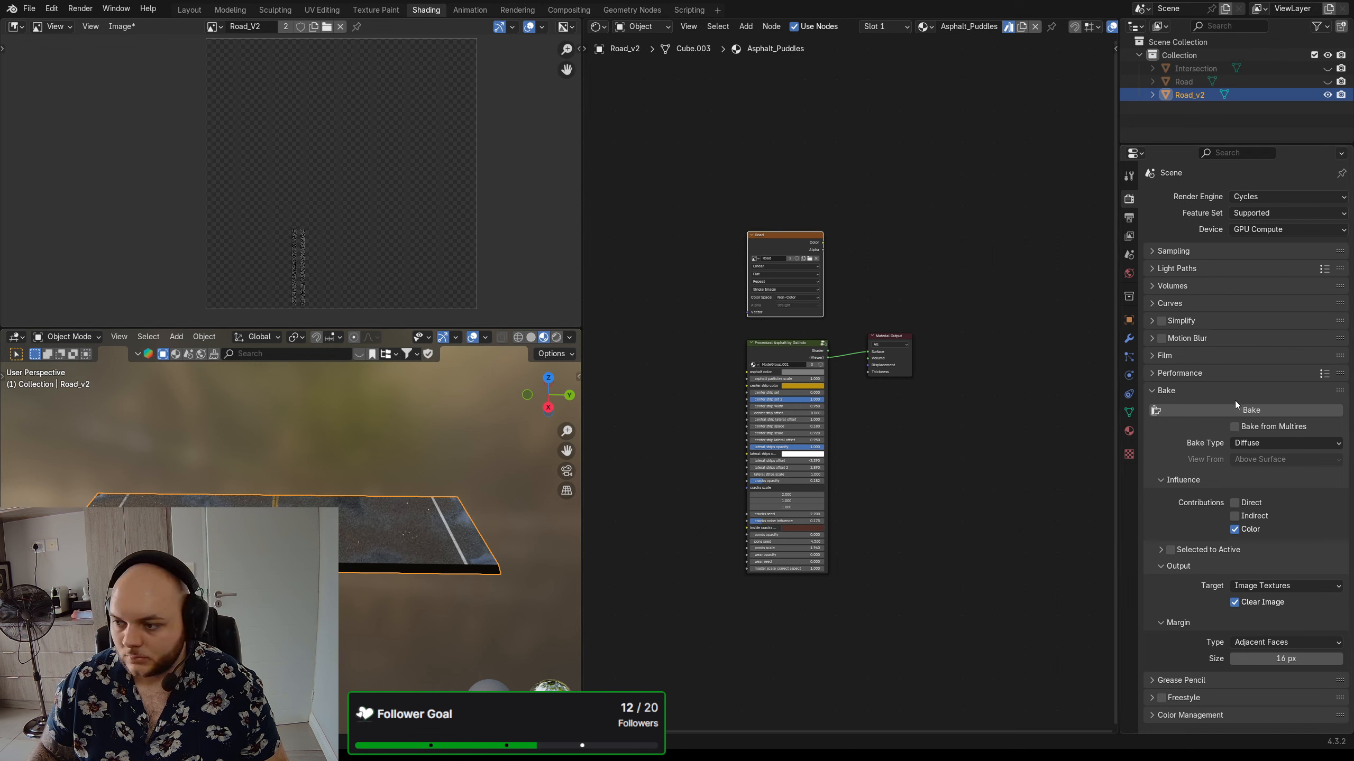
click(1248, 409)
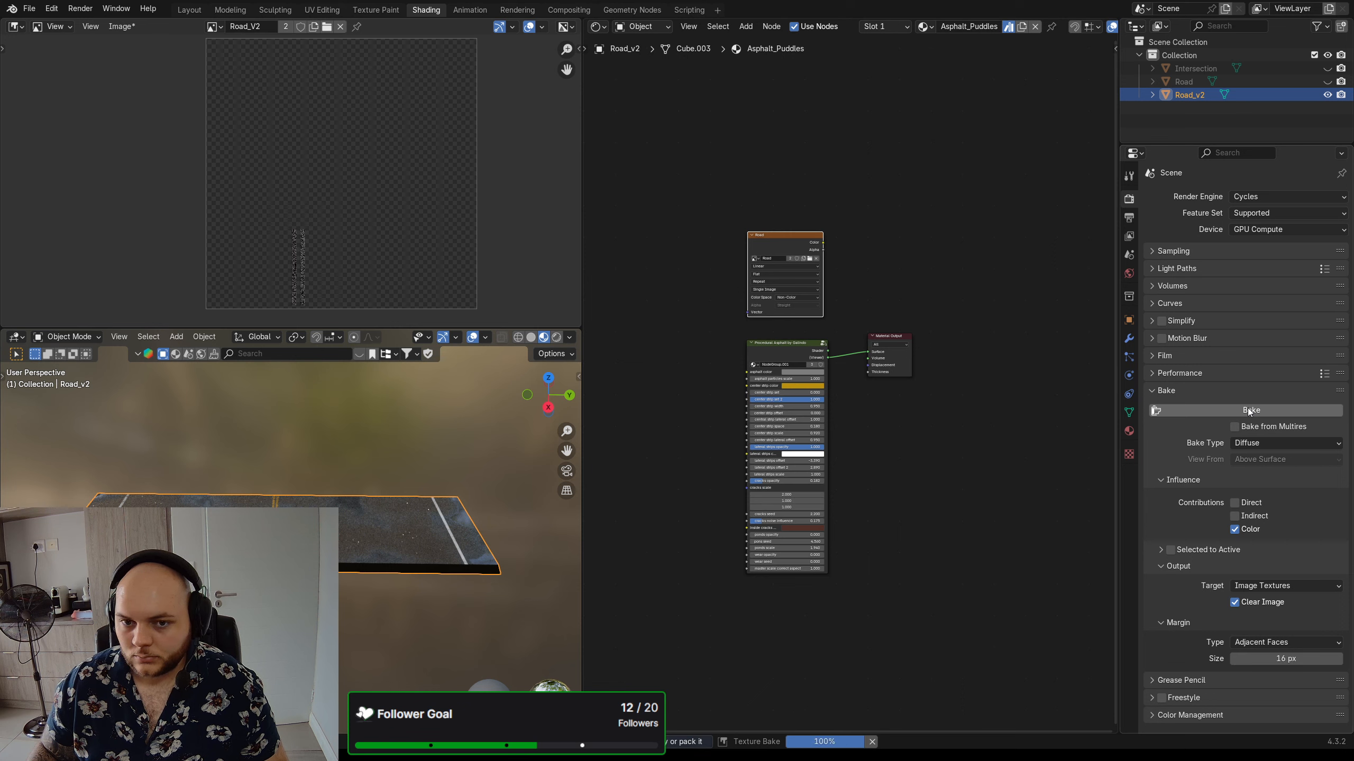
scroll(787, 287, up, 2)
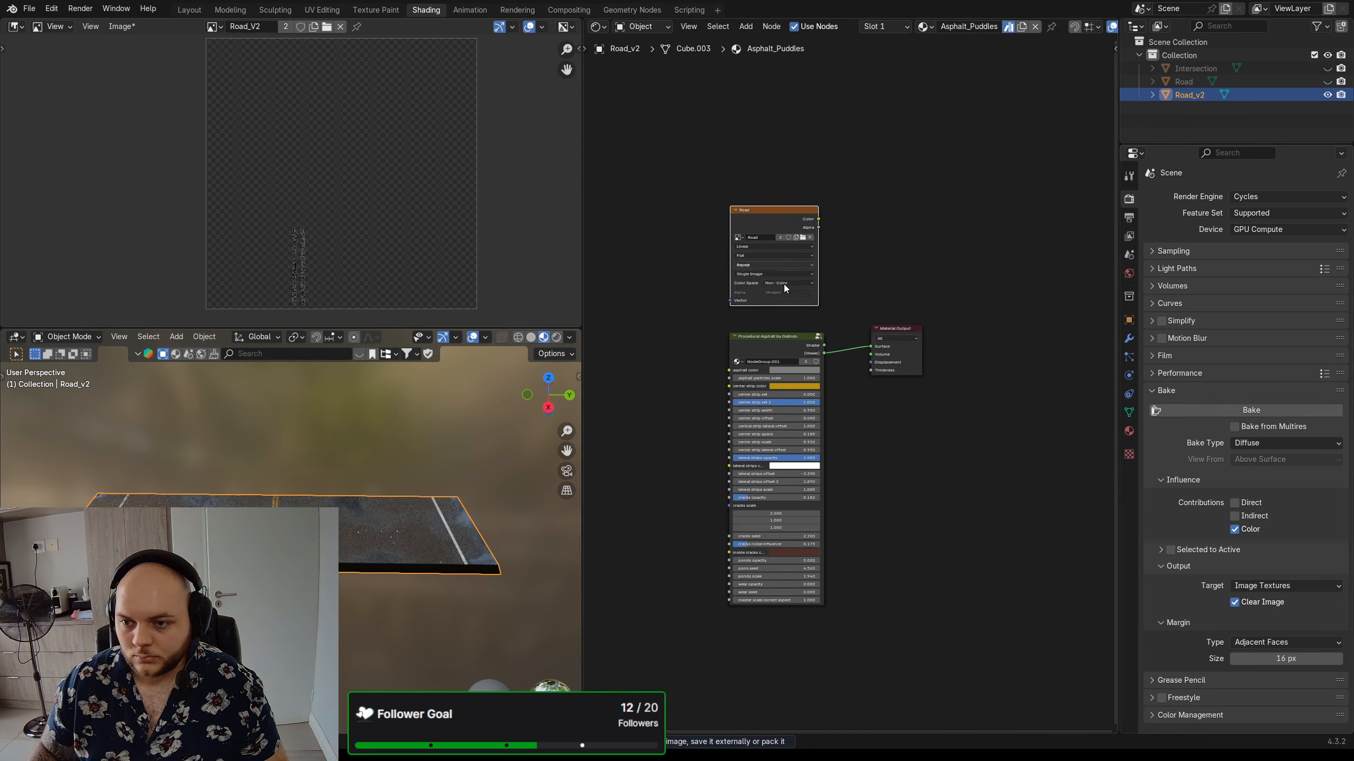
click(826, 313)
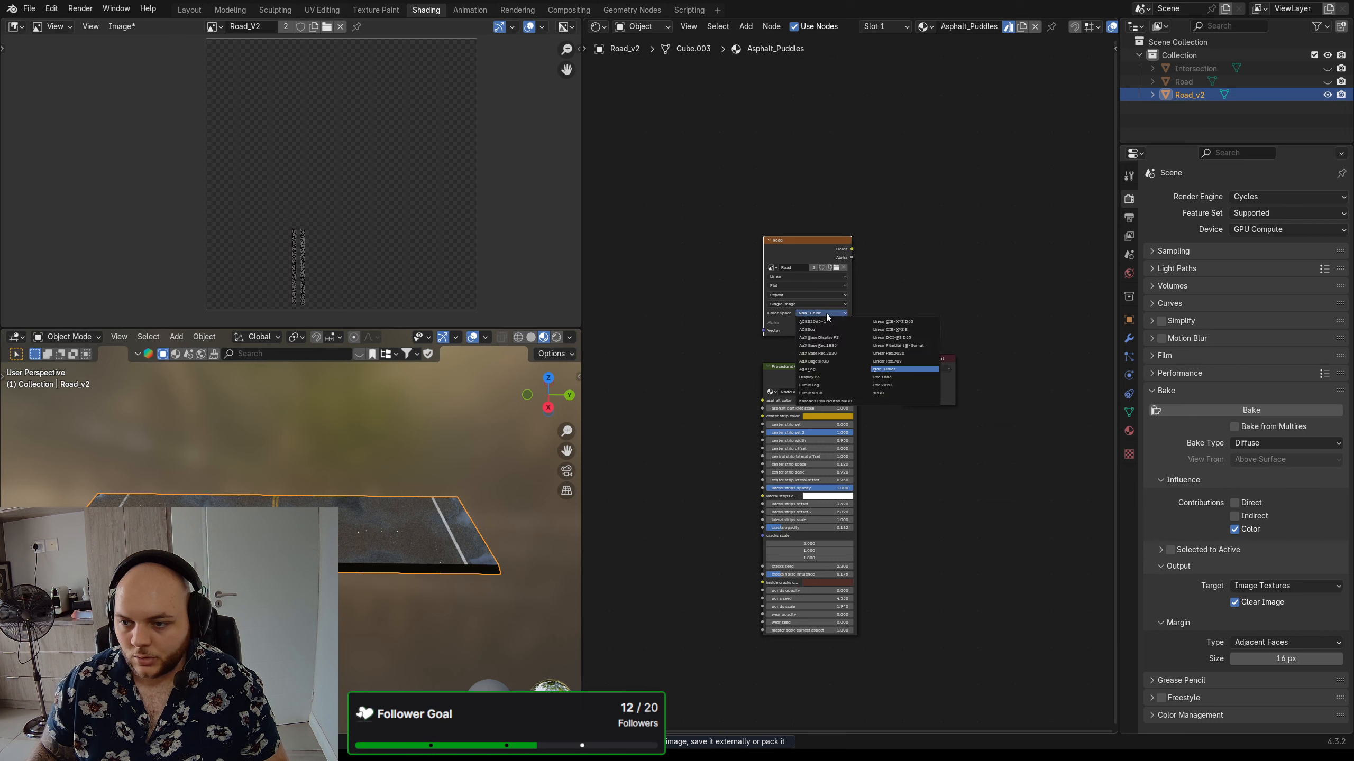
click(888, 393)
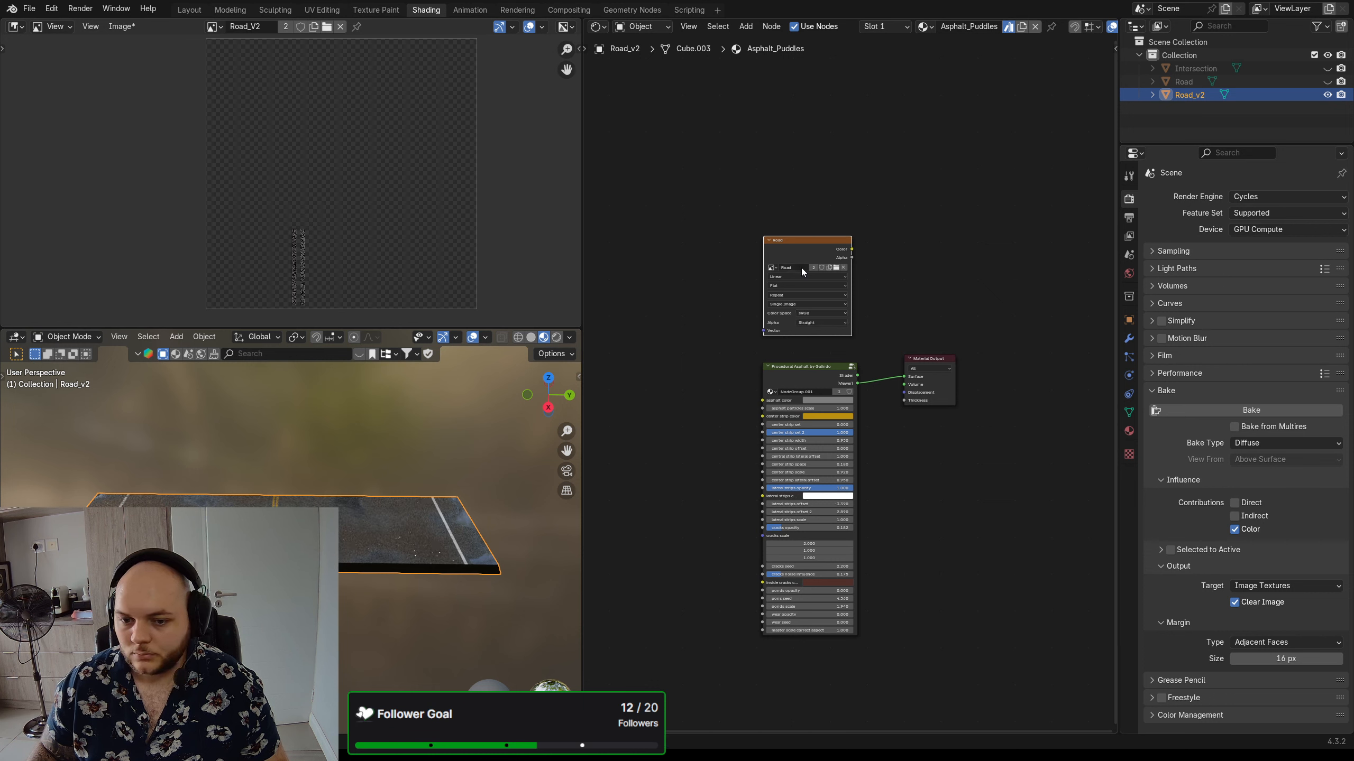
click(1244, 409)
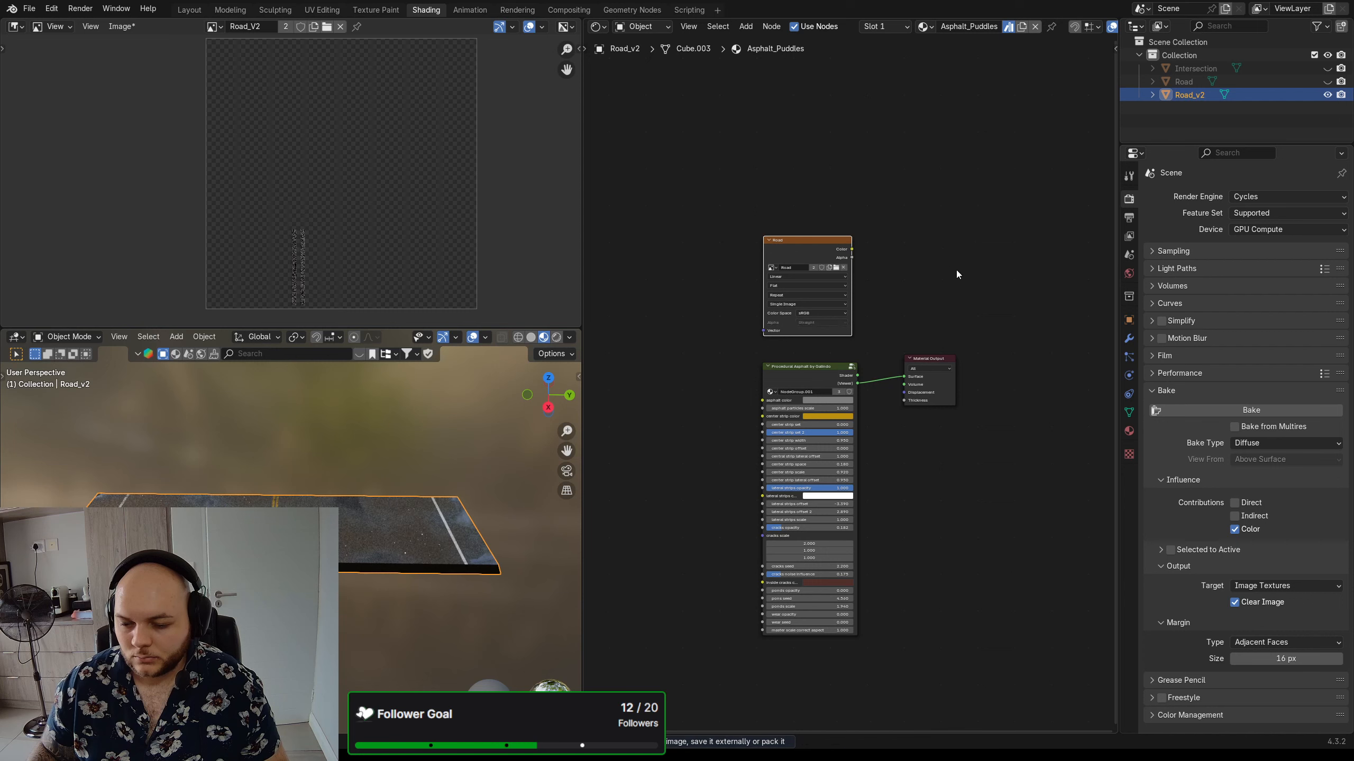
middle_drag(495, 181, 481, 188)
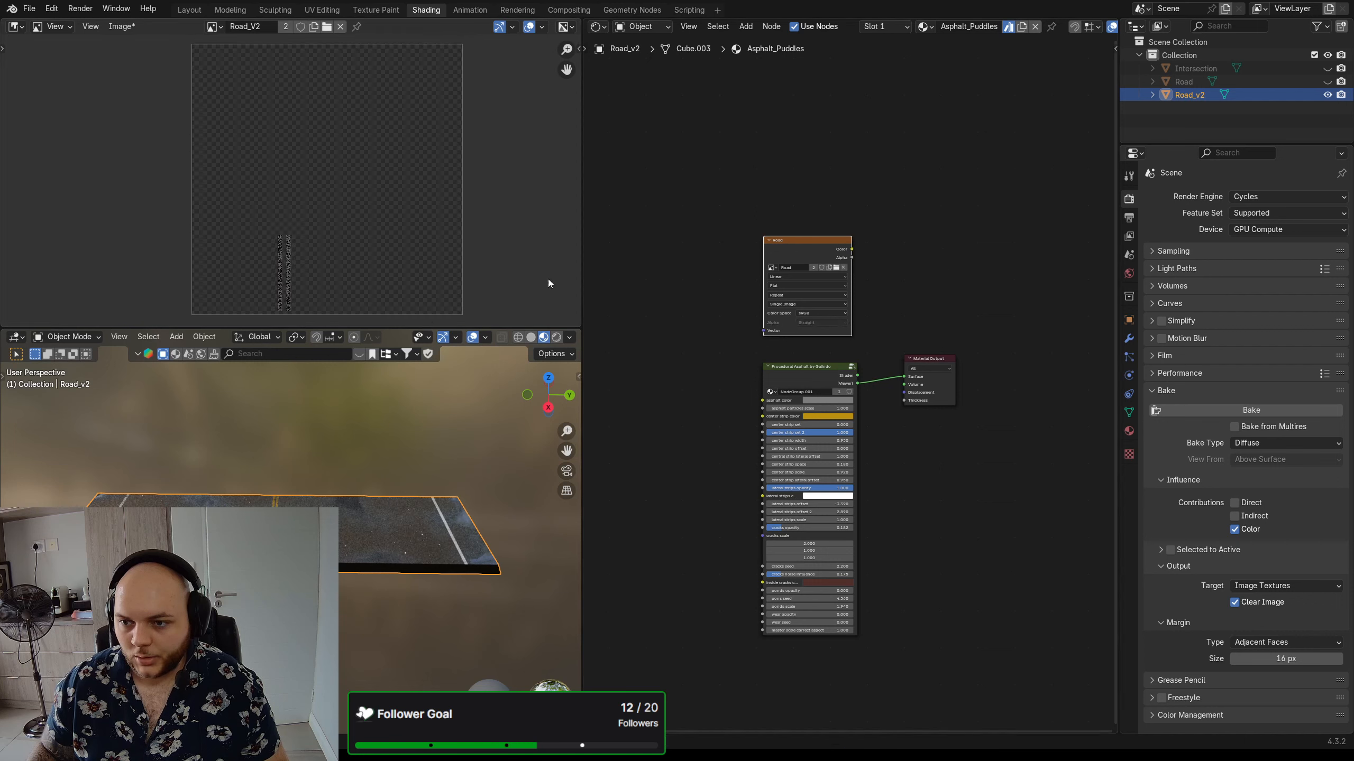
- Assign the Road_V2 image to the image texture node of Asphalt_Puddles and bake the diffuse color
click(772, 268)
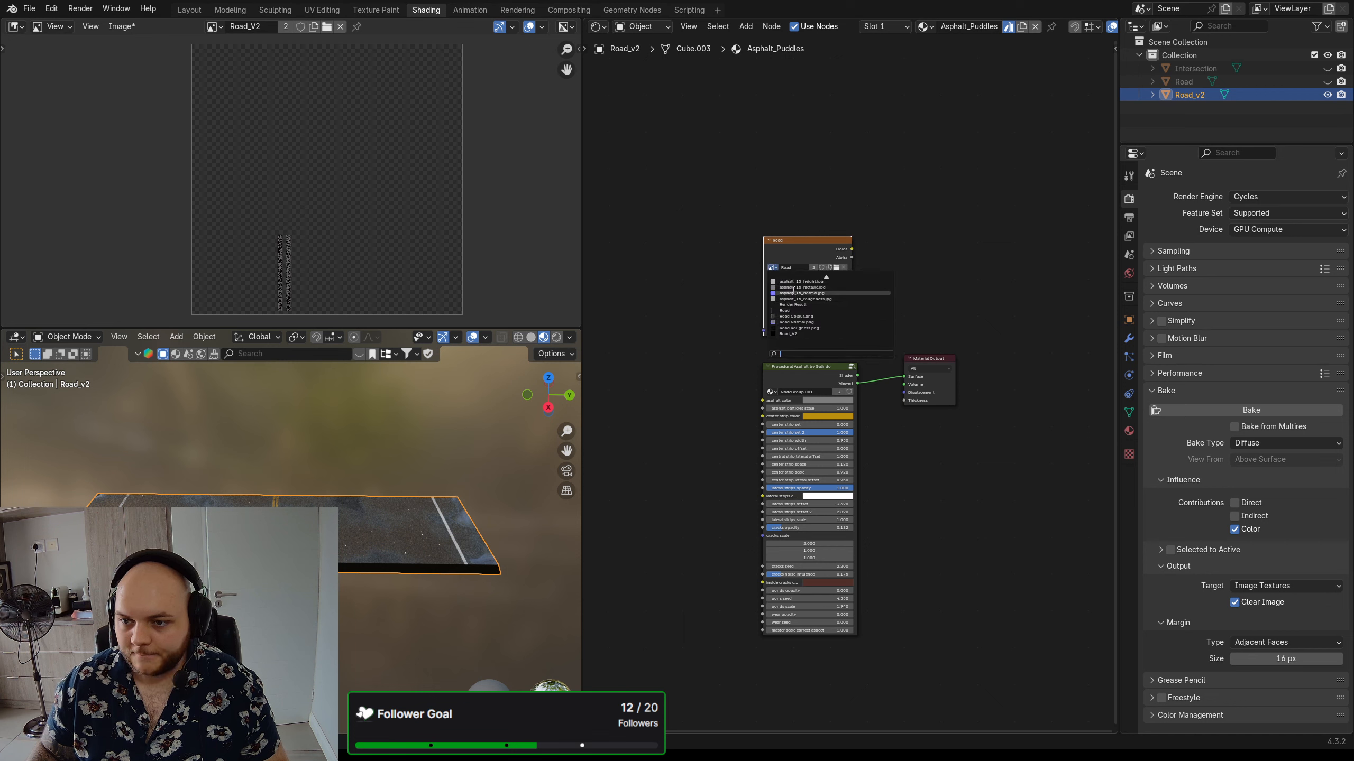
click(797, 332)
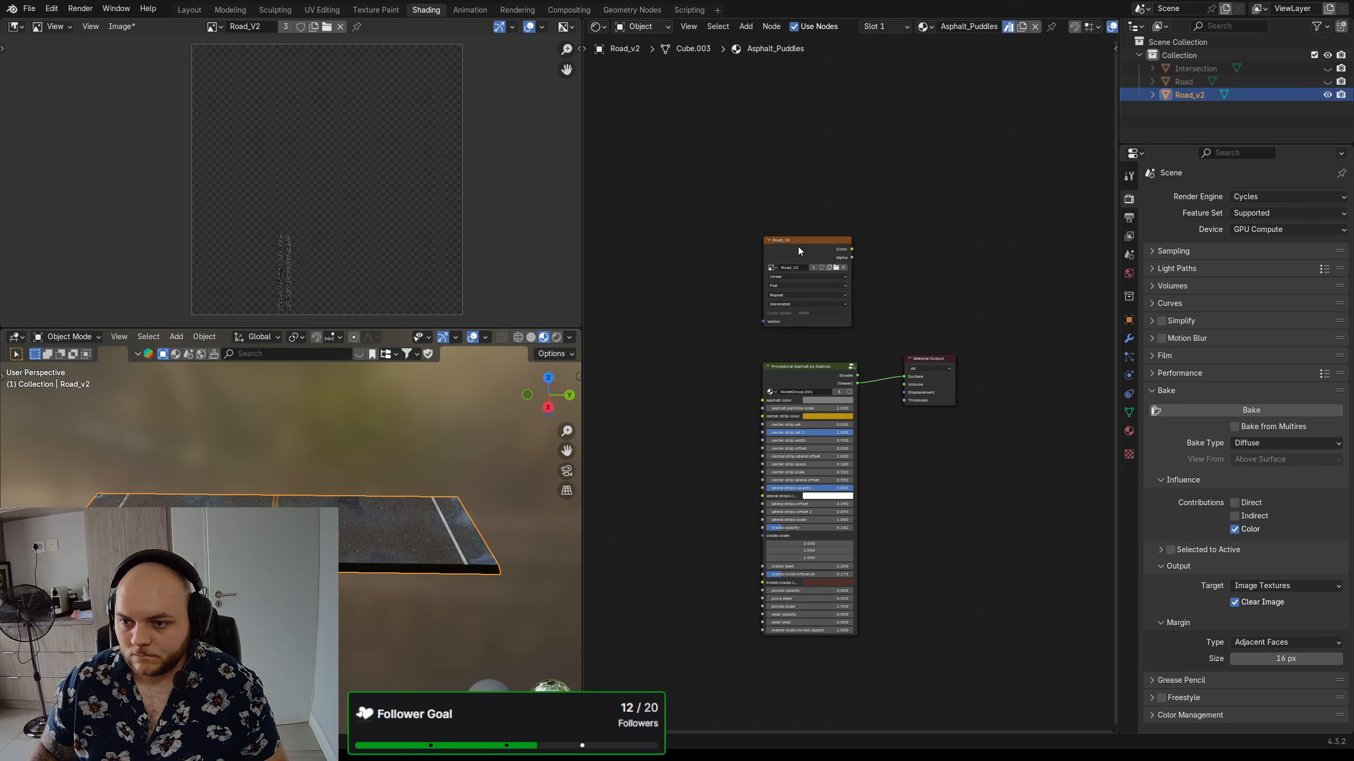
click(1252, 413)
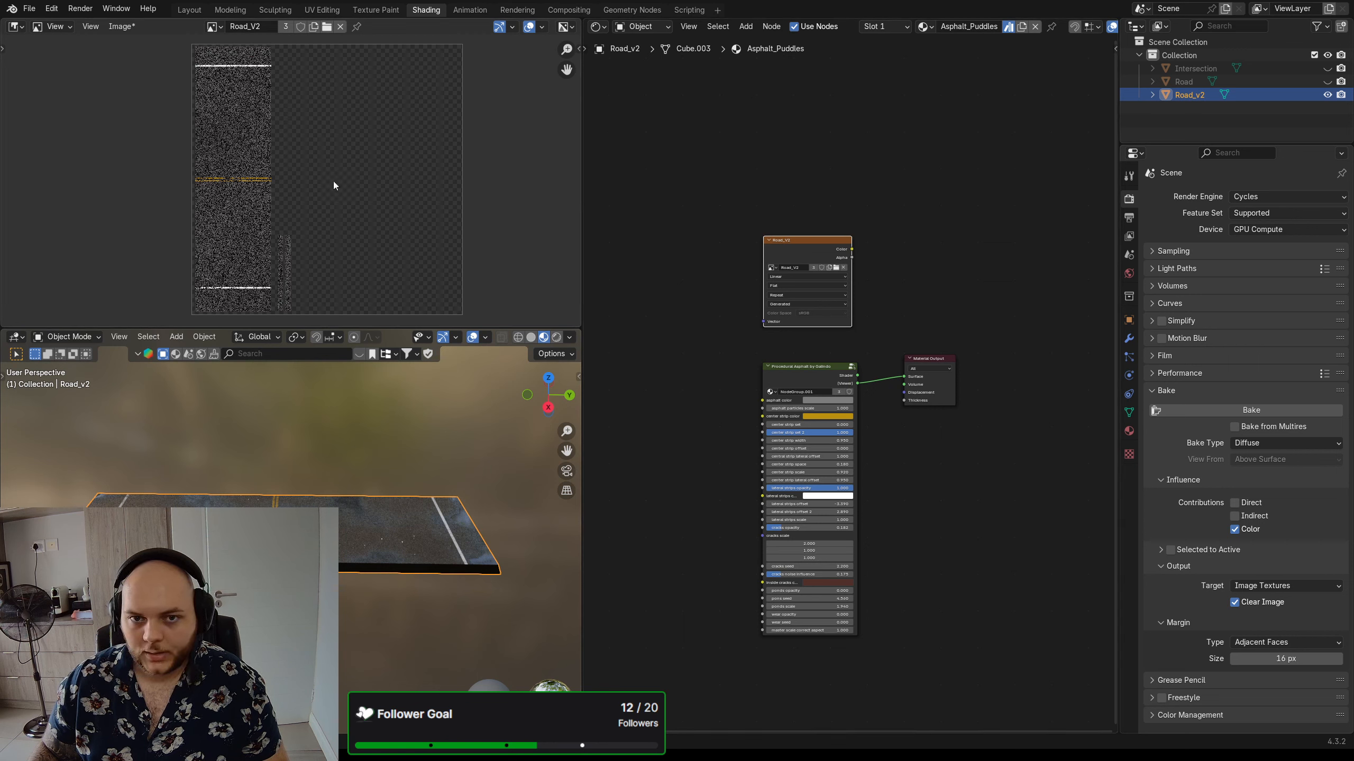
- Save the baked diffuse Road_V2 image as an external file
click(126, 26)
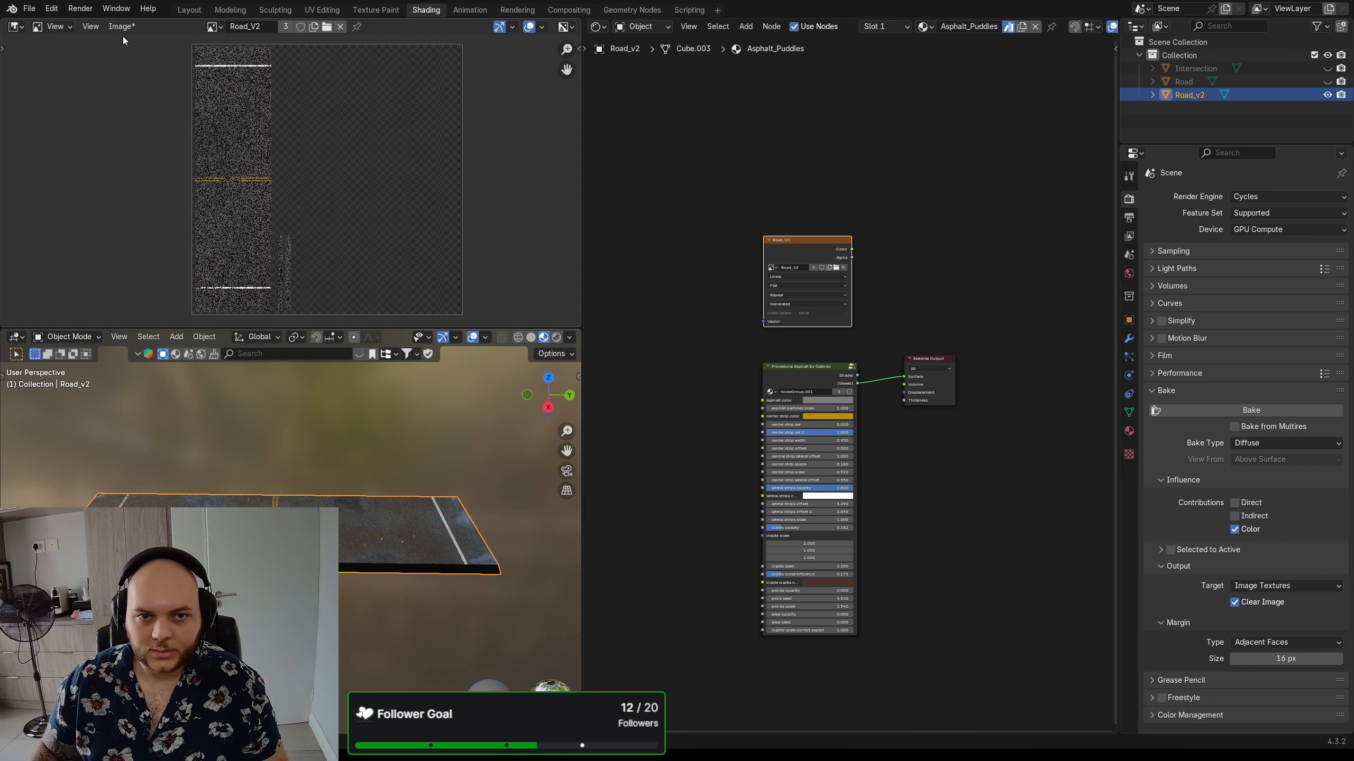
click(122, 28)
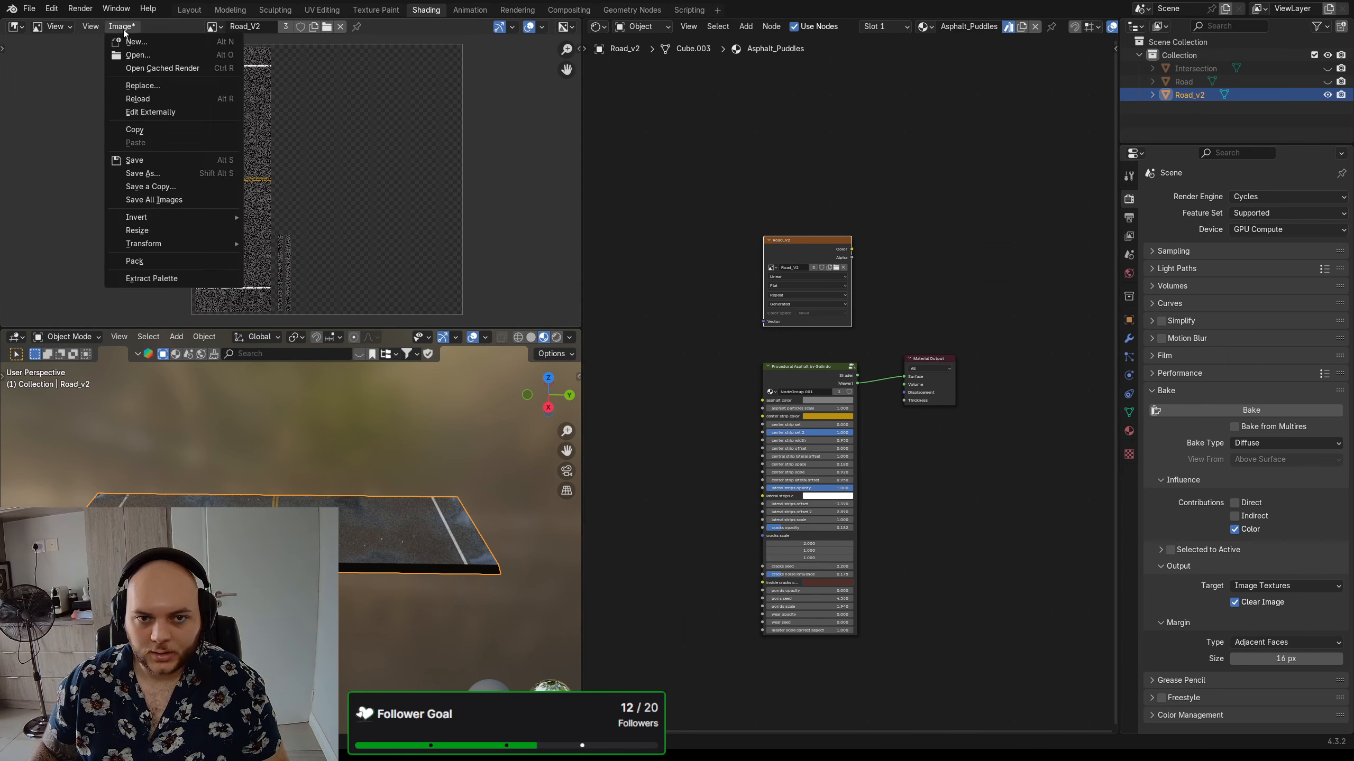
click(156, 176)
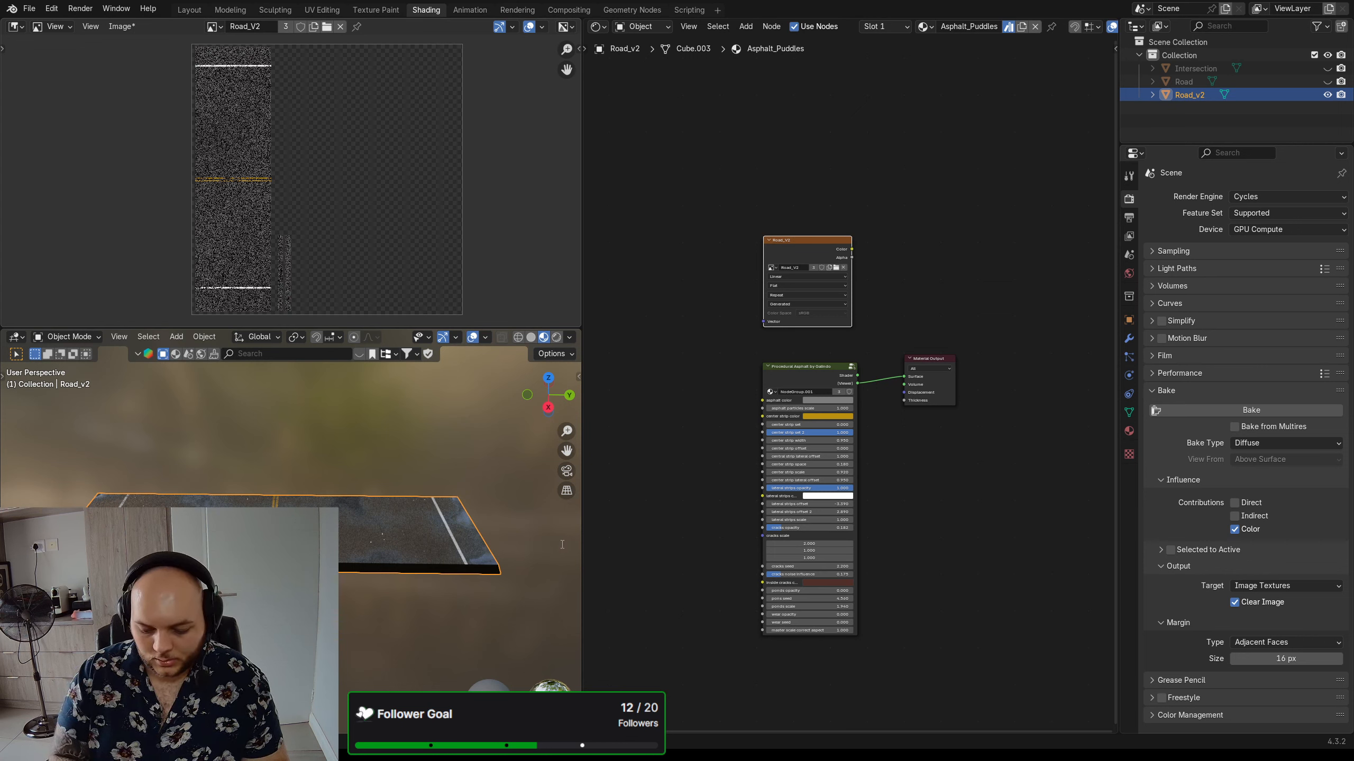
click(900, 537)
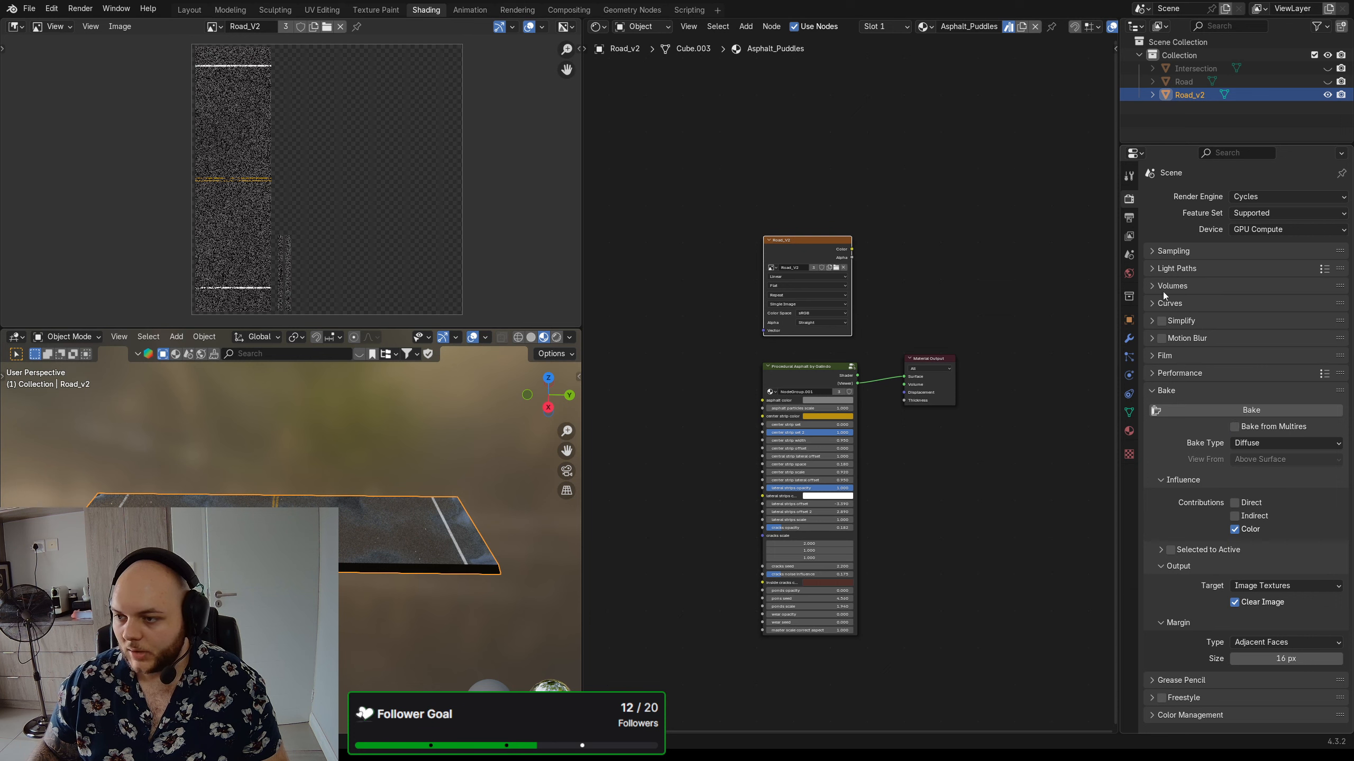
- Set the bake type to Roughness and the Road_V2 node's color space to Non-Color, and bake the road's roughness
click(1263, 442)
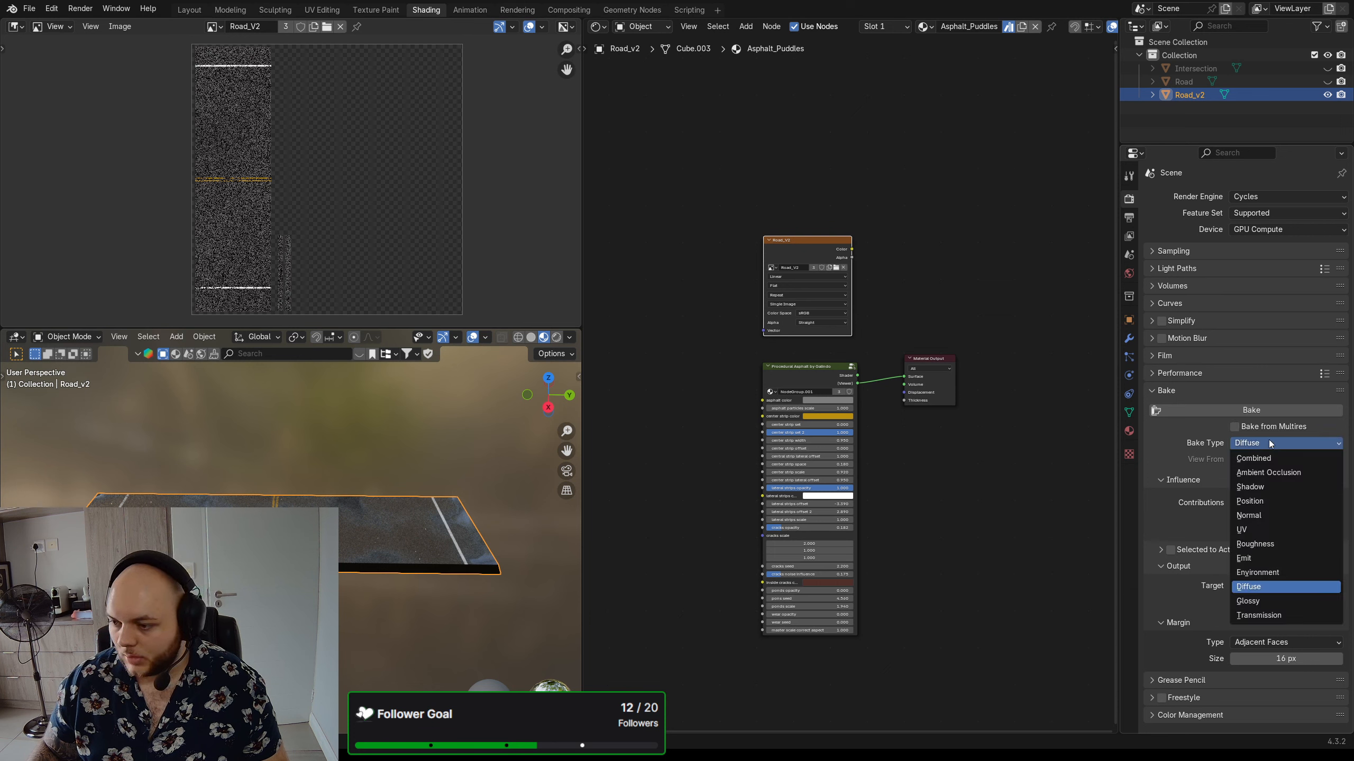
click(1268, 544)
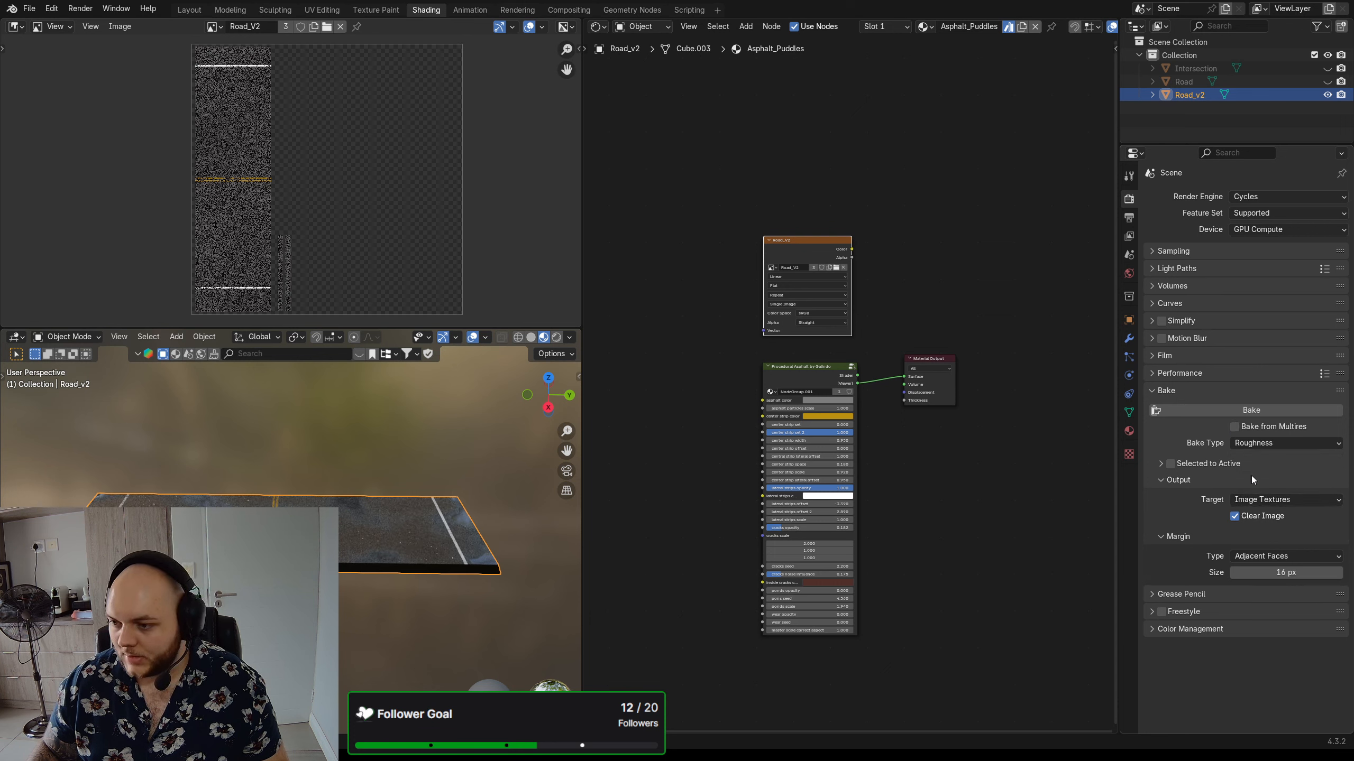
click(819, 313)
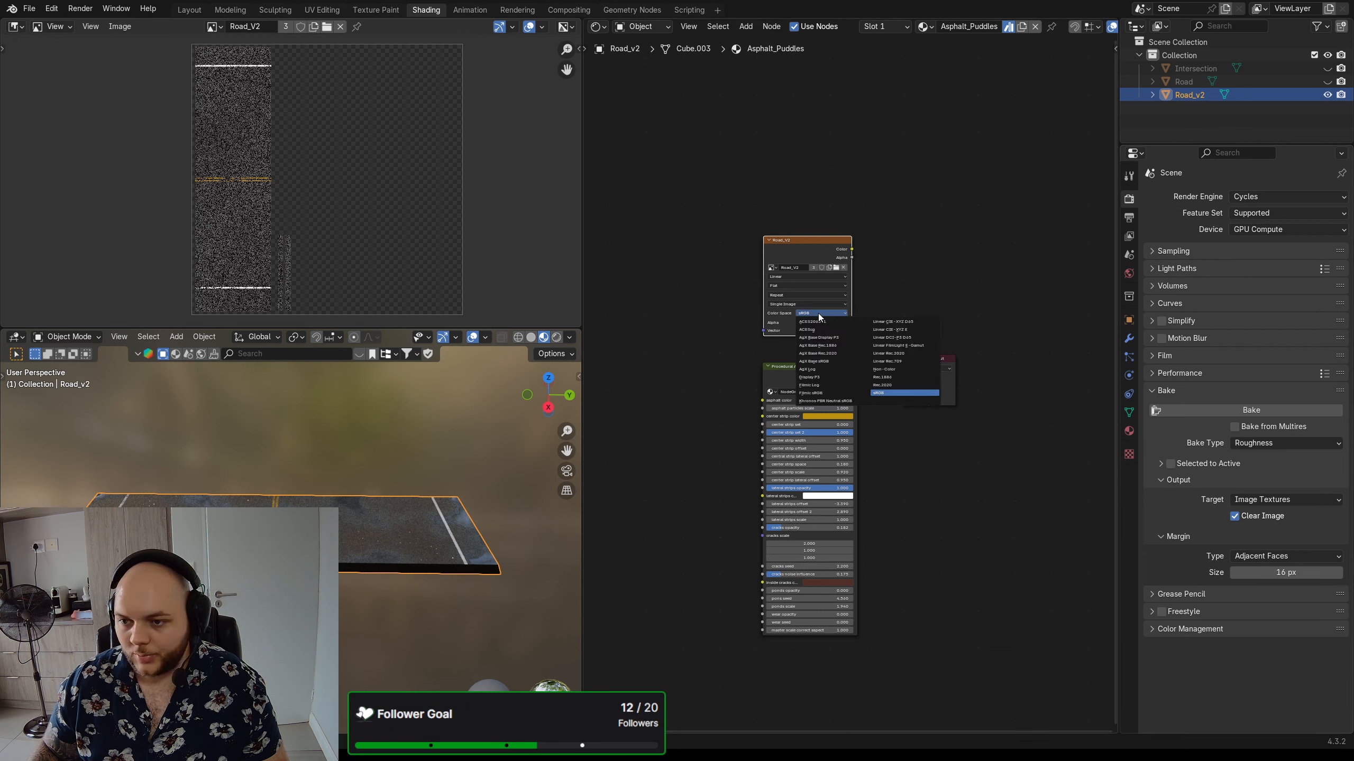
click(897, 369)
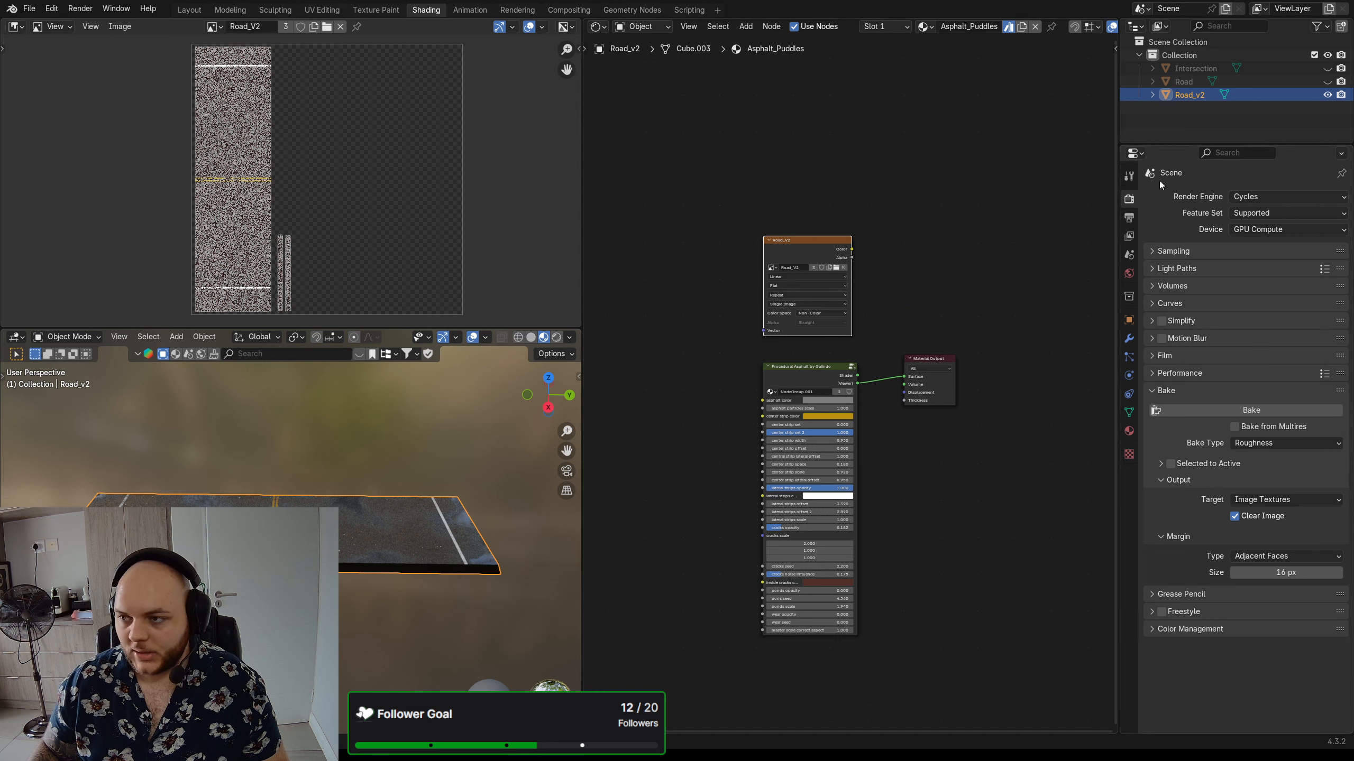
click(1253, 410)
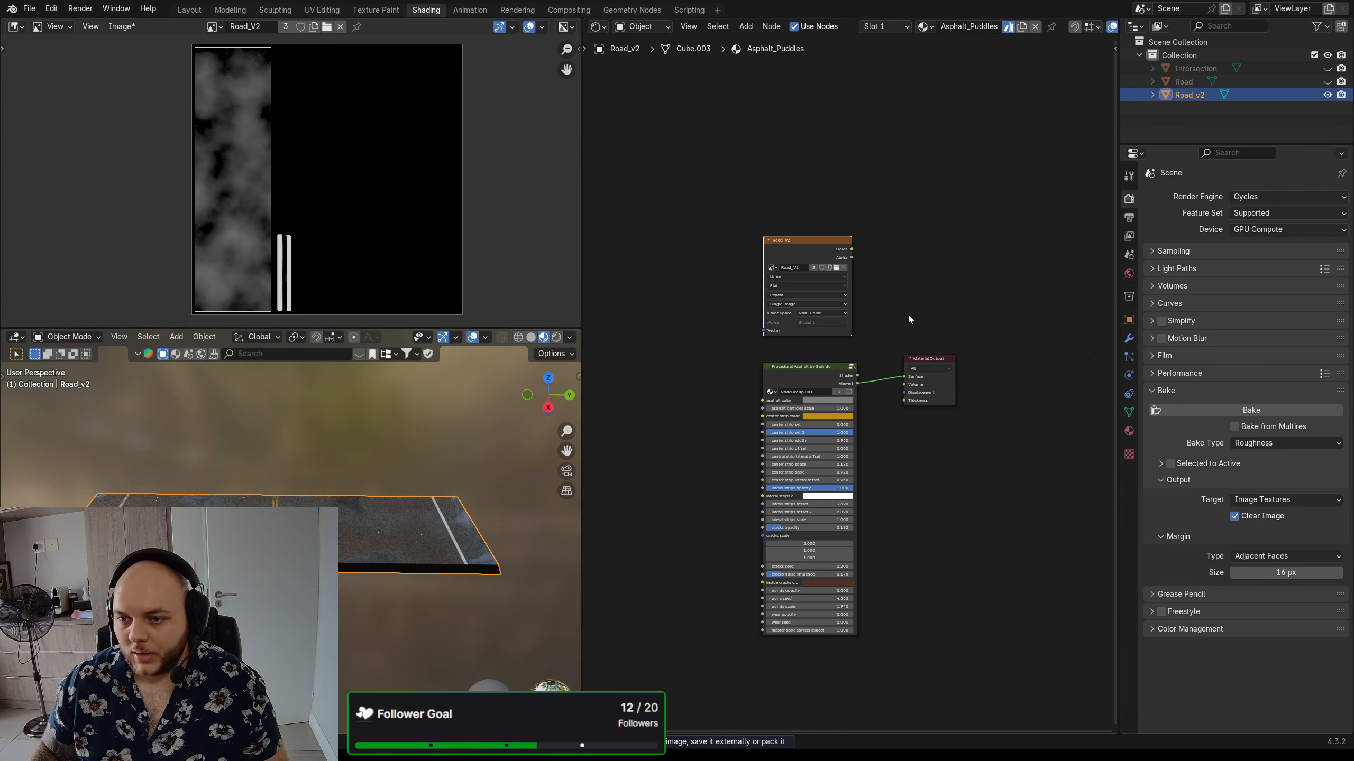
- Save the baked roughness image as an external file
click(114, 26)
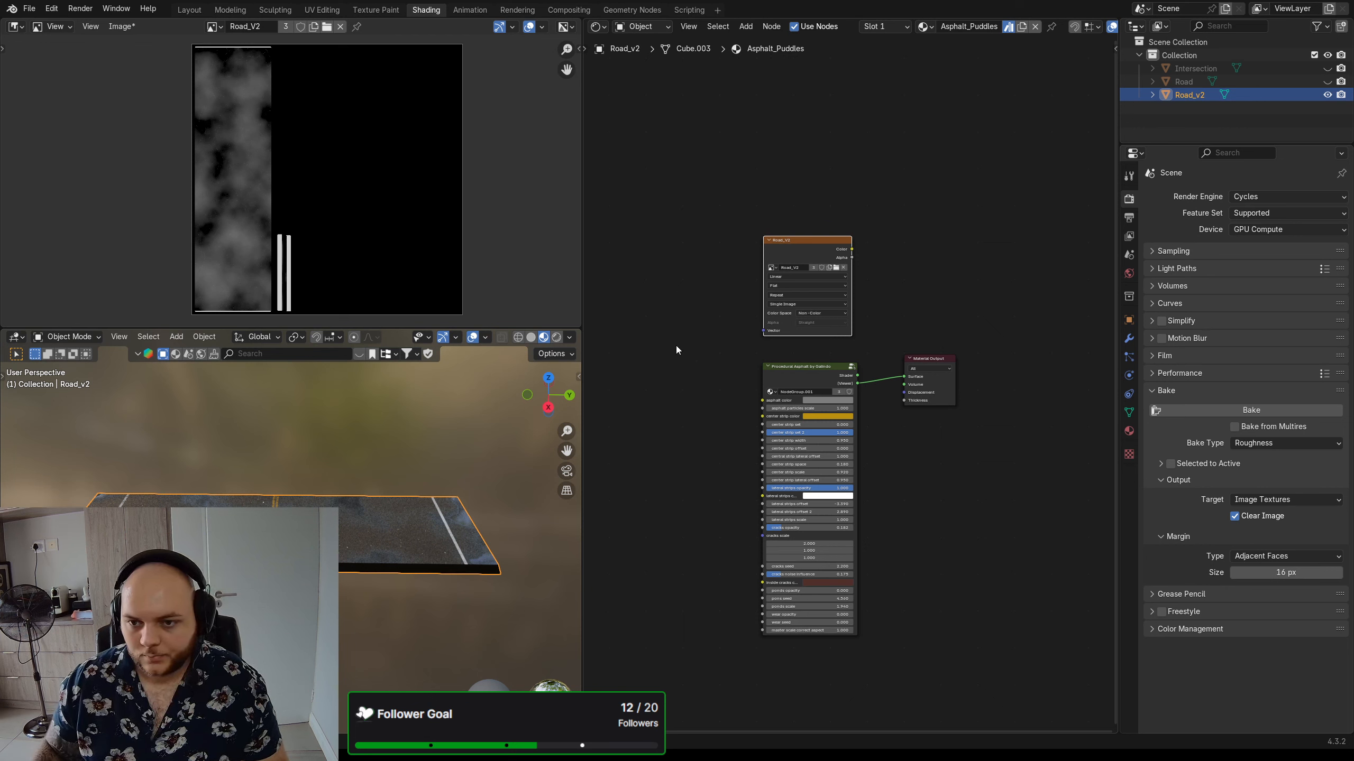
click(909, 537)
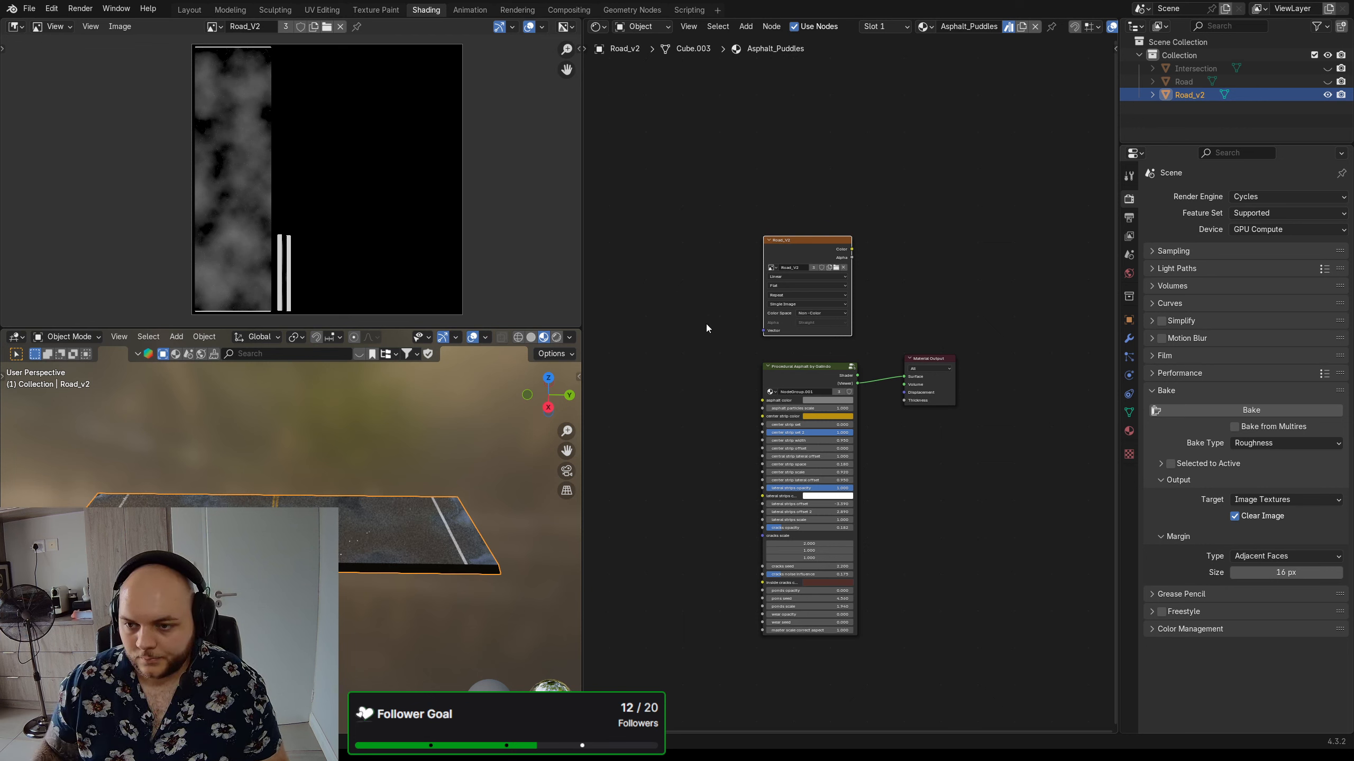
- Bake the road's Normal map to the Road_V2 image and save it as an external file
click(1276, 444)
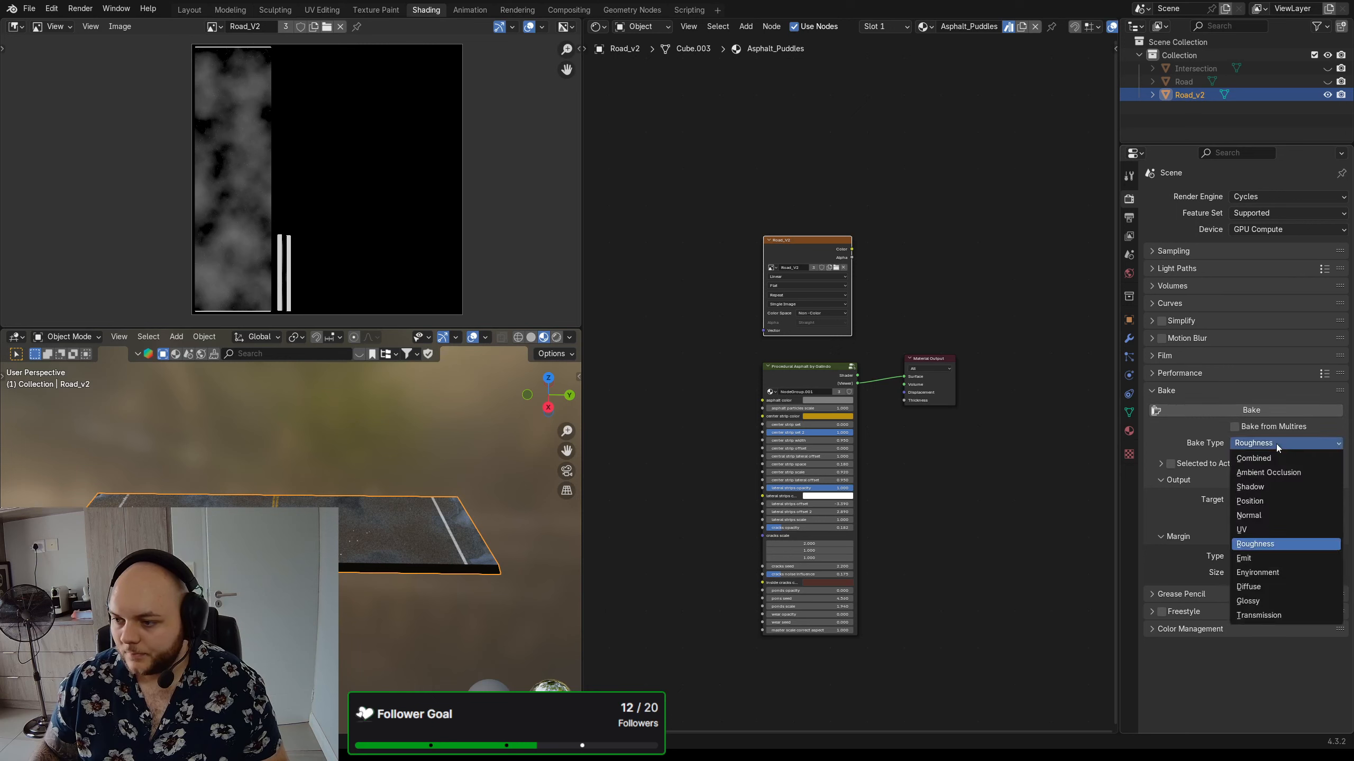
click(1257, 517)
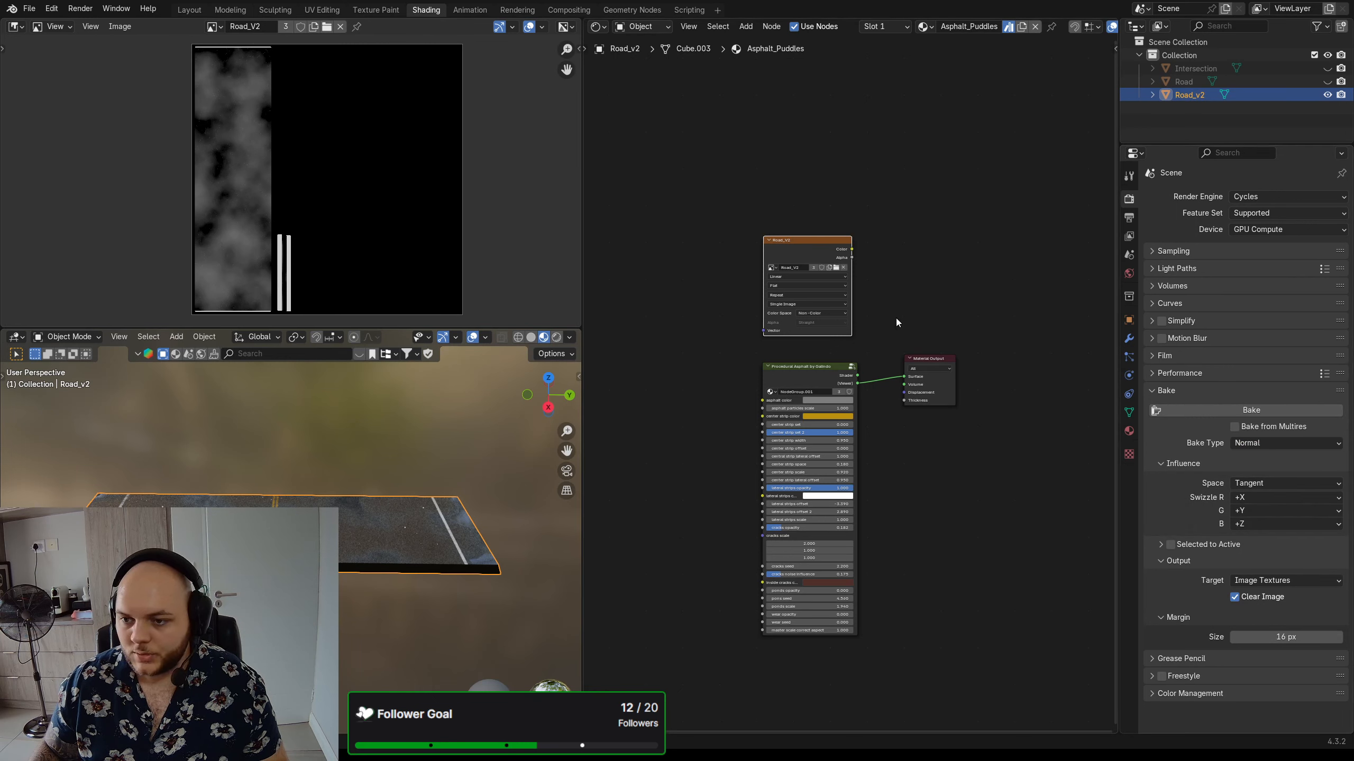
click(1253, 410)
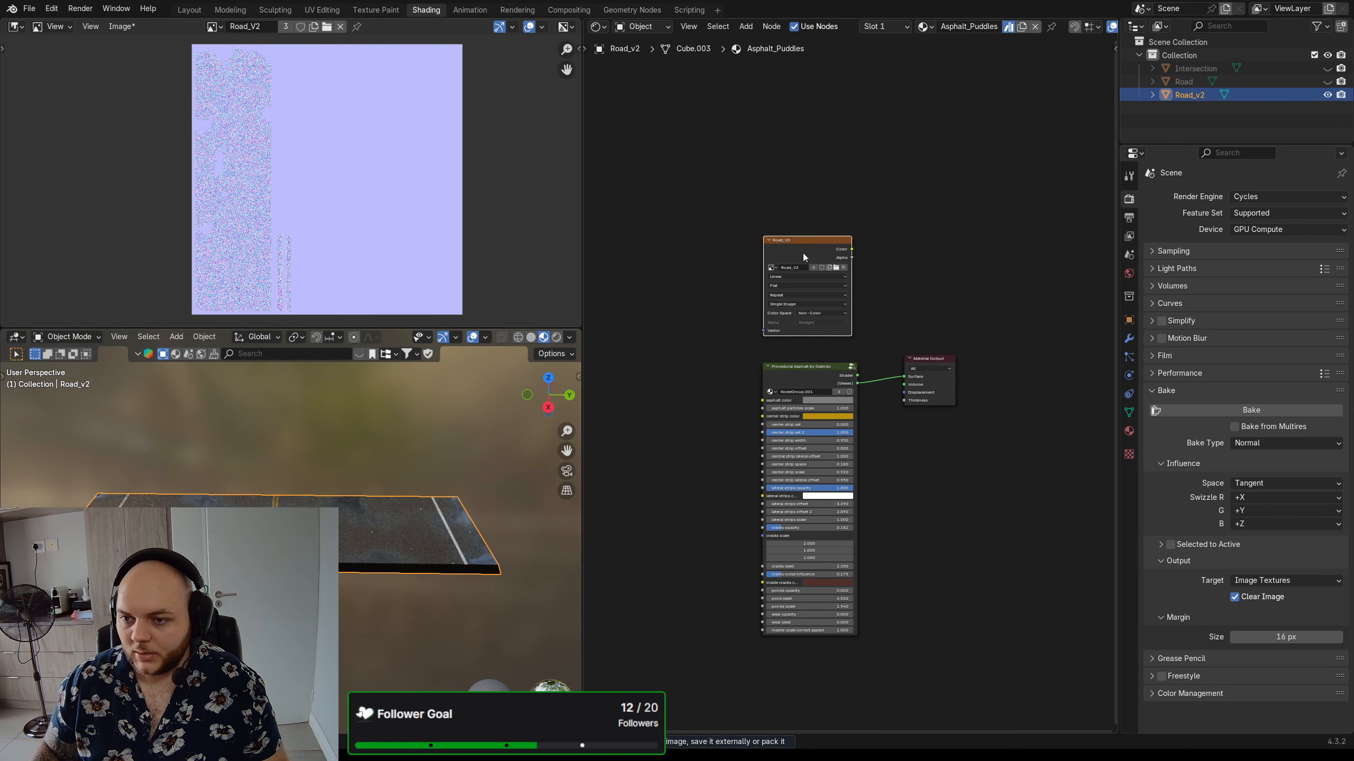
click(112, 26)
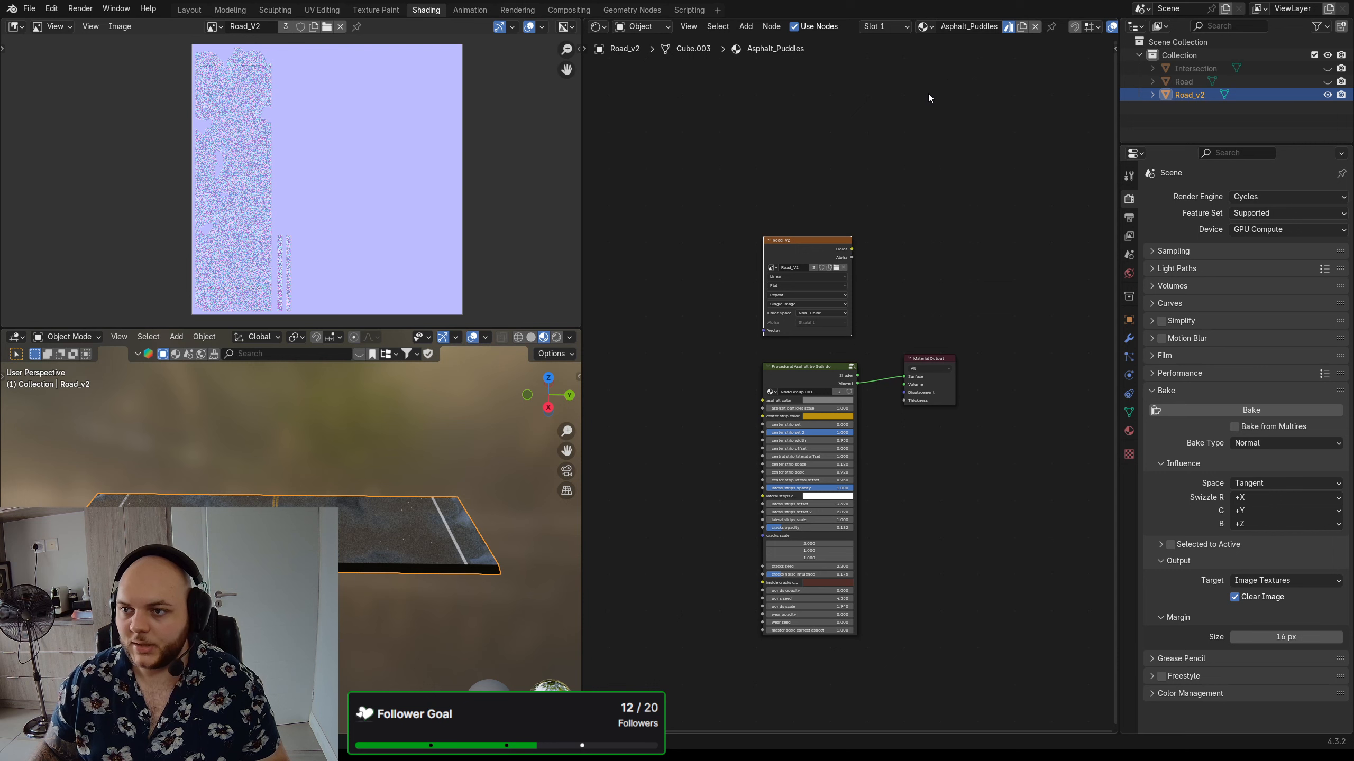
- Try a duplicate of the Asphalt_Puddles material on Road_v2 and unlink it from the first material slot
middle_drag(835, 197, 842, 196)
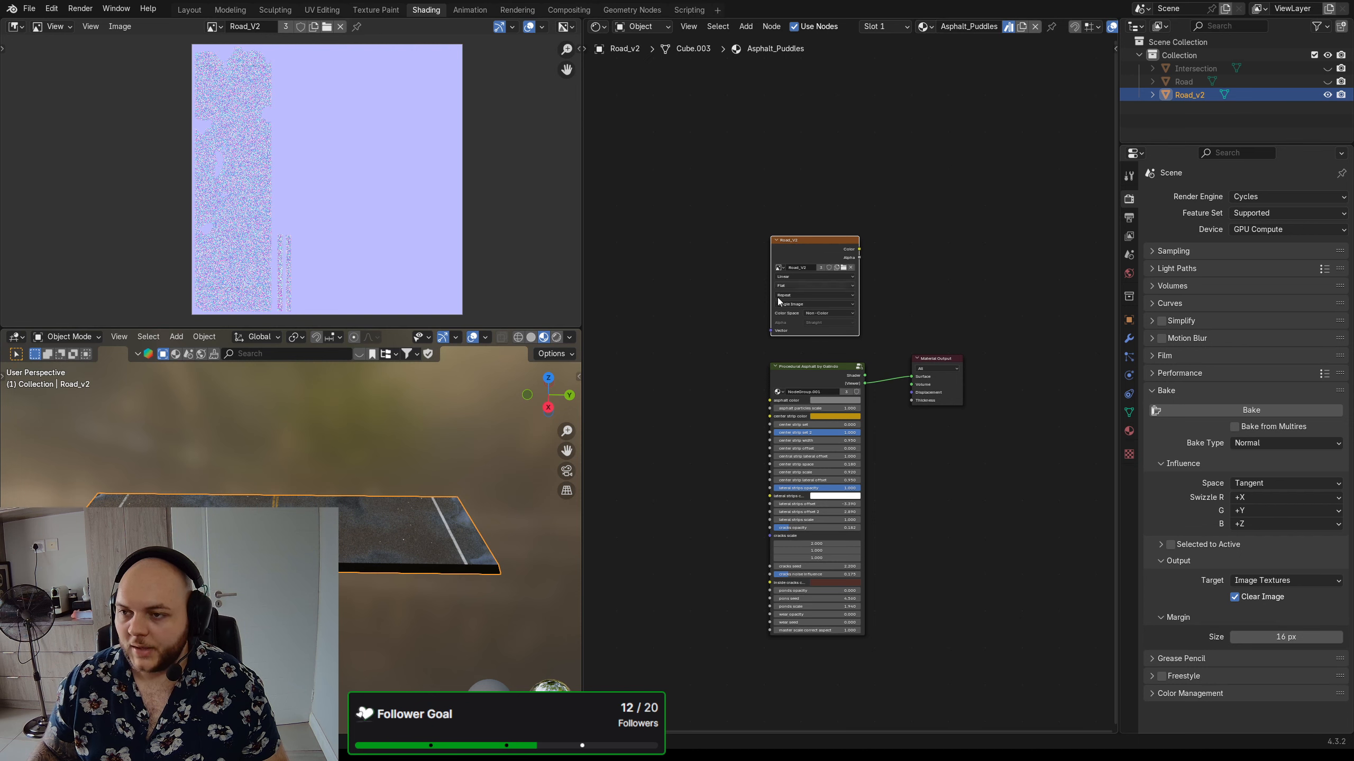
click(930, 27)
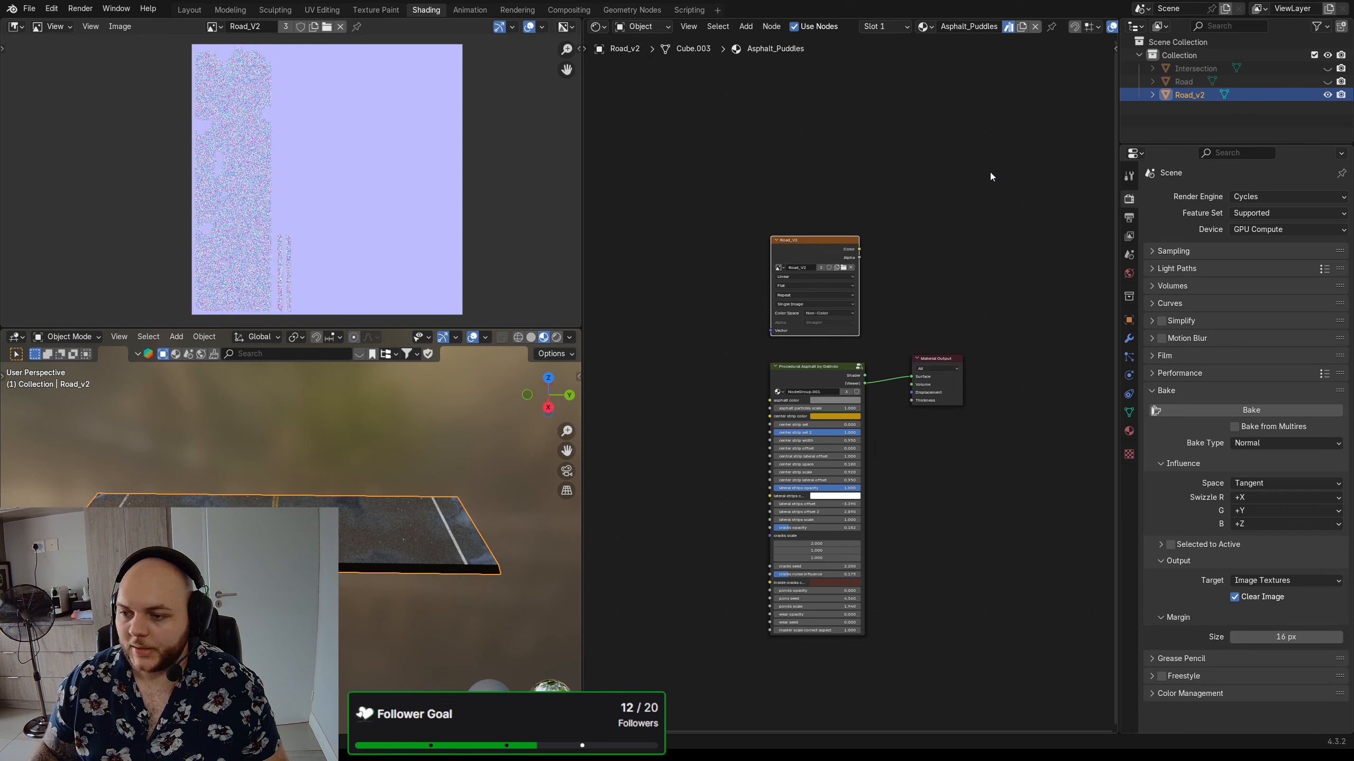
scroll(906, 213, down, 2)
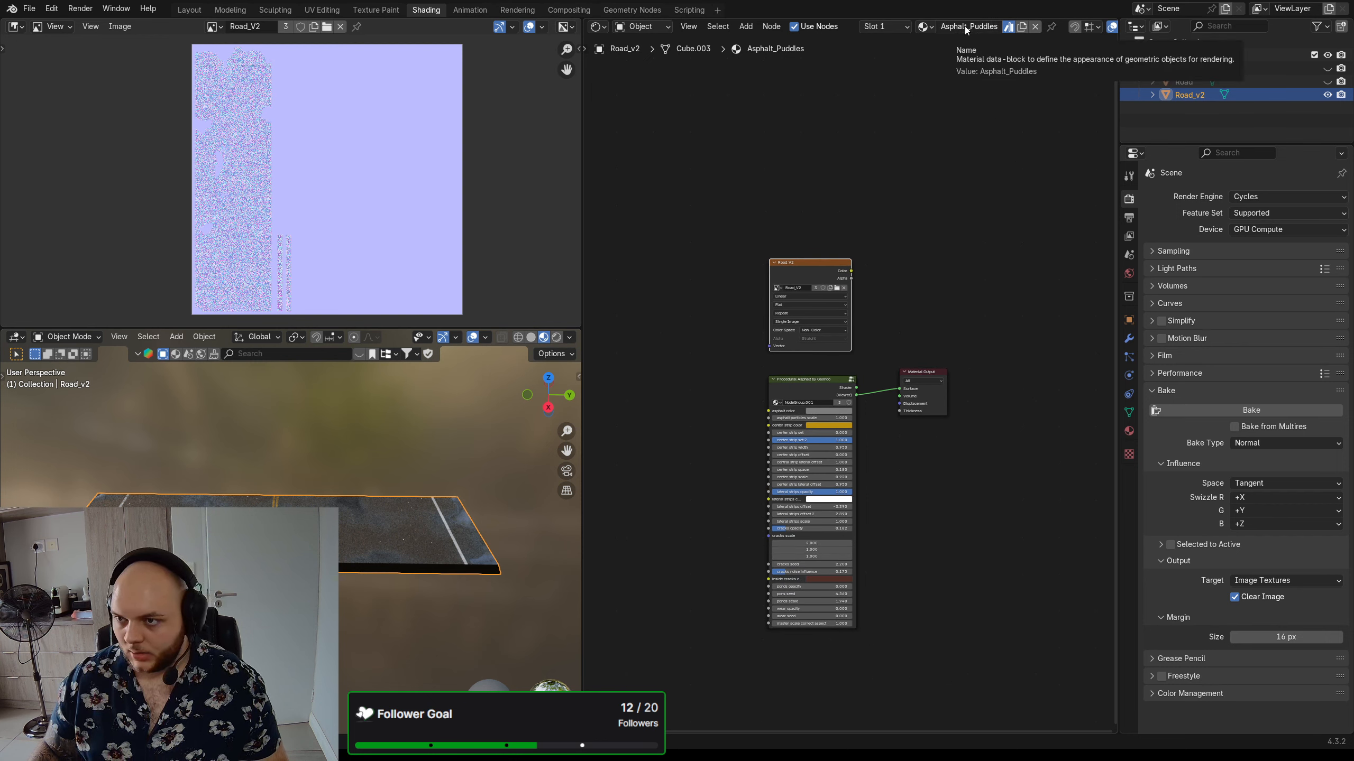
click(1023, 27)
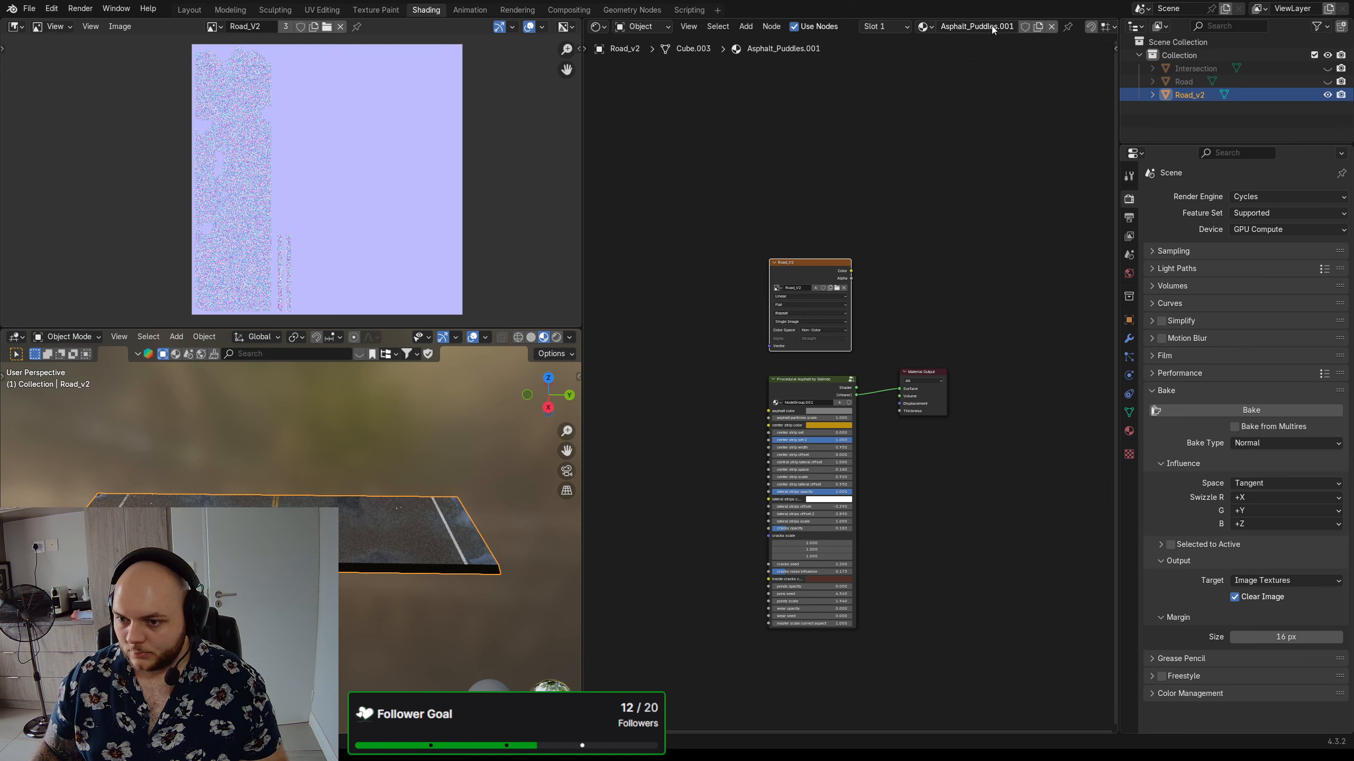
scroll(962, 350, down, 2)
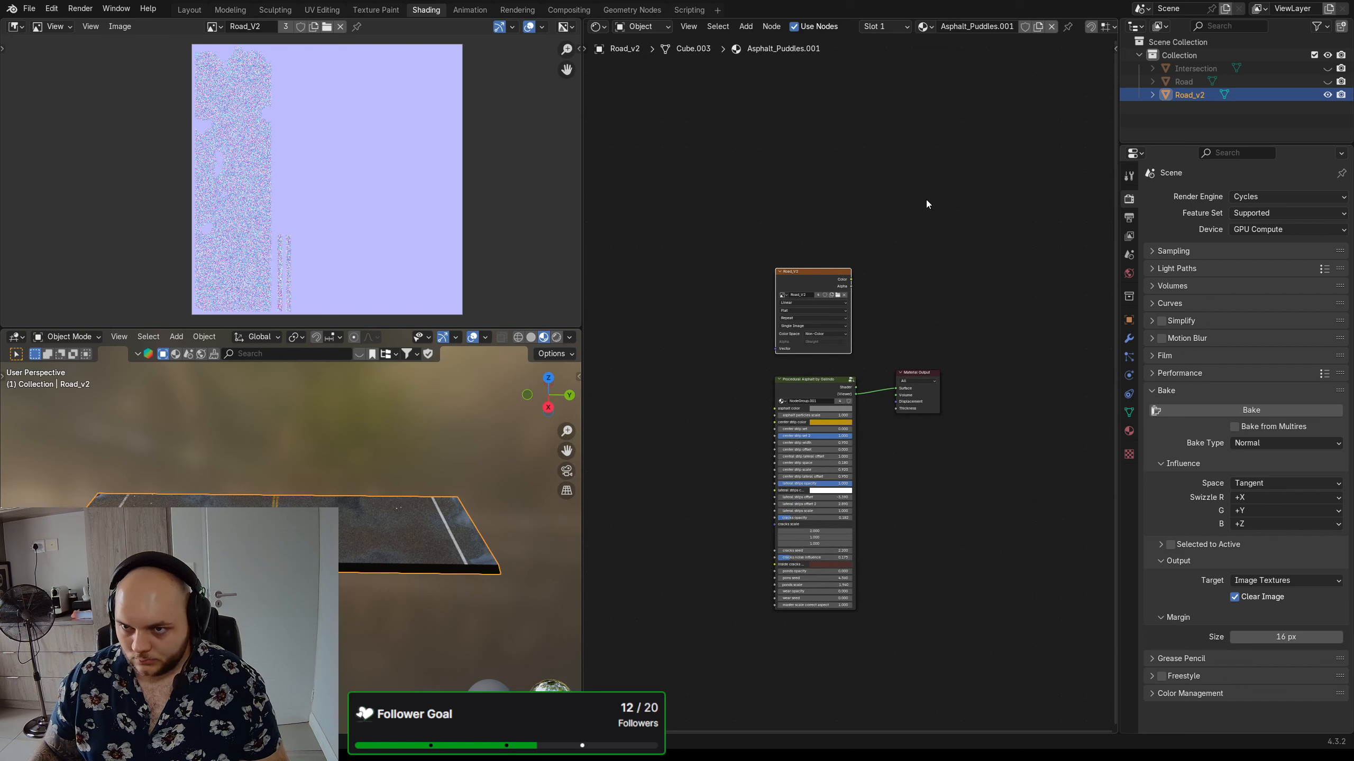
click(970, 267)
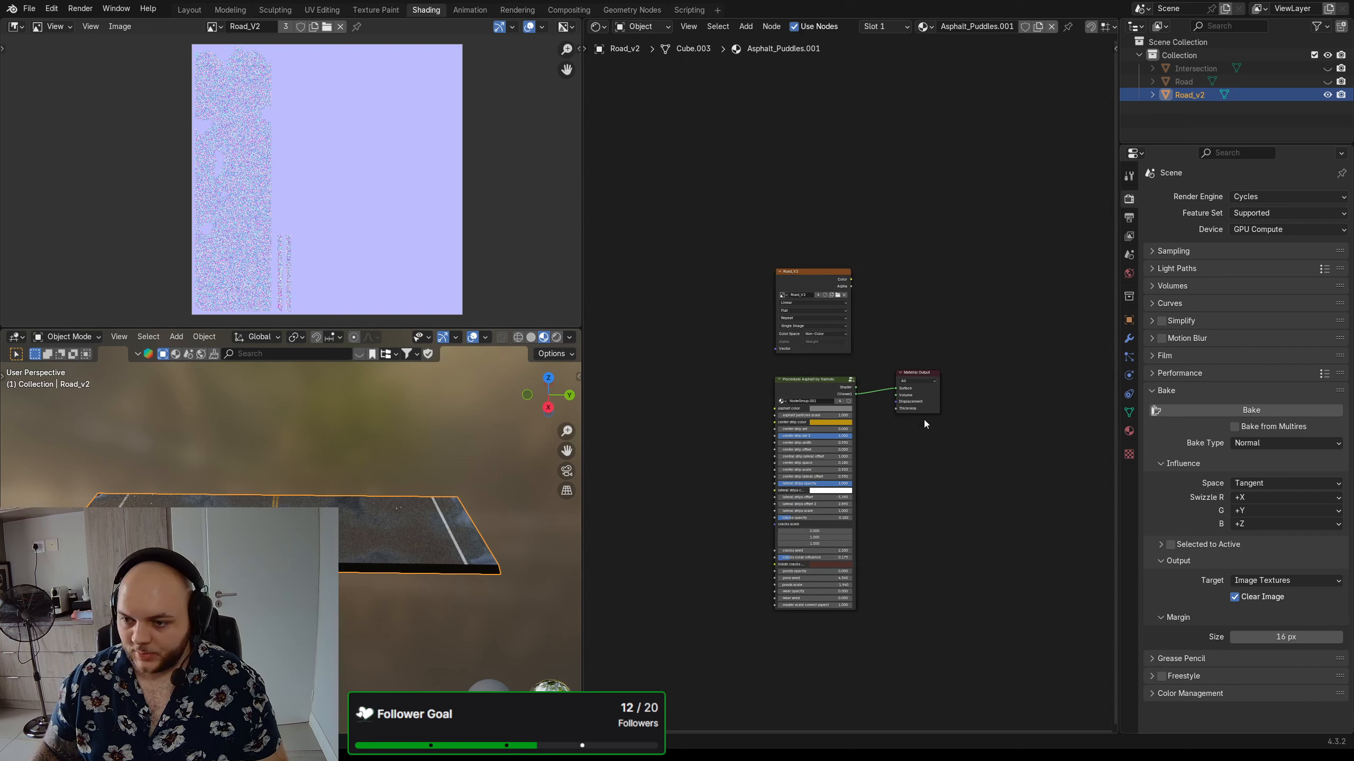
click(818, 379)
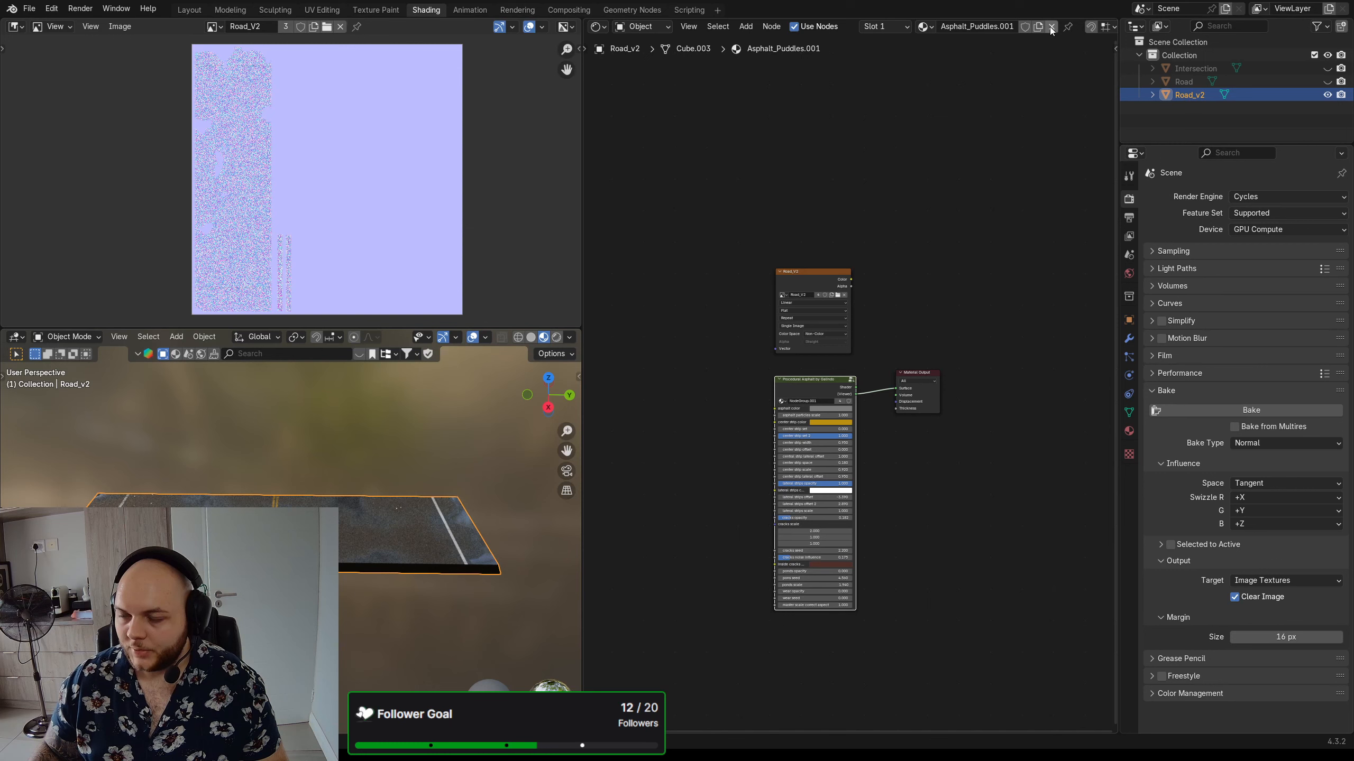
click(926, 28)
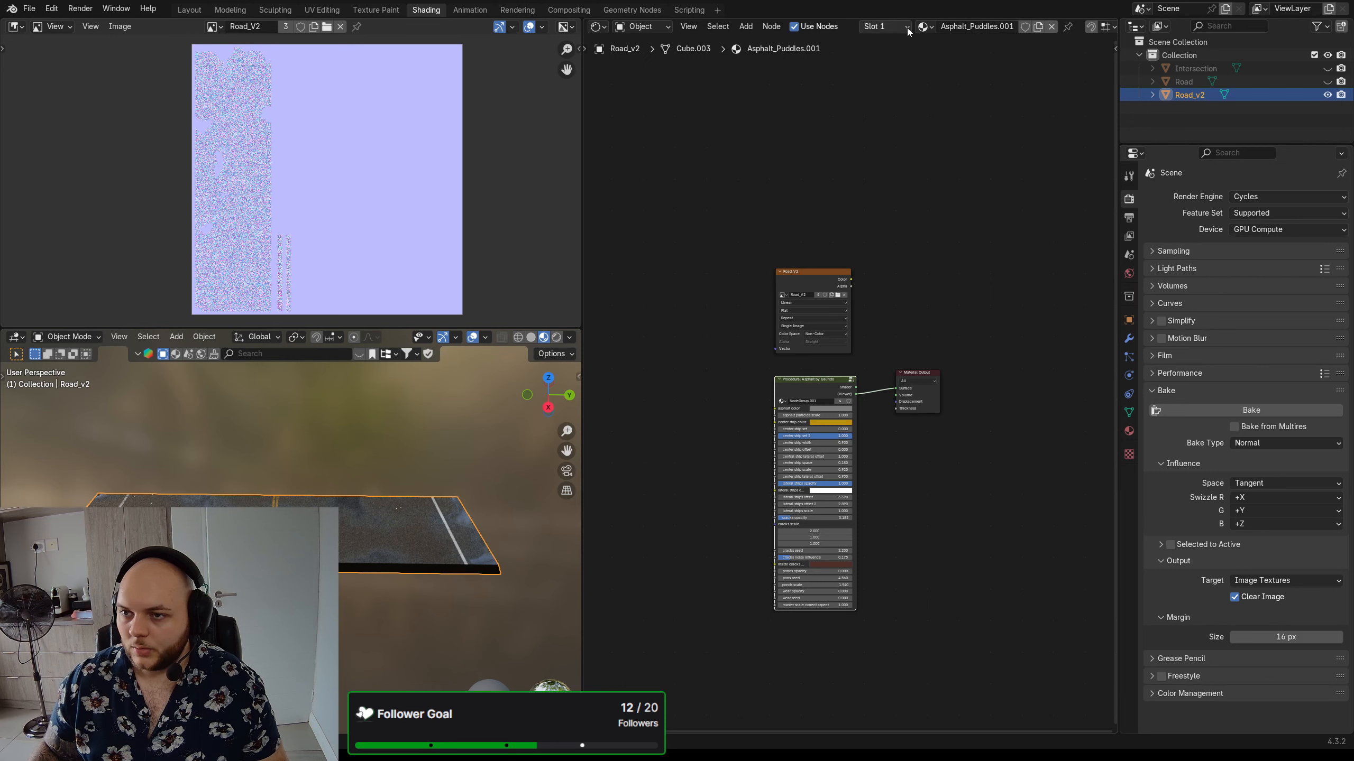
click(925, 27)
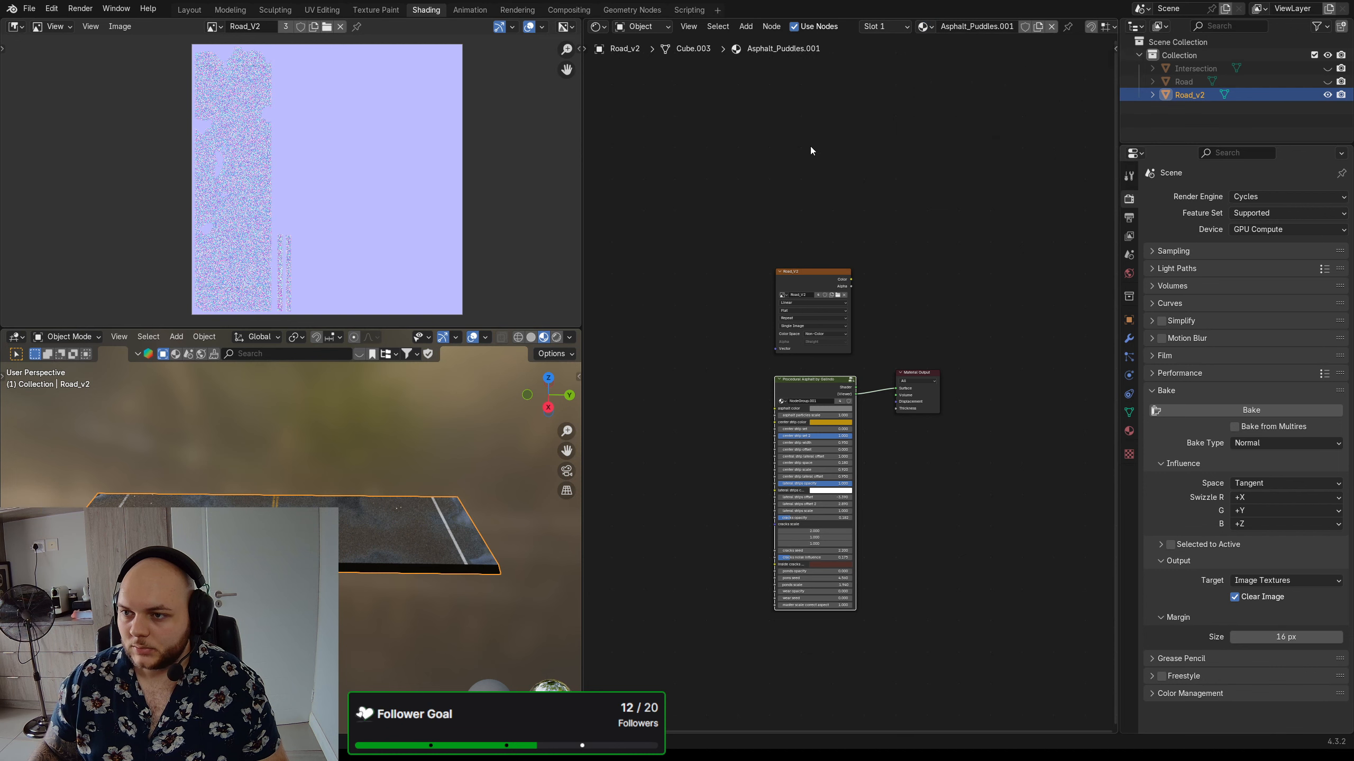
click(1050, 27)
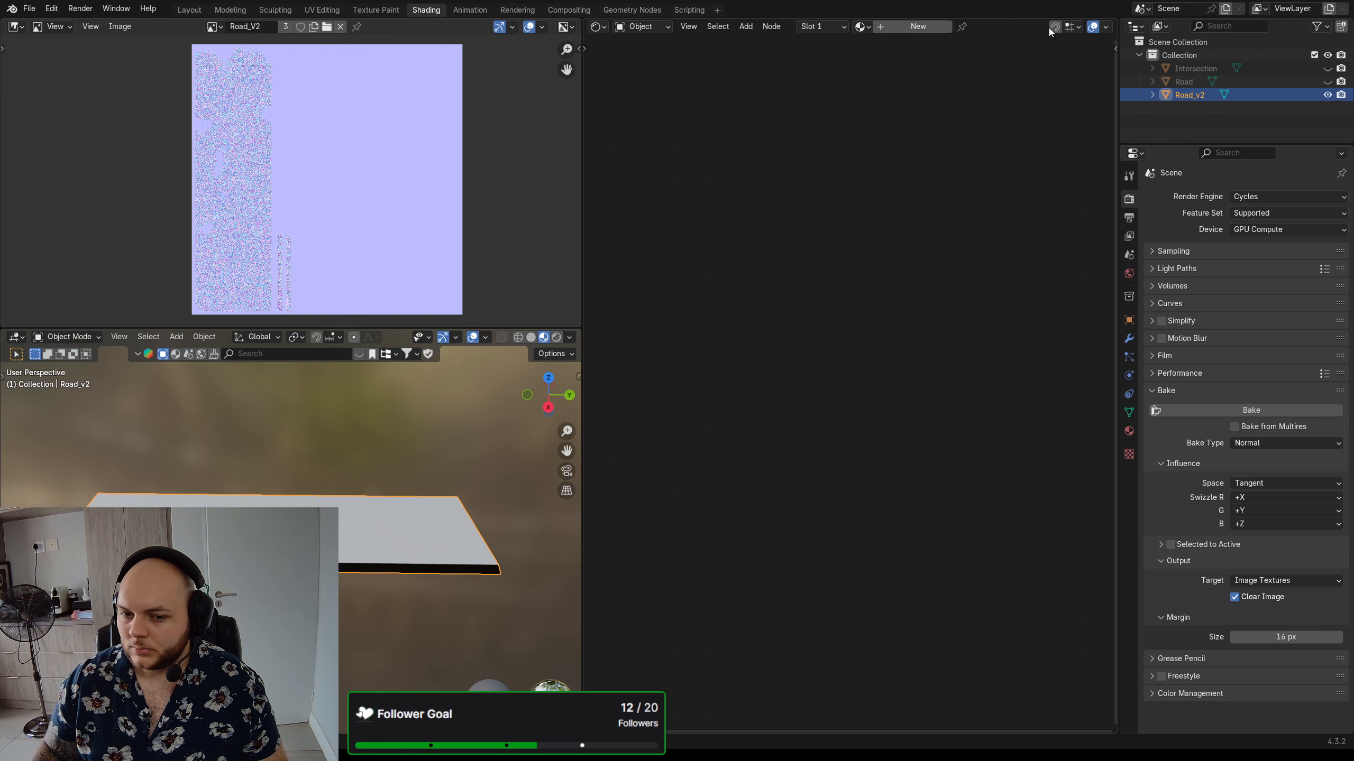
- Create a new material in Road_v2's empty first slot and start adding a node to it
click(915, 28)
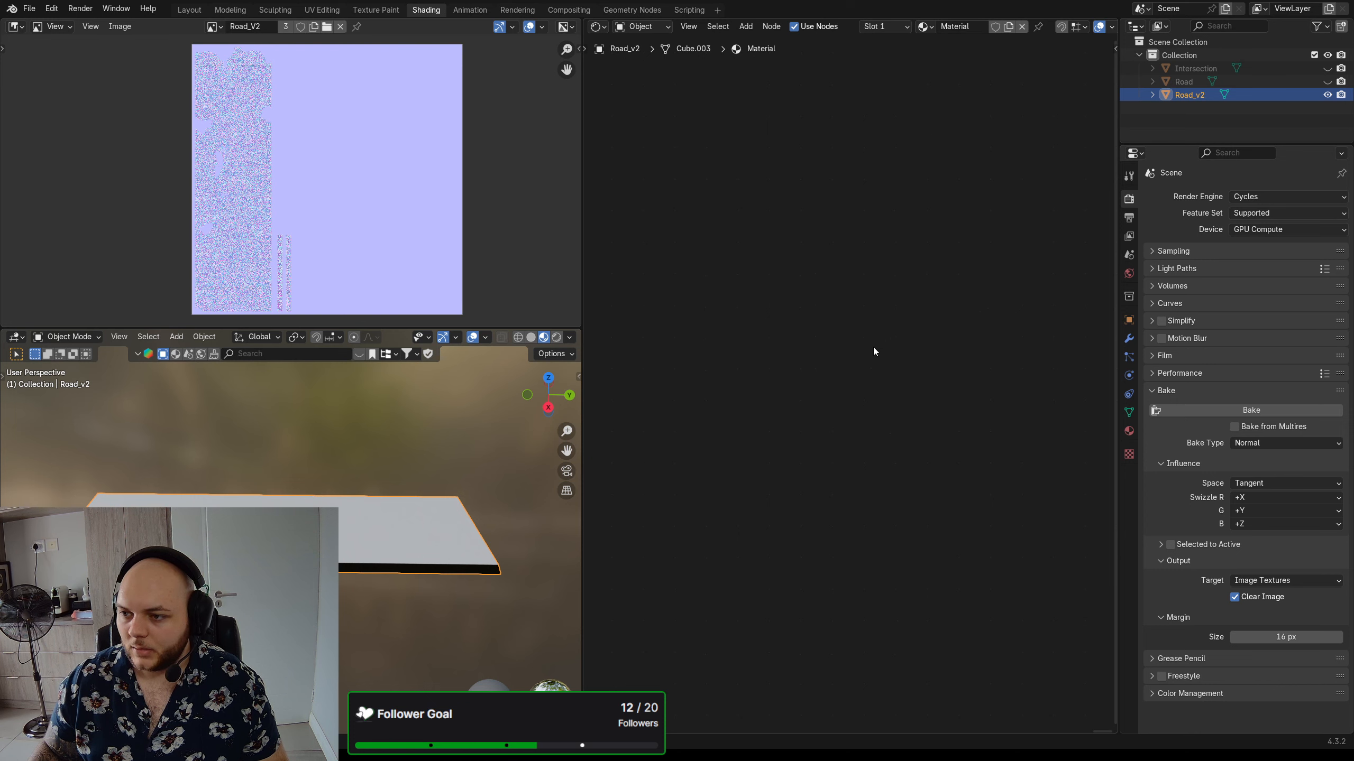
click(829, 313)
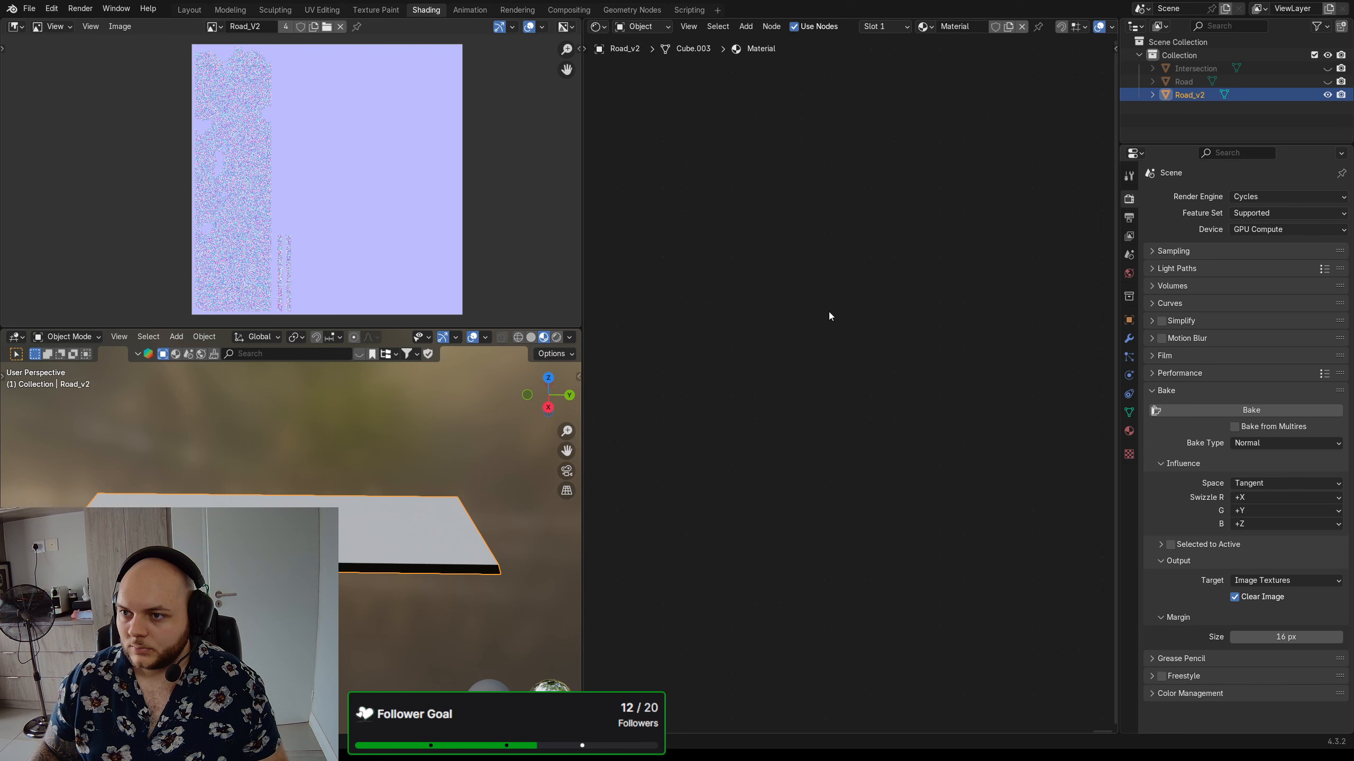
key(shift+a)
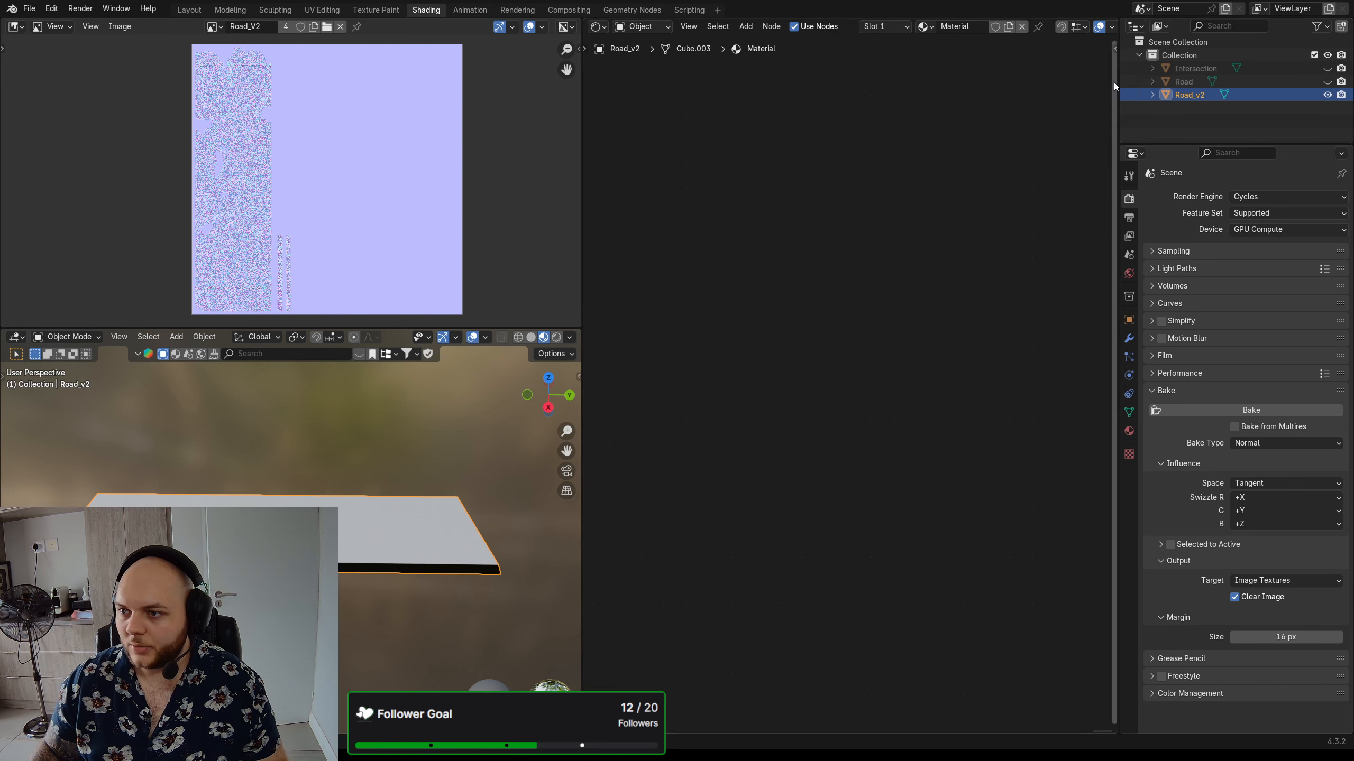
- Assign the existing Baked Road material to Road_v2's first slot and select all of its nodes
click(928, 26)
click(961, 135)
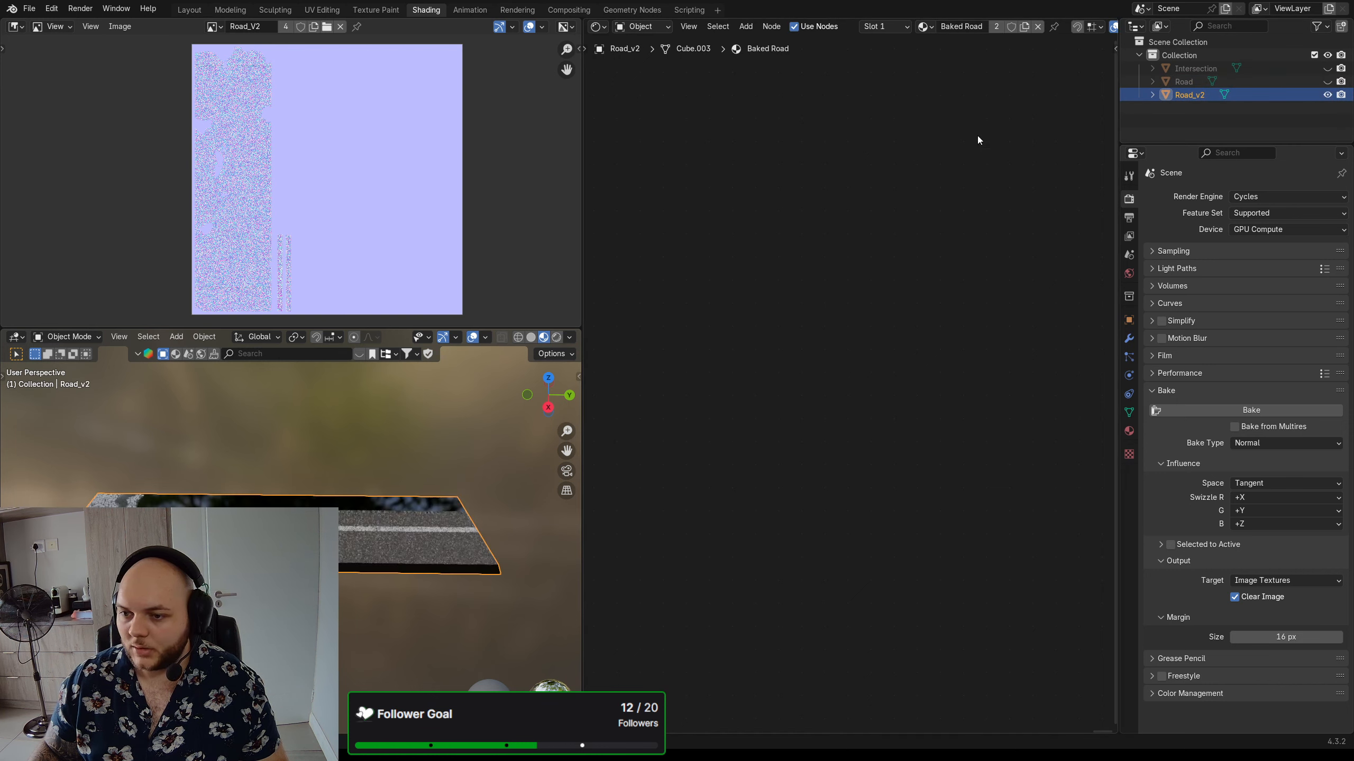
scroll(840, 291, down, 4)
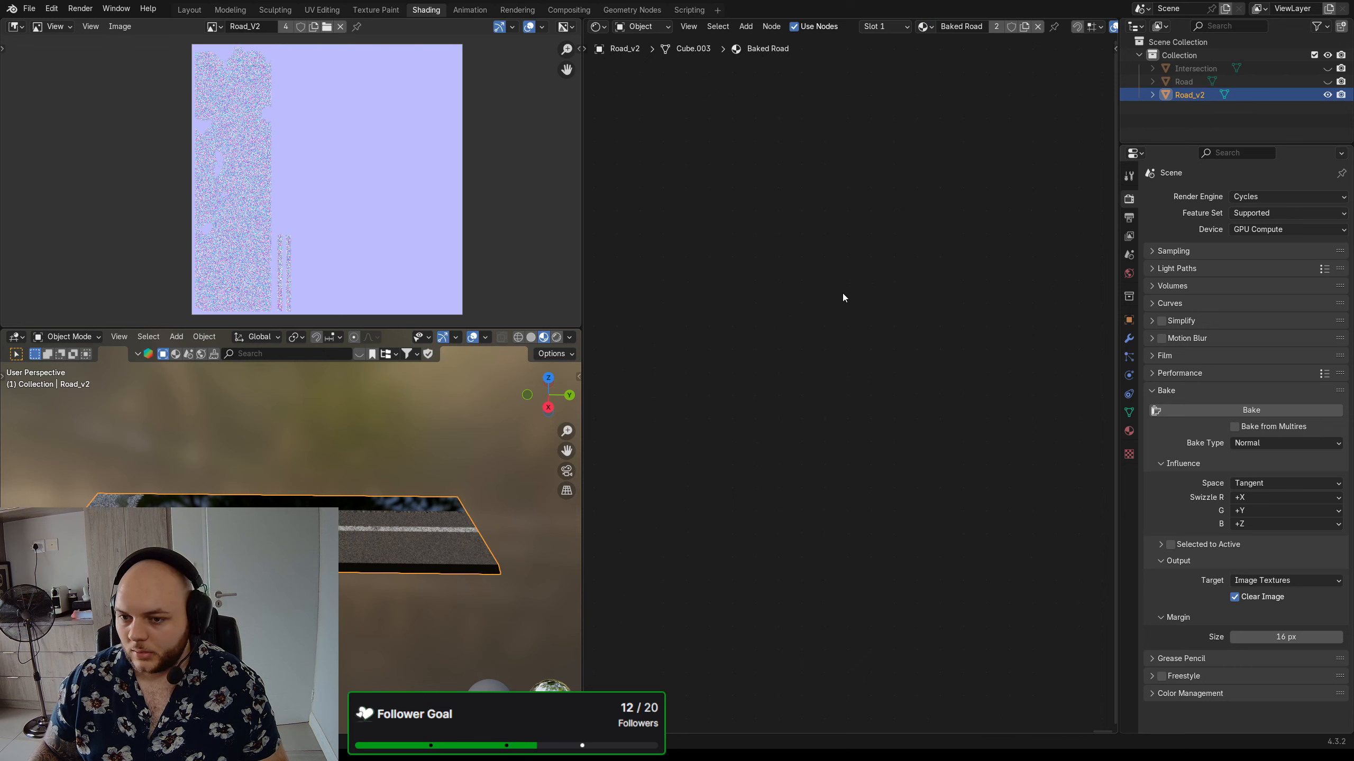
middle_drag(711, 325, 891, 315)
scroll(802, 332, up, 5)
middle_drag(801, 301, 875, 295)
scroll(874, 293, up, 7)
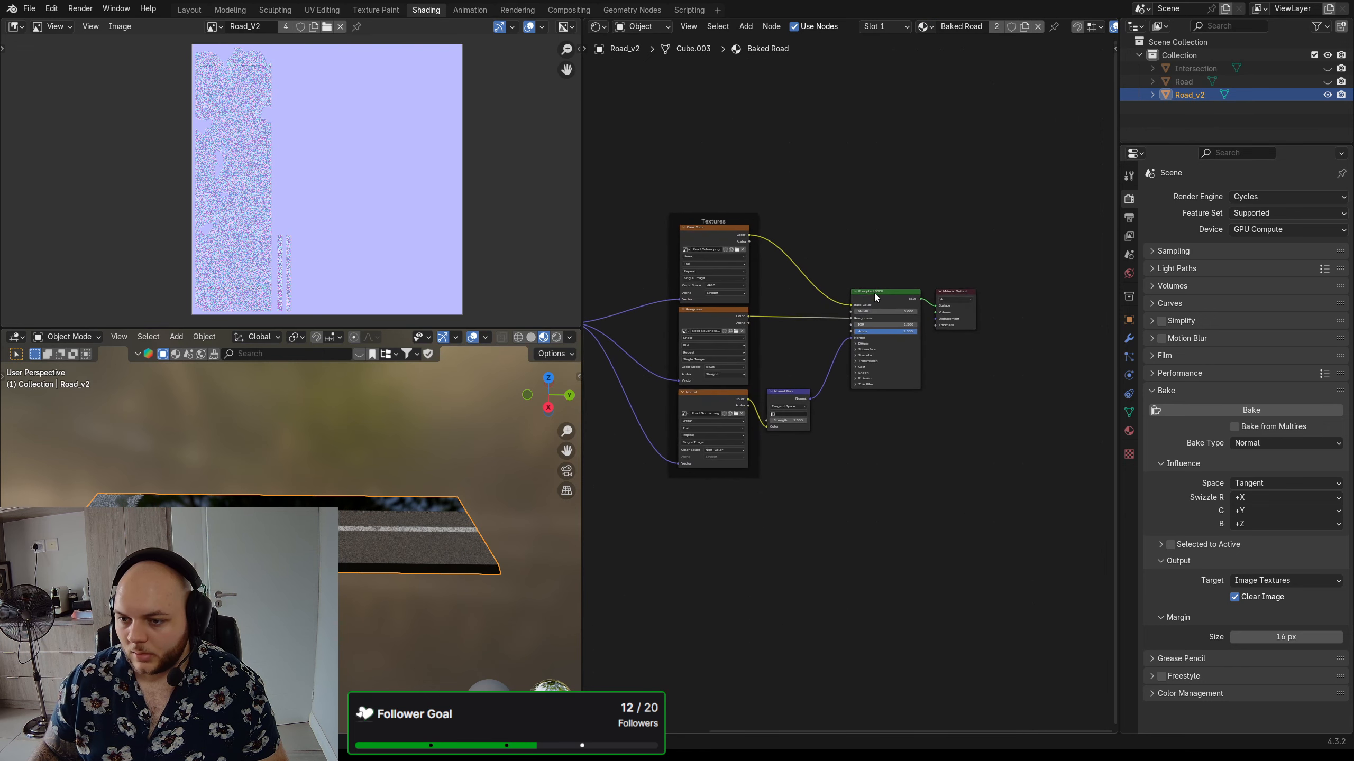
middle_drag(849, 237, 942, 214)
scroll(922, 224, down, 2)
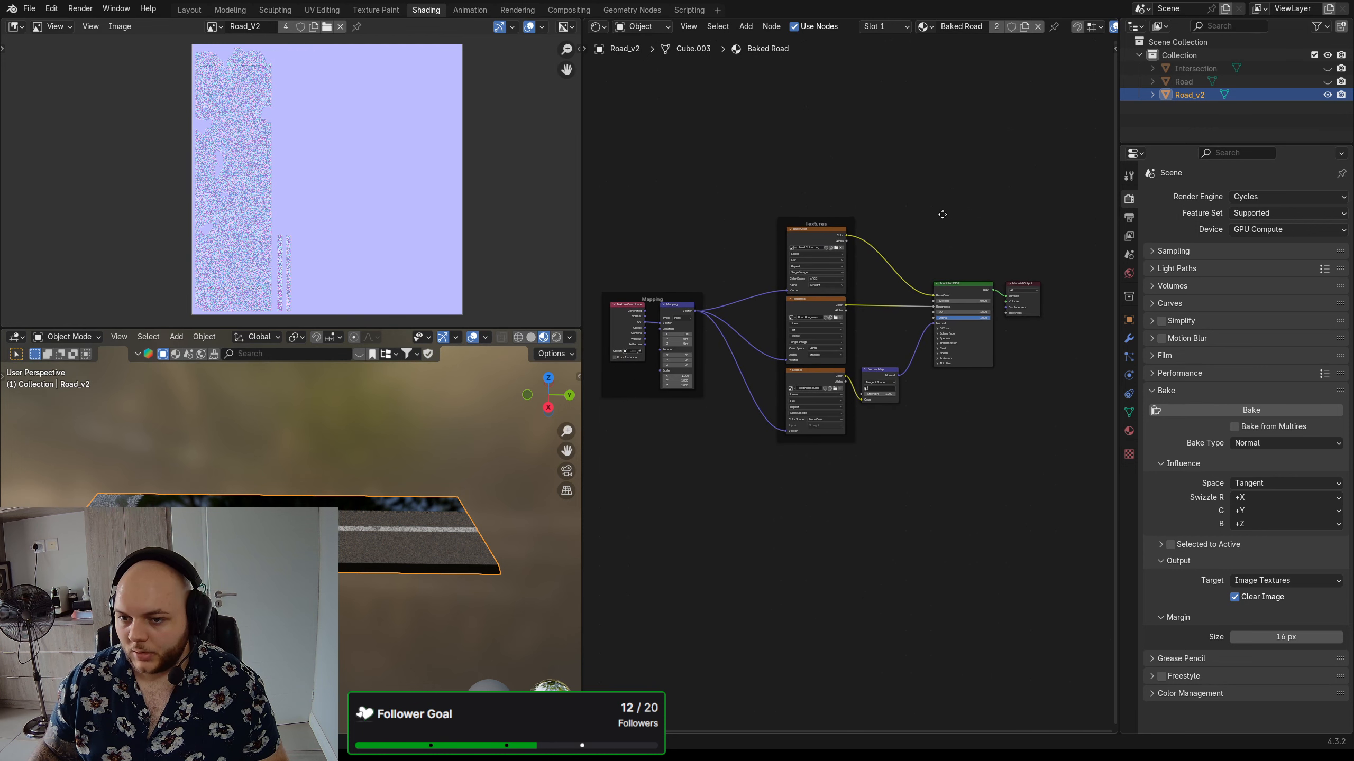
drag(1053, 243, 601, 464)
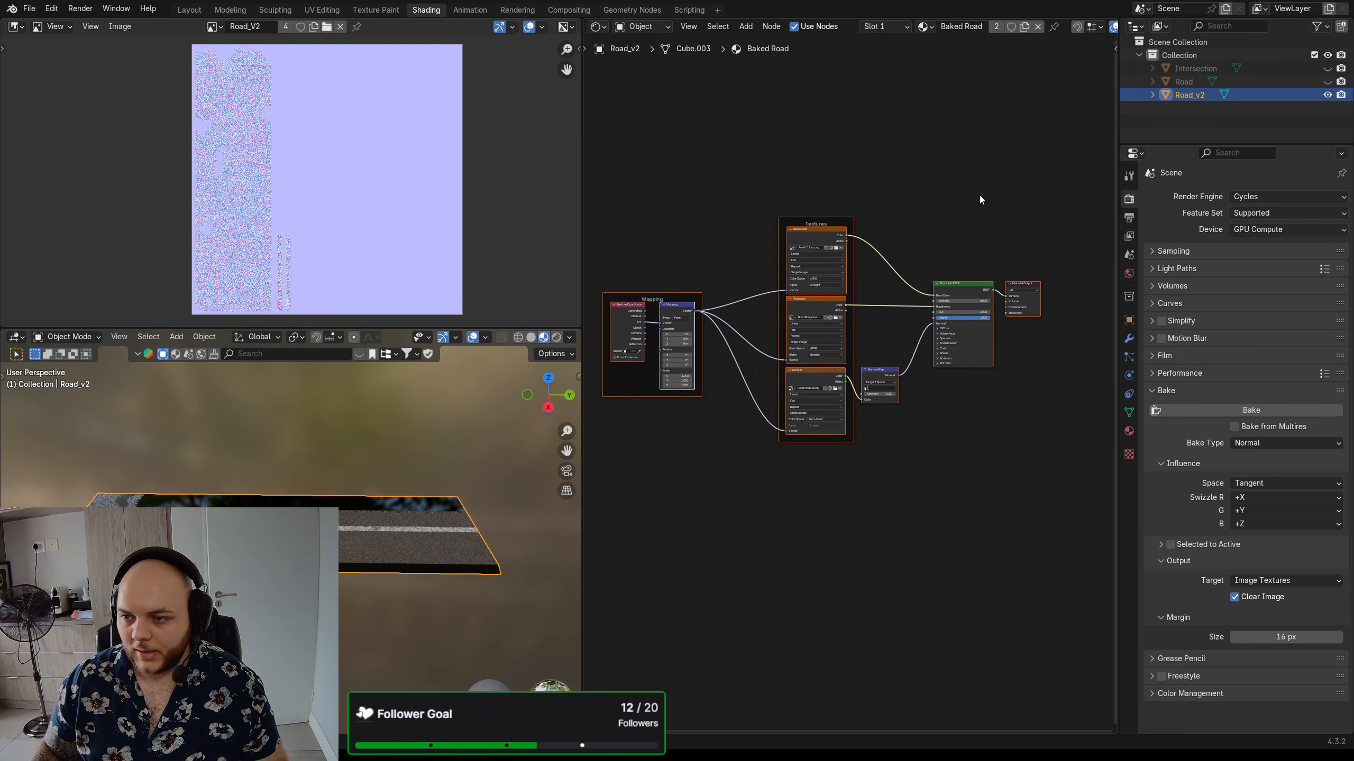
- Duplicate the Baked Road material, rename the copy Baked Road_V2, and deselect the nodes
click(1025, 25)
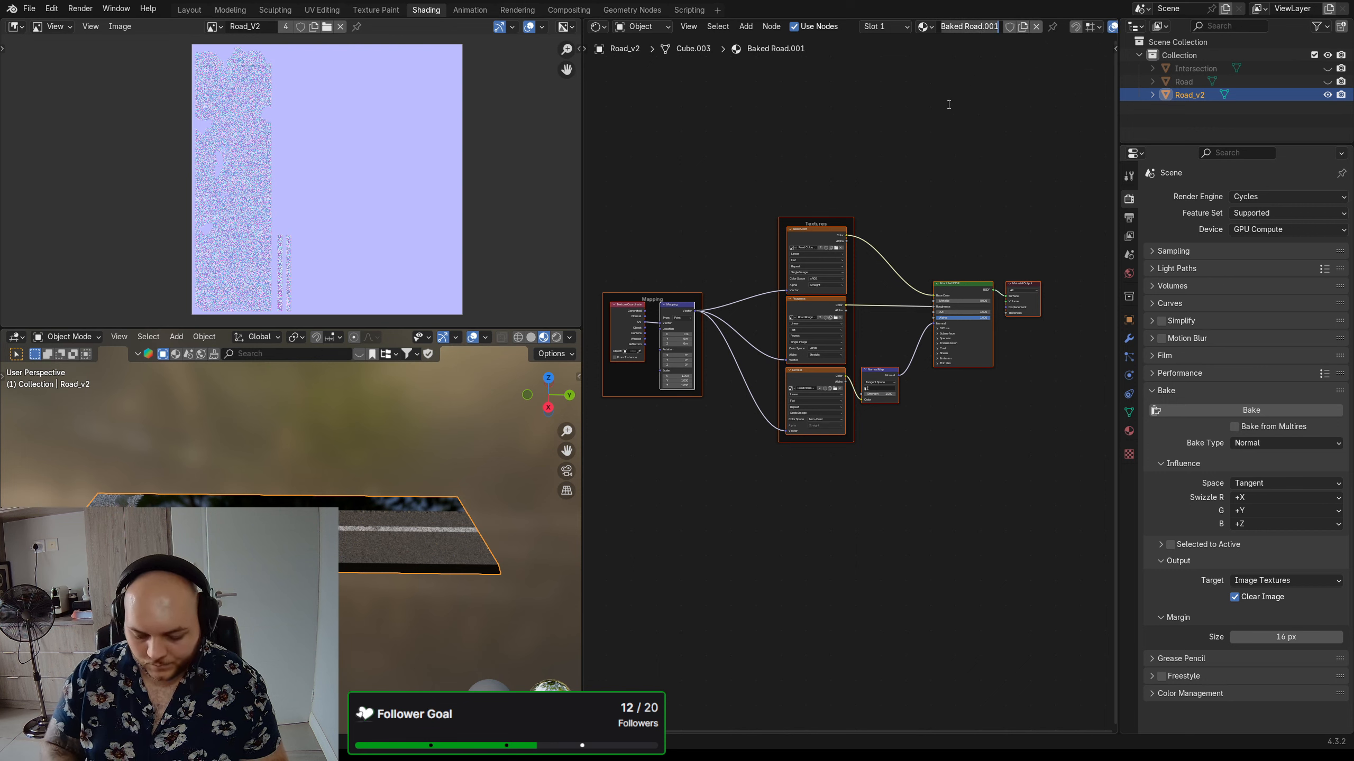
key(BackSpace)
key(BackSpace)
key(BackSpace)
key(BackSpace)
key(BackSpace)
key(BackSpace)
key(BackSpace)
key(BackSpace)
text(Road_V2)
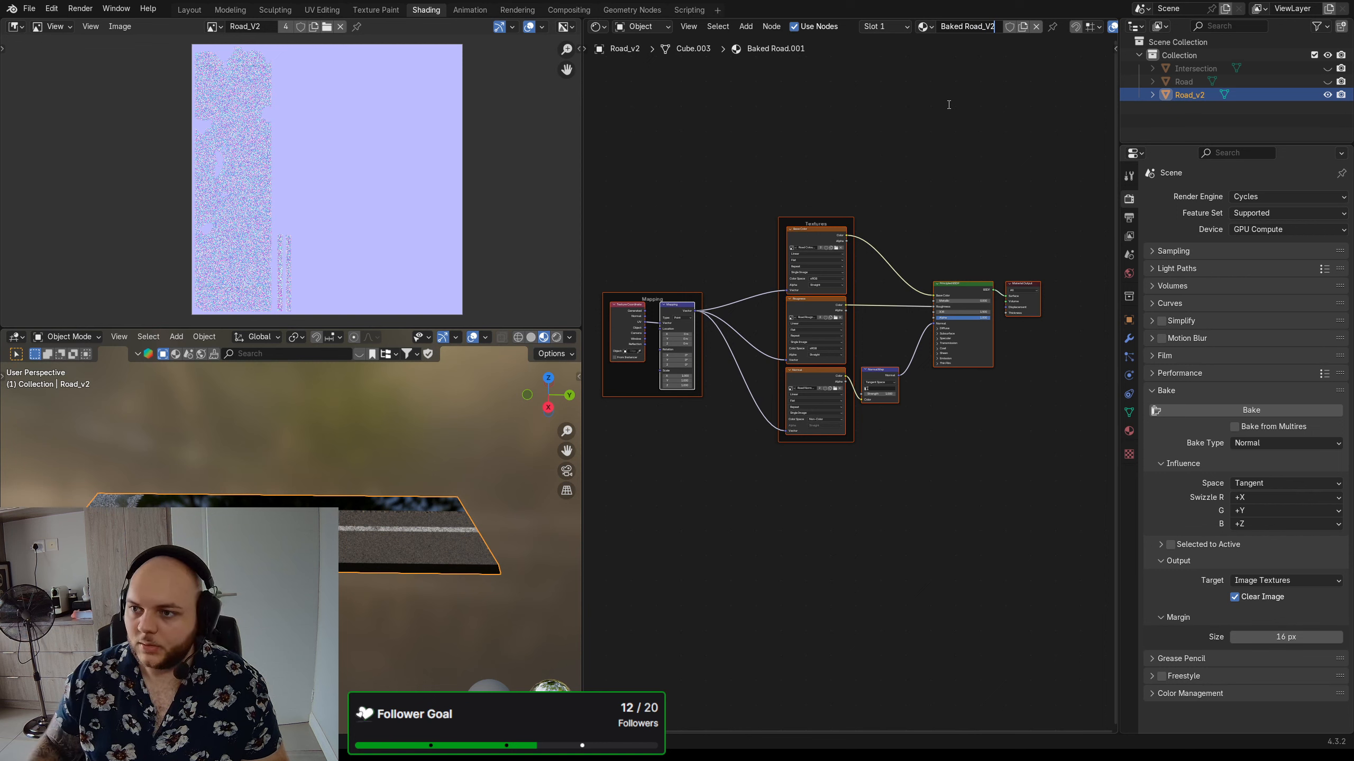
key(Return)
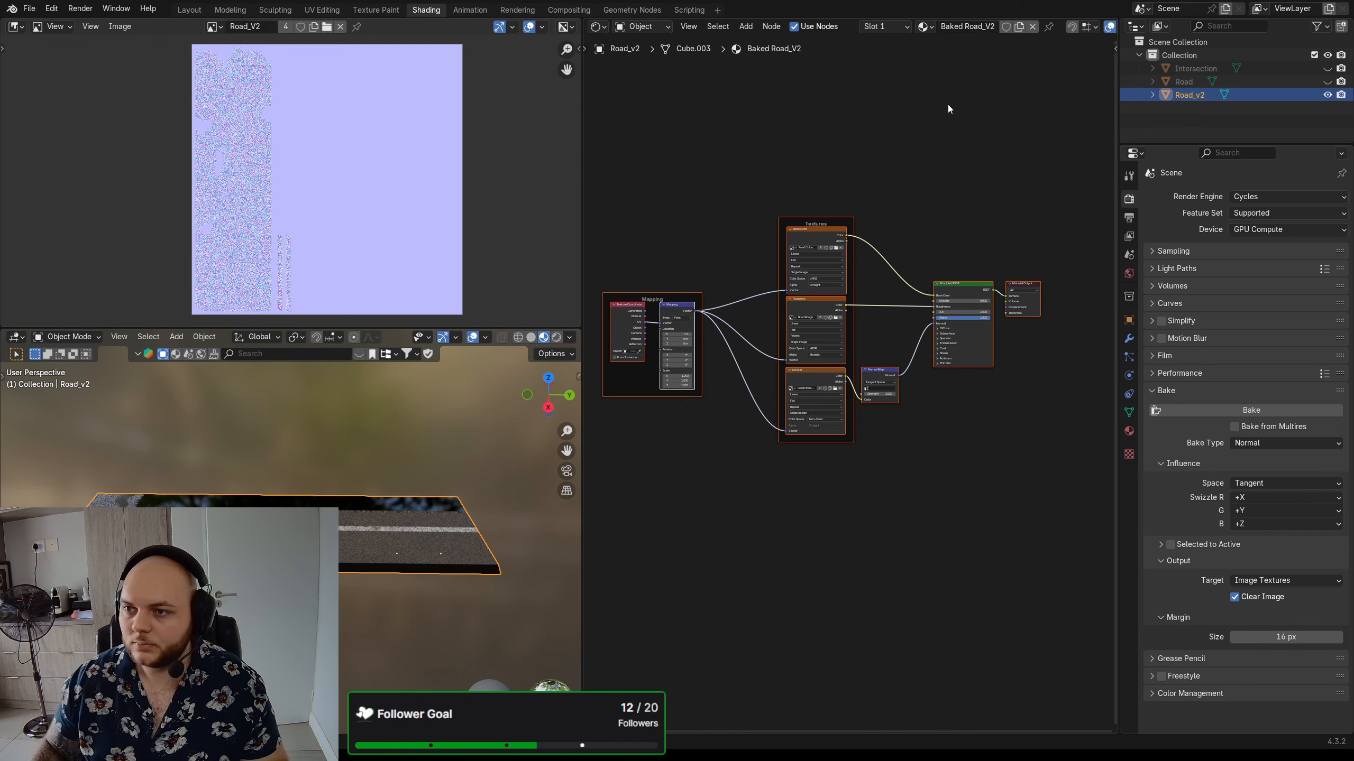
click(911, 225)
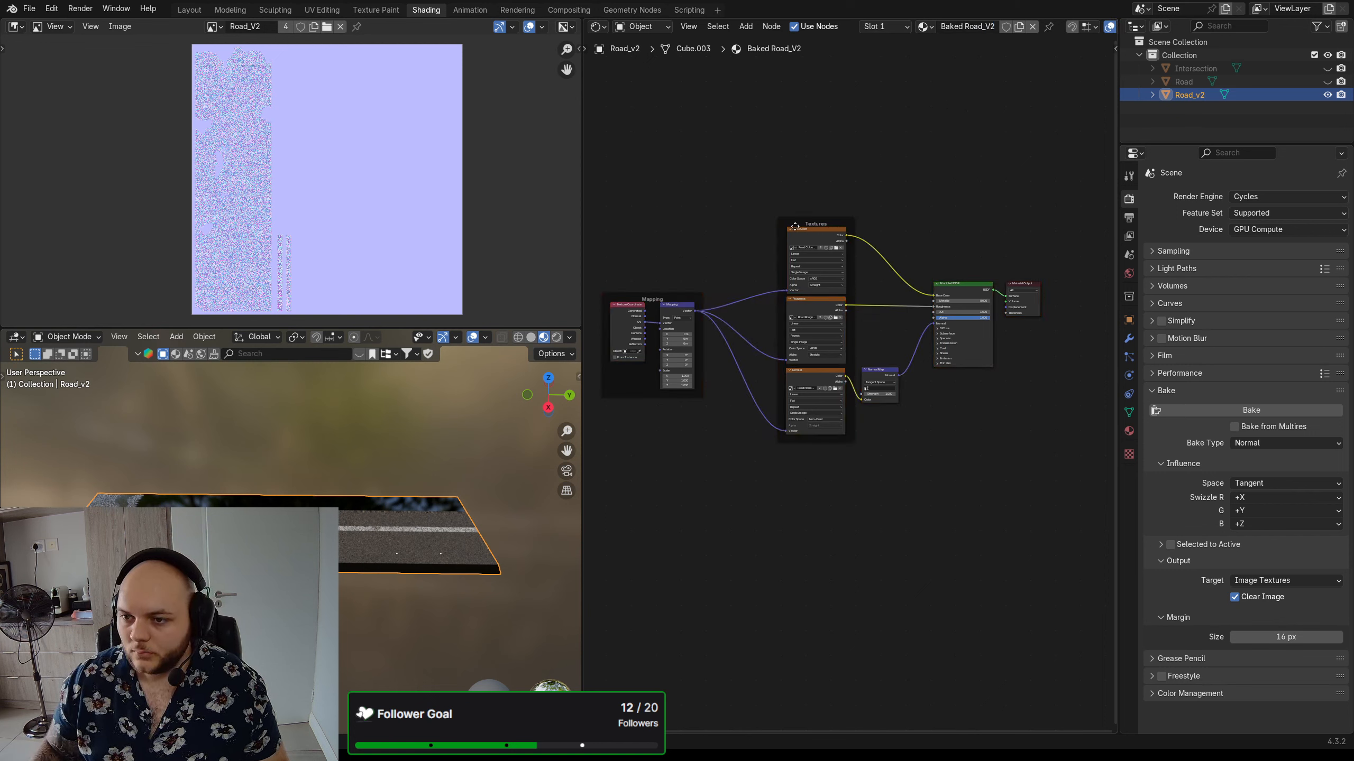
- Swap Asphalt_Puddles into Road_v2's first material slot, and restore Baked Road_V2 there
scroll(747, 235, up, 1)
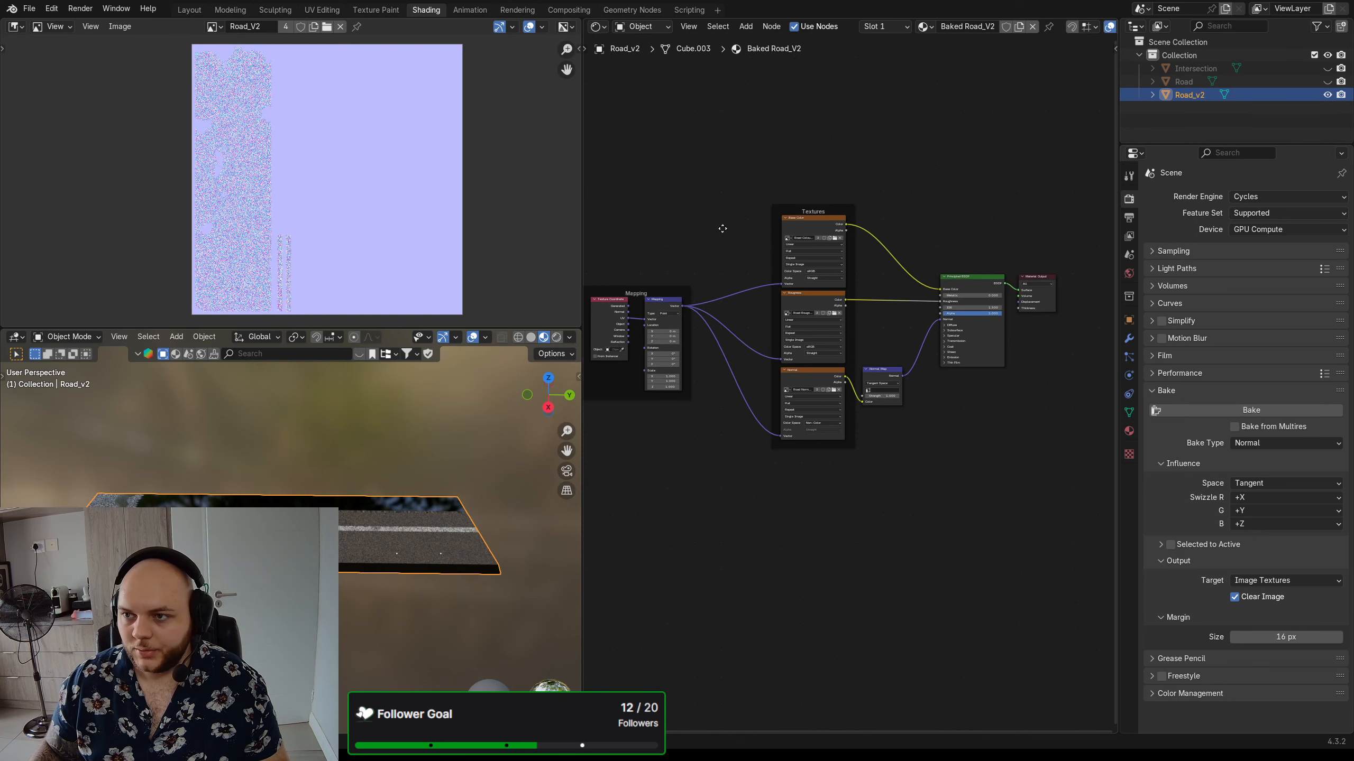
middle_drag(722, 229, 752, 256)
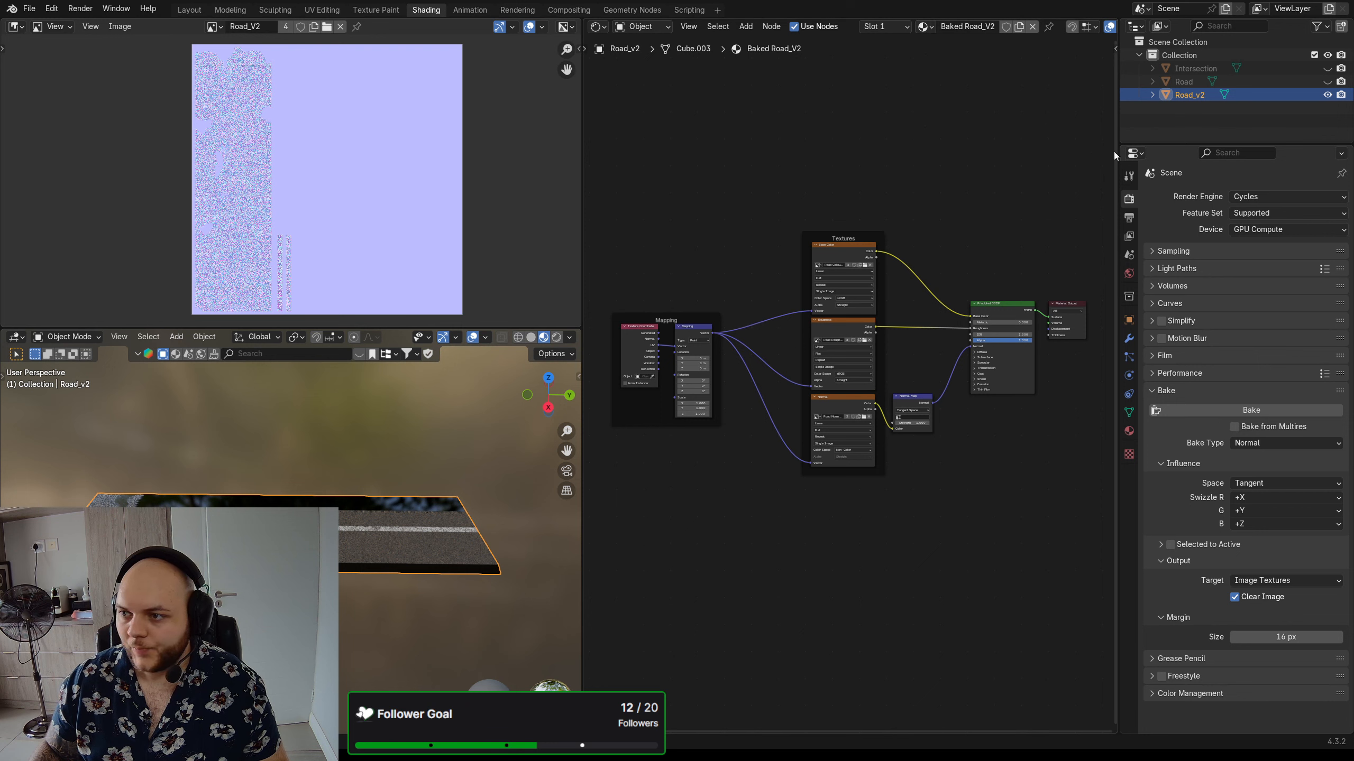
click(1128, 433)
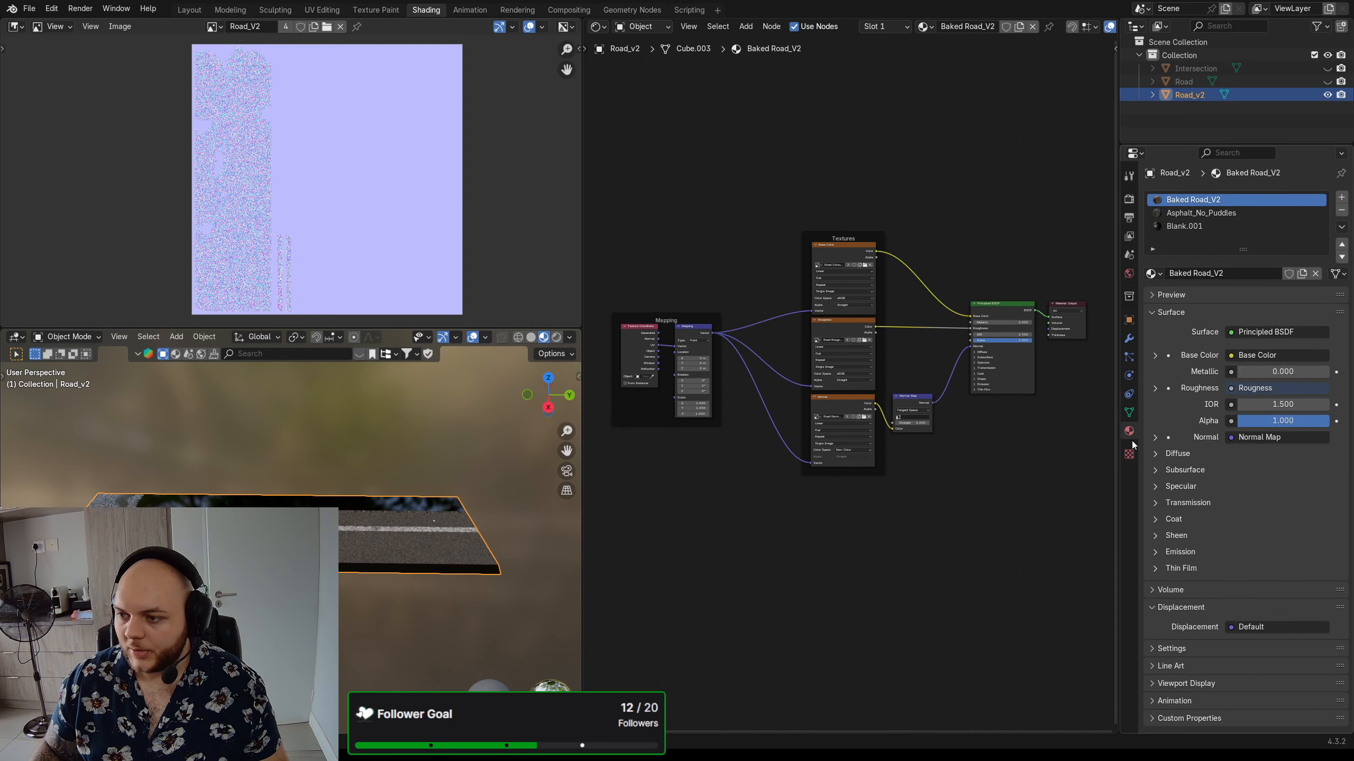
click(1153, 273)
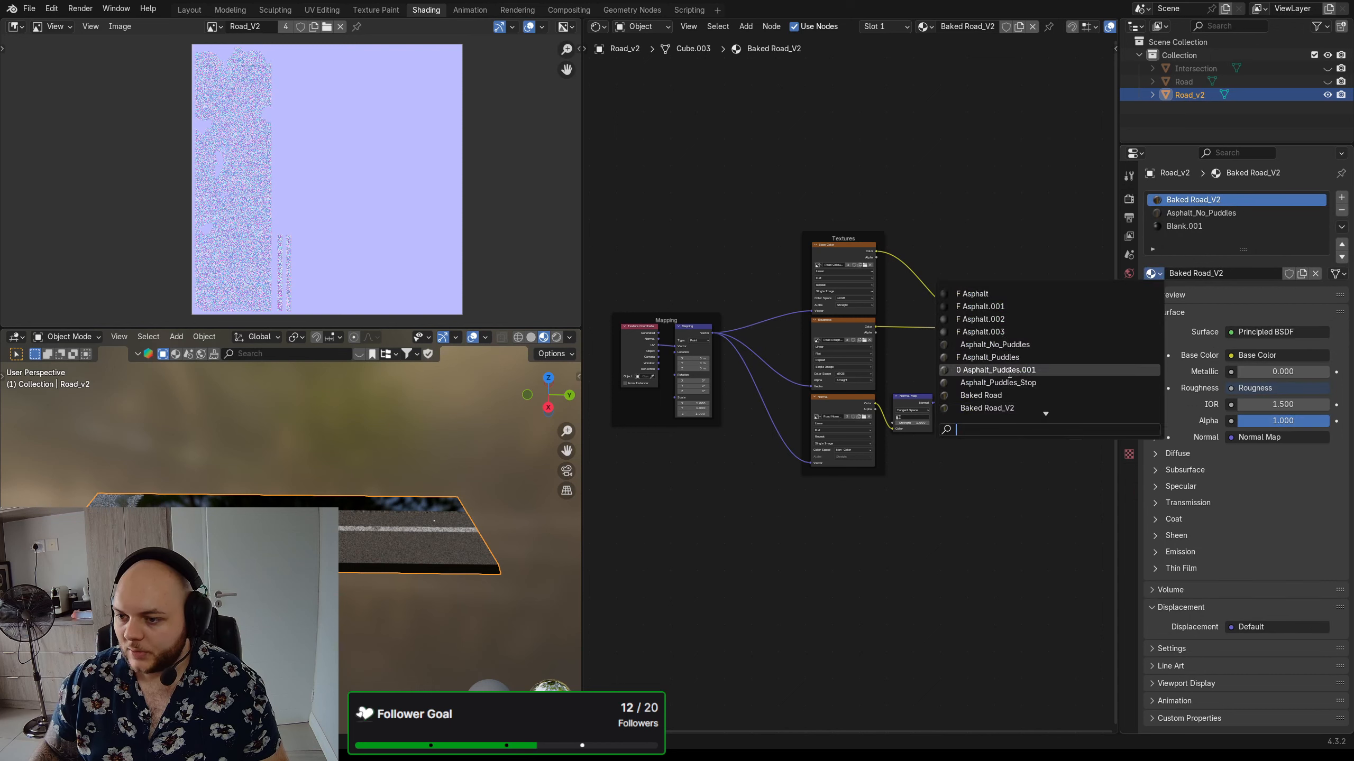
click(1008, 358)
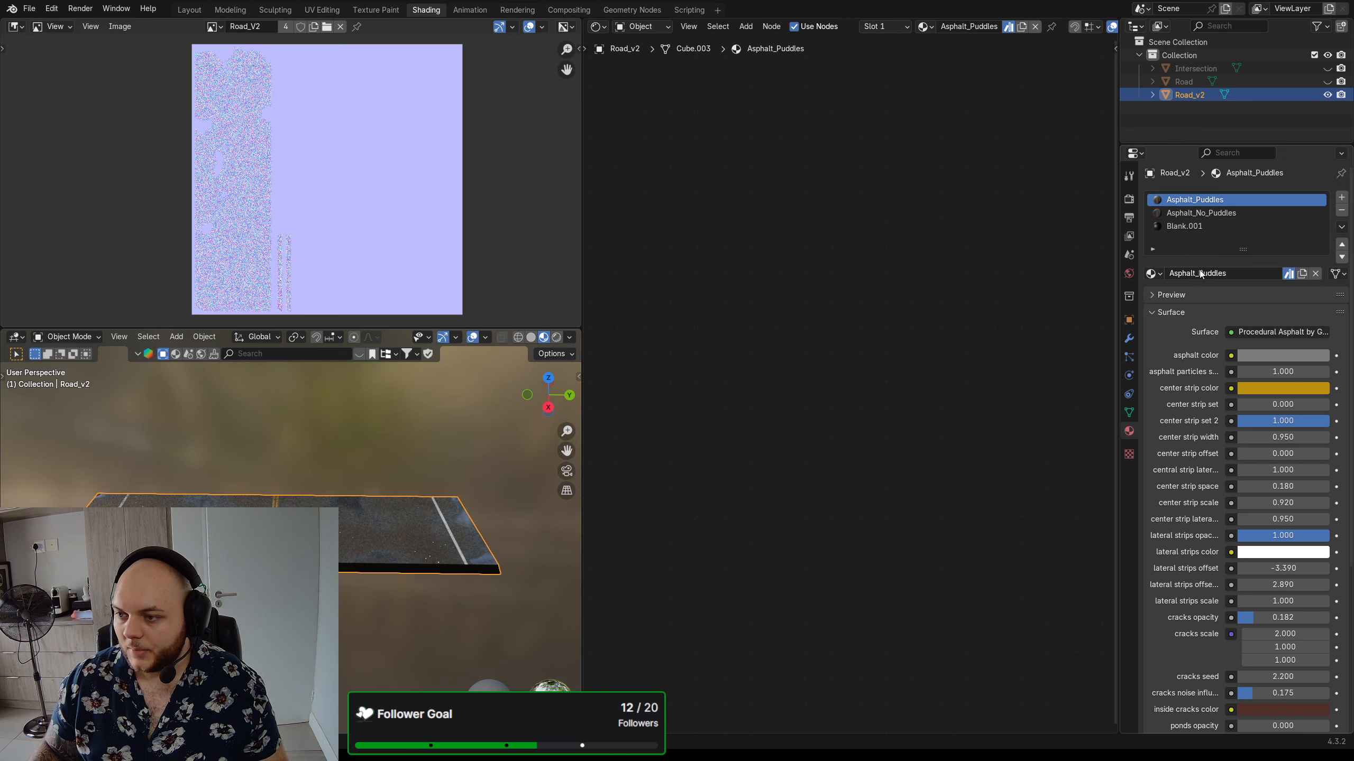
click(1157, 273)
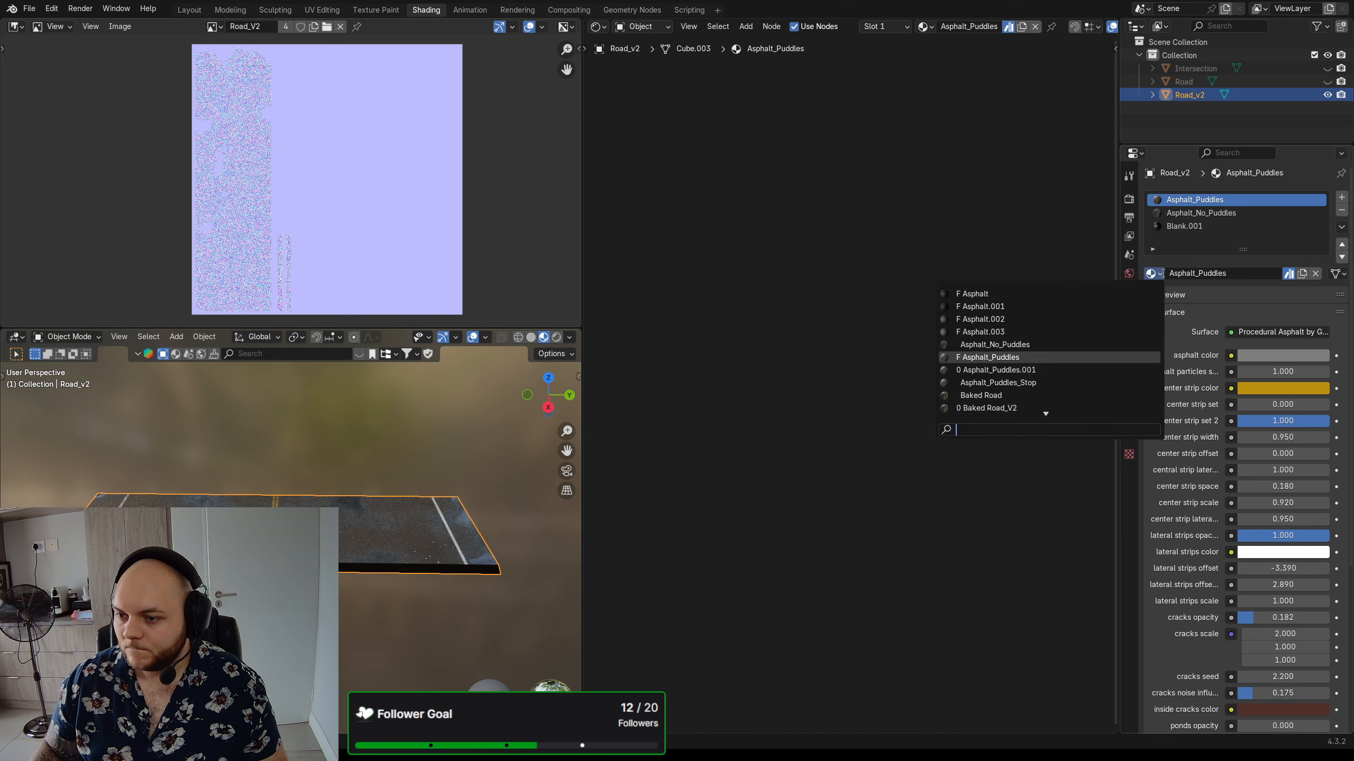
click(990, 408)
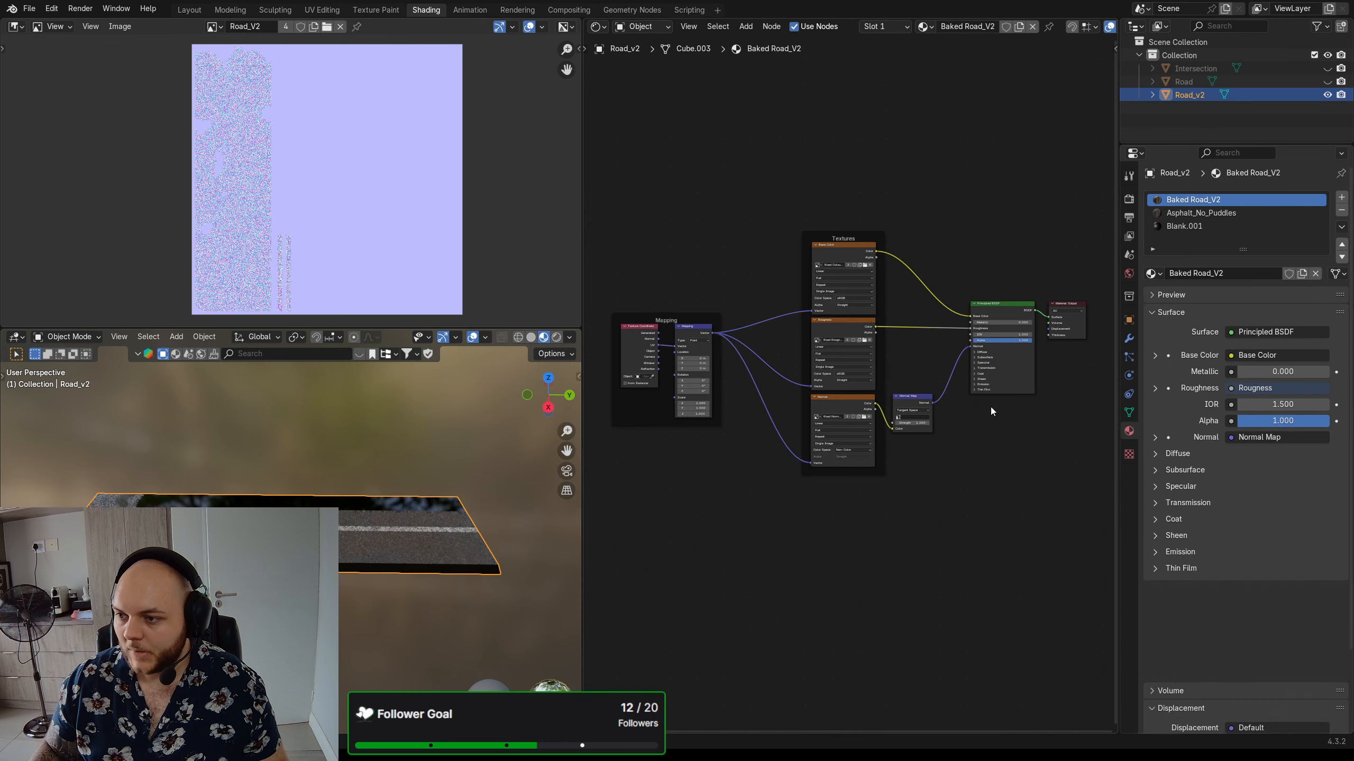
- Replace the Base Color texture image in Baked Road_V2 with the baked Road_V2 colour map
click(1195, 213)
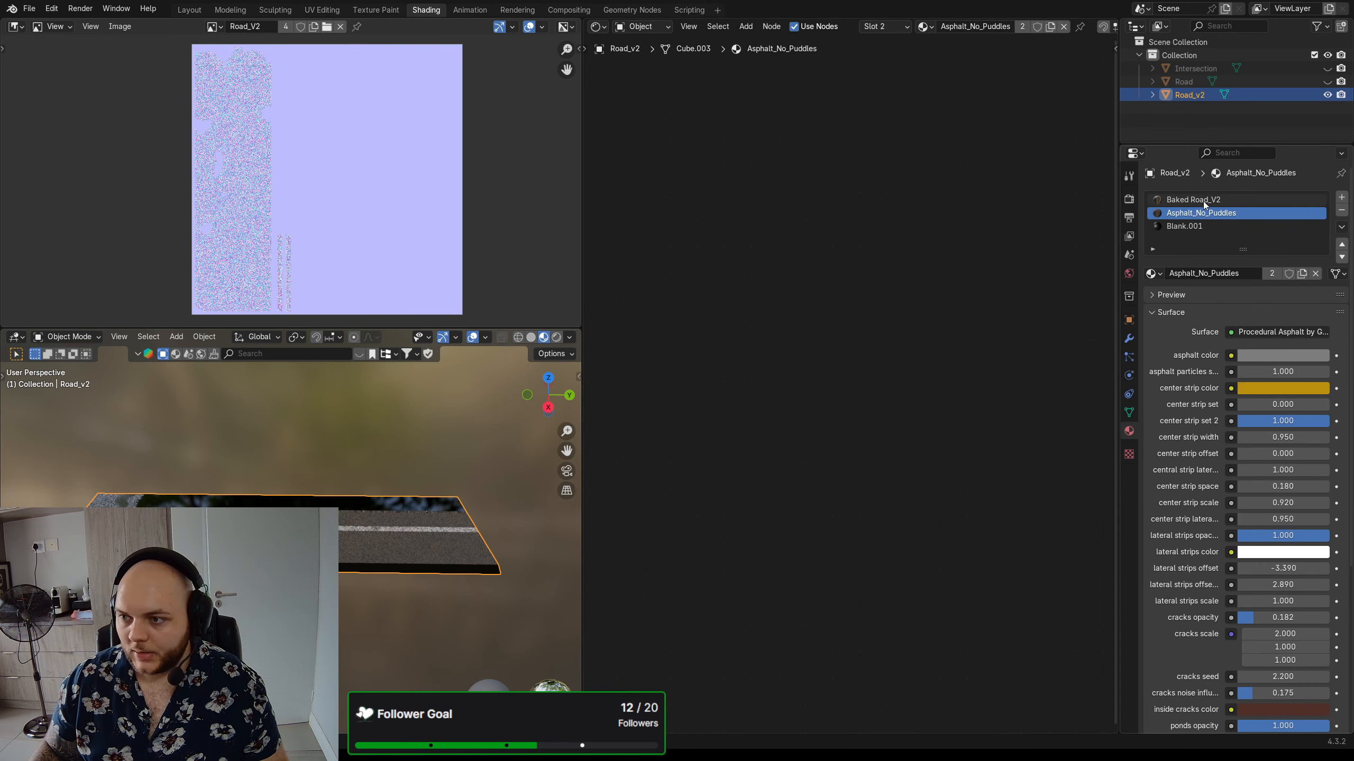
click(1202, 202)
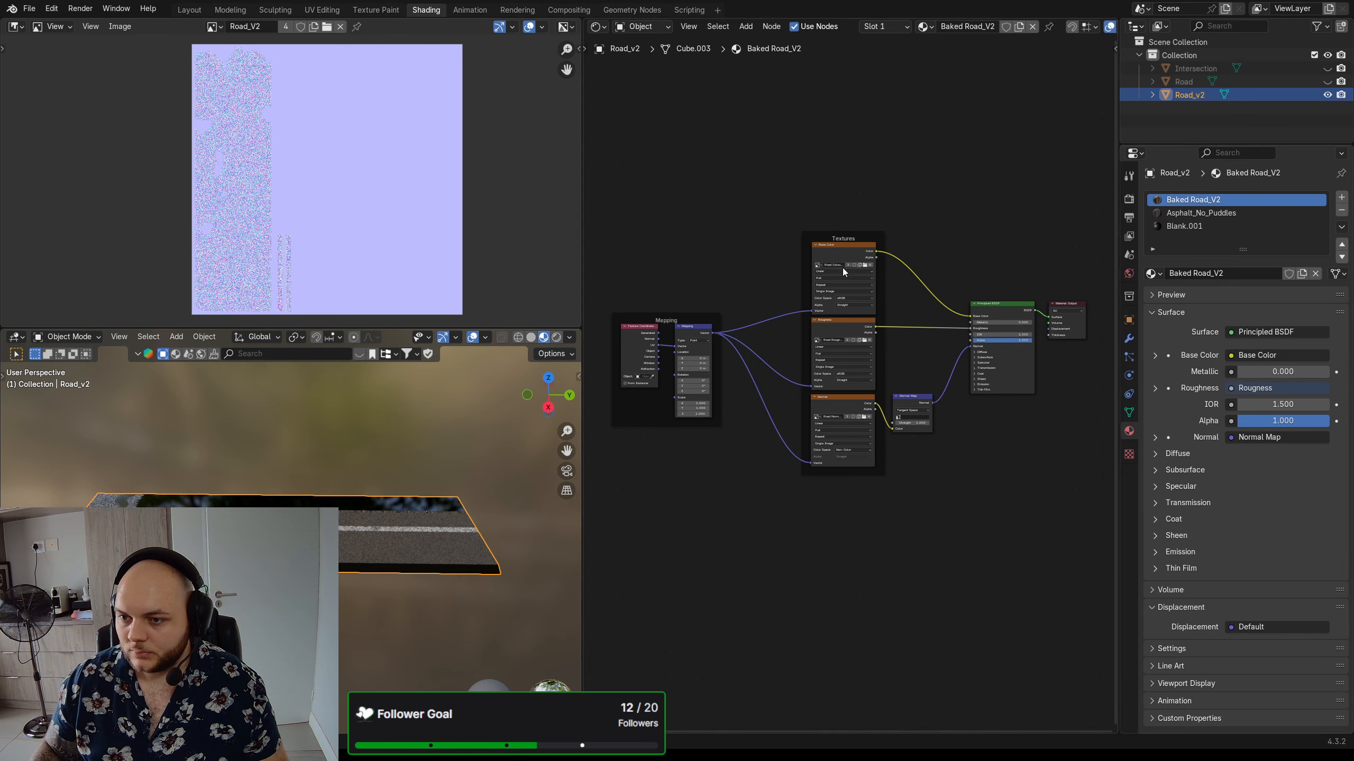
scroll(827, 273, up, 4)
middle_drag(742, 236, 781, 271)
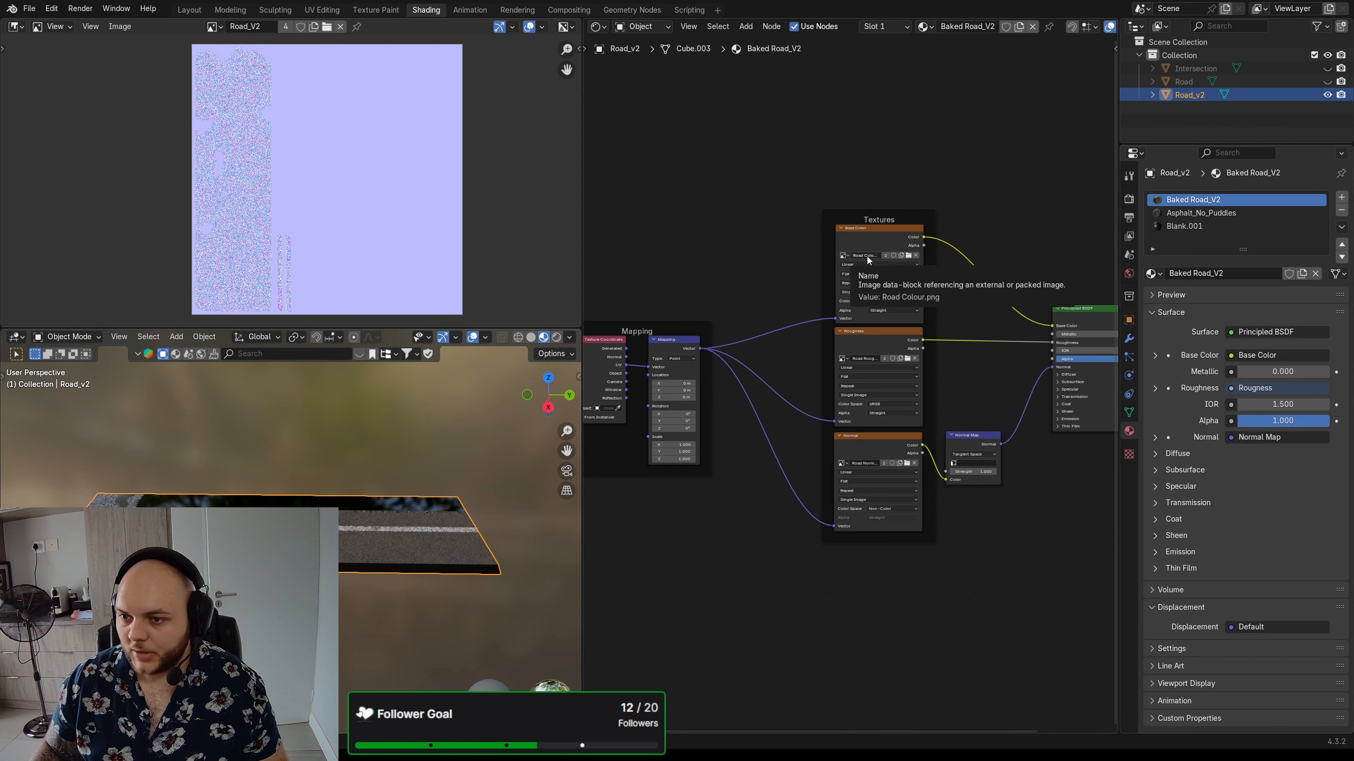
double_click(851, 256)
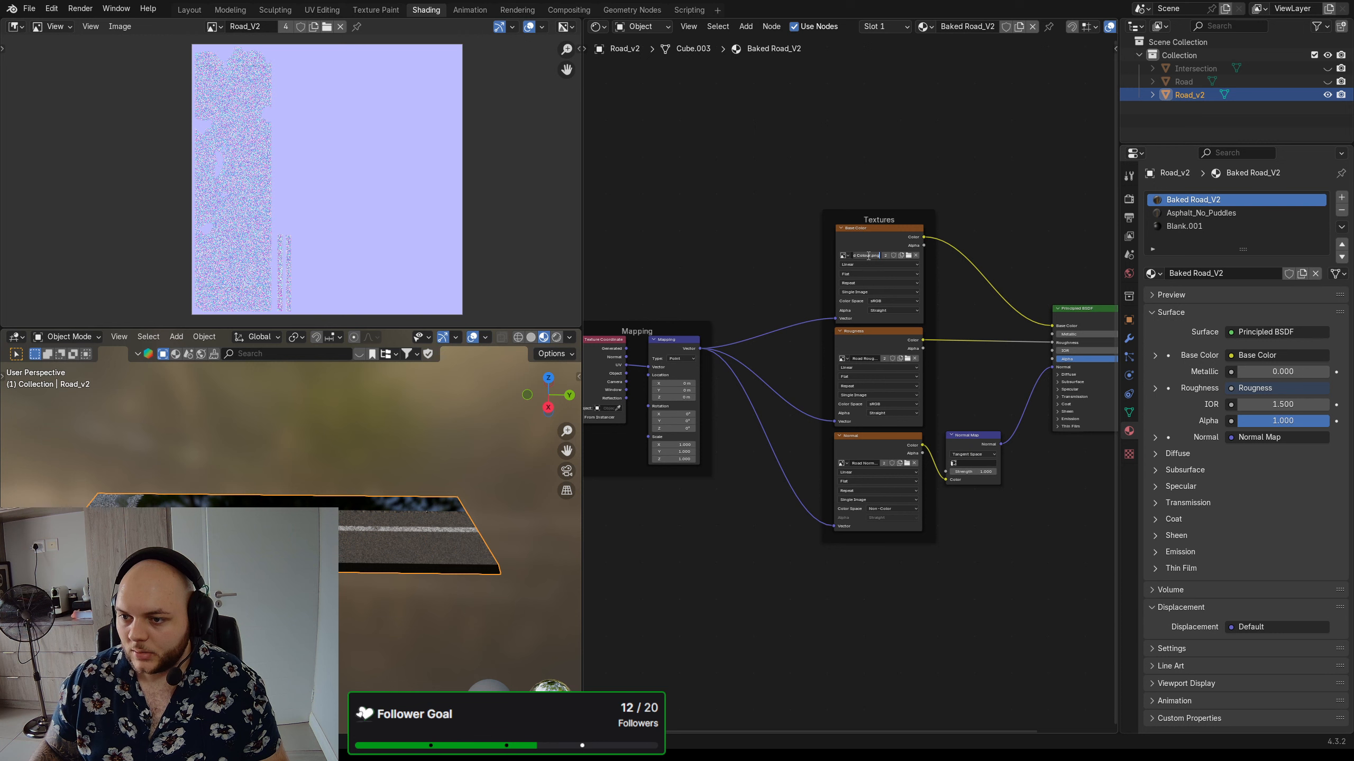
click(868, 256)
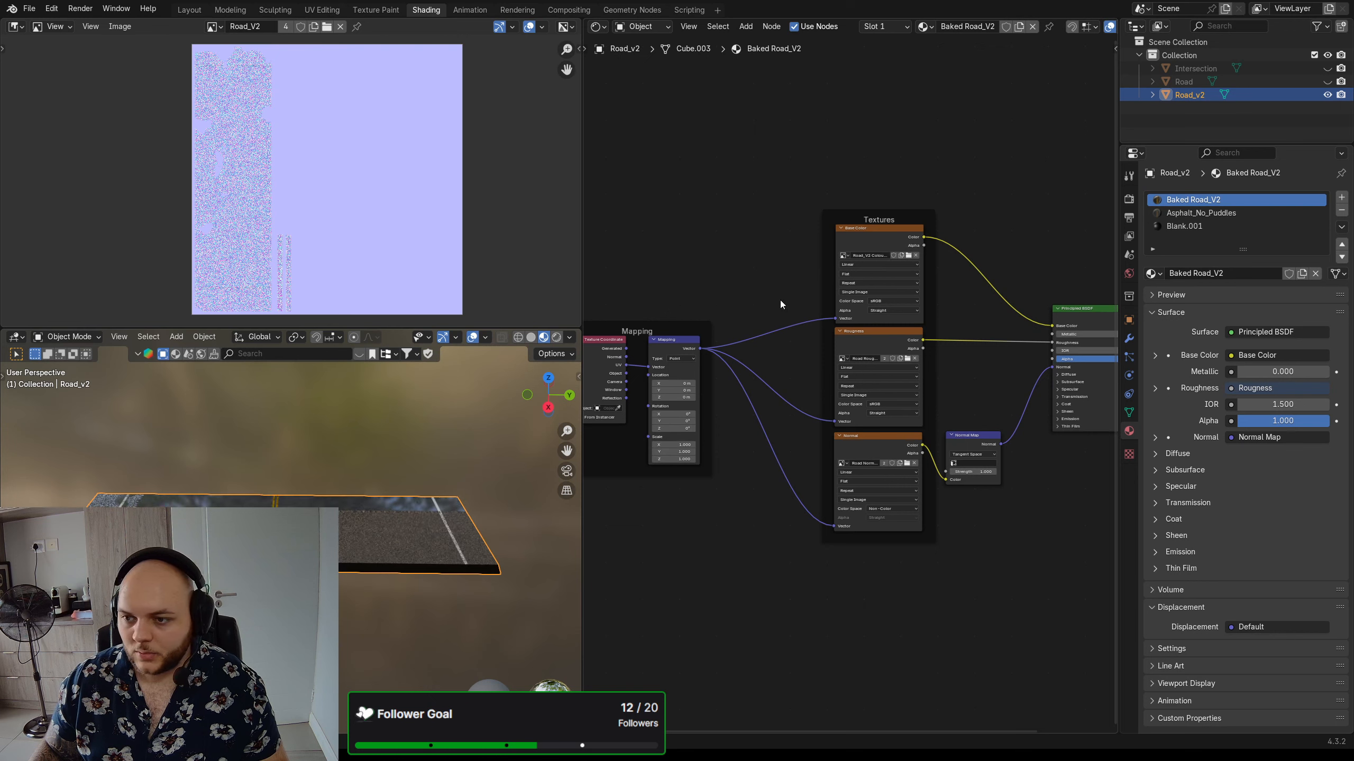
- Load the Road_V2 roughness map into the Roughness texture and Road_V2 into the Normal texture, and save the file
middle_drag(1019, 226, 1004, 213)
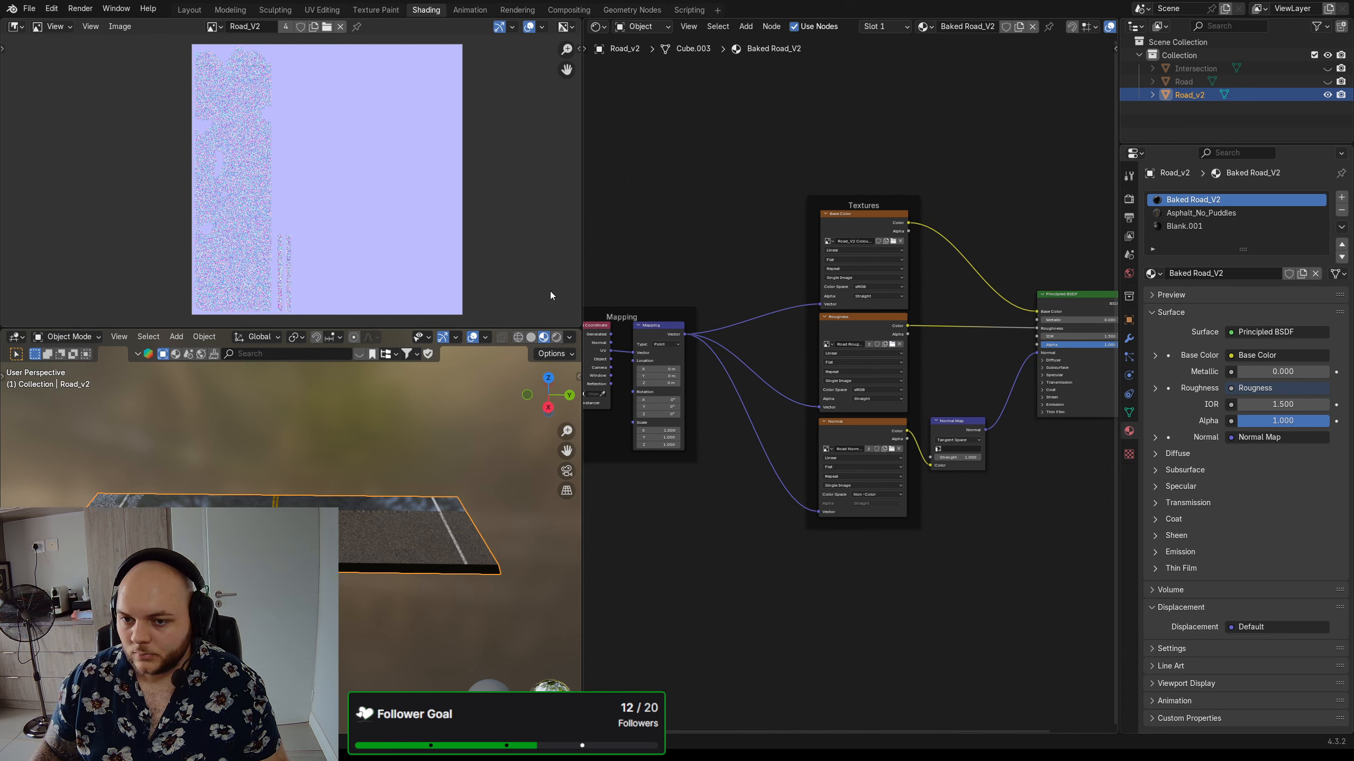
middle_drag(1015, 239, 964, 220)
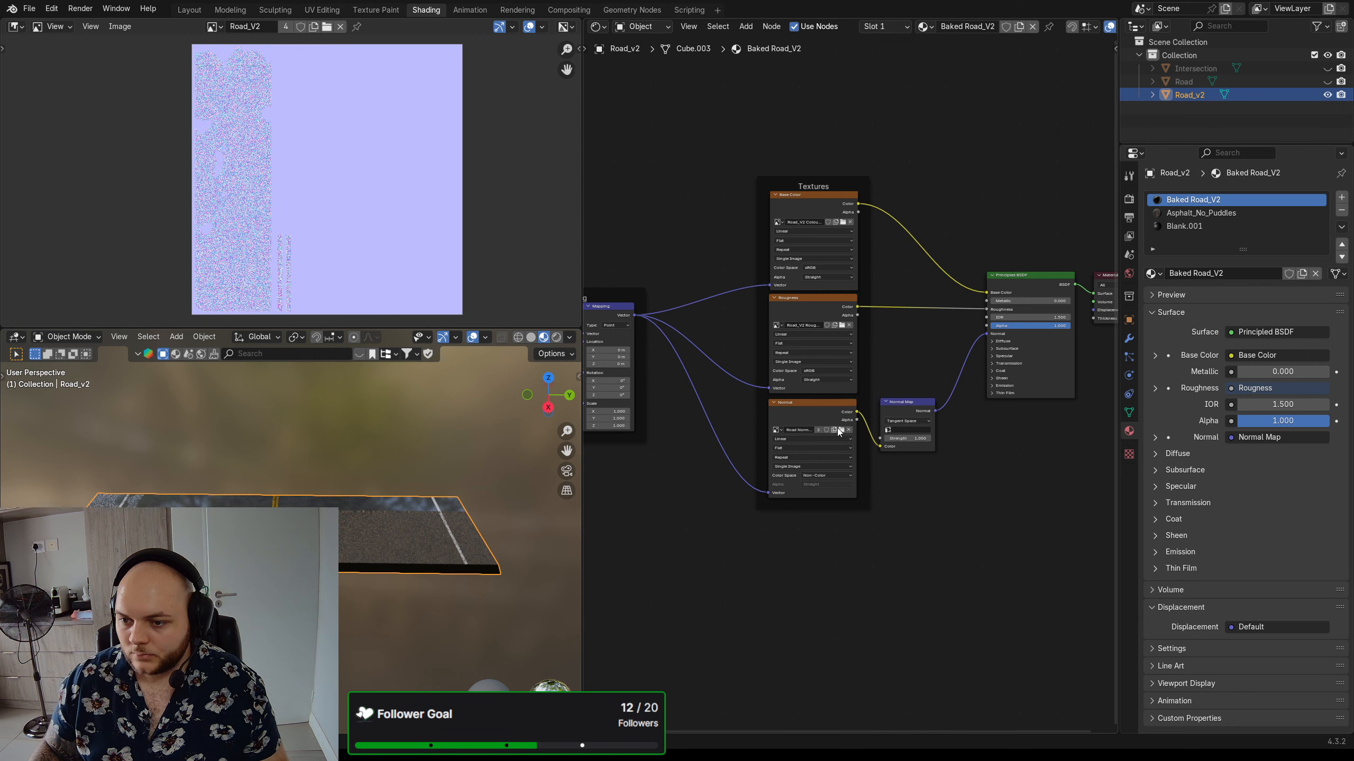
double_click(576, 301)
mouse_move(725, 244)
middle_down()
mouse_move(755, 245)
mouse_move(720, 235)
mouse_move(731, 244)
middle_up()
middle_drag(455, 558, 331, 518)
middle_drag(958, 196, 947, 184)
key(ctrl+s)
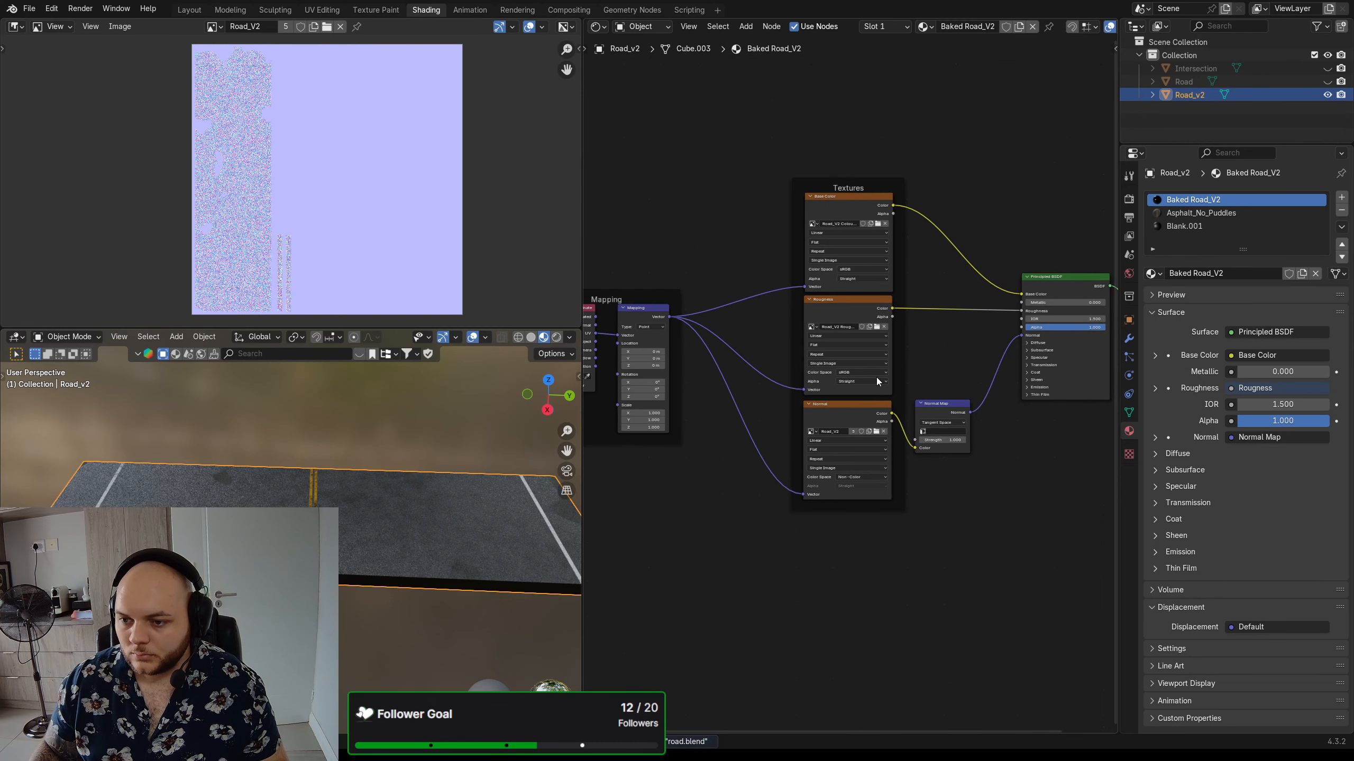
- Set the color space of Baked Road_V2's Roughness texture to Non-Color, and save the file
click(859, 372)
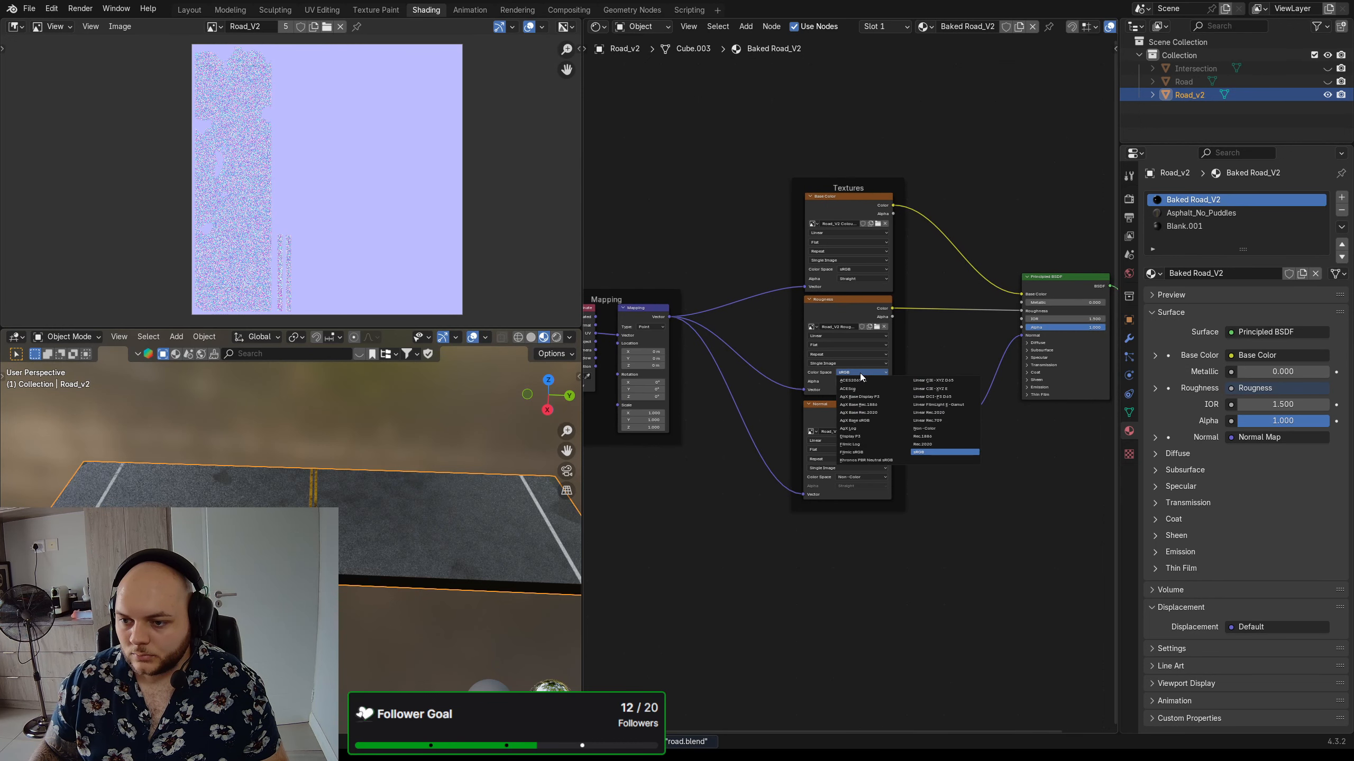
click(934, 429)
scroll(301, 512, down, 4)
mouse_move(301, 512)
middle_down()
mouse_move(380, 475)
mouse_move(353, 503)
mouse_move(320, 499)
middle_up()
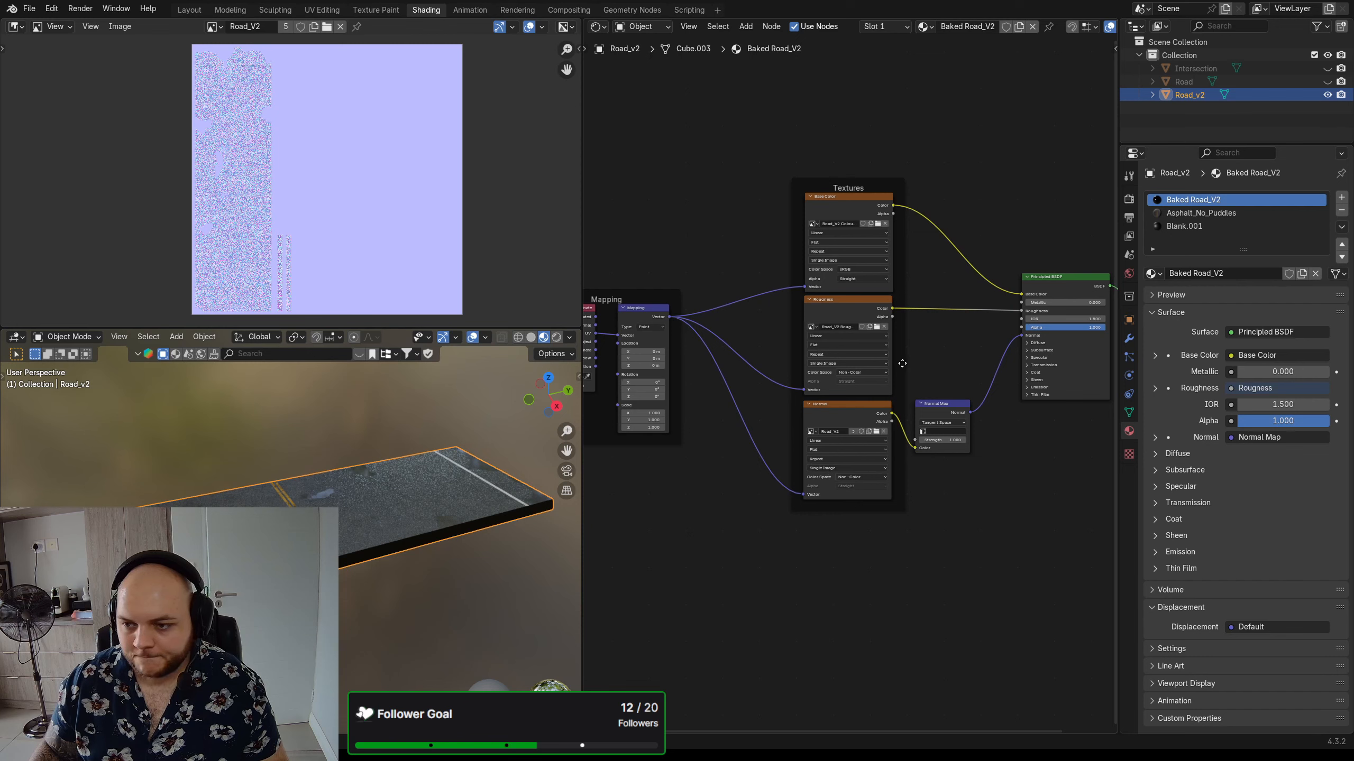
middle_drag(950, 346, 927, 348)
key(ctrl+s)
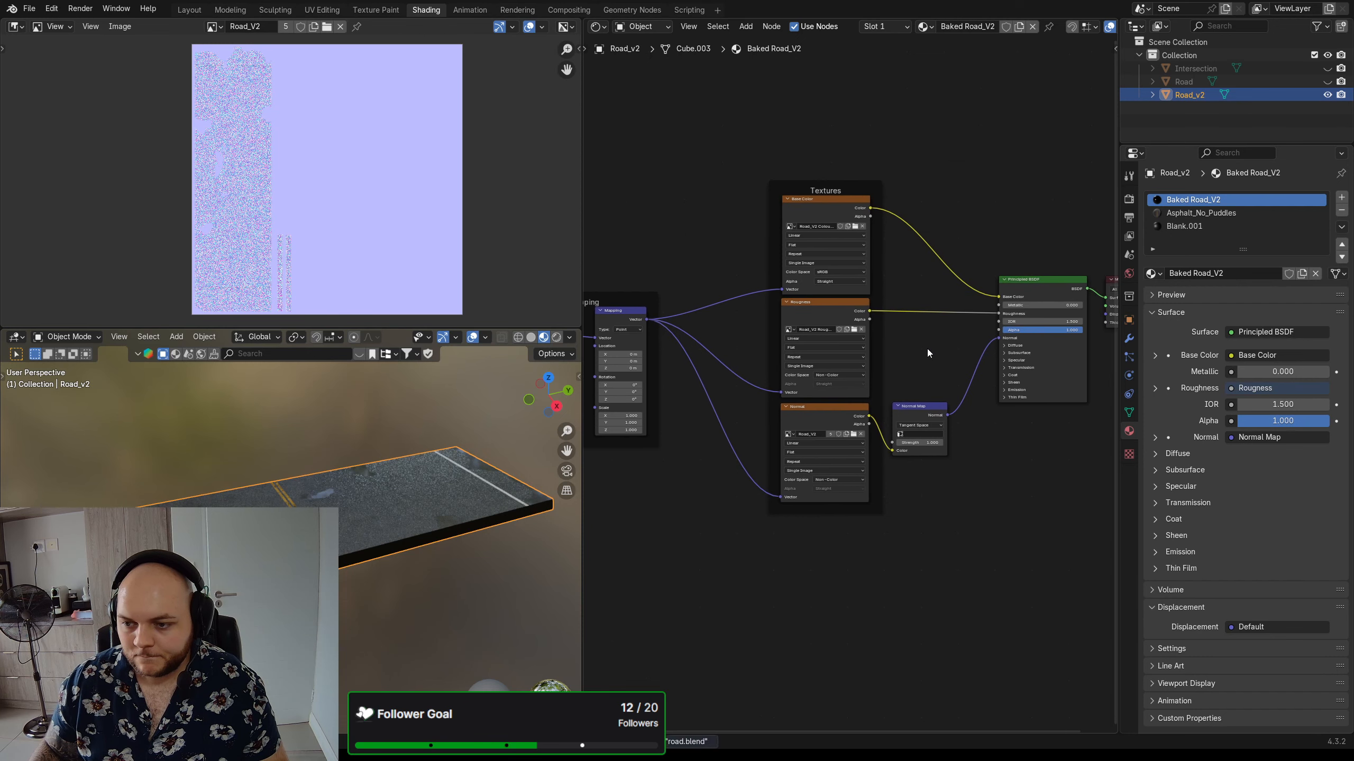
- Try different strengths on Baked Road_V2's Normal Map node, and reset the strength to 1
drag(924, 442, 963, 443)
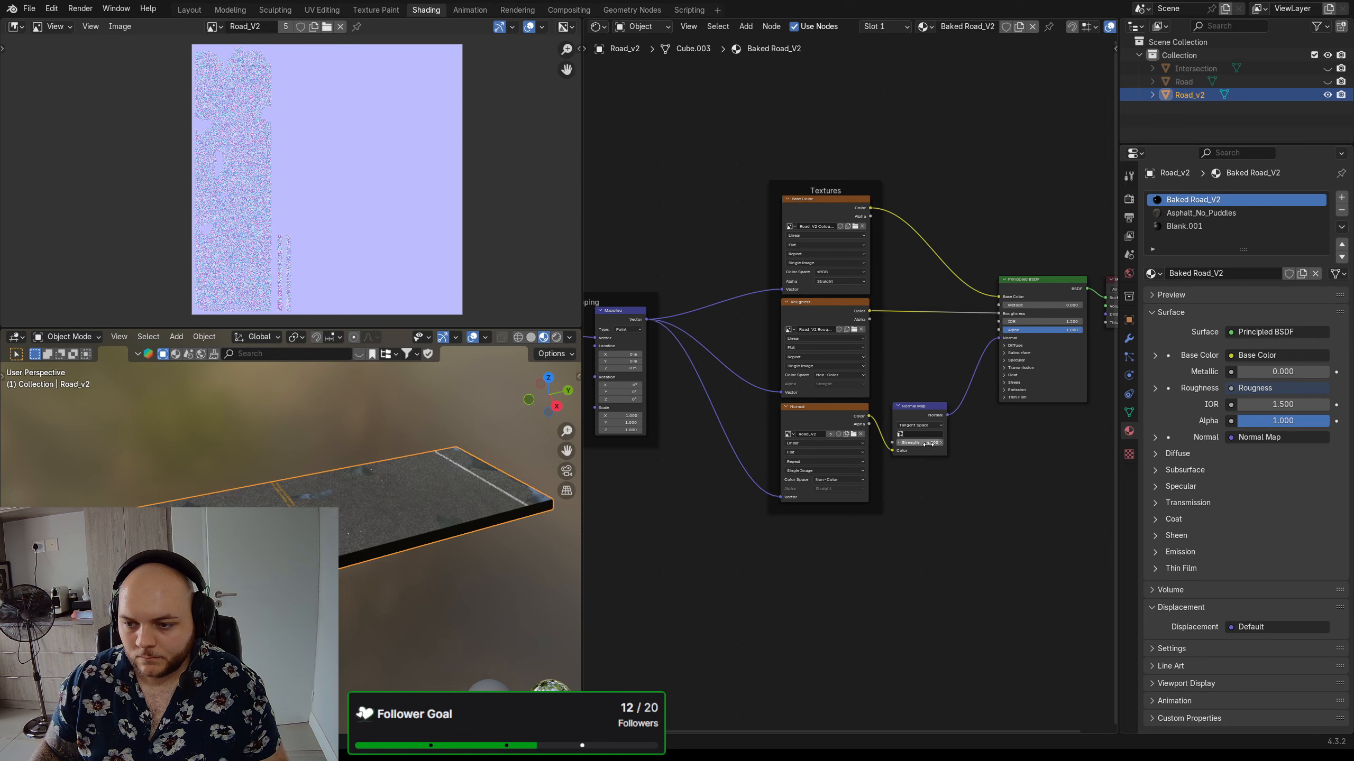
double_click(928, 443)
text(1)
key(Return)
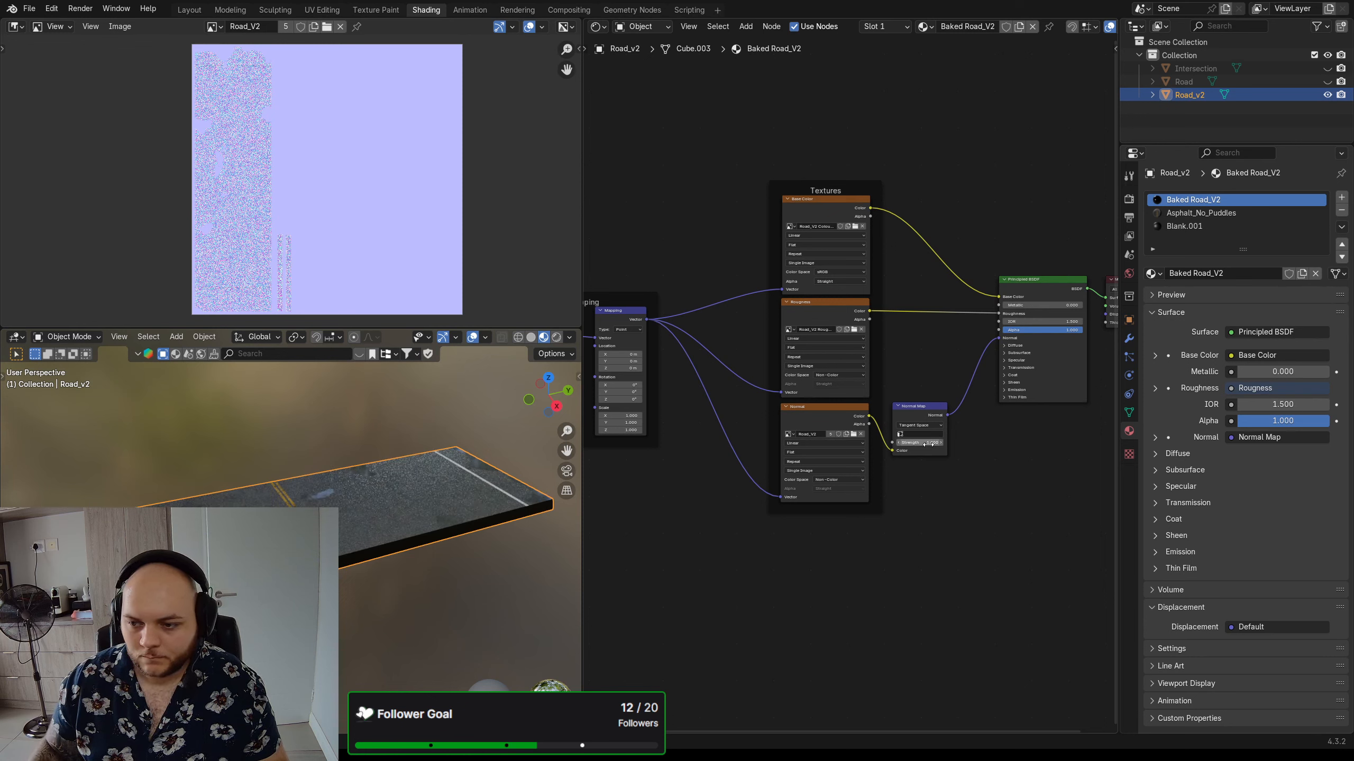
mouse_move(929, 444)
mouse_down()
mouse_move(1000, 444)
mouse_move(941, 443)
mouse_up()
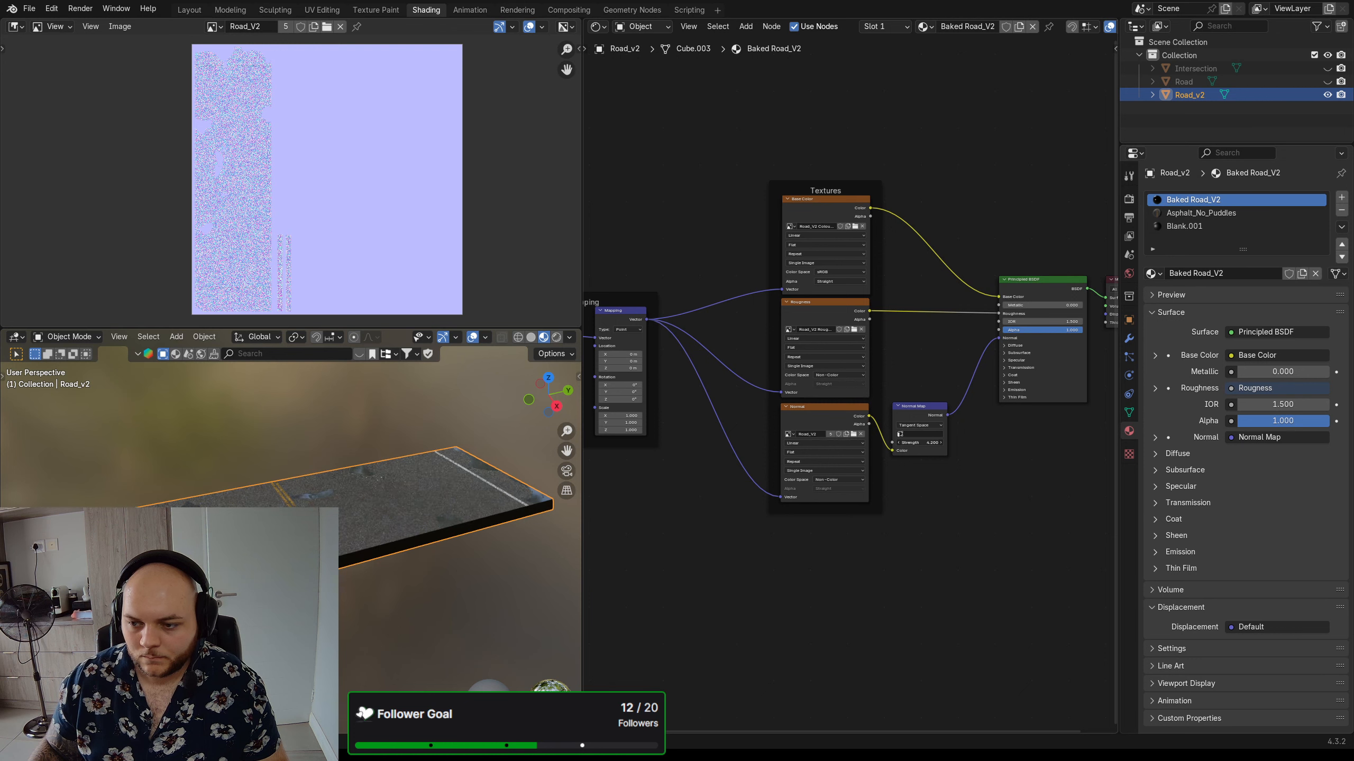
text(1)
key(Return)
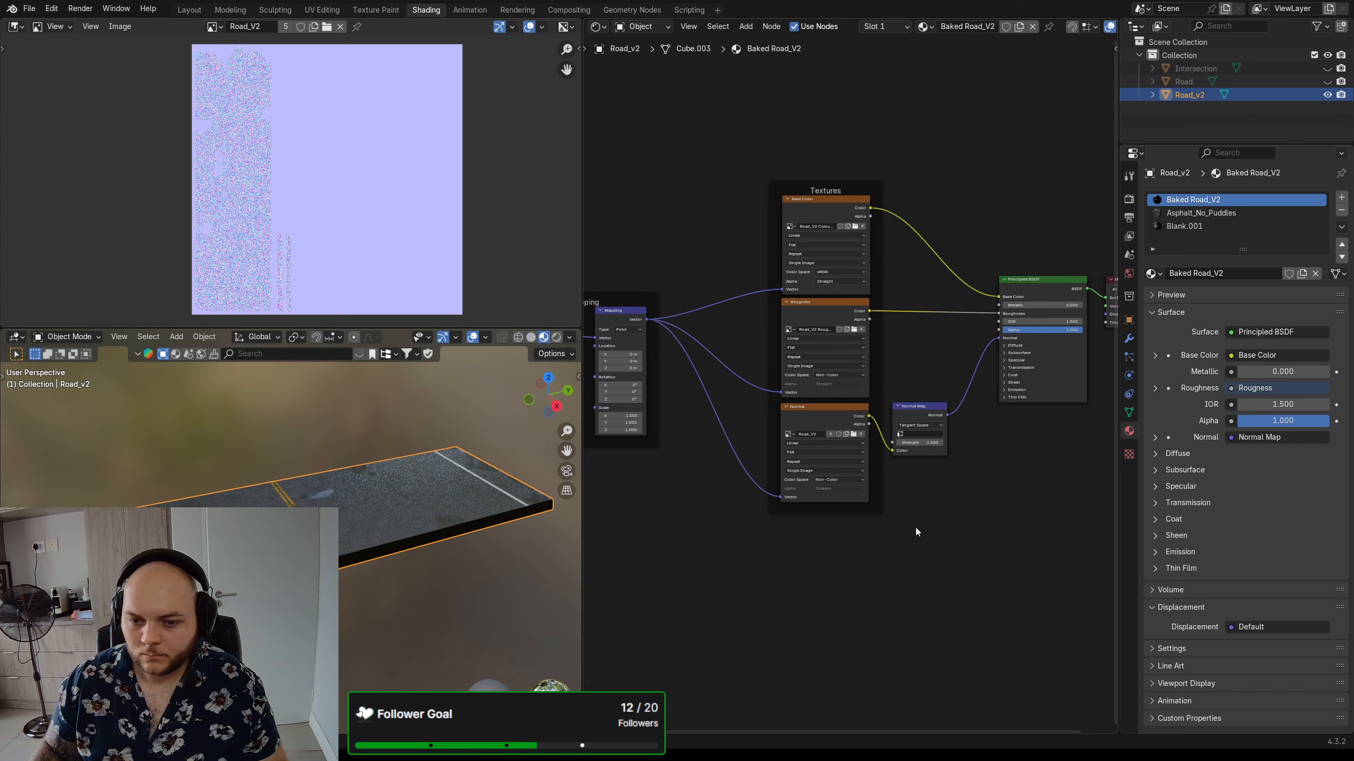
- Raise the Normal Map node's strength in Baked Road_V2 while checking the road surface up close, and save the file
middle_drag(377, 510, 343, 564)
scroll(251, 504, up, 4)
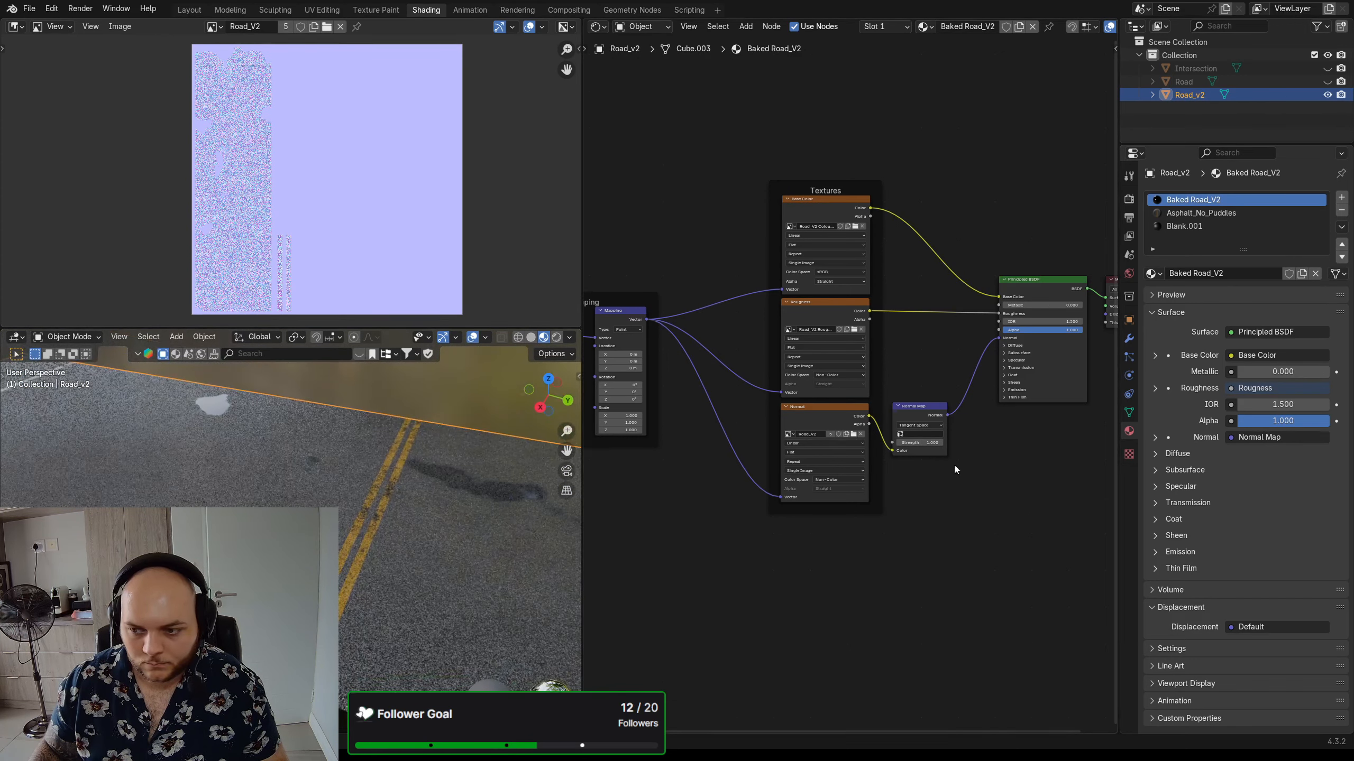
drag(923, 443, 961, 443)
middle_drag(426, 480, 464, 486)
scroll(462, 450, down, 6)
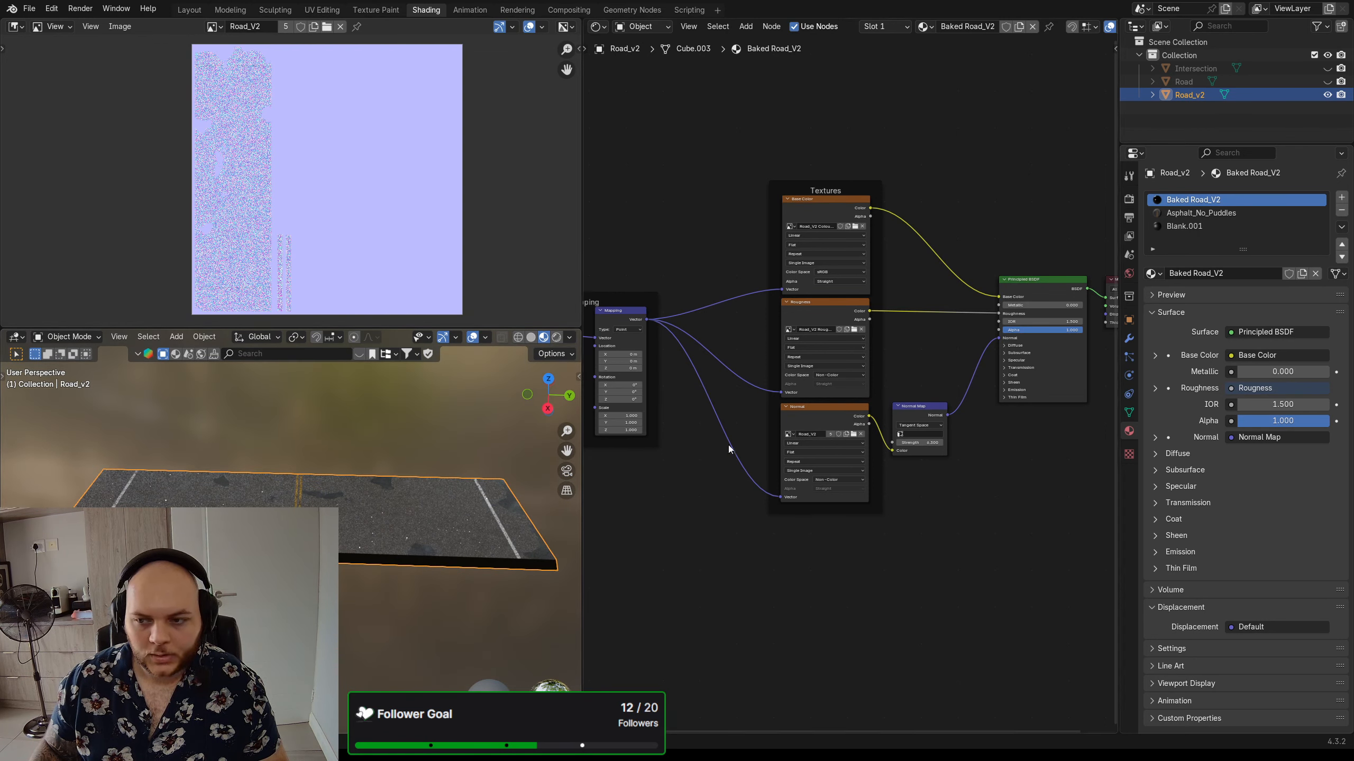
middle_drag(974, 201, 859, 223)
key(ctrl+s)
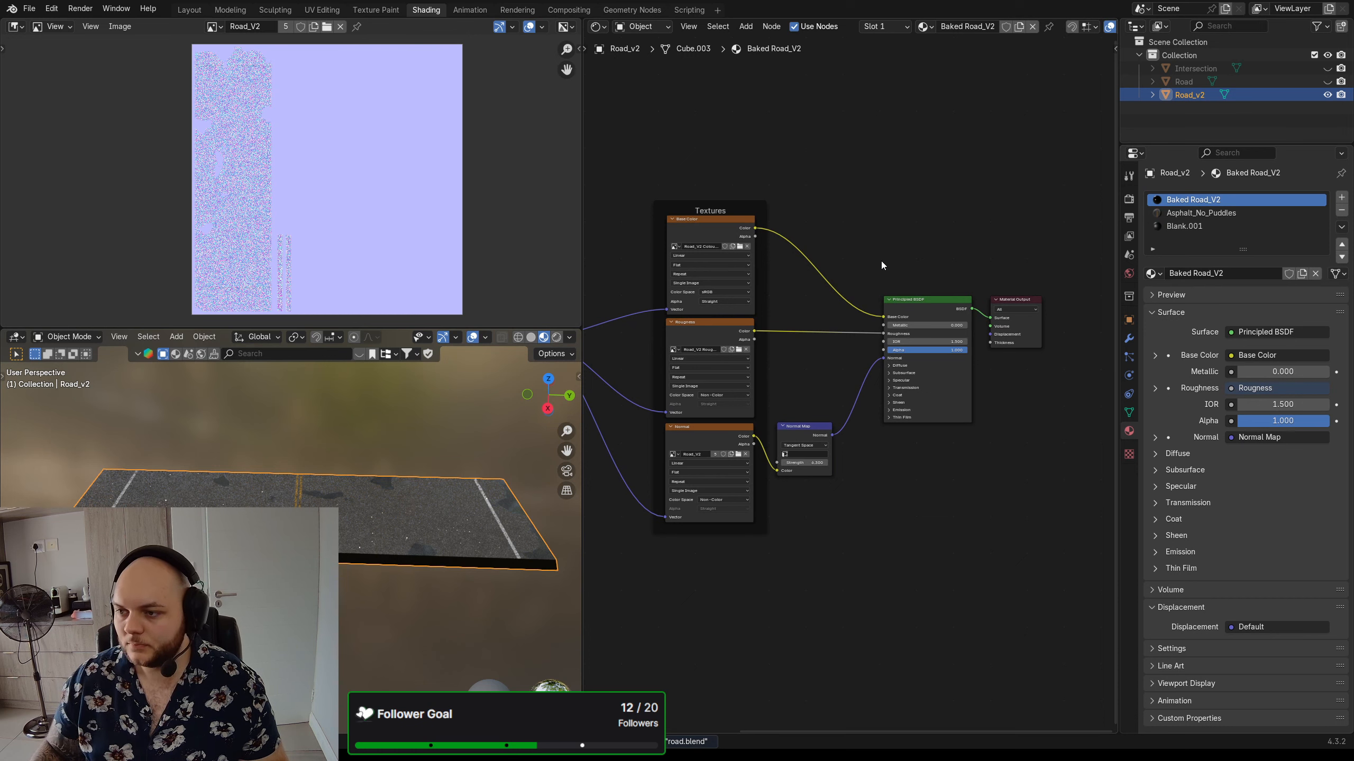
- Try the Baked Road material in Road_v2's second slot, and restore Asphalt_No_Puddles there
middle_drag(881, 260, 892, 265)
click(1206, 213)
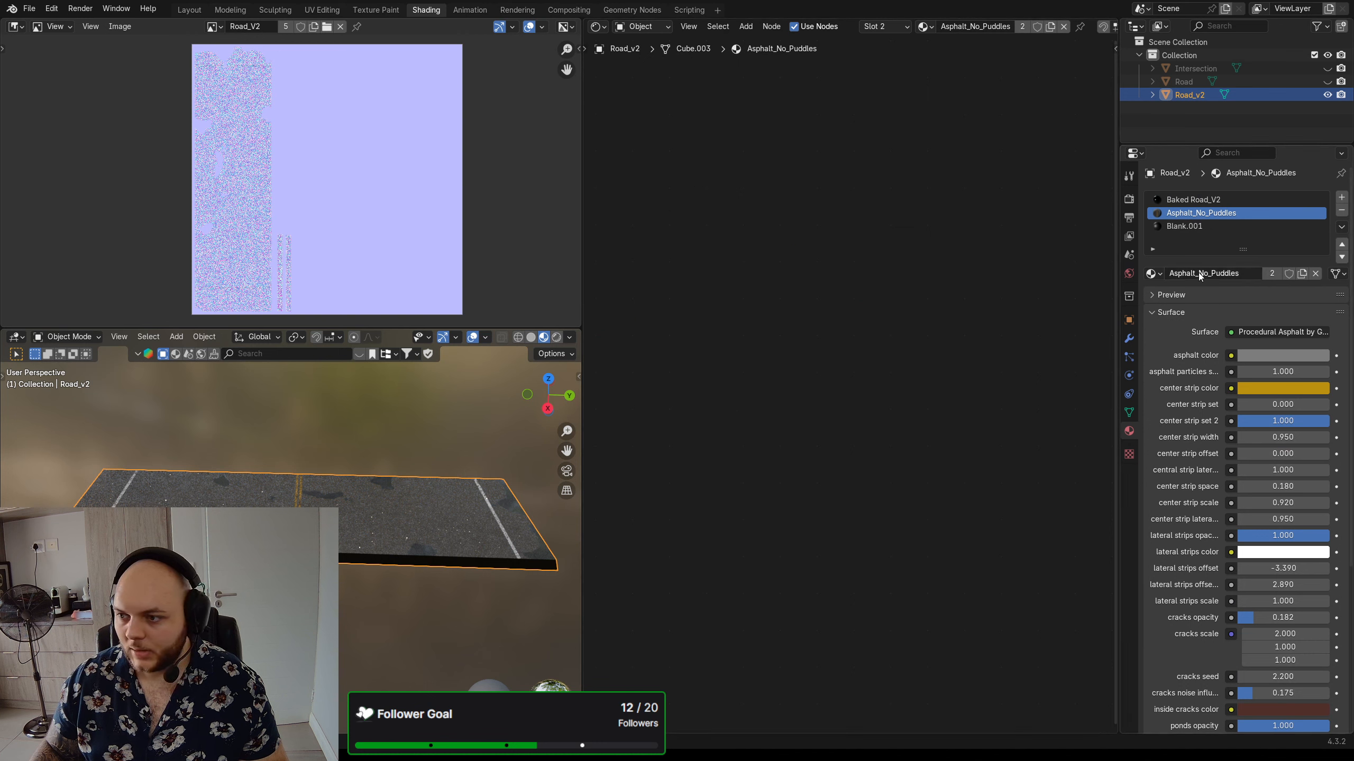
click(1207, 201)
middle_drag(465, 549, 346, 523)
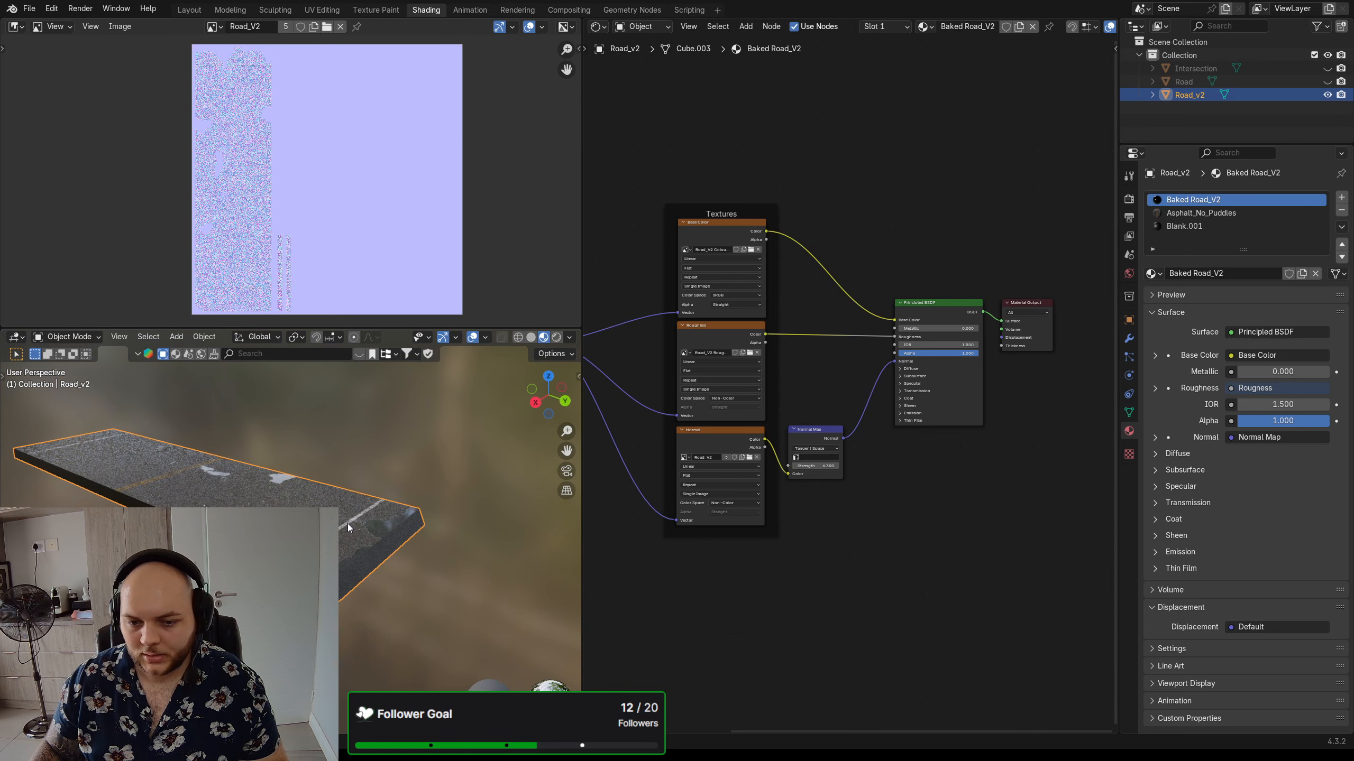
click(1199, 213)
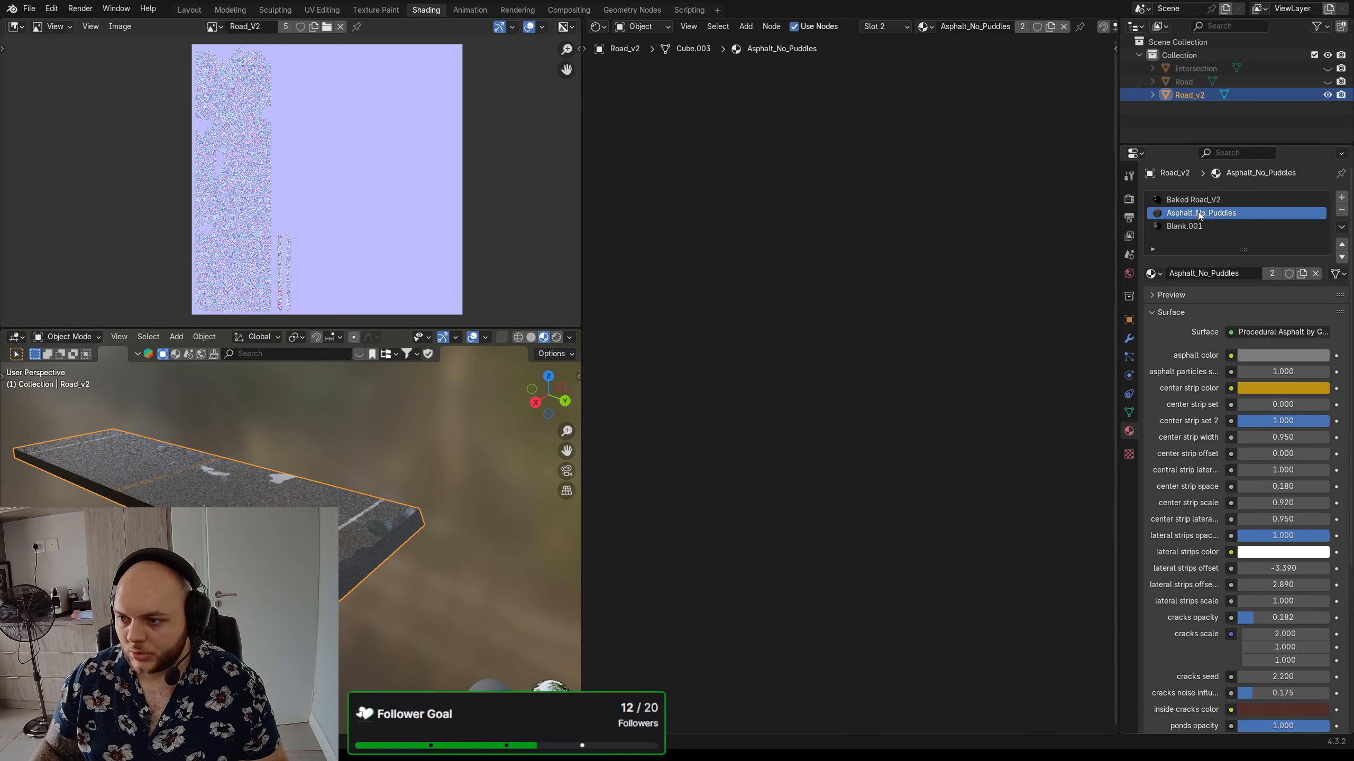
click(1151, 273)
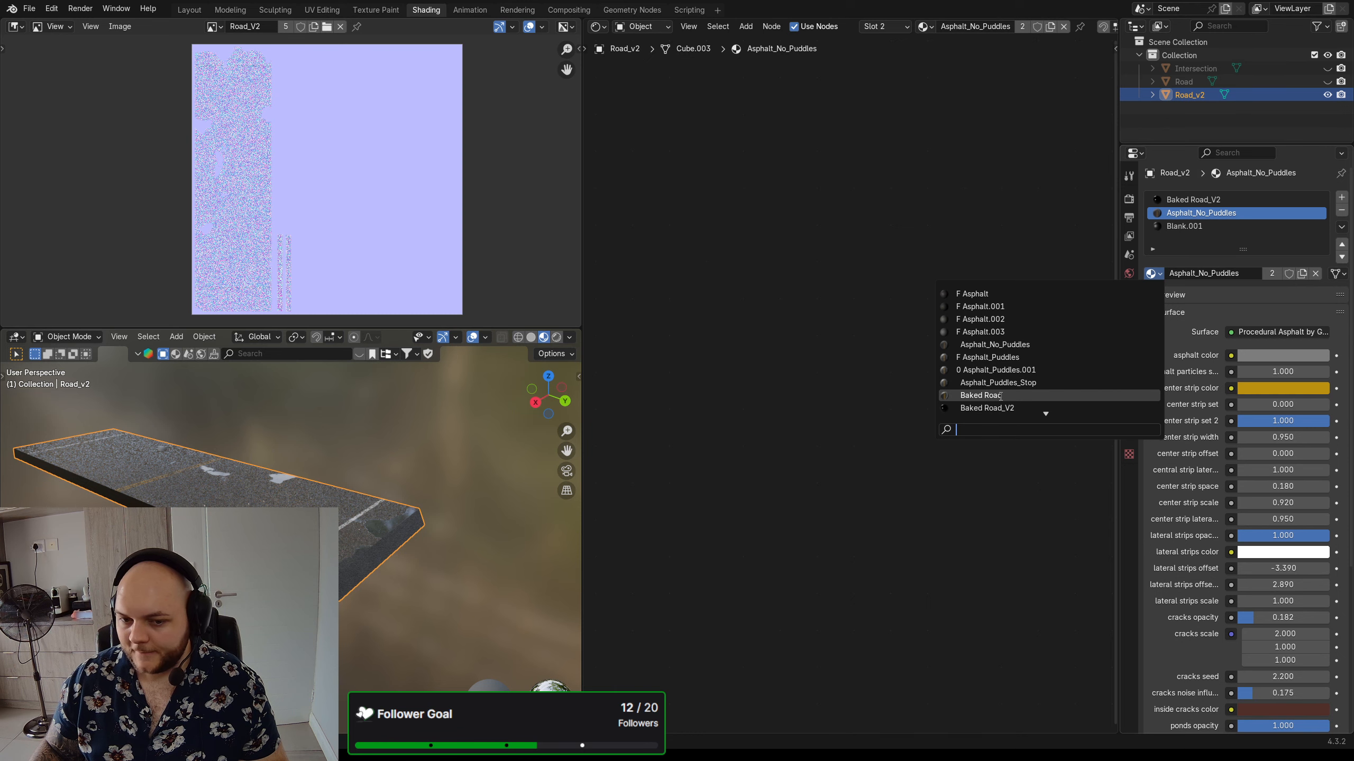
click(1001, 396)
middle_drag(398, 558, 181, 565)
scroll(330, 528, up, 5)
scroll(330, 528, down, 5)
scroll(337, 525, up, 5)
click(1152, 273)
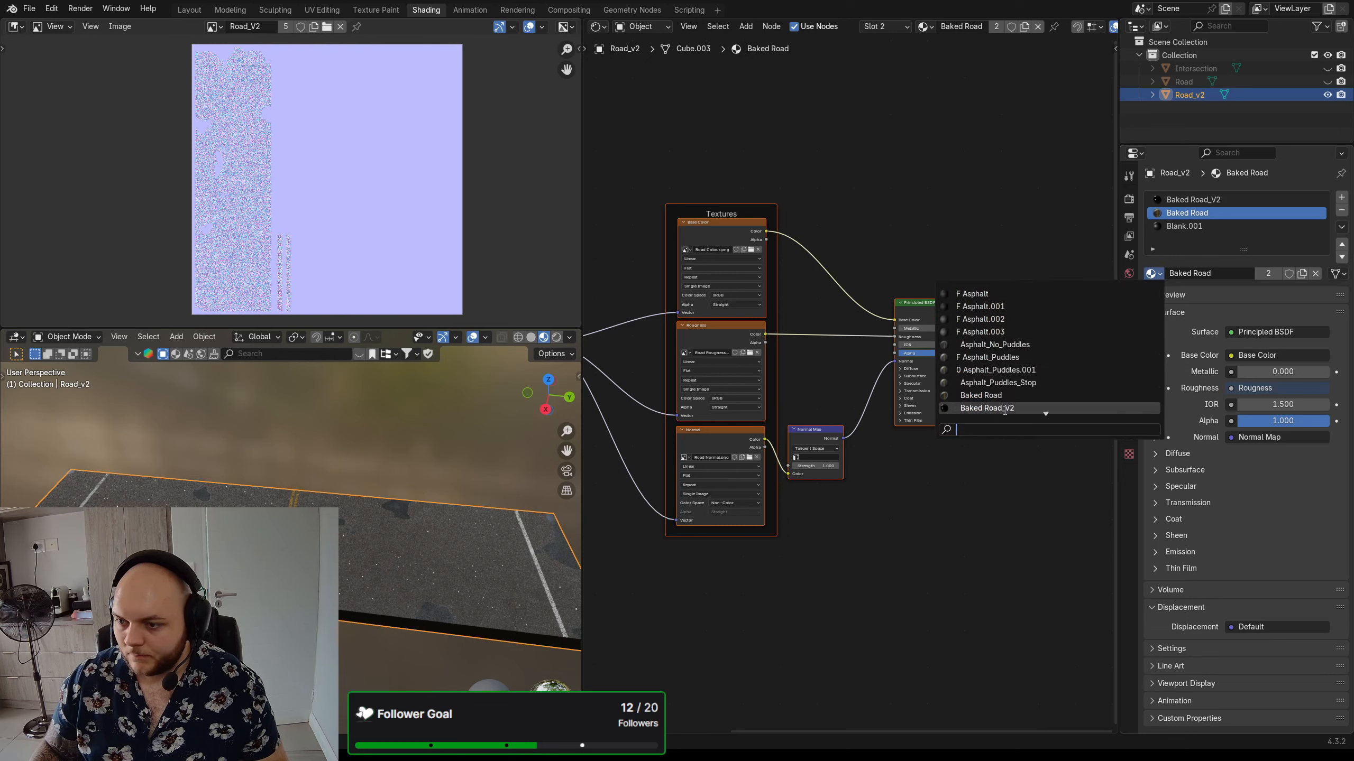
click(1010, 345)
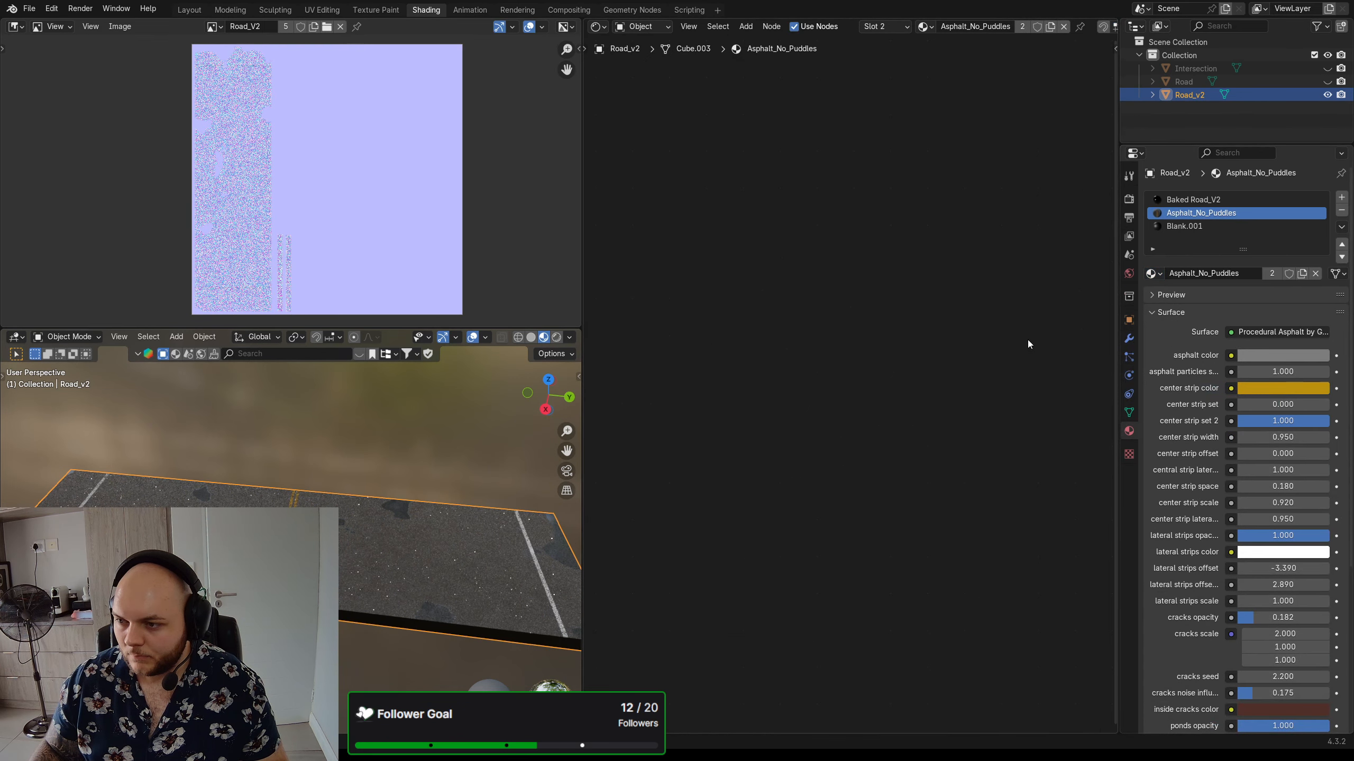
- Select and unhide the Road object, deselect its Baked Road nodes, and compare its surface with Road_v2
click(1182, 82)
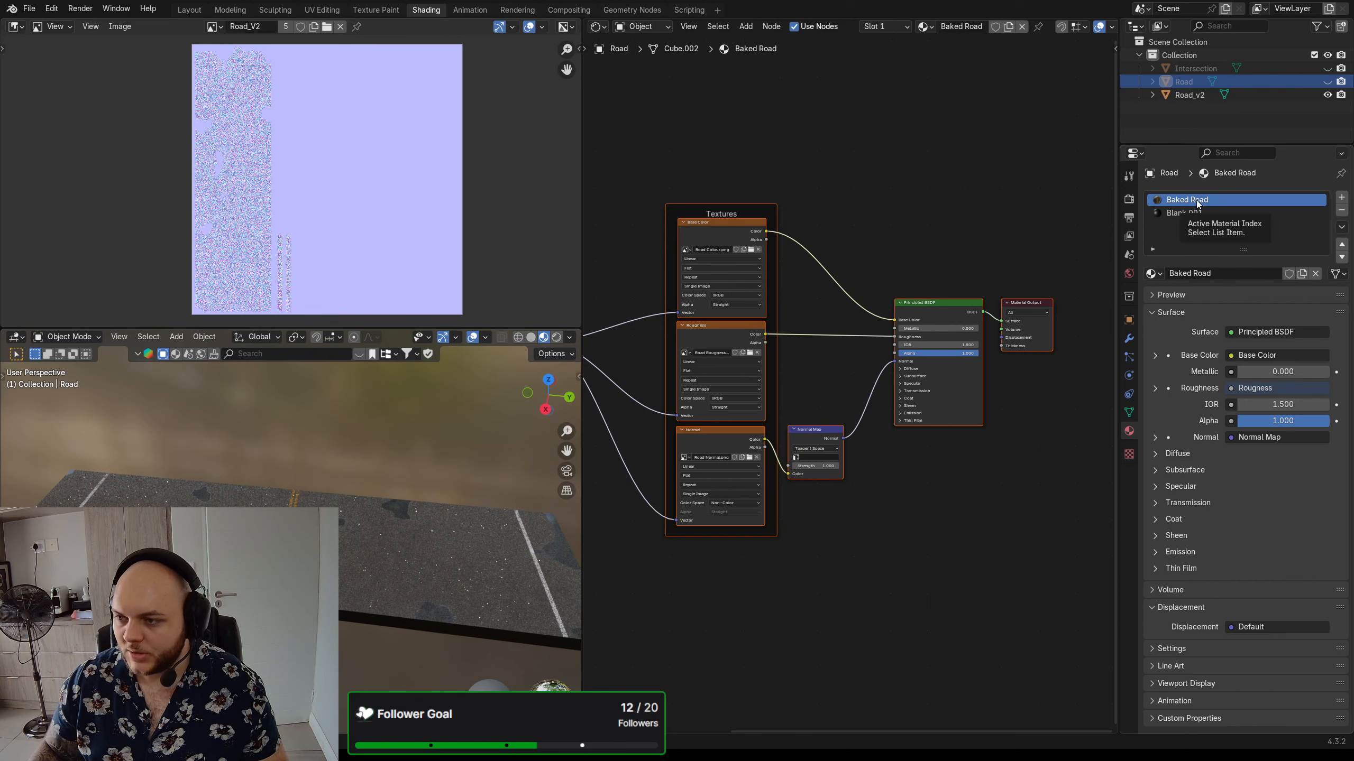
click(893, 214)
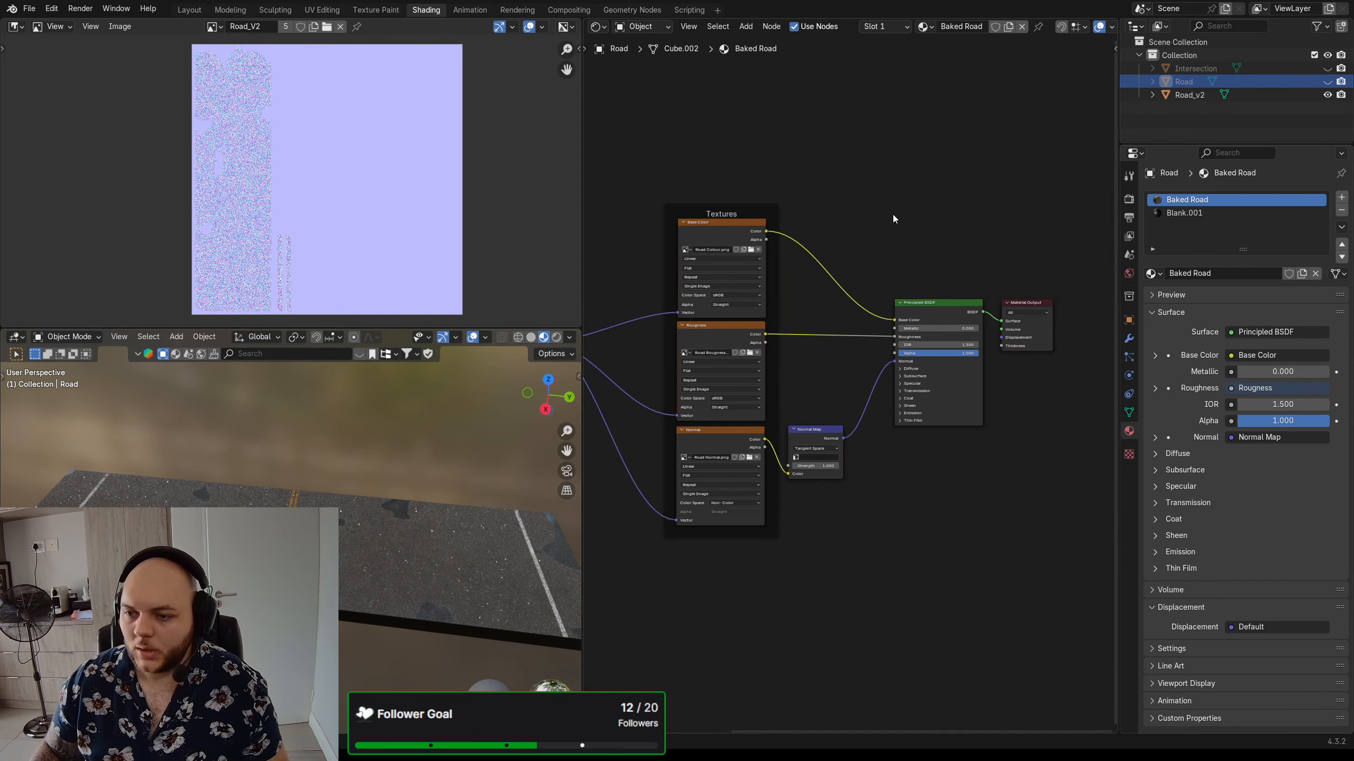
middle_drag(554, 432, 495, 486)
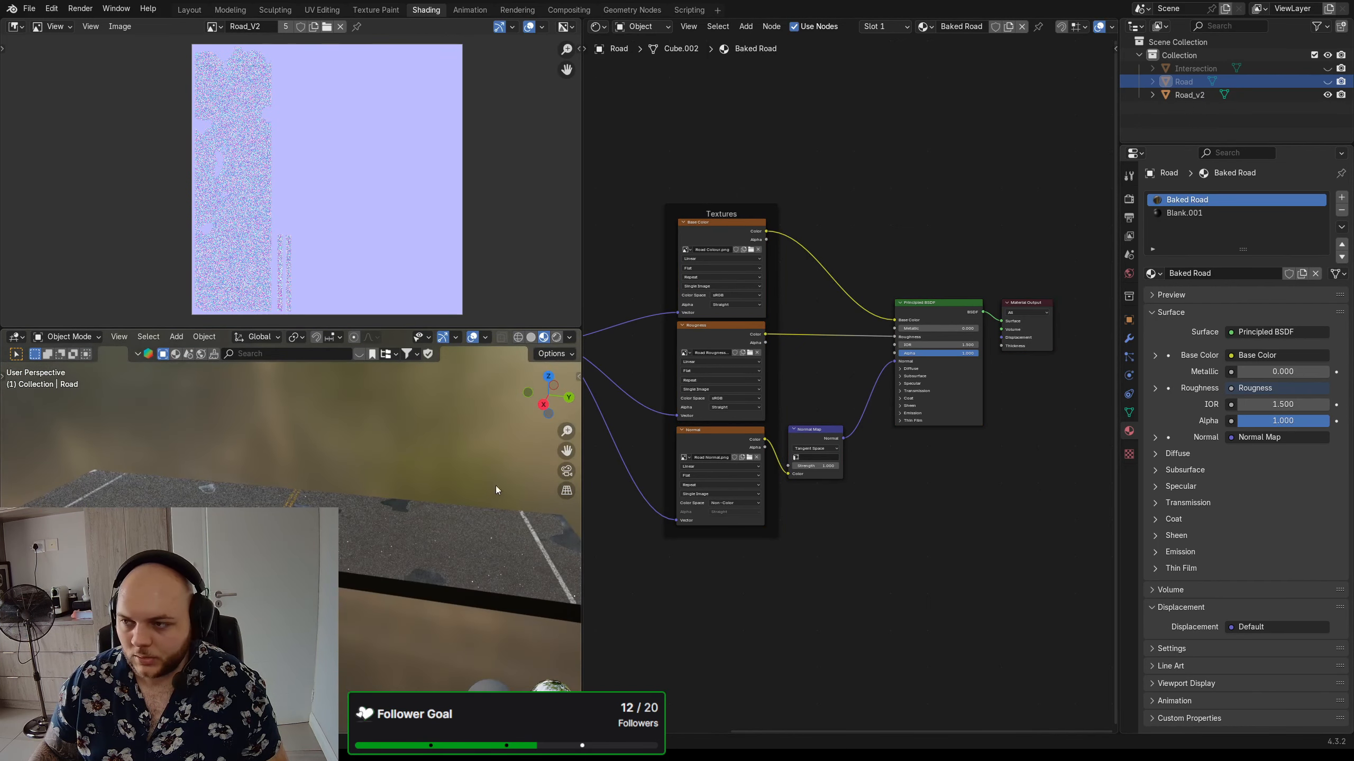
click(1327, 81)
scroll(387, 450, down, 5)
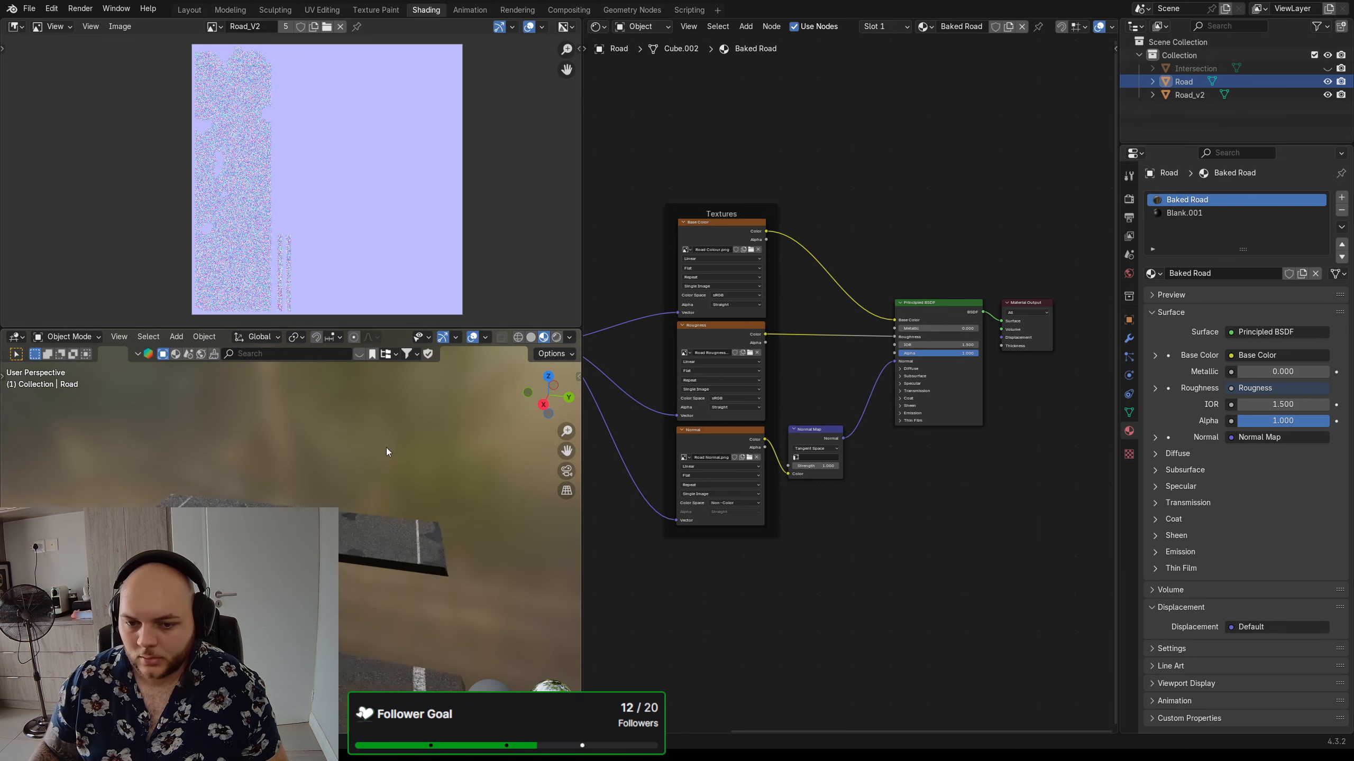
shift+middle_drag(453, 688, 421, 597)
middle_drag(421, 597, 344, 591)
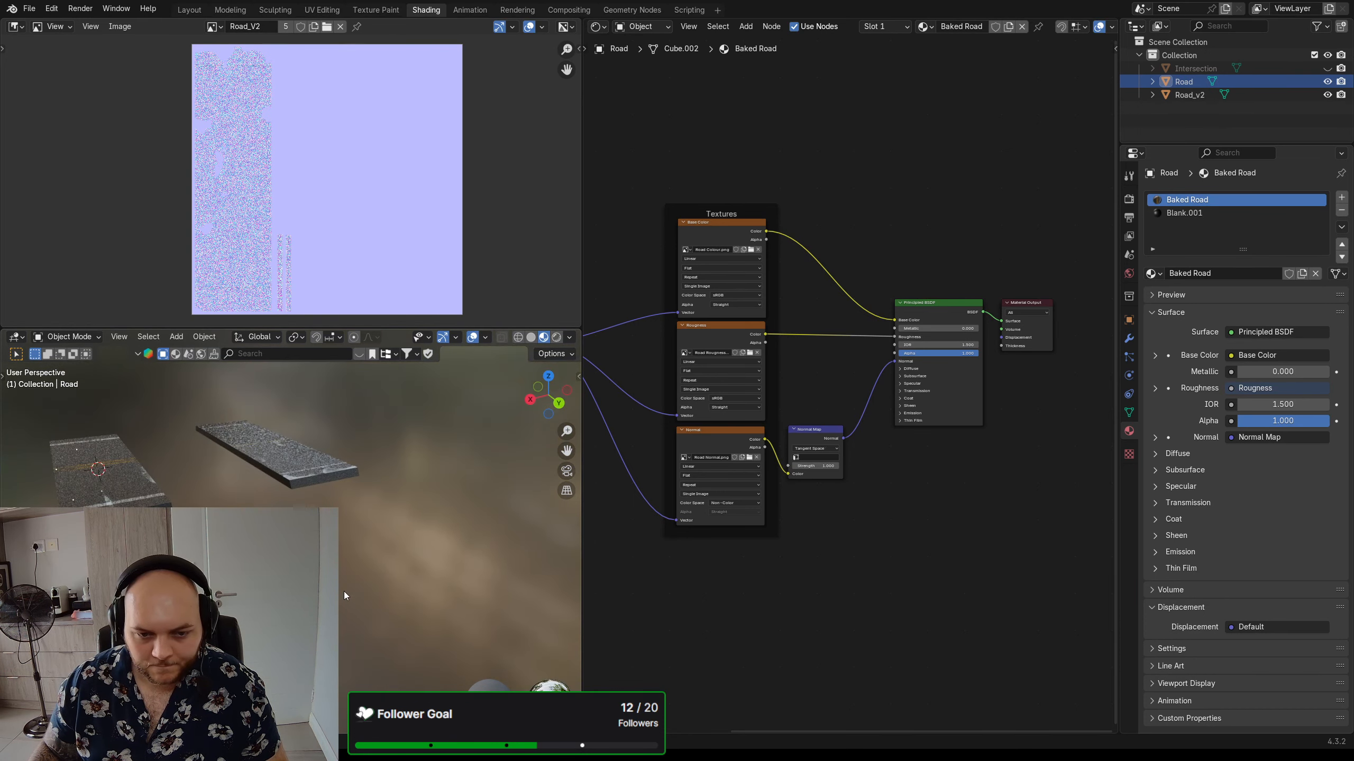
shift+middle_drag(298, 522, 365, 580)
scroll(345, 532, up, 4)
scroll(383, 572, down, 2)
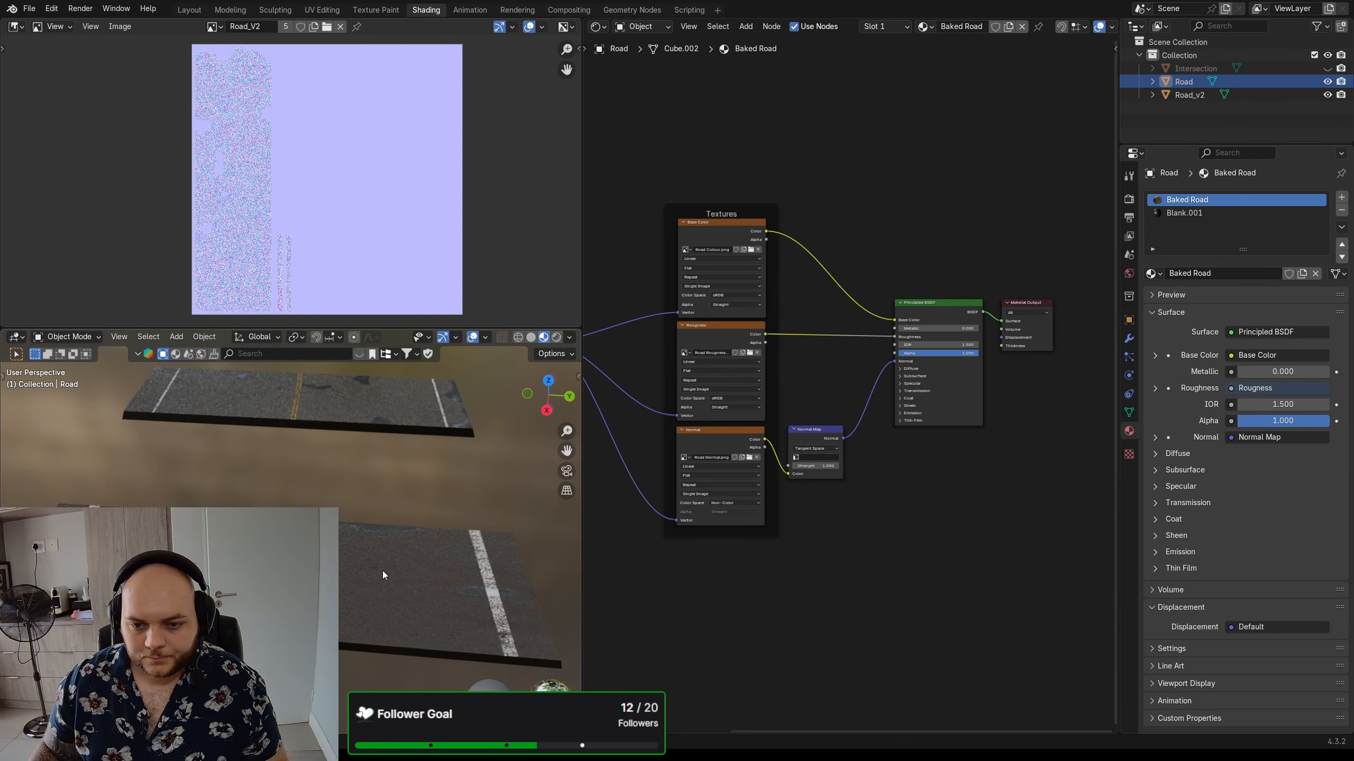
scroll(383, 569, down, 2)
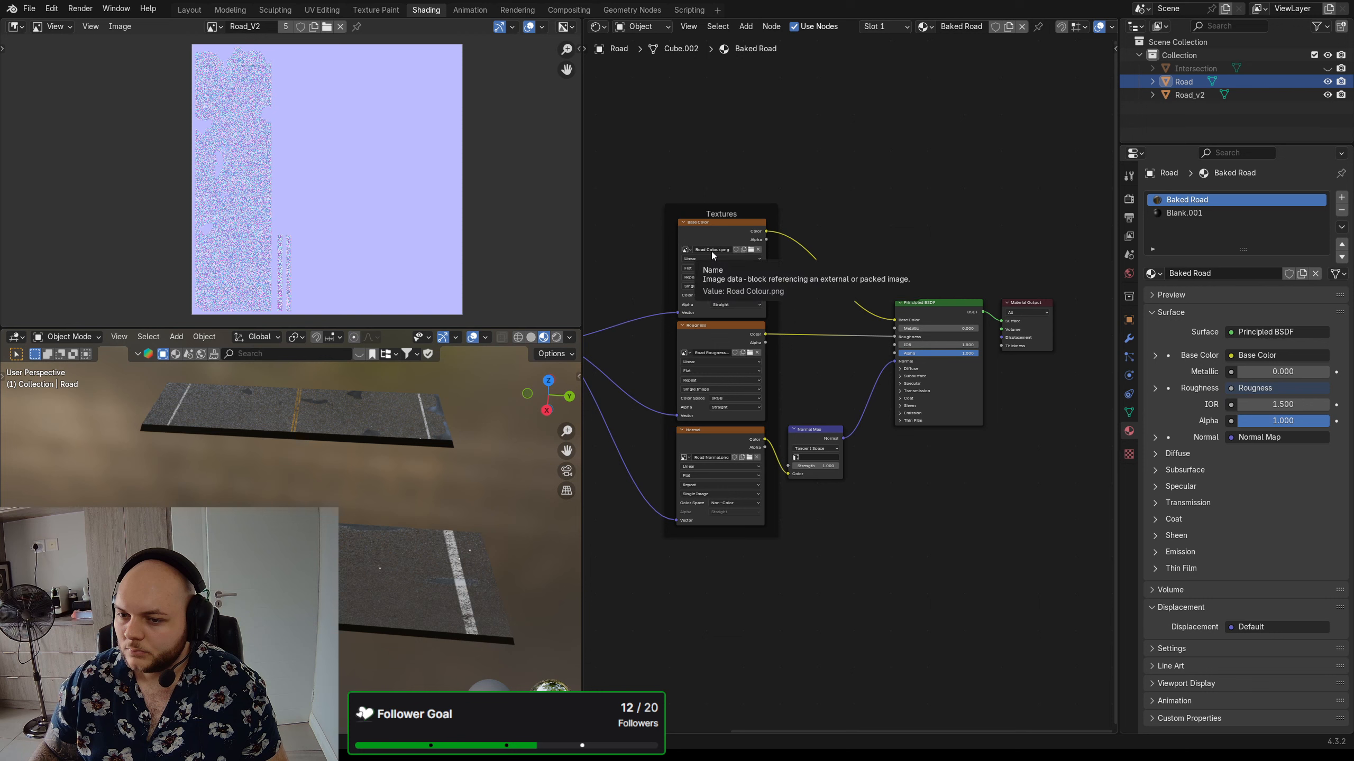
- Set the color space of Baked Road's Roughness texture to Non-Color, and select Road's Blank.001 material slot
click(728, 399)
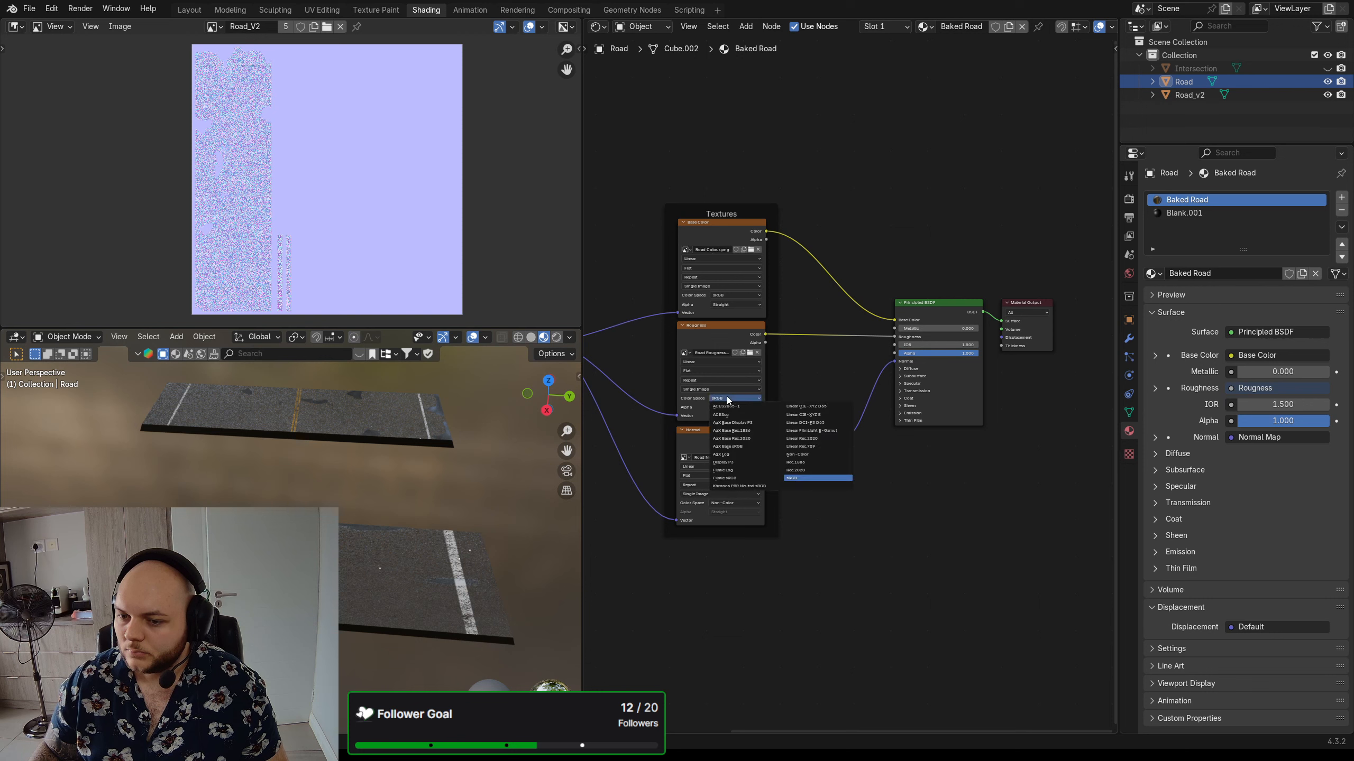
click(808, 455)
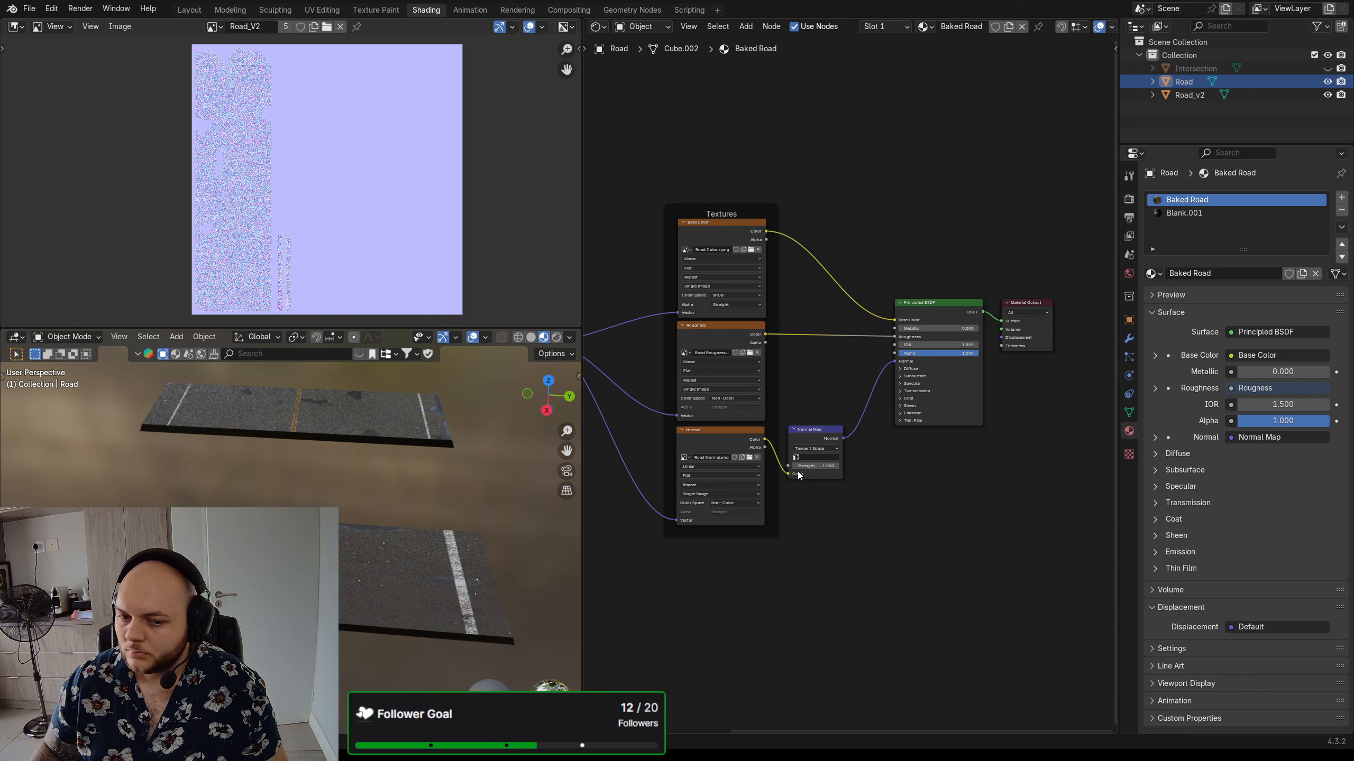
middle_drag(489, 540, 422, 513)
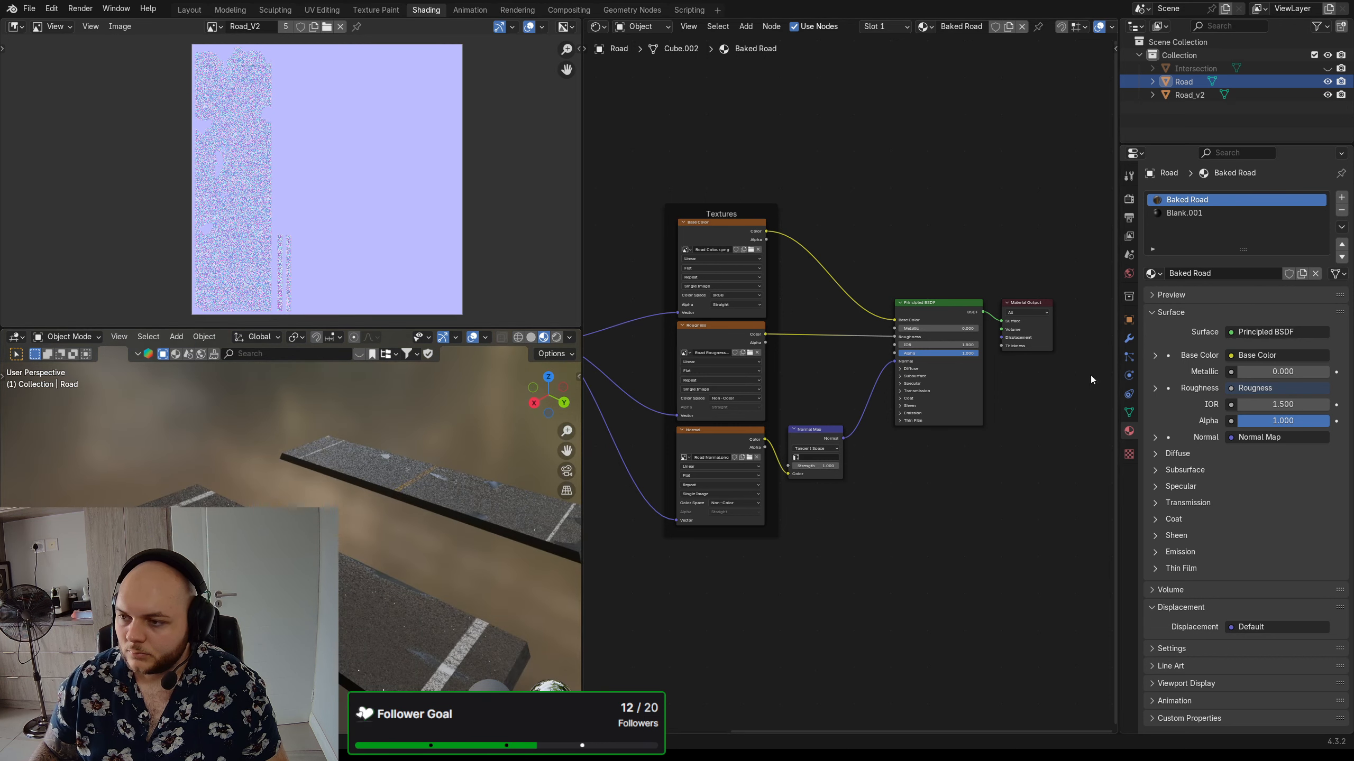
click(1205, 216)
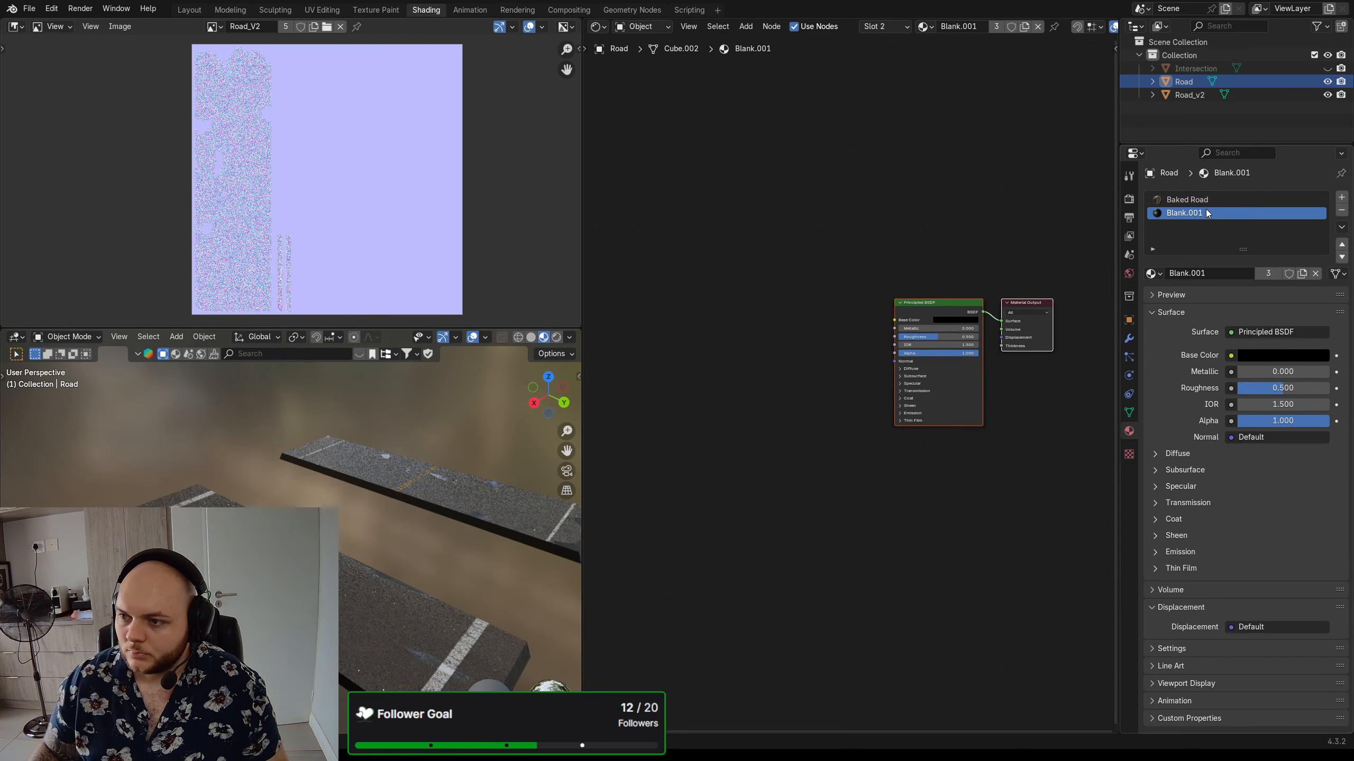
- Compare the material slots assigned to the Road object with those assigned to Road_v2
click(1206, 201)
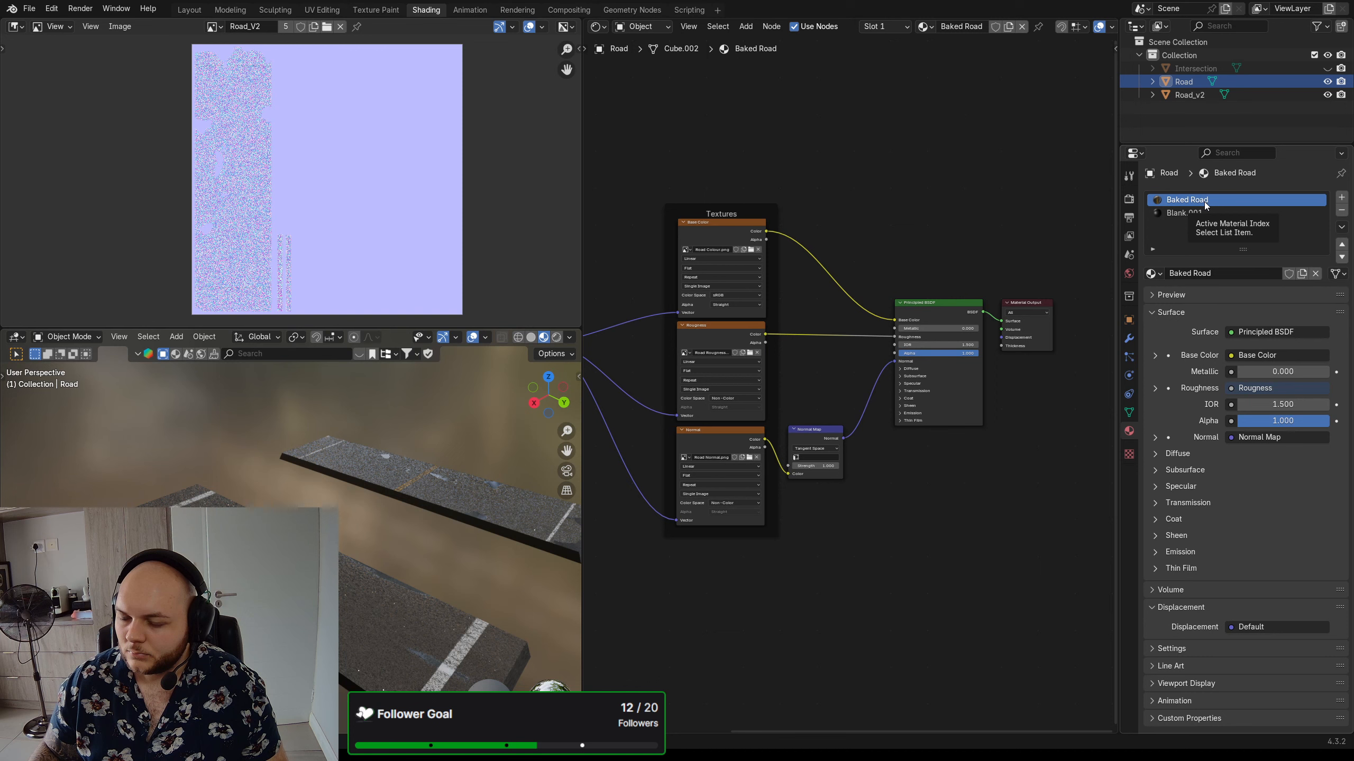
click(1187, 97)
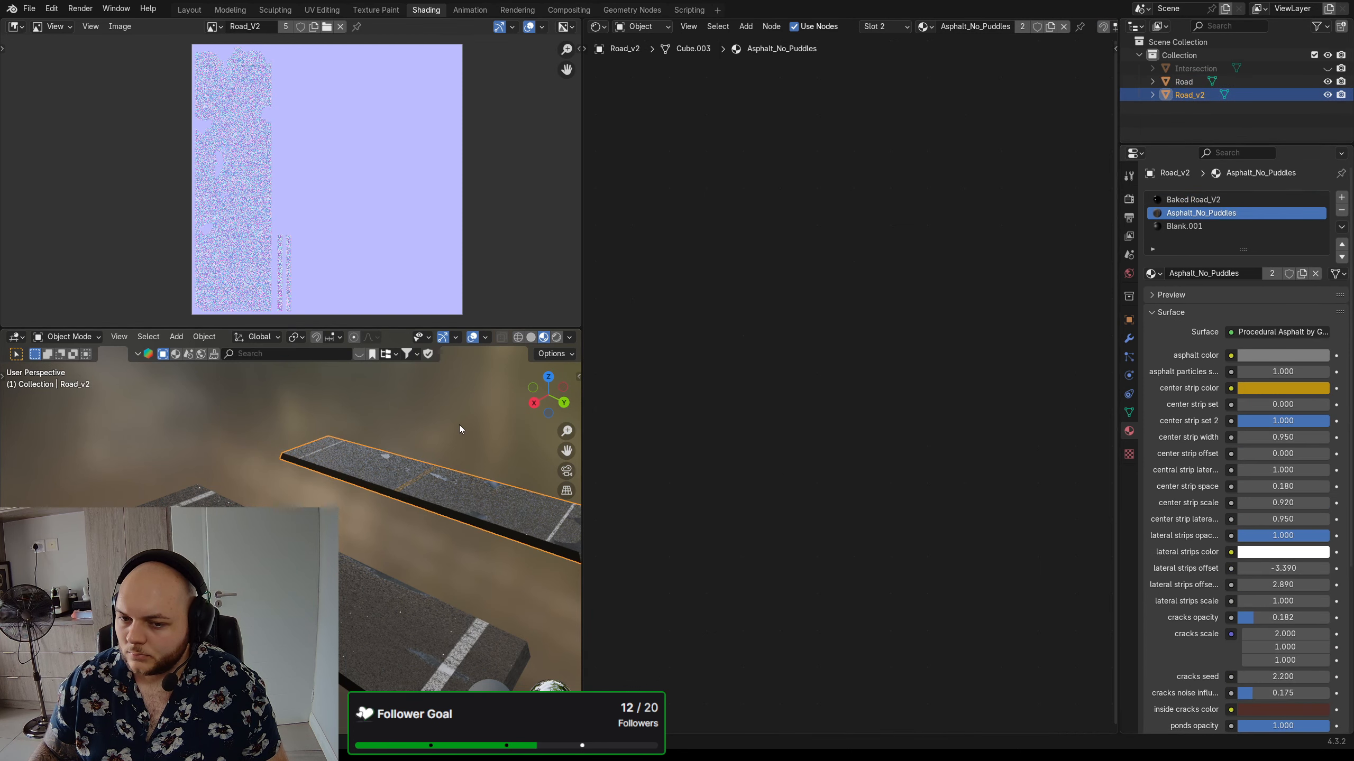
middle_drag(459, 426, 405, 472)
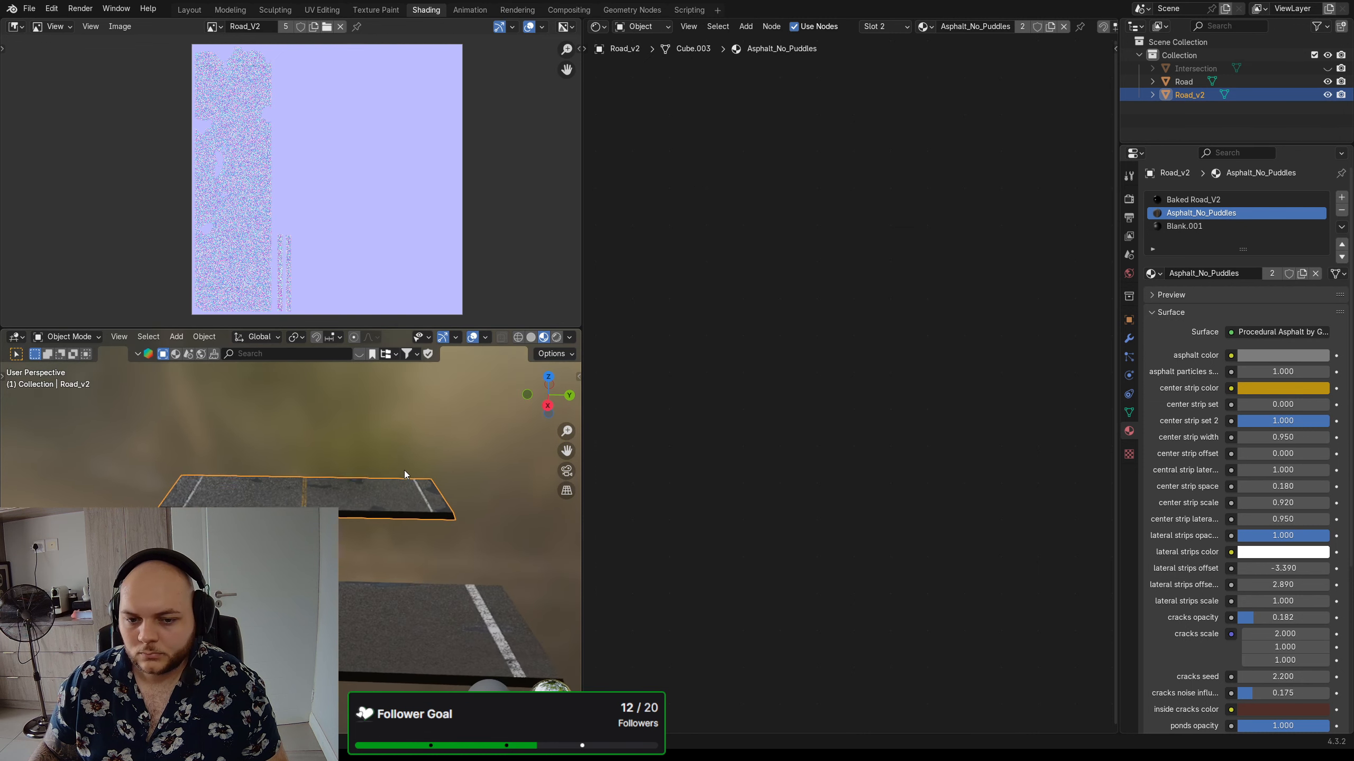
click(1199, 227)
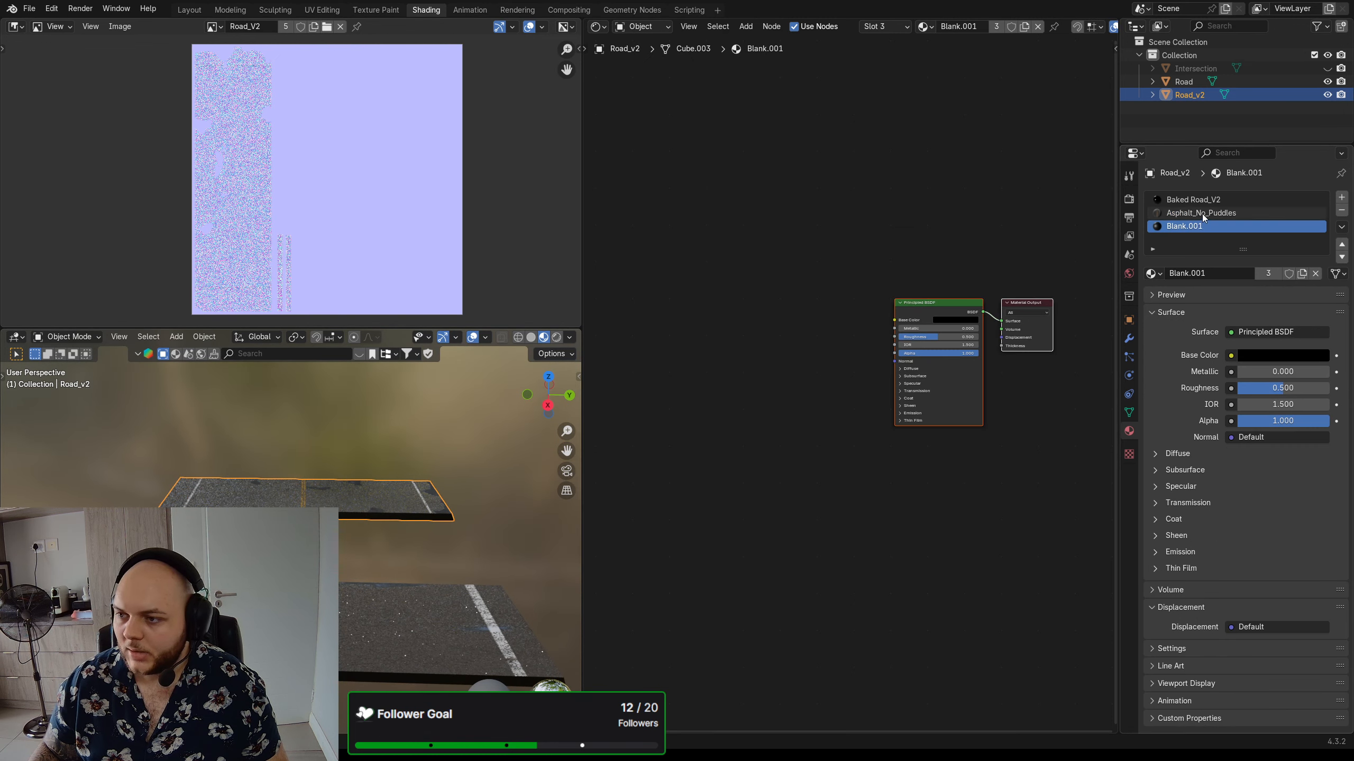
- Hide the Road object and select Road_v2's Baked Road_V2 material slot, viewing the road more closely
click(1327, 81)
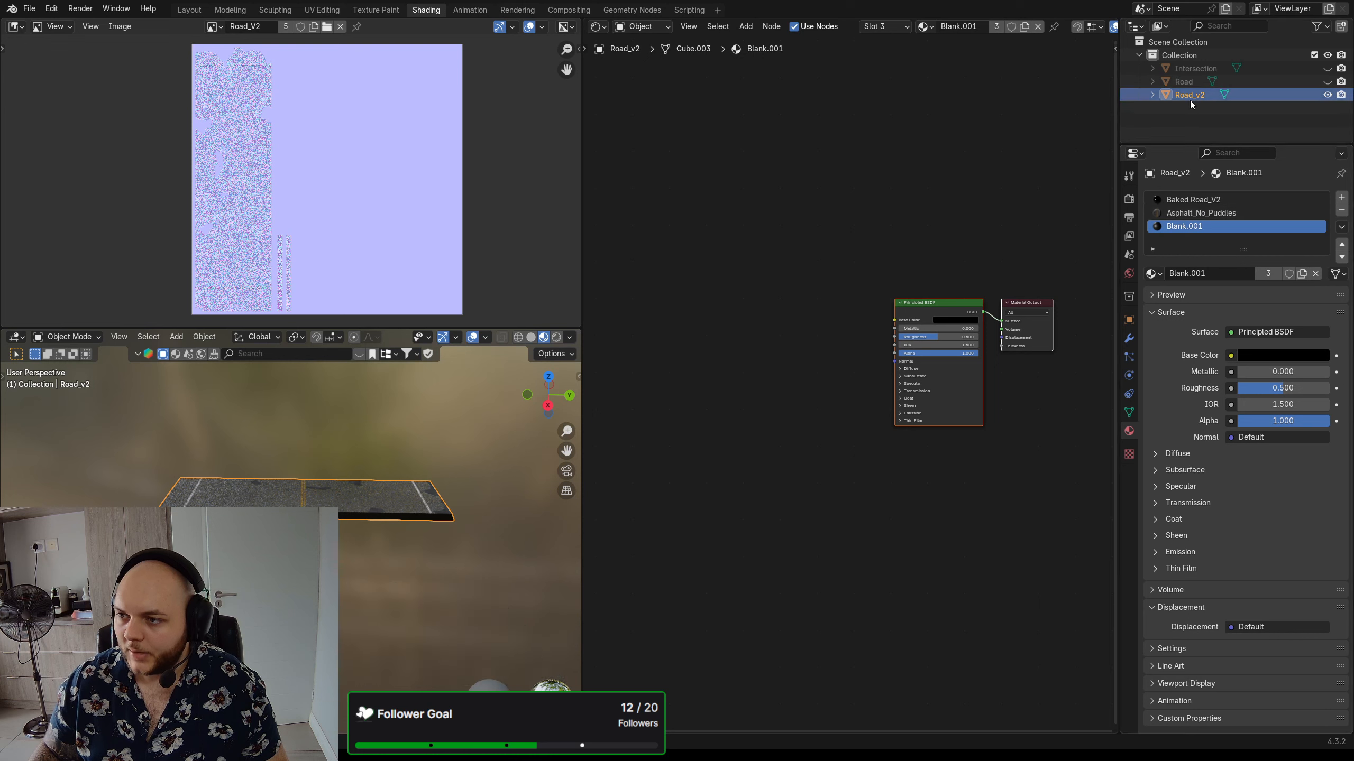
click(1194, 199)
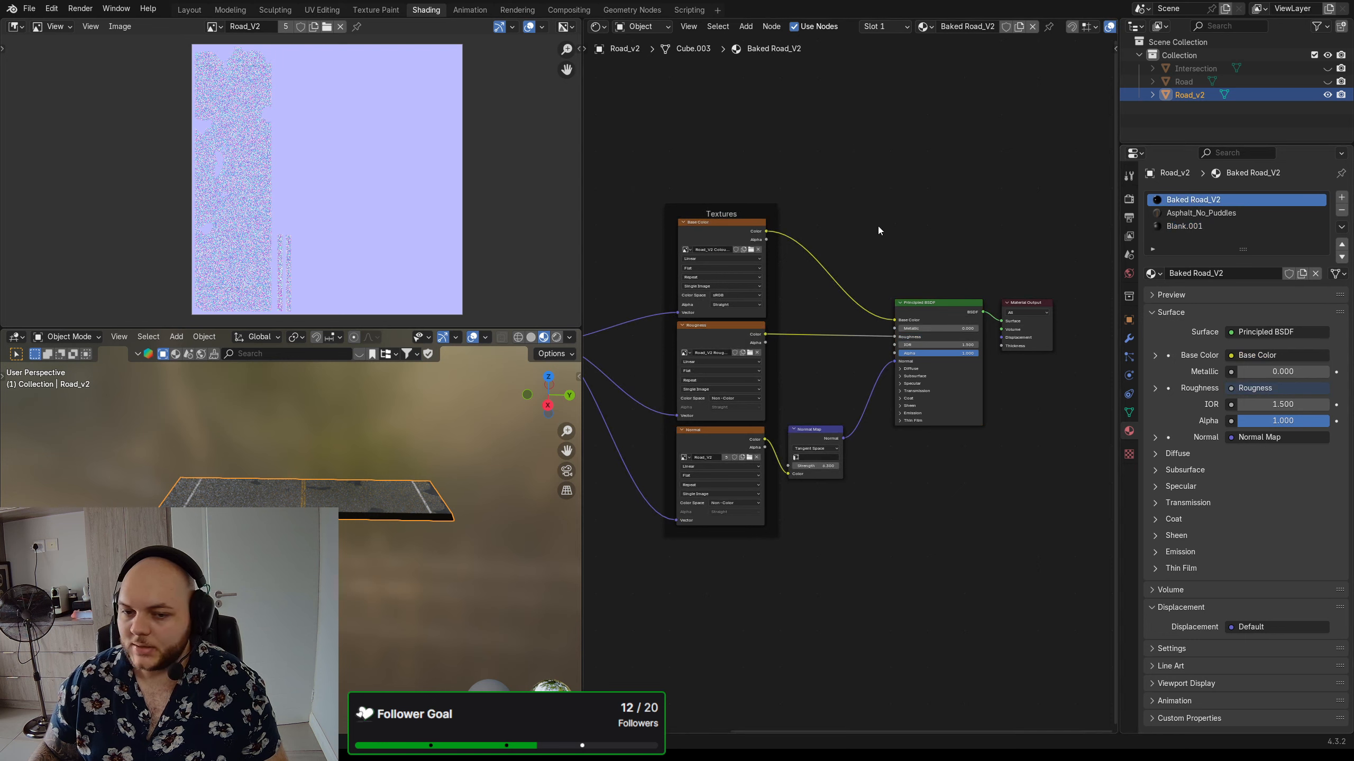
mouse_move(352, 519)
middle_down()
mouse_move(395, 445)
mouse_move(376, 514)
mouse_move(341, 518)
middle_up()
scroll(341, 520, up, 2)
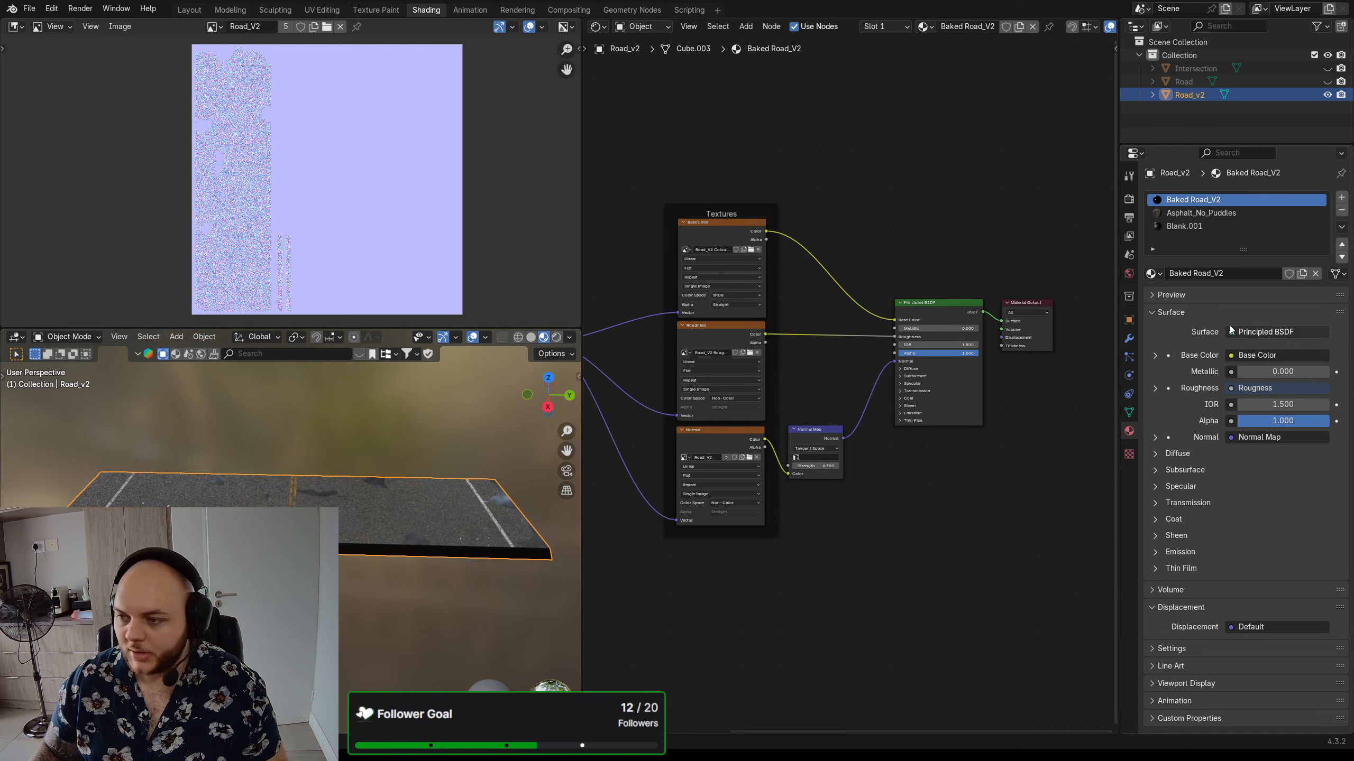
- Remove the Asphalt_No_Puddles and Blank.001 material slots from Road_v2 and inspect the road surface from several sides
click(1210, 212)
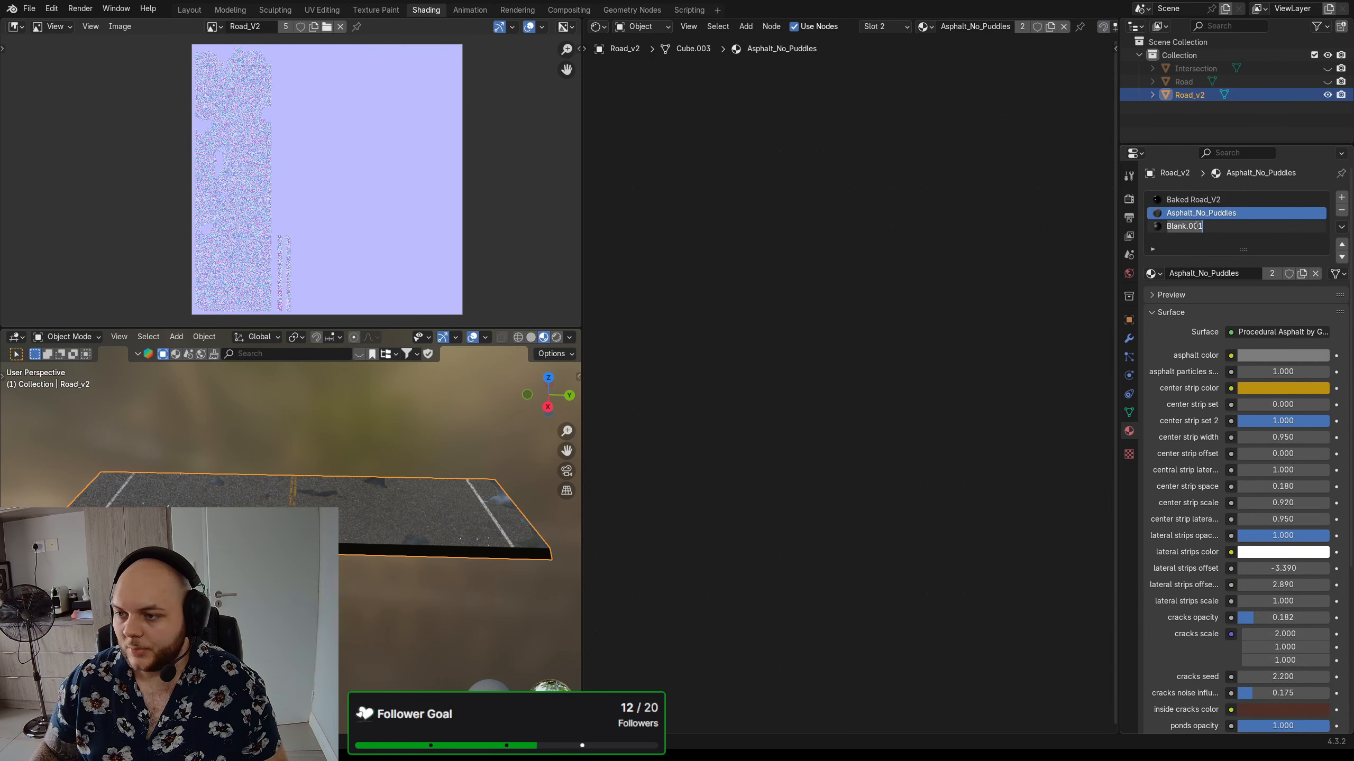
click(1342, 211)
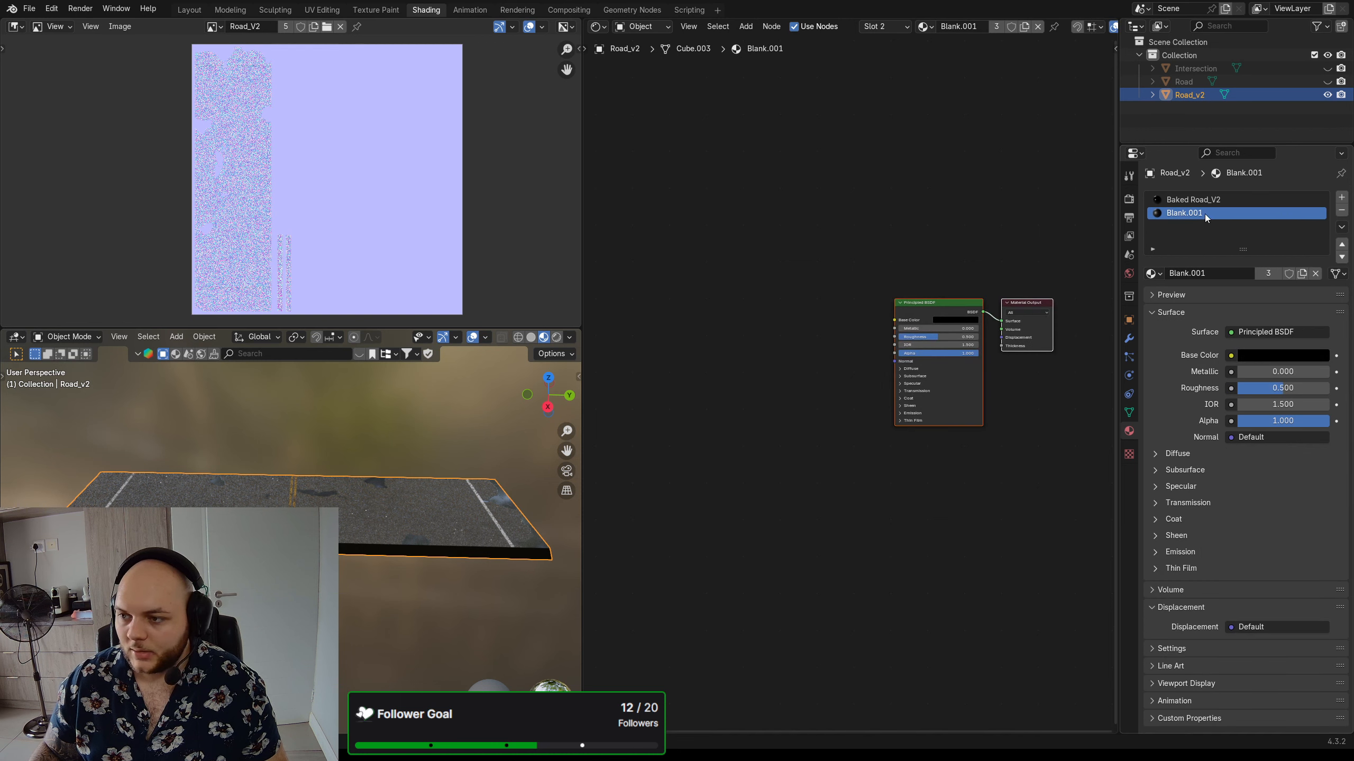
click(1341, 210)
middle_drag(341, 469, 378, 492)
shift+middle_drag(325, 538, 248, 475)
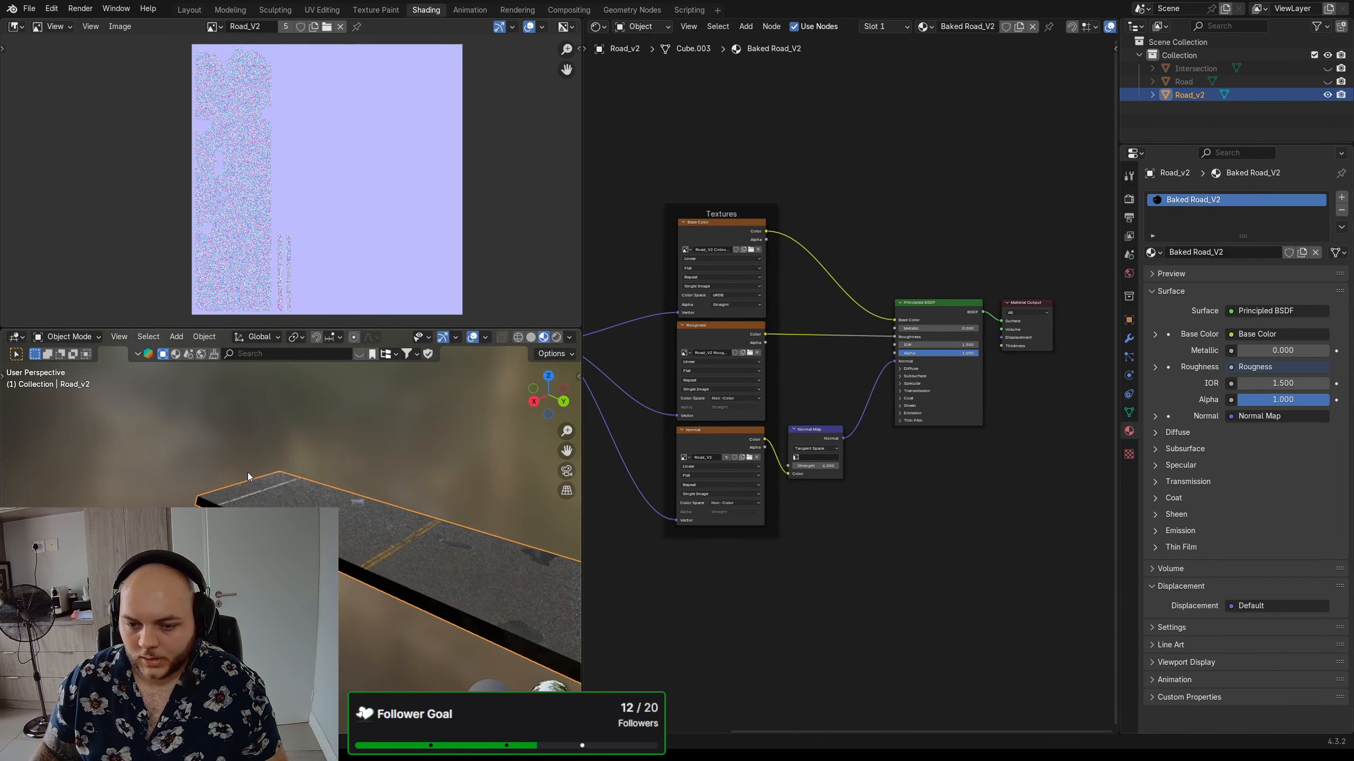
shift+middle_drag(493, 659, 176, 555)
middle_drag(123, 501, 209, 511)
scroll(144, 515, down, 3)
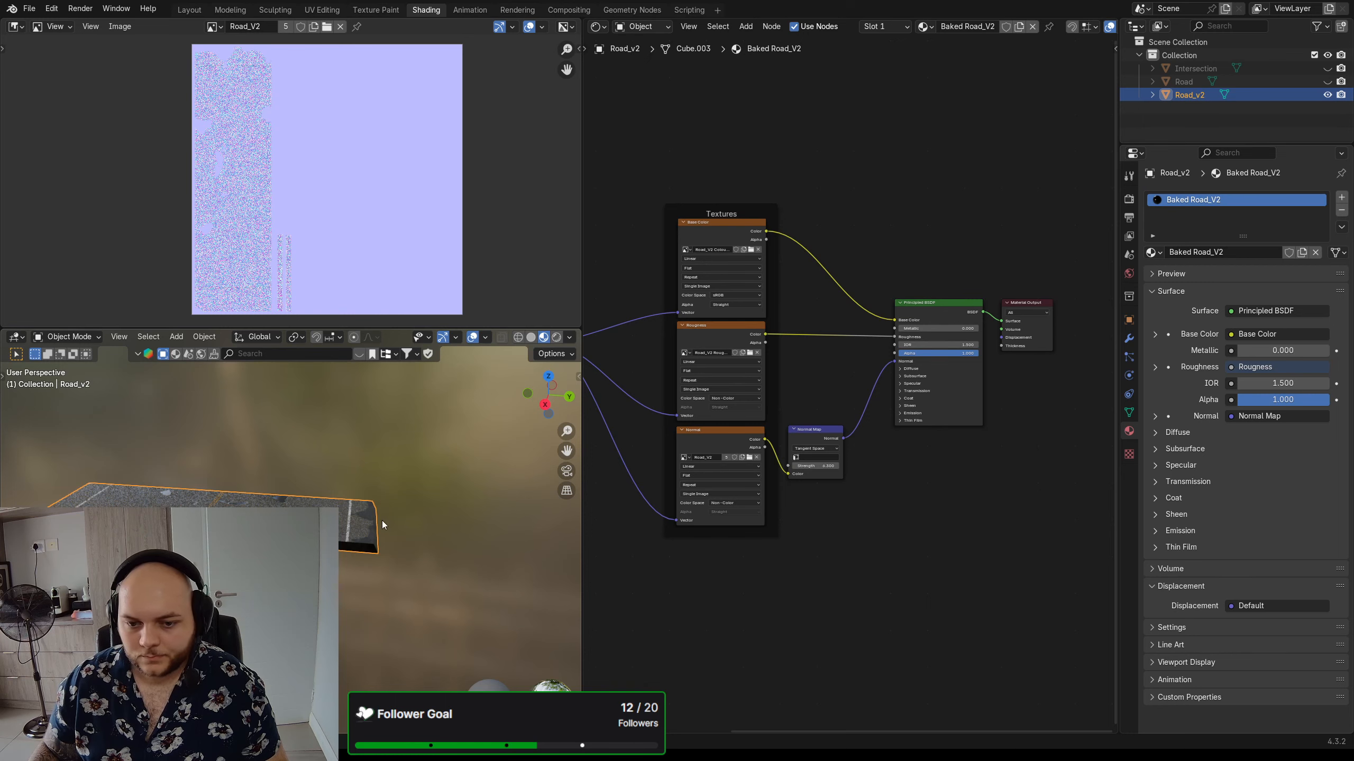
middle_drag(381, 521, 144, 555)
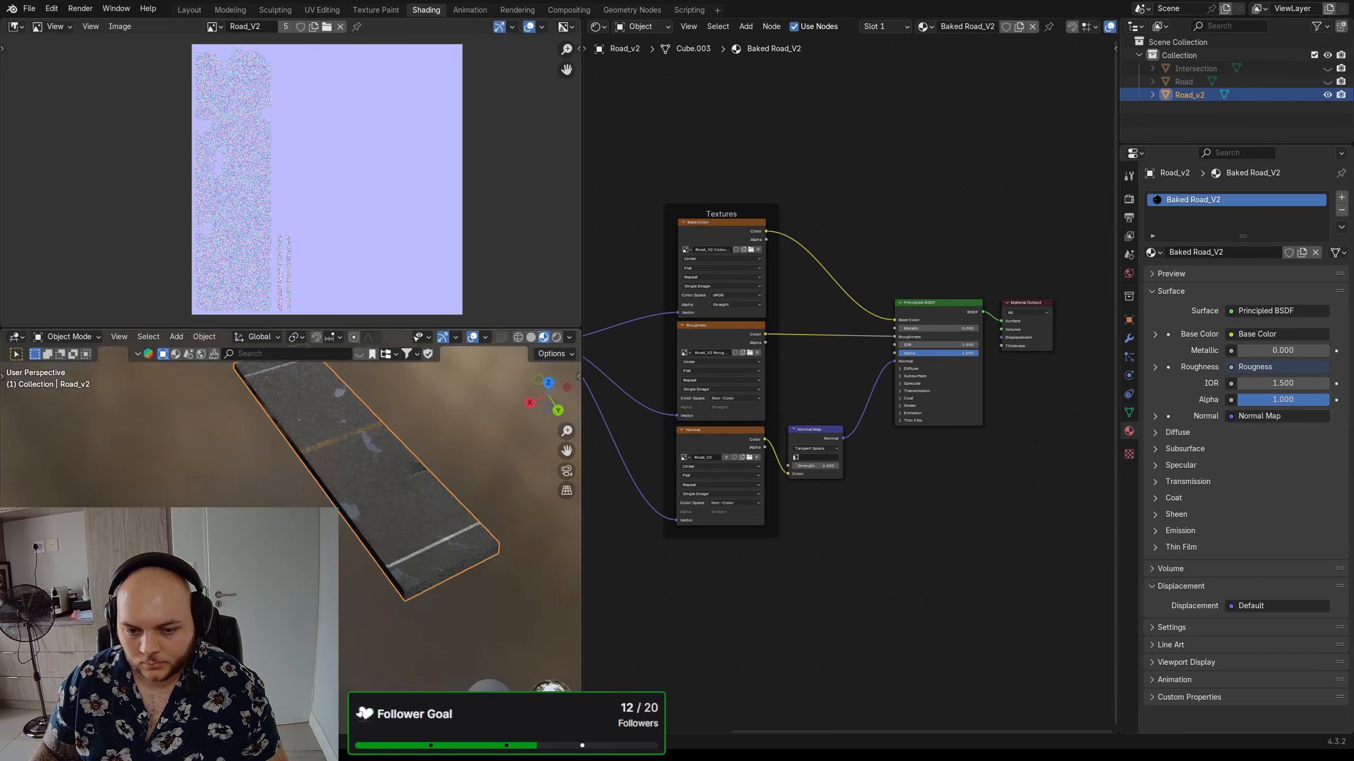
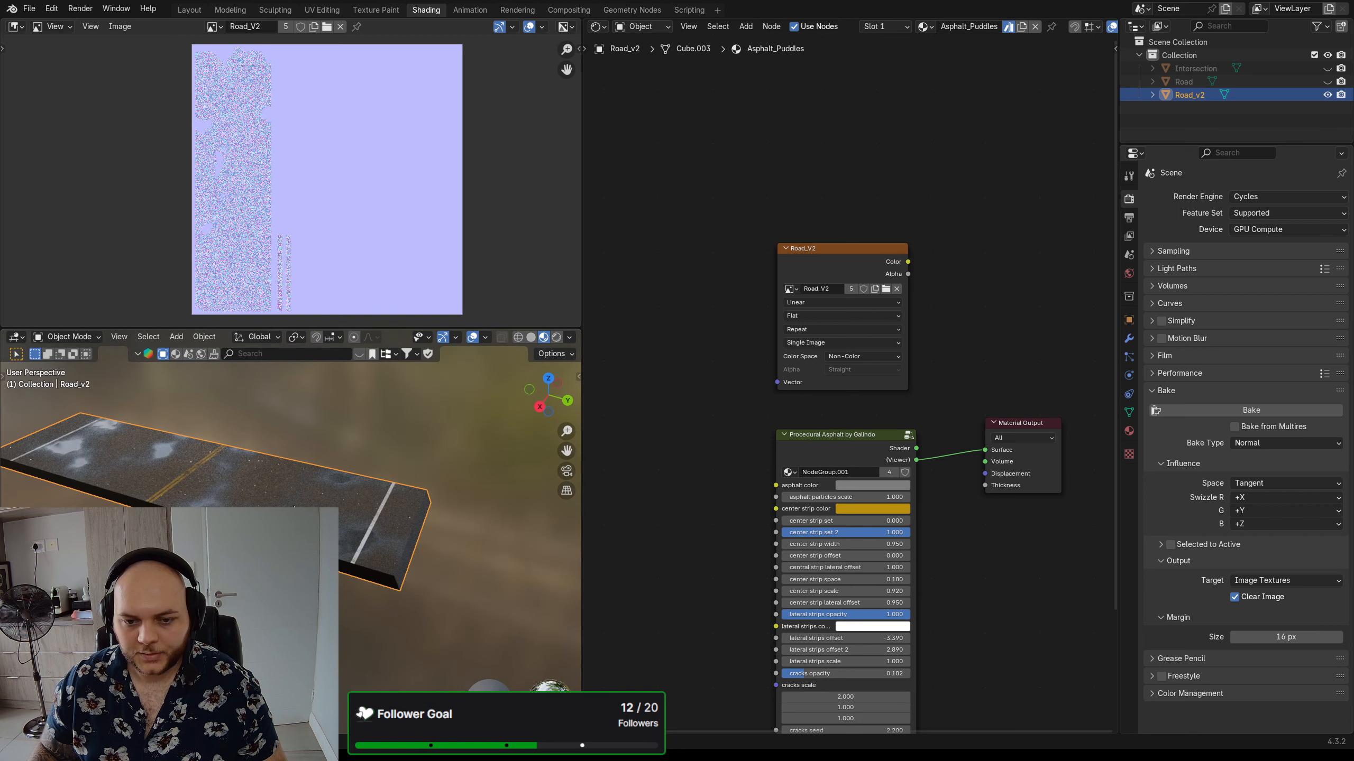
- Bake the Normal map of Road_v2 into the Road_V2 image node of Asphalt_Puddles and save the image externally
click(823, 286)
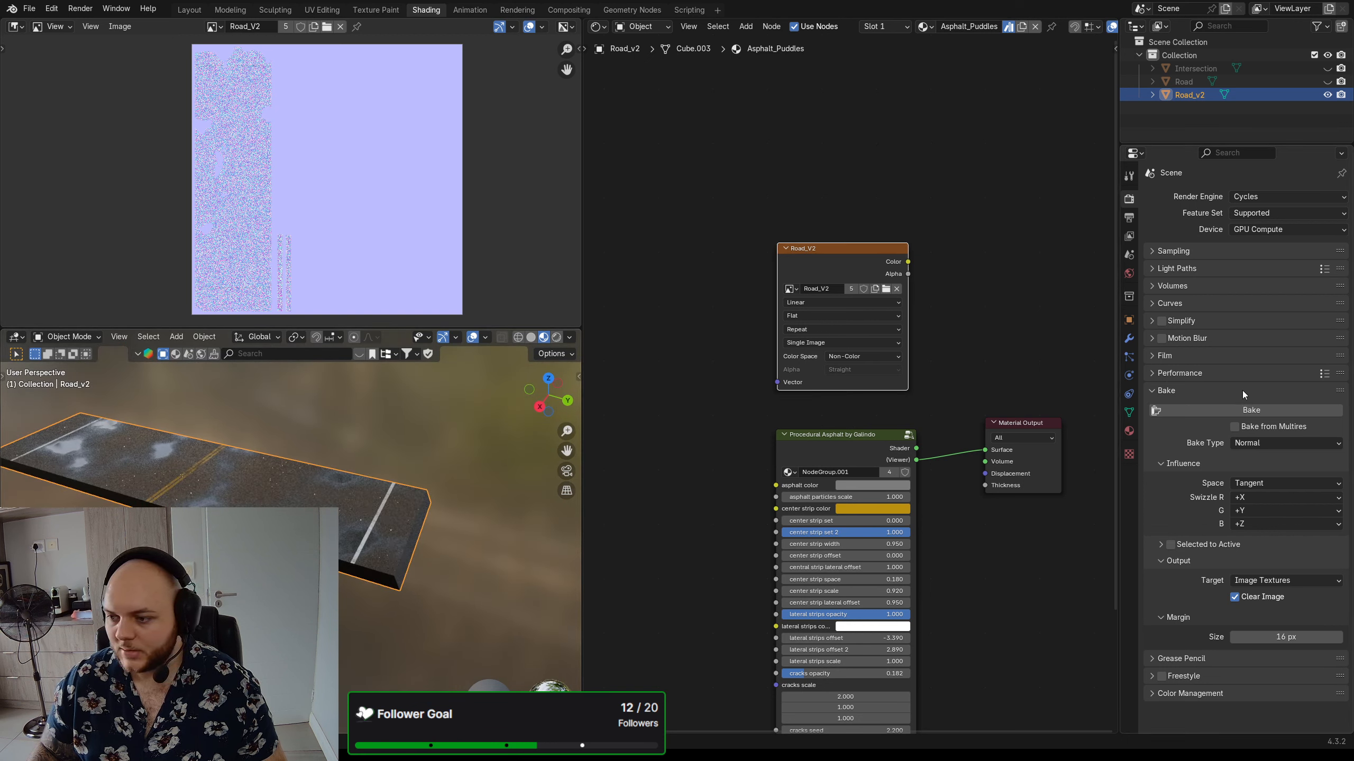
click(1229, 415)
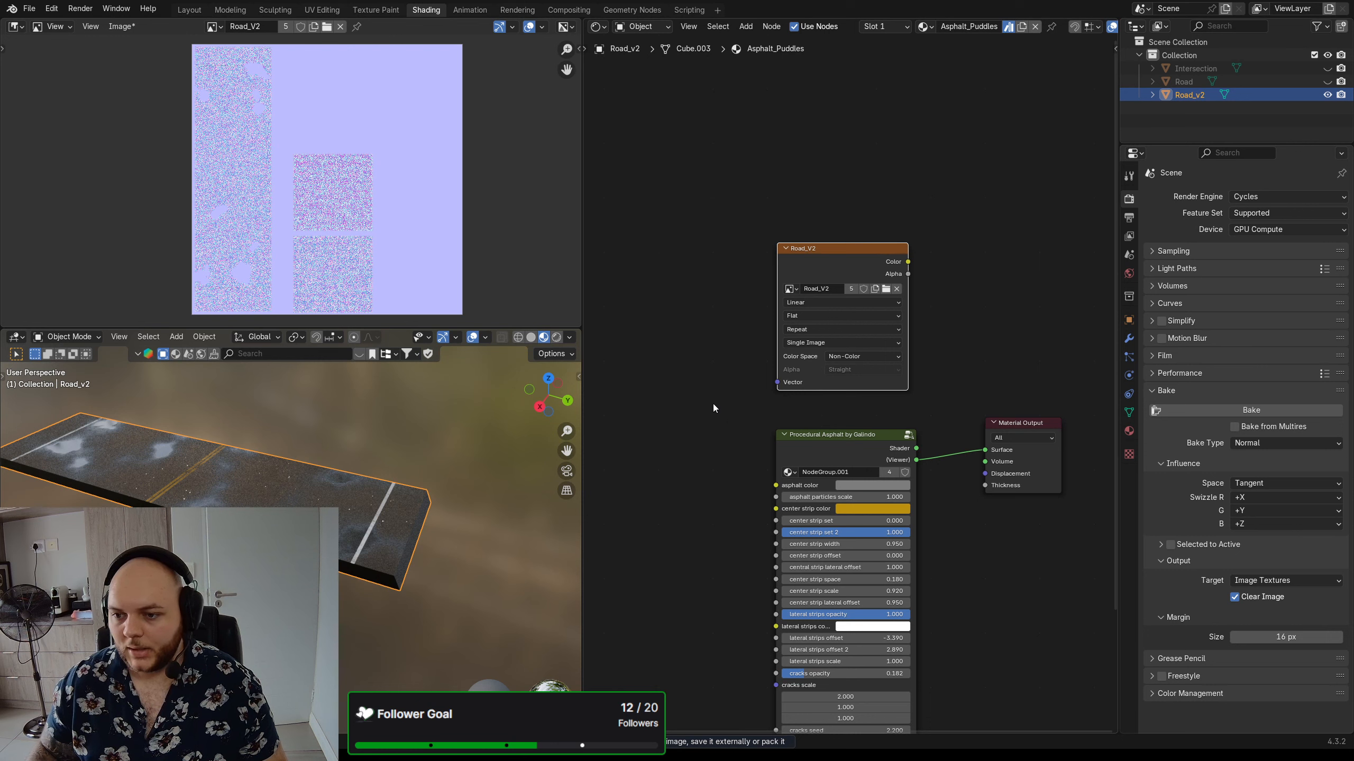
click(117, 29)
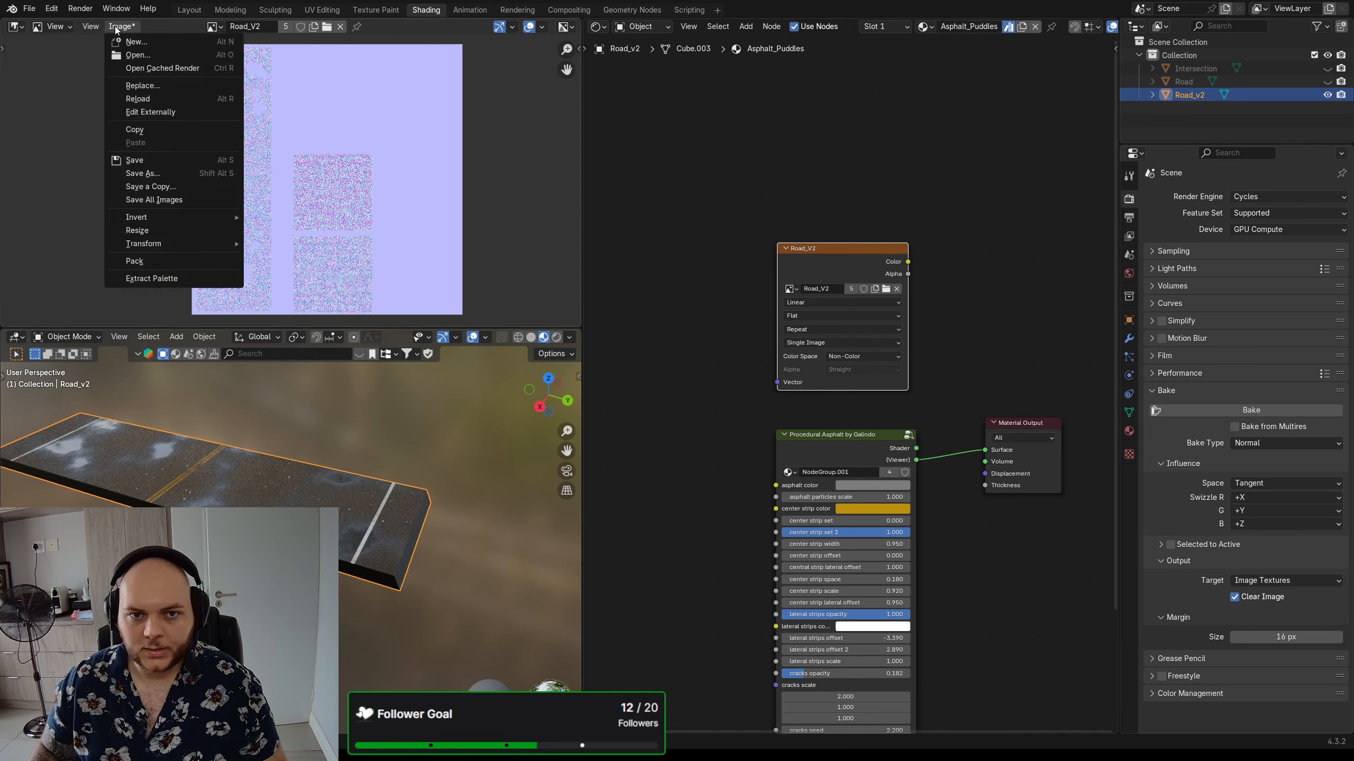
click(156, 176)
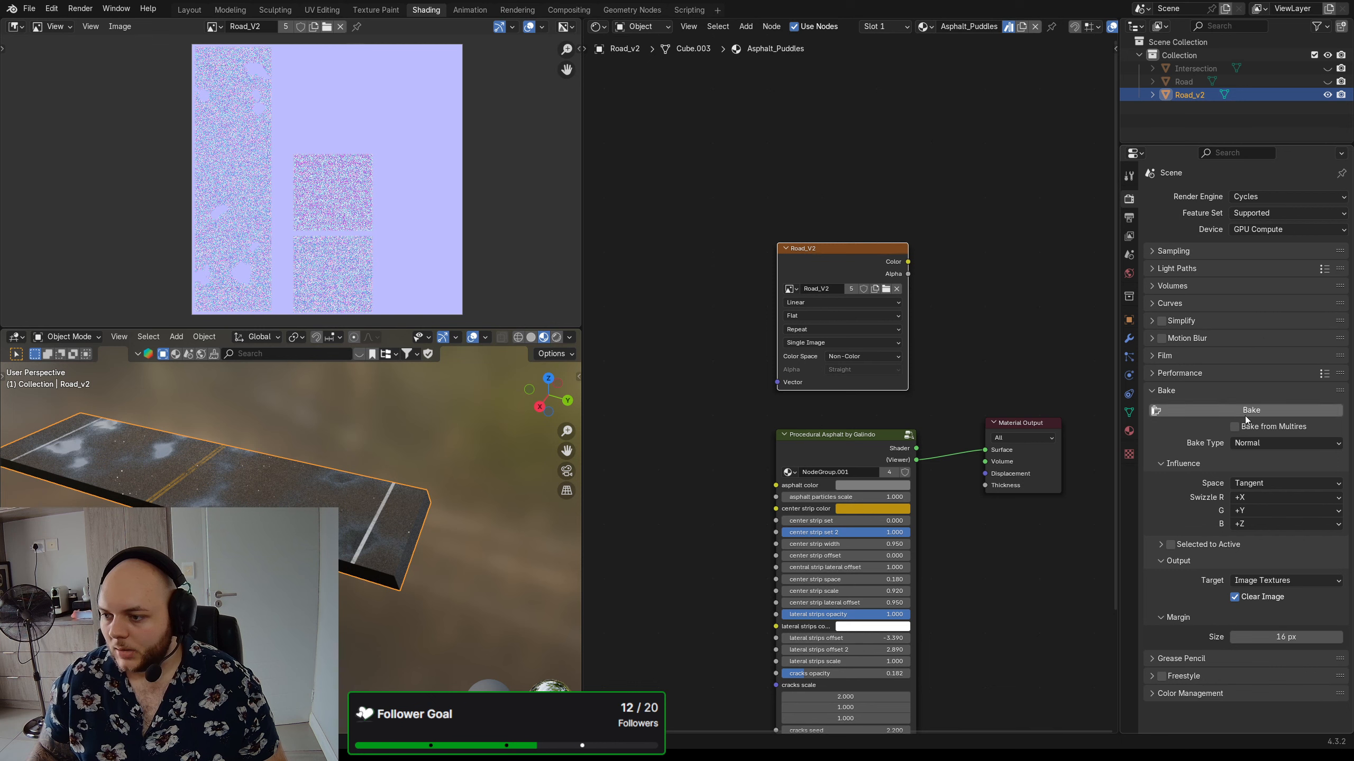
- Set the bake type to Roughness, bake it into the Road_V2 image, and save the result as an external image
click(1270, 444)
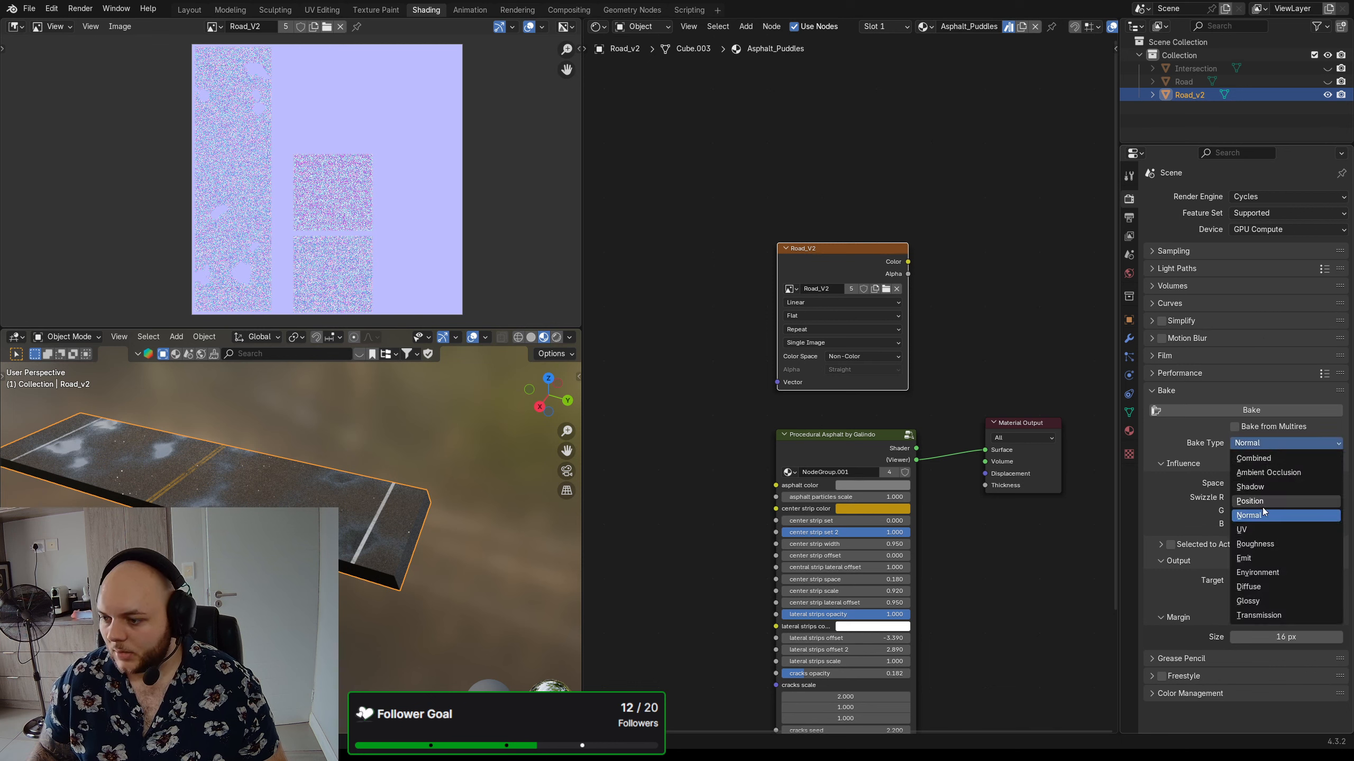
click(1268, 552)
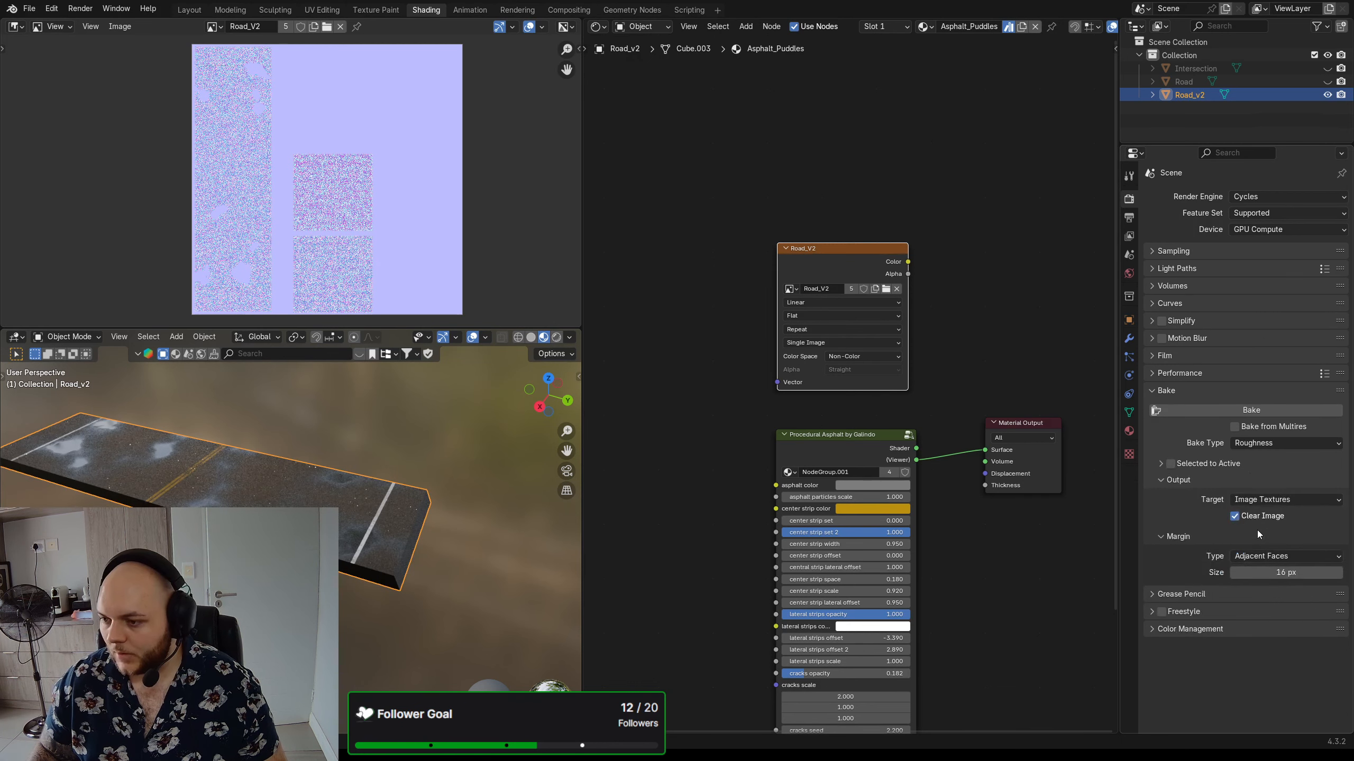
click(1245, 413)
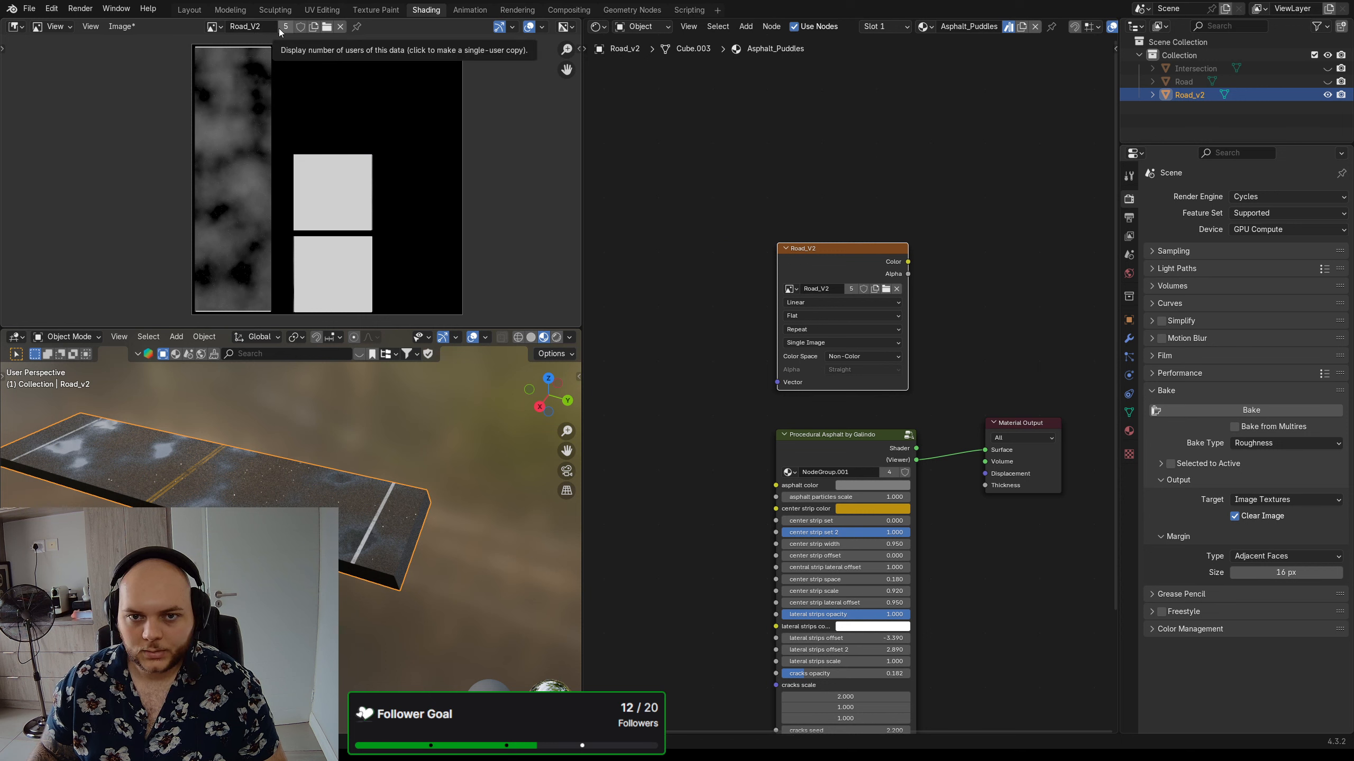
click(124, 27)
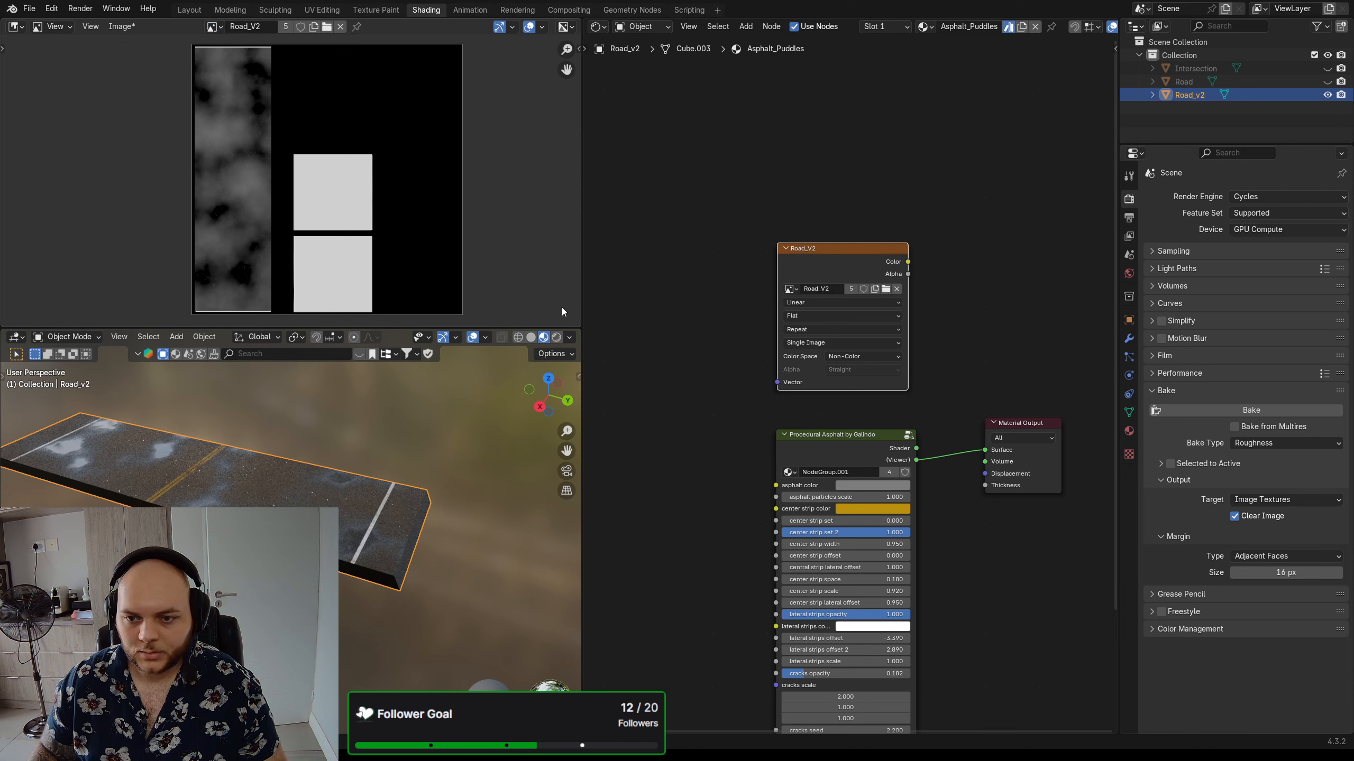
click(908, 544)
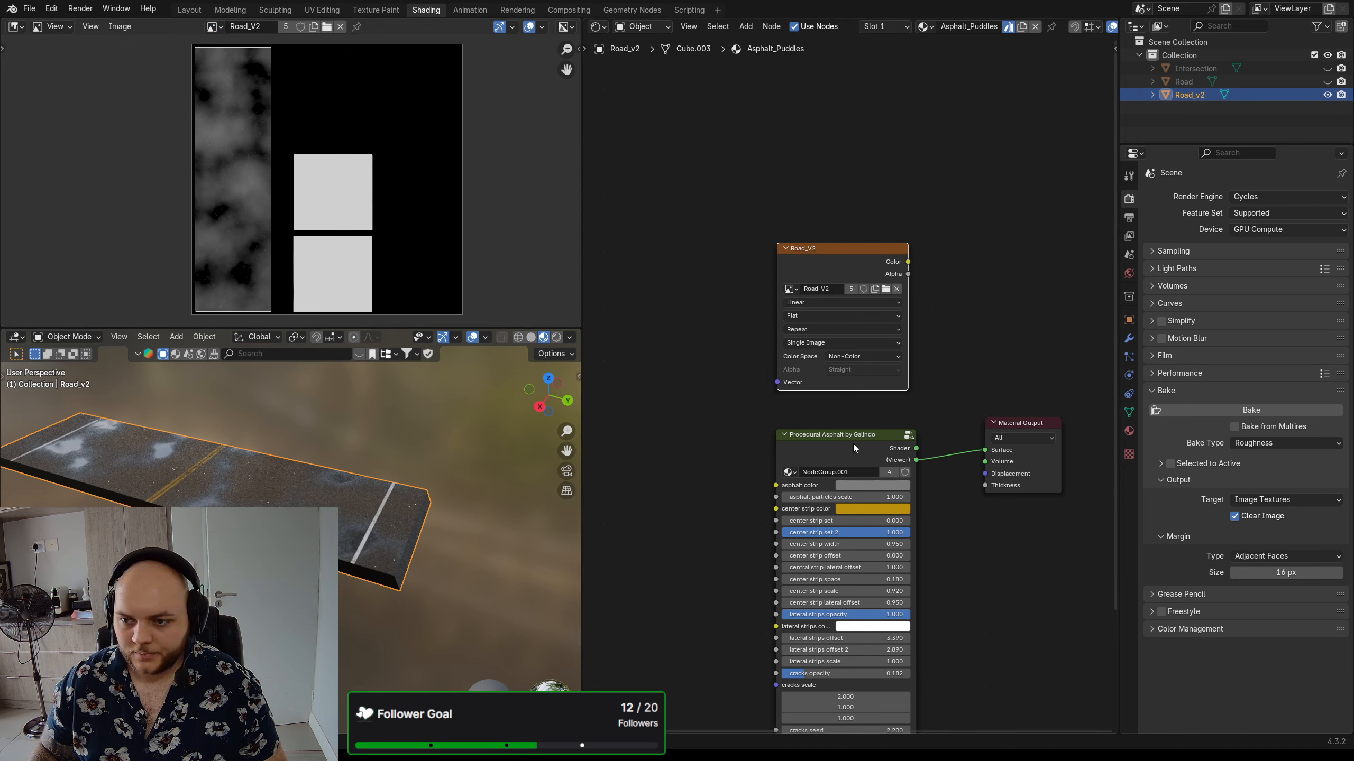
- Set the bake type to Diffuse and the Road_V2 image's color space to sRGB, and save the blend file
click(1265, 442)
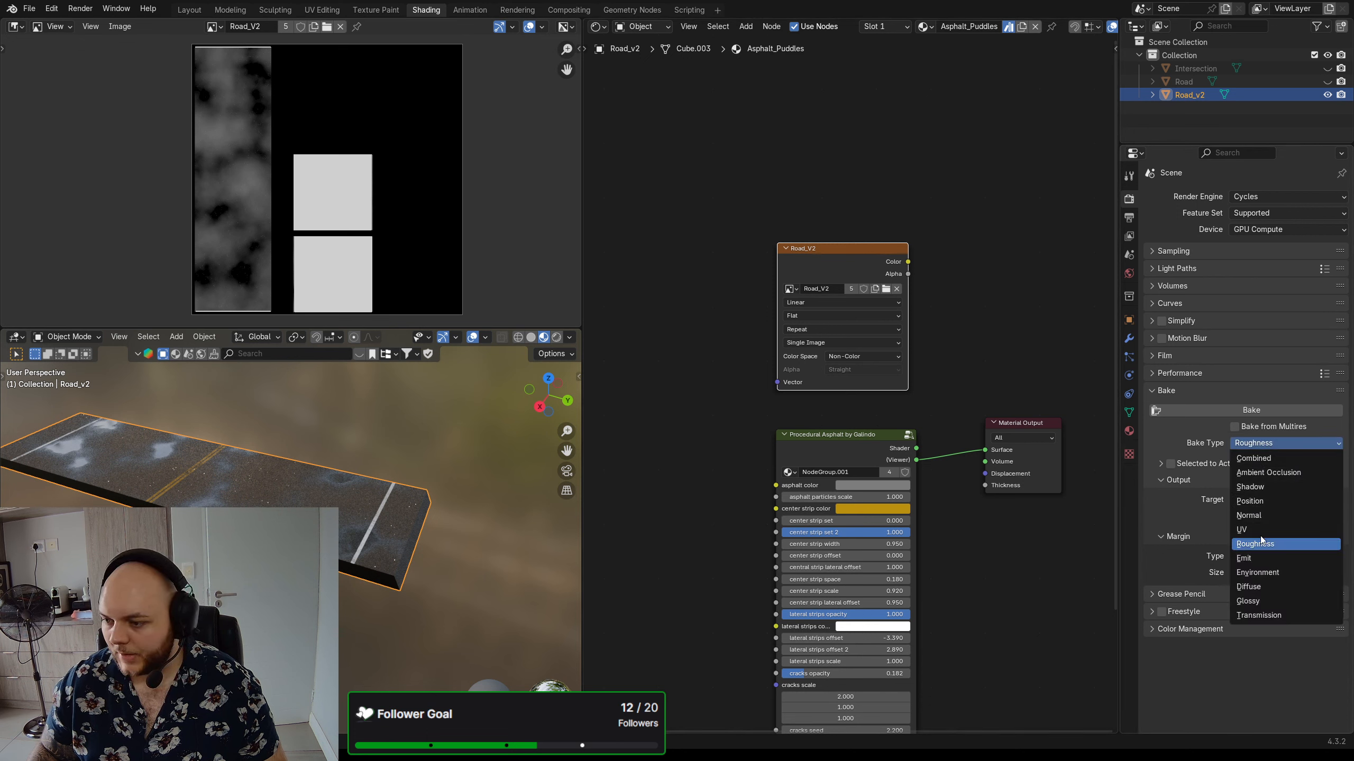
click(1259, 590)
click(859, 358)
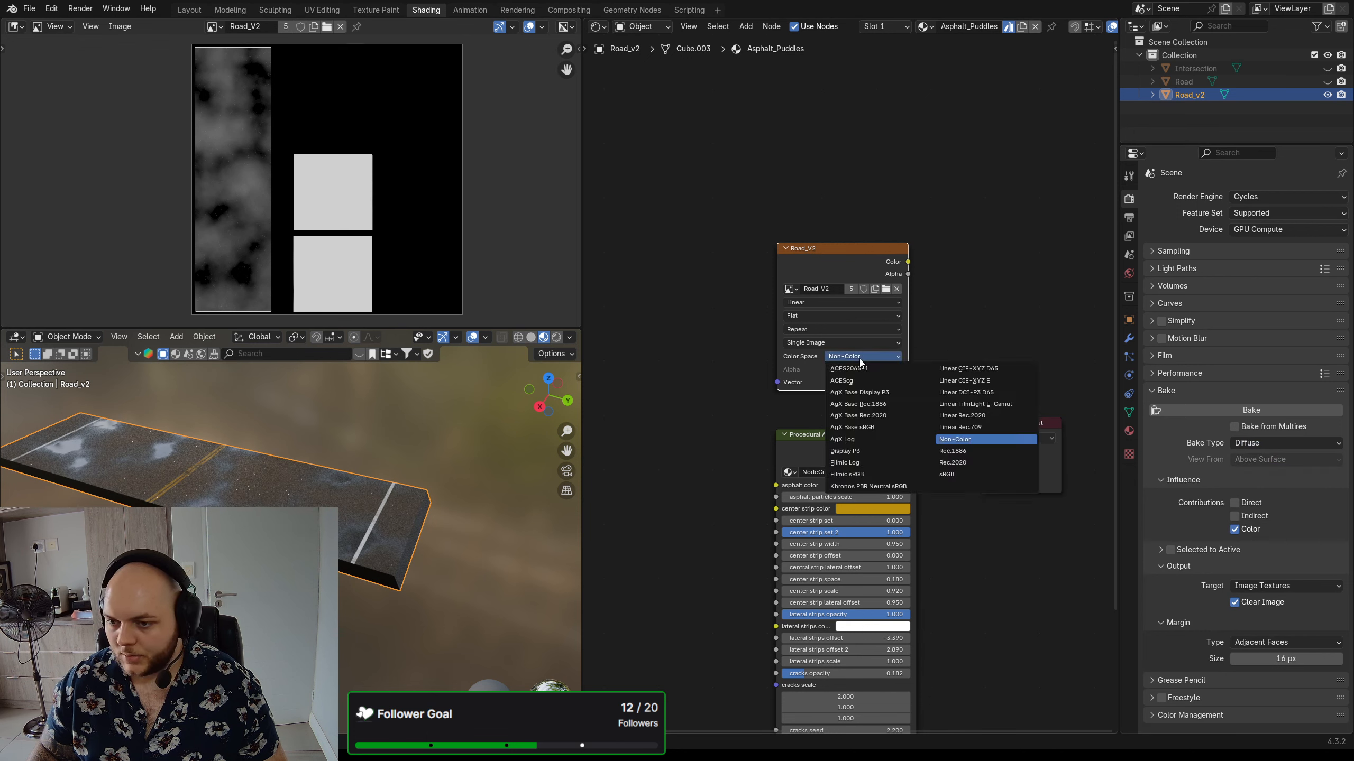
click(961, 472)
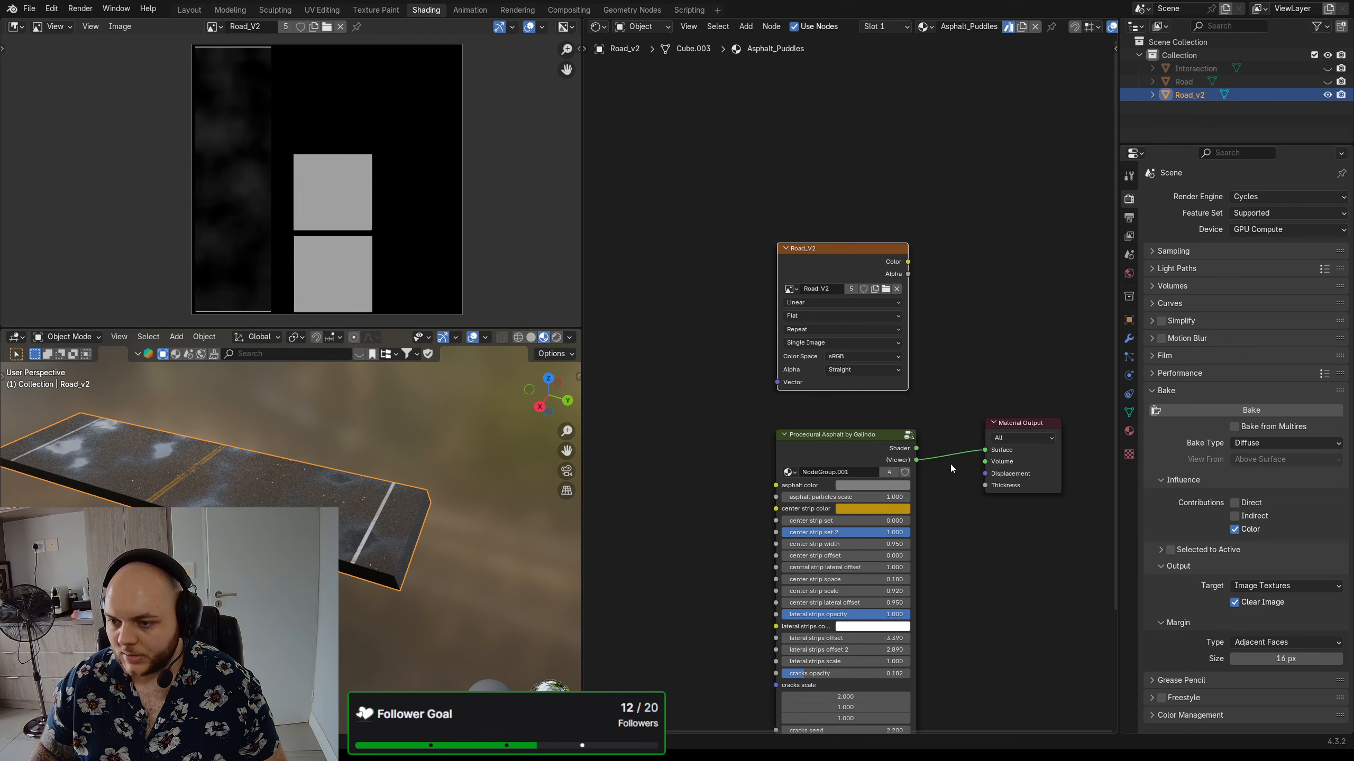
click(848, 356)
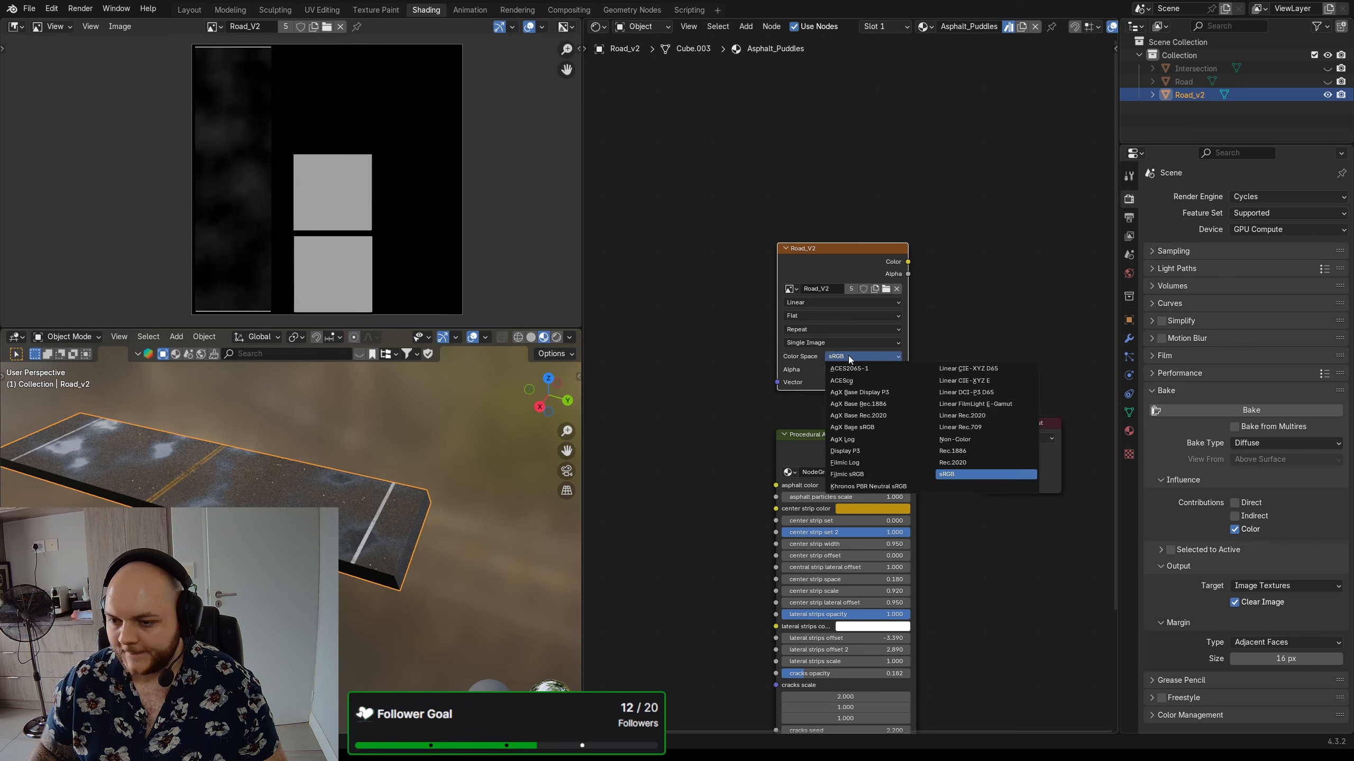
click(849, 356)
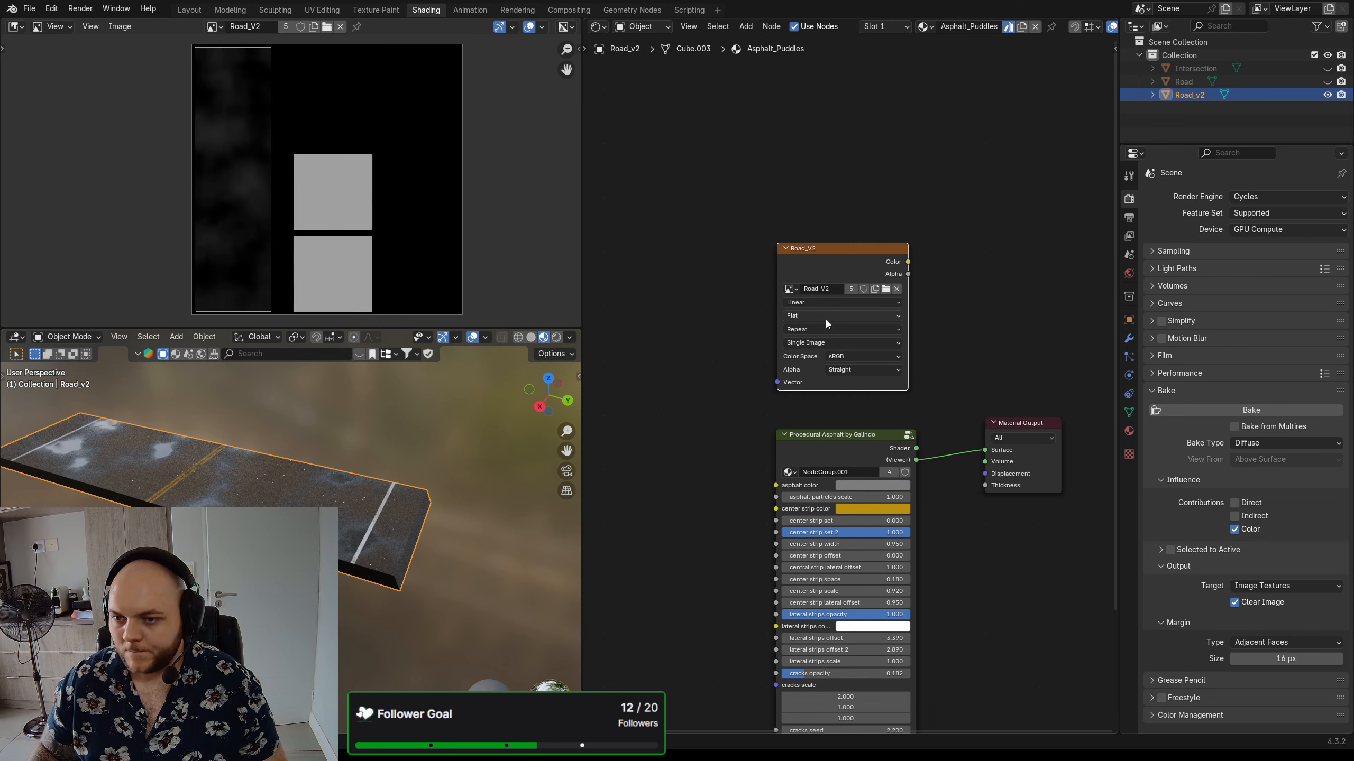
key(ctrl+s)
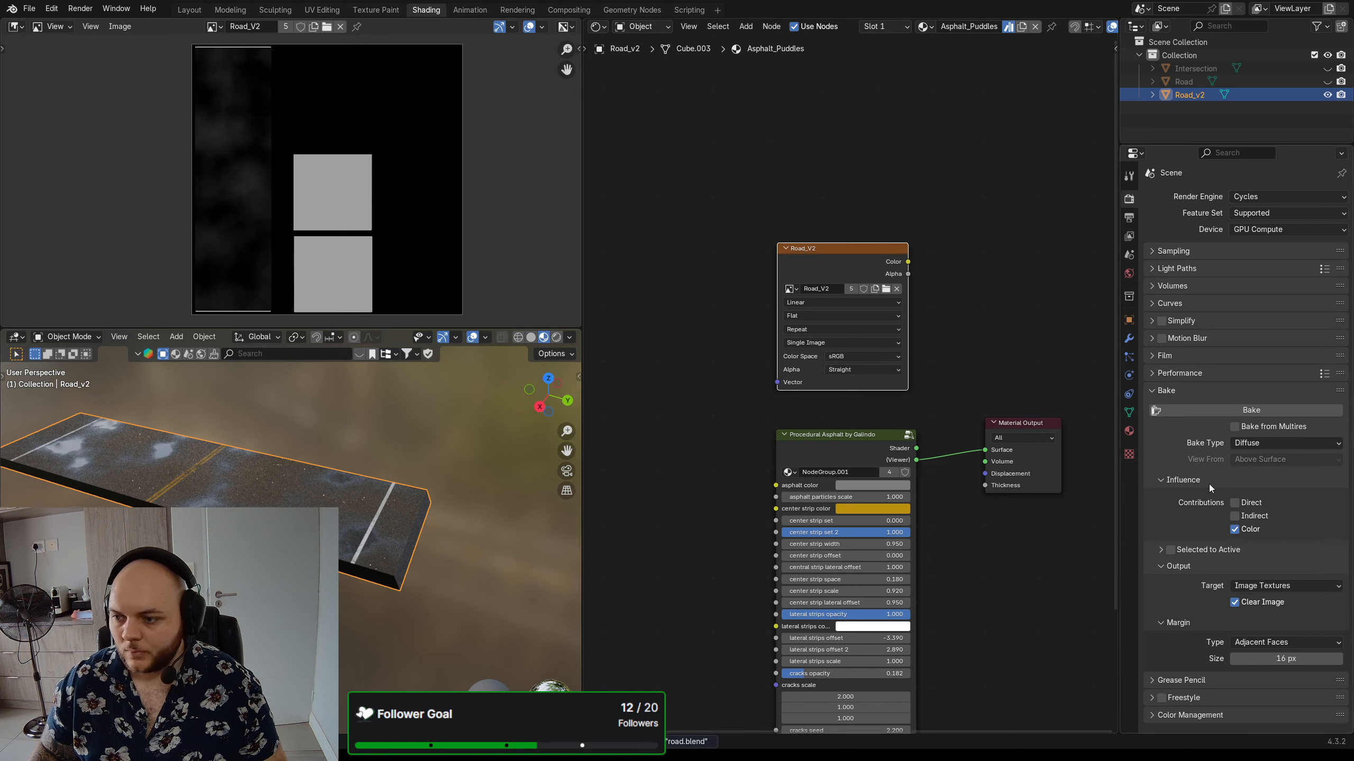
- Bake the diffuse color into the Road_V2 image and save the baked image externally
click(1227, 410)
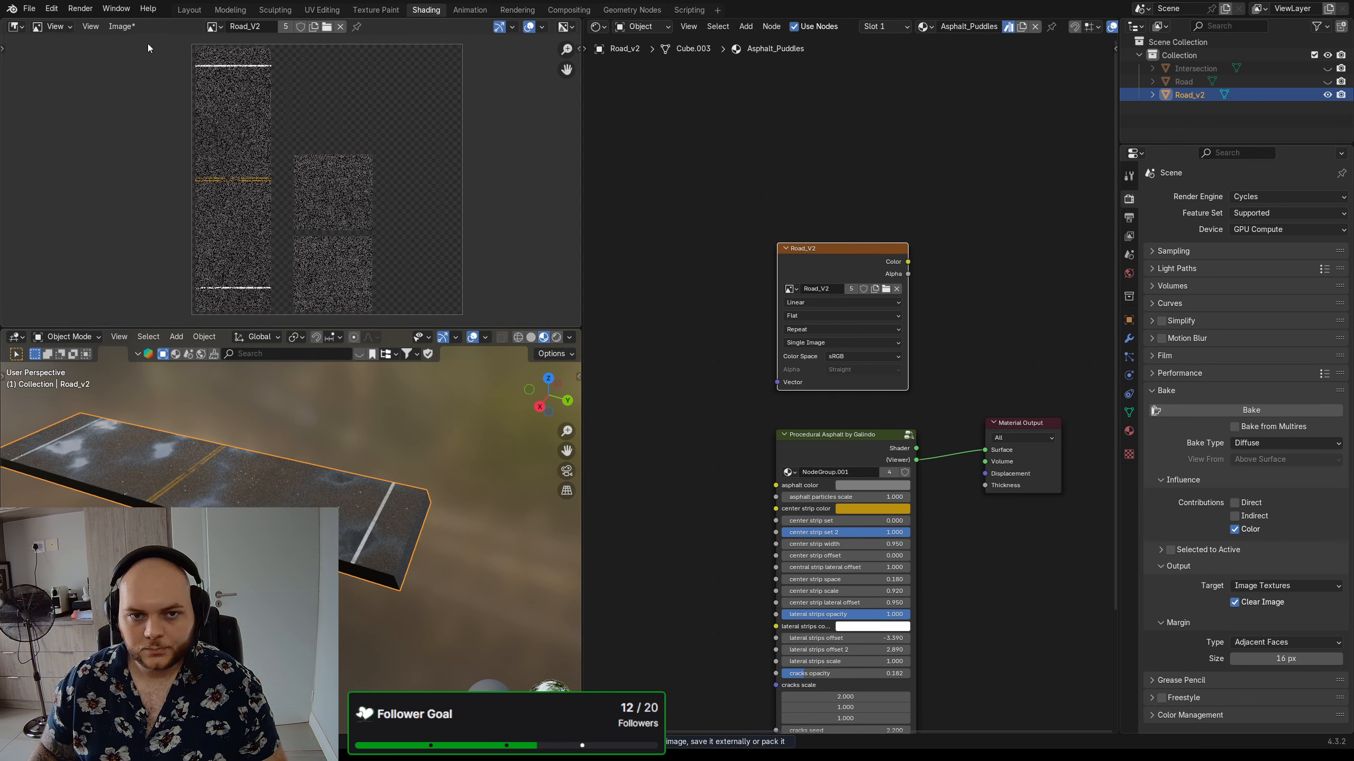
click(121, 26)
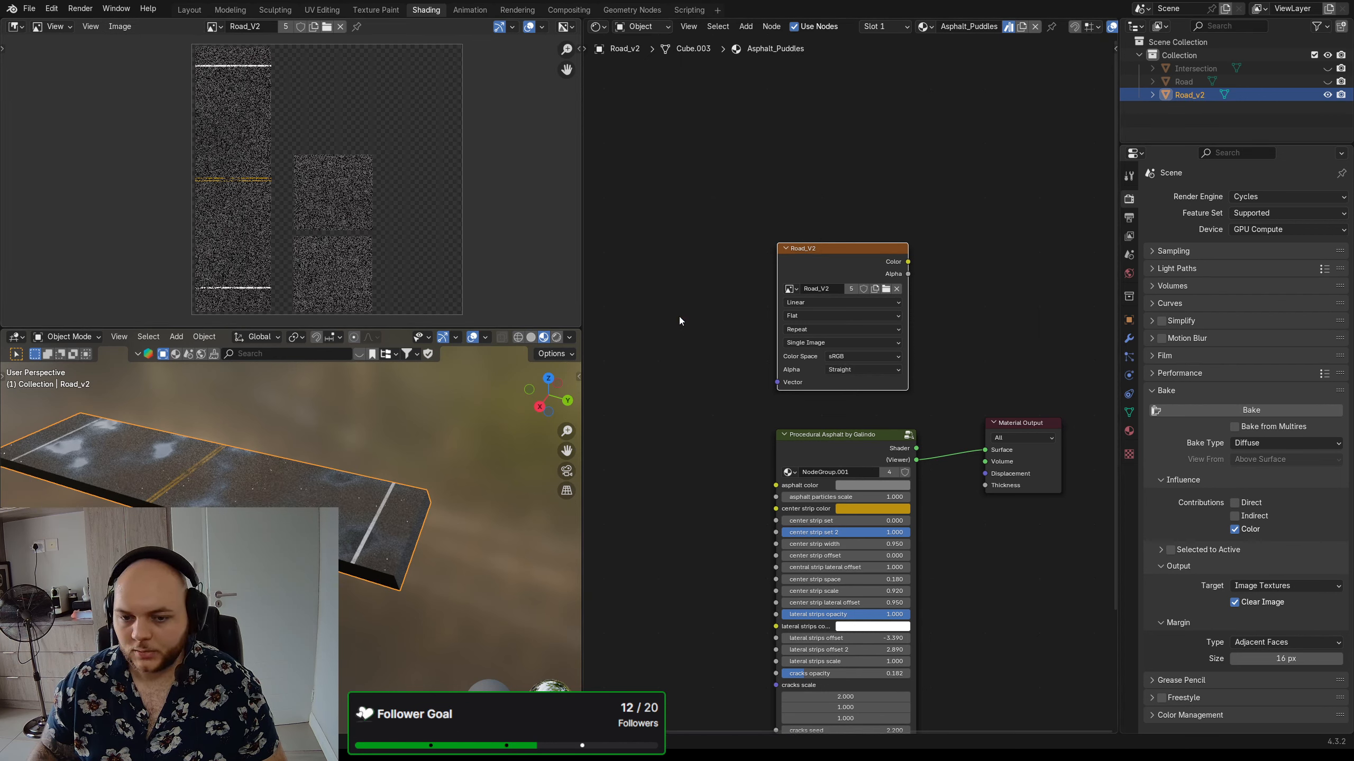
mouse_move(337, 445)
middle_down()
mouse_move(317, 444)
mouse_move(354, 459)
middle_up()
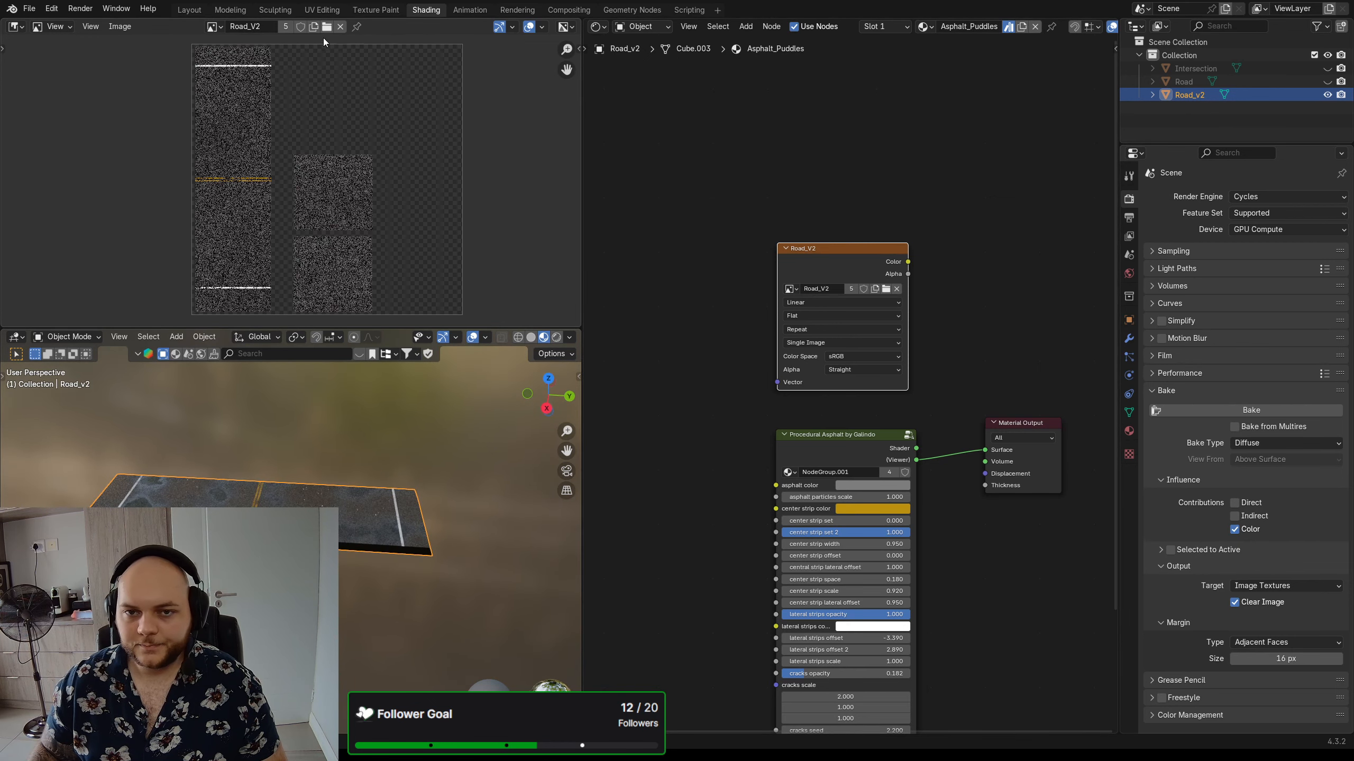
- Switch to the Layout workspace and remove the Blank.001 material slot from Road_v2
click(190, 9)
middle_drag(556, 377, 533, 381)
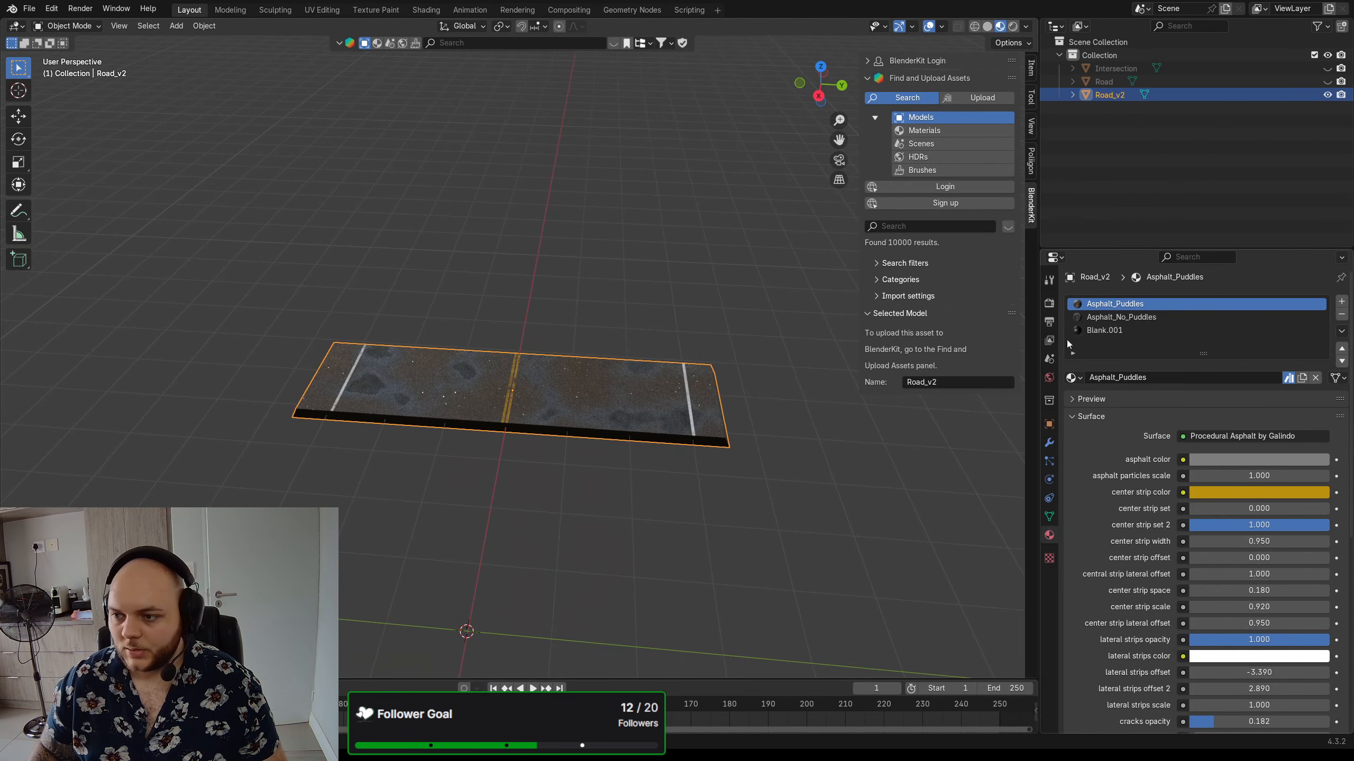
click(1121, 317)
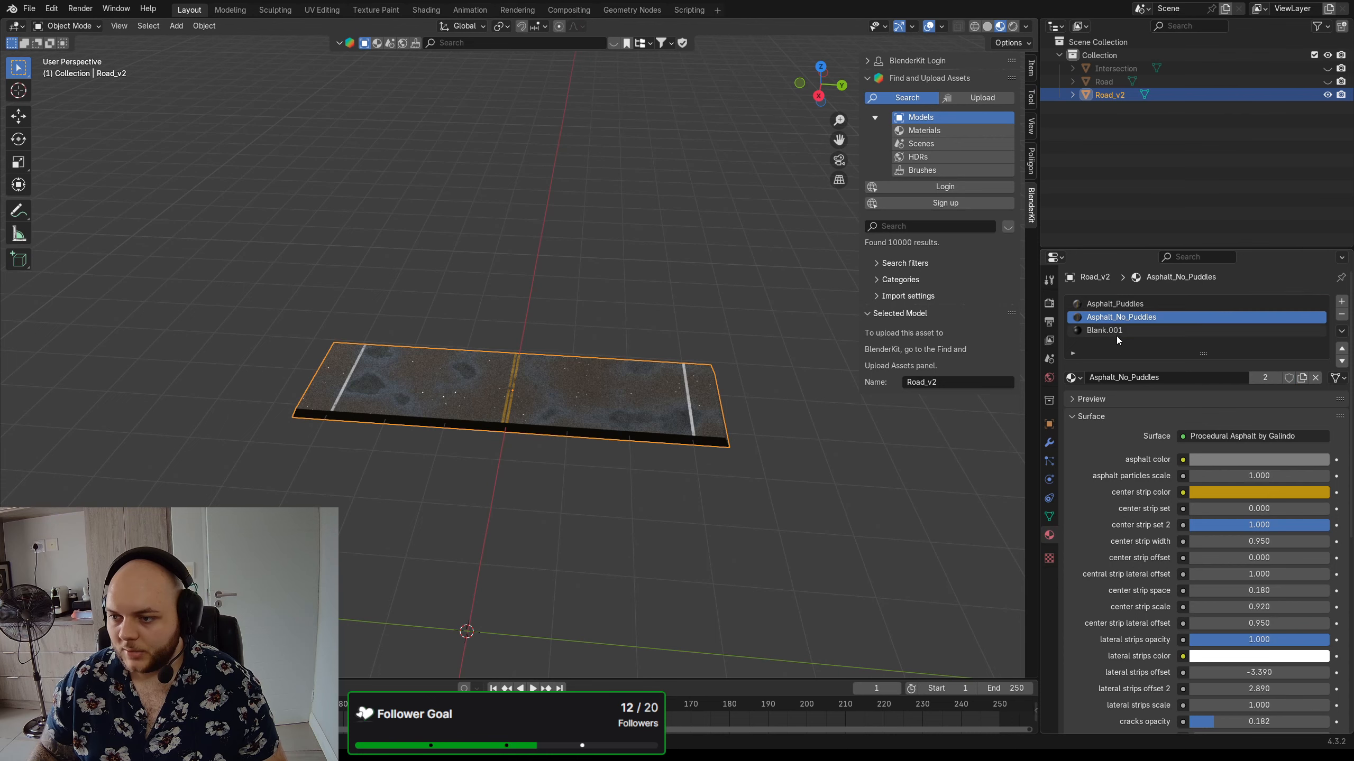
click(1121, 331)
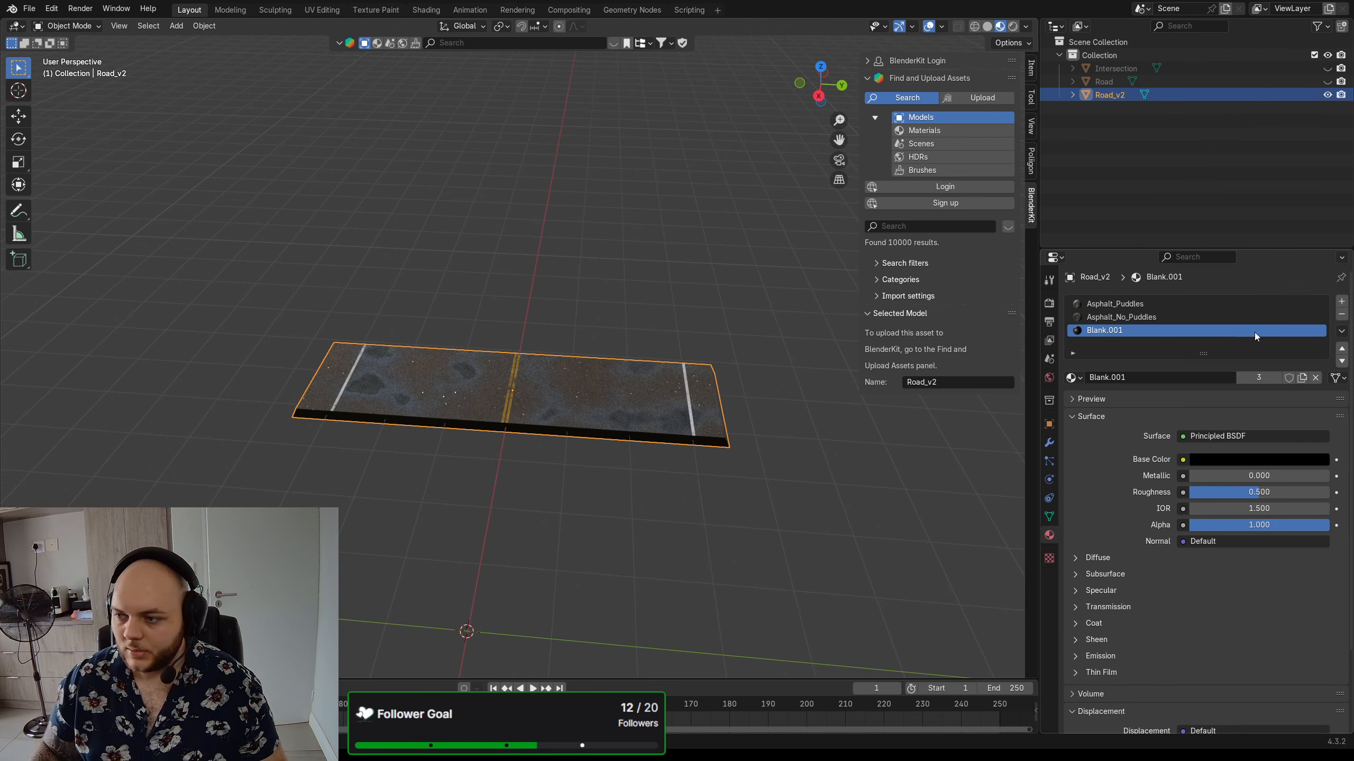
click(1342, 314)
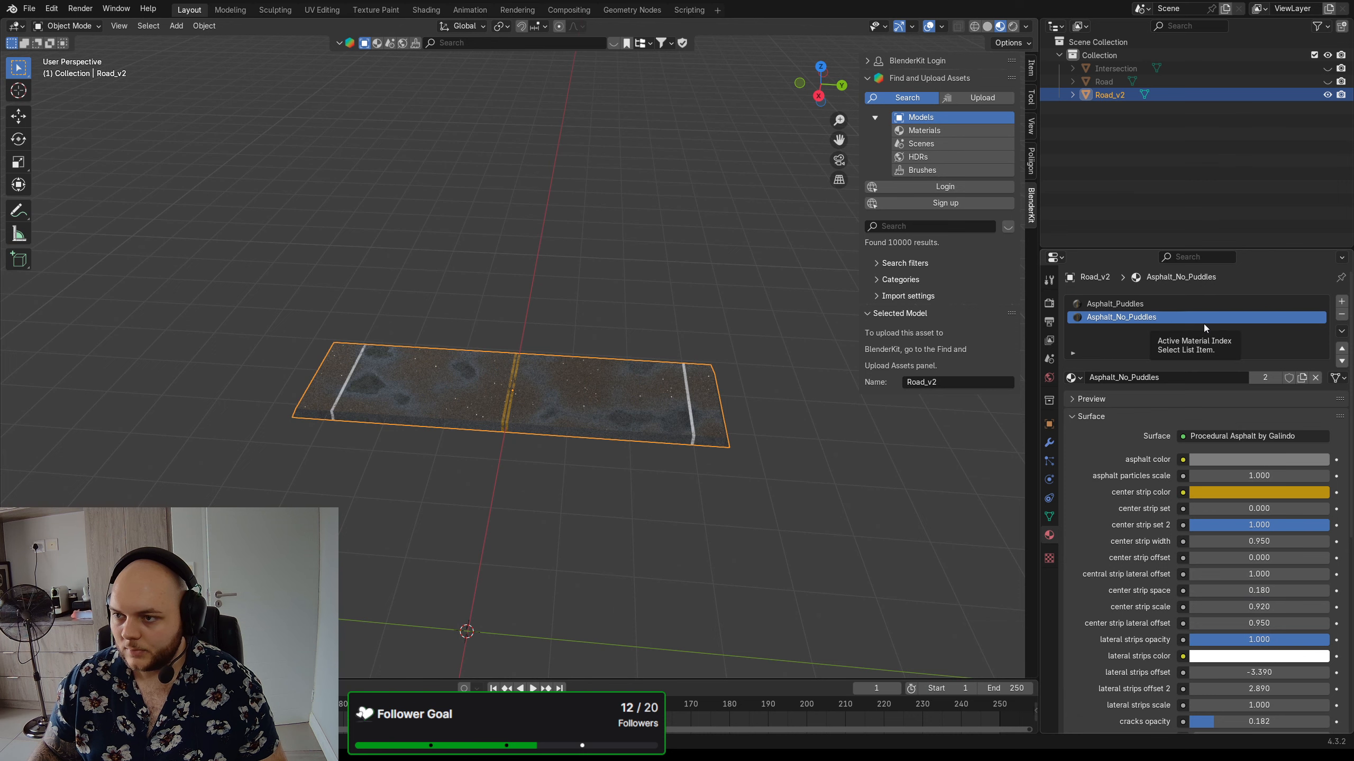
- Remove the Asphalt_No_Puddles slot from Road_v2 and assign the Baked Road_V2 material to the remaining slot
click(1342, 314)
middle_drag(825, 353, 734, 367)
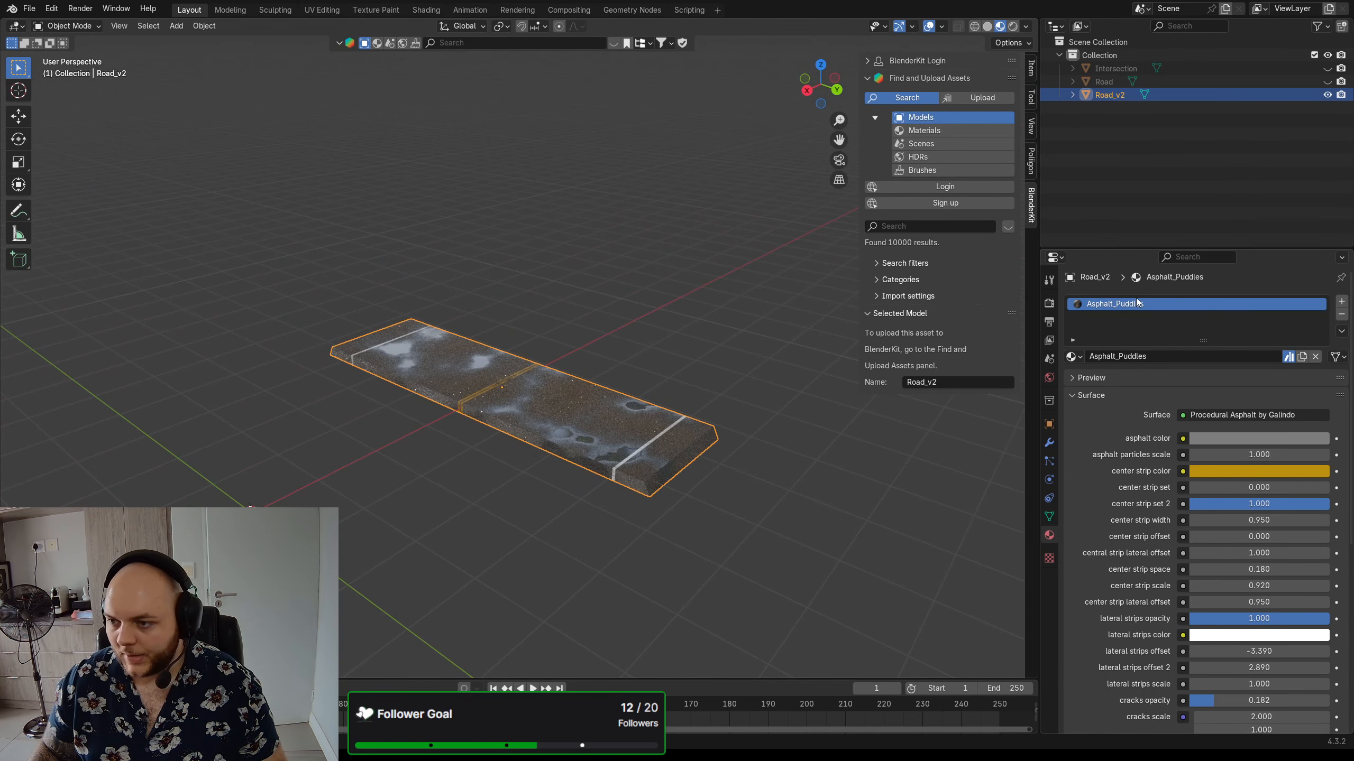
click(1073, 356)
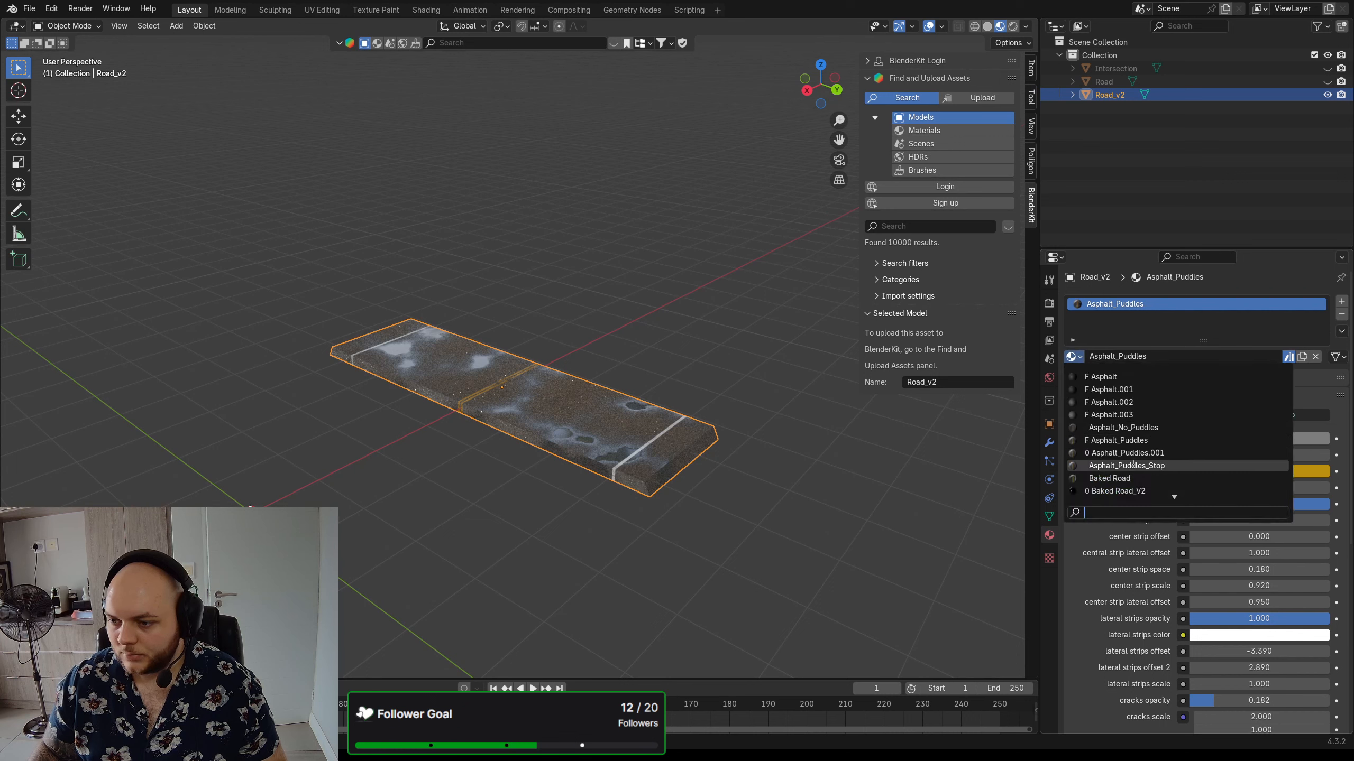
scroll(1132, 416, down, 7)
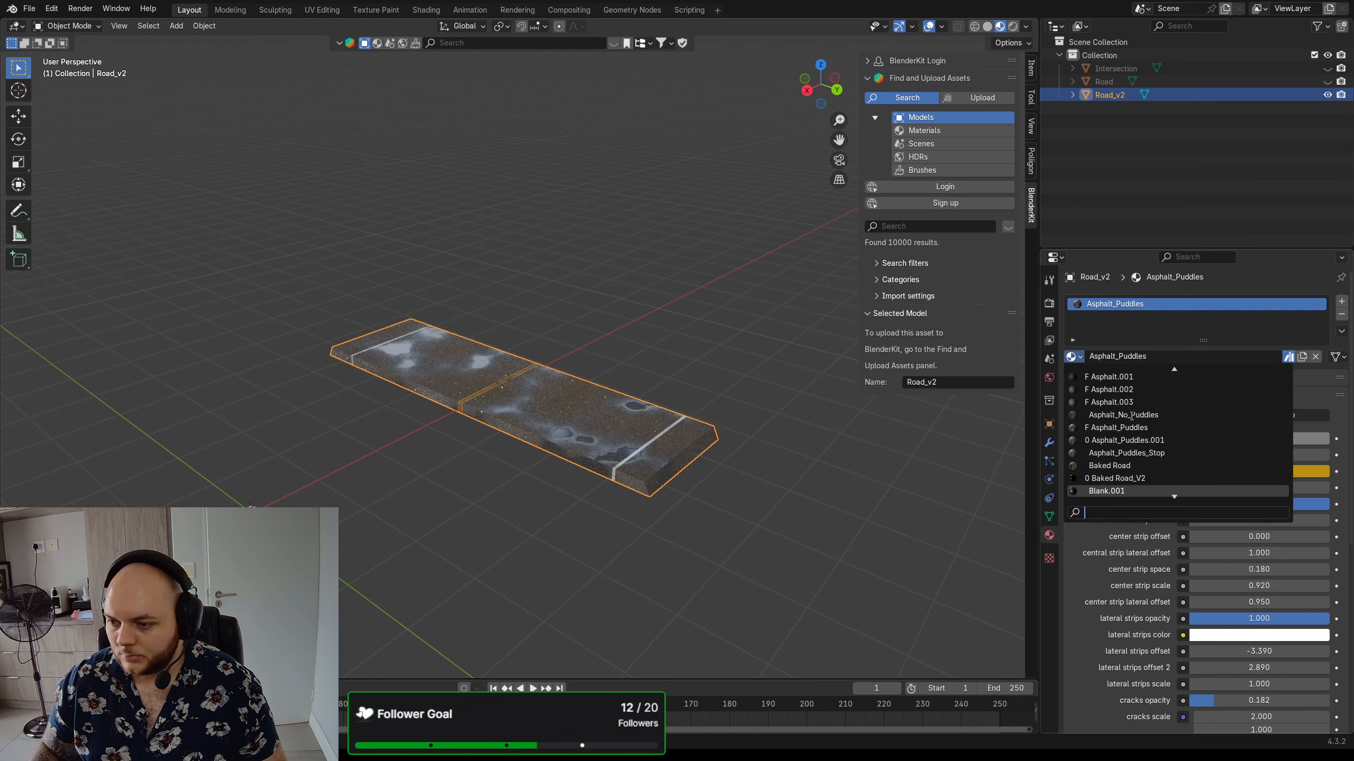
scroll(1131, 416, down, 1)
scroll(1132, 417, up, 11)
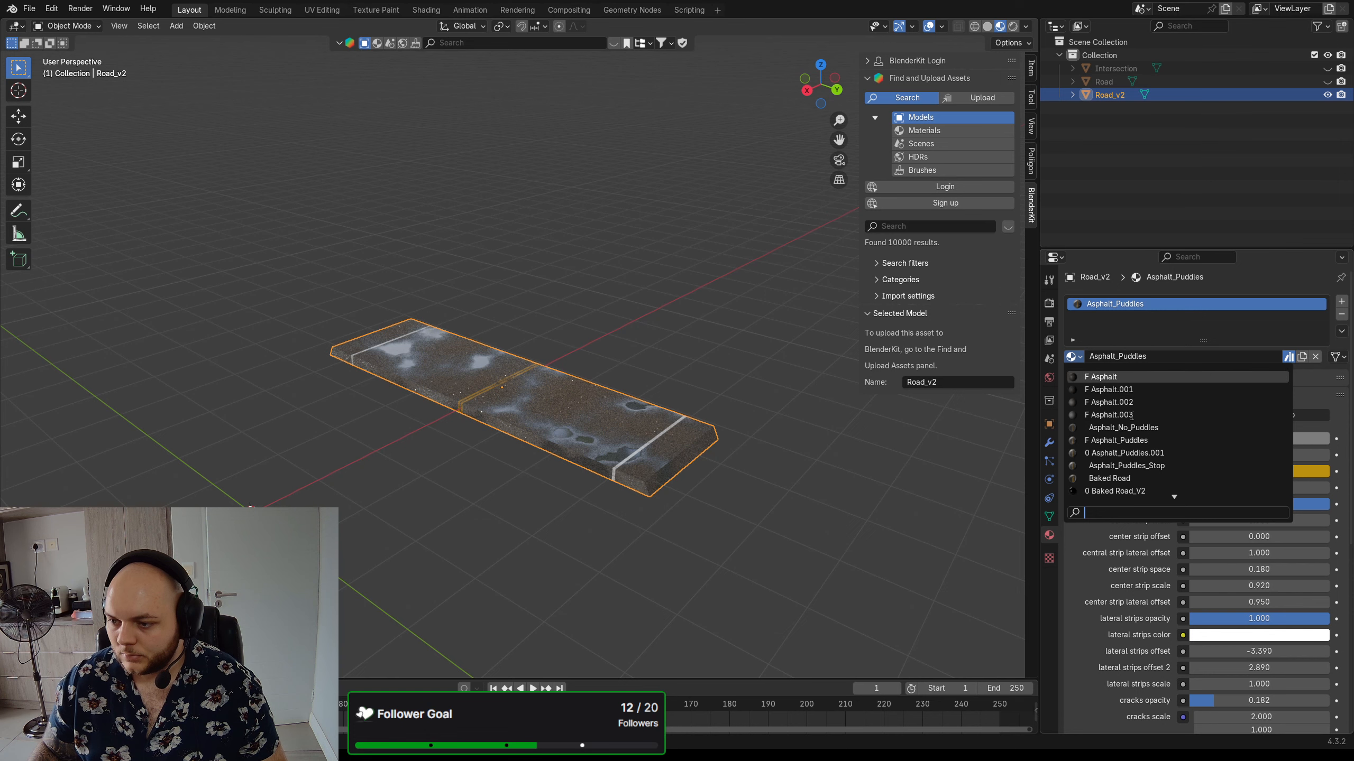
middle_drag(600, 392, 894, 324)
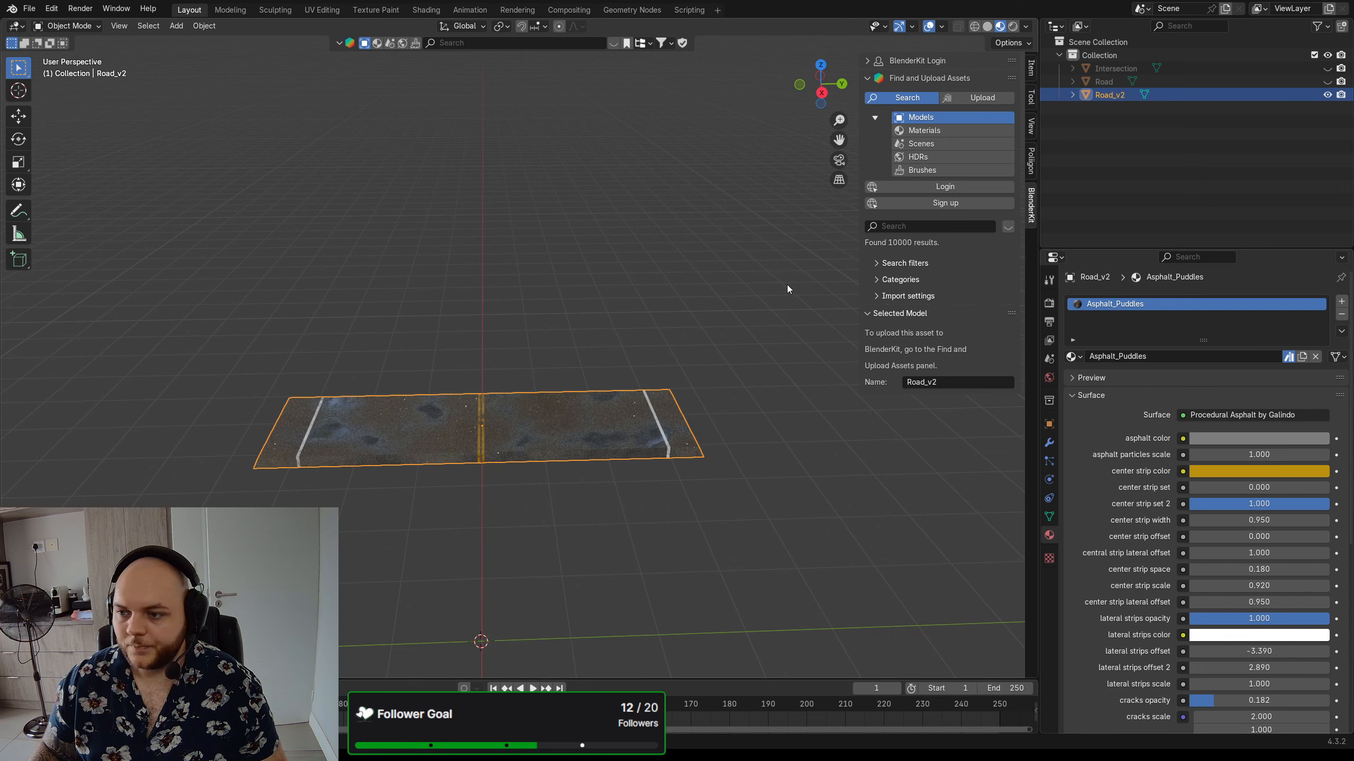
click(1072, 356)
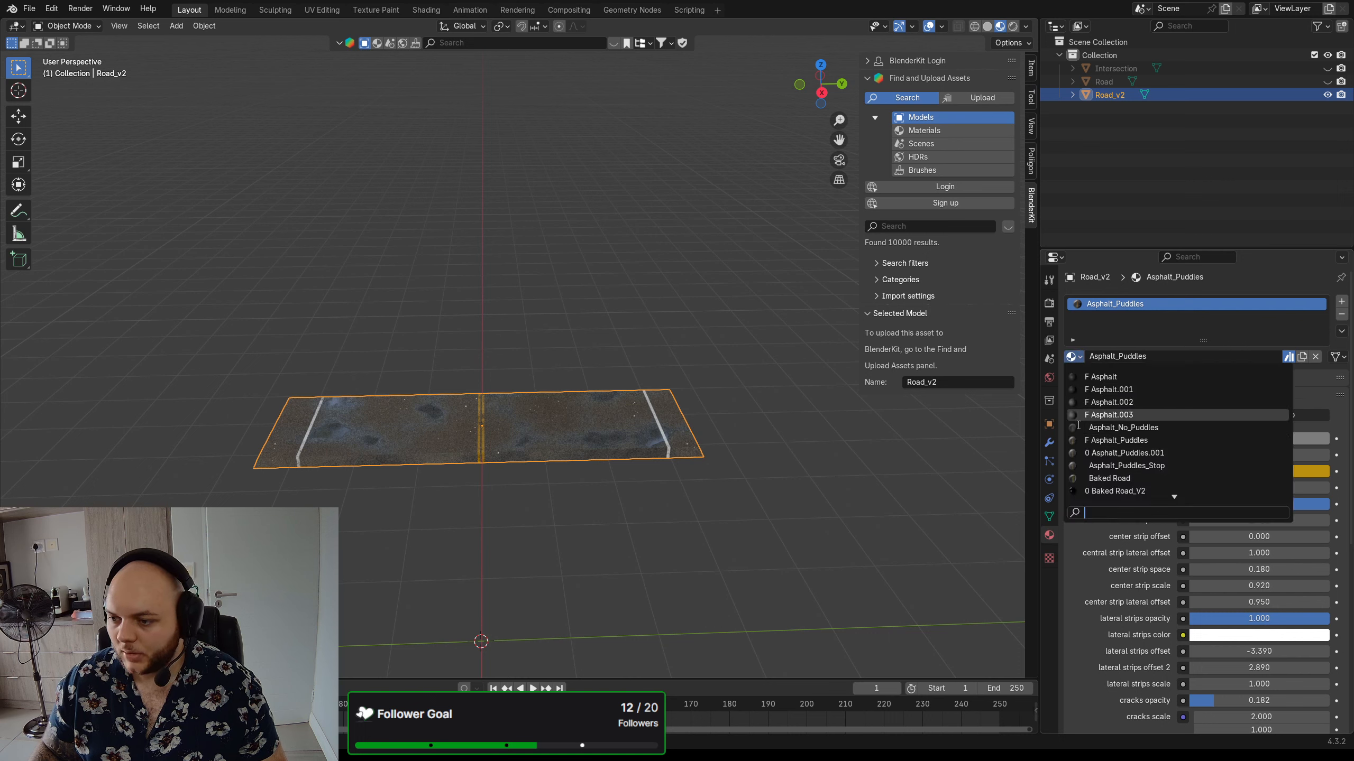
click(1129, 492)
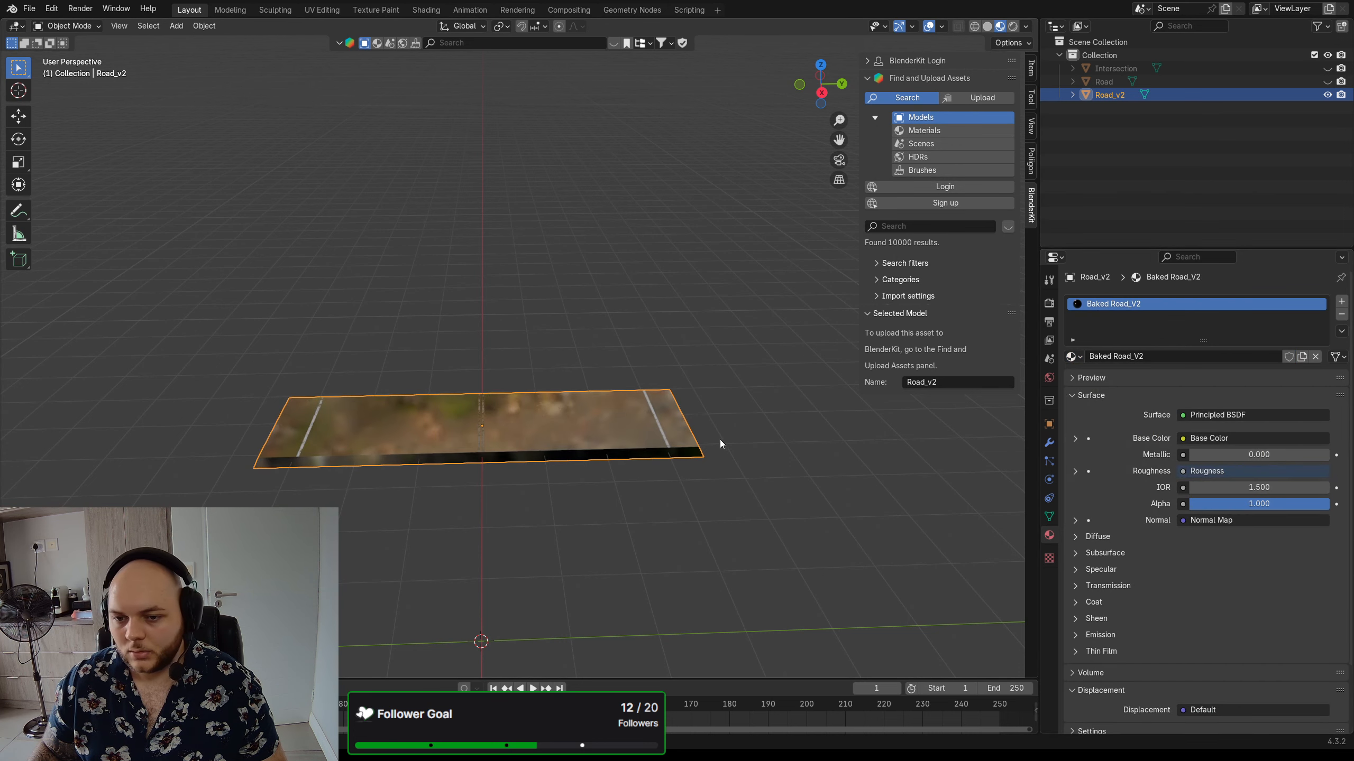
middle_drag(719, 440, 700, 464)
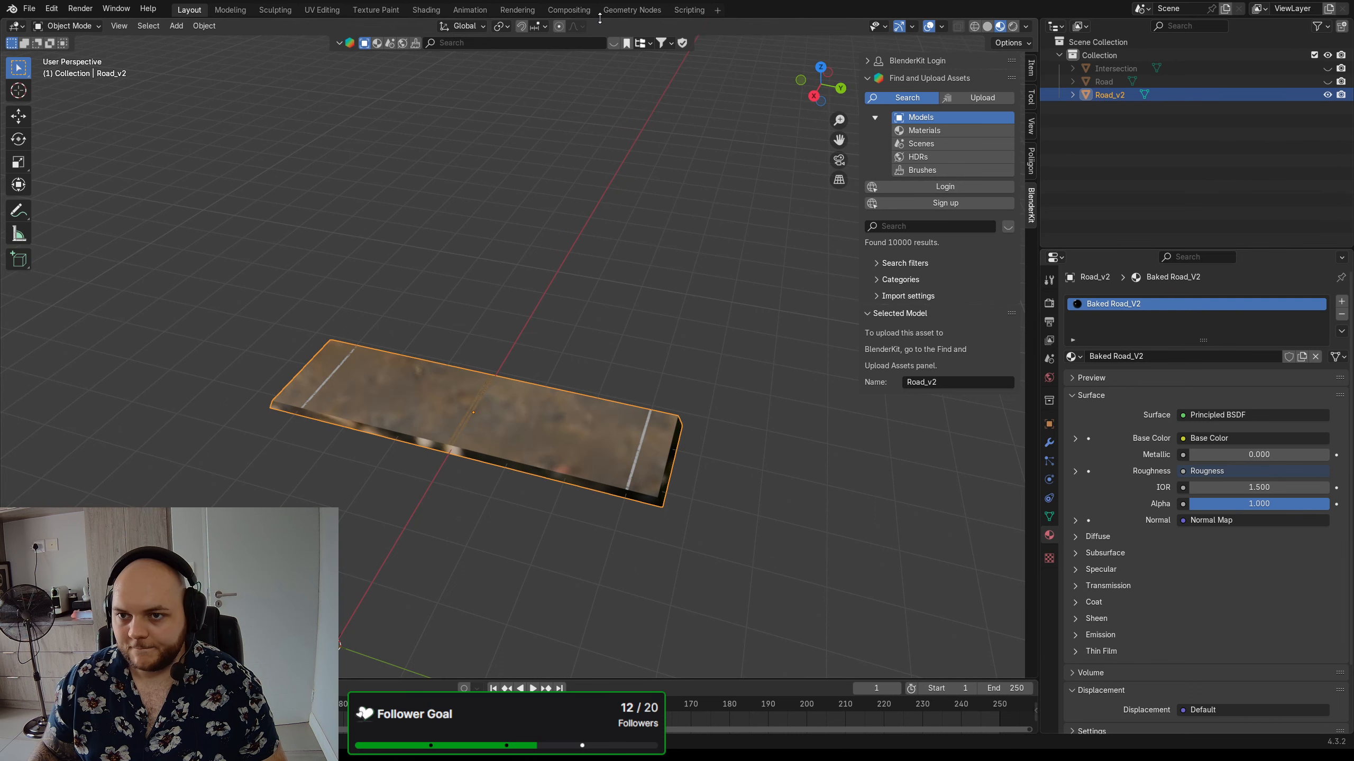
- Switch to the Shading workspace and return Baked Road_V2's Base Color texture node to the Road_V2 image by undoing its last image change
click(427, 10)
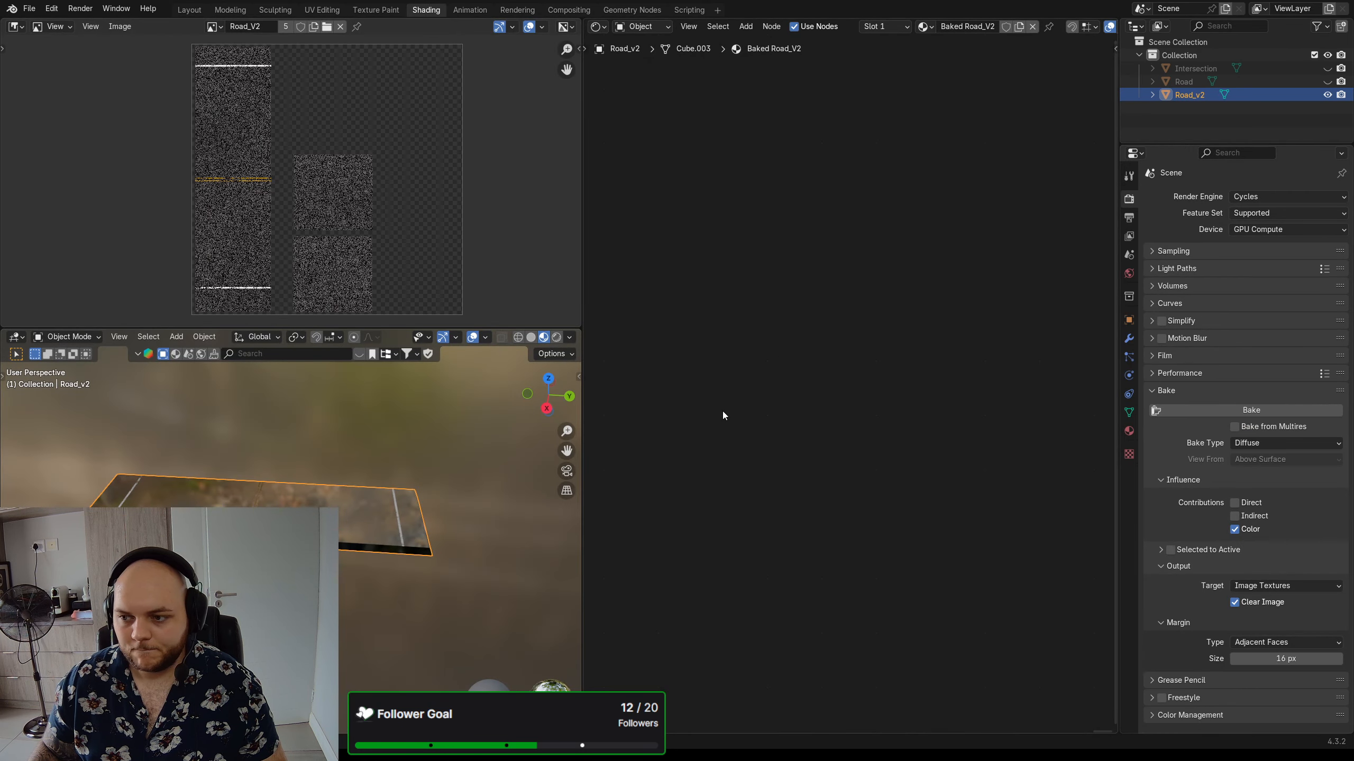
key(Home)
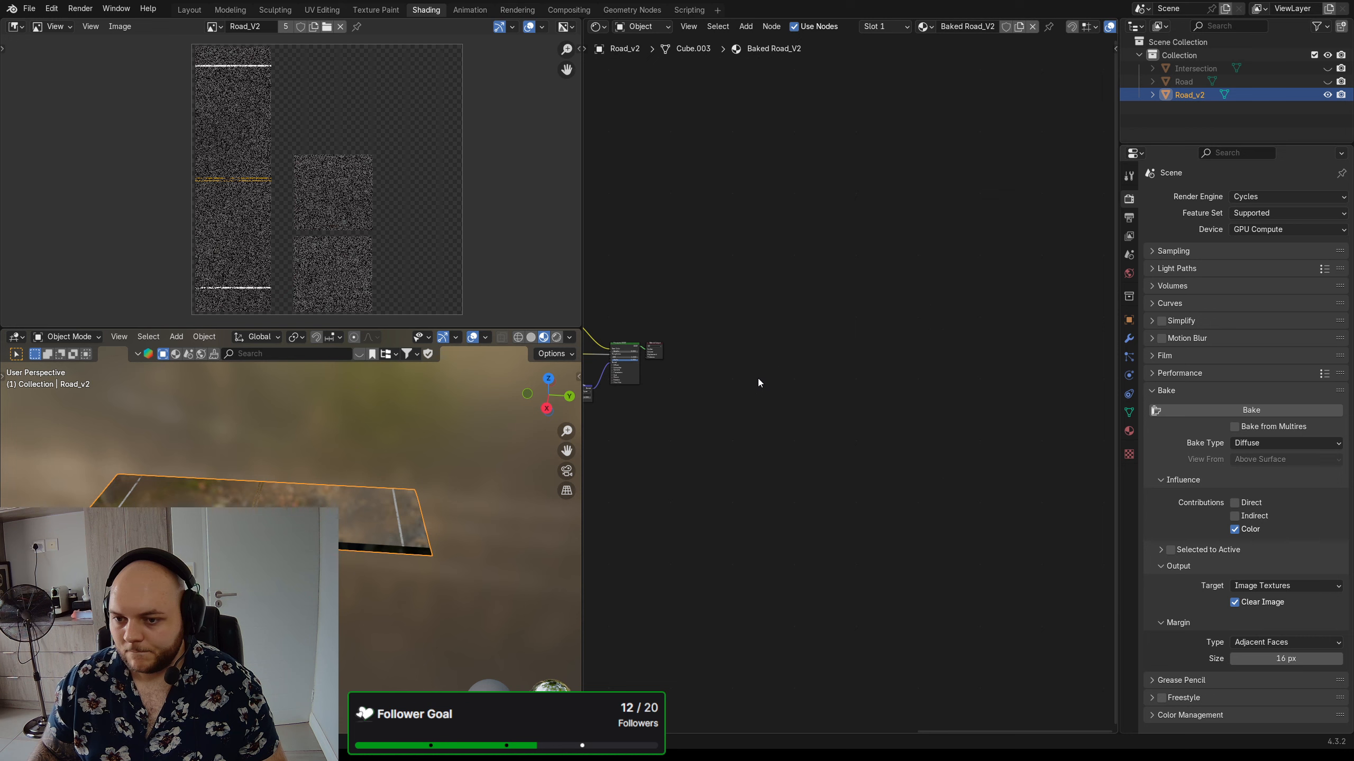
scroll(755, 336, up, 8)
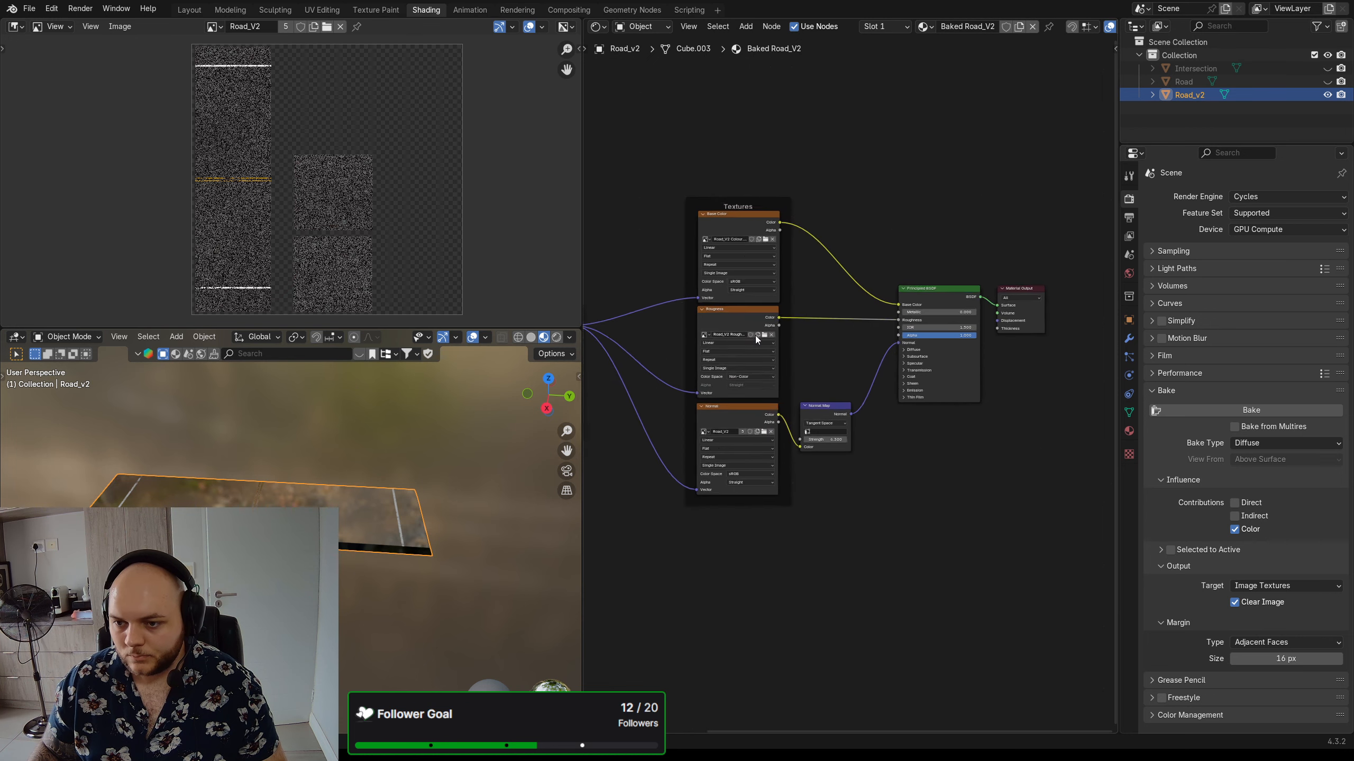
middle_drag(792, 330, 874, 365)
scroll(860, 340, down, 1)
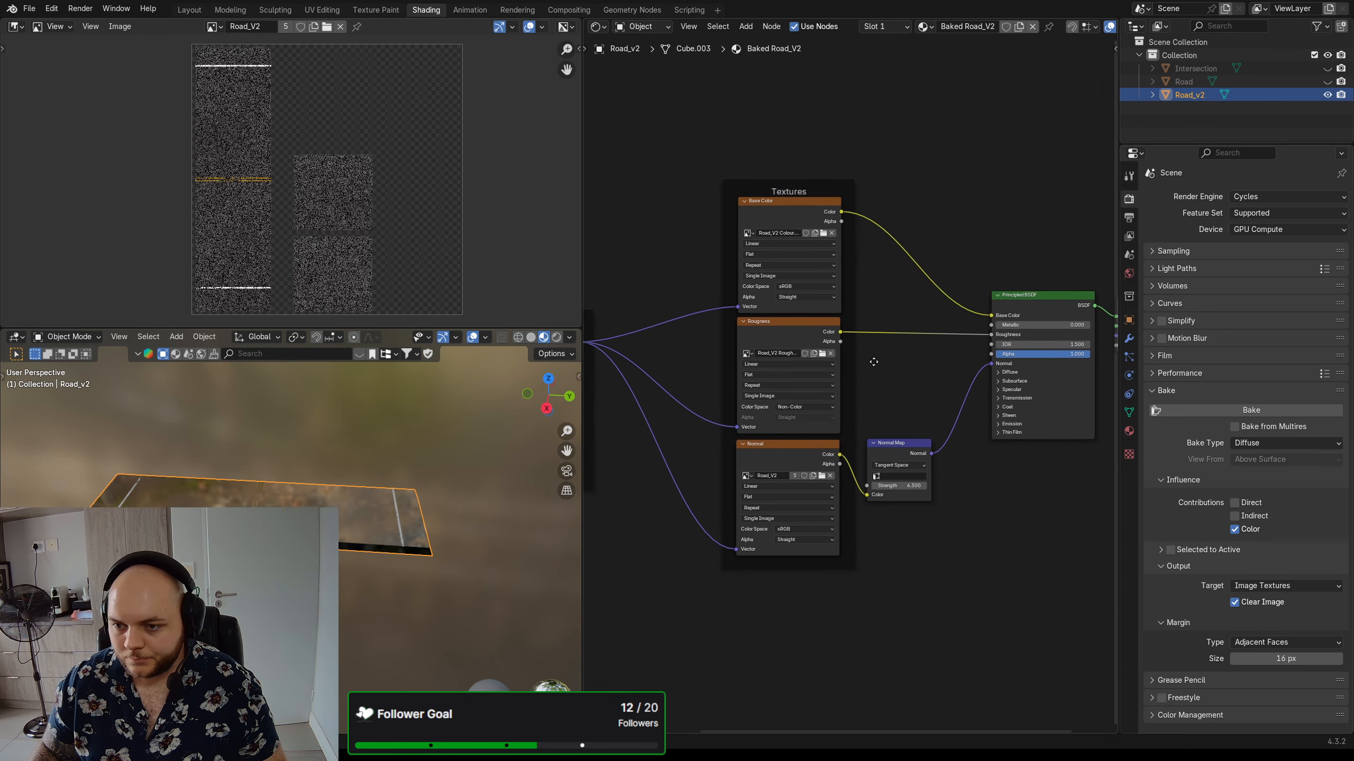
click(825, 236)
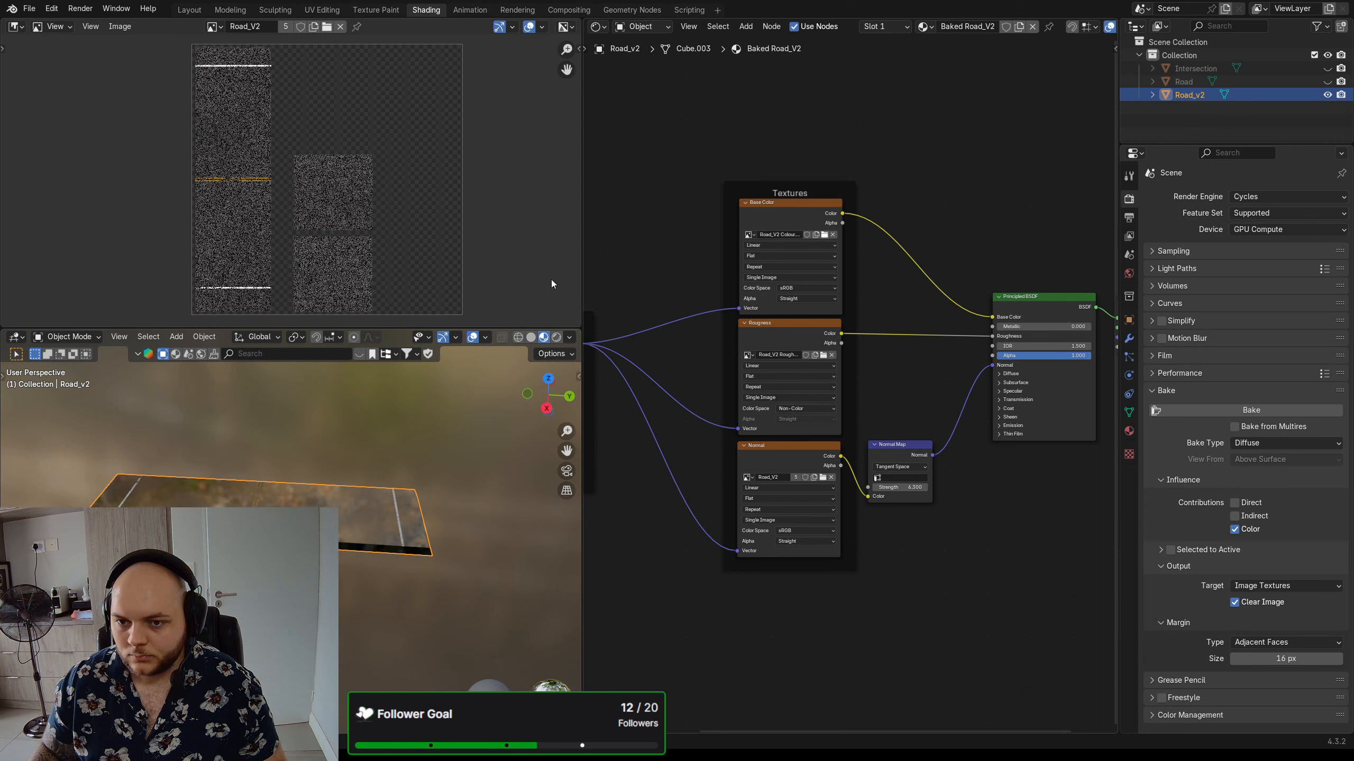
key(ctrl+z)
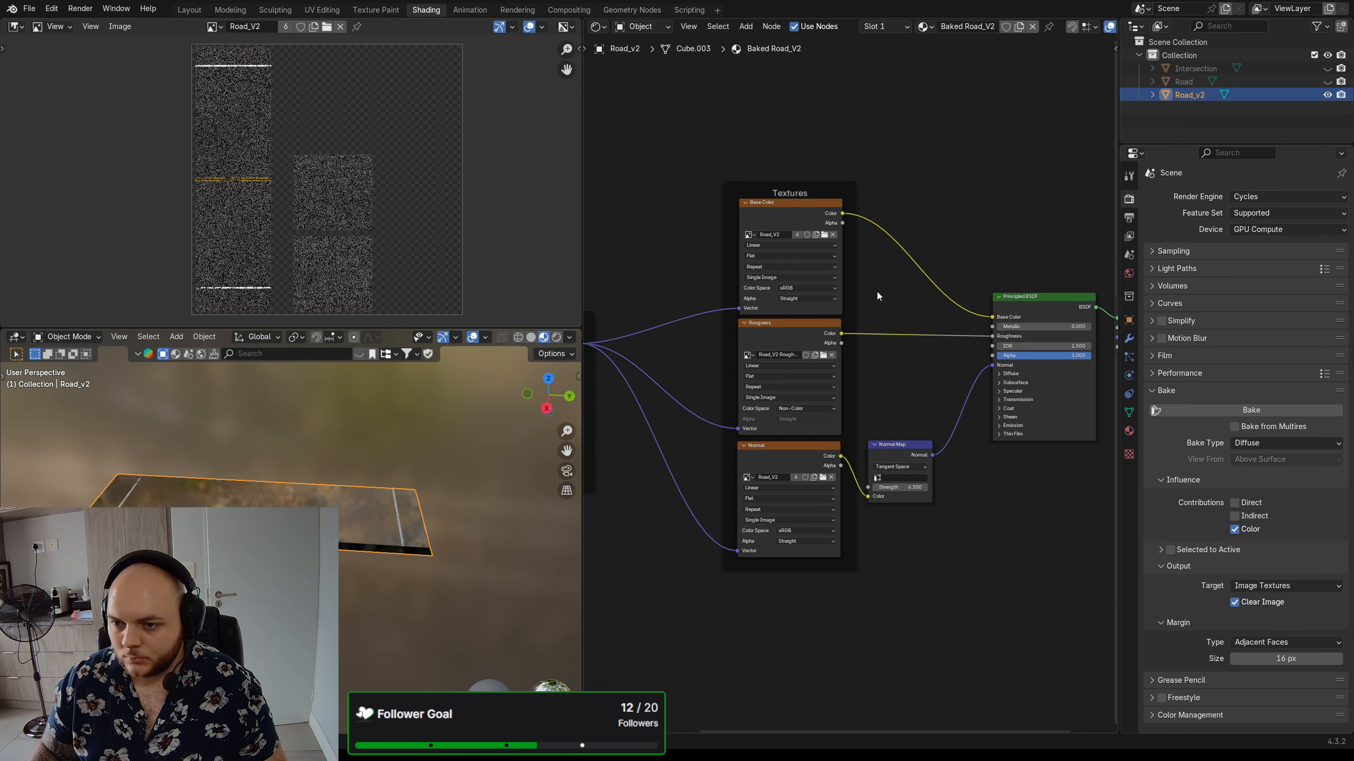
- Assign the Road_V2 Normal image to the Normal texture node and bring up the image commands for the Road_V2 image
middle_drag(902, 387, 886, 371)
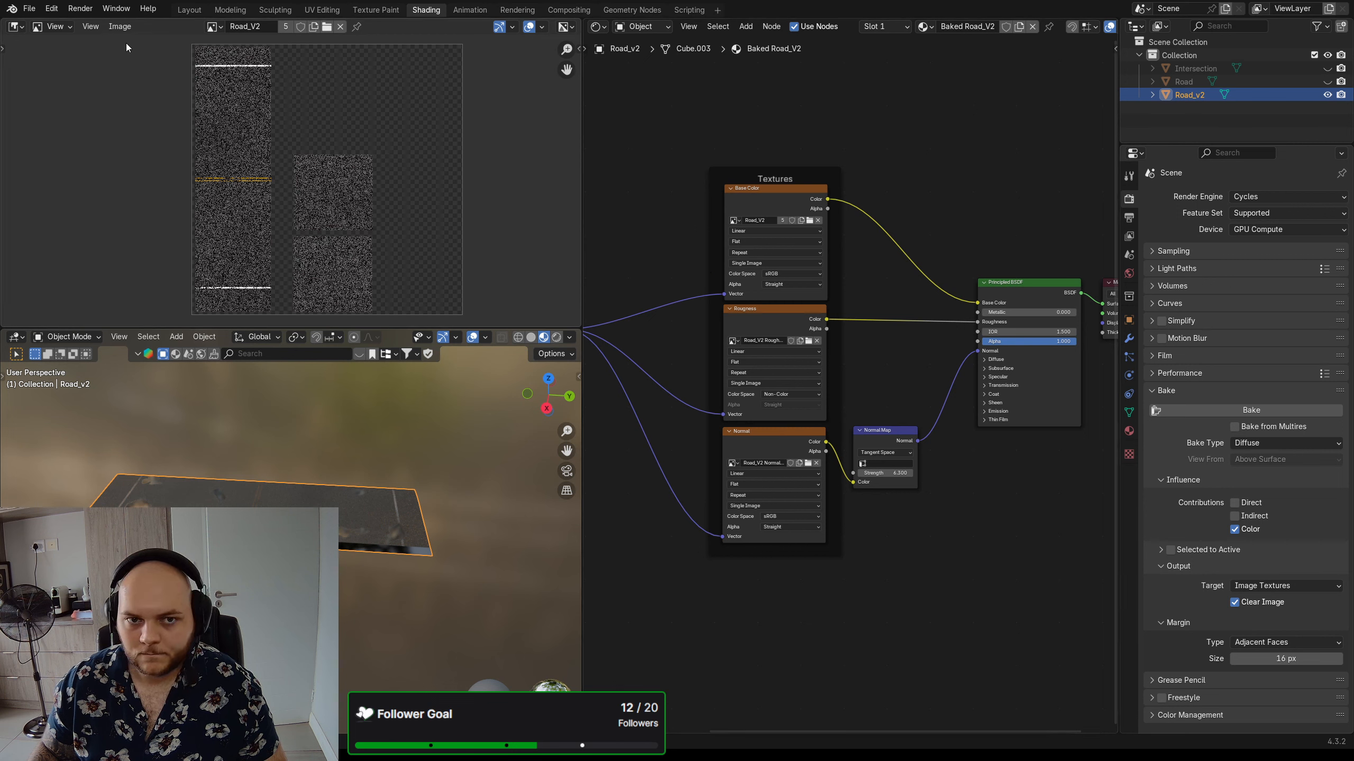
click(118, 26)
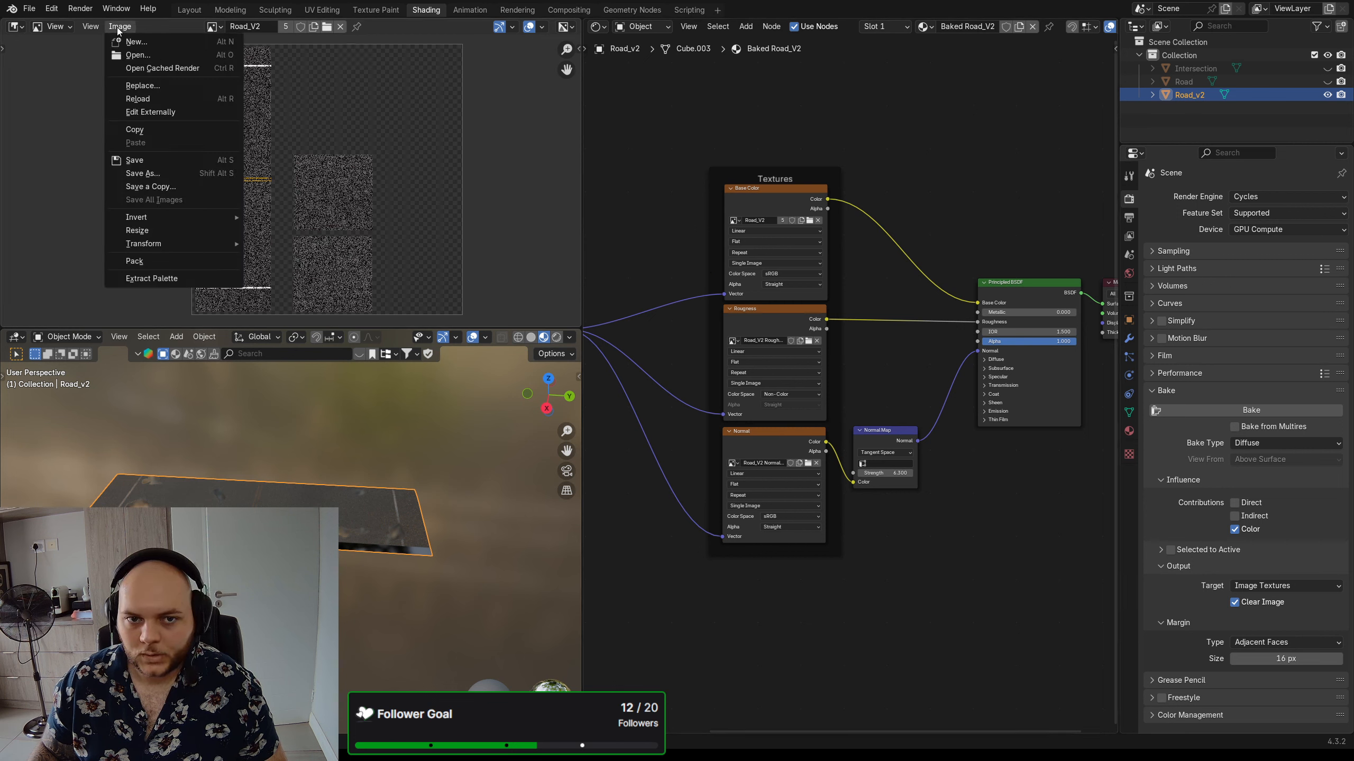
- Save the Road_V2 image as an external file
click(153, 177)
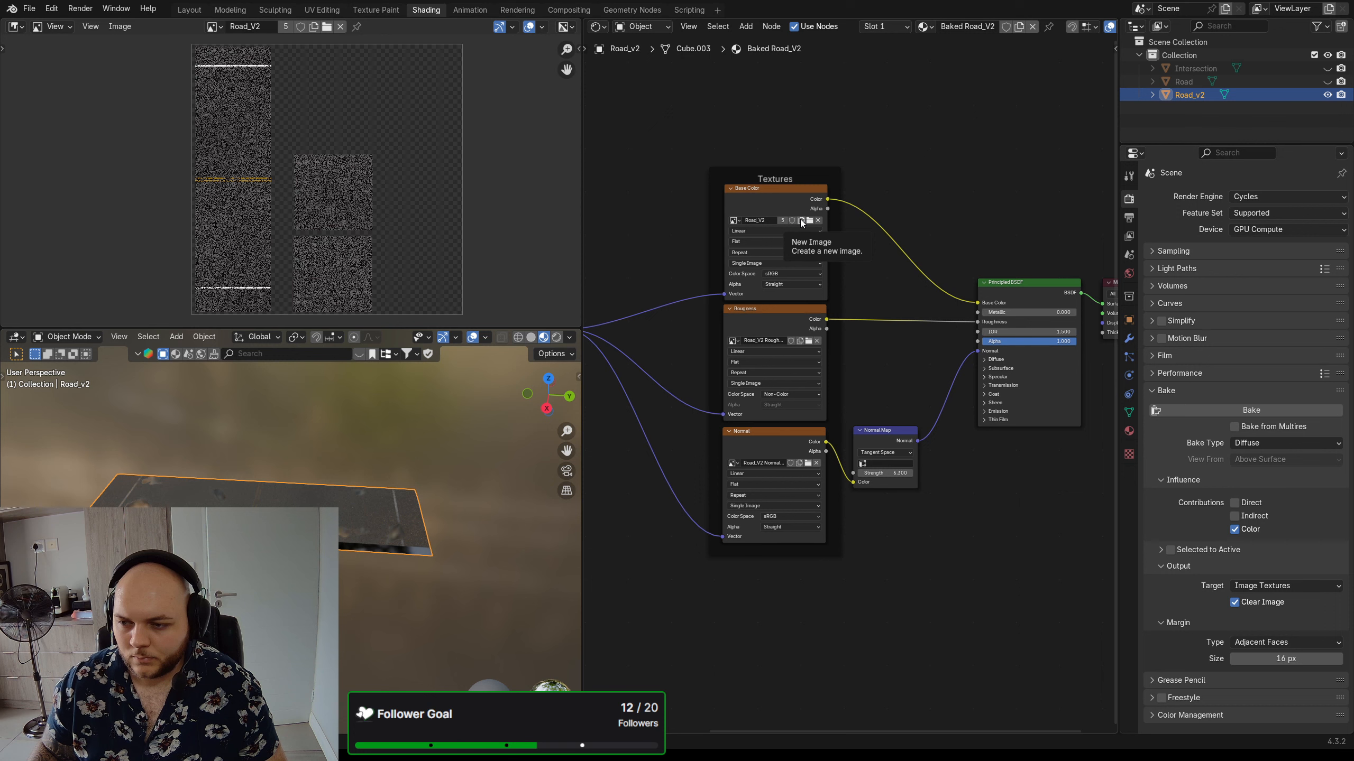
click(818, 221)
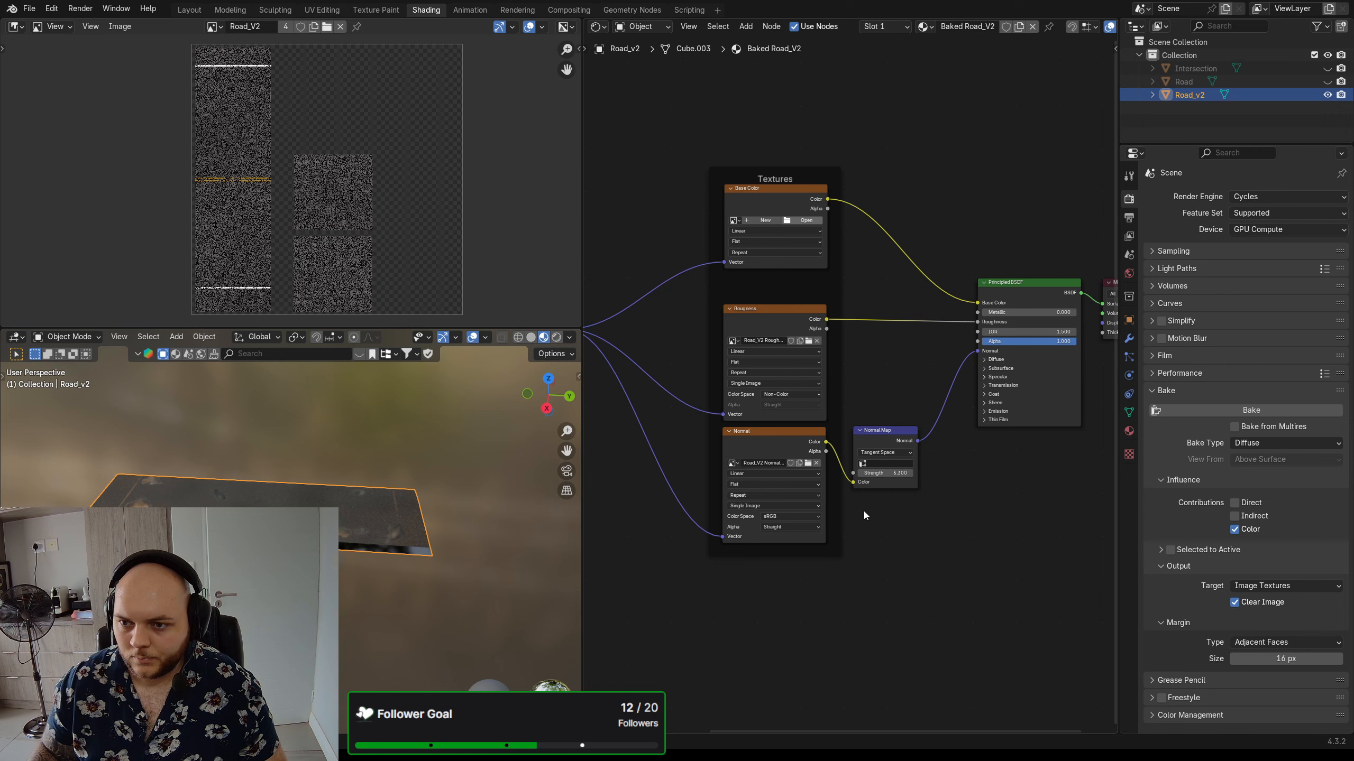
key(ctrl+z)
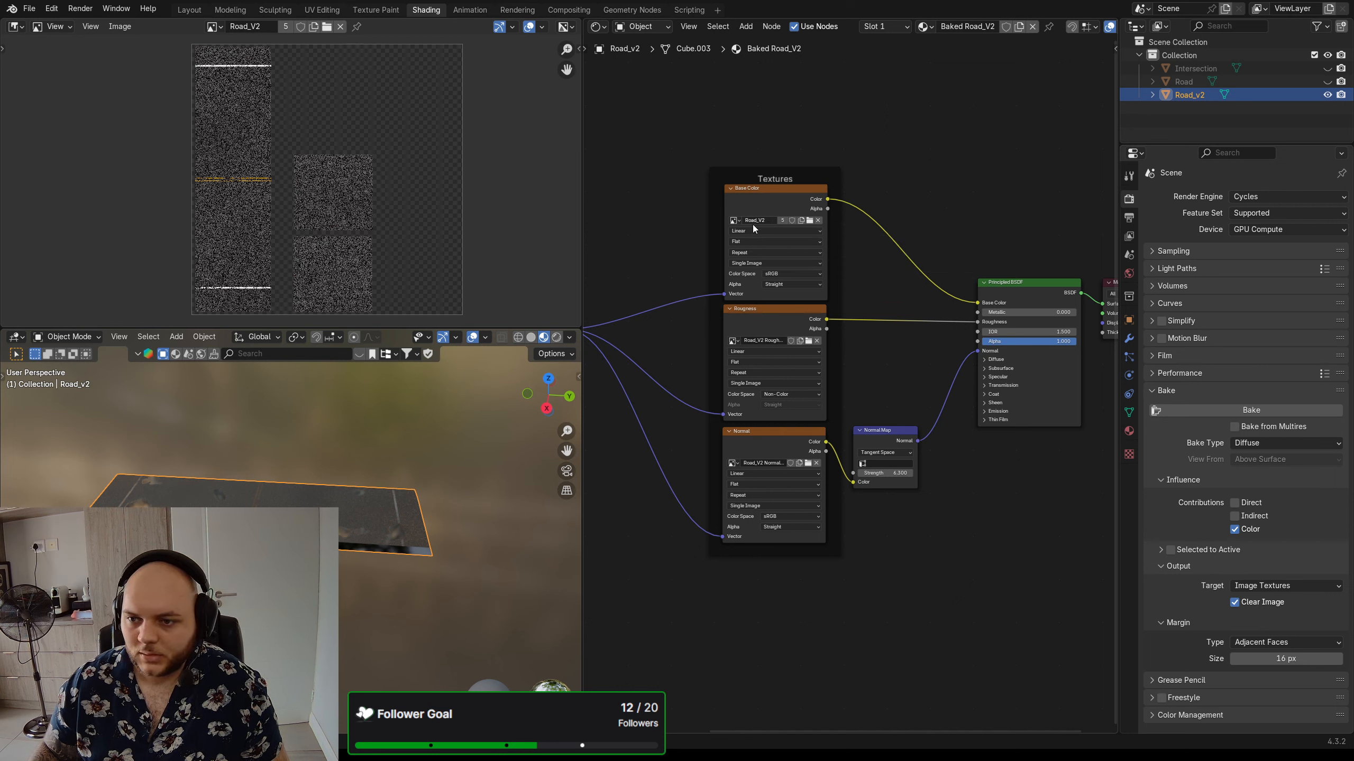
middle_drag(208, 496, 277, 503)
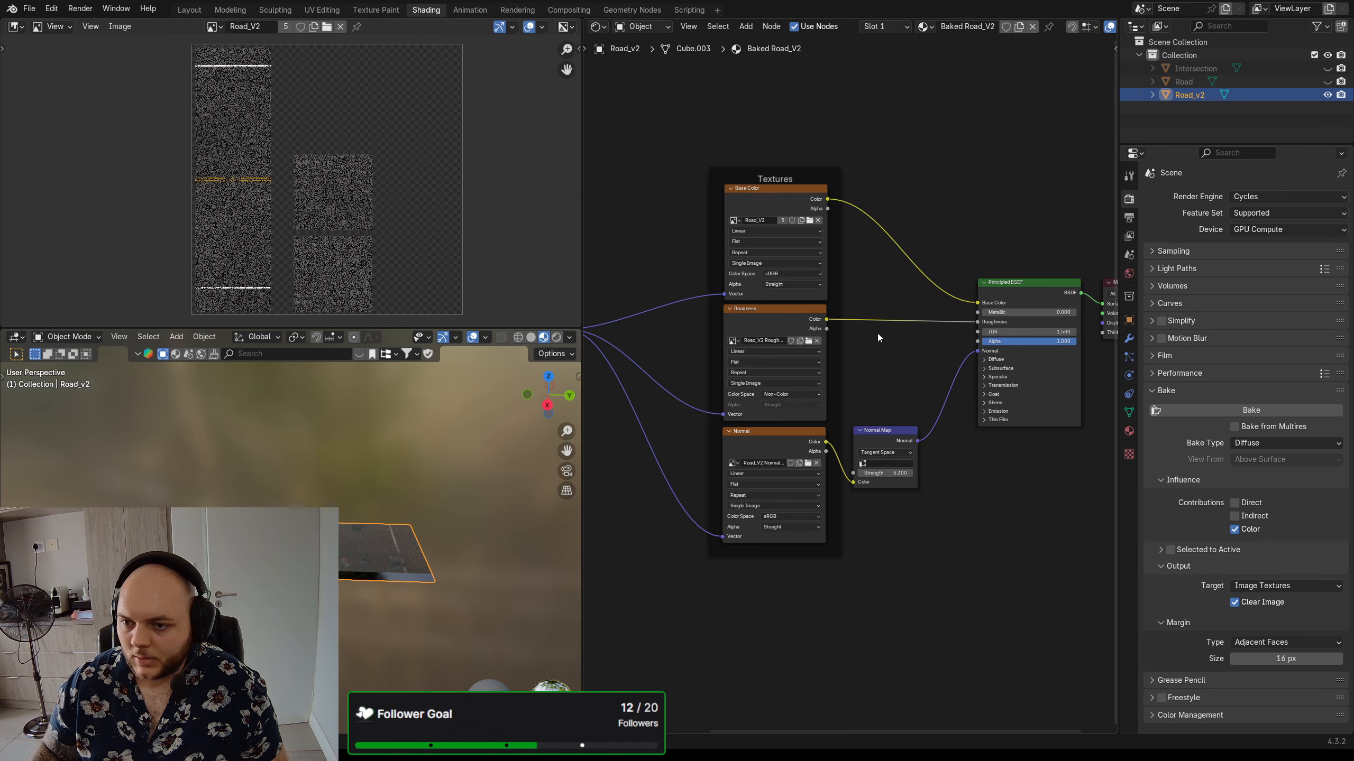
scroll(889, 340, down, 1)
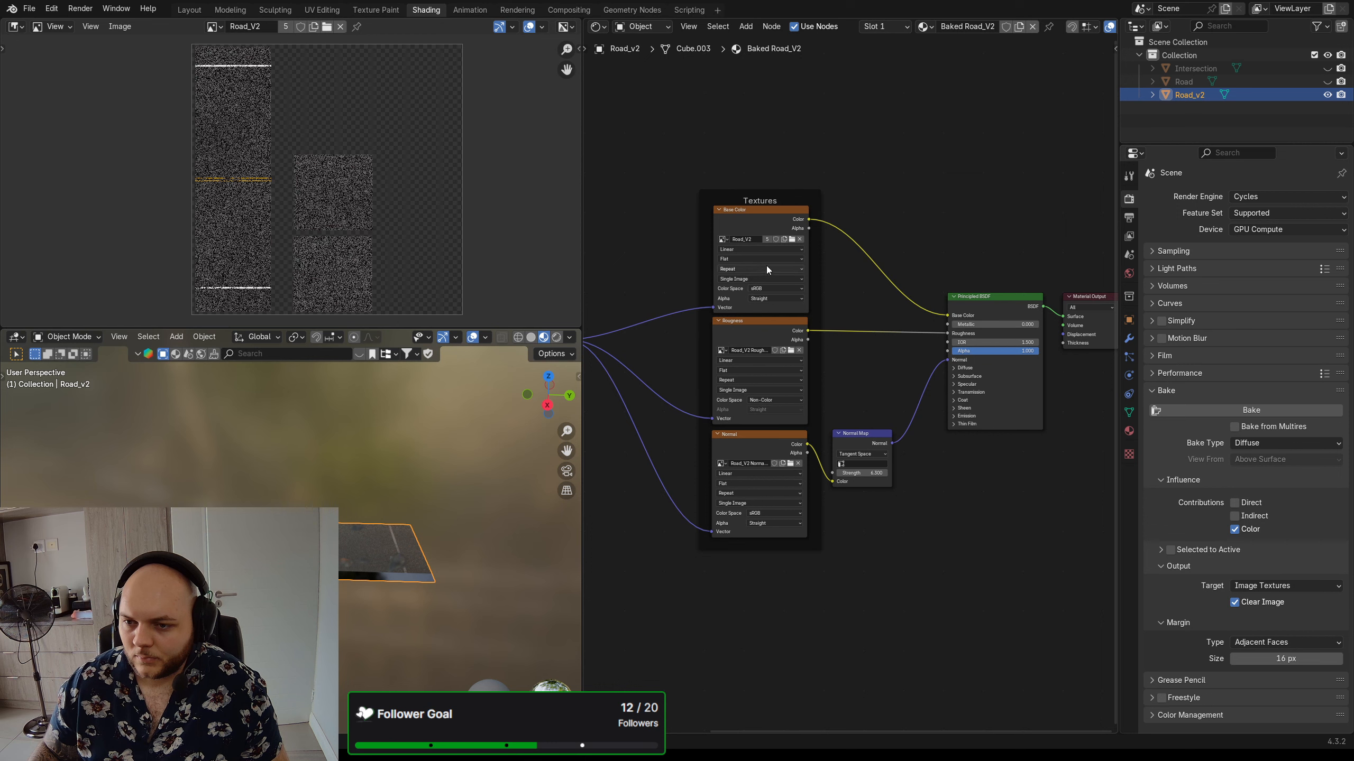
drag(758, 212, 754, 210)
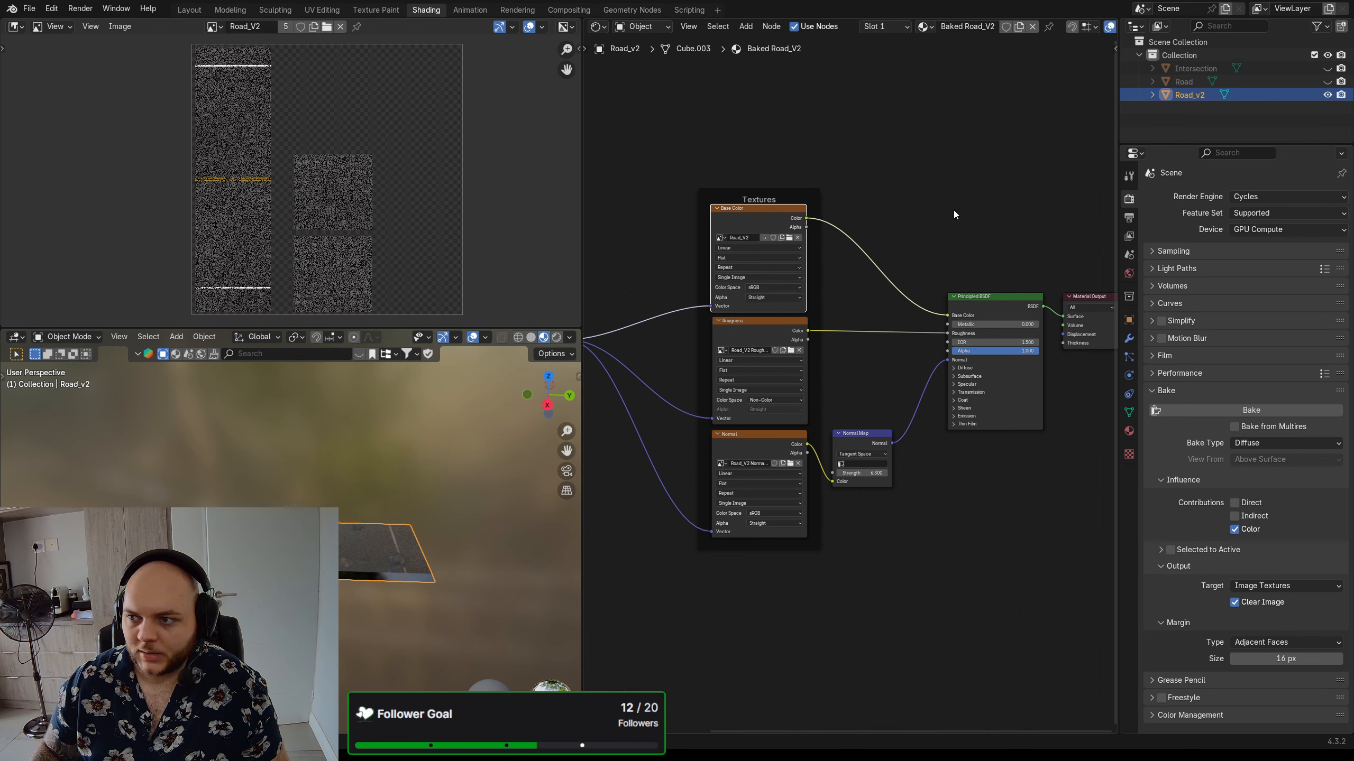
click(120, 26)
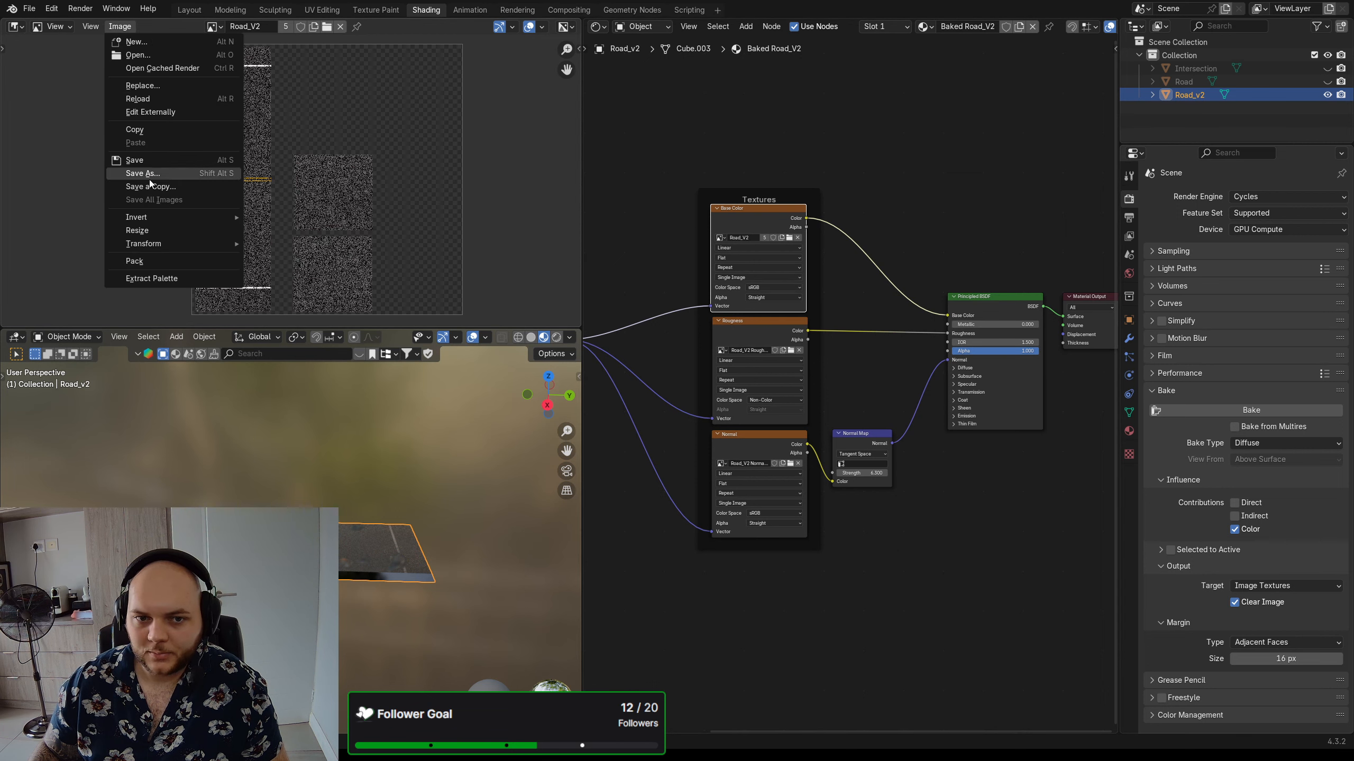
click(848, 192)
middle_drag(848, 194, 863, 195)
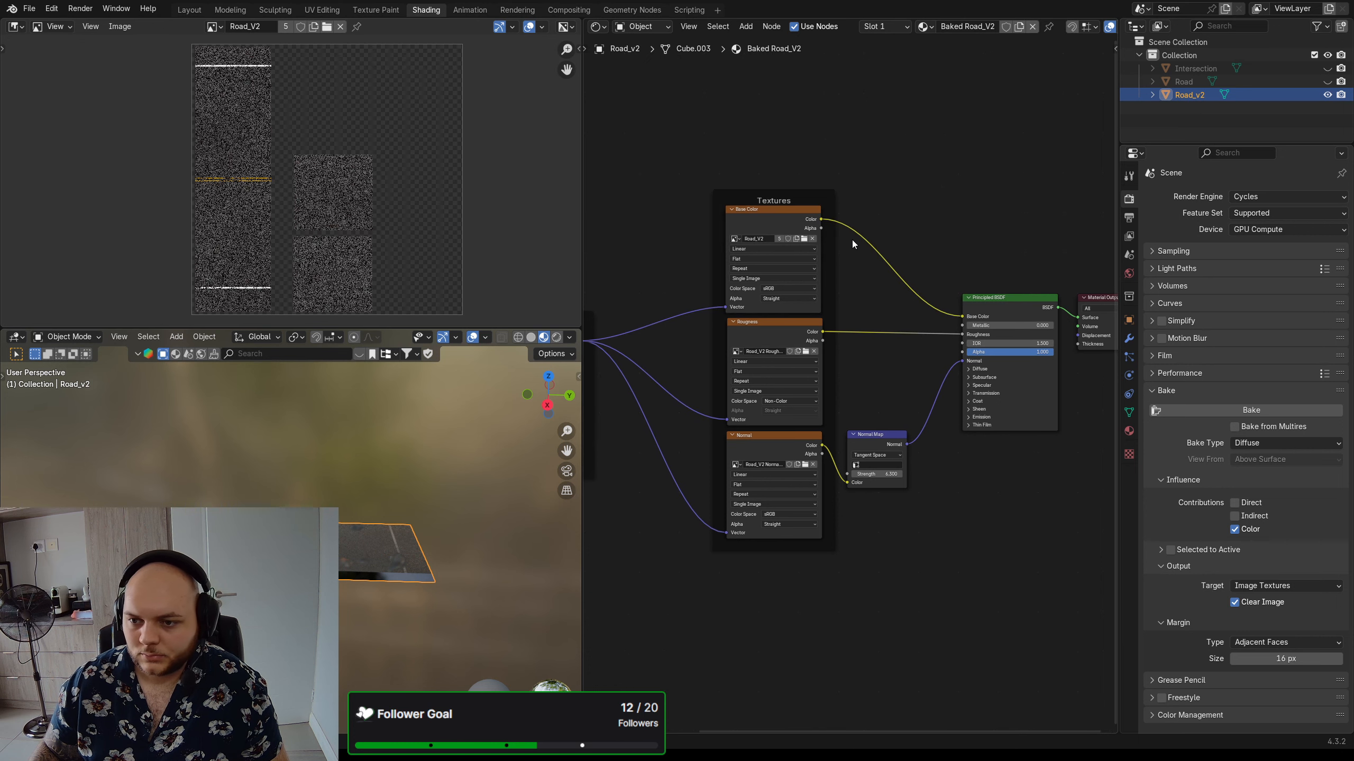
- Unlink the Road_V2 image from the Base Color texture node in the Baked Road_V2 material
click(813, 239)
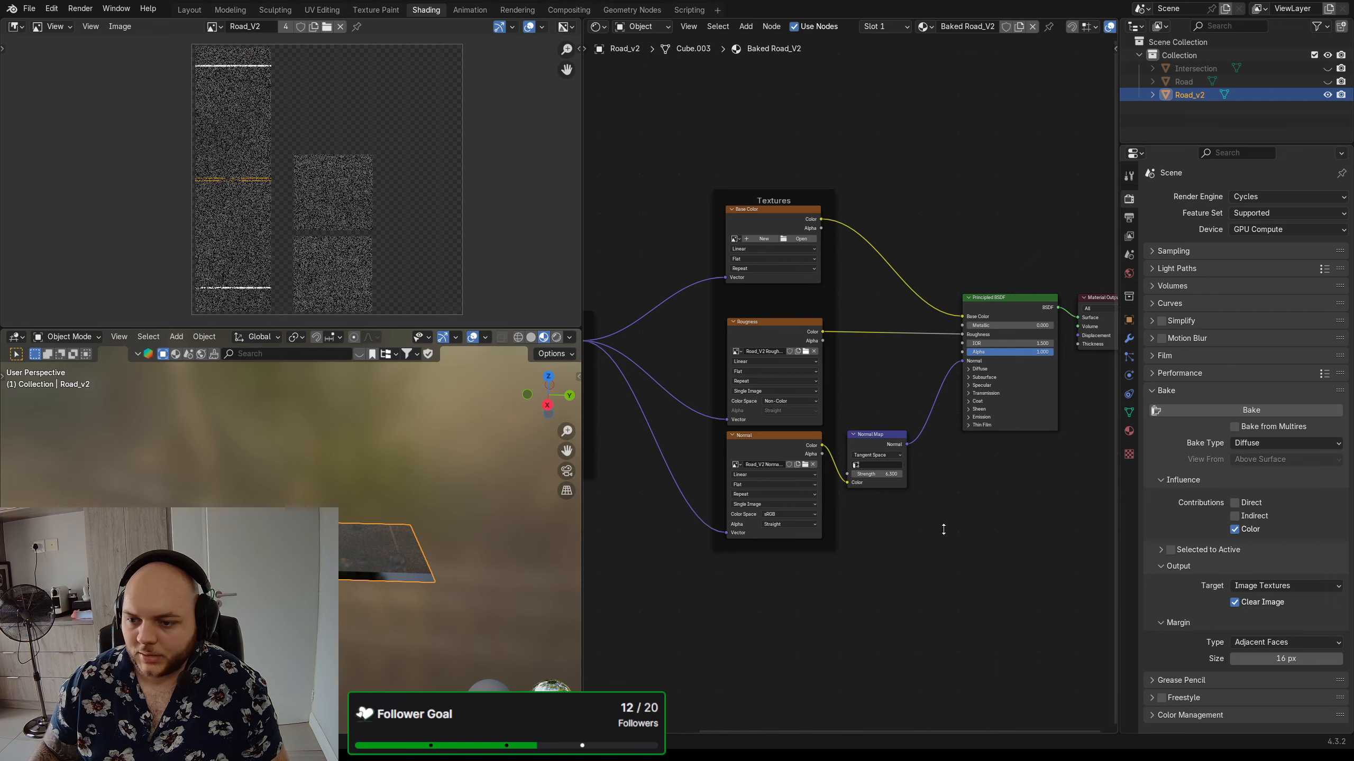
key(ctrl+z)
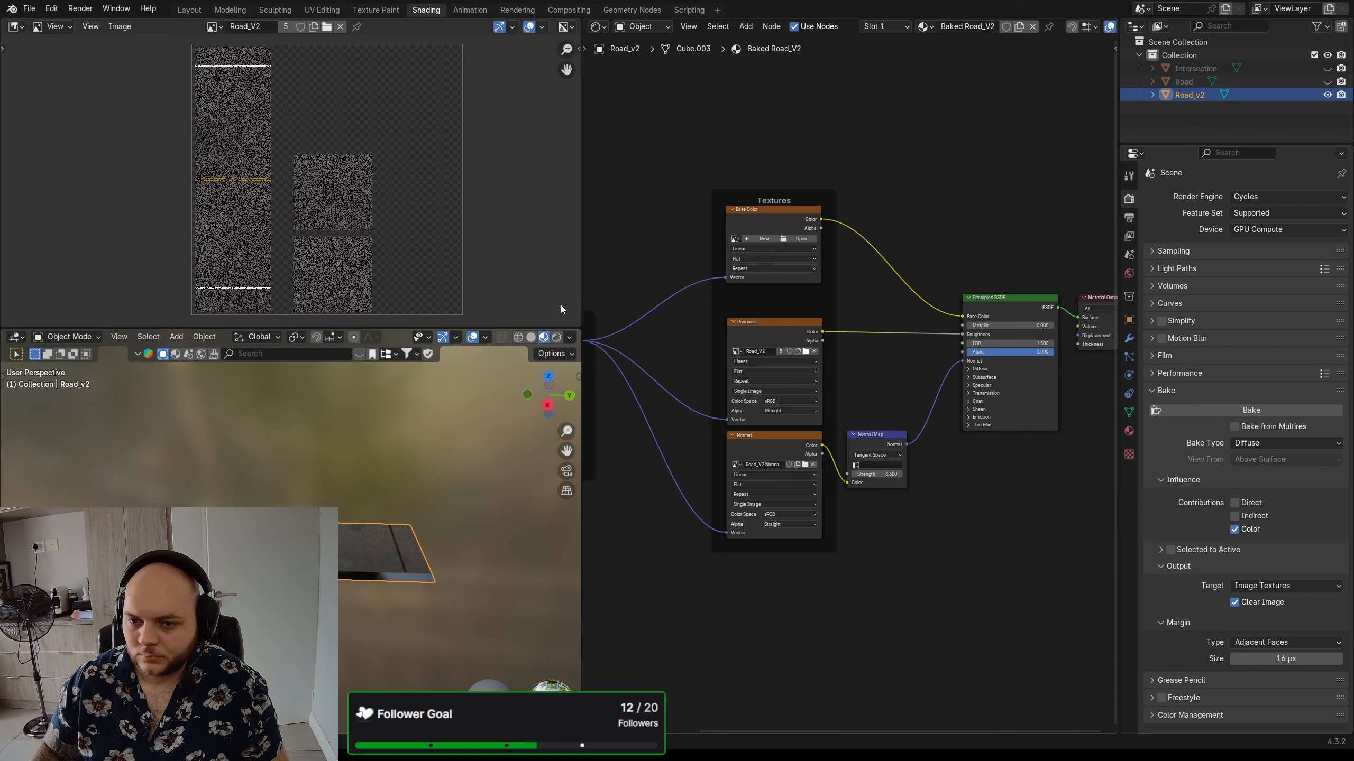
key(ctrl+shift+z)
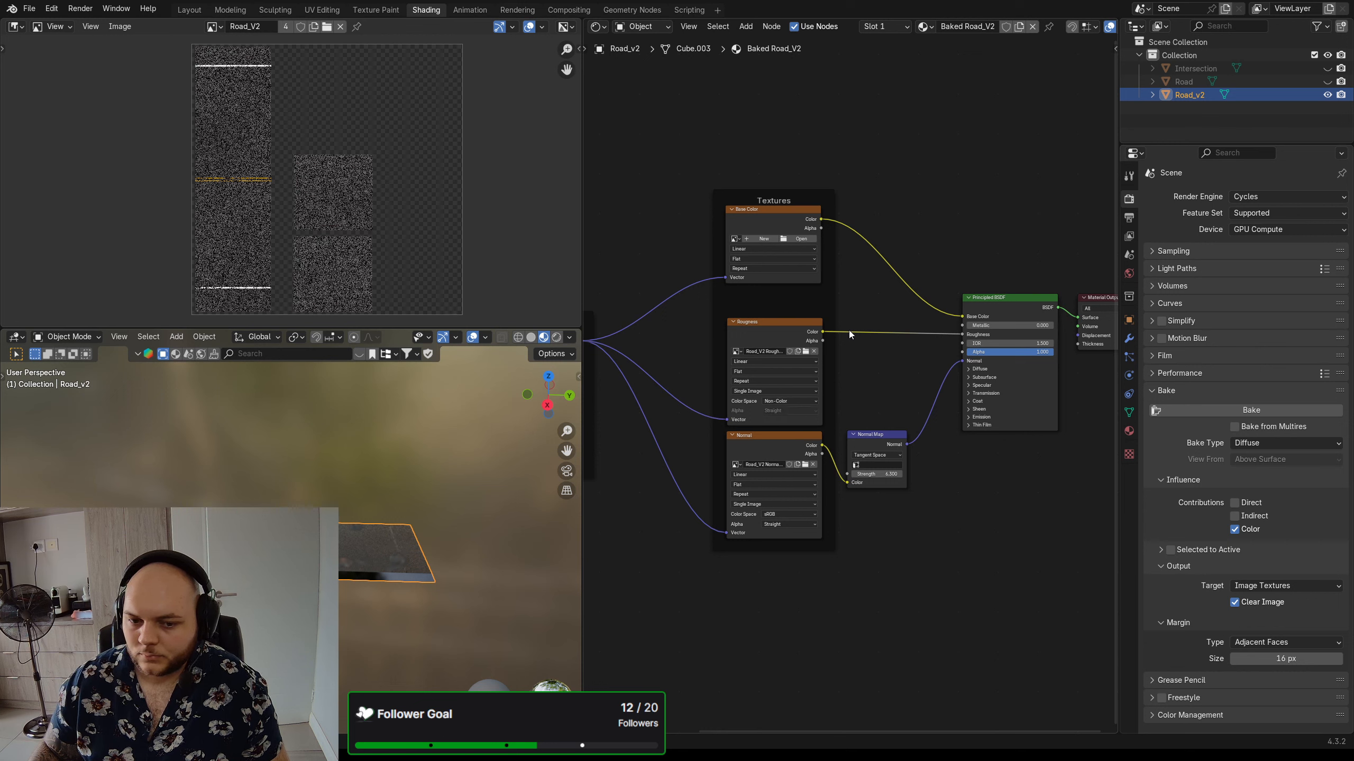
middle_drag(843, 302, 789, 323)
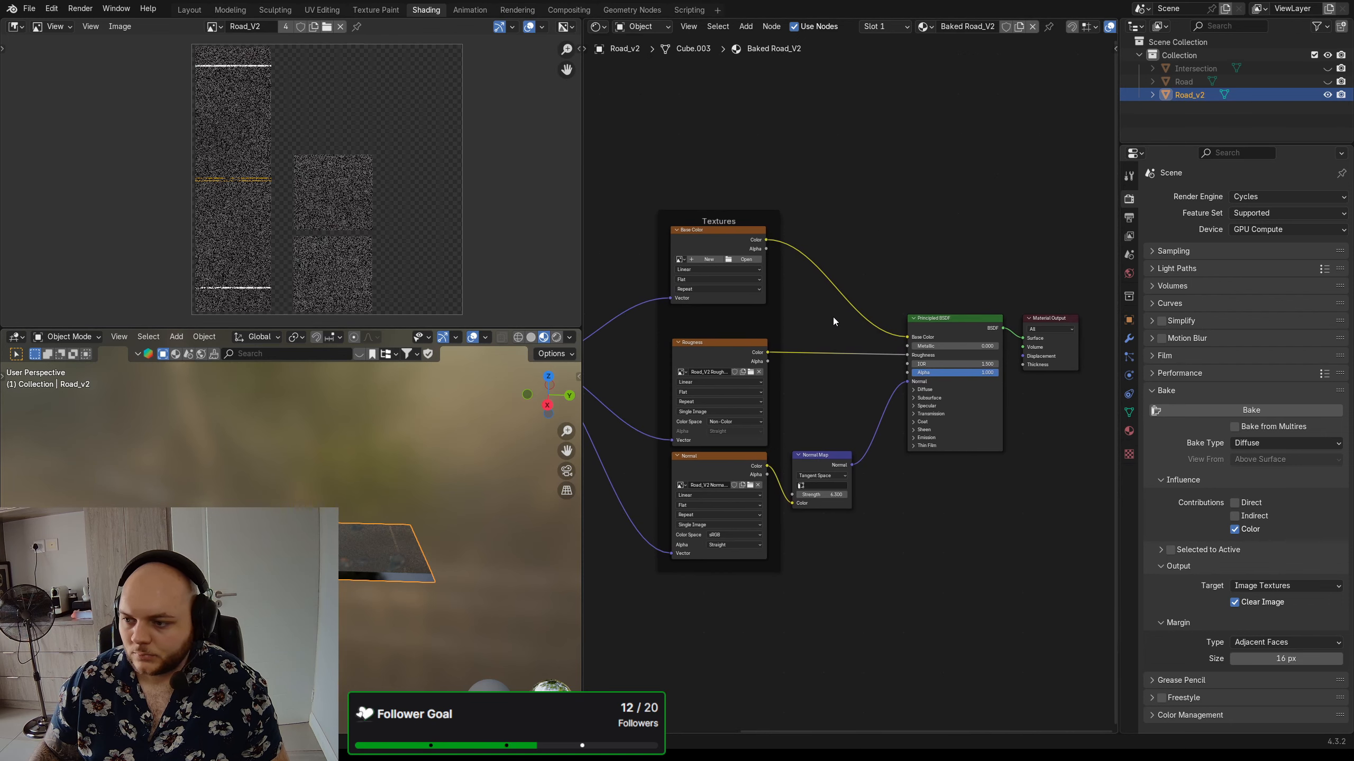
scroll(833, 318, down, 1)
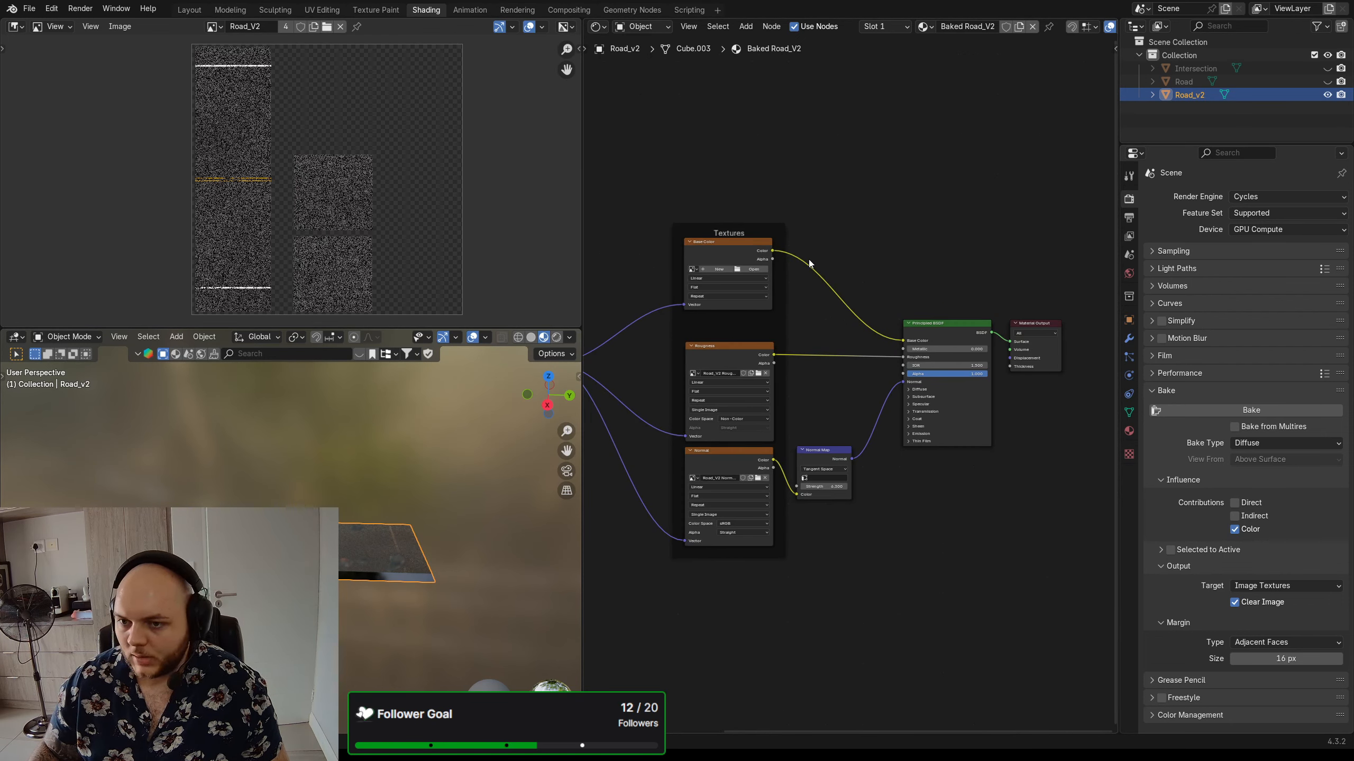
- Switch the Road_v2 object's material from Baked Road_V2 to Asphalt_Puddles
click(926, 26)
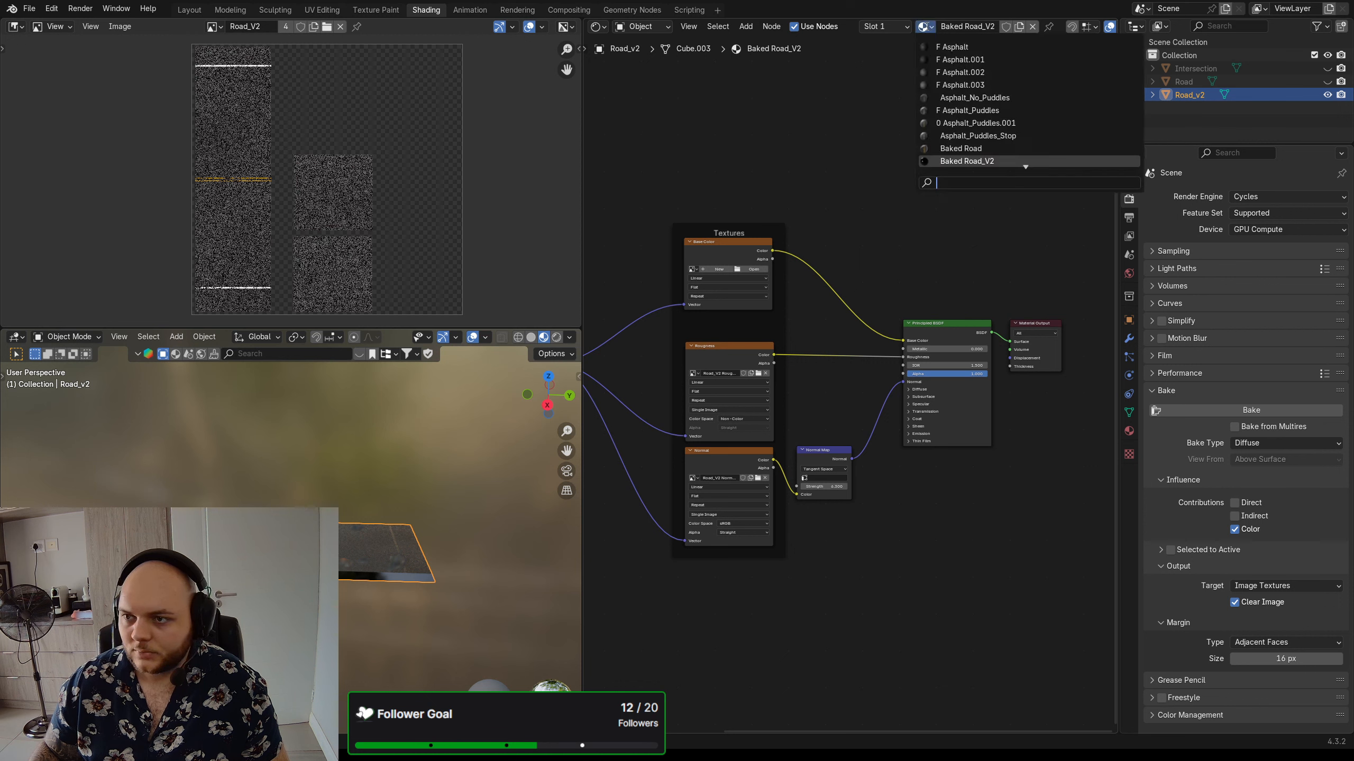
click(988, 111)
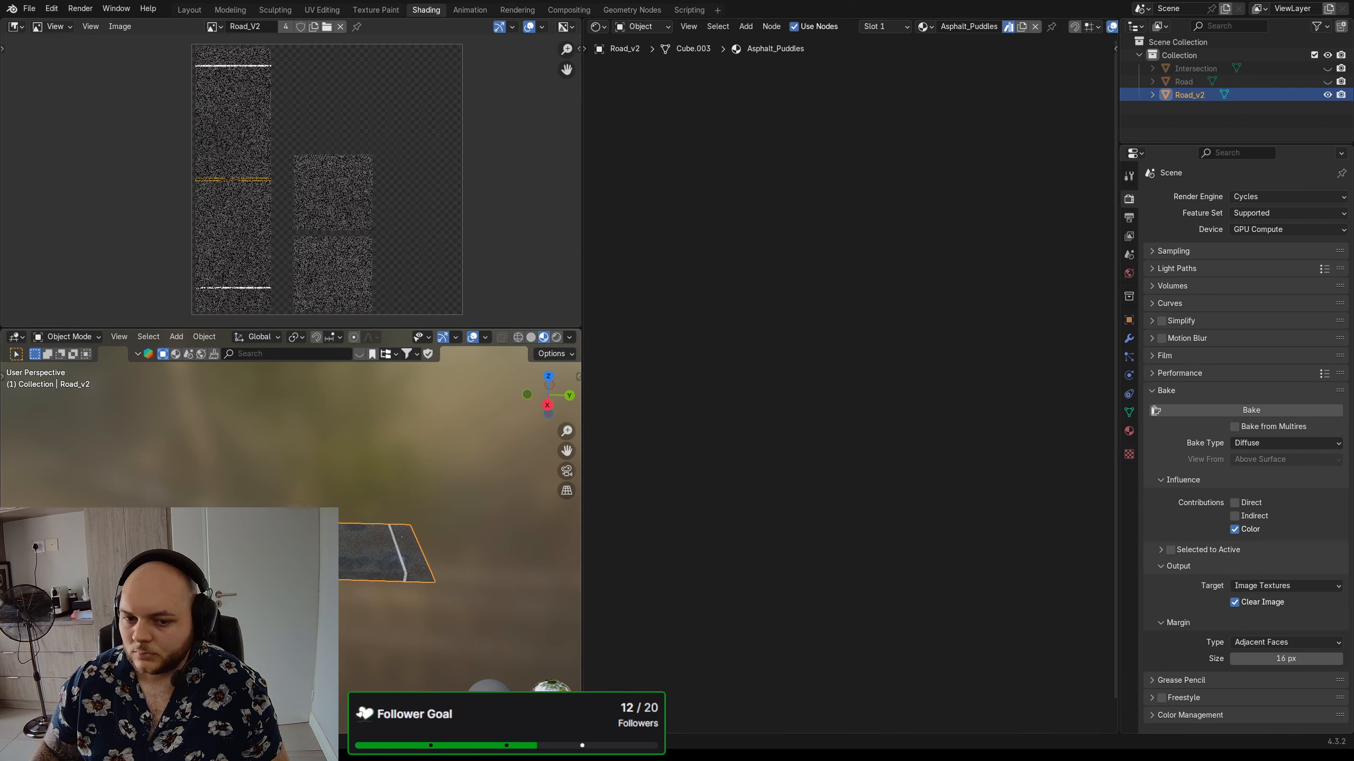
scroll(853, 291, down, 7)
middle_drag(948, 402, 664, 373)
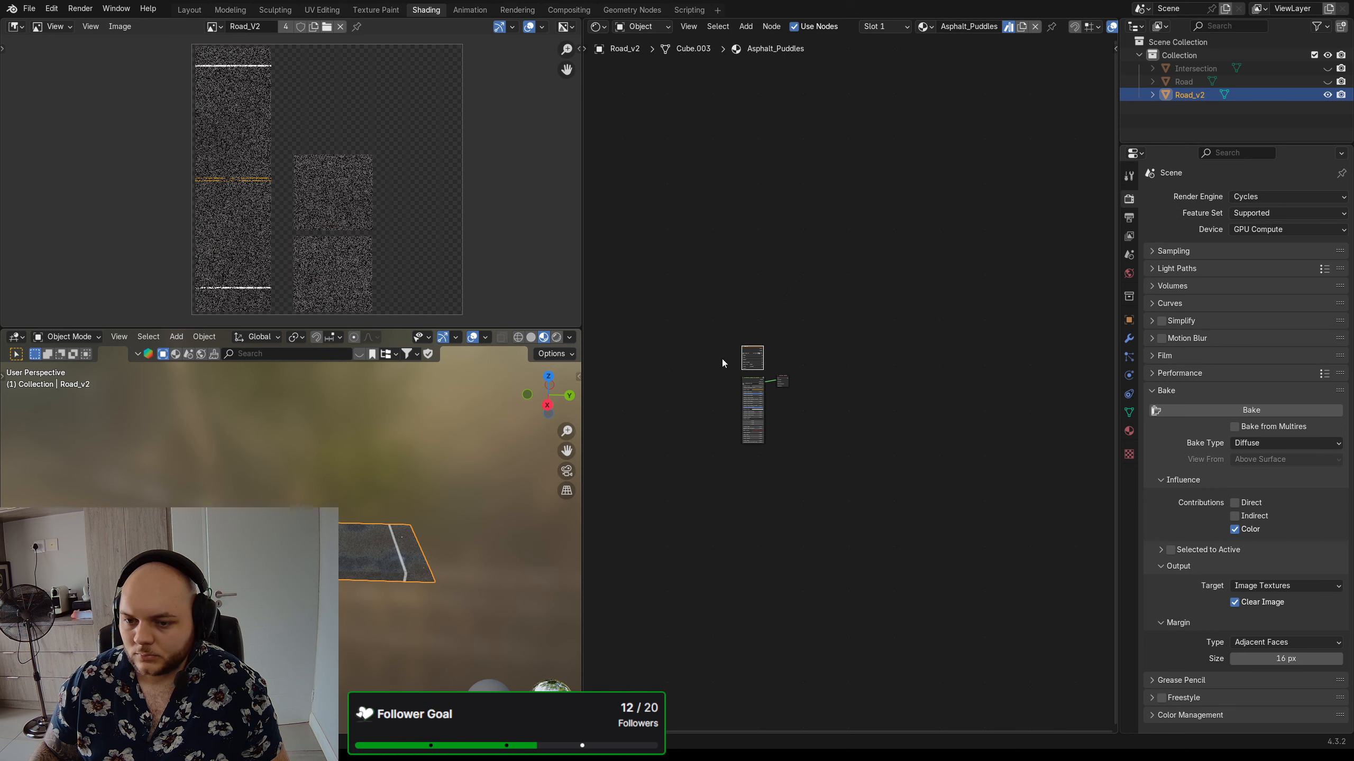
scroll(728, 360, up, 9)
scroll(714, 377, up, 4)
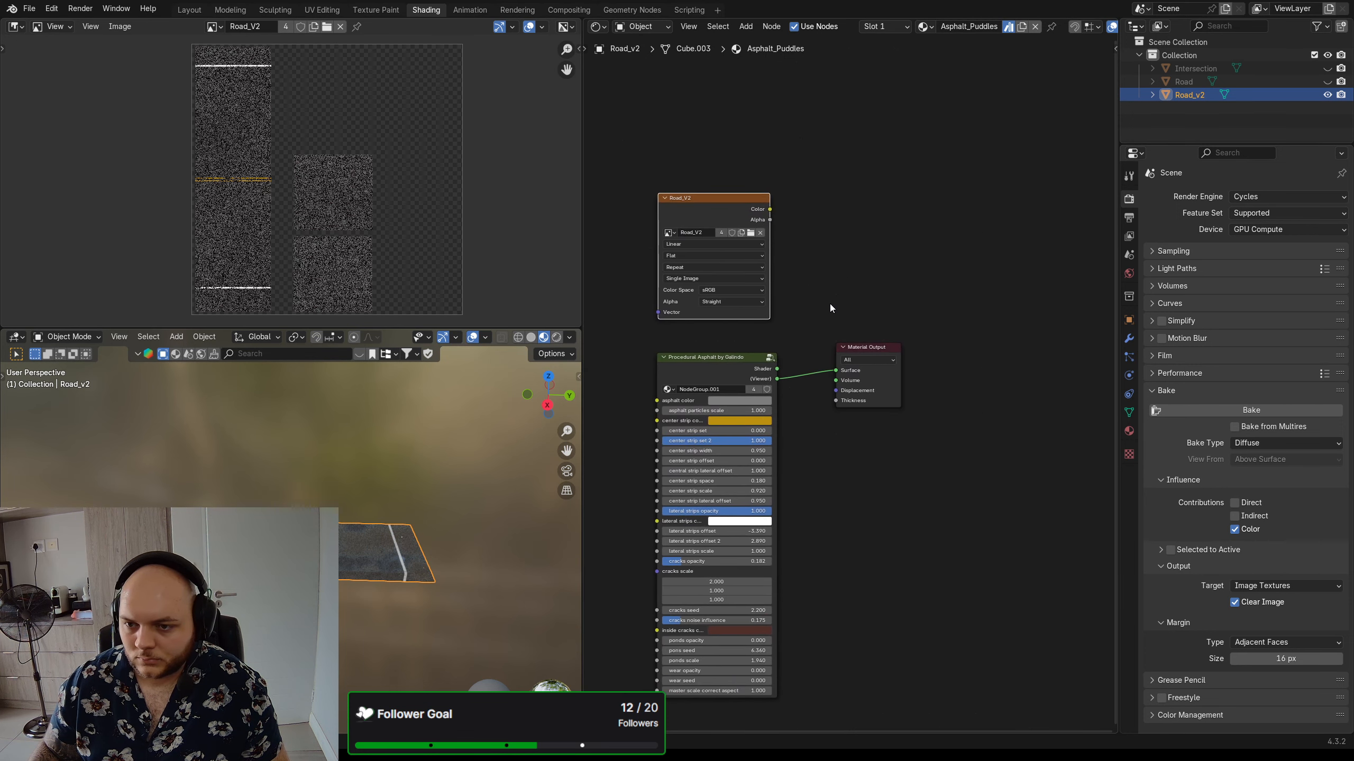
middle_drag(824, 268, 829, 270)
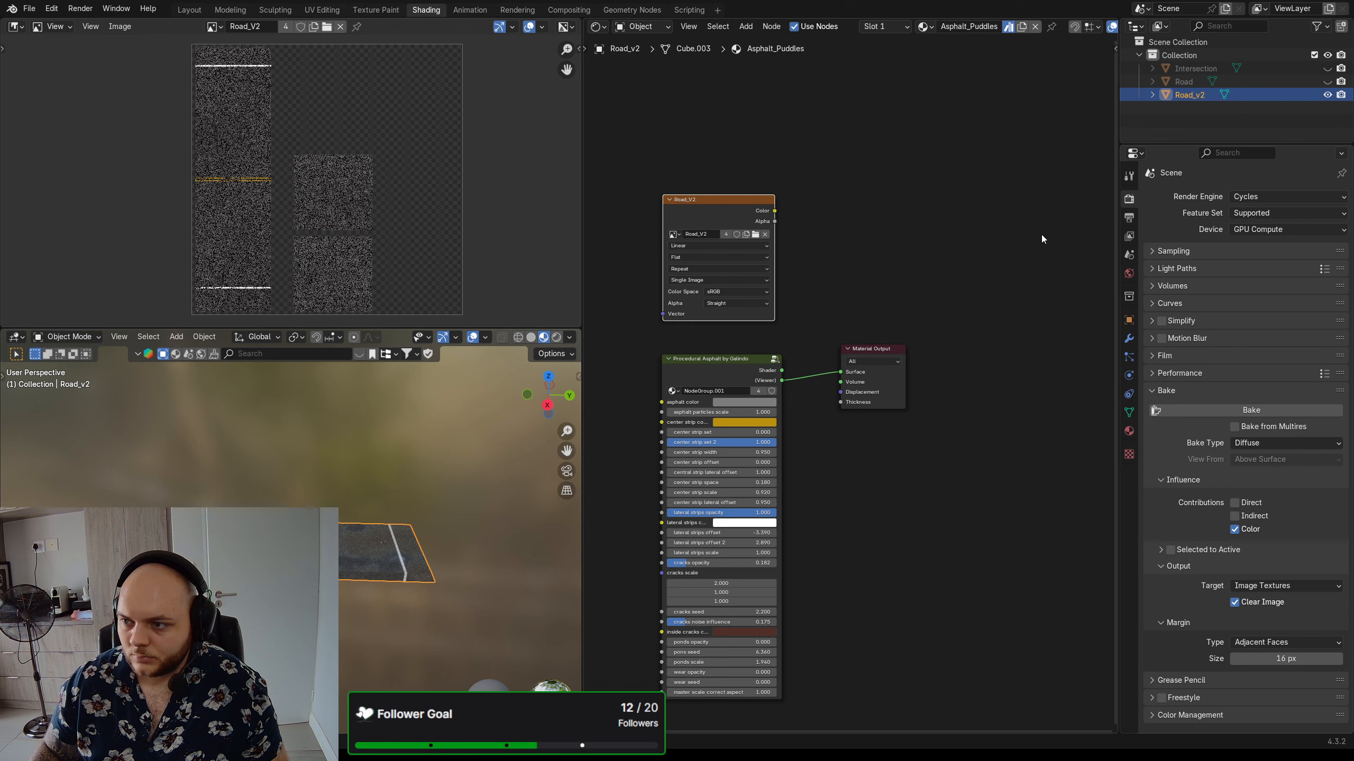
- Add two empty material slots to the Road_v2 object
click(1129, 433)
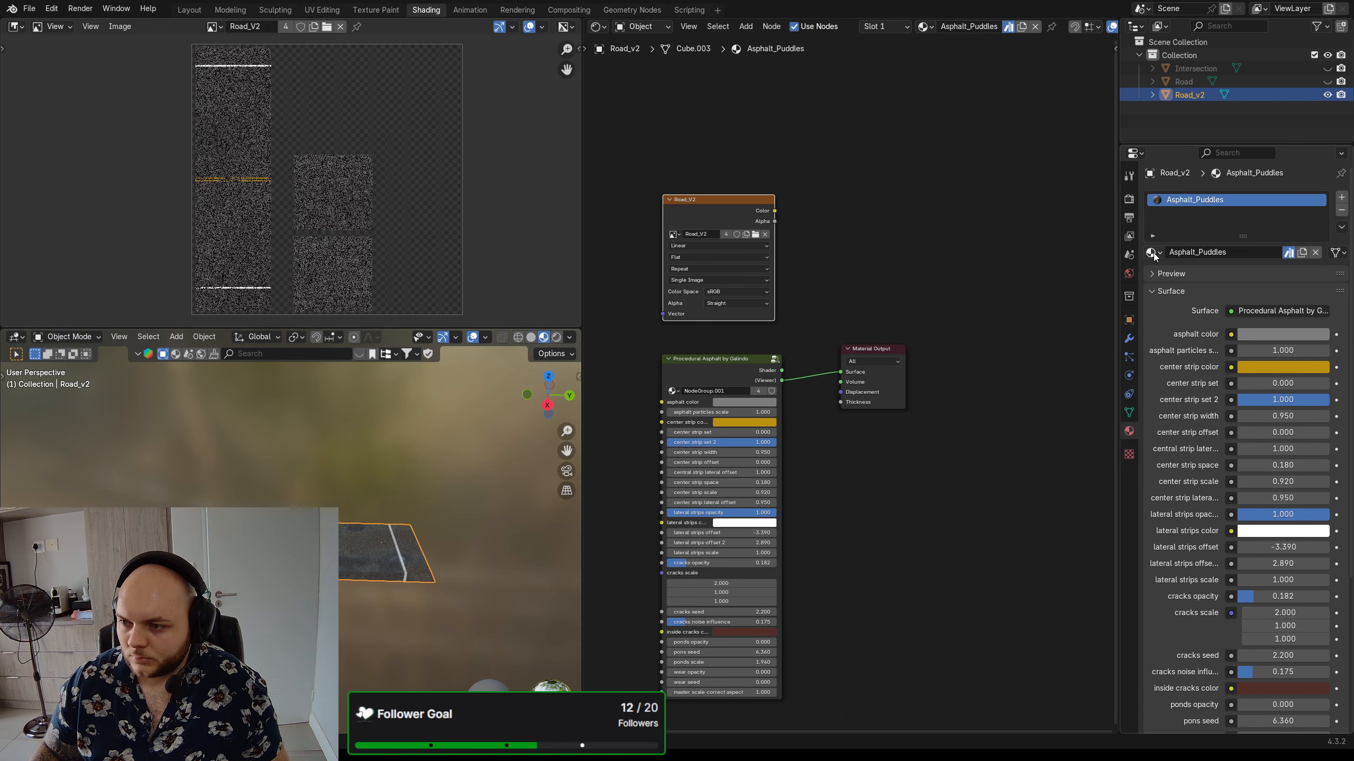
middle_drag(378, 571, 395, 533)
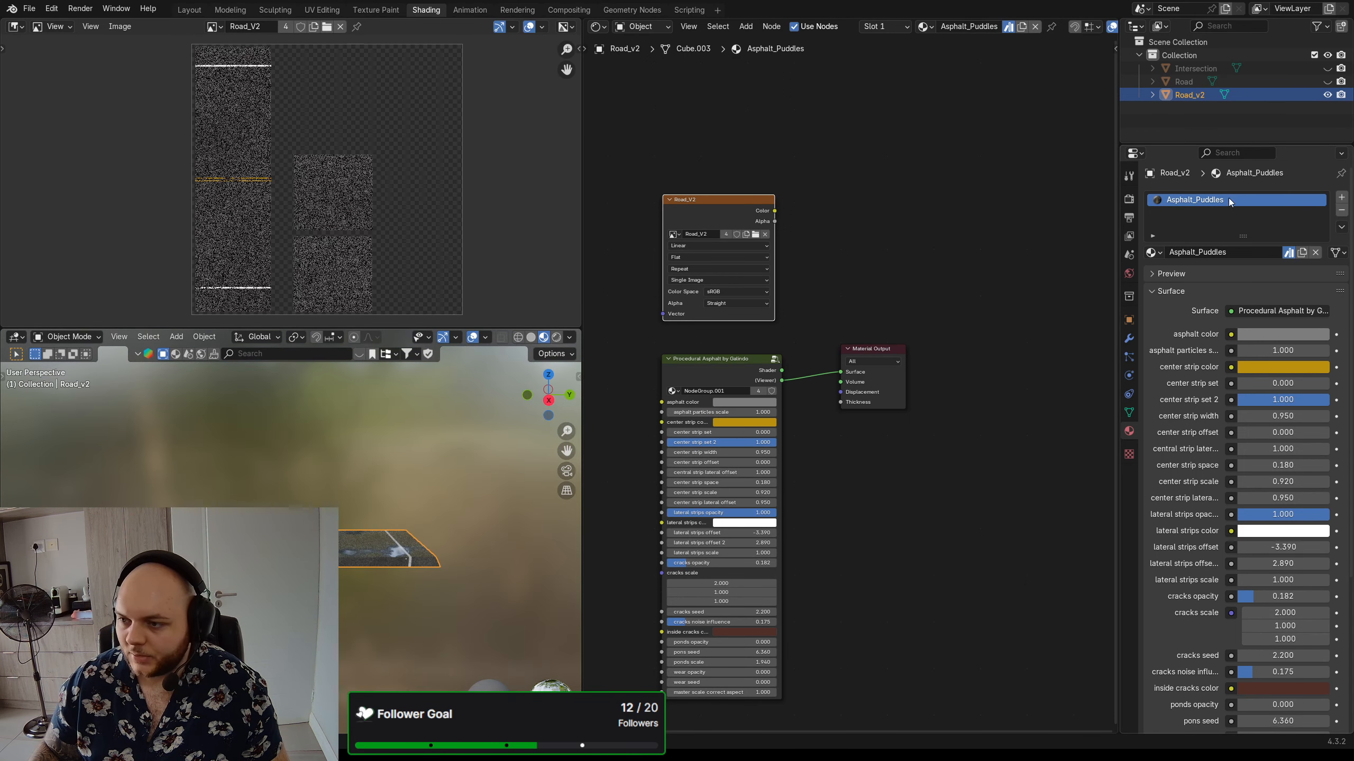
click(1341, 197)
click(1342, 197)
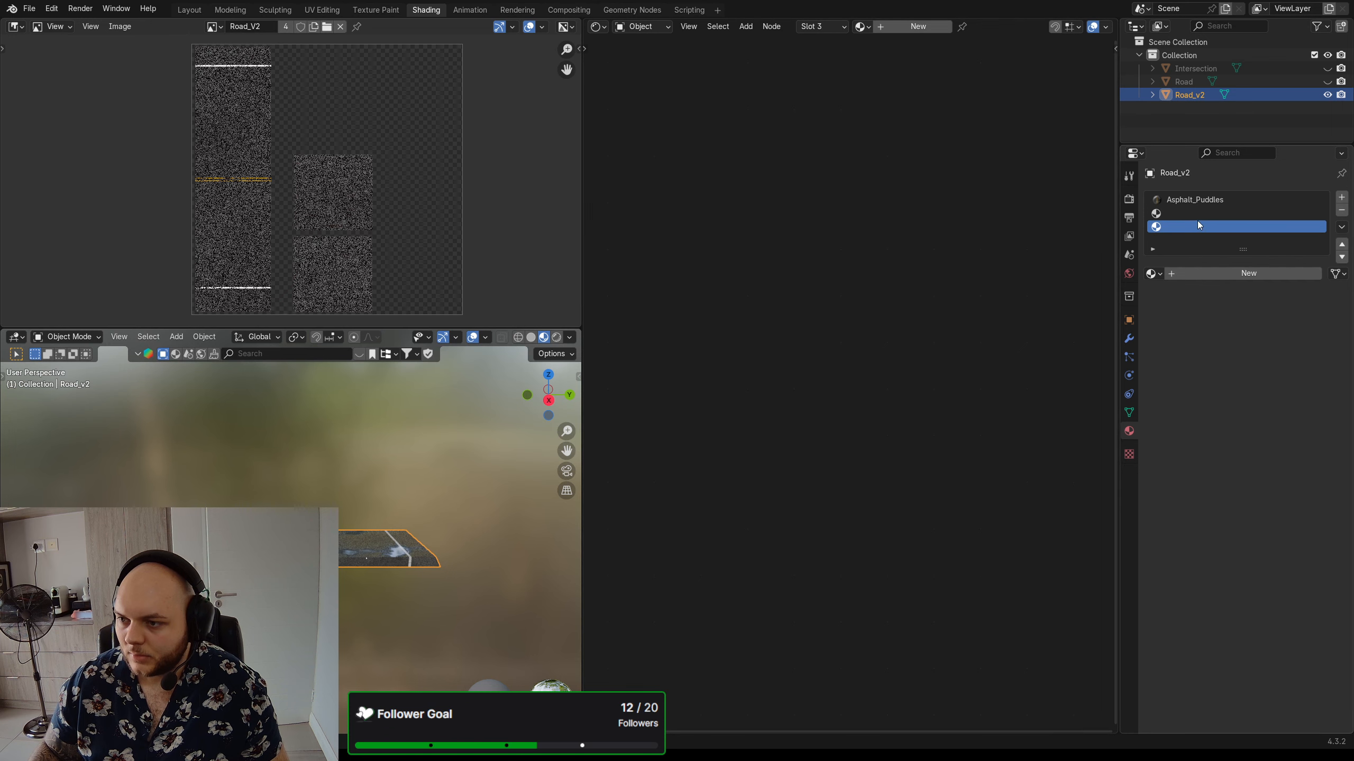
- Set the second material slot to Asphalt_No_Puddles and the third slot to Blank.001
click(1180, 215)
click(1154, 274)
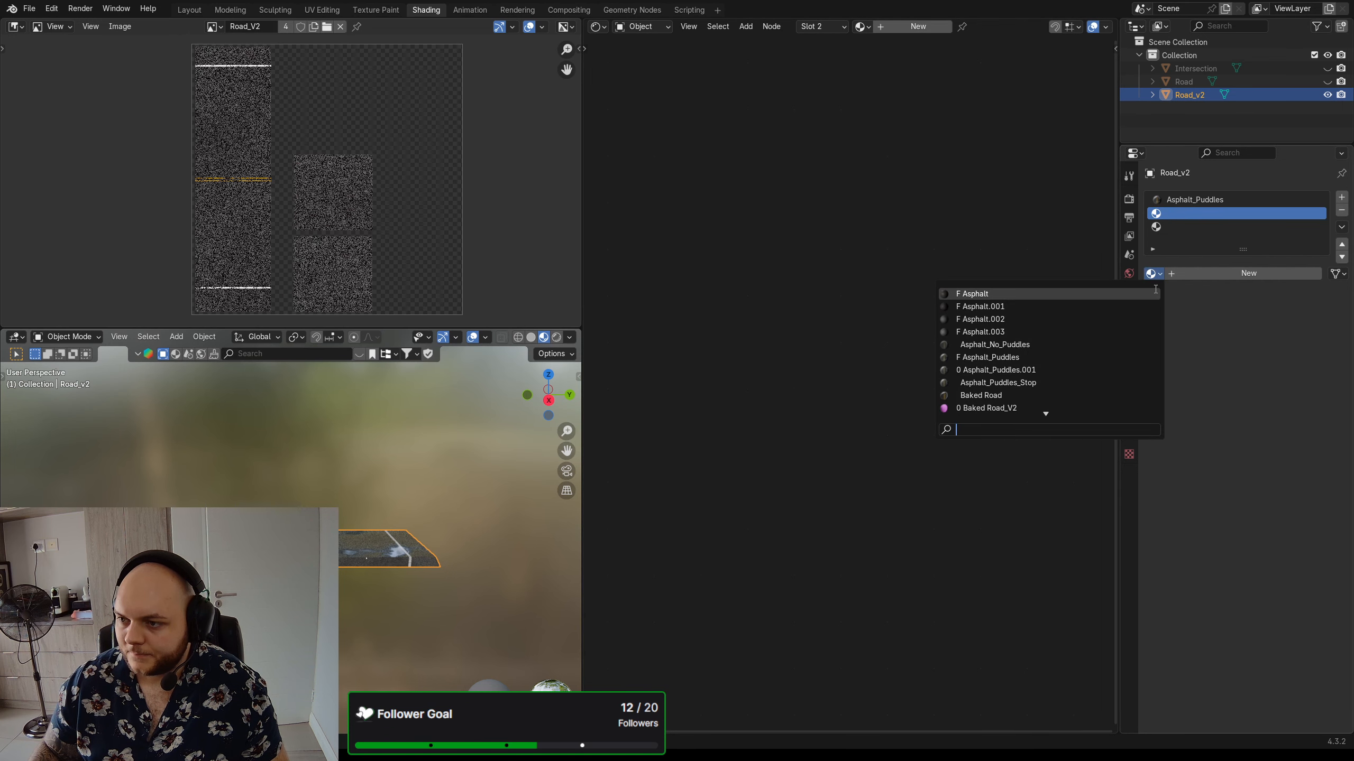
click(994, 344)
click(1180, 227)
click(1153, 273)
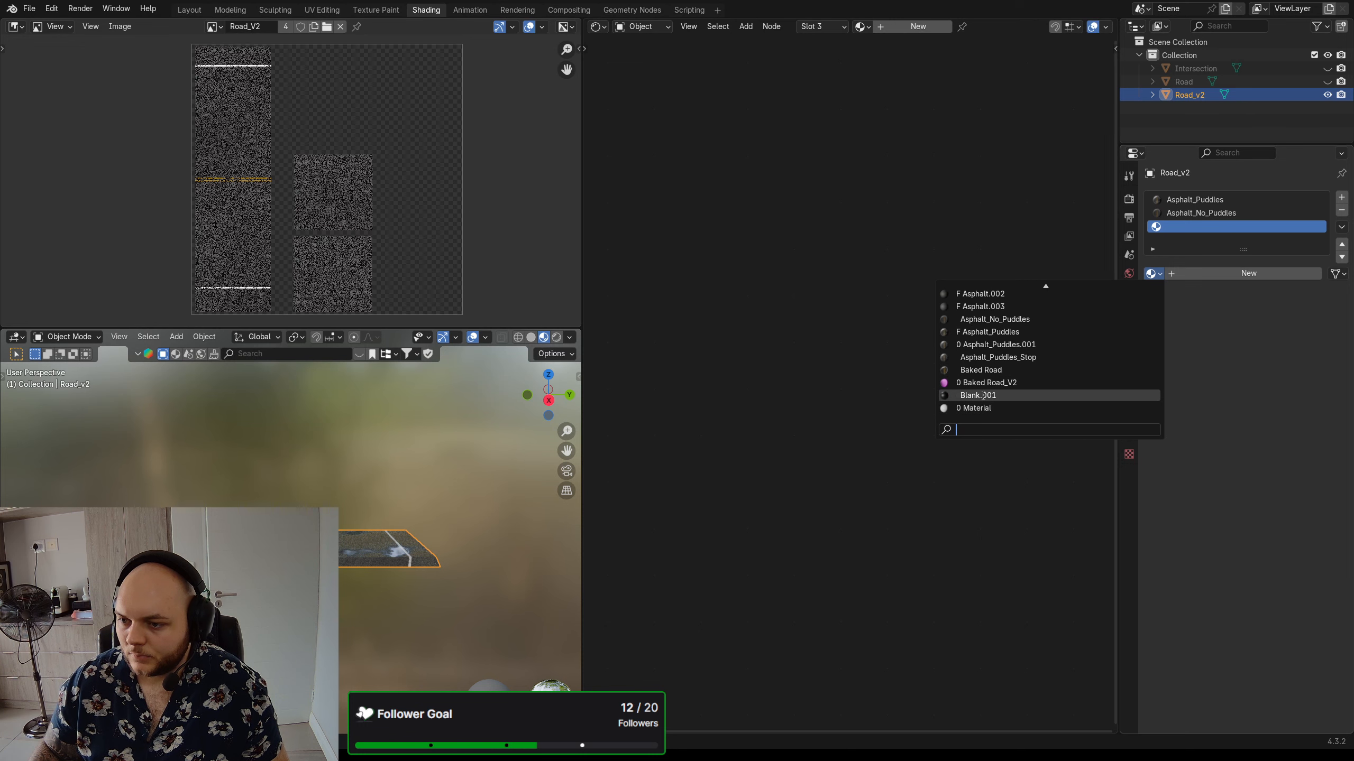
click(982, 395)
- Enter Edit Mode, select the road's underside face and assign the Blank.001 material to it
click(1180, 200)
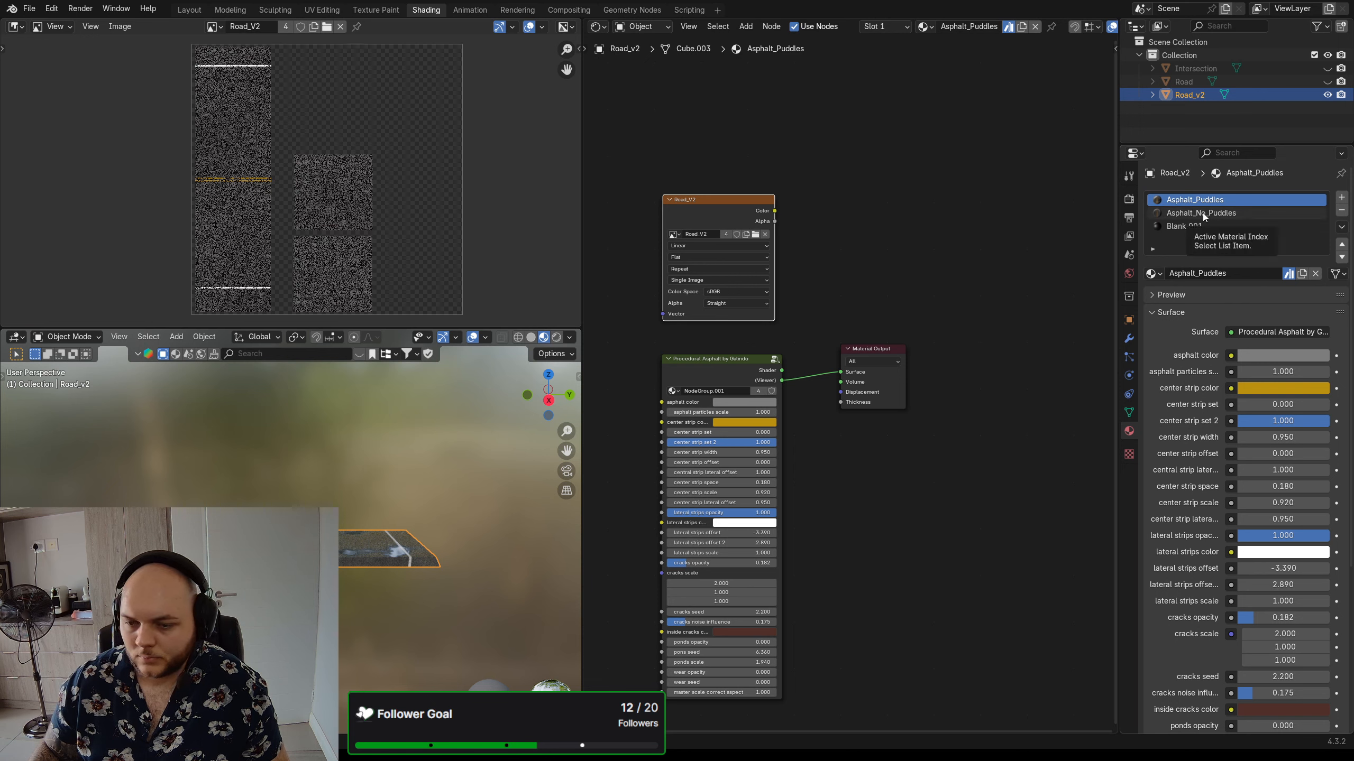
key(Tab)
middle_drag(341, 613, 416, 572)
click(387, 517)
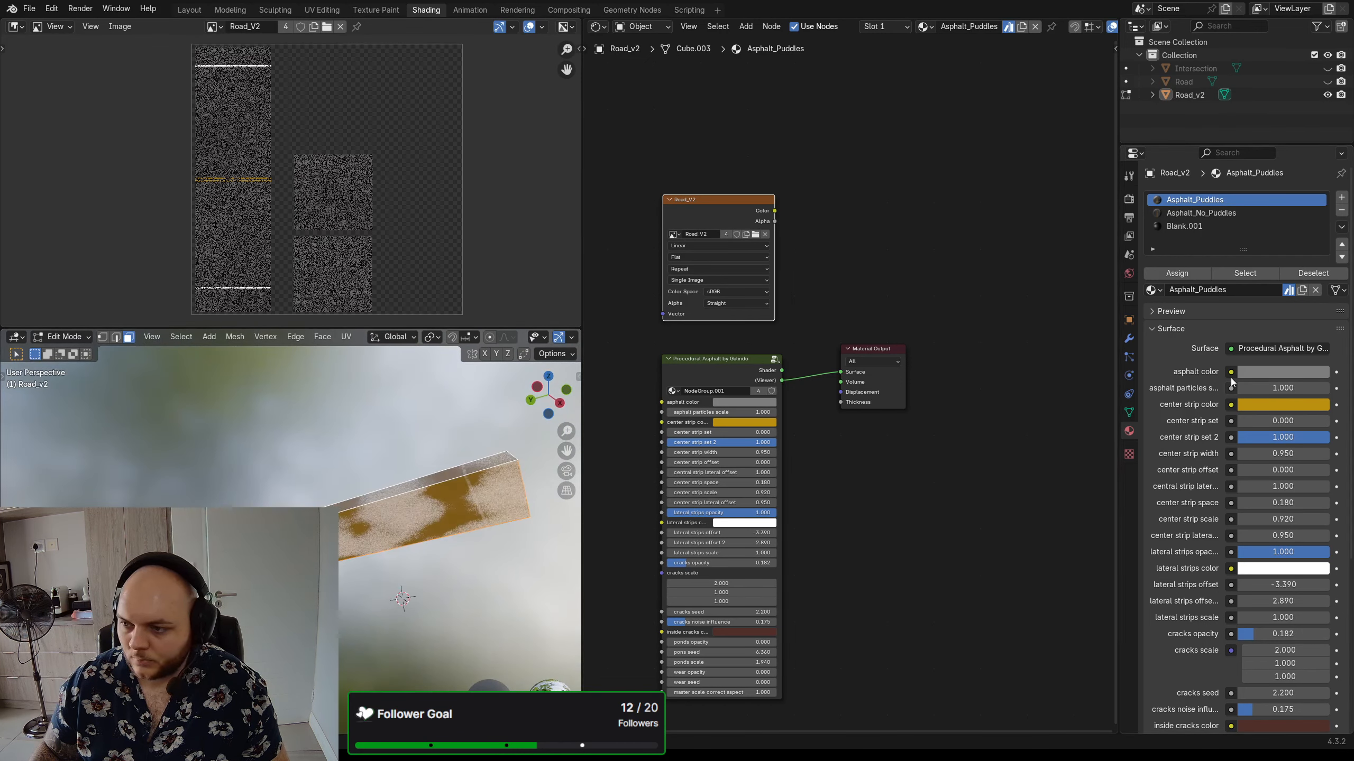
click(1198, 228)
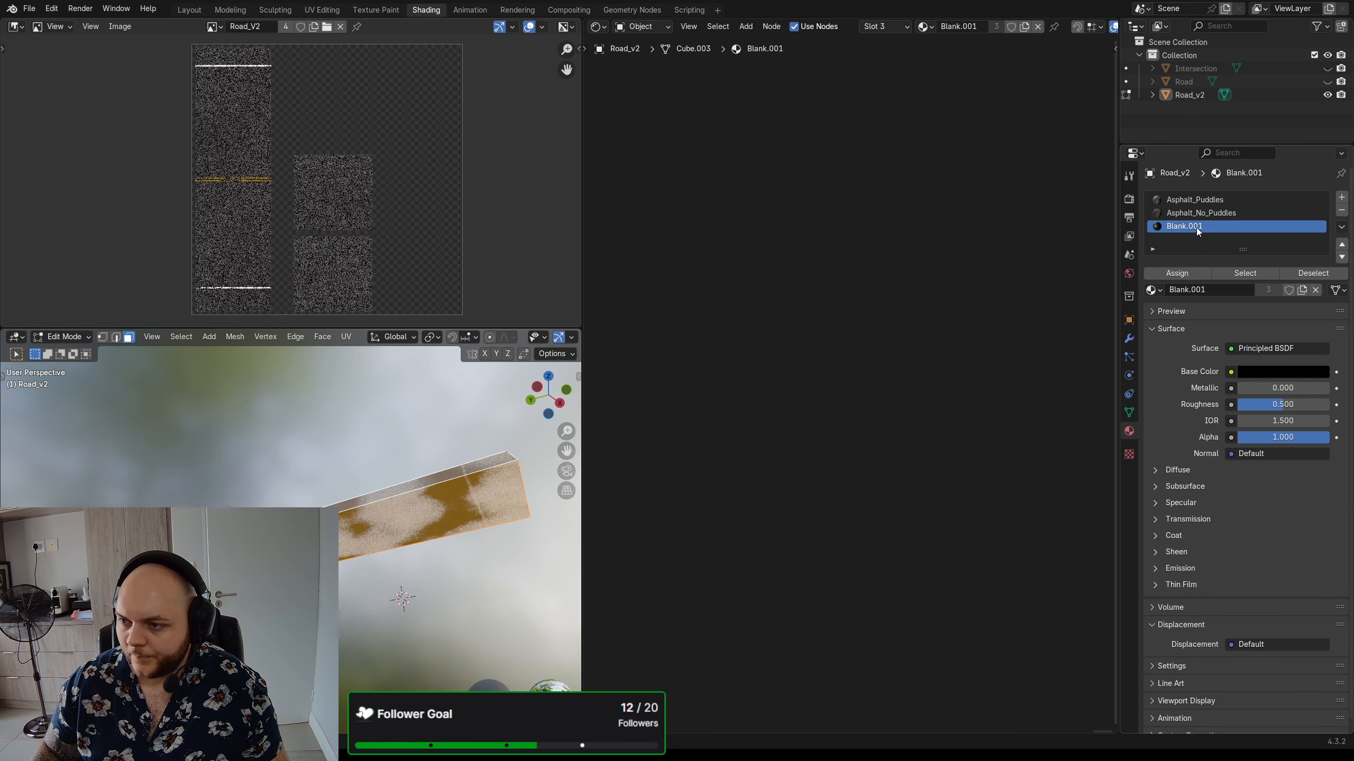
click(1183, 276)
- Assign the Asphalt_No_Puddles material to the road's side face and save the Blender file
middle_drag(437, 533, 523, 565)
click(320, 586)
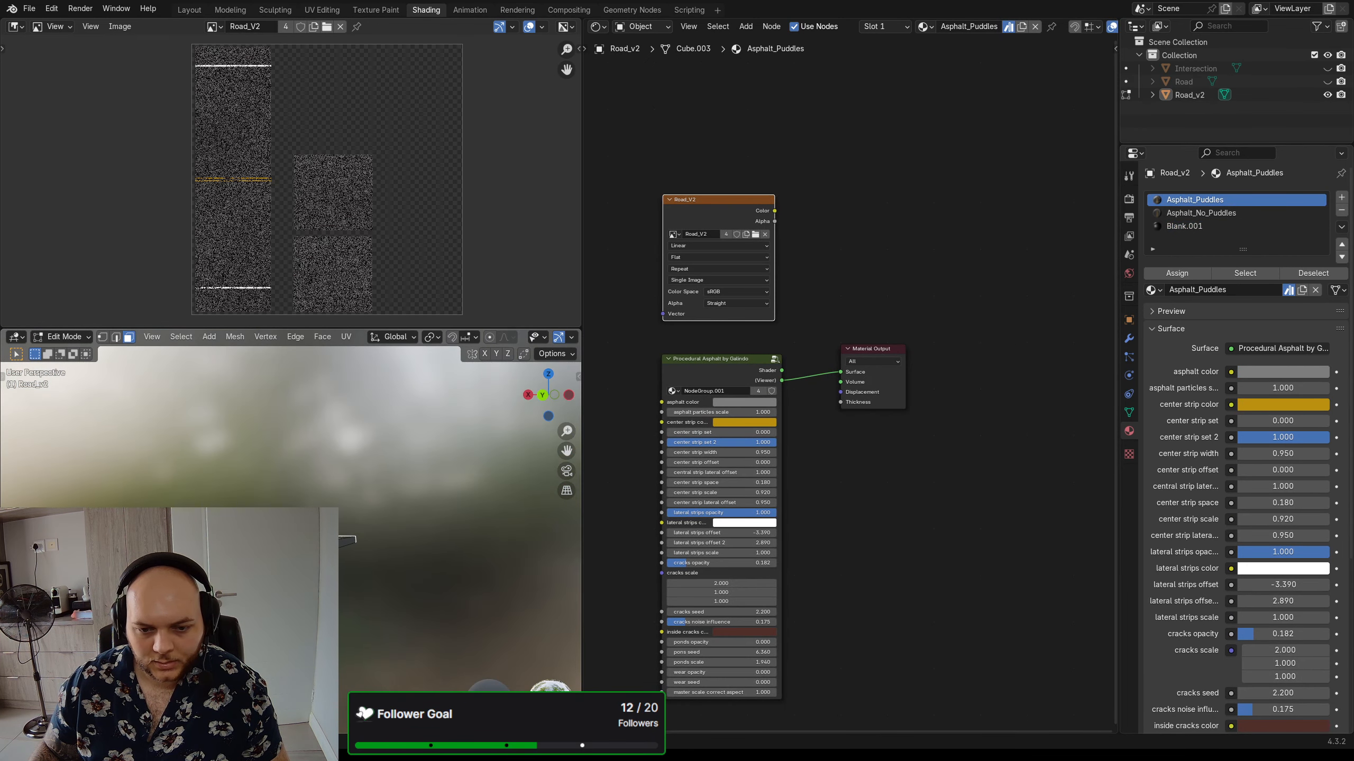
click(1221, 213)
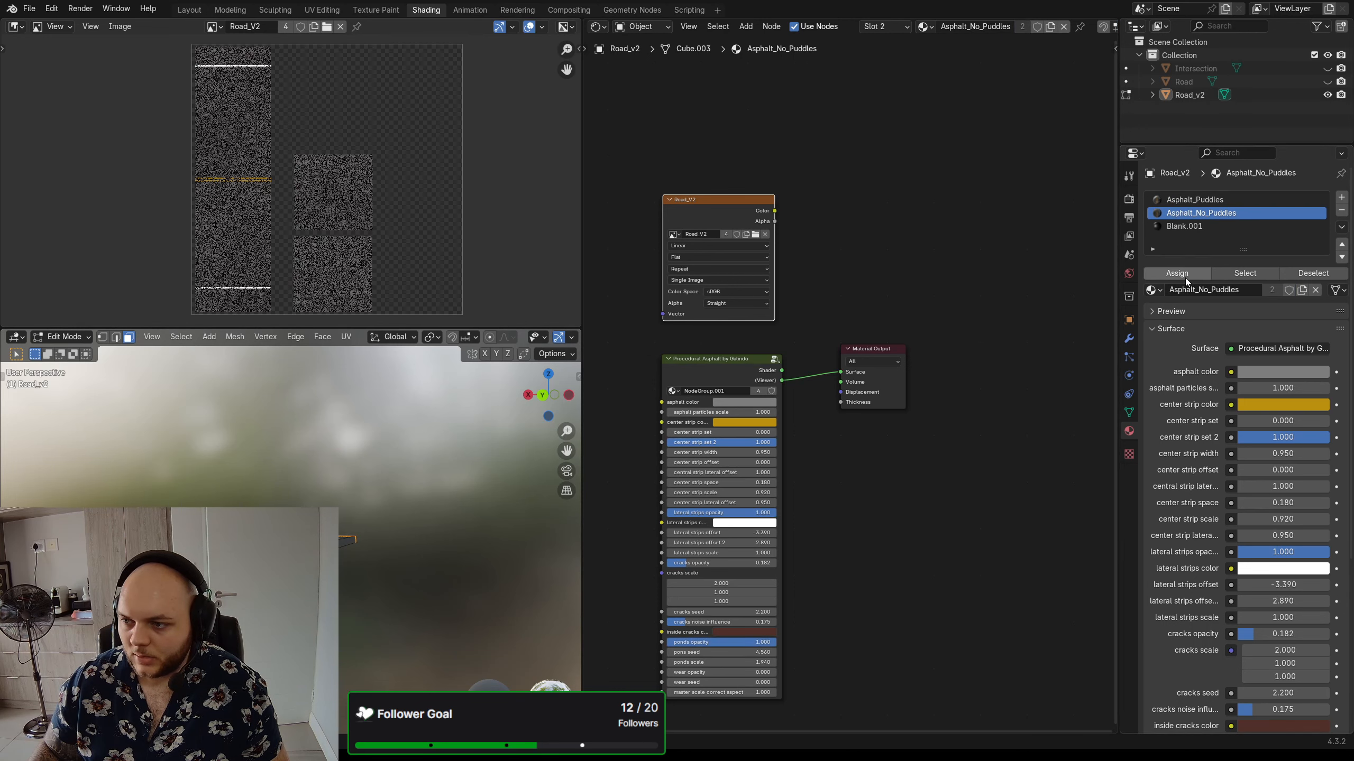
middle_drag(445, 488, 298, 471)
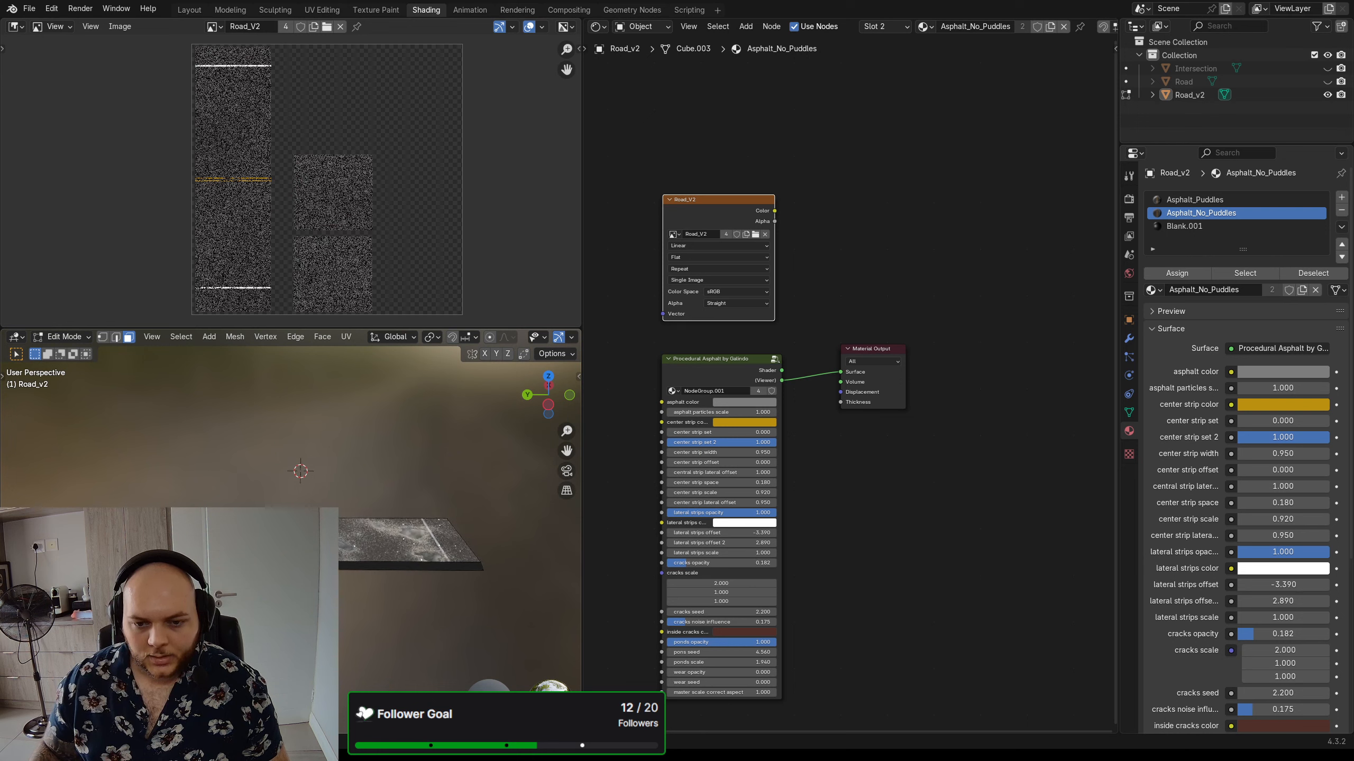
key(ctrl+s)
- Make the Road_V2 image texture node active in the Asphalt_No_Puddles material and return to Object Mode
click(983, 245)
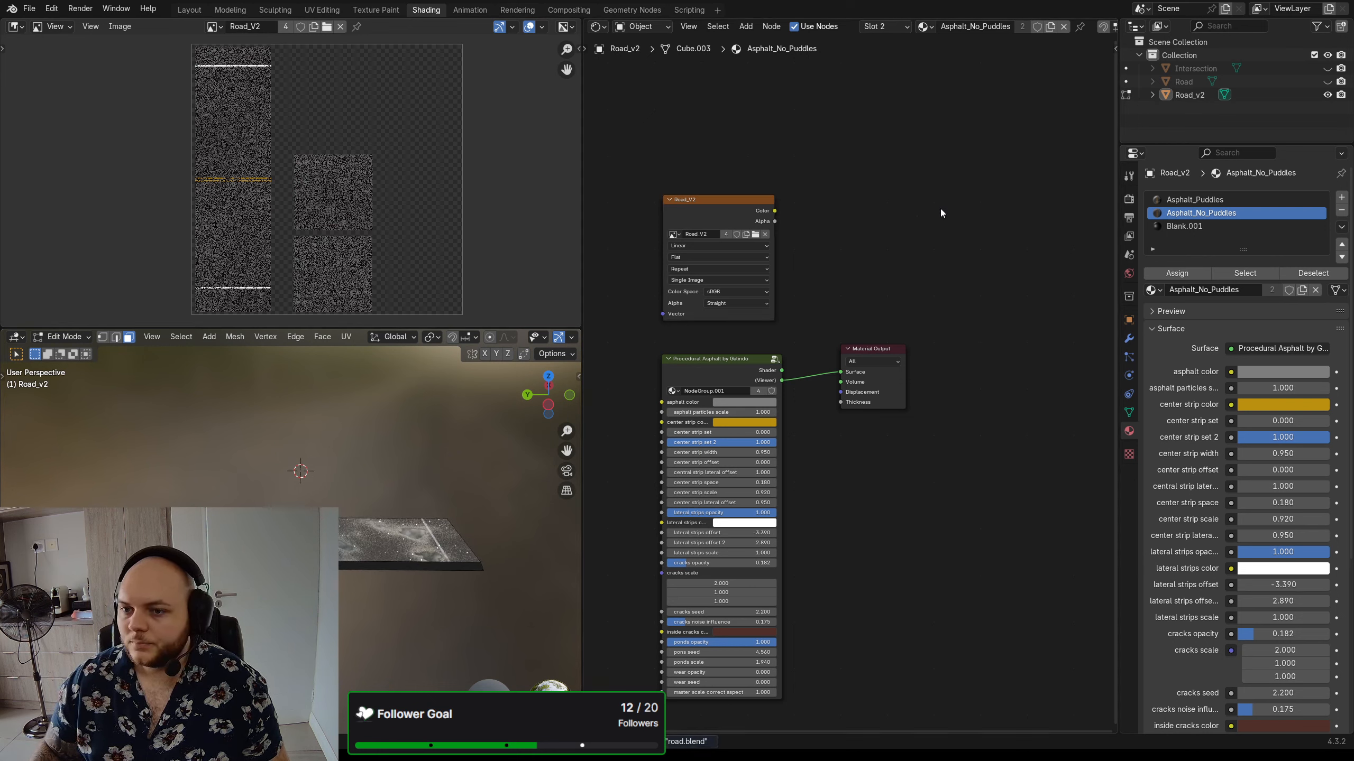
click(728, 203)
drag(728, 203, 732, 203)
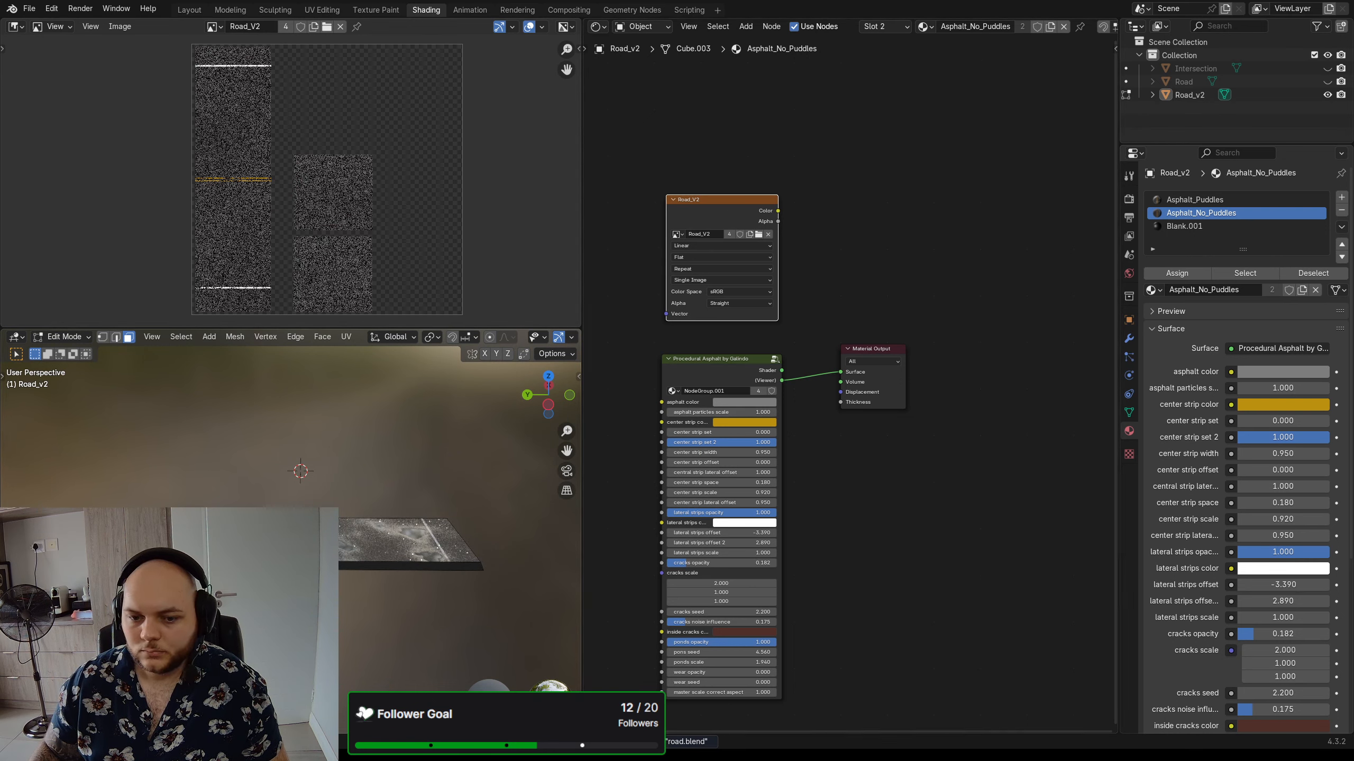
click(424, 537)
key(Tab)
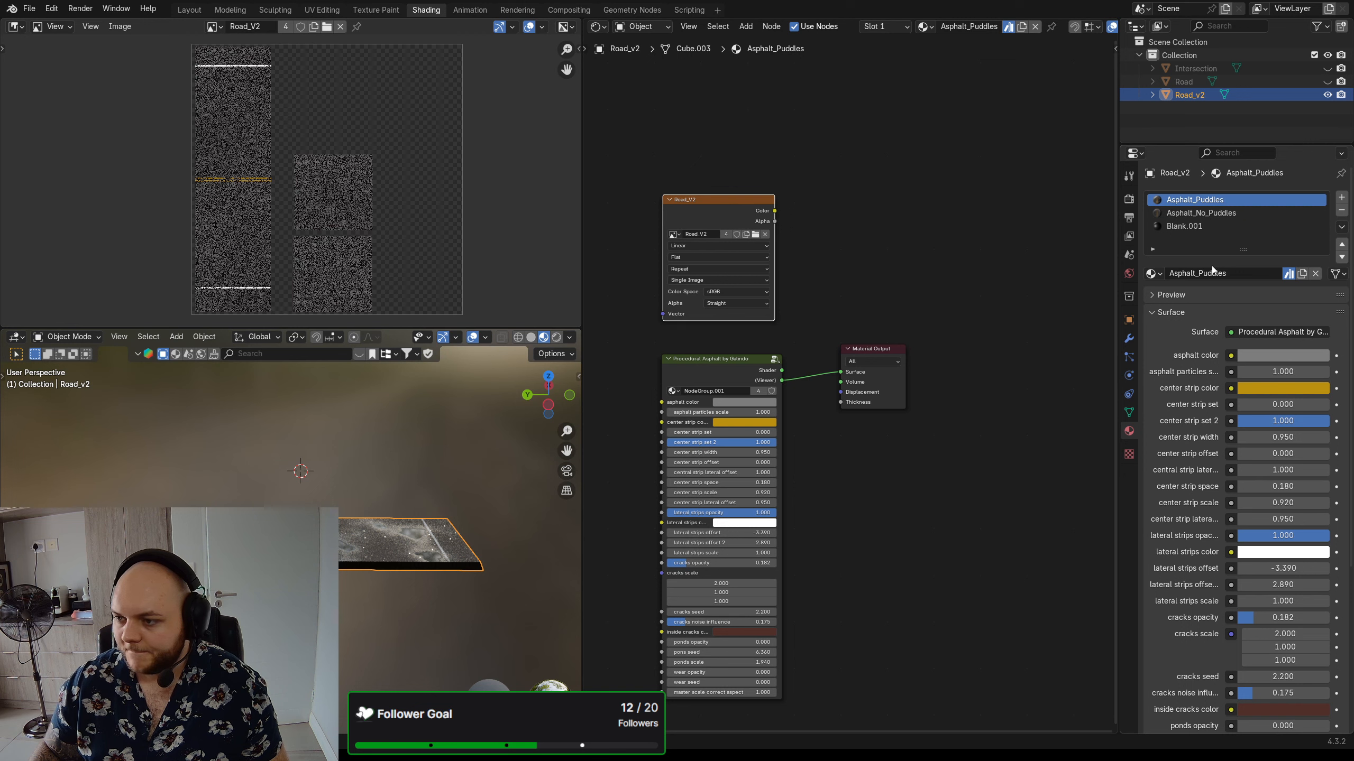
- Bake the Diffuse color pass to the Road_V2 image and save the baked image as an external file
click(1129, 200)
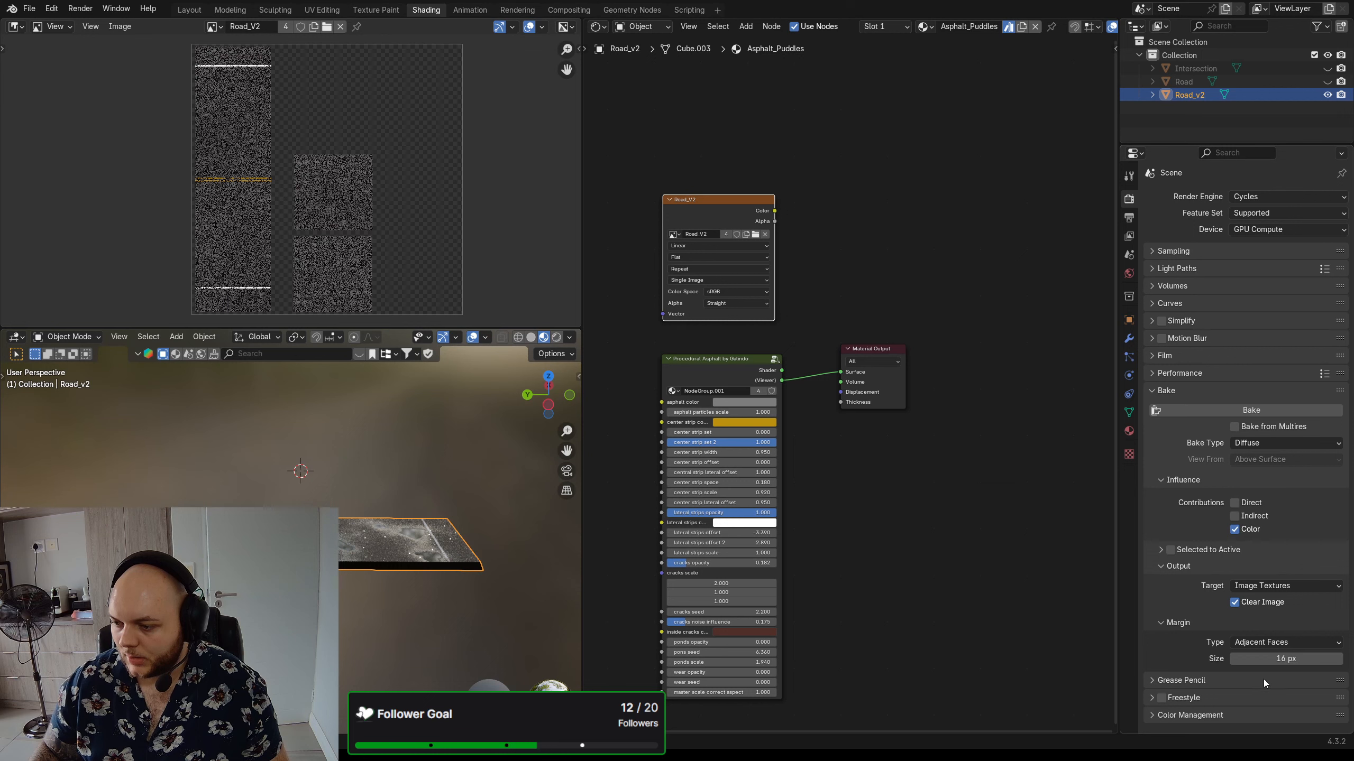
click(1257, 410)
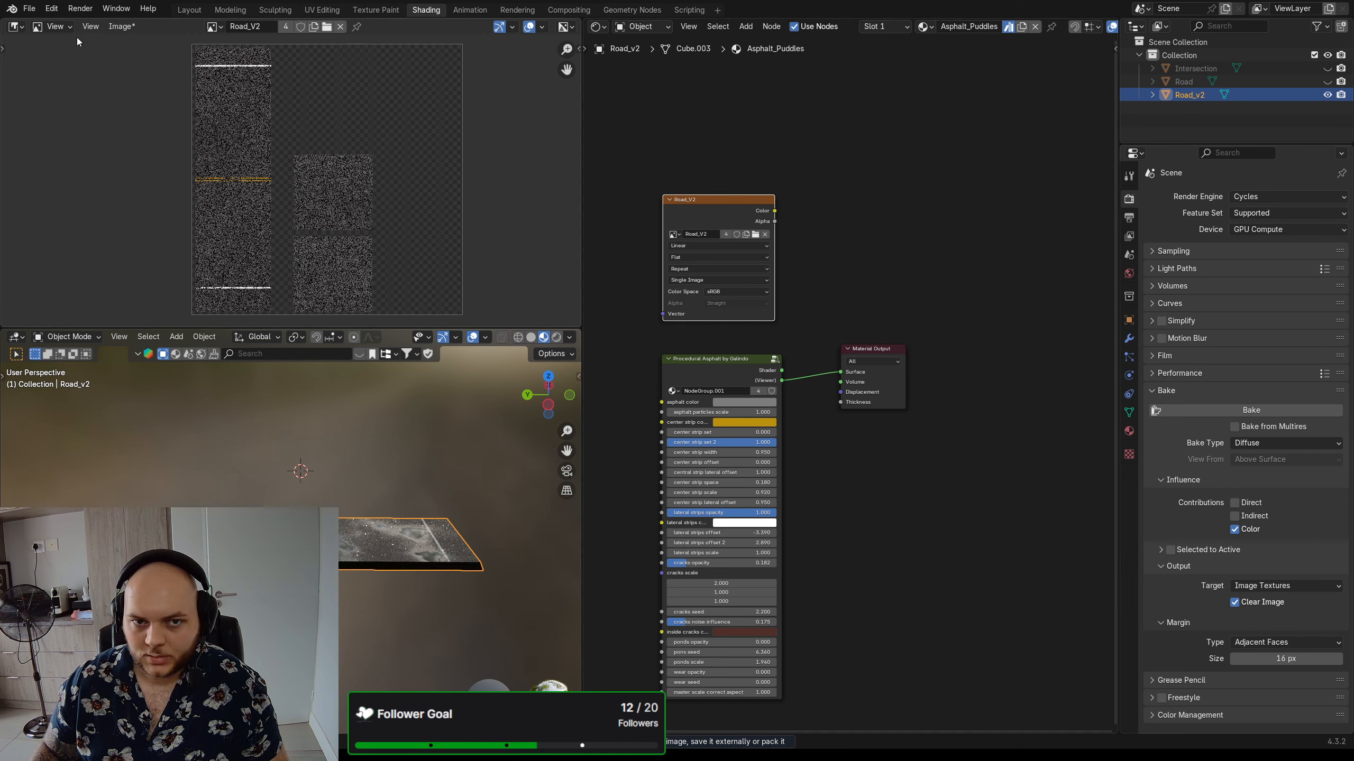
click(121, 26)
click(151, 173)
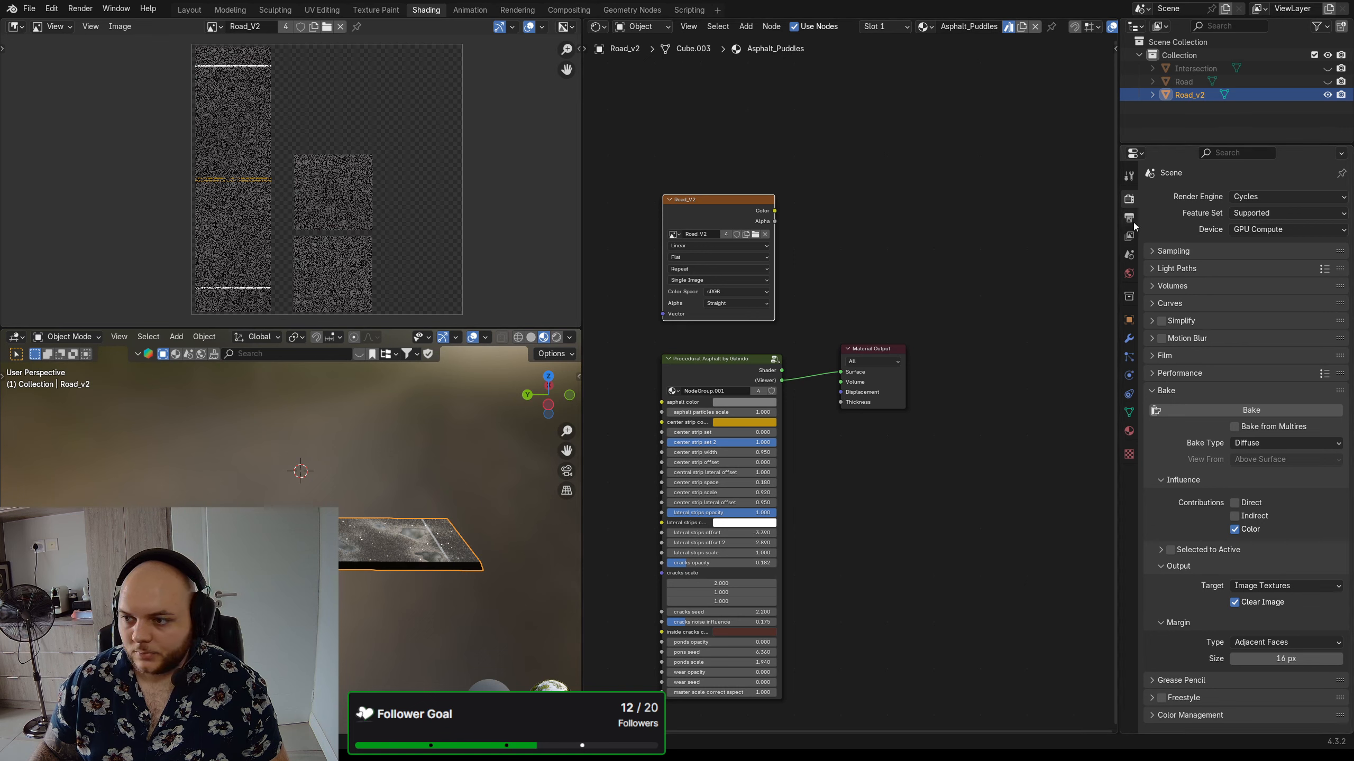
- Add a fourth material slot to Road_v2 and put the existing Baked Road_V2 material in it
click(1129, 431)
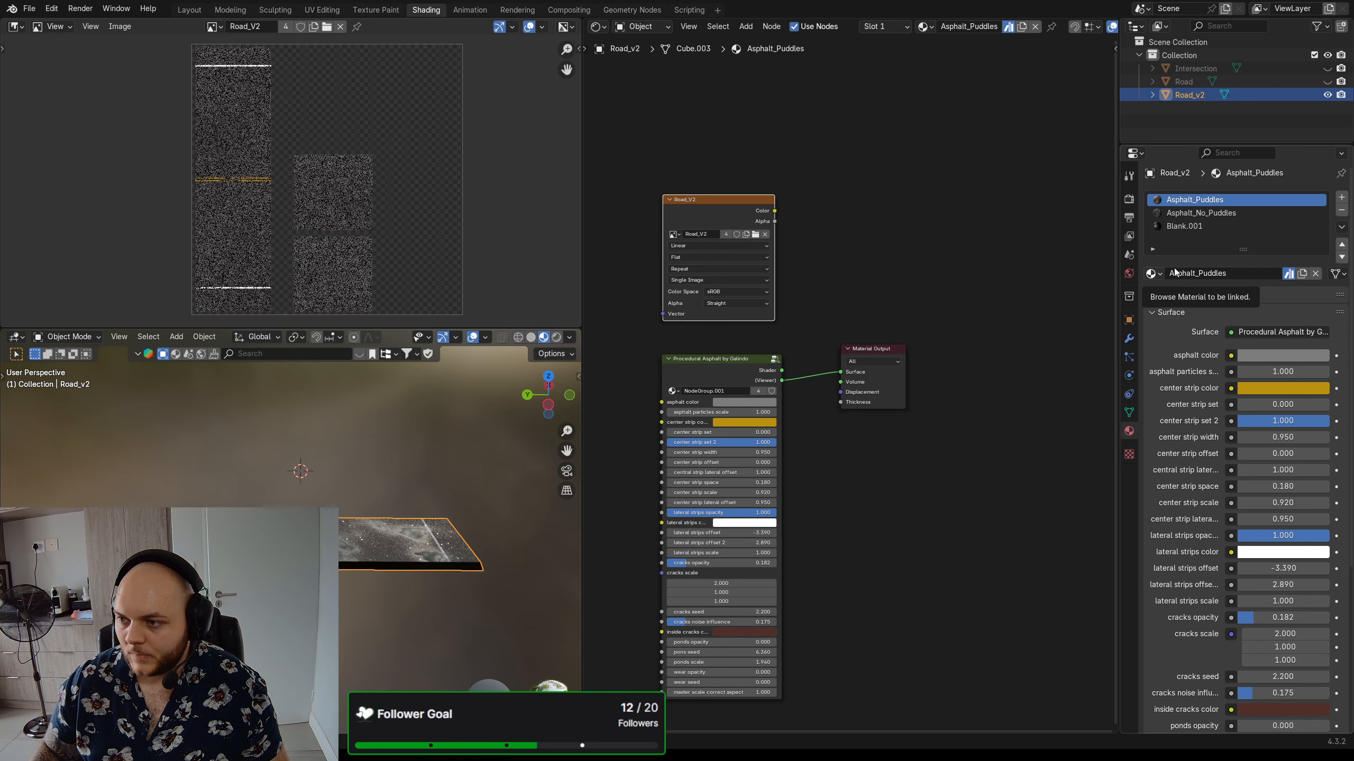
click(1225, 226)
click(1341, 198)
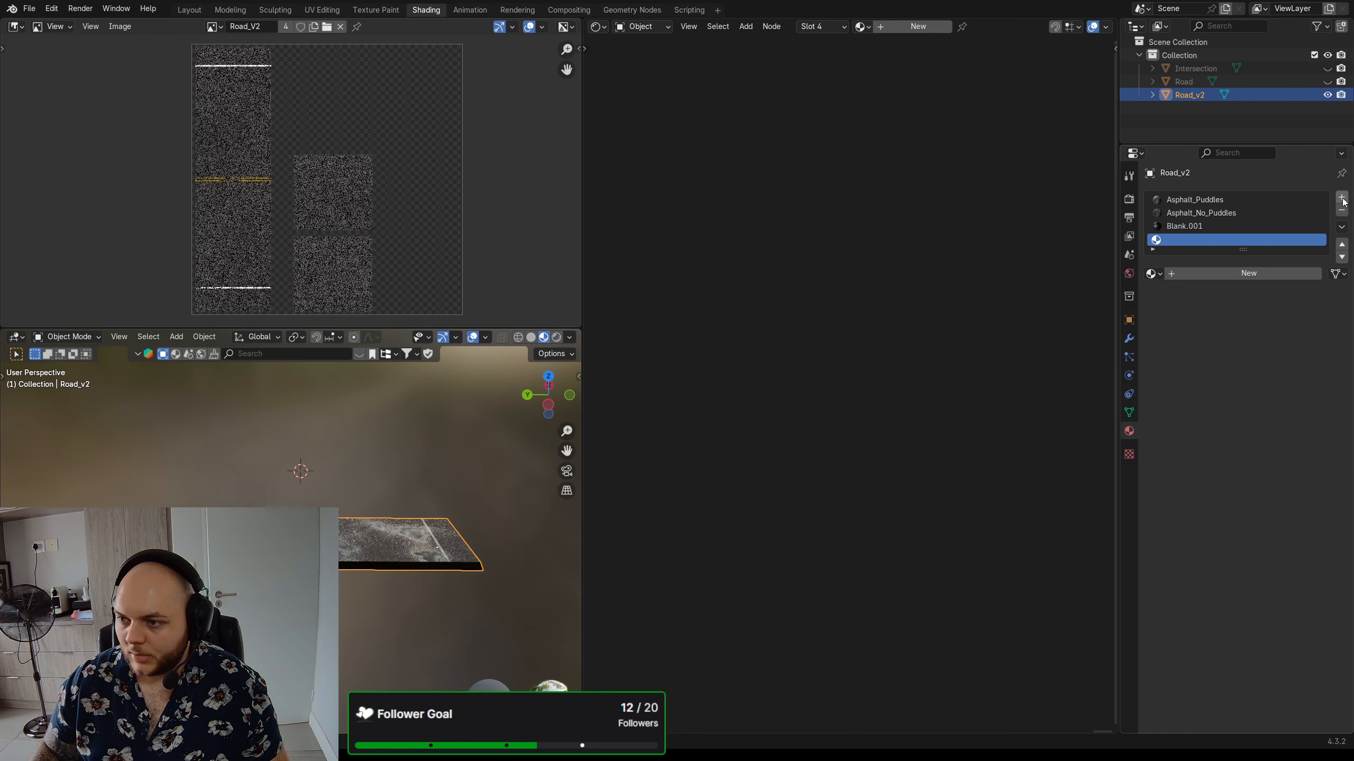
click(862, 27)
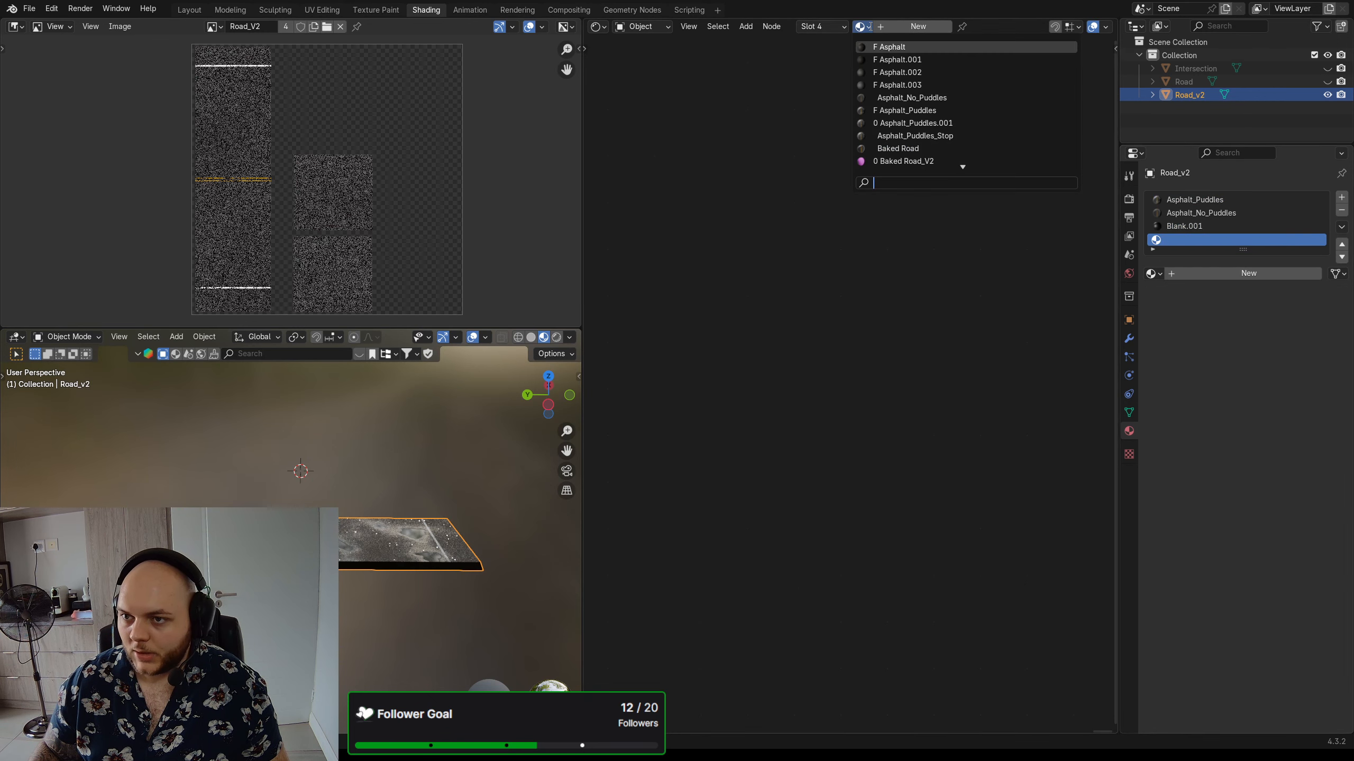
click(913, 160)
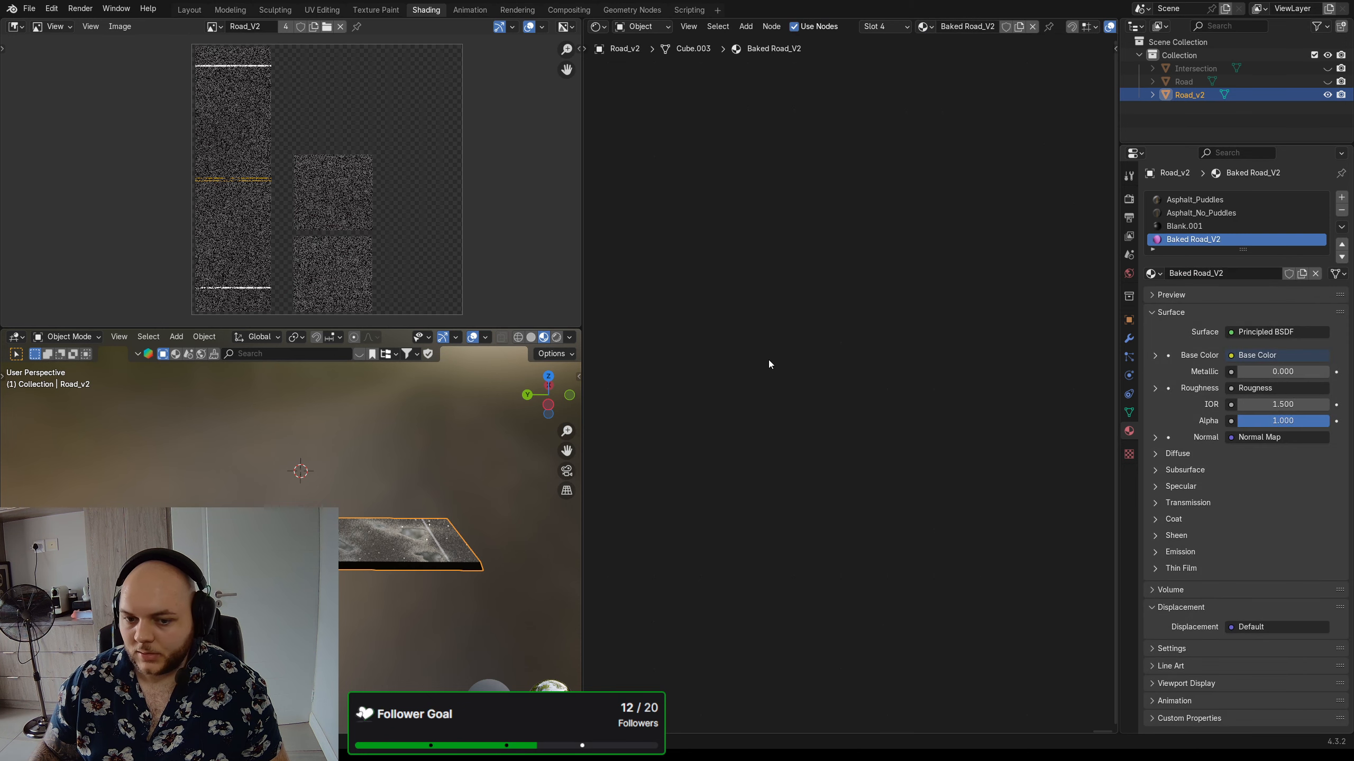
- Try loading several baked images into the Base Color texture node of Baked Road_V2, undoing the wrong picks
scroll(800, 395, down, 3)
scroll(747, 354, up, 5)
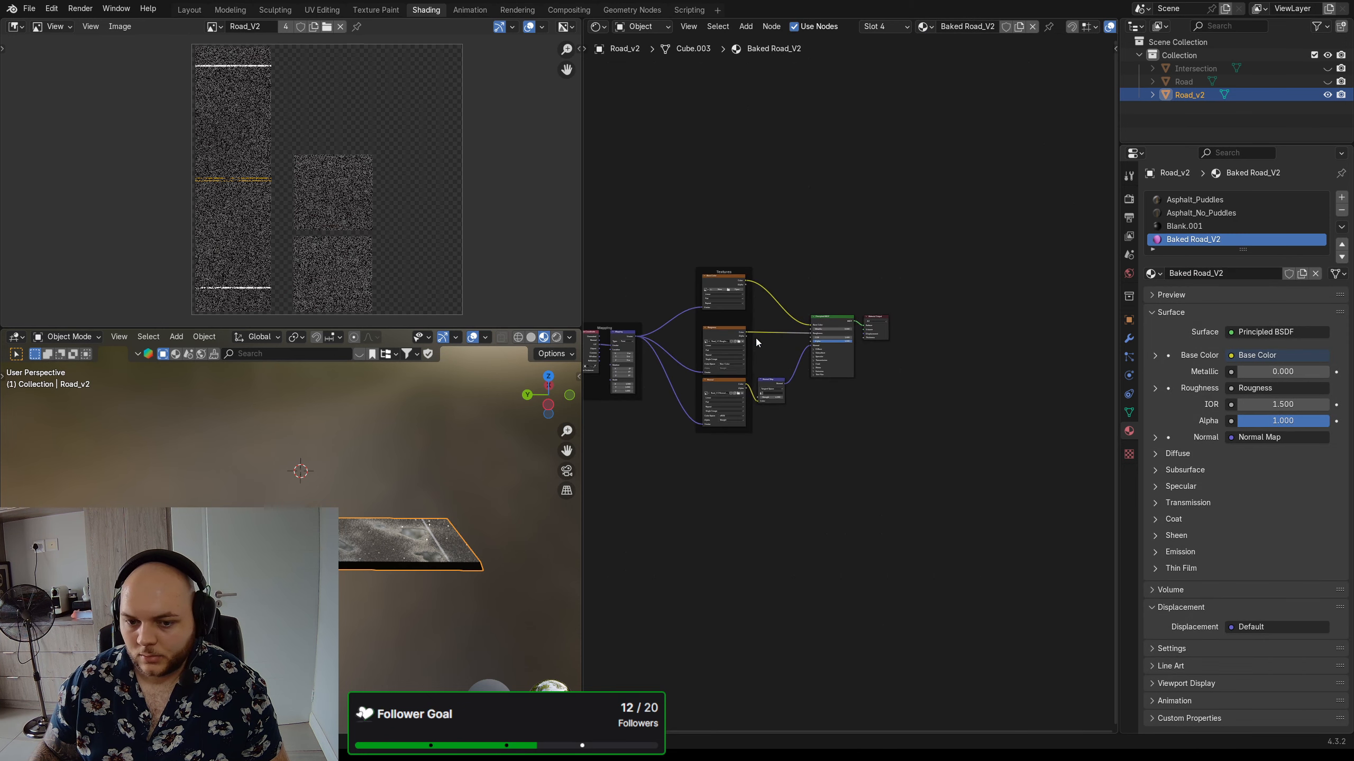
middle_drag(707, 235, 822, 252)
scroll(755, 243, up, 5)
middle_drag(842, 161, 895, 211)
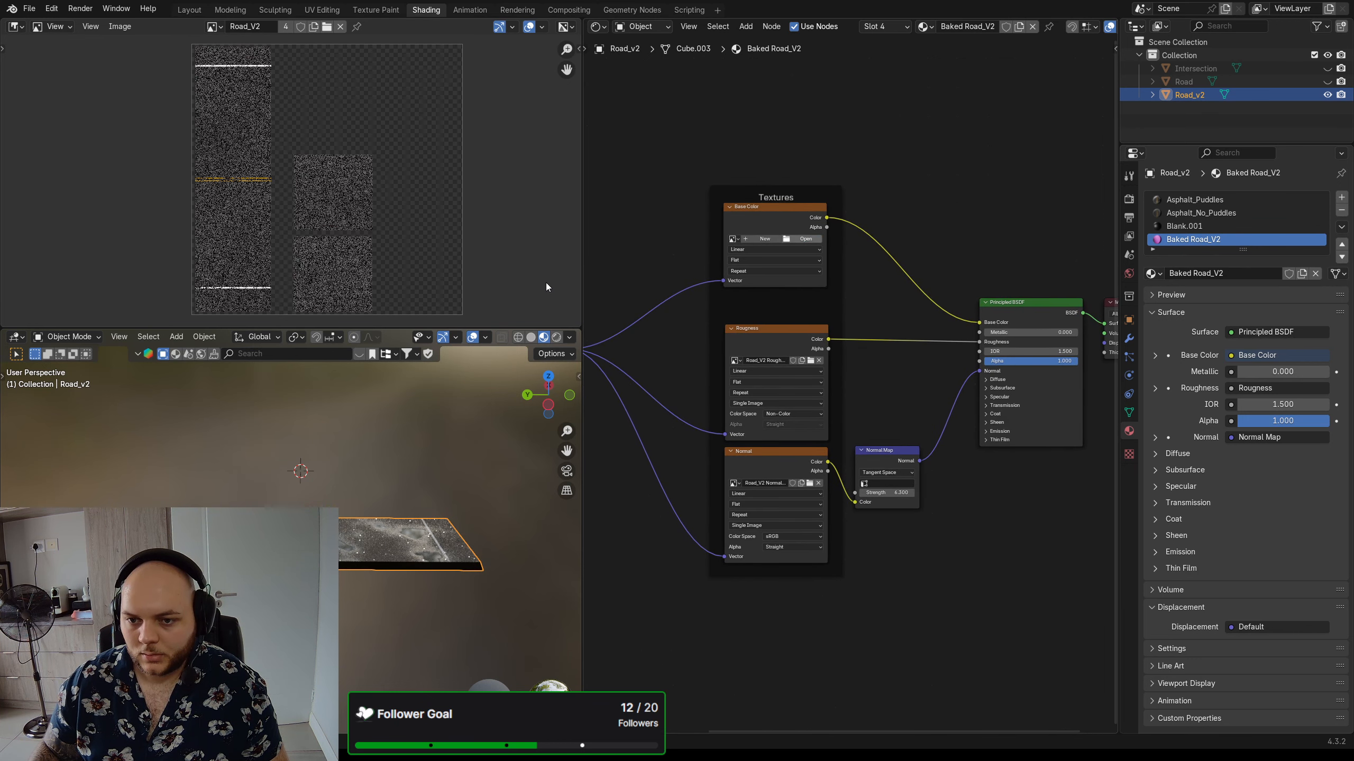
key(ctrl+z)
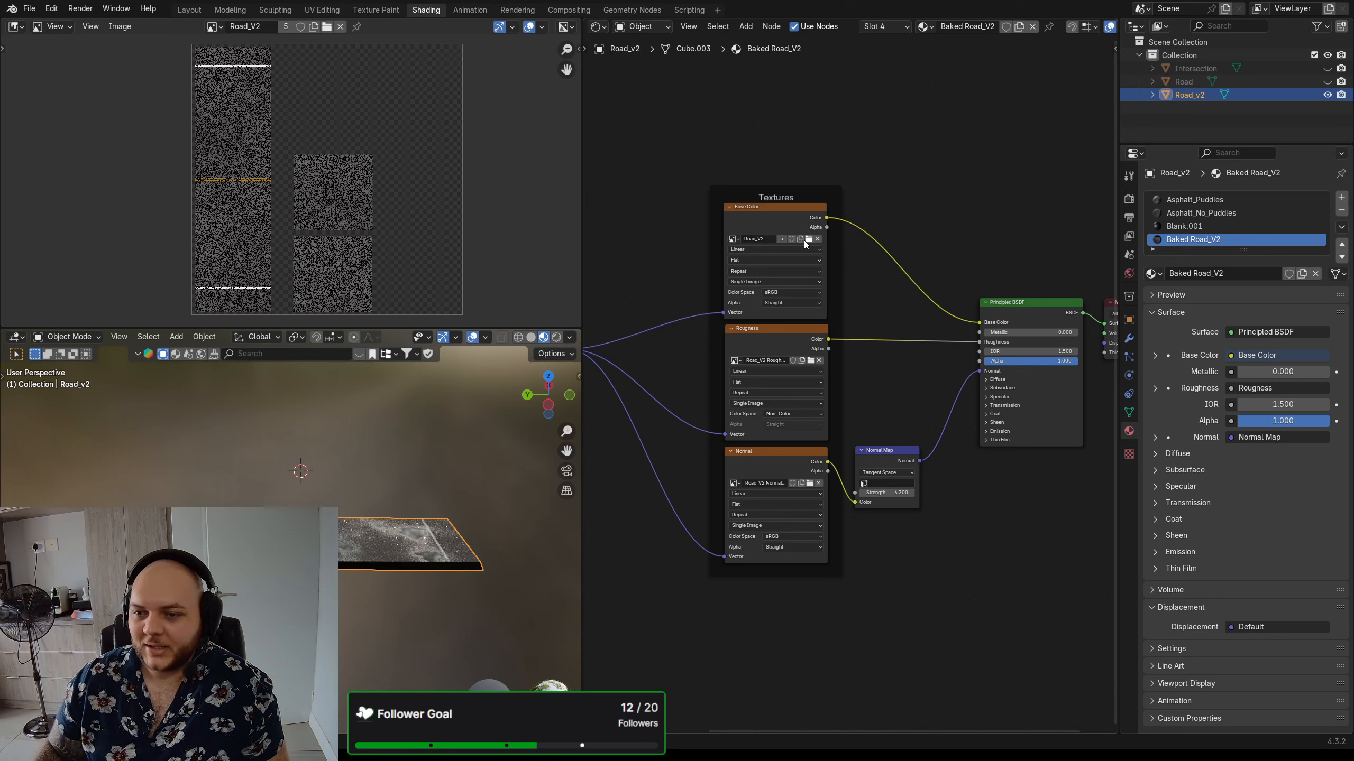
key(ctrl+z)
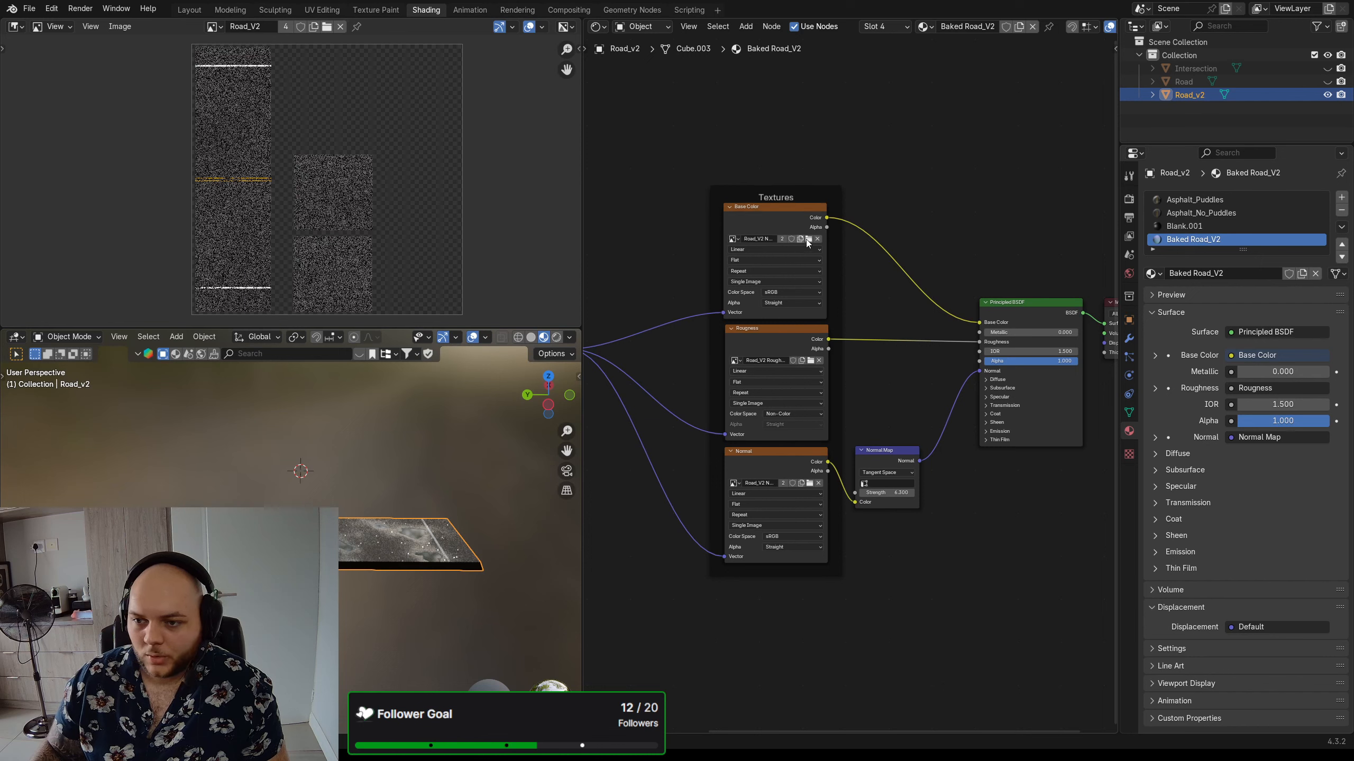
key(ctrl+z)
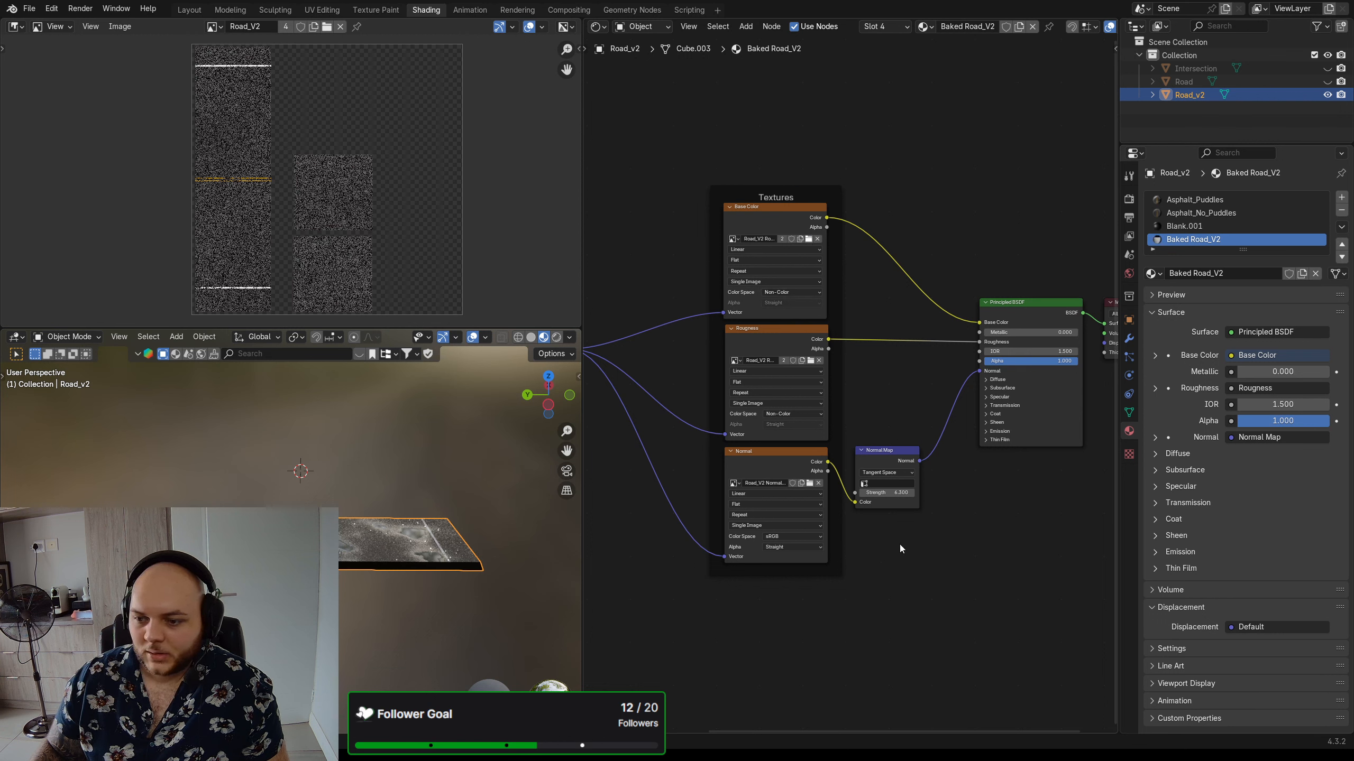
key(ctrl+z)
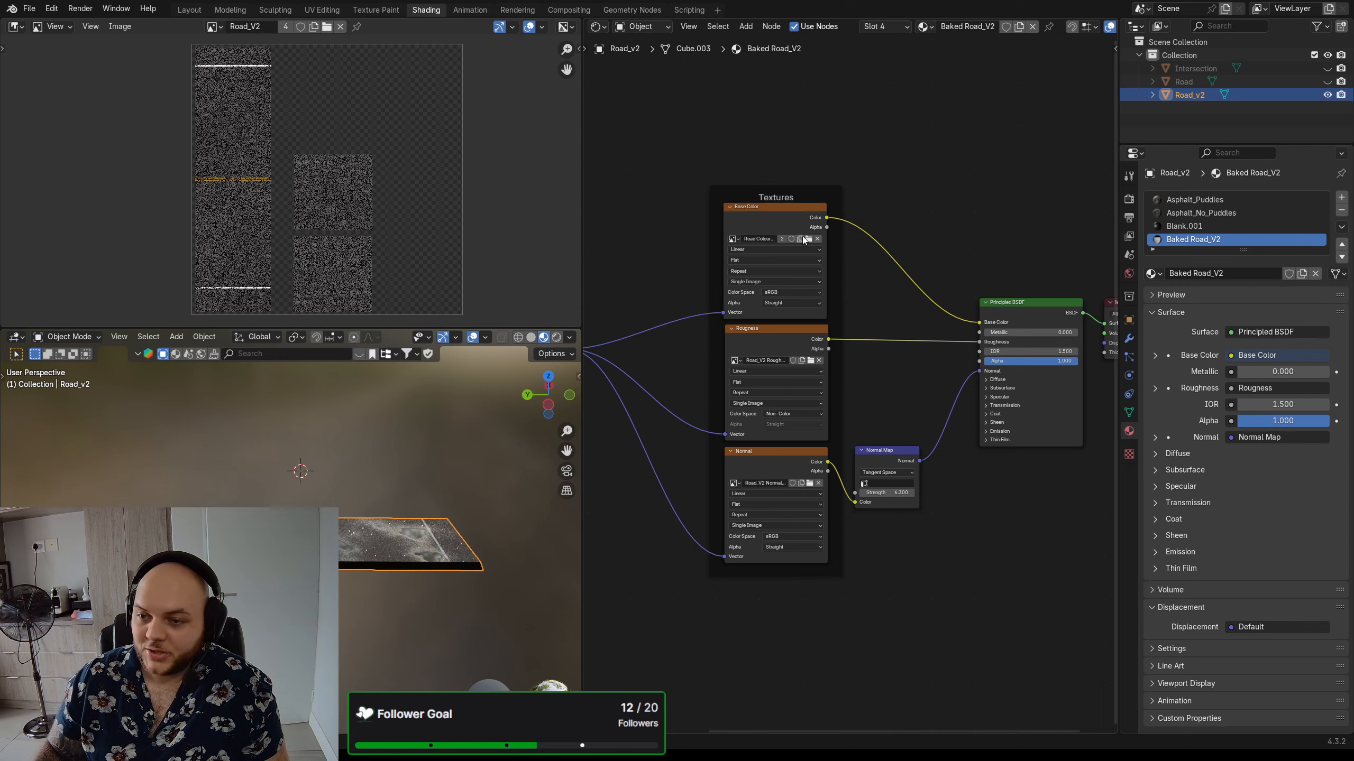
- Make Asphalt_Puddles the active material and bake the Diffuse color pass again
mouse_move(397, 520)
middle_down()
mouse_move(376, 566)
mouse_move(407, 533)
middle_up()
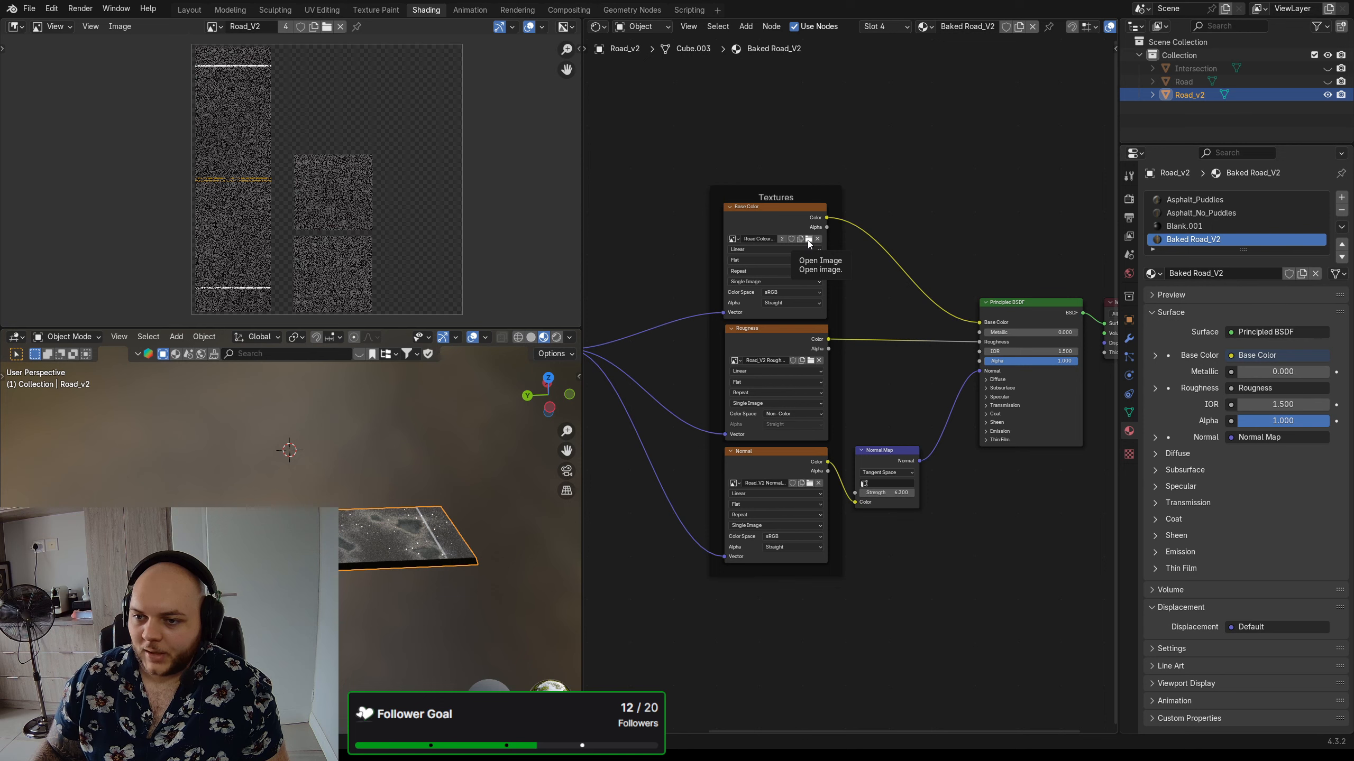
middle_drag(921, 198, 922, 205)
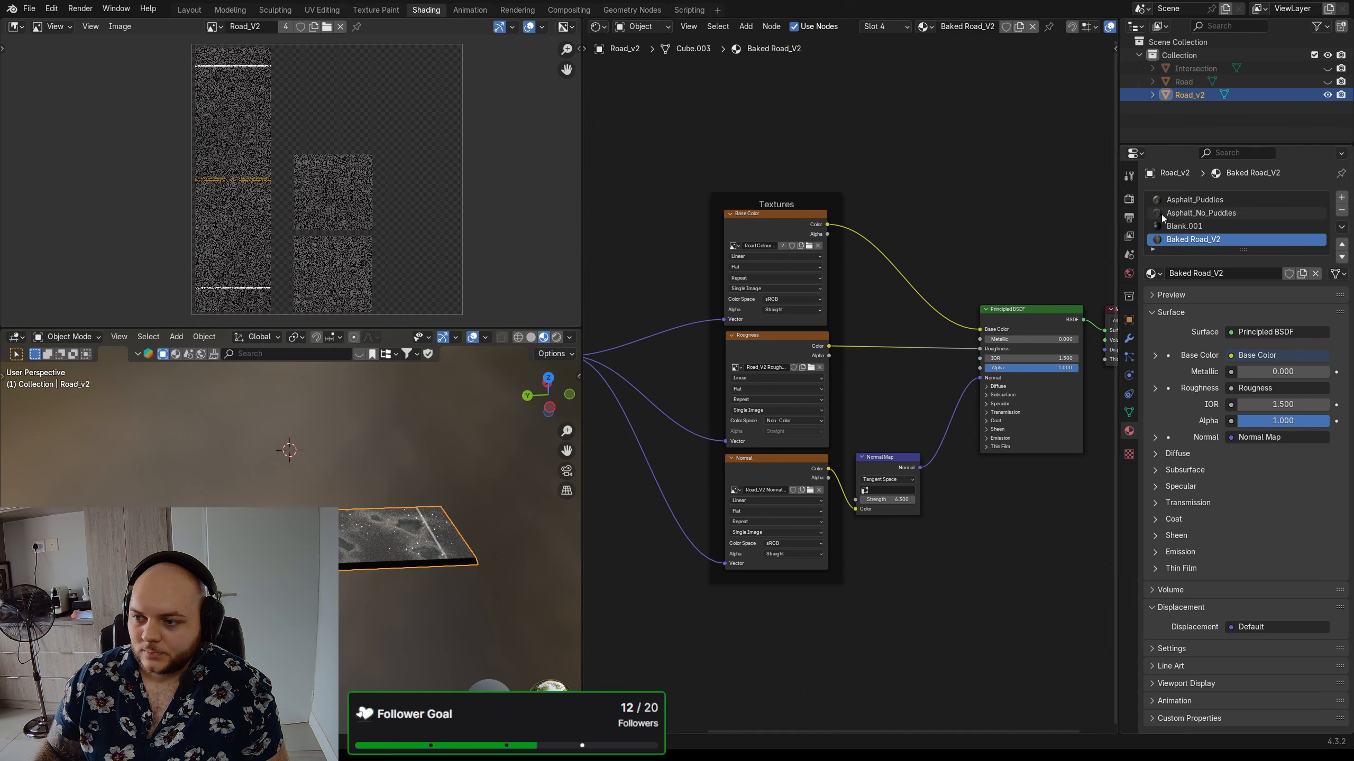
middle_drag(344, 554, 352, 573)
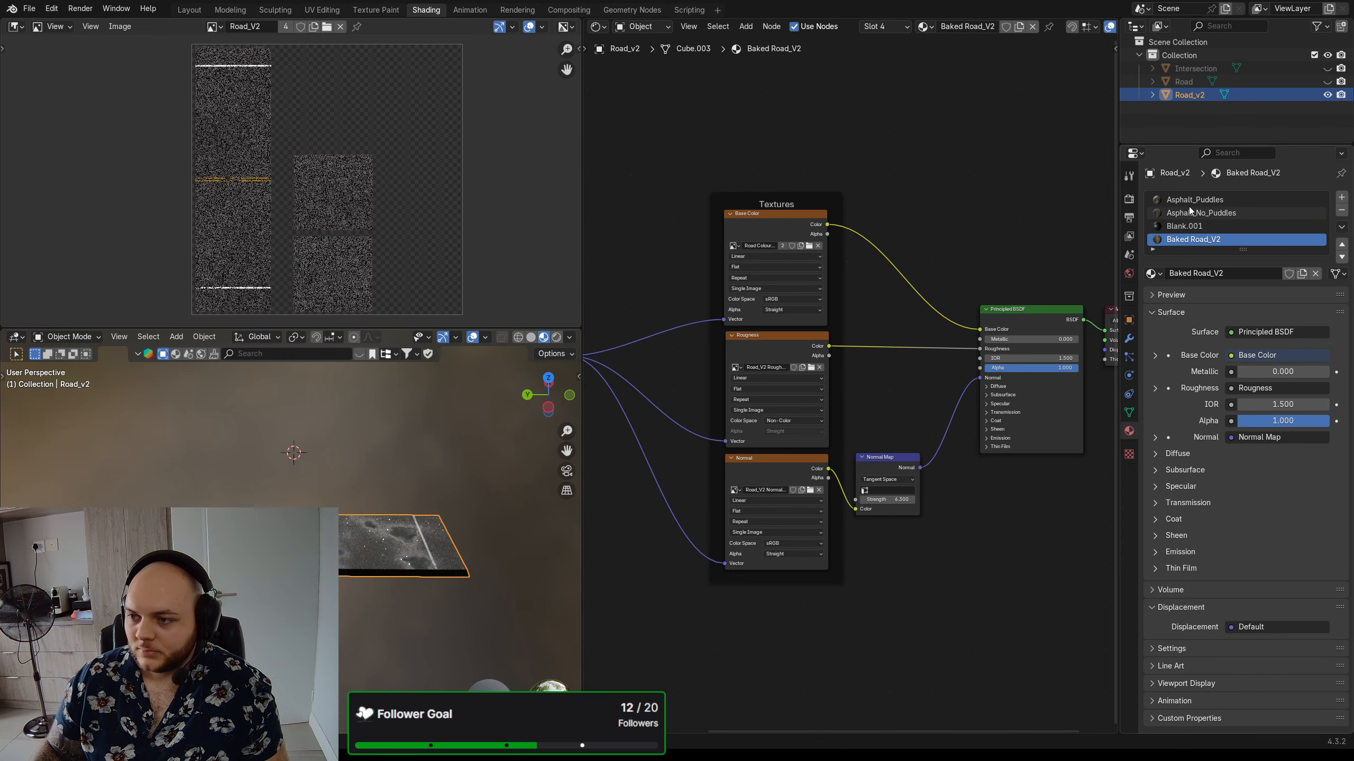
click(1222, 199)
key(Home)
scroll(885, 328, up, 2)
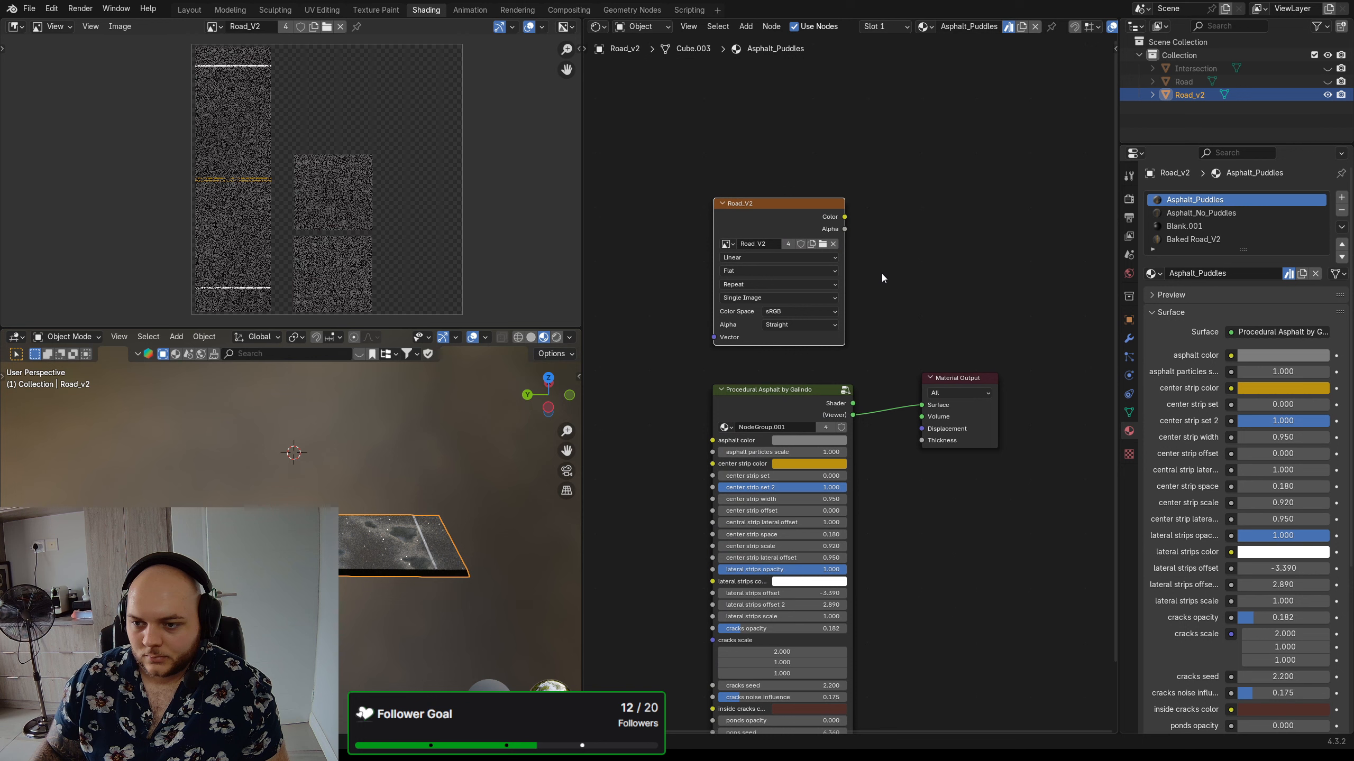
scroll(874, 276, up, 1)
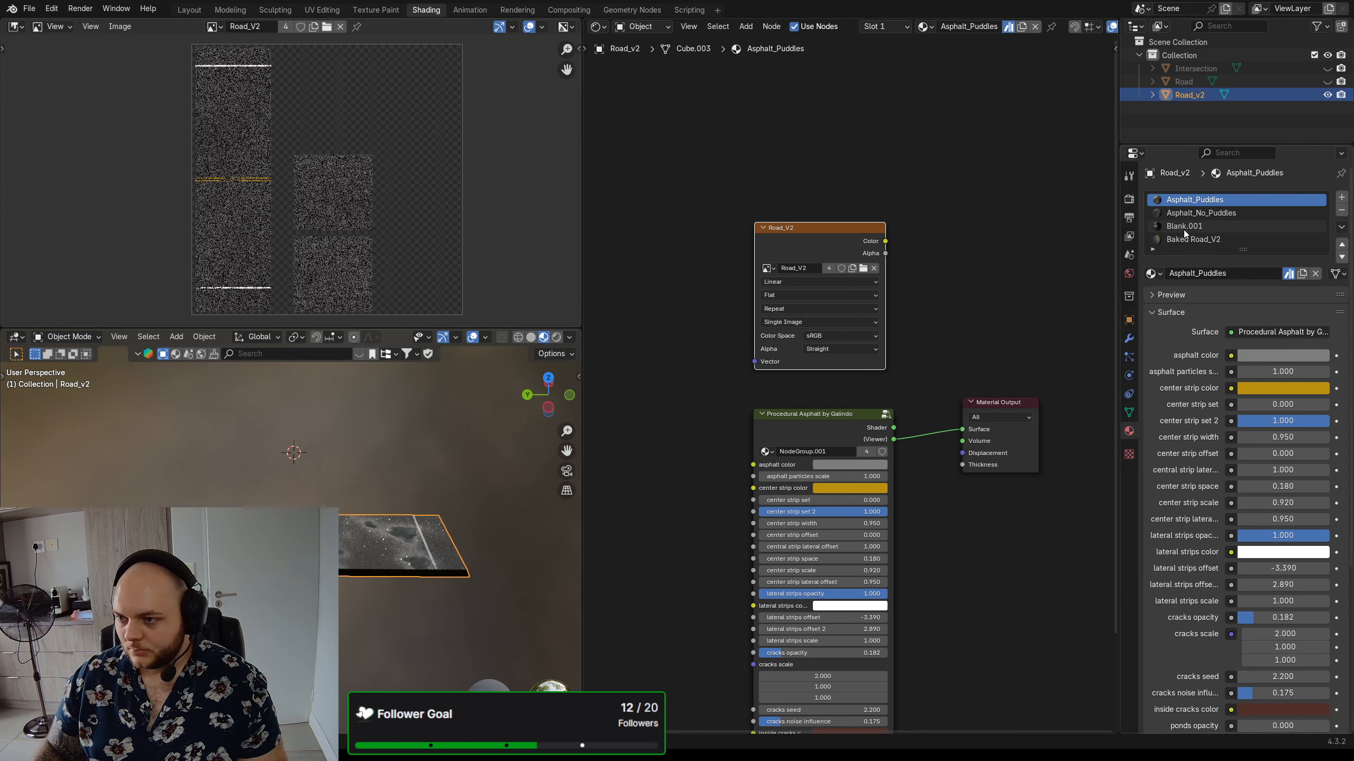
click(1128, 199)
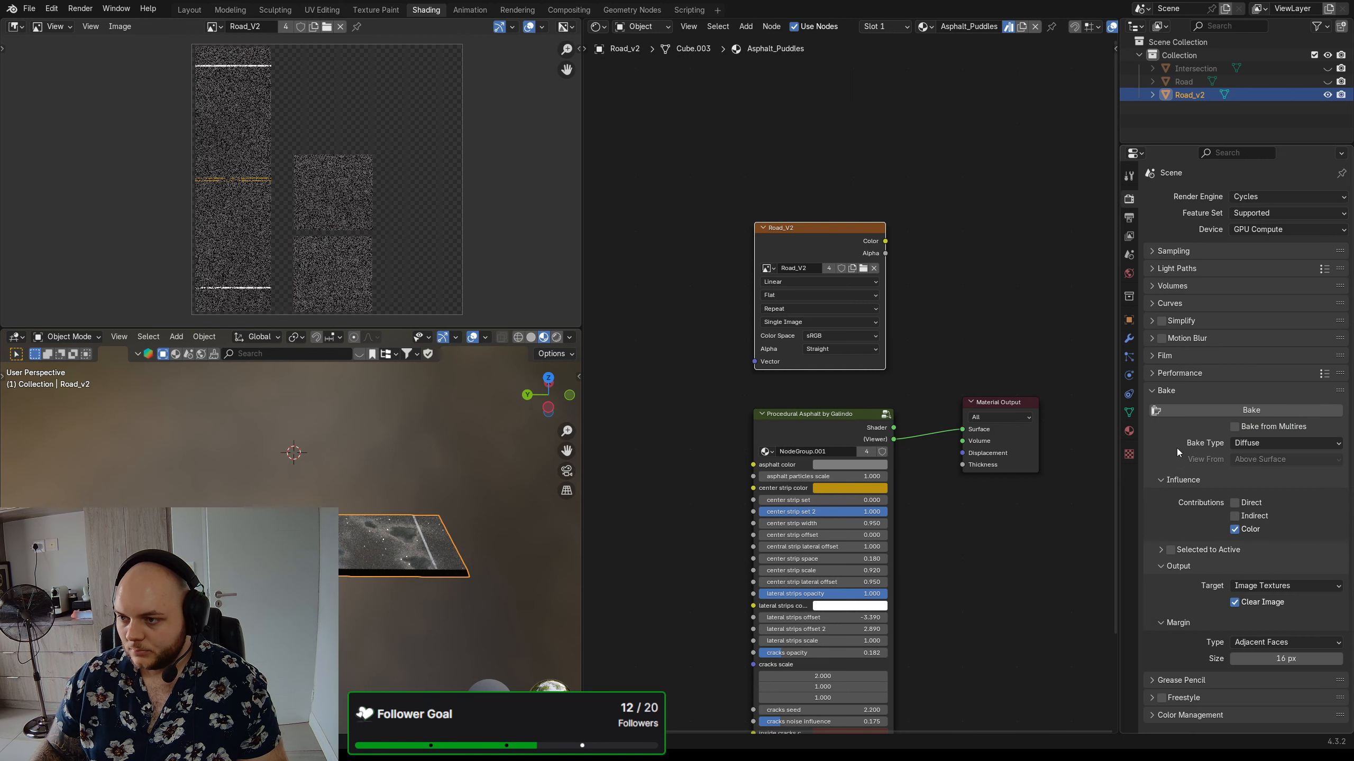
click(1246, 410)
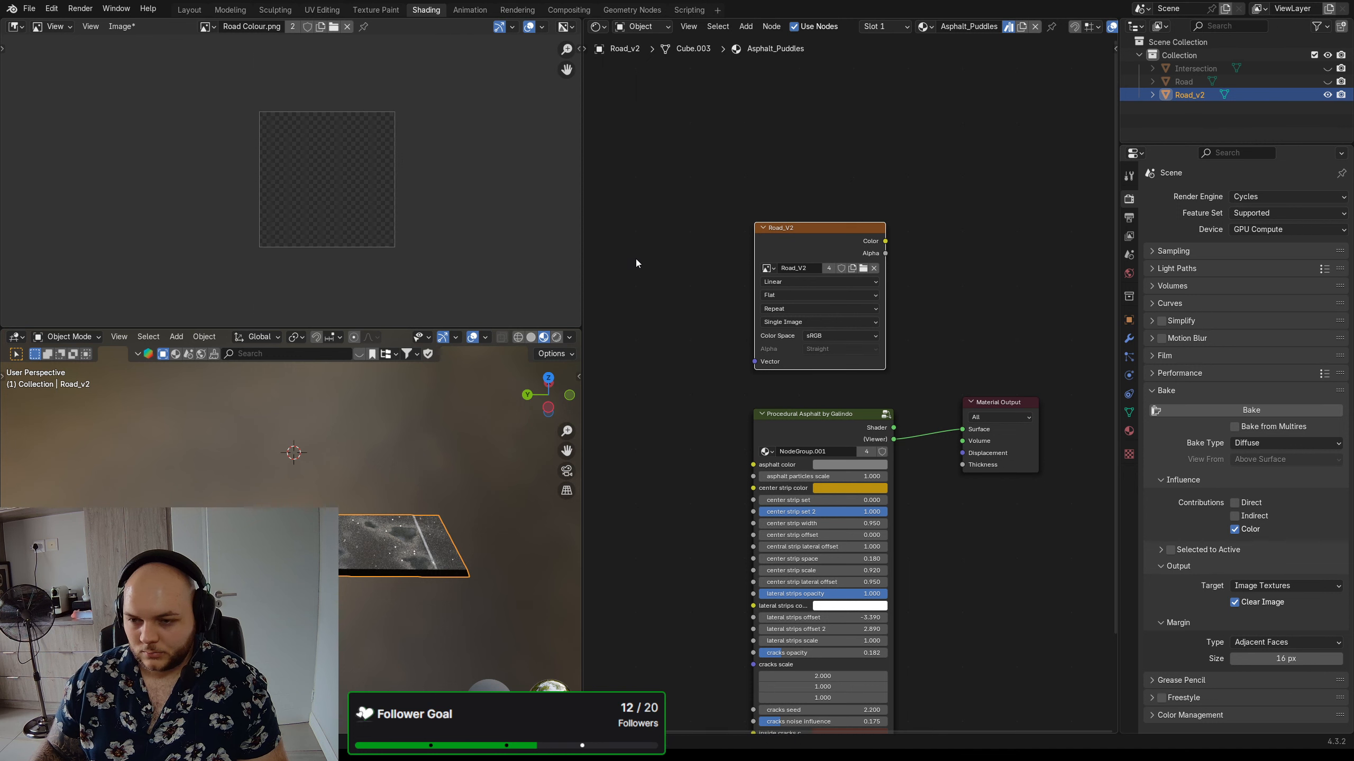
- Display the Road_V2 image in the Image Editor, rebake the Diffuse color pass and save the Road_V2 image
click(206, 26)
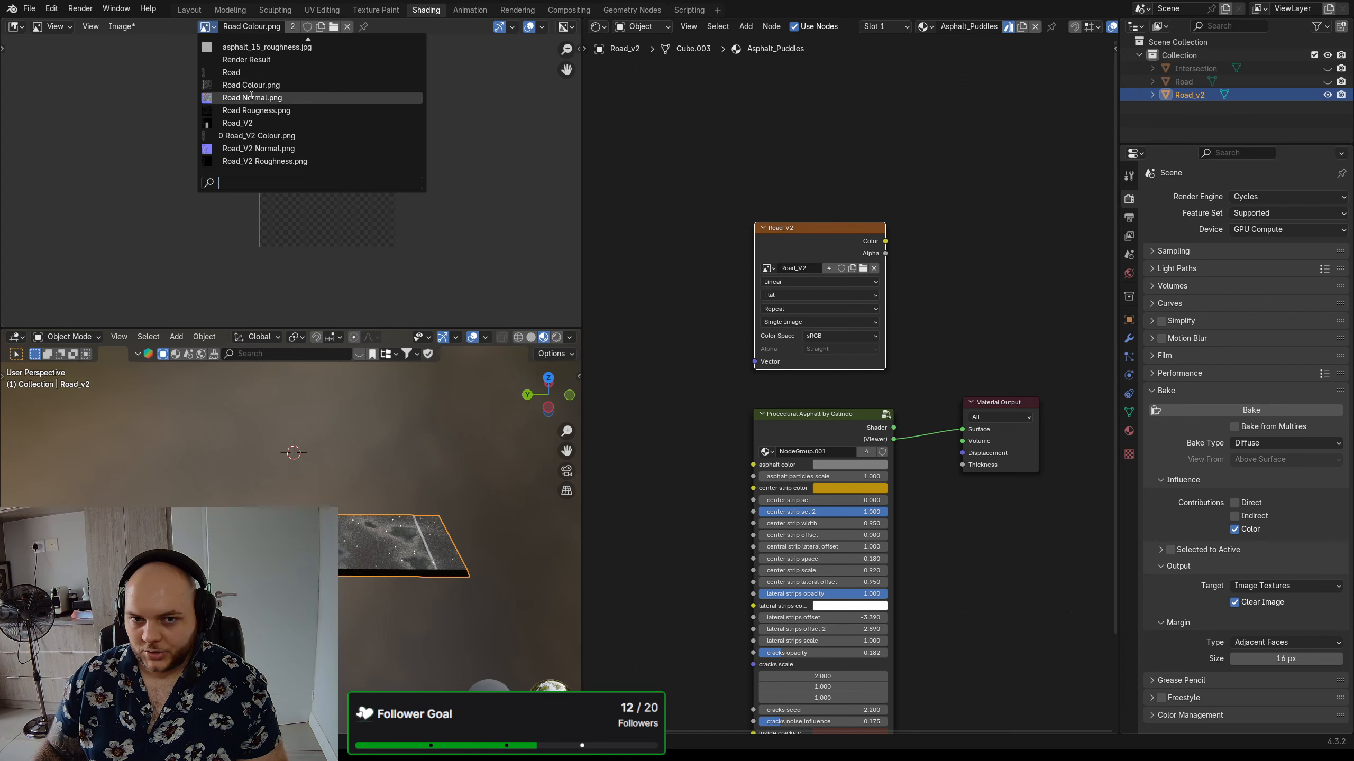
click(251, 122)
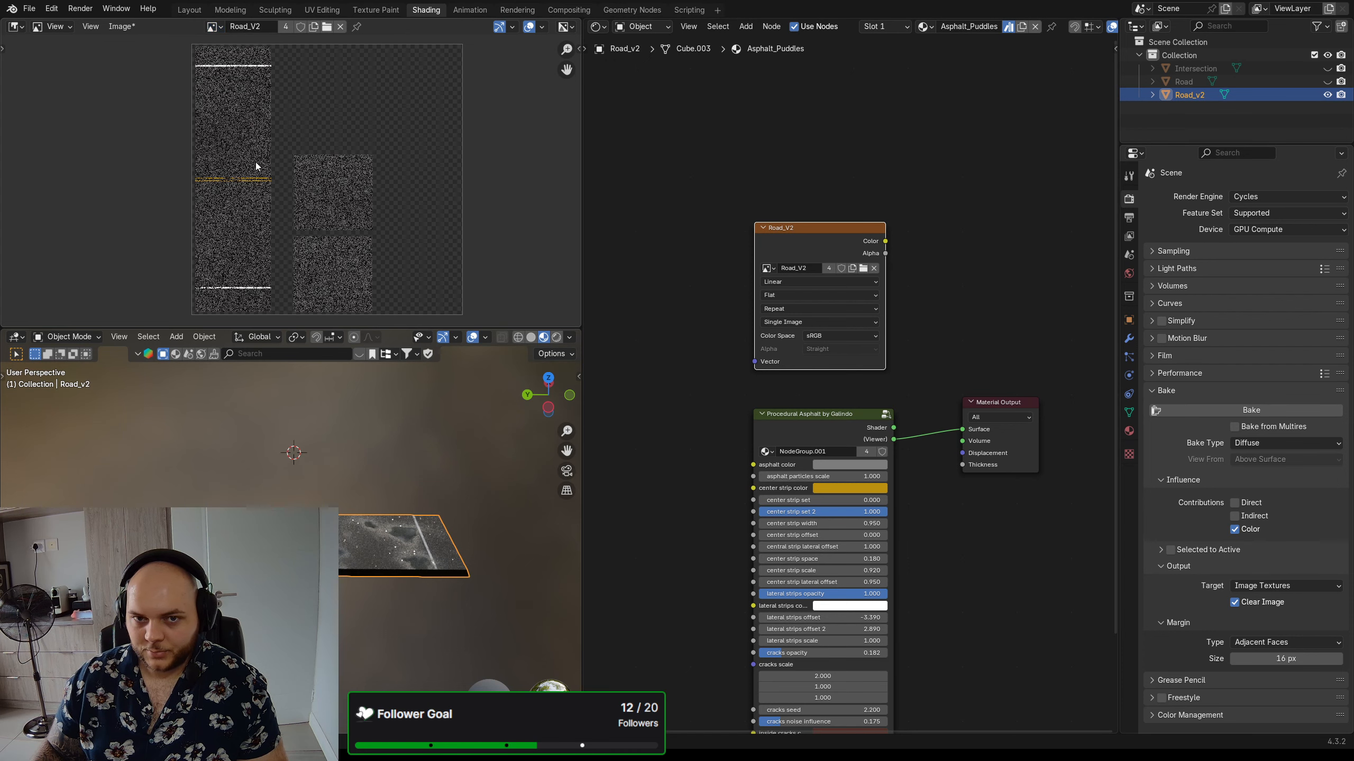
click(1249, 411)
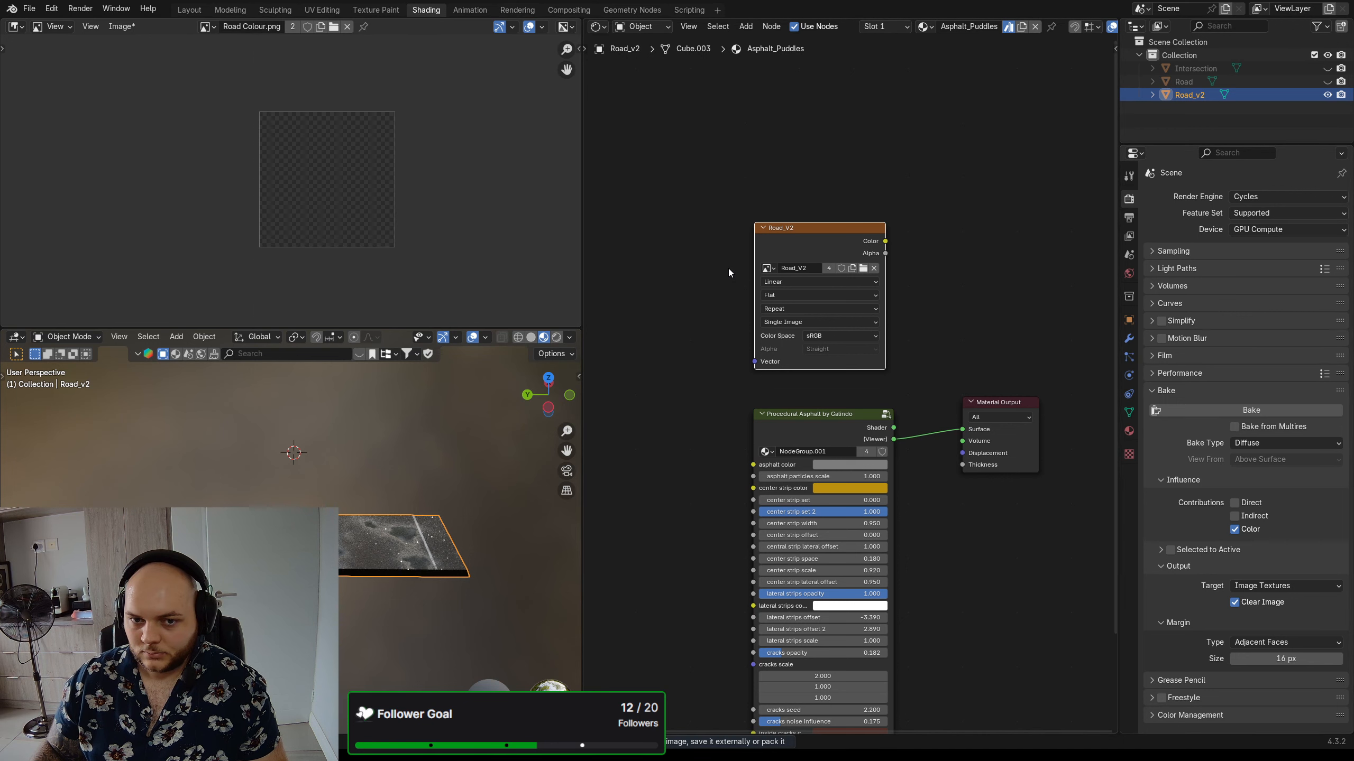
click(206, 26)
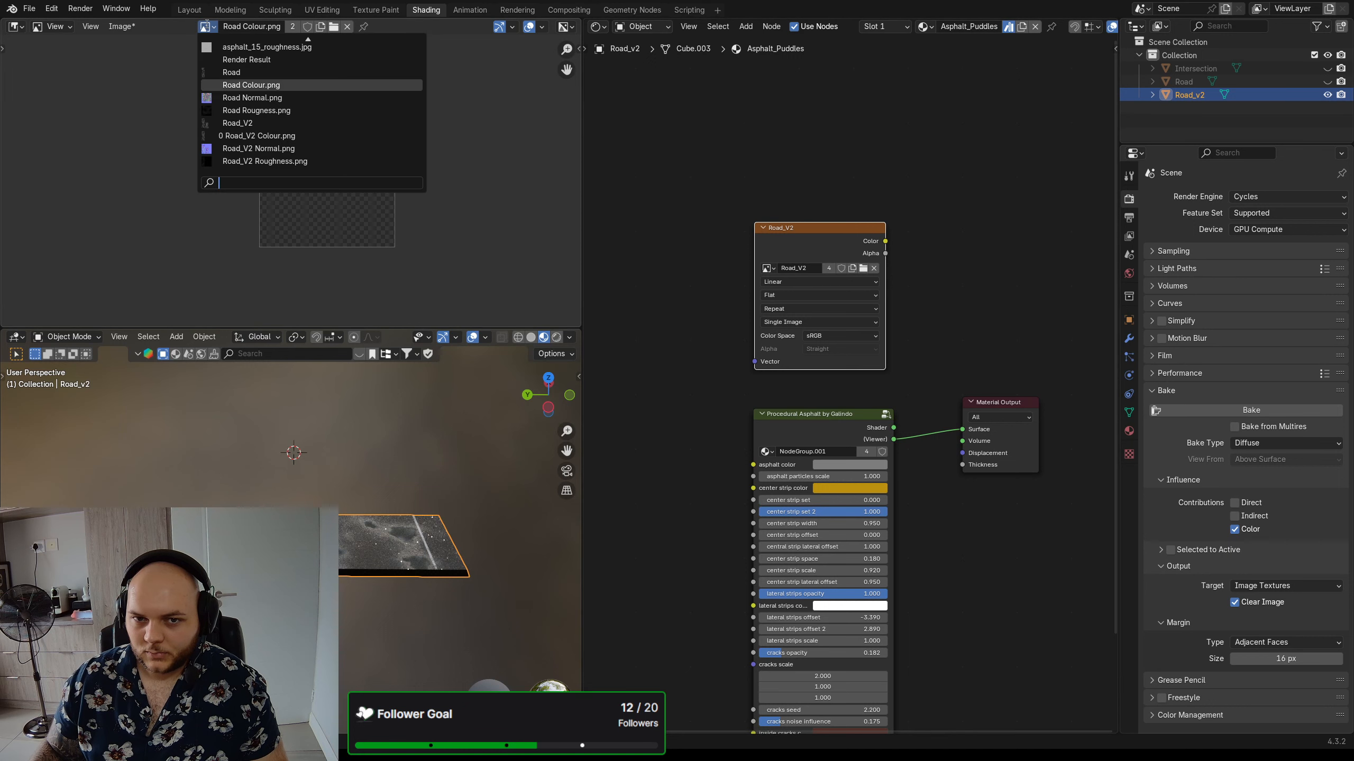
click(259, 123)
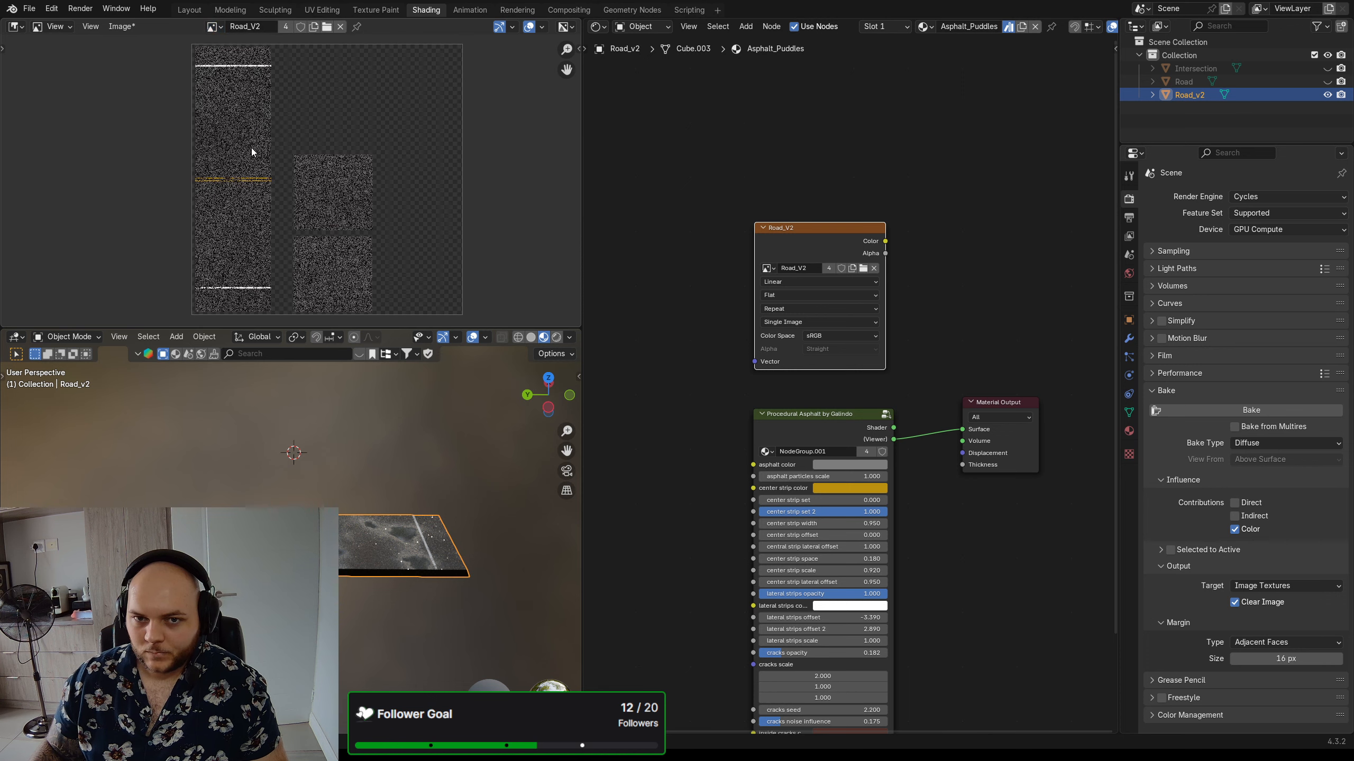
click(122, 26)
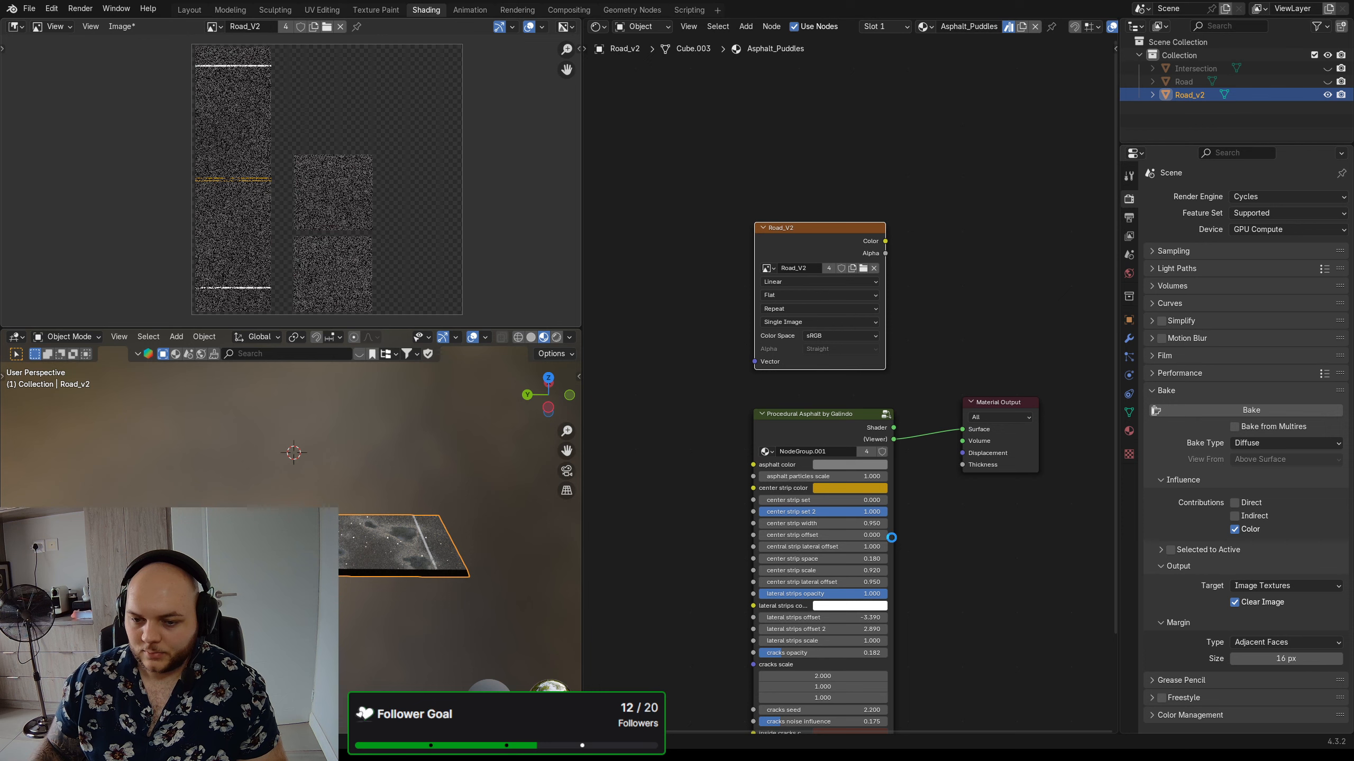
- Switch to the Baked Road_V2 material and set its Base Color texture node to the Road_V2 image
middle_drag(682, 289, 672, 270)
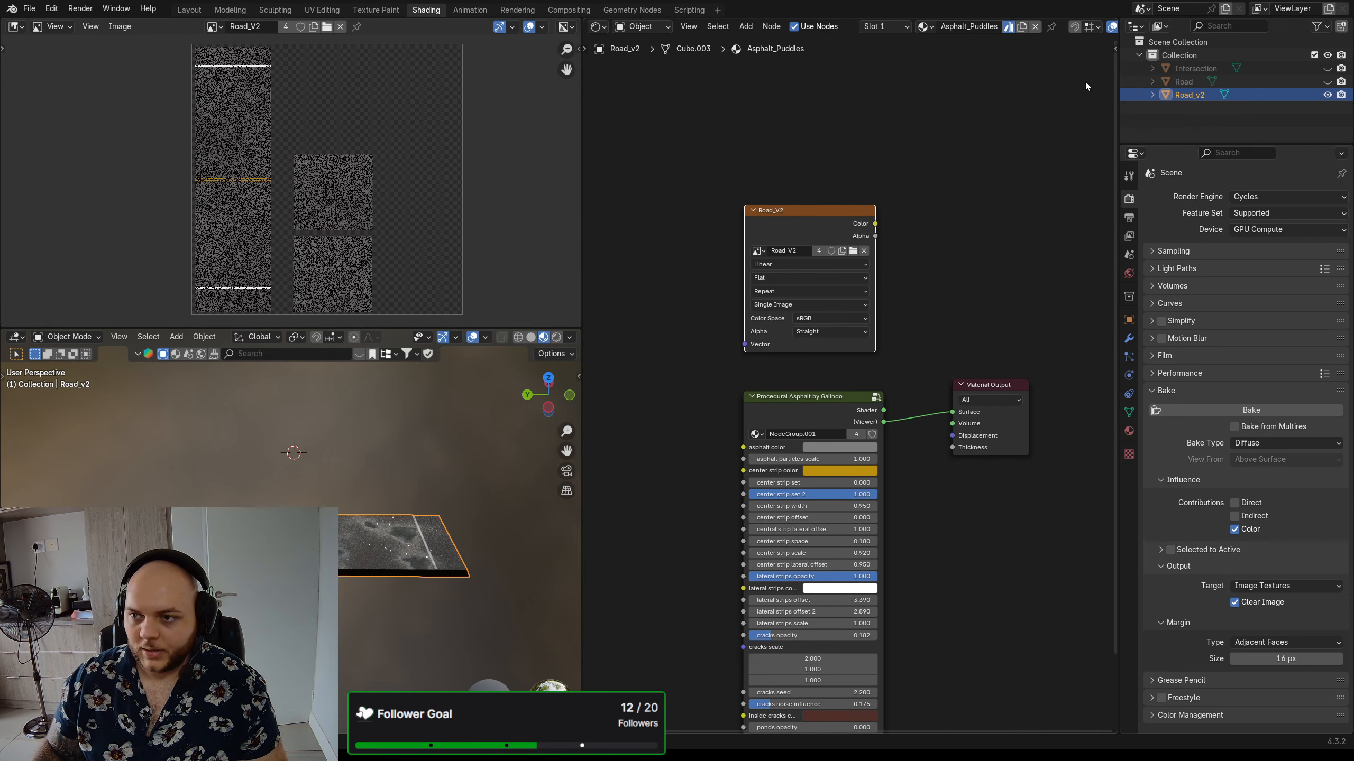
click(907, 32)
click(859, 94)
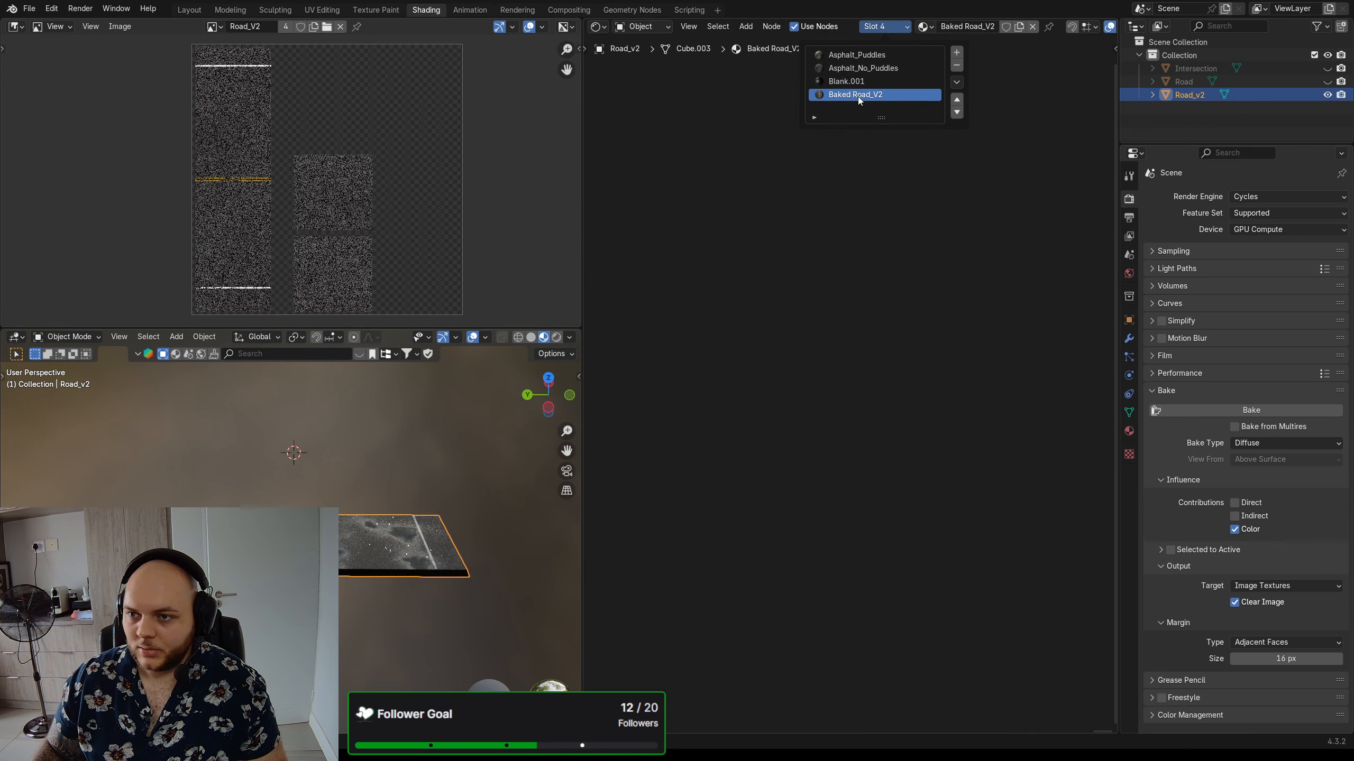
scroll(860, 320, down, 5)
middle_drag(739, 401, 987, 418)
scroll(852, 363, up, 8)
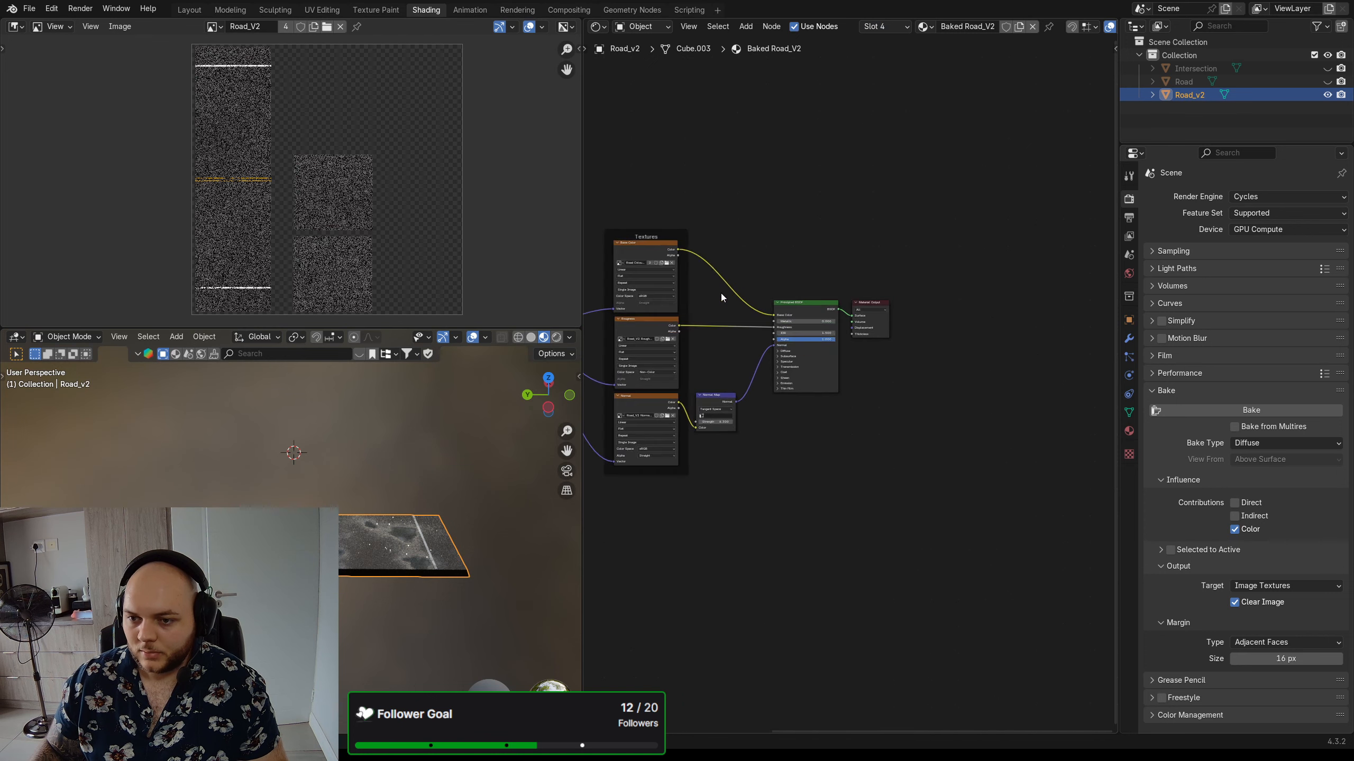
middle_drag(741, 249, 877, 248)
scroll(815, 248, up, 7)
middle_drag(757, 247, 862, 326)
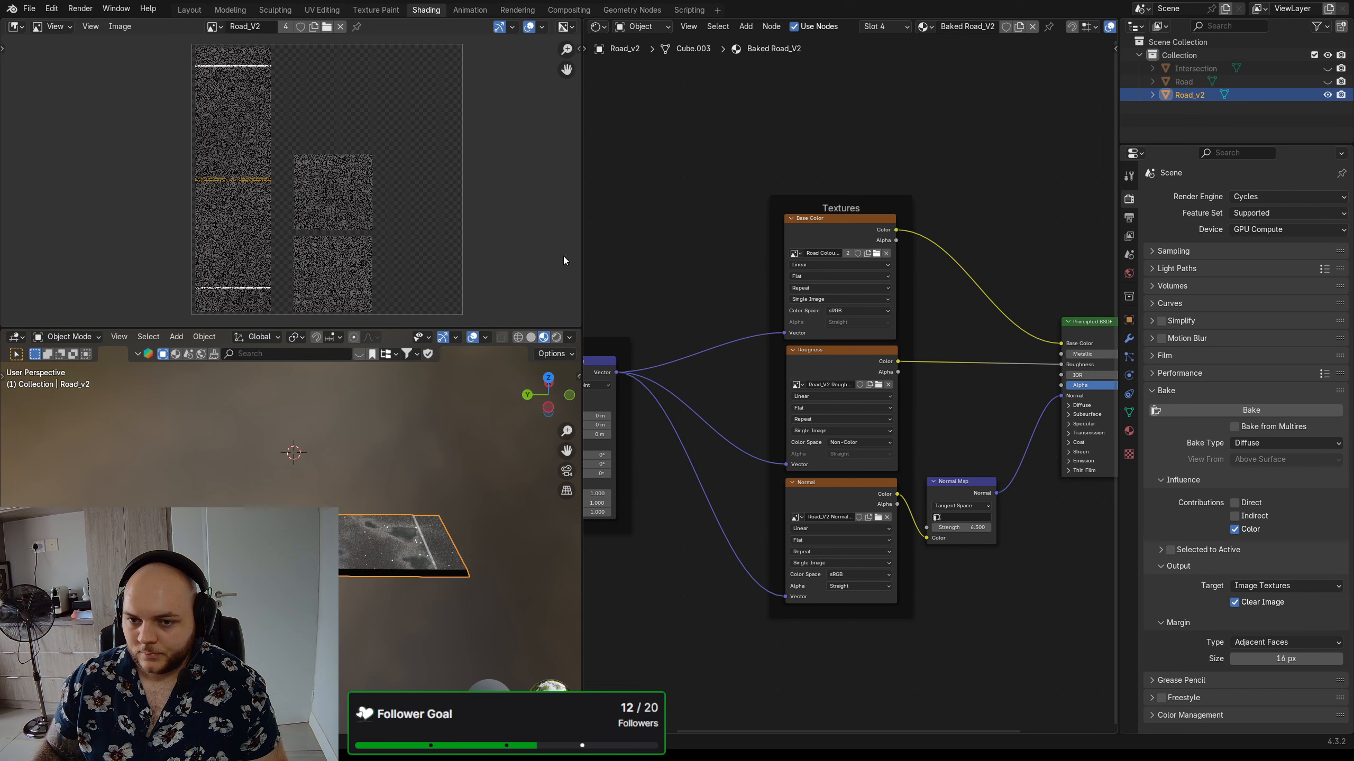
key(ctrl+z)
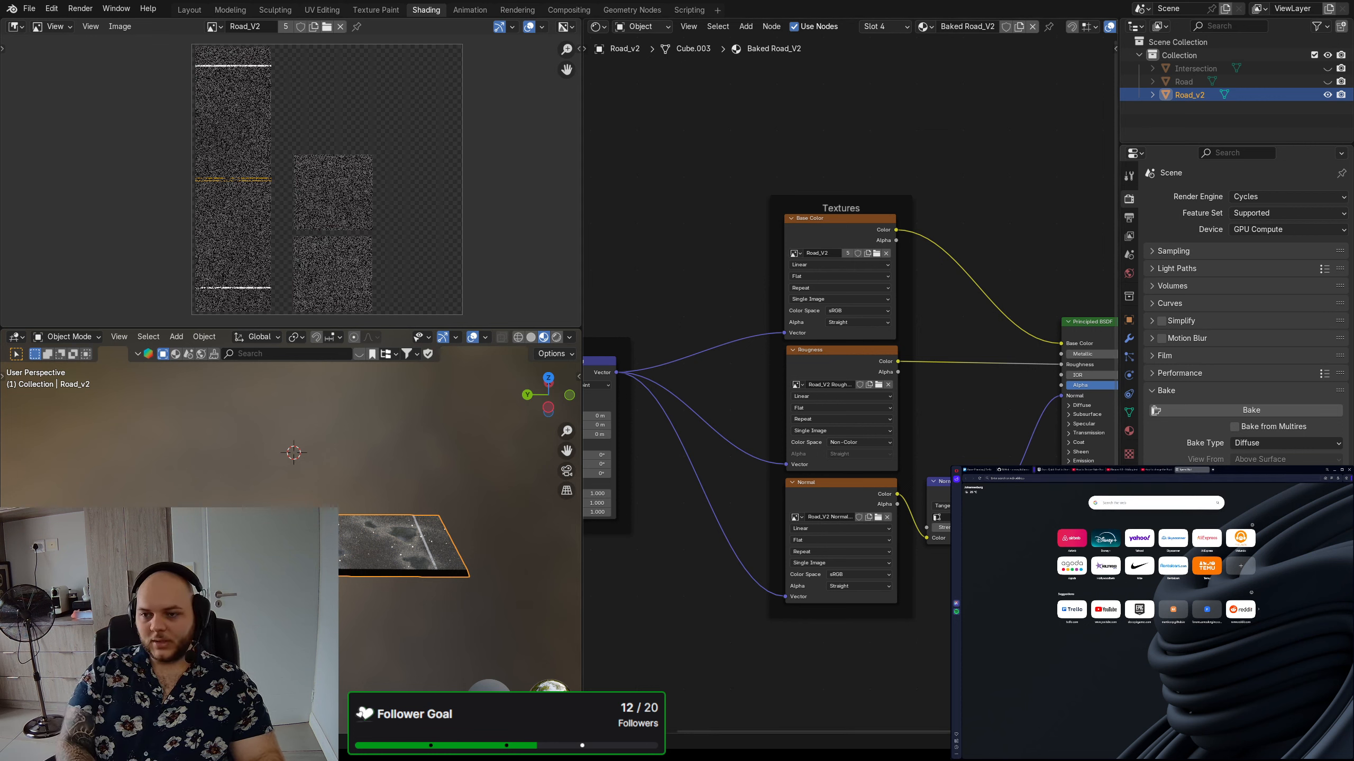
- Search the web for Blender texture image selecting the wrong image and read the forum question about wrong image textures being applied
text(blender te)
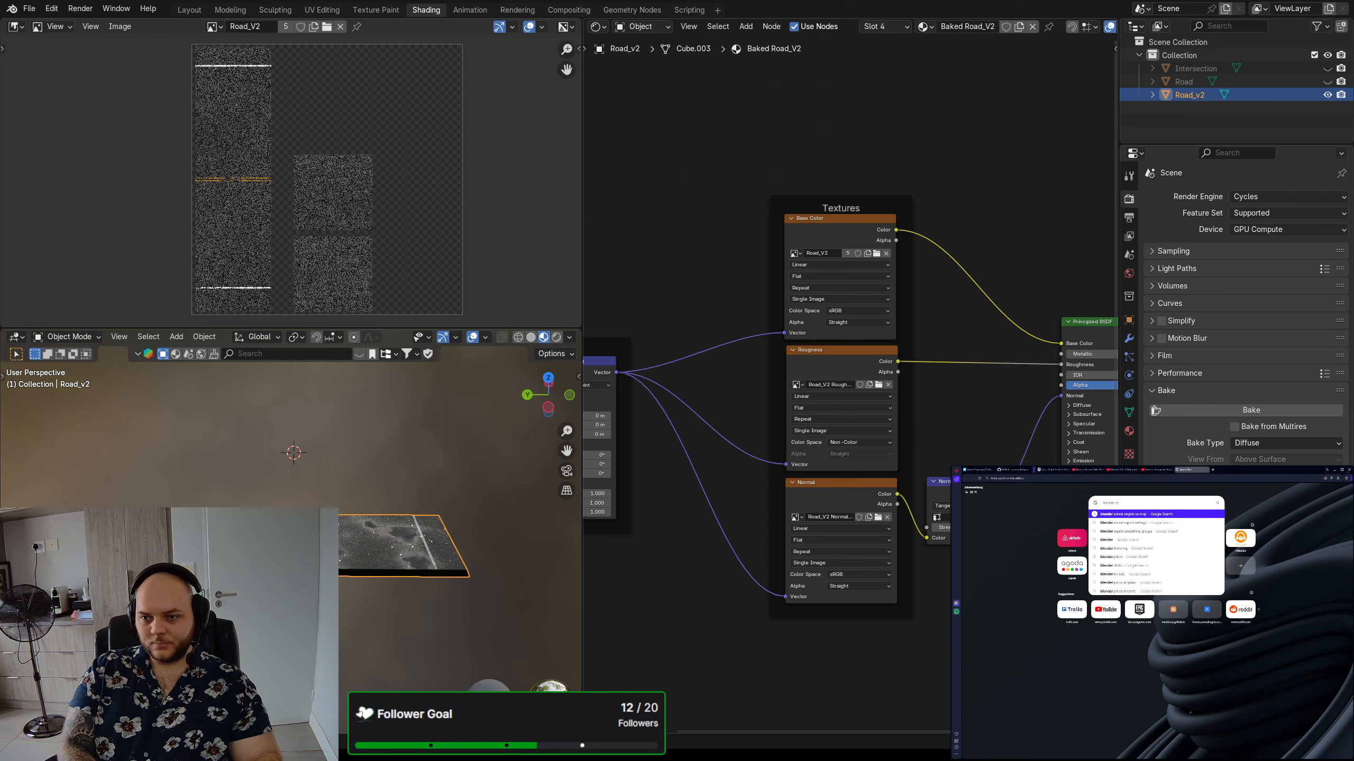
text(xture image s)
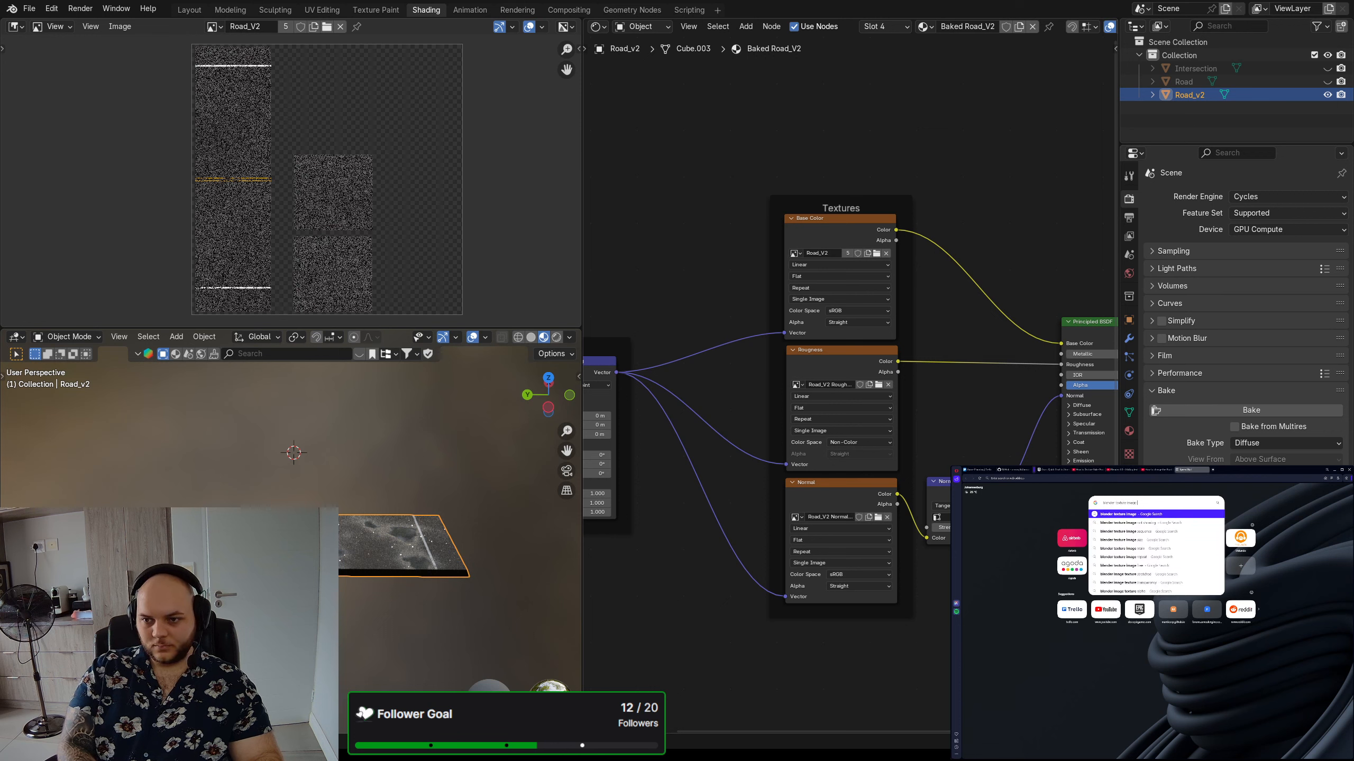
text(electing)
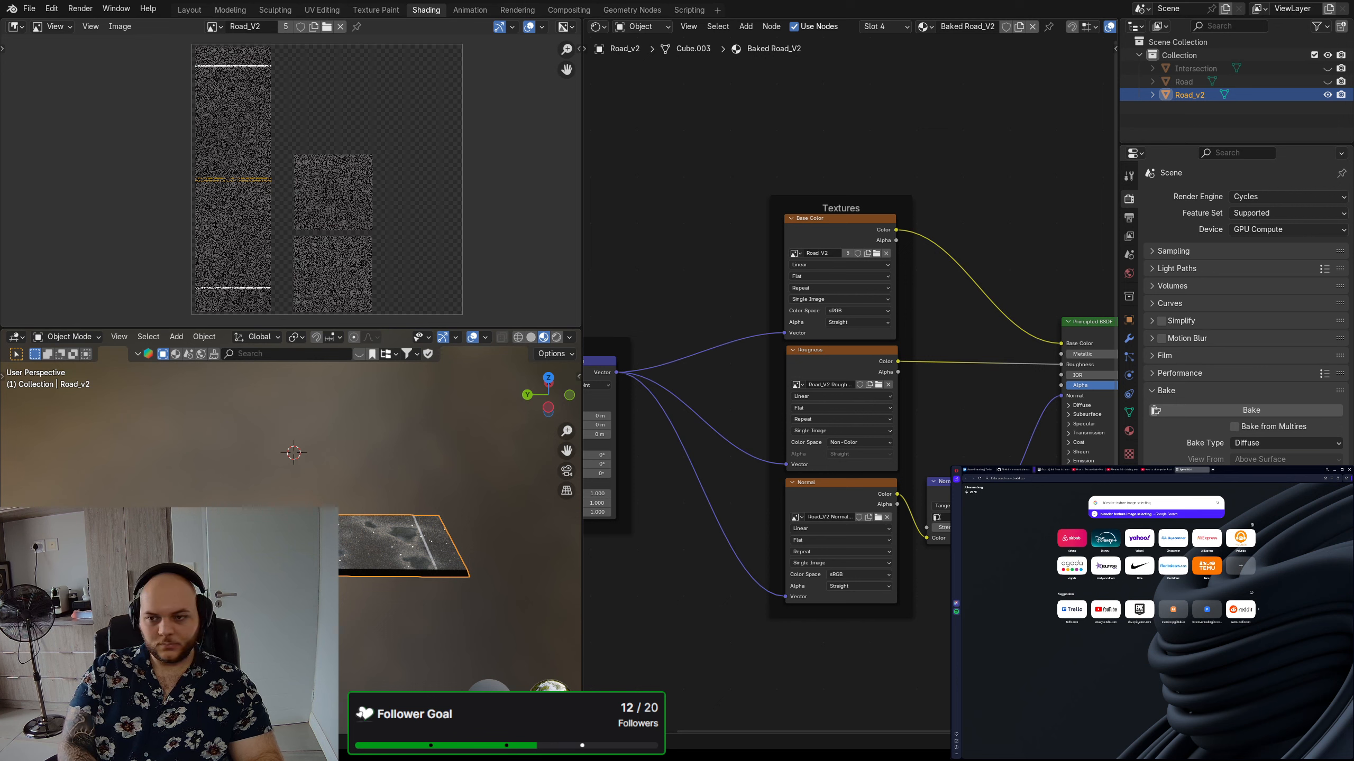
text( wrong ima)
key(Return)
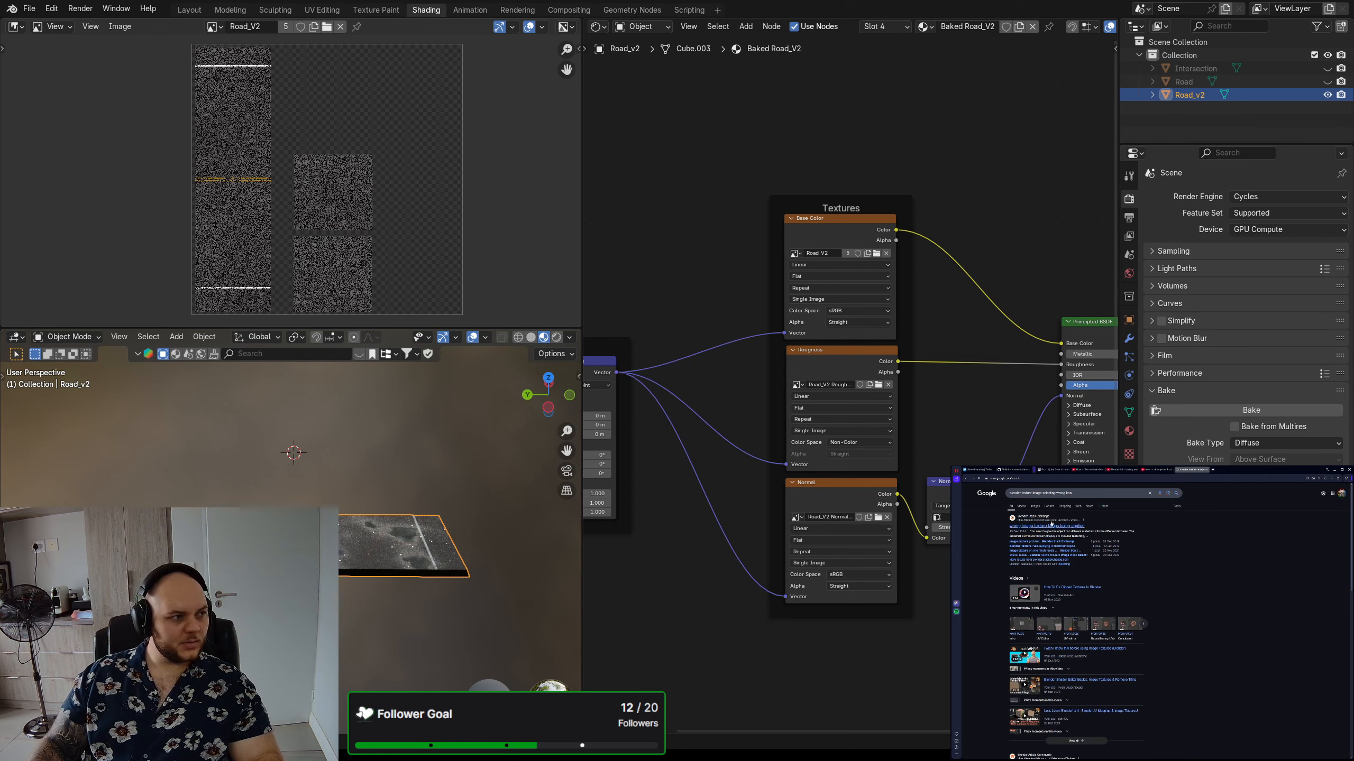
click(1040, 527)
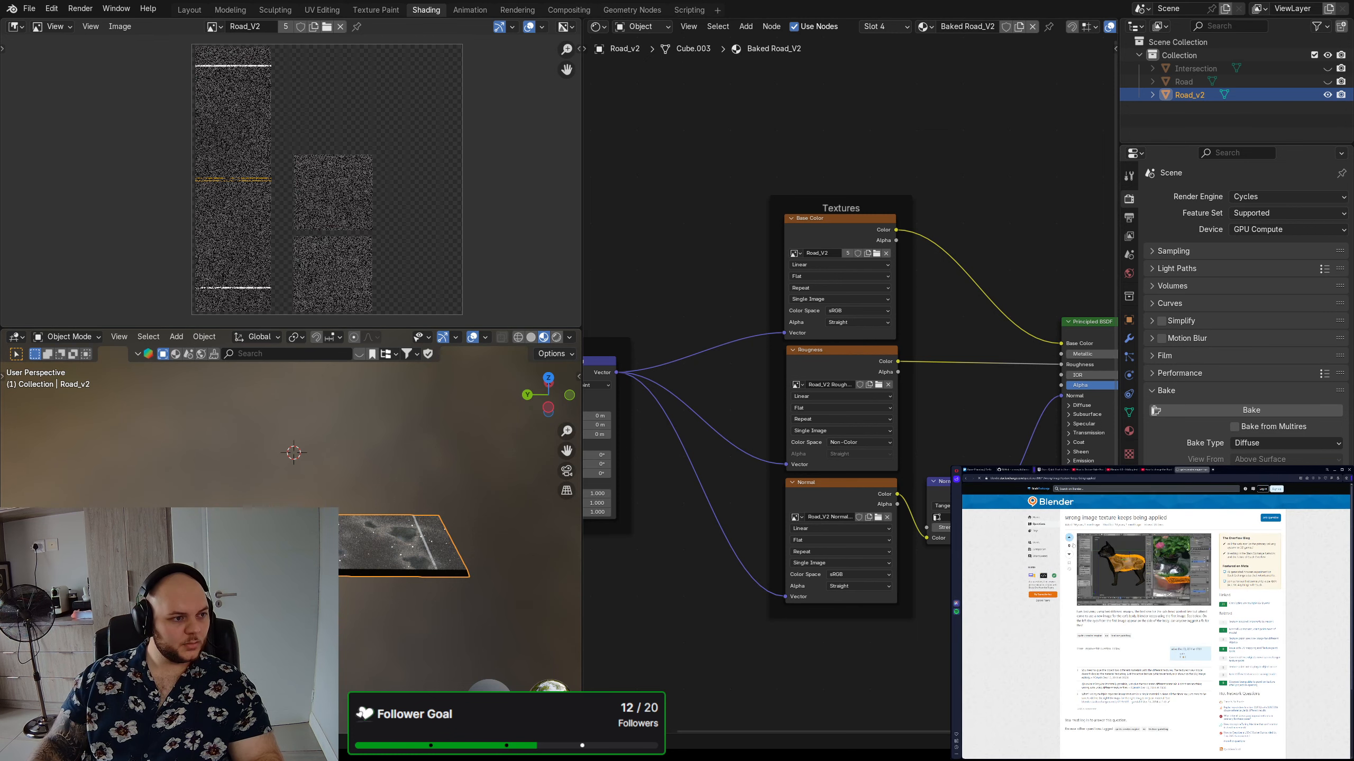
scroll(1092, 633, down, 2)
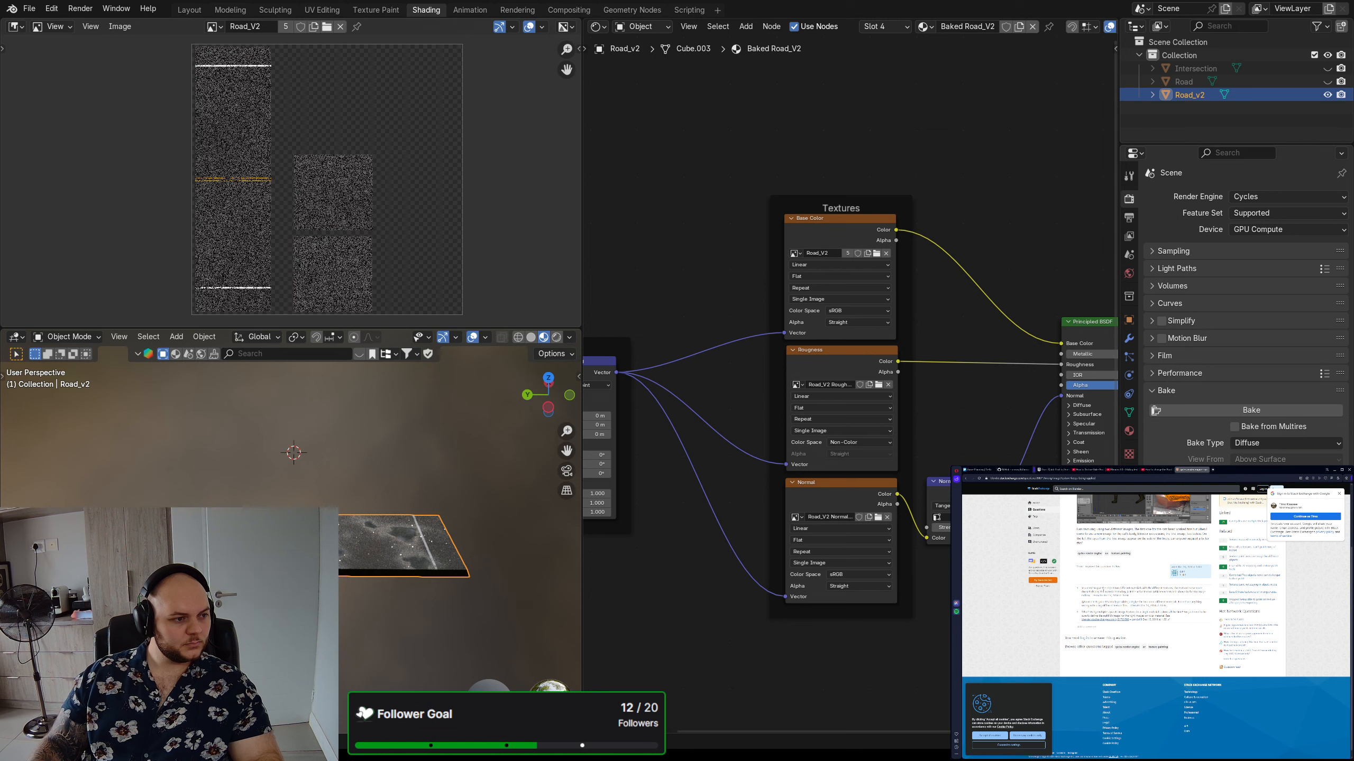
scroll(1103, 591, up, 1)
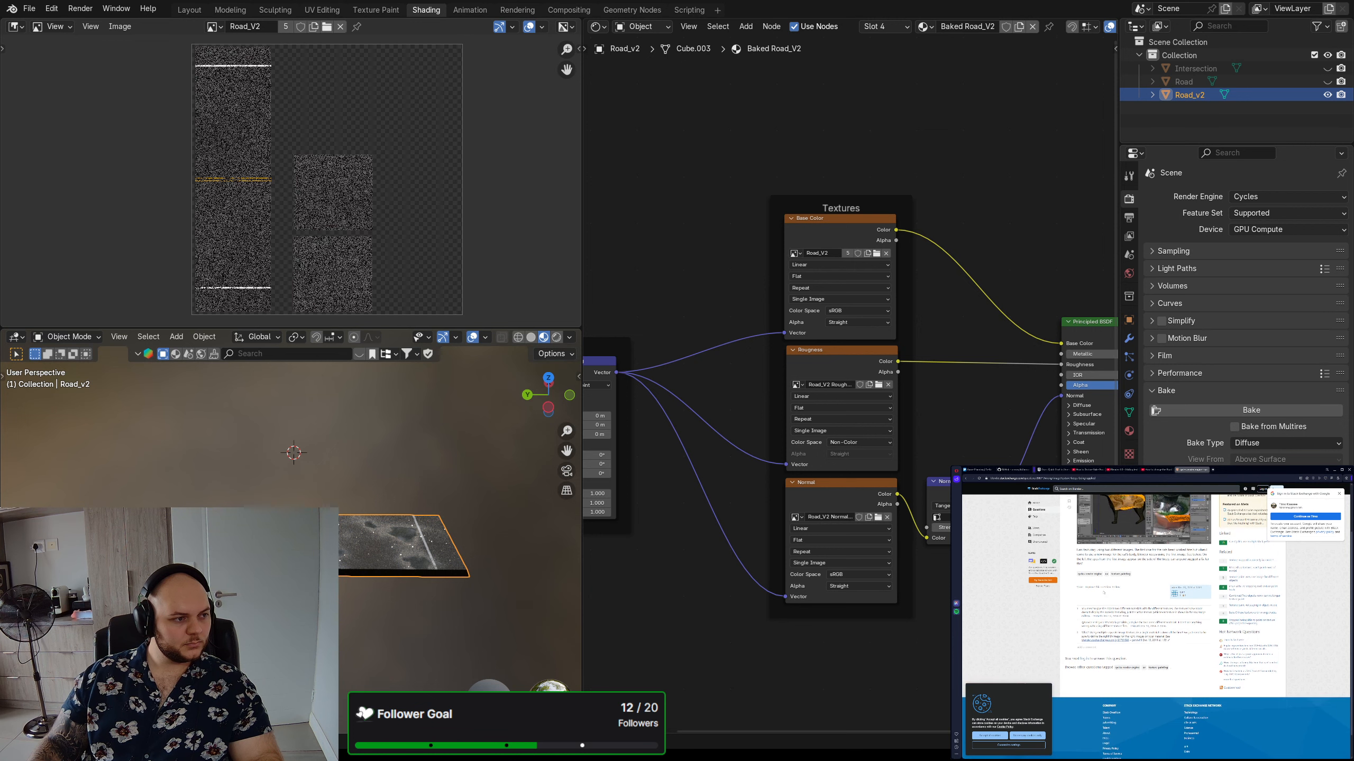
- Examine the Base Color, Roughness and Normal texture nodes of Baked Road_V2 against the road surface in the viewport
scroll(1103, 591, up, 3)
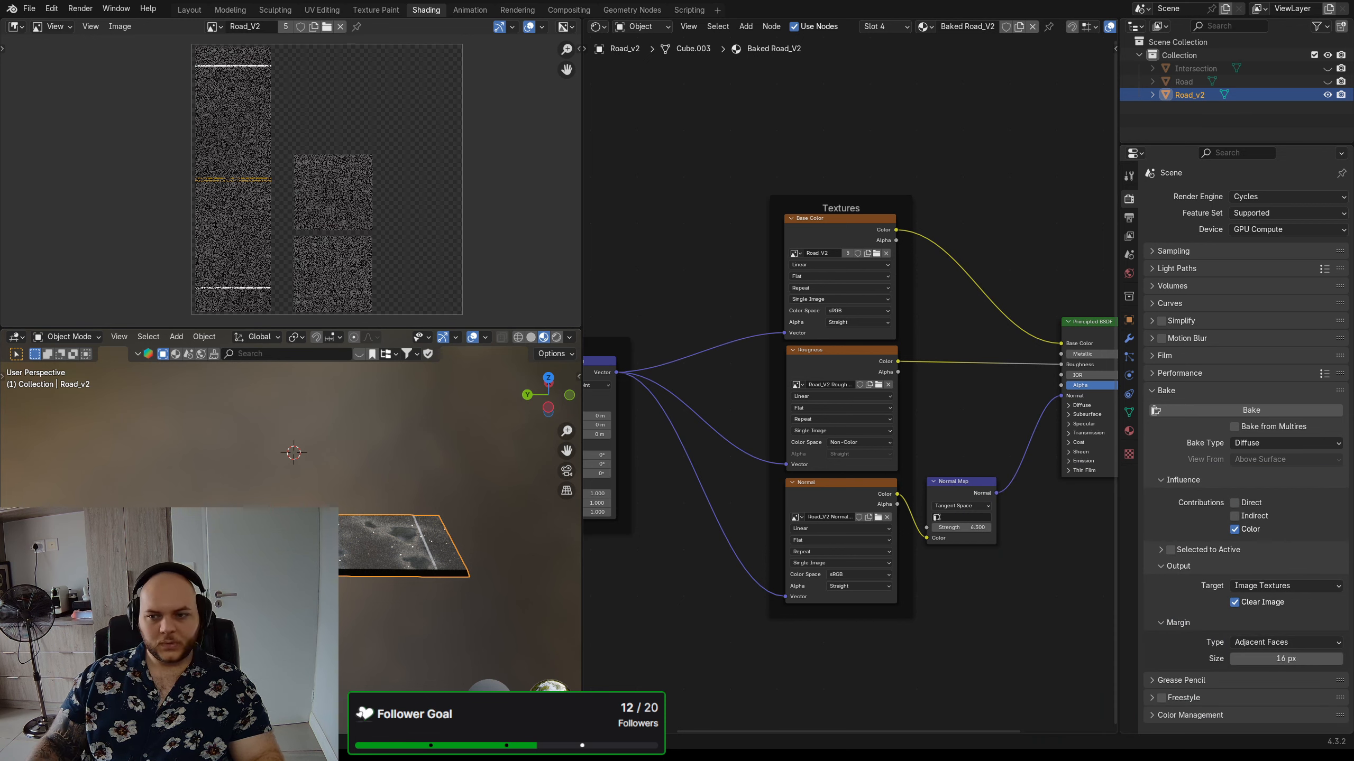
middle_drag(766, 289, 743, 270)
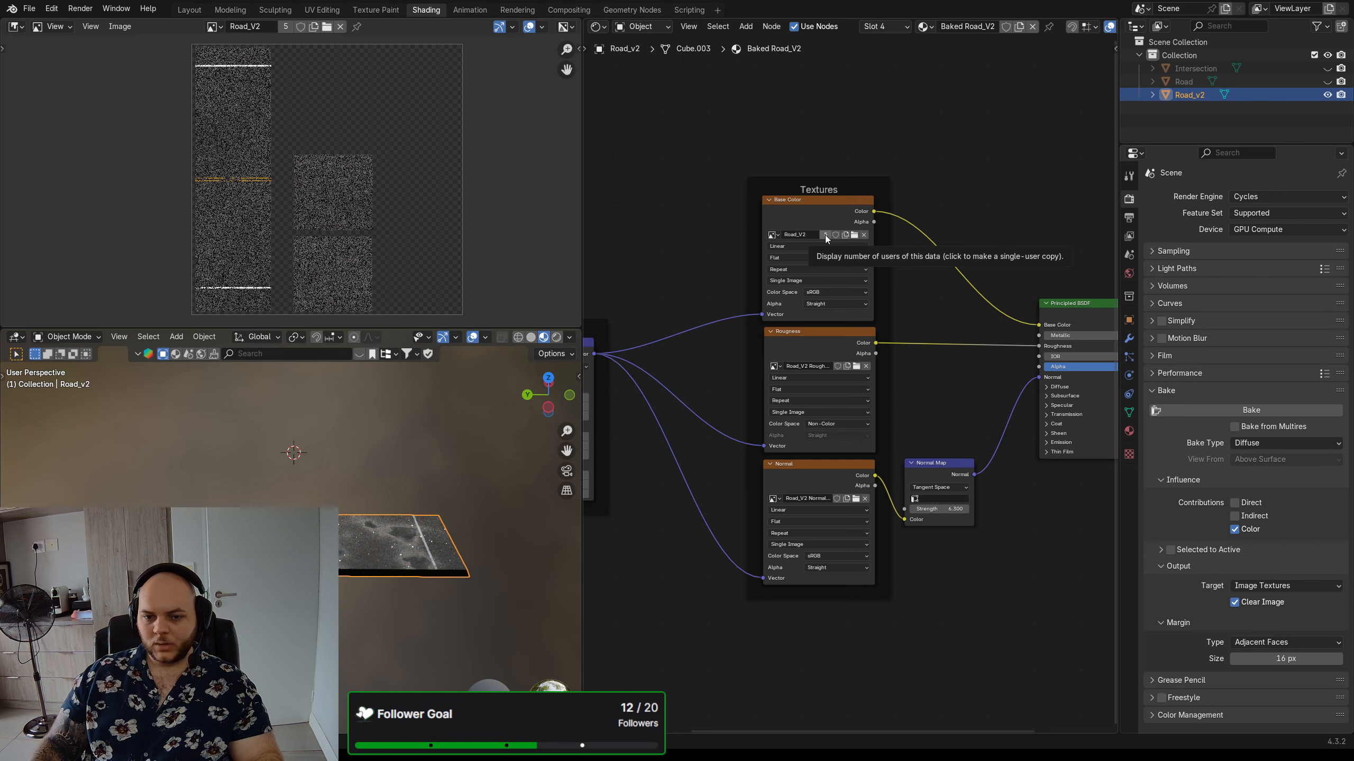
scroll(291, 574, up, 4)
scroll(370, 550, down, 3)
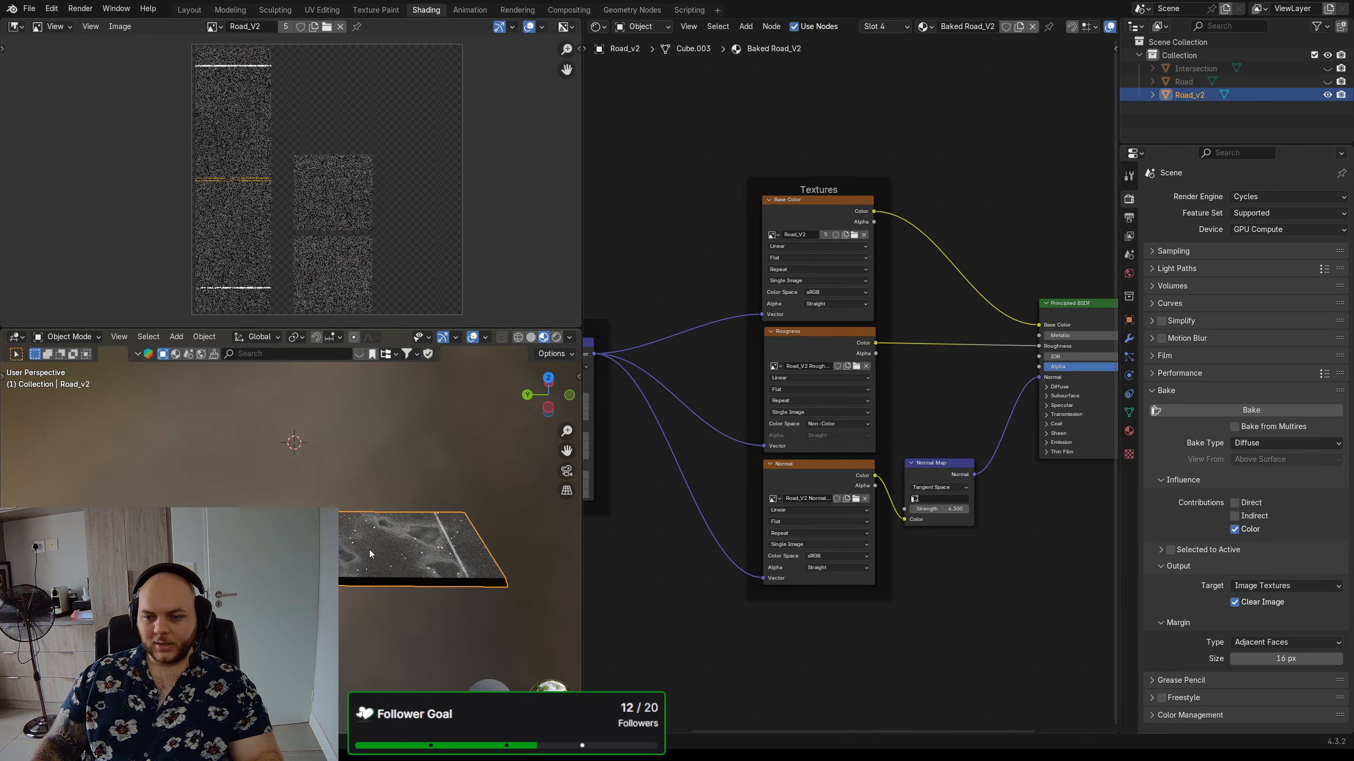
middle_drag(800, 236, 784, 231)
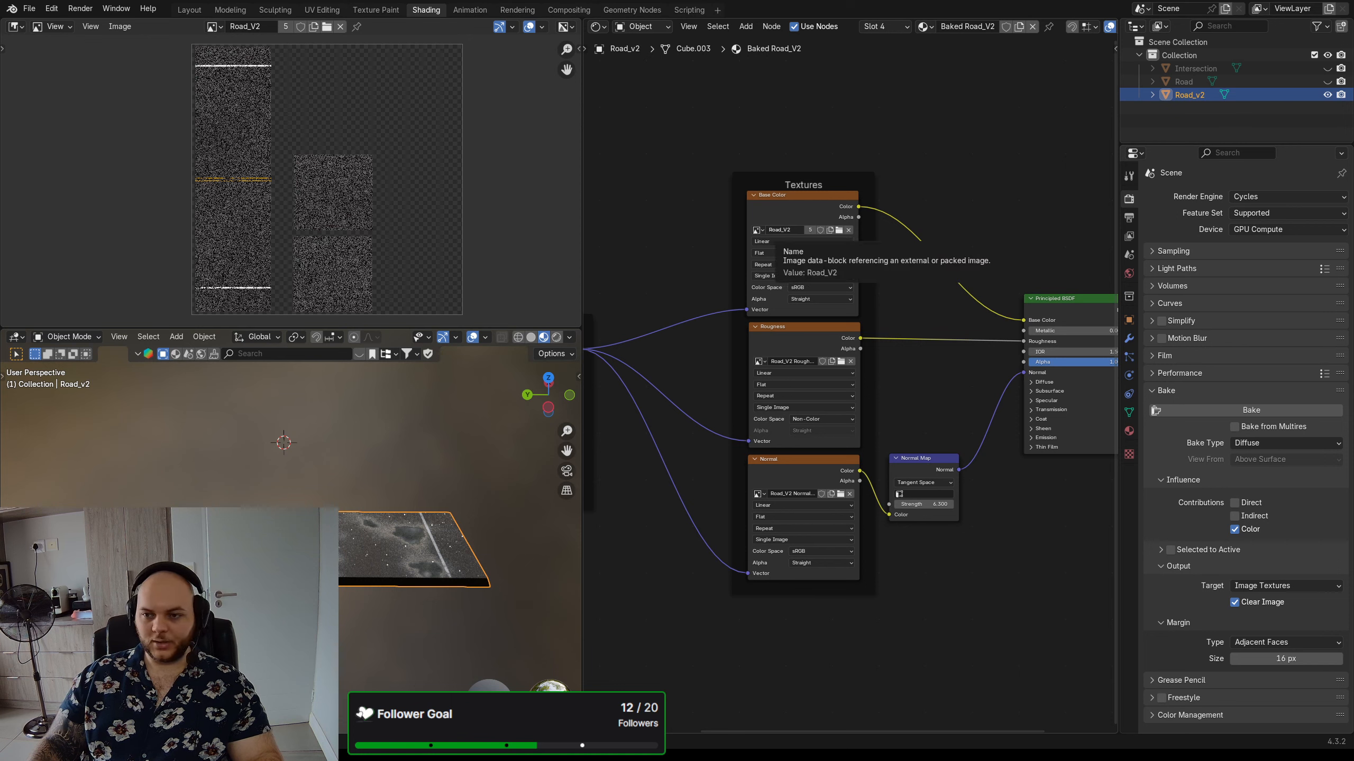
middle_drag(922, 204, 905, 221)
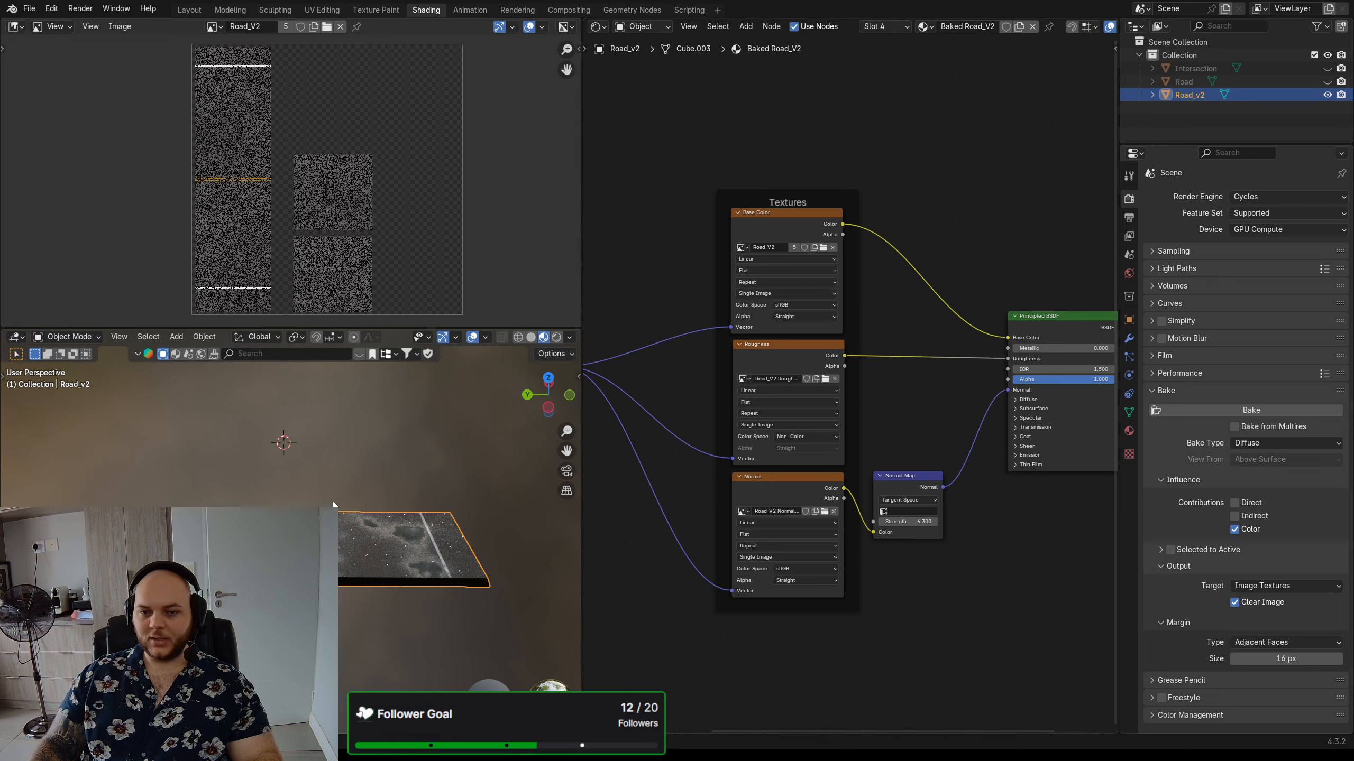
middle_drag(334, 504, 286, 504)
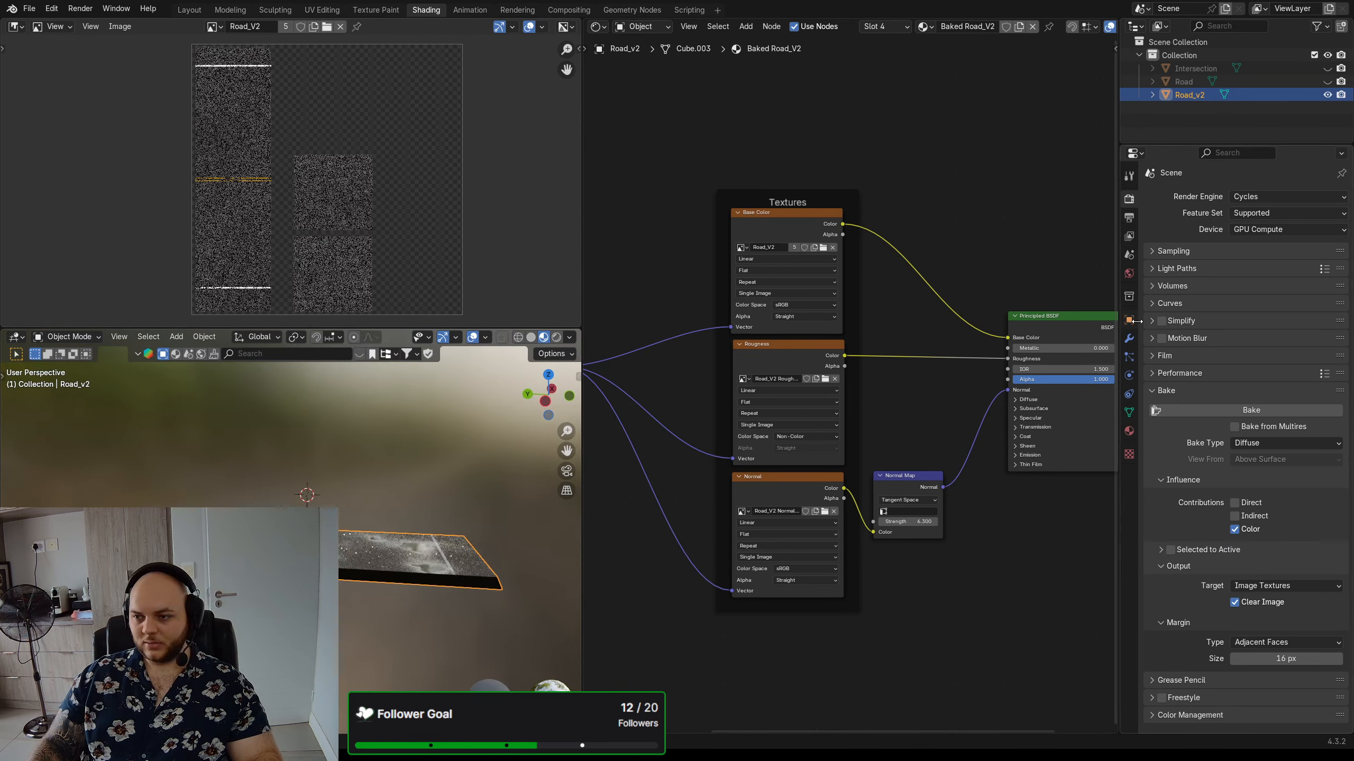
- Remove the Blank.001, Asphalt_No_Puddles and Asphalt_Puddles material slots from Road_v2, keeping only Baked Road_V2
click(1129, 431)
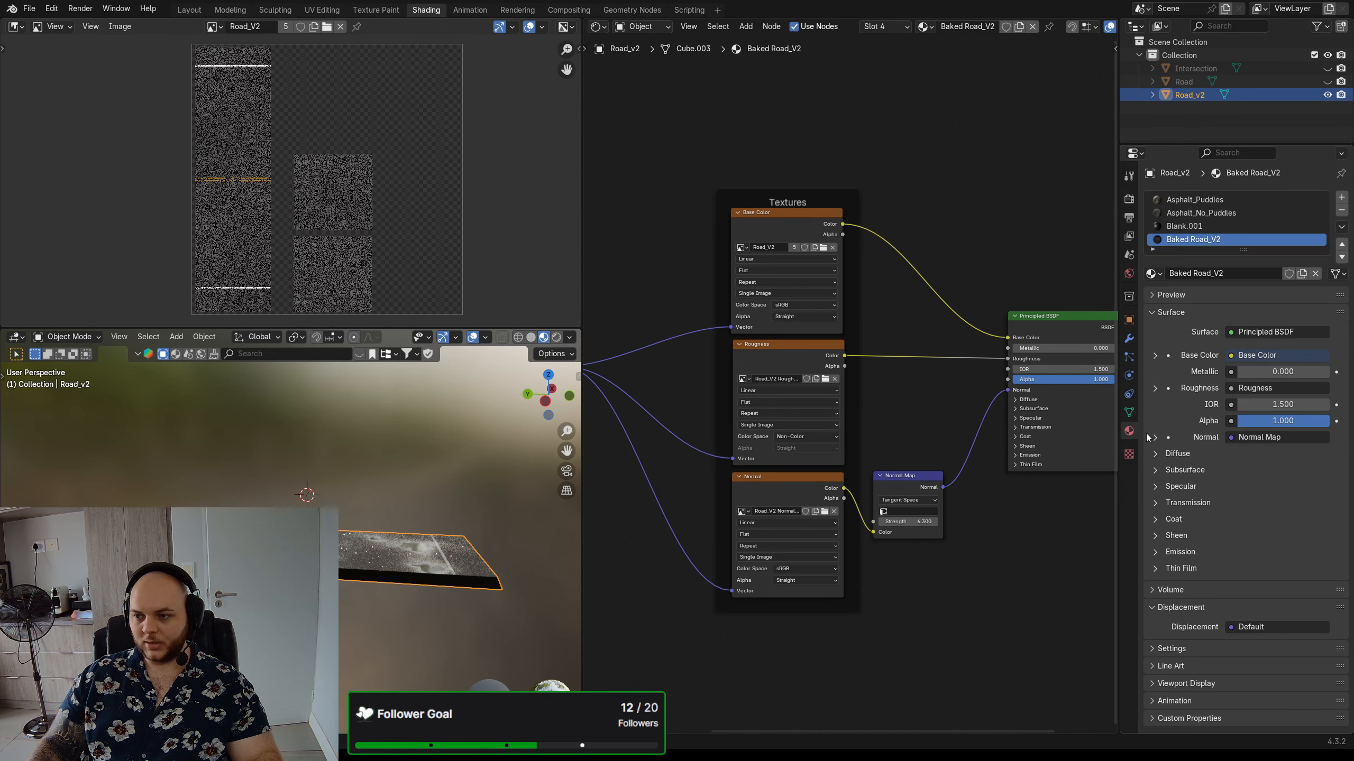
click(1194, 227)
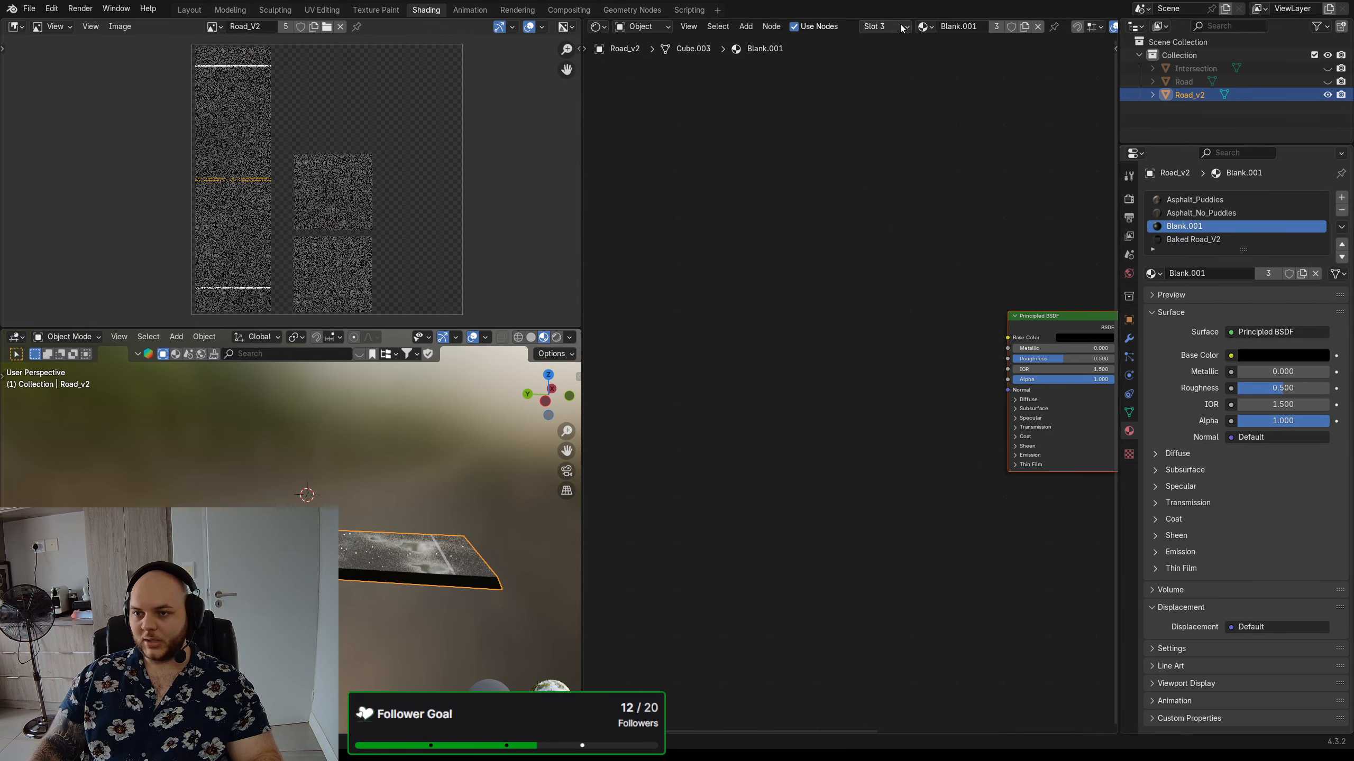
middle_drag(411, 475, 419, 491)
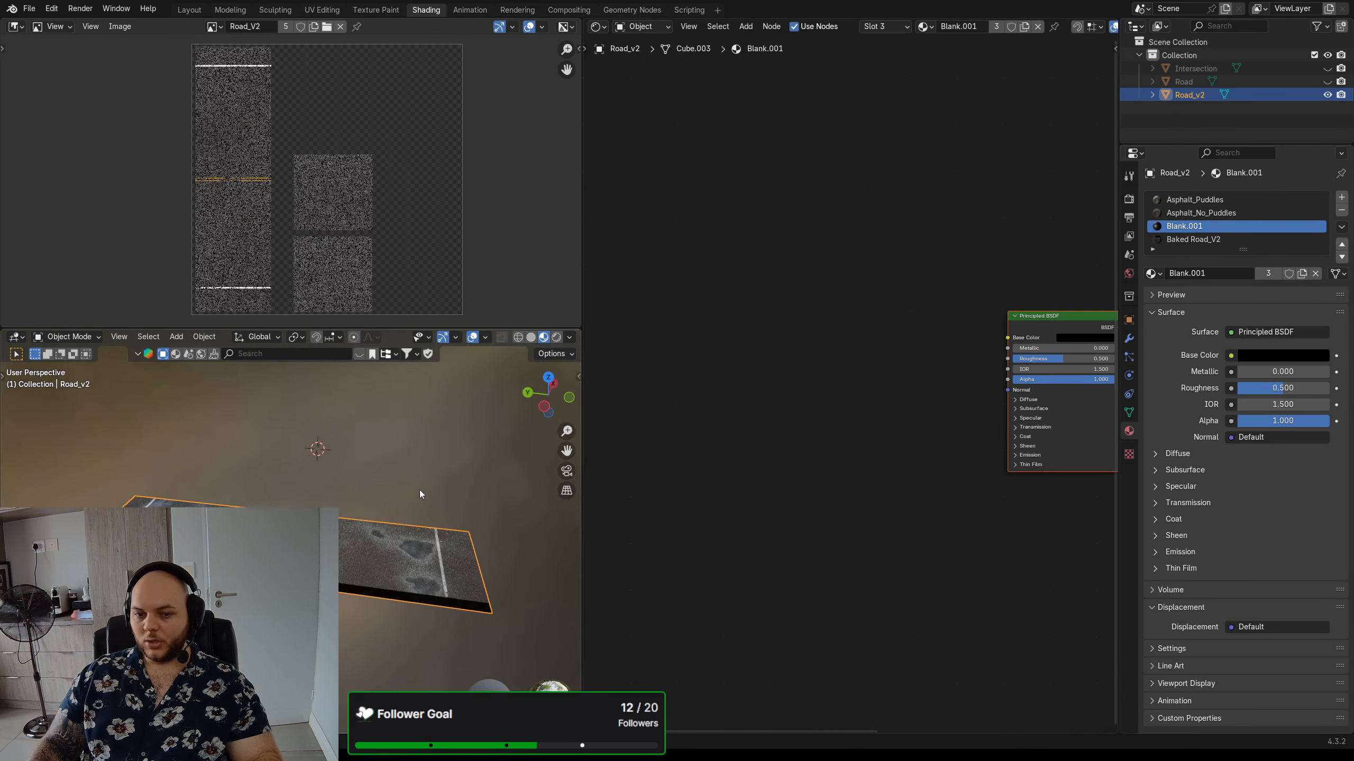
click(1341, 211)
click(1205, 213)
click(1342, 211)
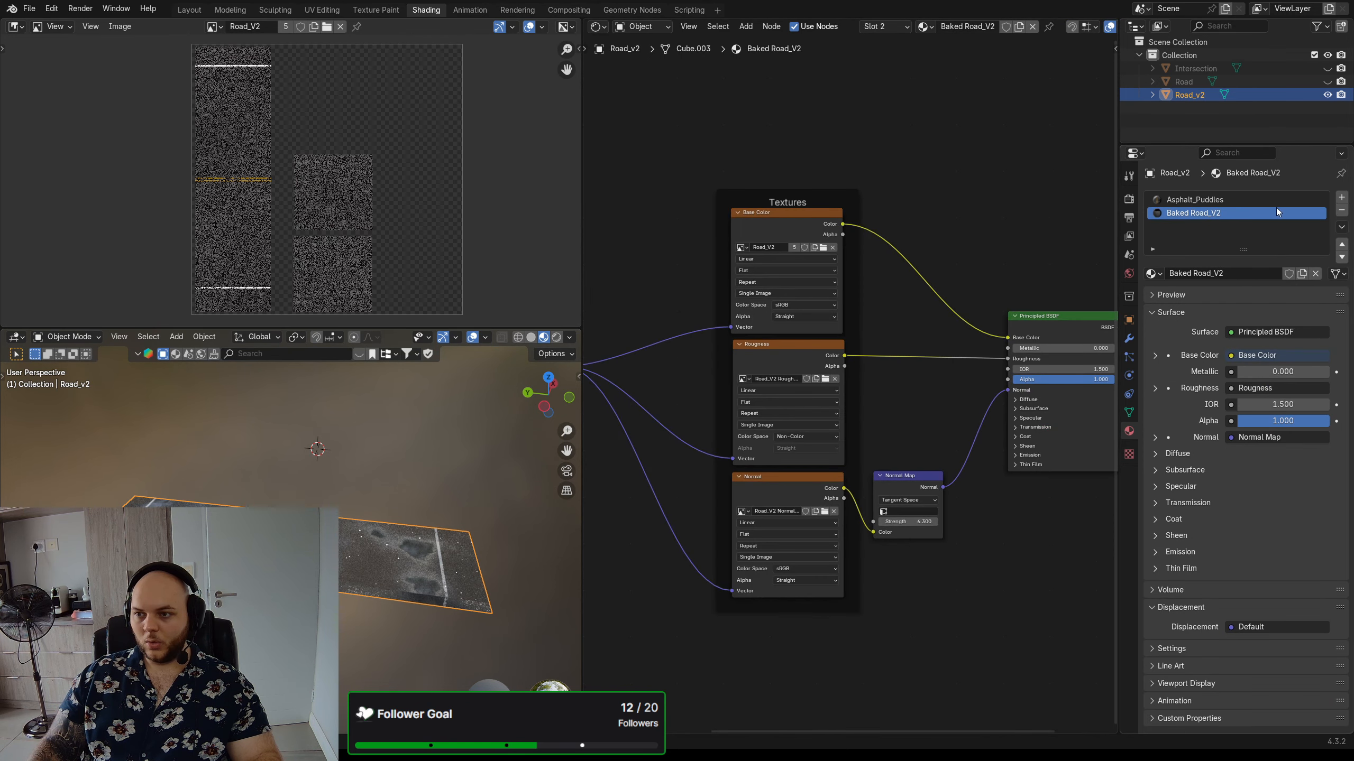
click(1269, 200)
click(1341, 211)
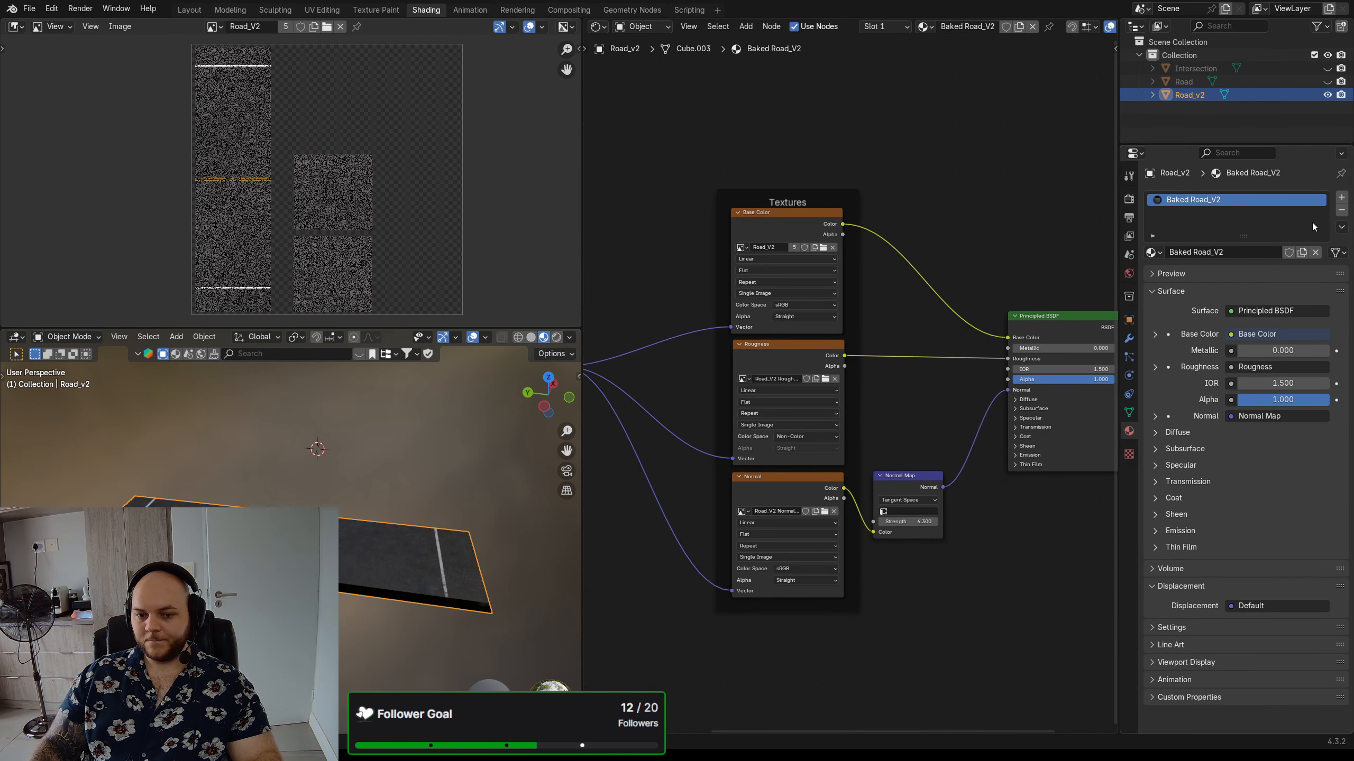
- Inspect the Road_v2 surface from close up and several angles with only the Baked Road_V2 material applied
scroll(207, 544, up, 5)
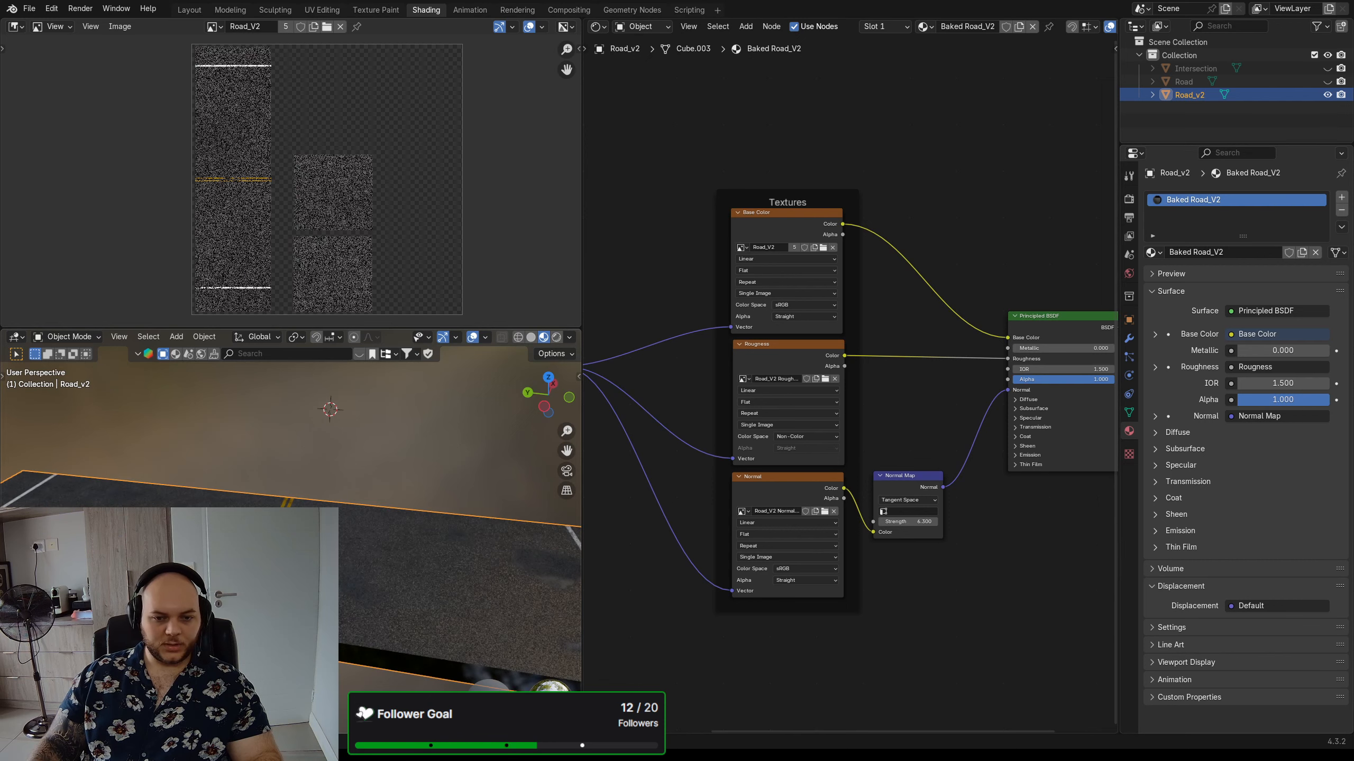
middle_drag(197, 559, 235, 544)
scroll(362, 505, down, 5)
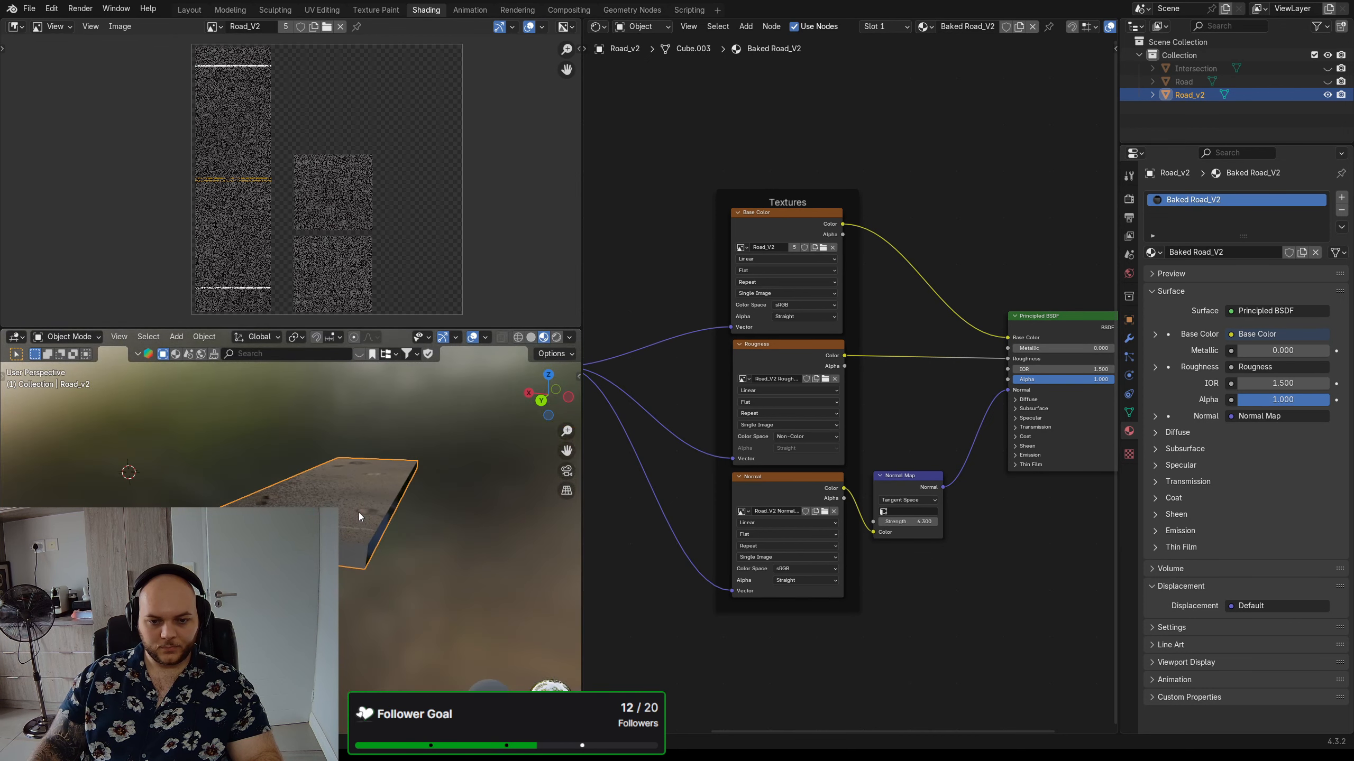
middle_drag(359, 512, 341, 453)
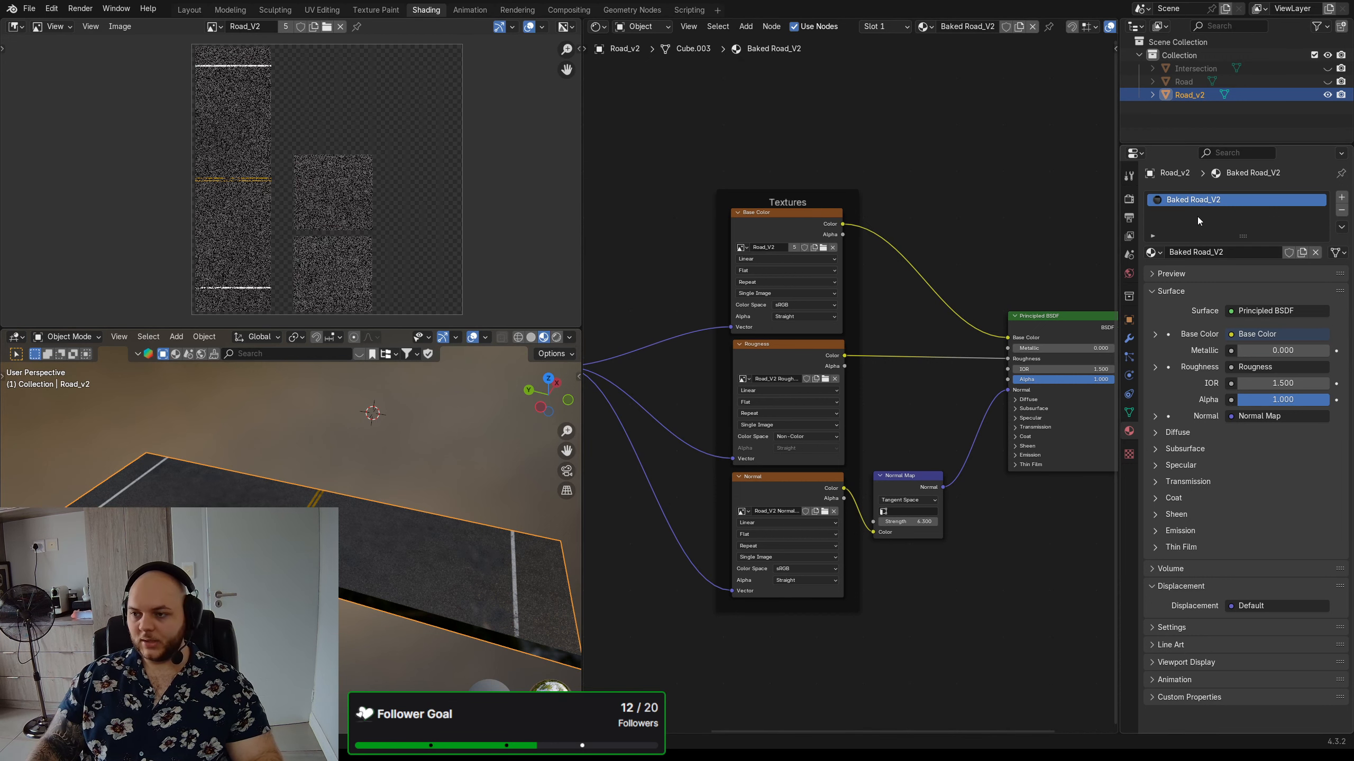
- Undo the removal of the Asphalt_Puddles, Asphalt_No_Puddles and Blank.001 material slots
key(ctrl+z)
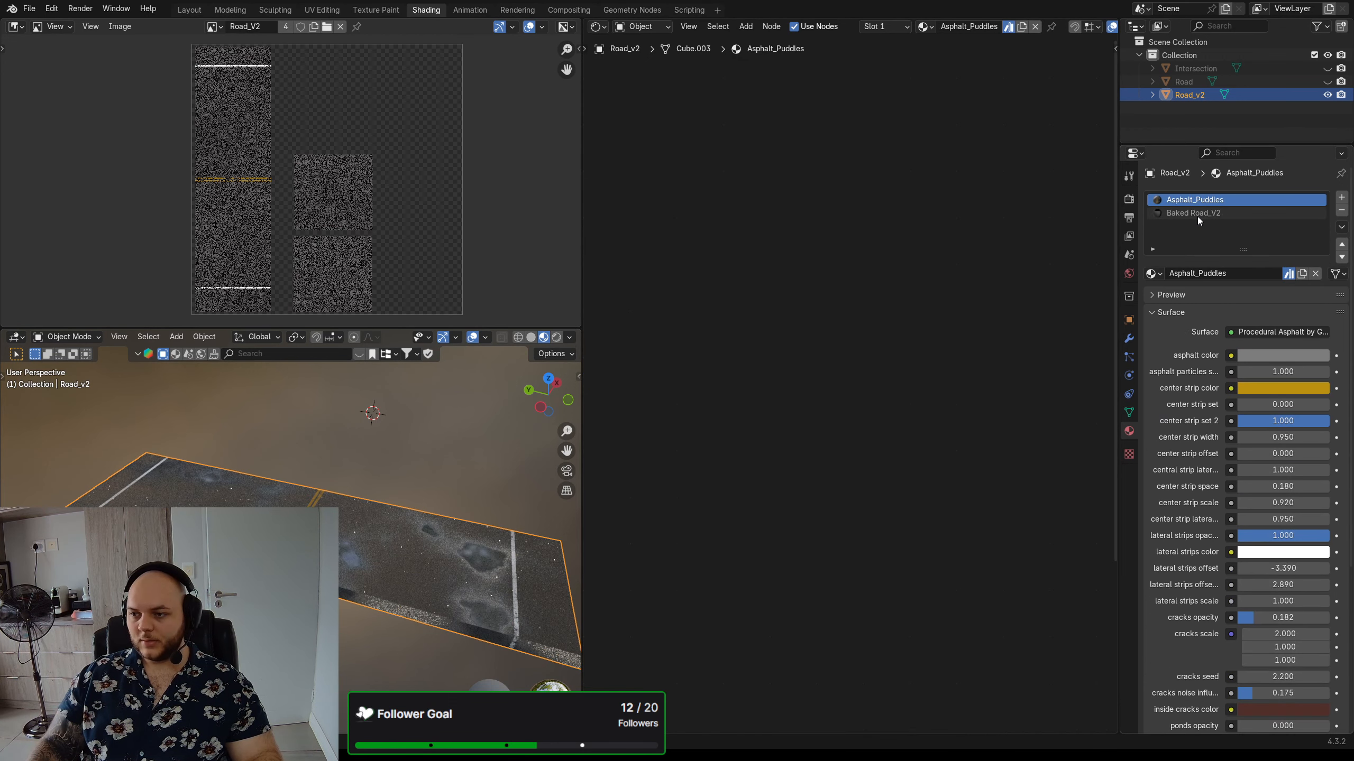
key(ctrl+z)
key(ctrl+z)
key(ctrl+z)
key(ctrl+z)
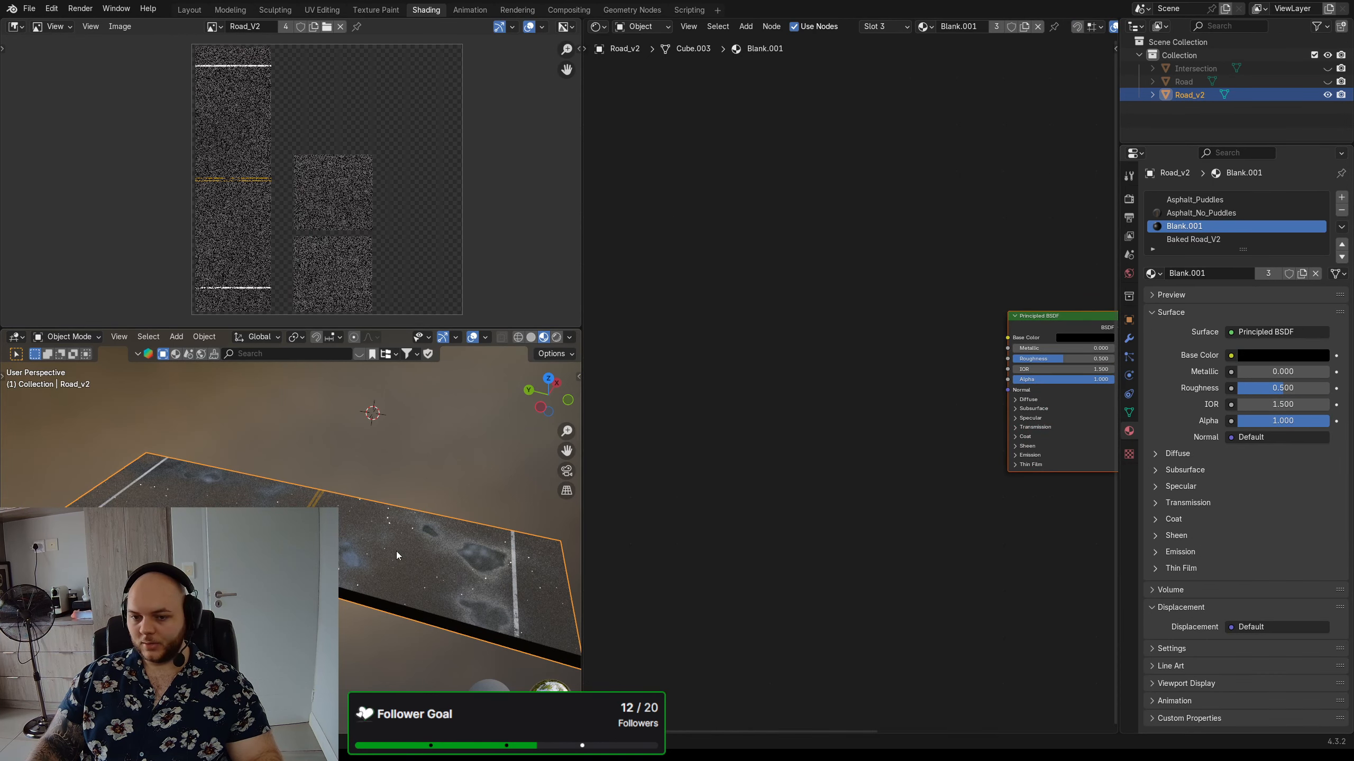
- Compare the node setups of Blank.001 and Baked Road_V2 and inspect the road's top and sides
middle_drag(396, 552, 335, 593)
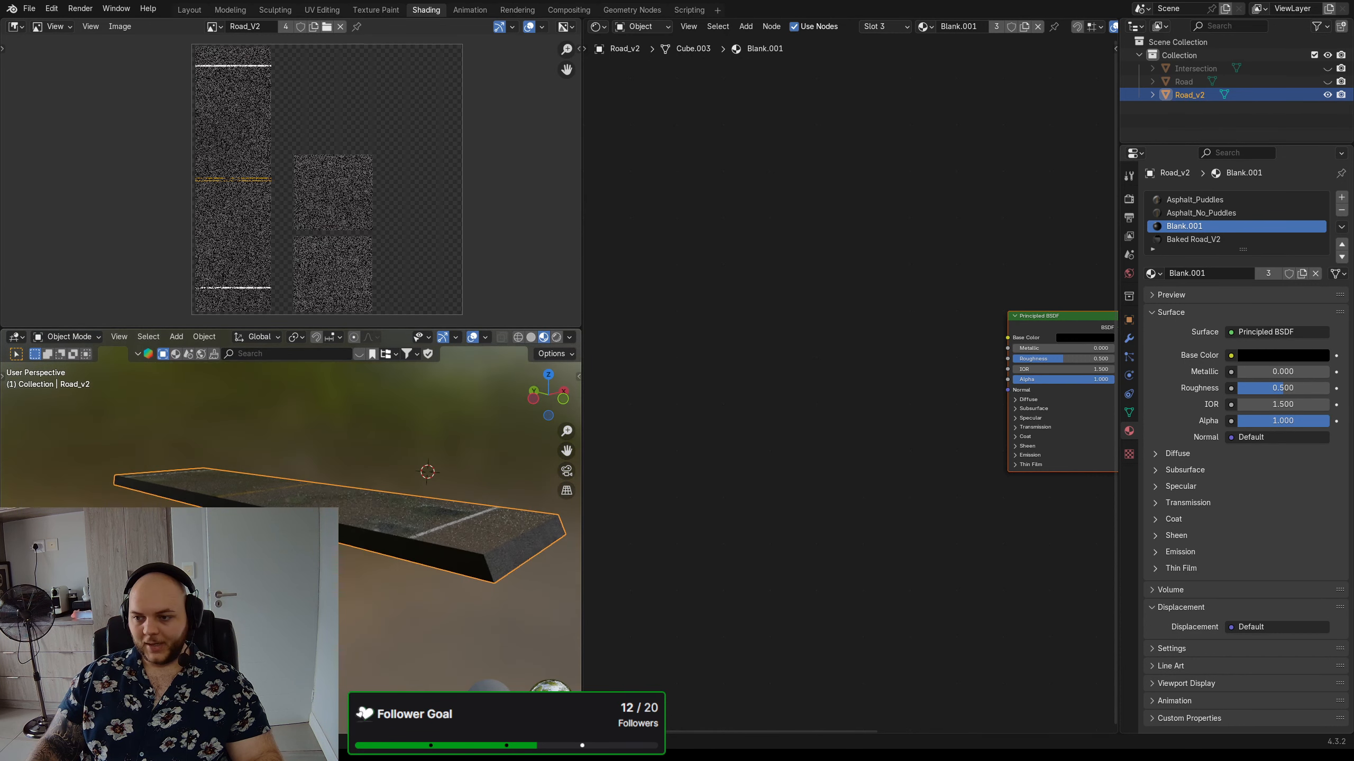
middle_drag(1051, 550, 827, 549)
click(829, 551)
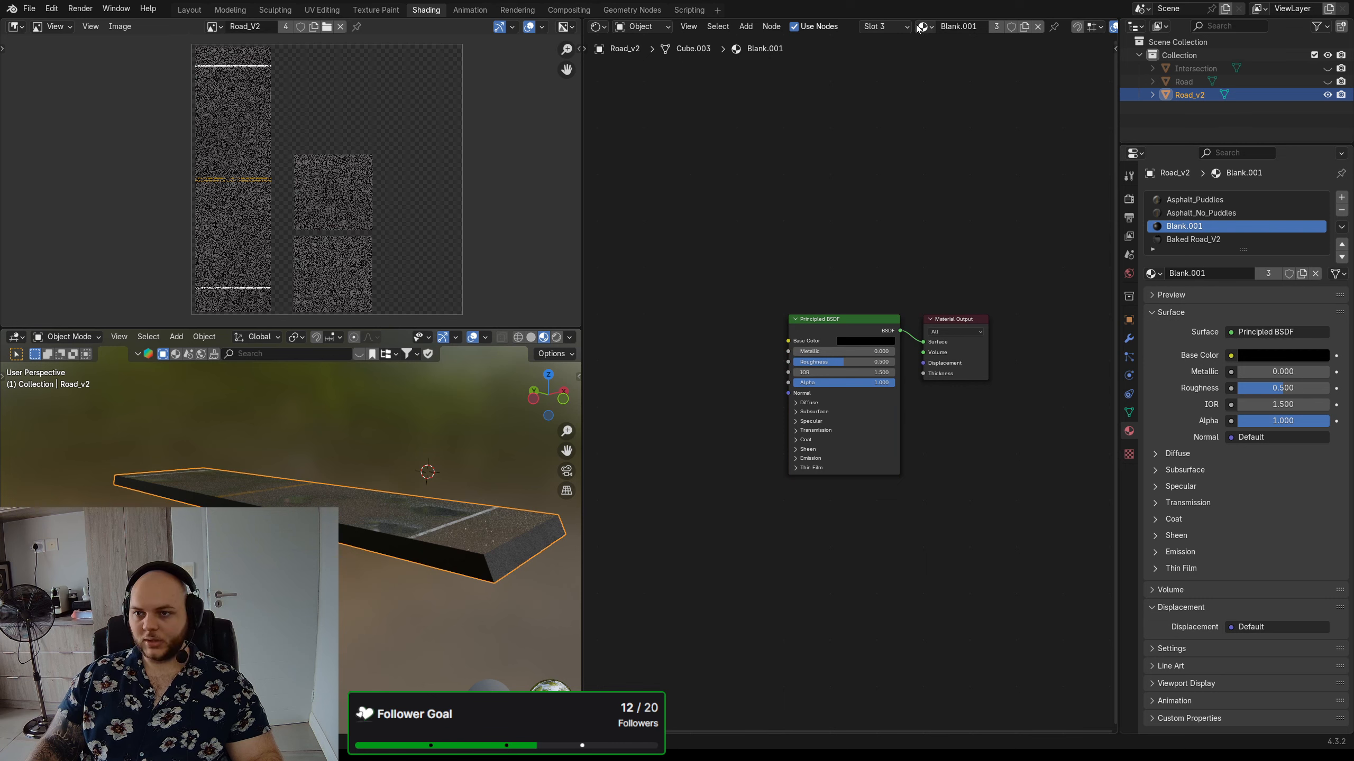
click(1209, 240)
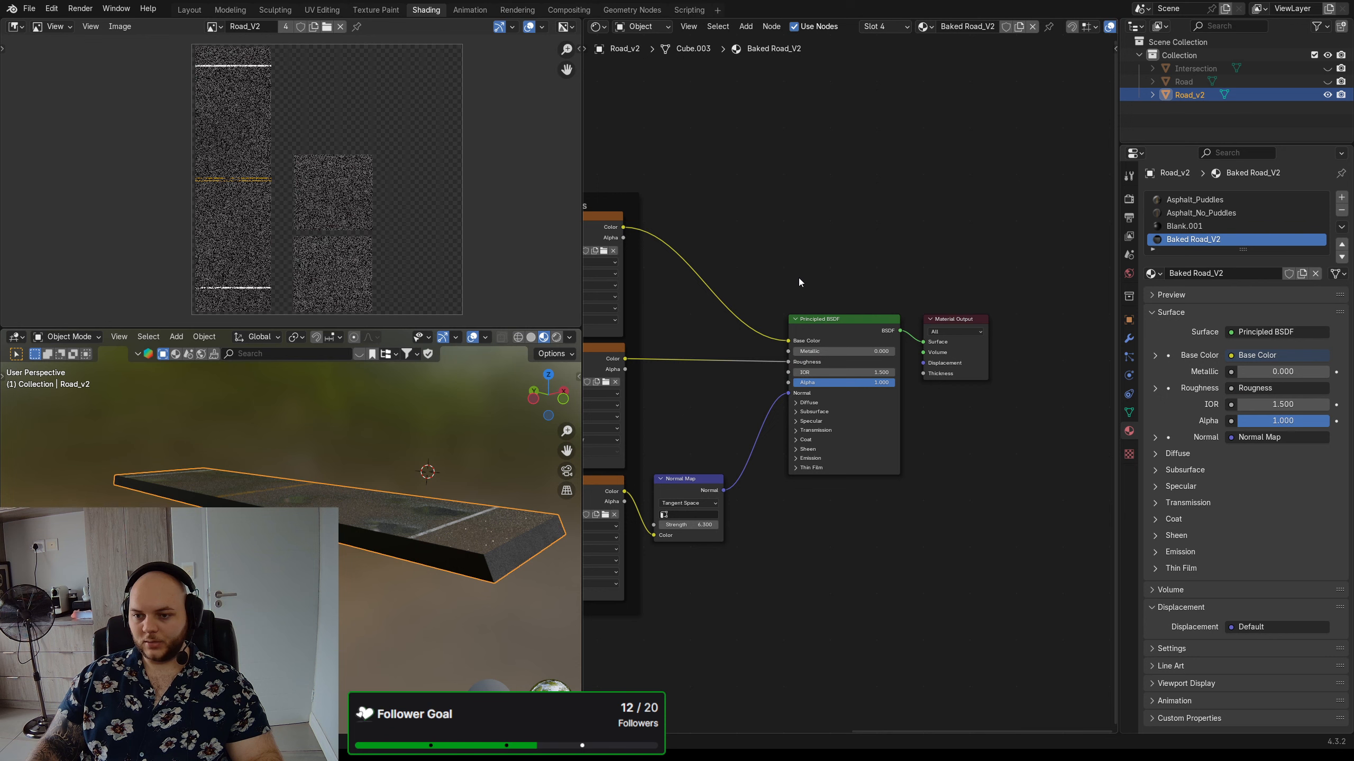
middle_drag(799, 277, 817, 272)
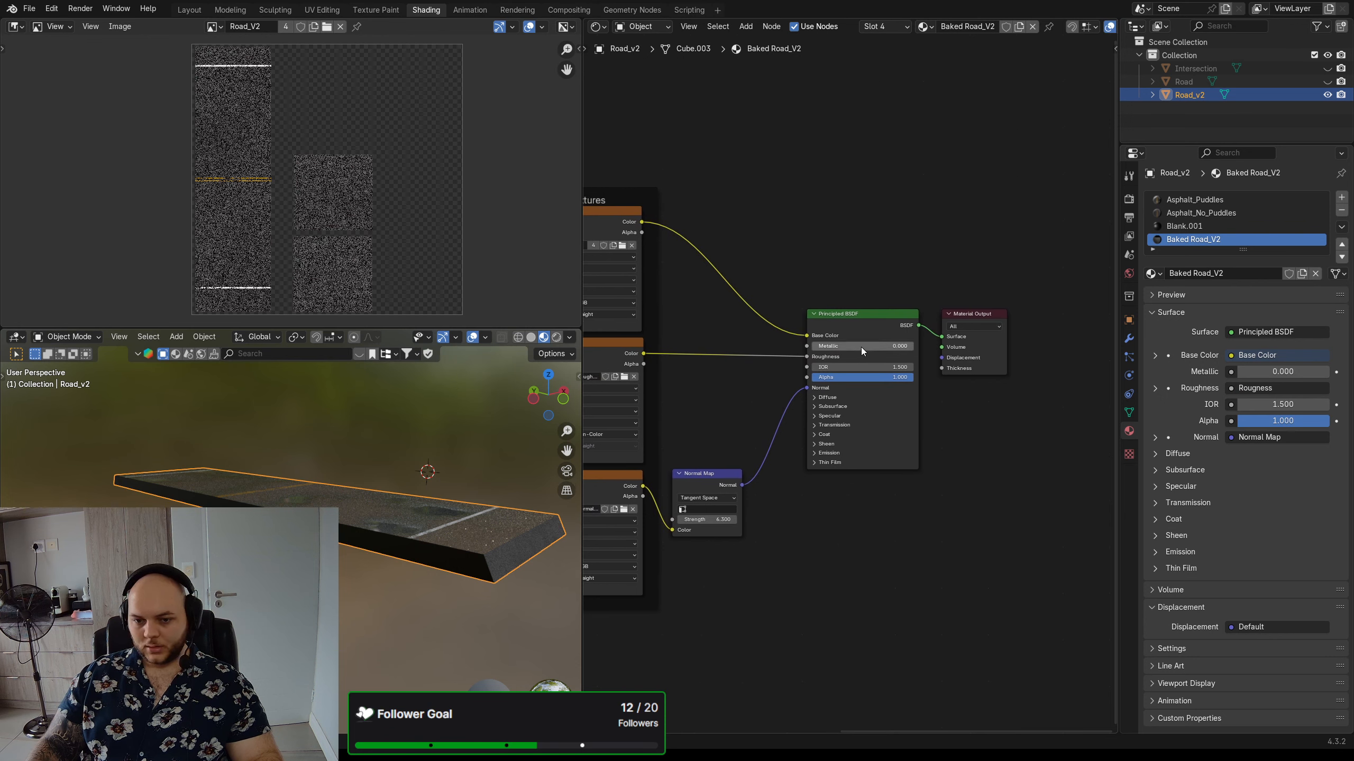
middle_drag(384, 480, 342, 523)
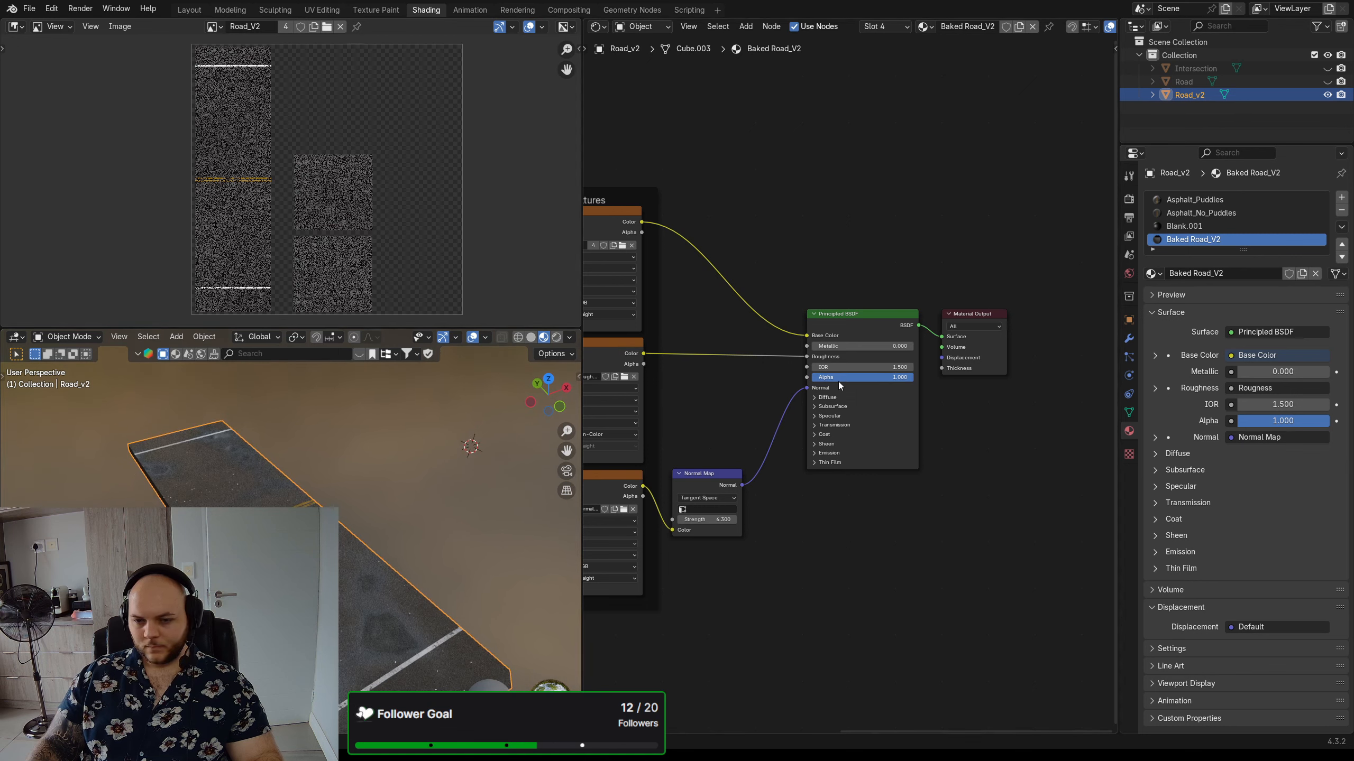
middle_drag(305, 556, 390, 552)
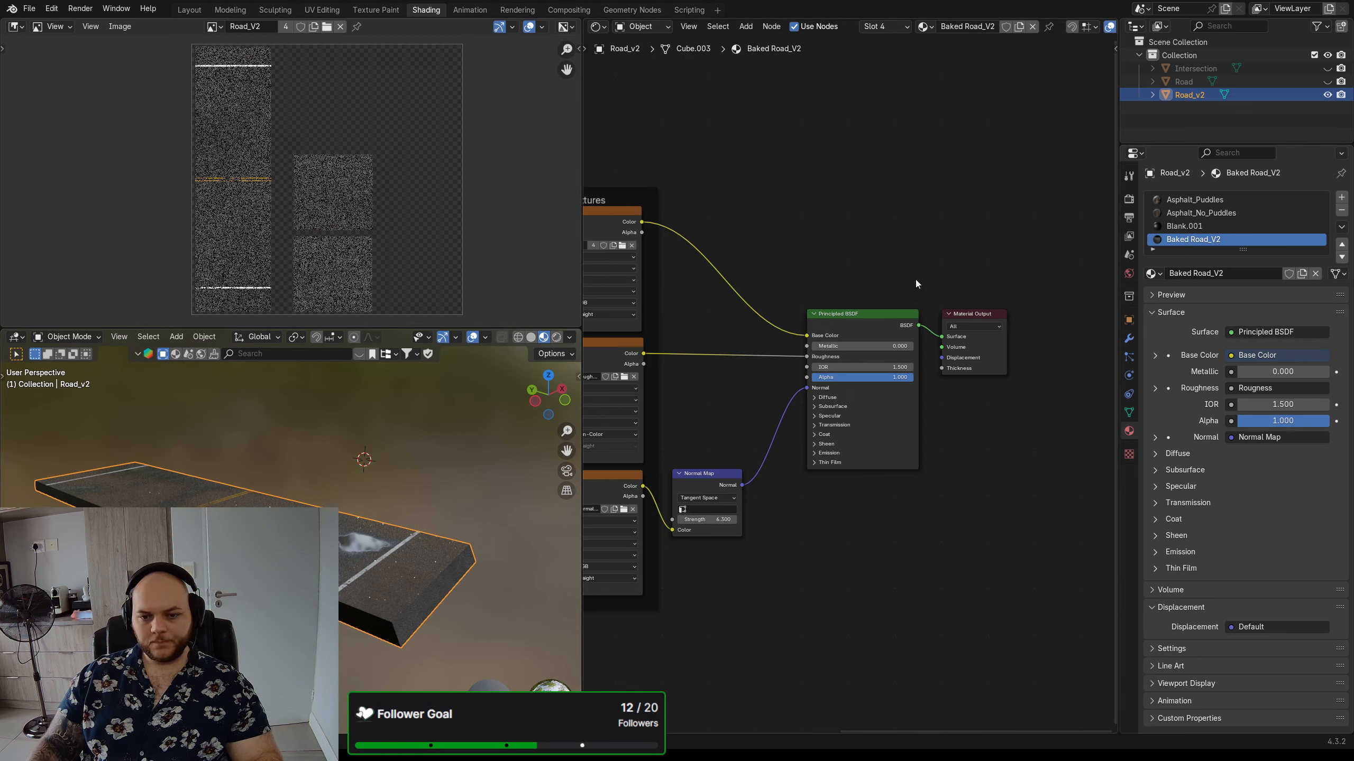
middle_drag(427, 540, 370, 446)
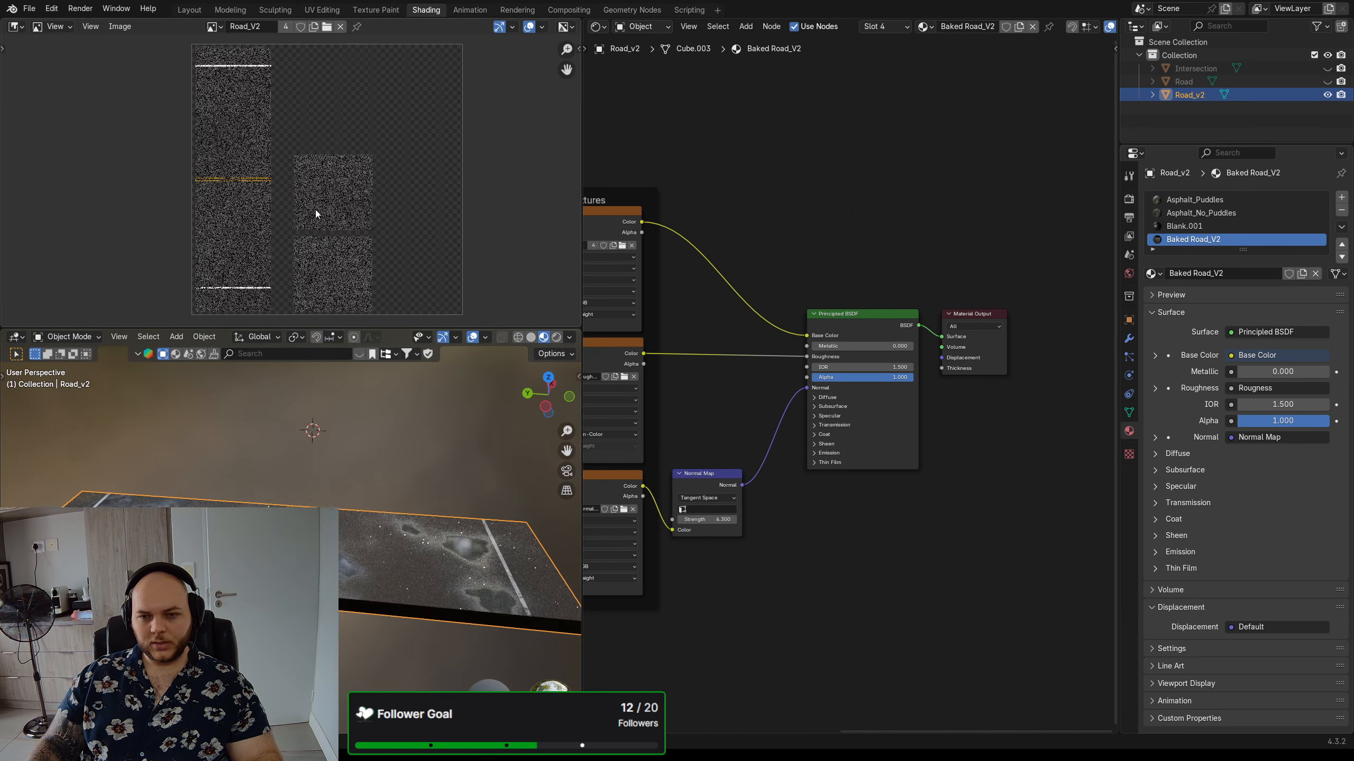
middle_drag(946, 257, 903, 258)
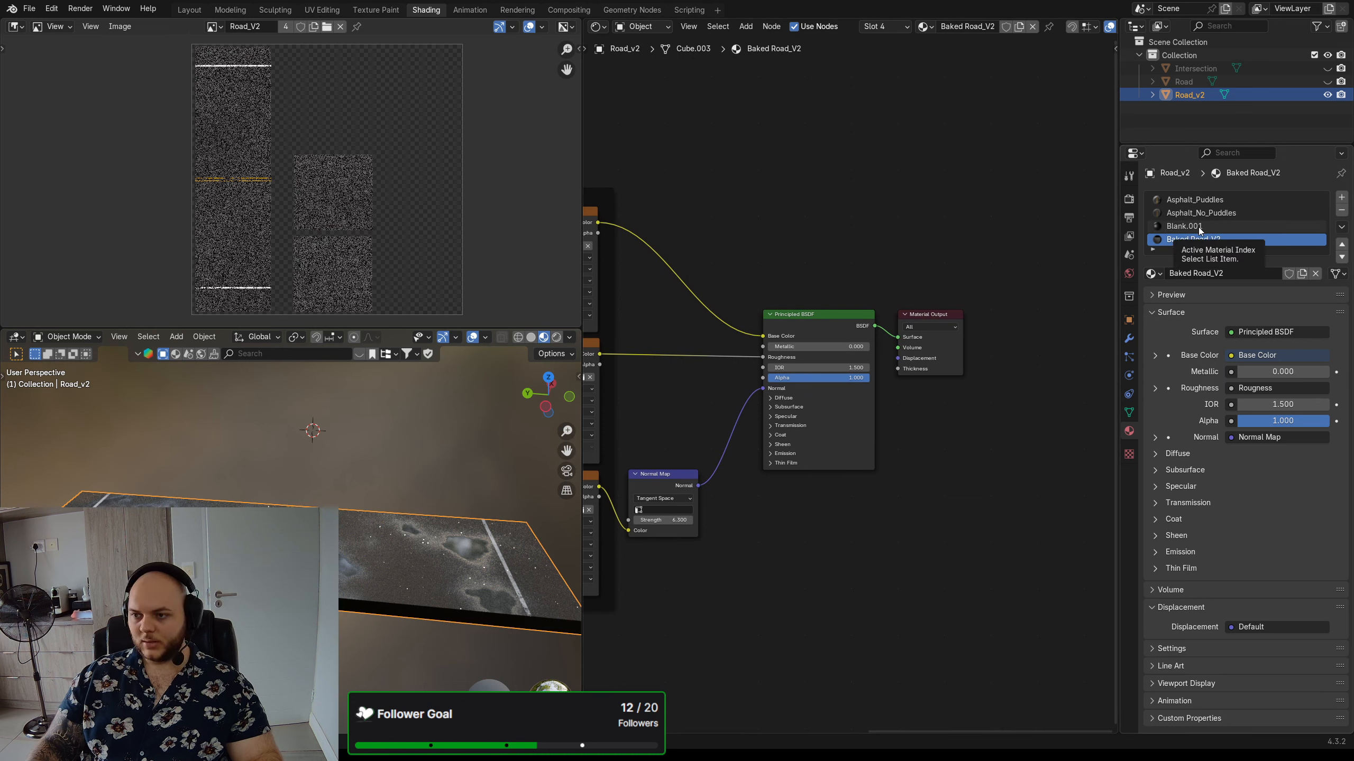
- Remove only the Blank.001 material slot from Road_v2
click(1218, 228)
click(1341, 211)
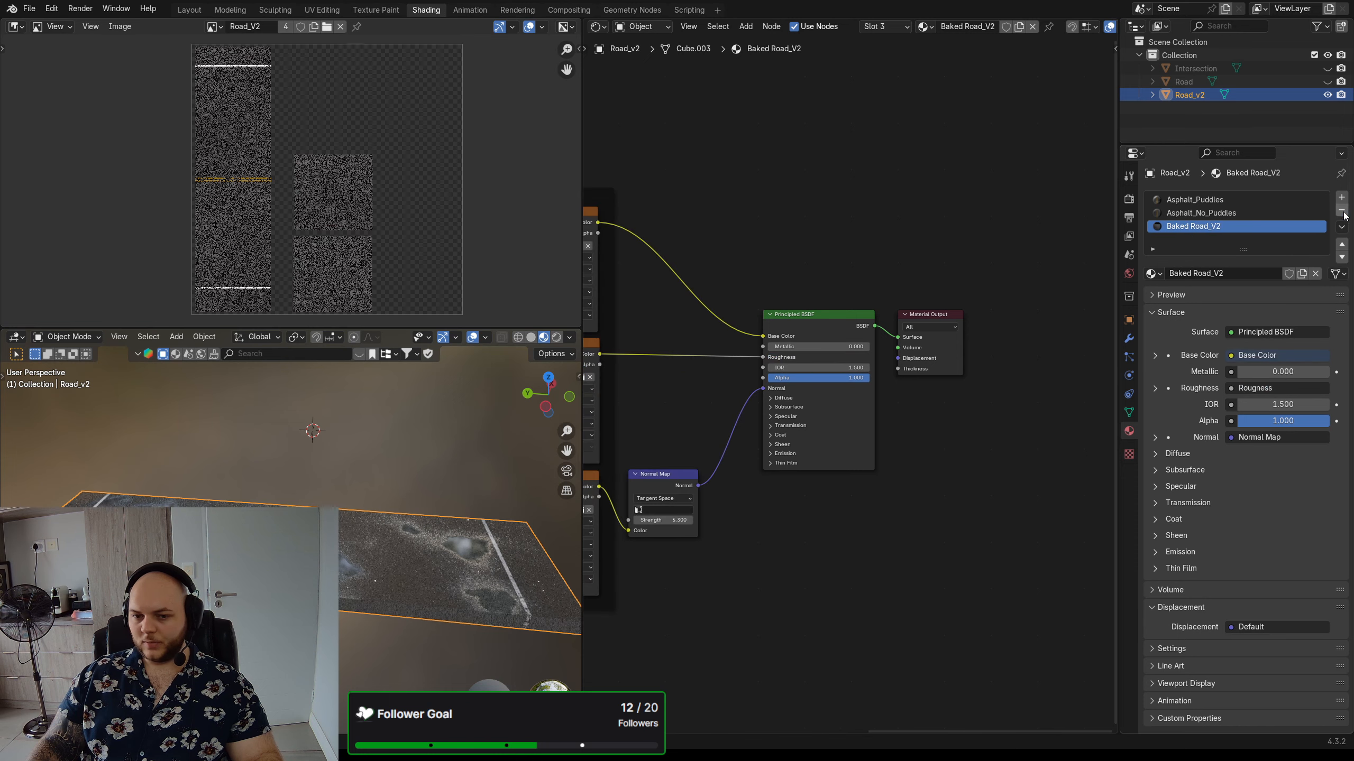
middle_drag(431, 559, 352, 542)
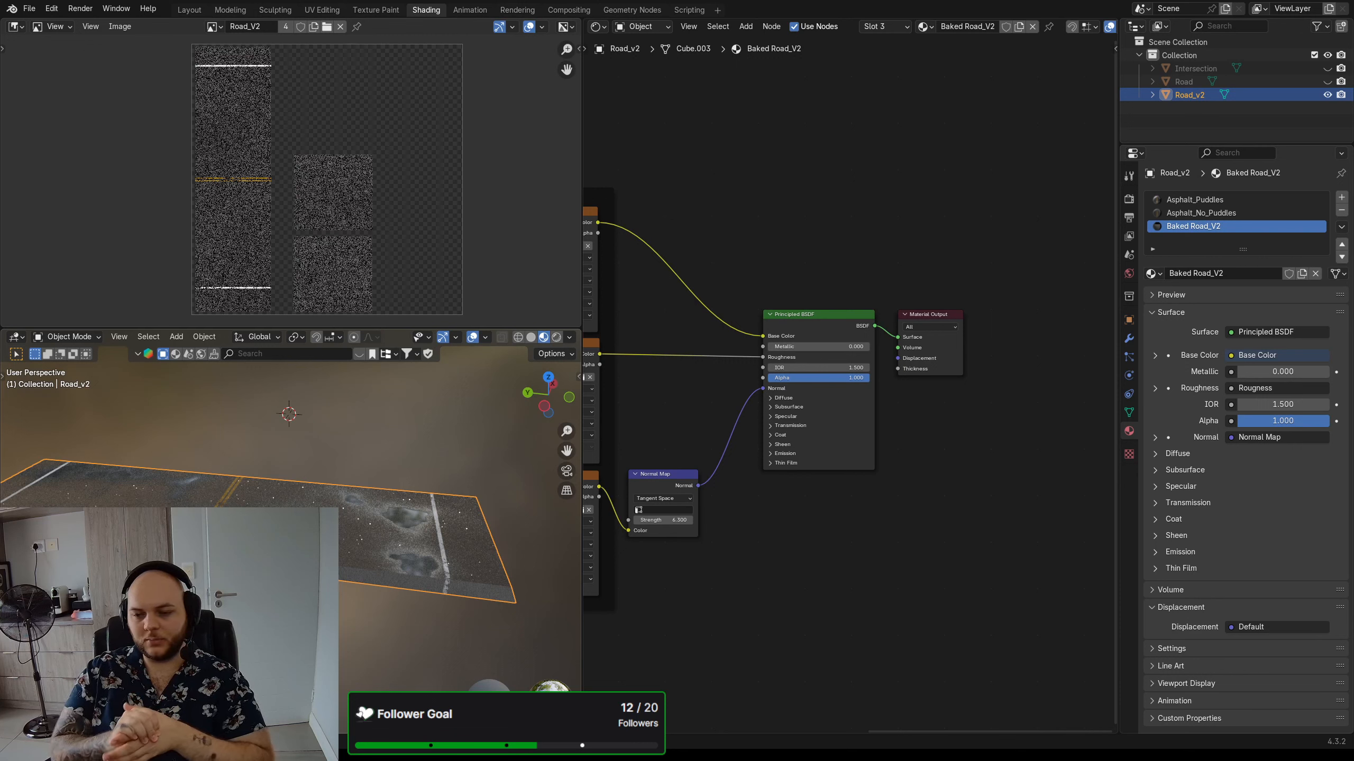
shift+middle_drag(298, 533, 325, 538)
scroll(298, 535, down, 2)
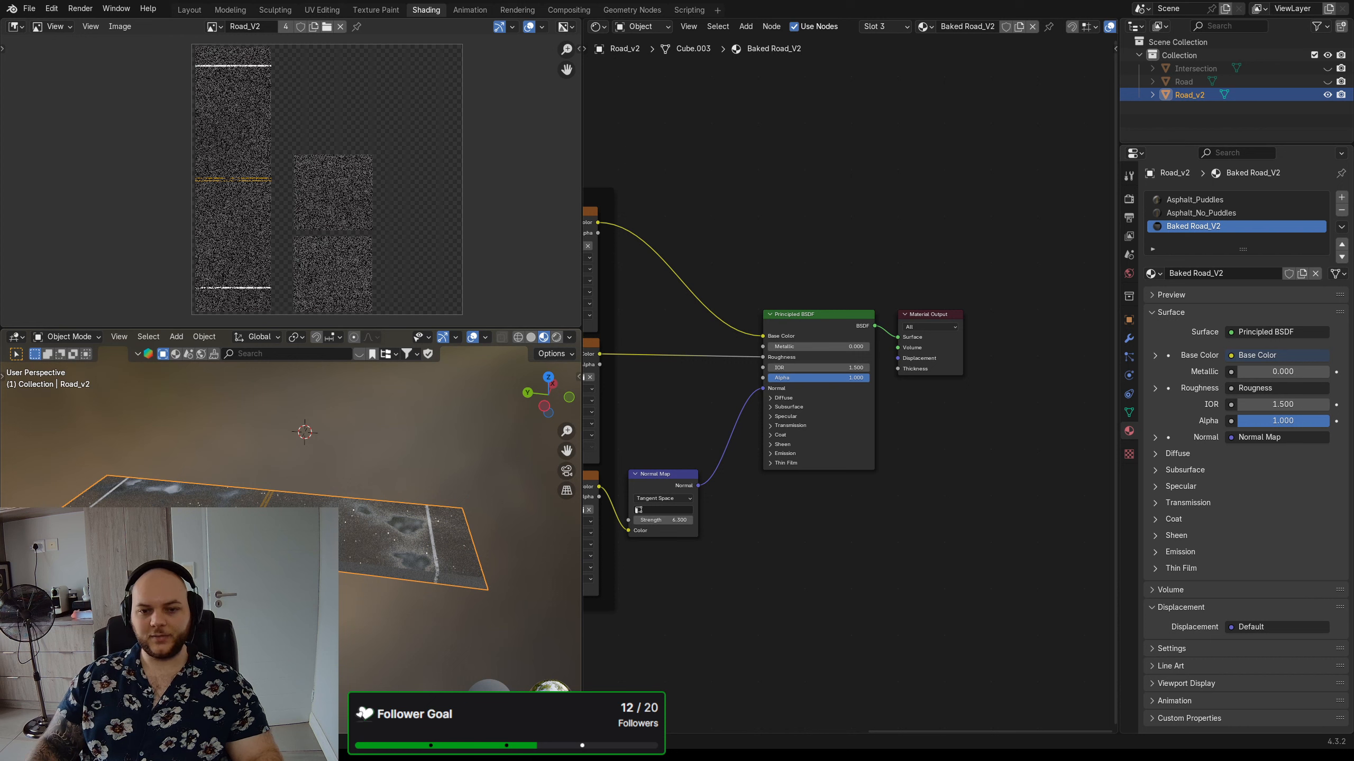
shift+middle_drag(298, 536, 309, 545)
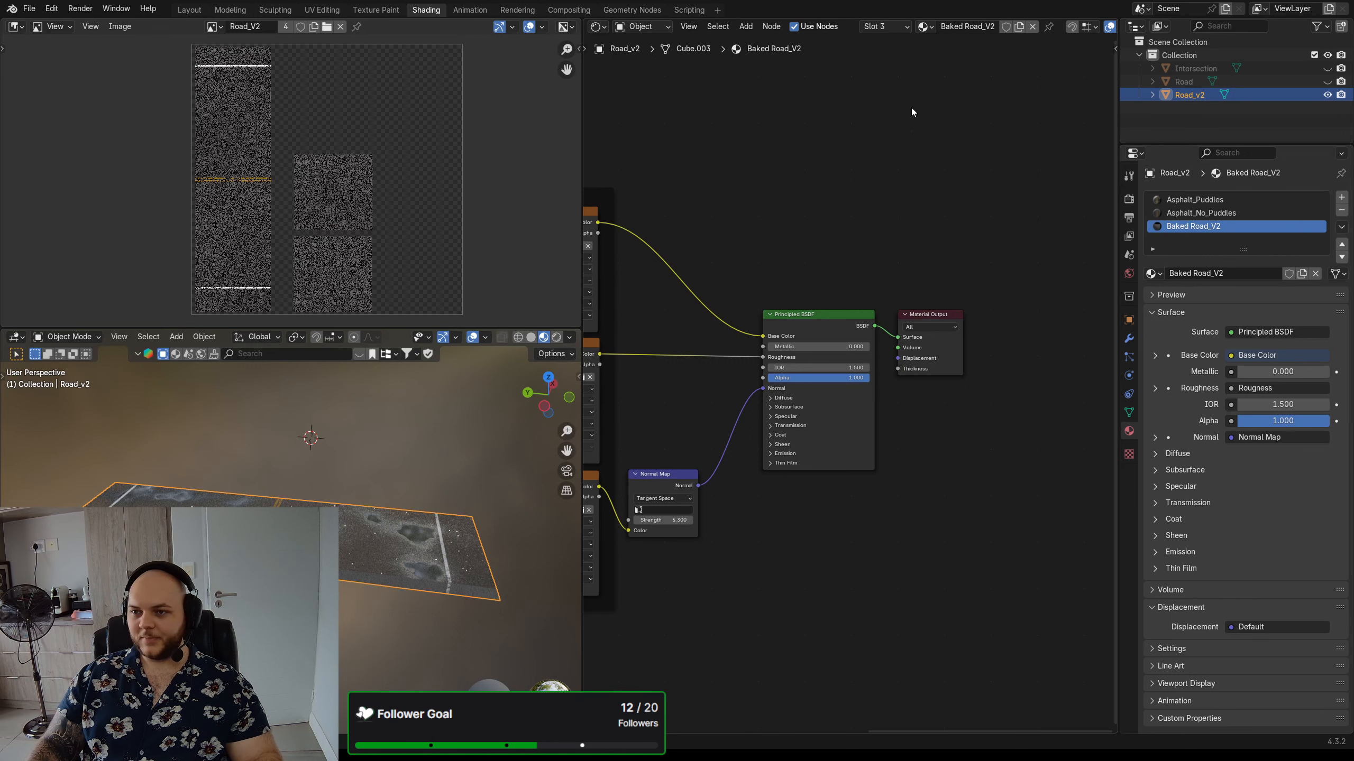
- Make Asphalt_Puddles the active material and examine its Road_V2 image texture node and procedural asphalt group
click(1205, 201)
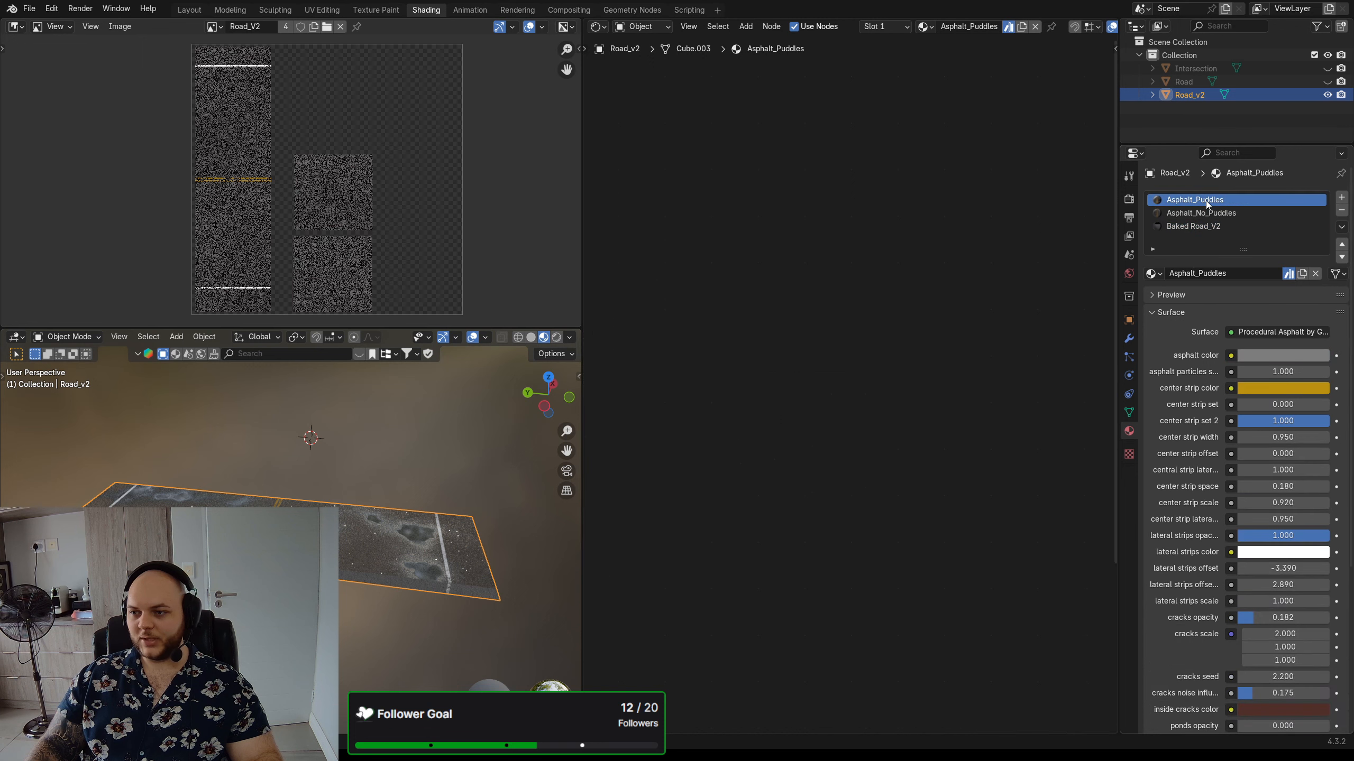
key(Home)
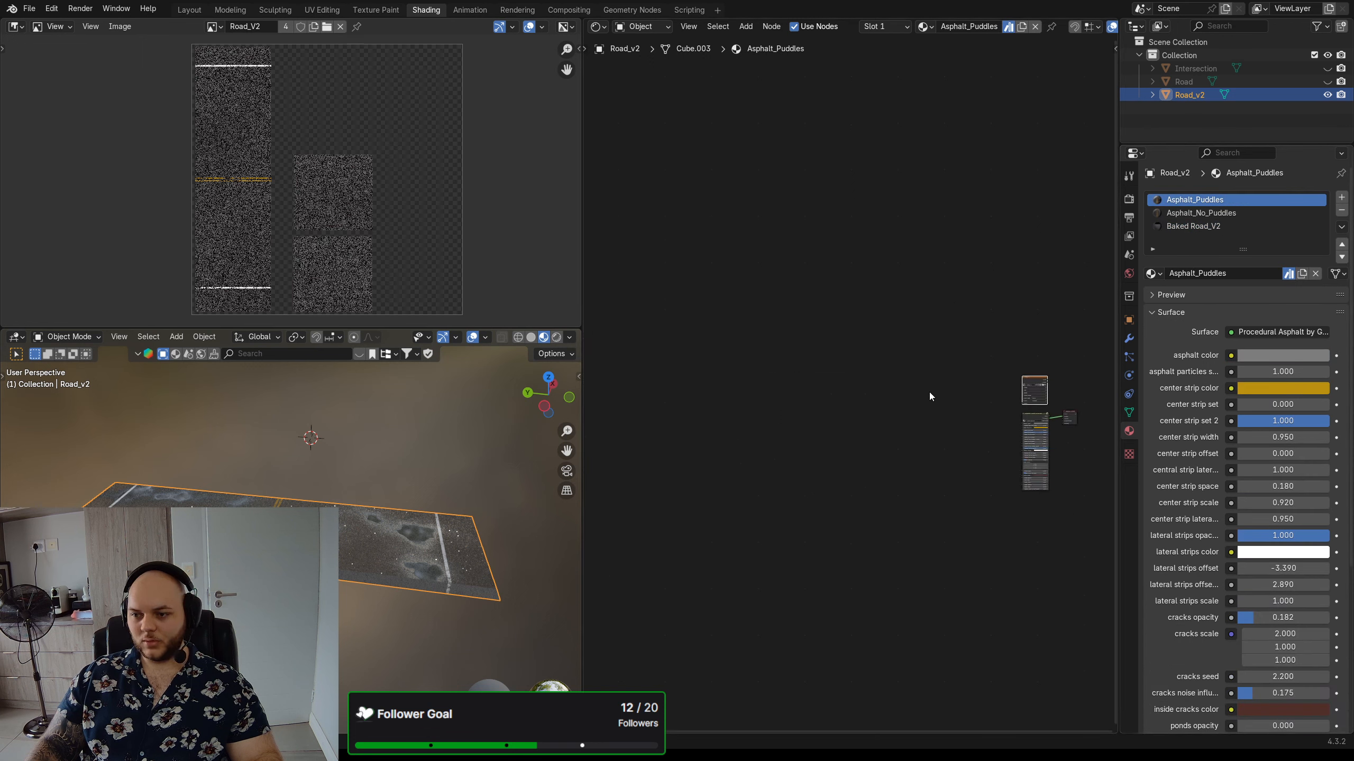
scroll(819, 301, up, 3)
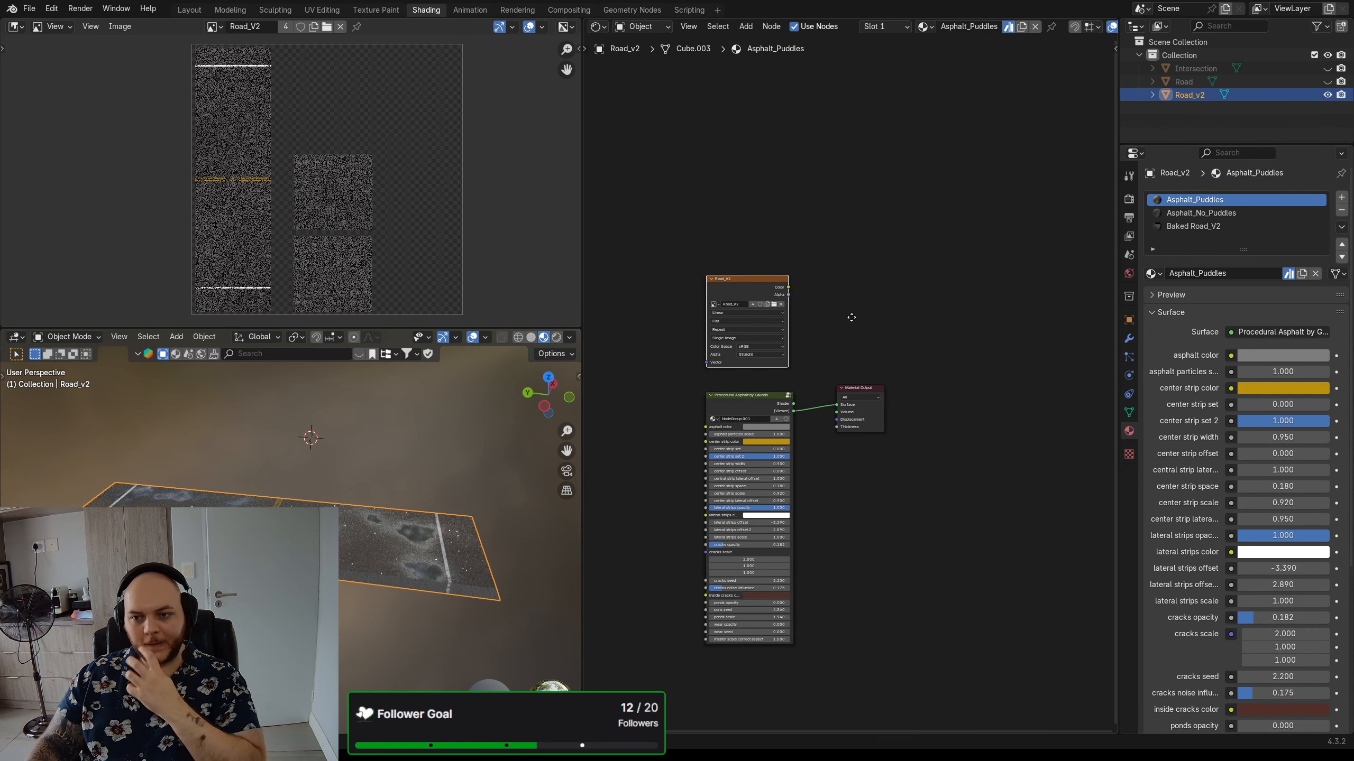
middle_drag(819, 305, 847, 314)
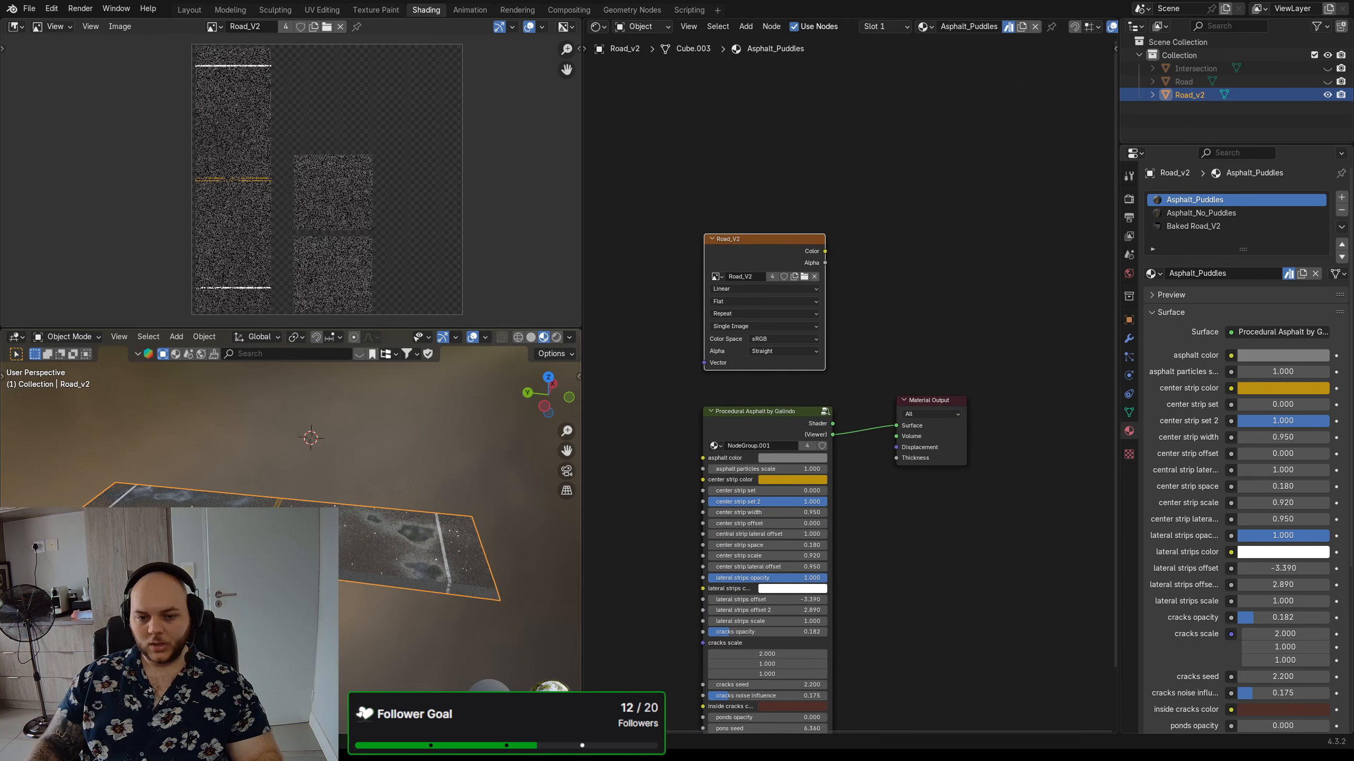
middle_drag(304, 565, 303, 536)
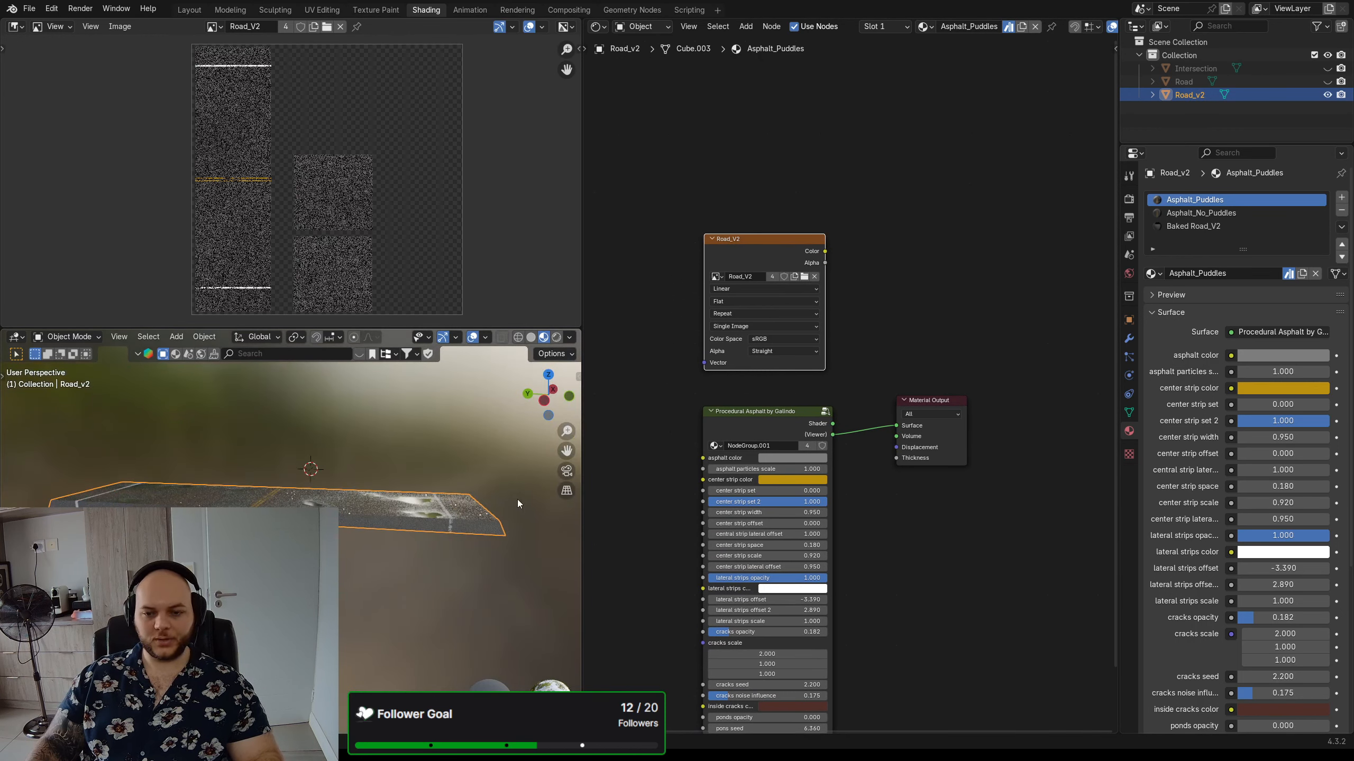
middle_drag(901, 265, 906, 269)
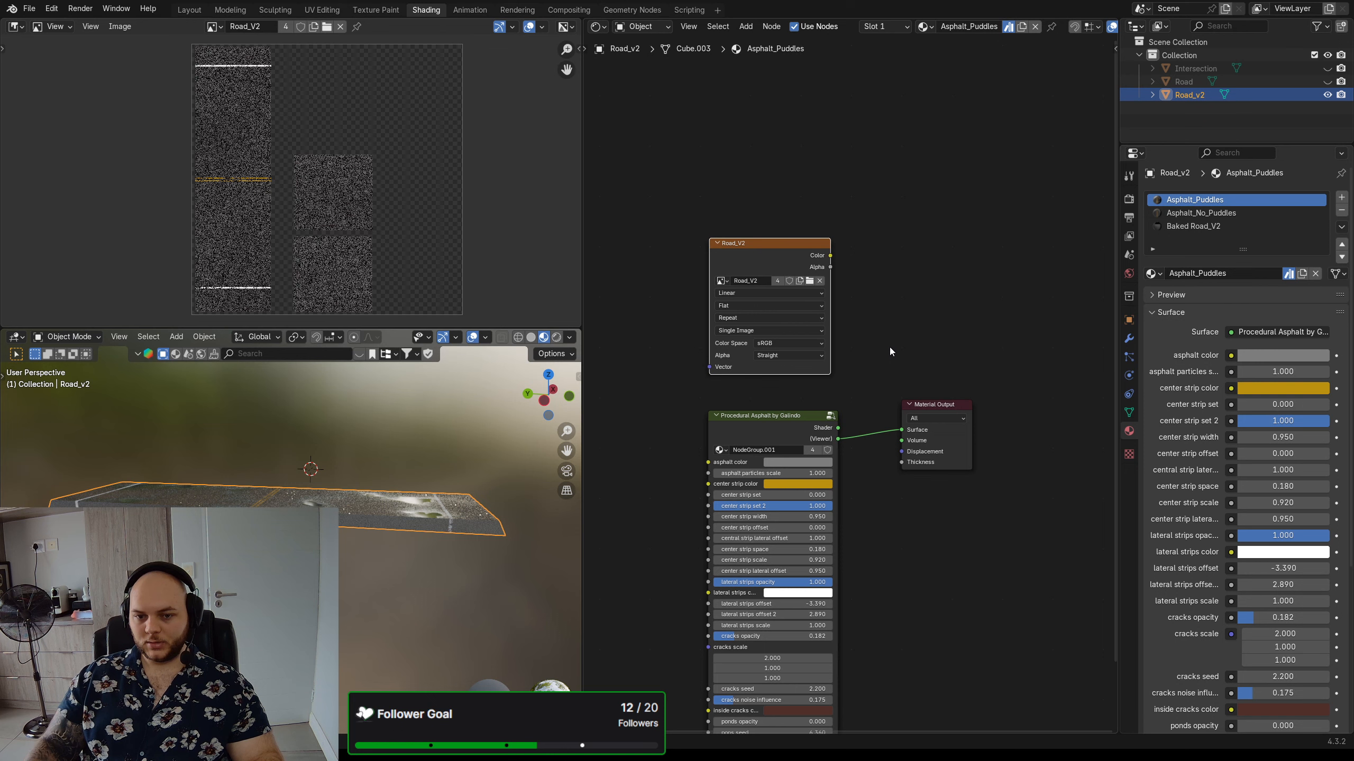
mouse_move(428, 454)
middle_down()
mouse_move(418, 463)
mouse_move(429, 456)
middle_up()
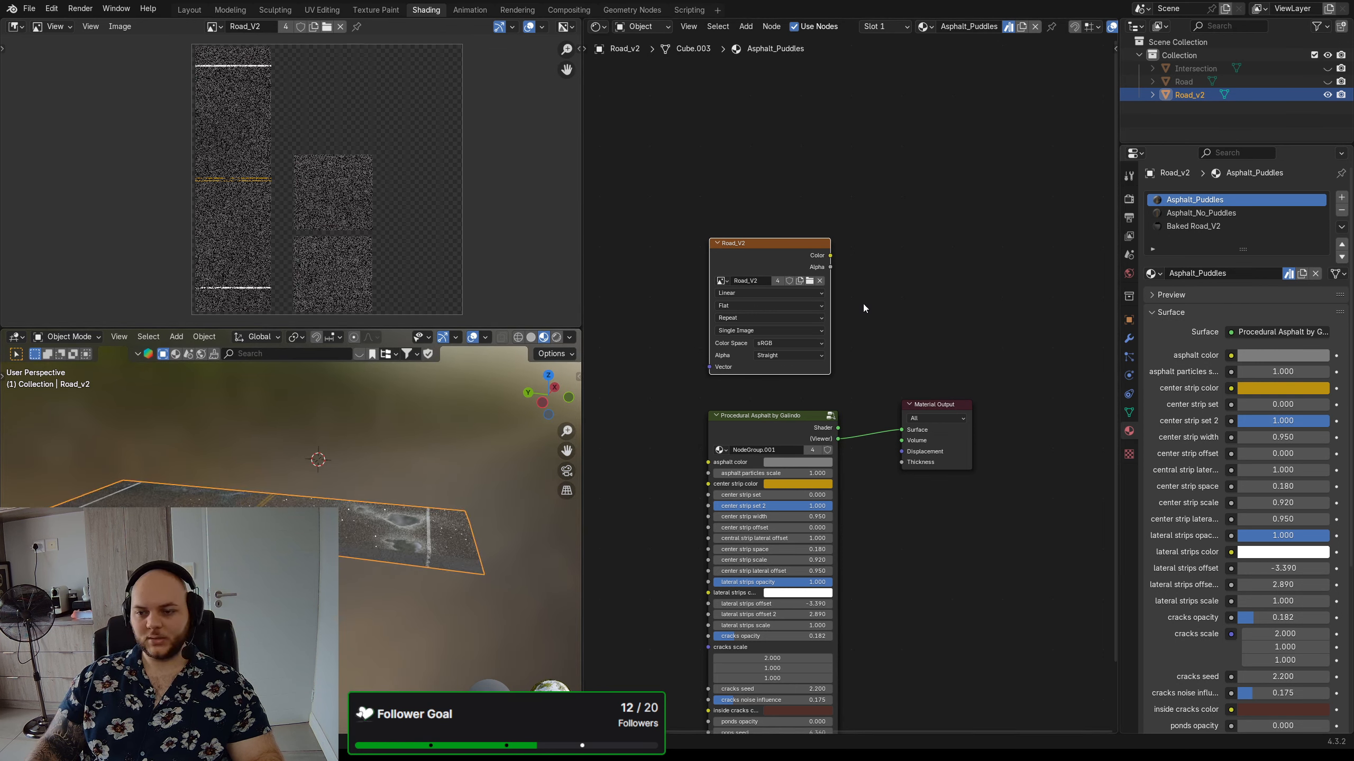
- Bake the color-only Diffuse pass of Road_v2 into the Road_V2 image texture and save the image
click(1128, 198)
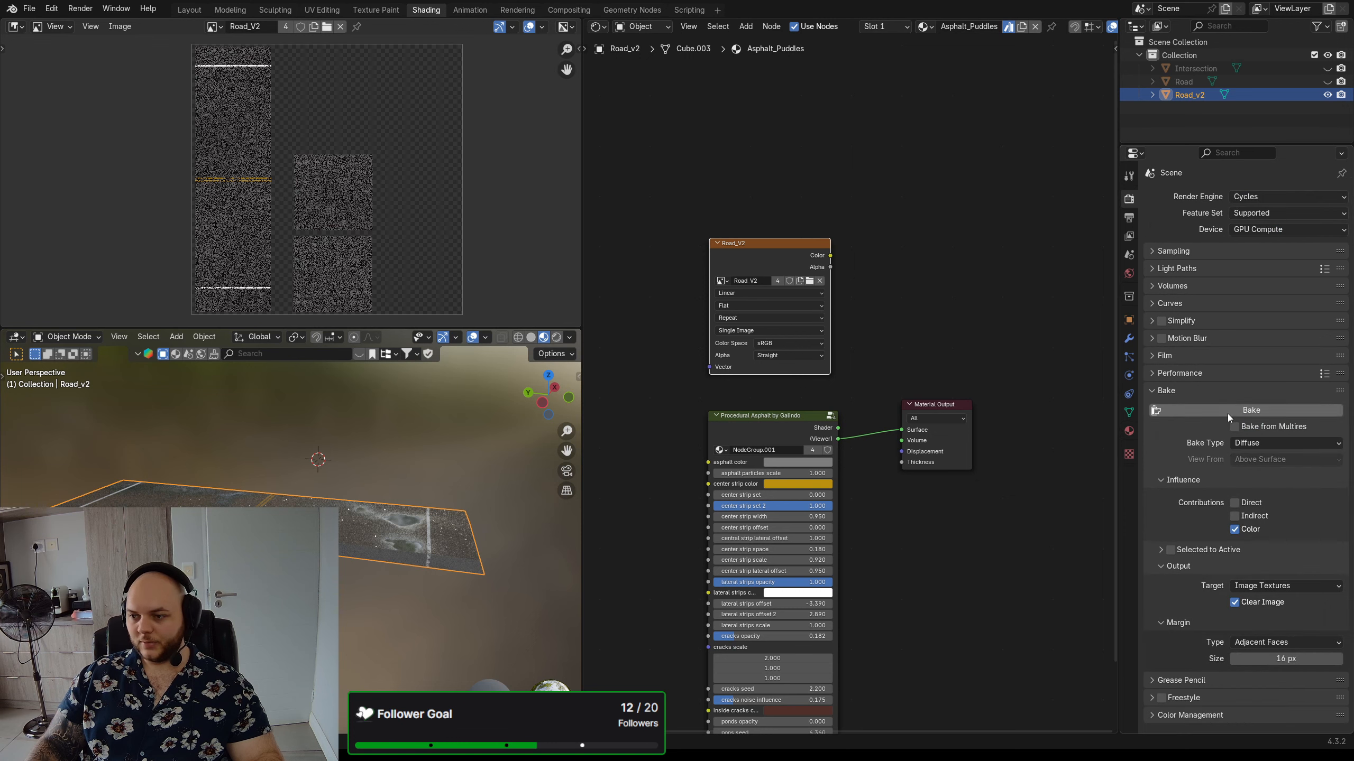
drag(763, 245, 768, 244)
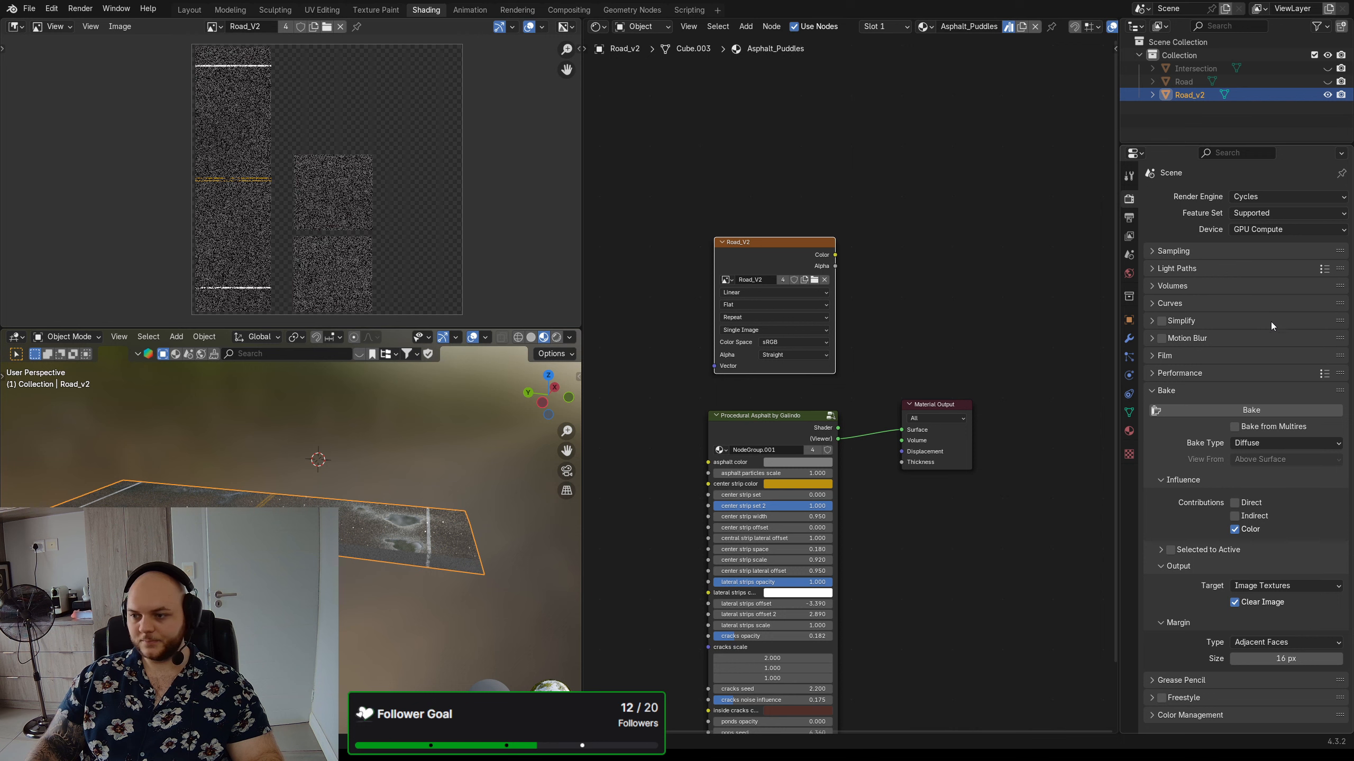
click(1248, 410)
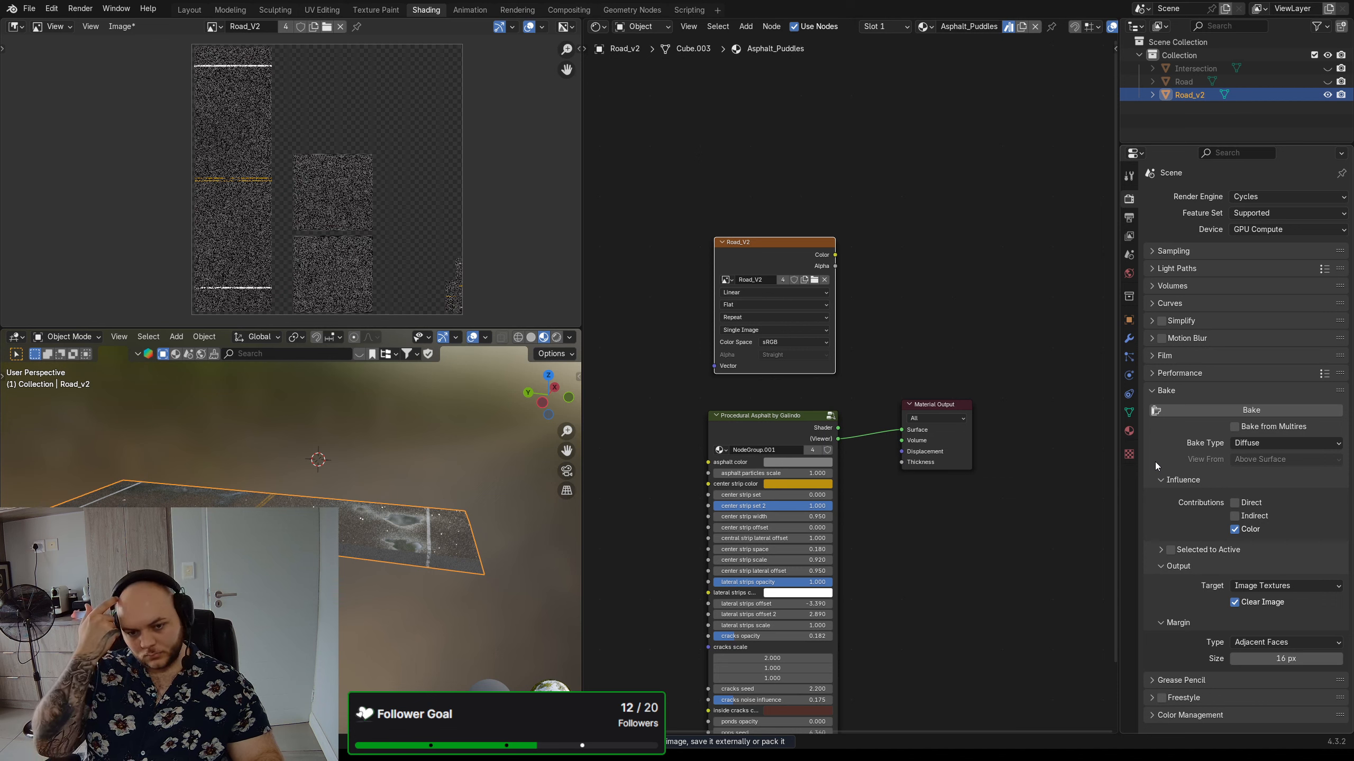
middle_drag(578, 593, 377, 578)
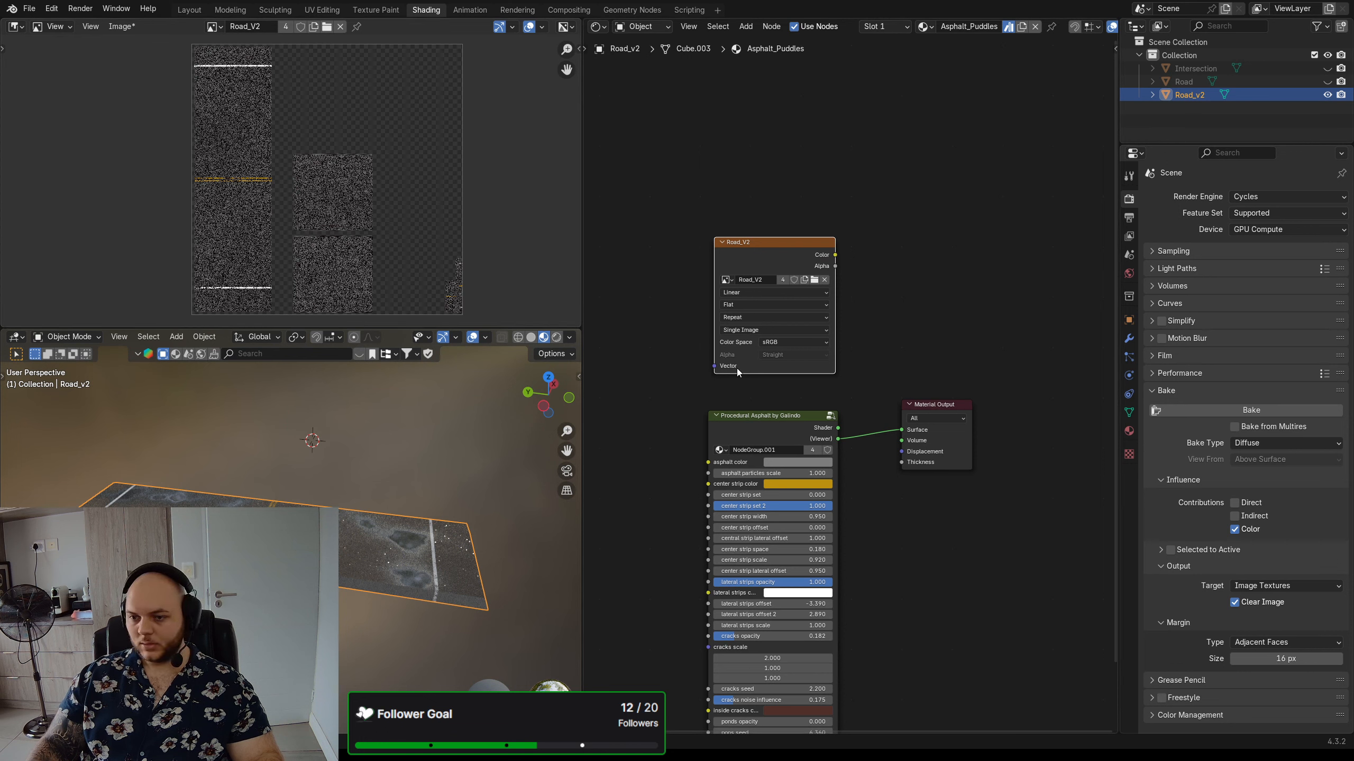
click(133, 27)
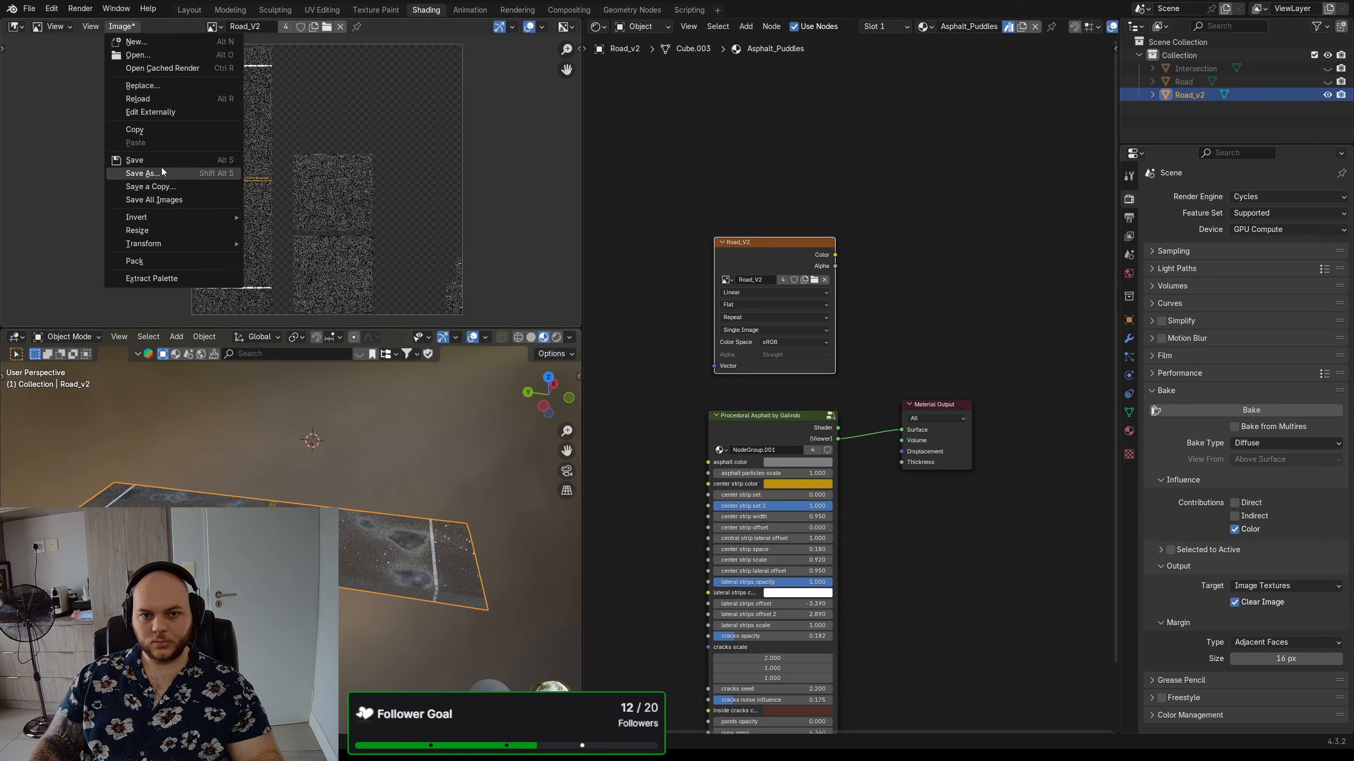
click(161, 167)
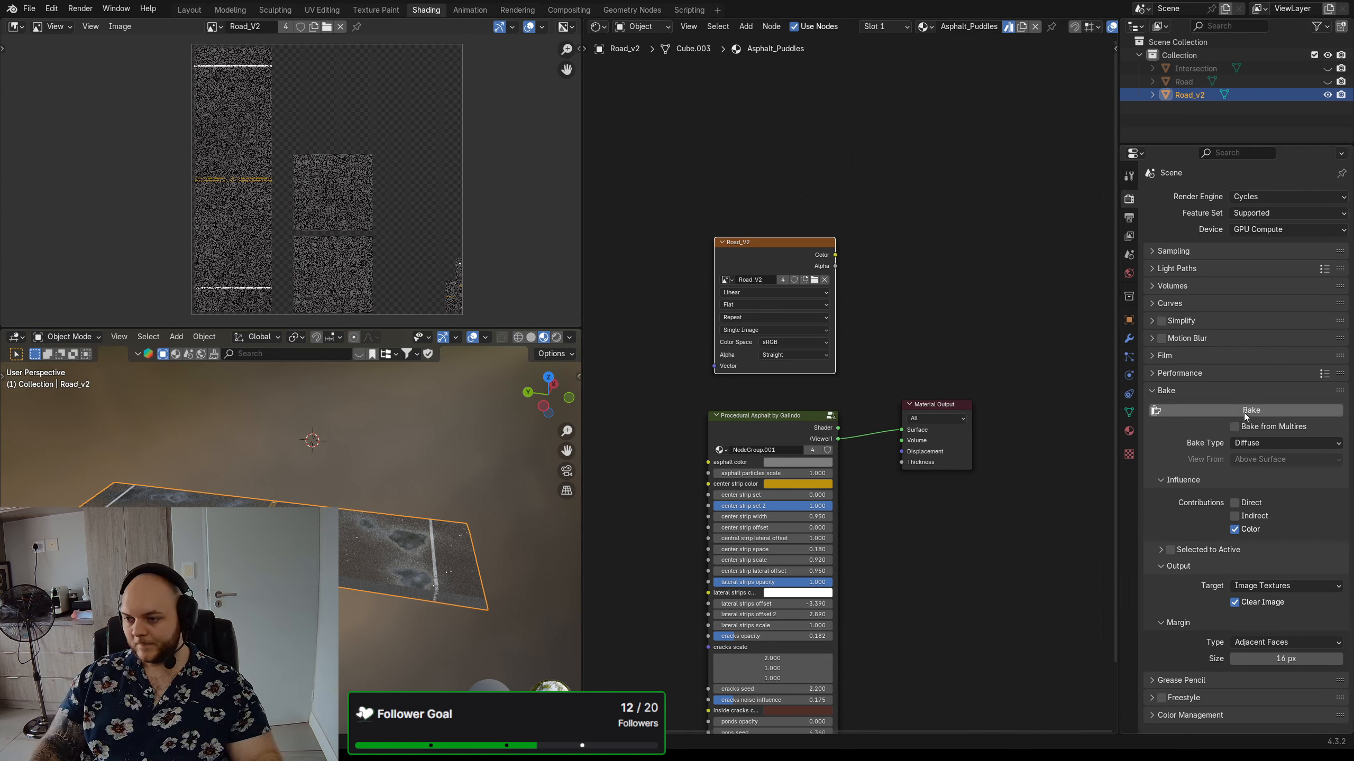
- Bake the Roughness pass into the Road_V2 image with its color space set to Non-Color, and save it as a separate image
click(1271, 444)
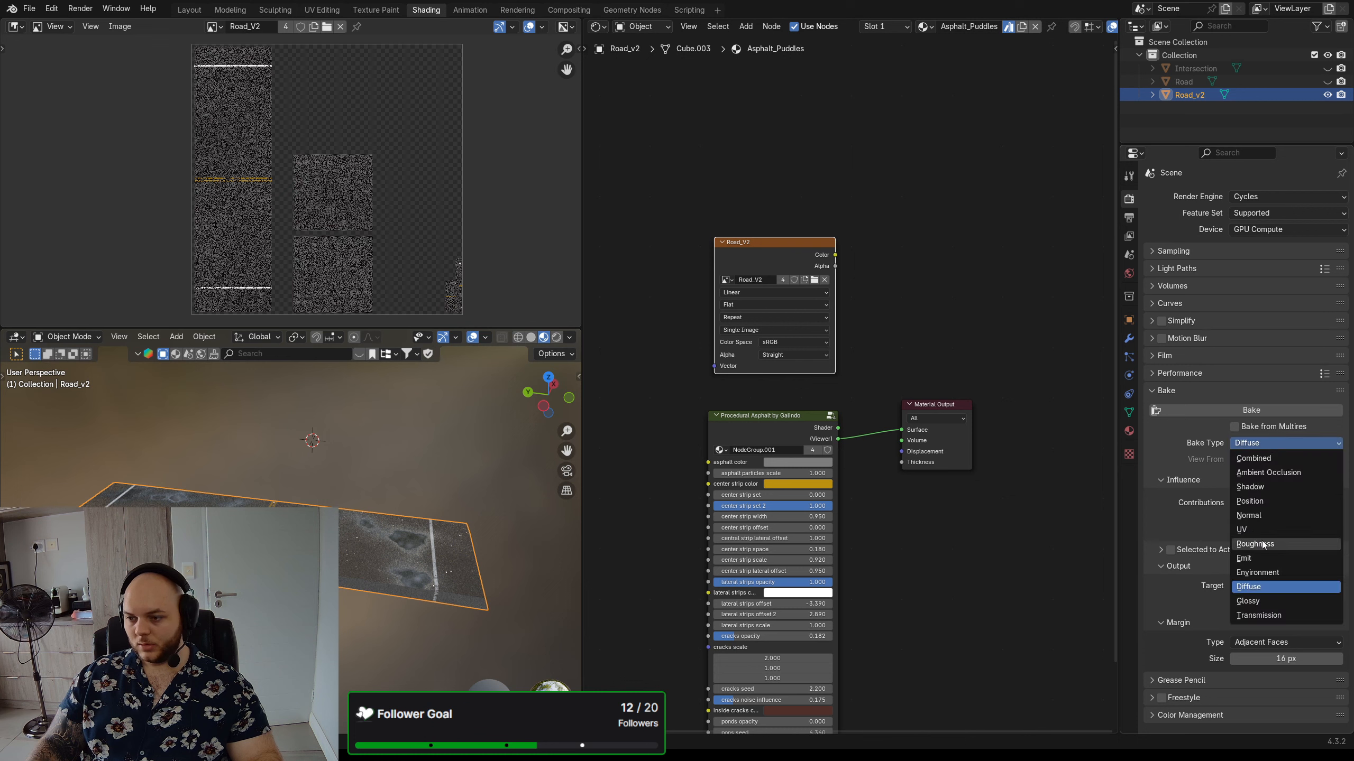
click(1279, 545)
click(787, 342)
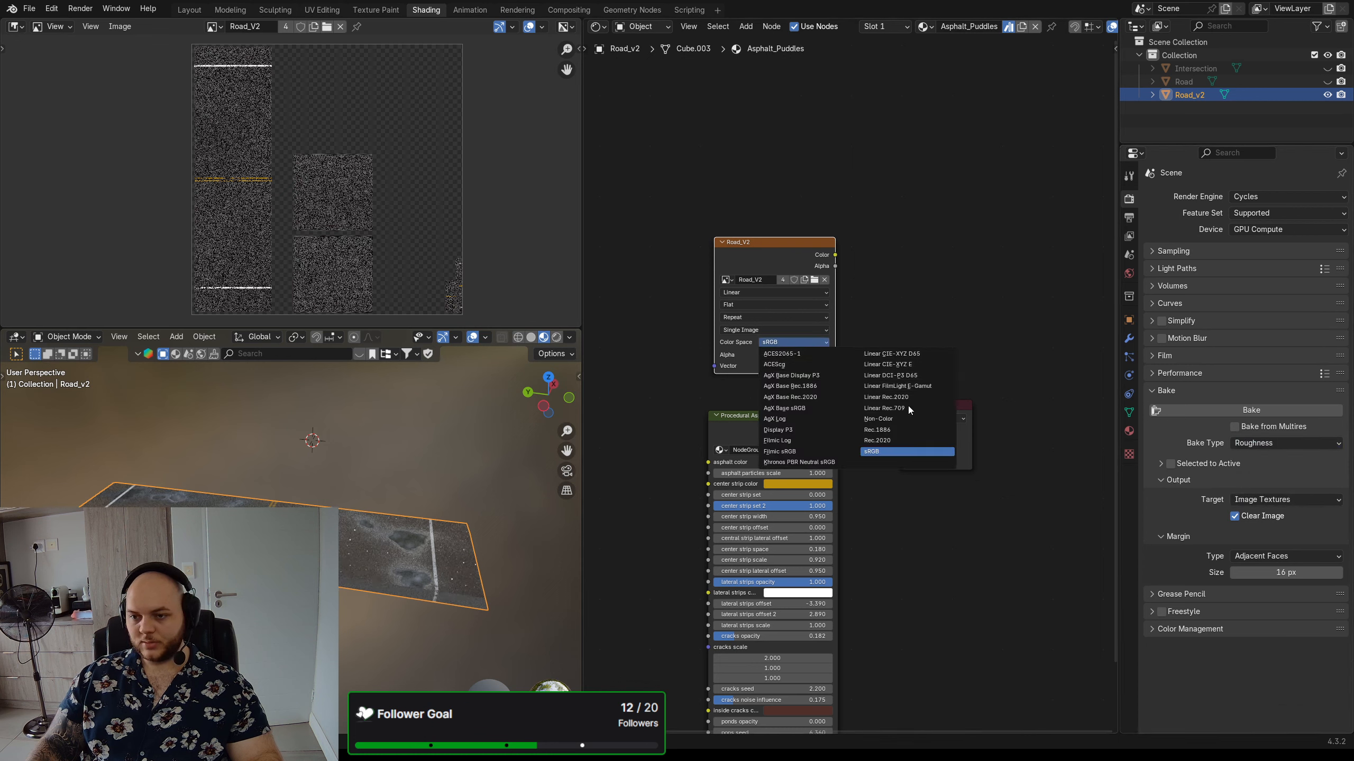
click(883, 420)
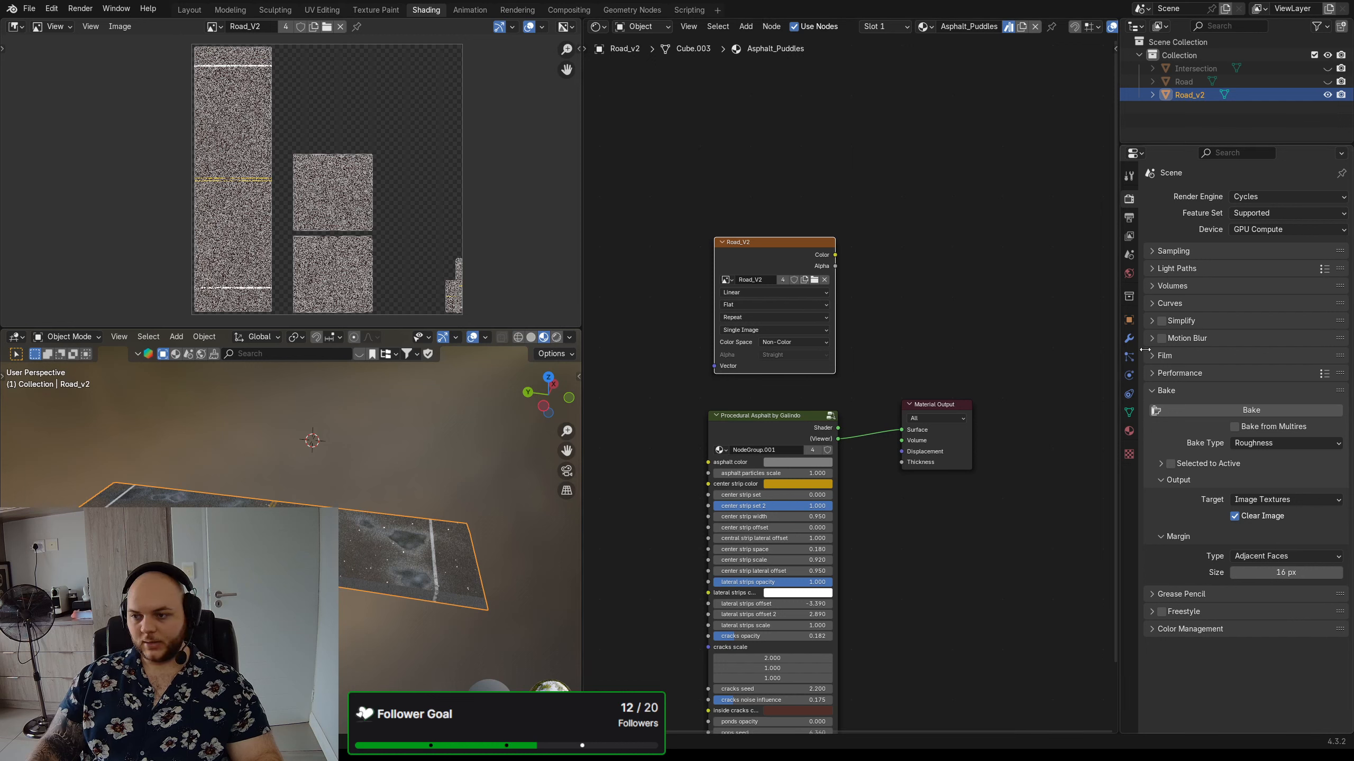
click(1258, 411)
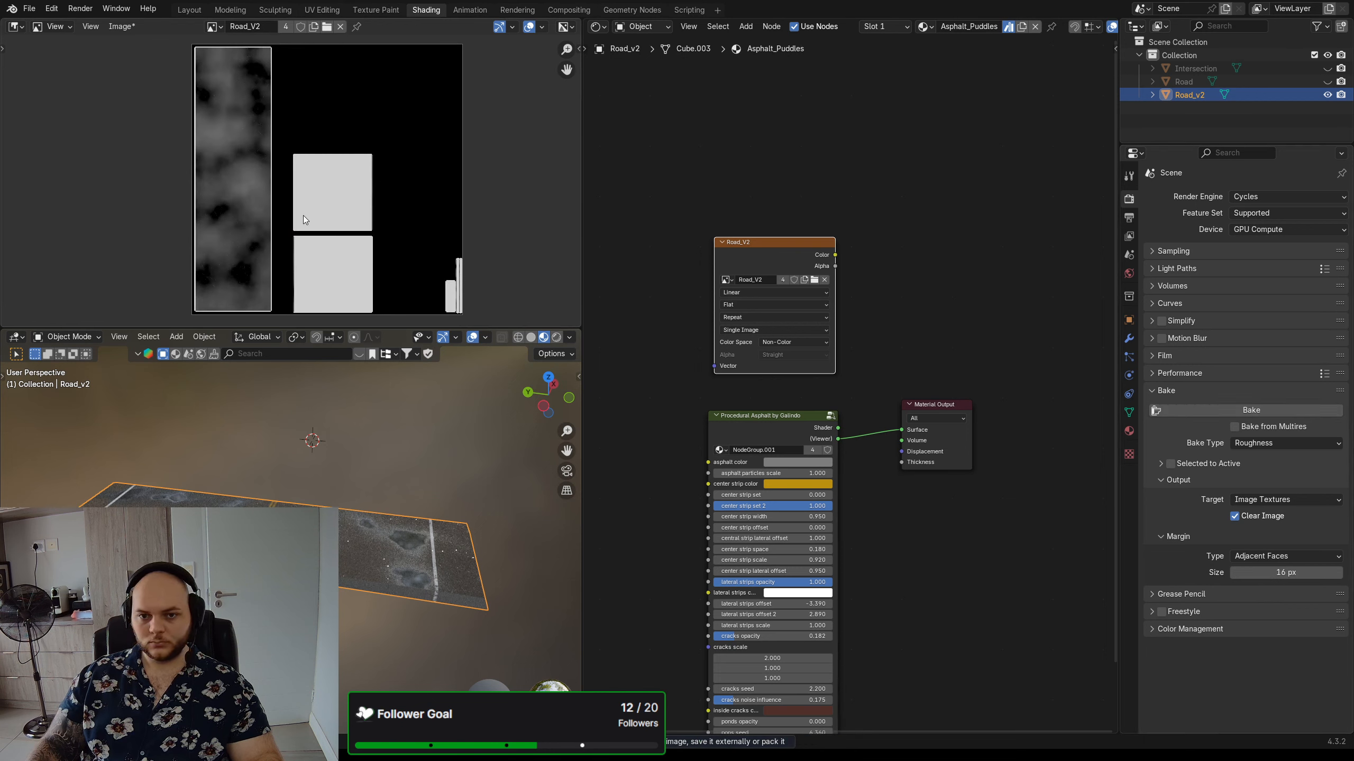
click(122, 26)
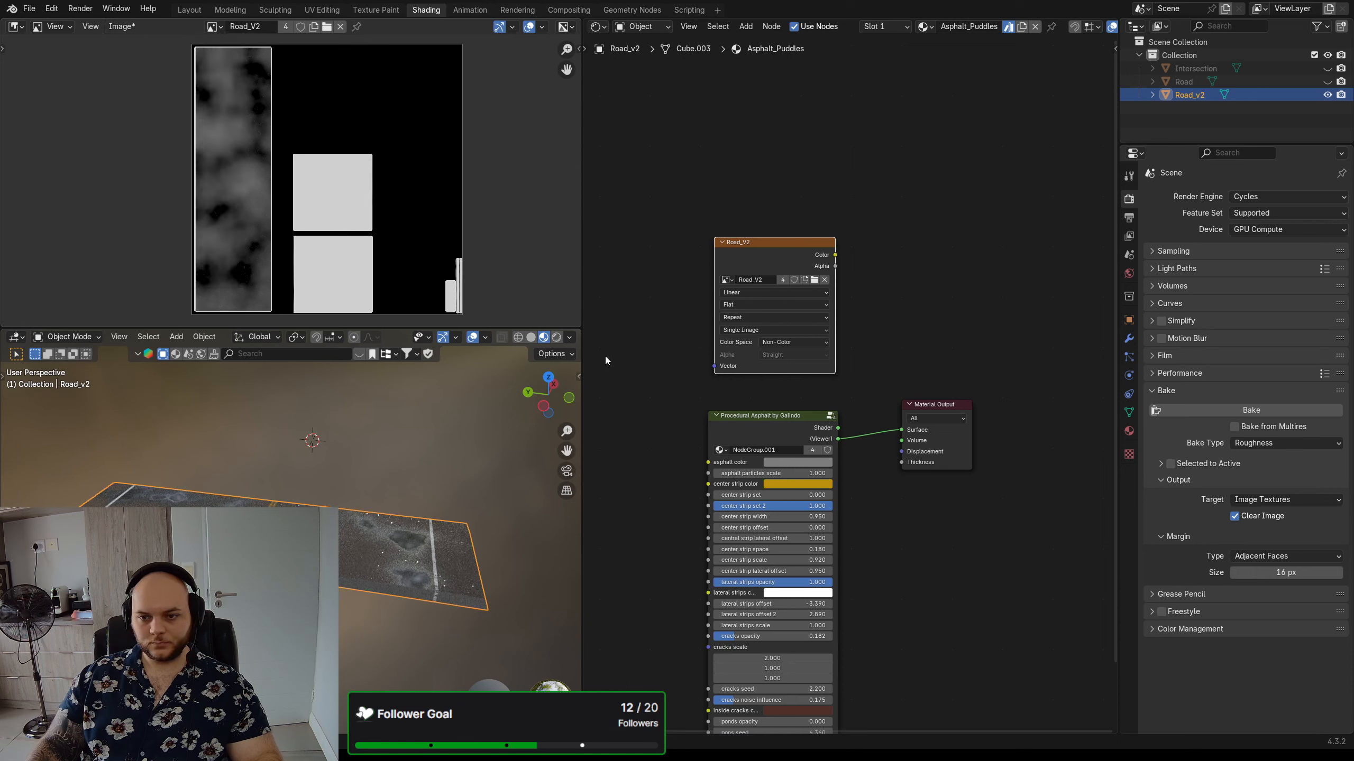
click(882, 547)
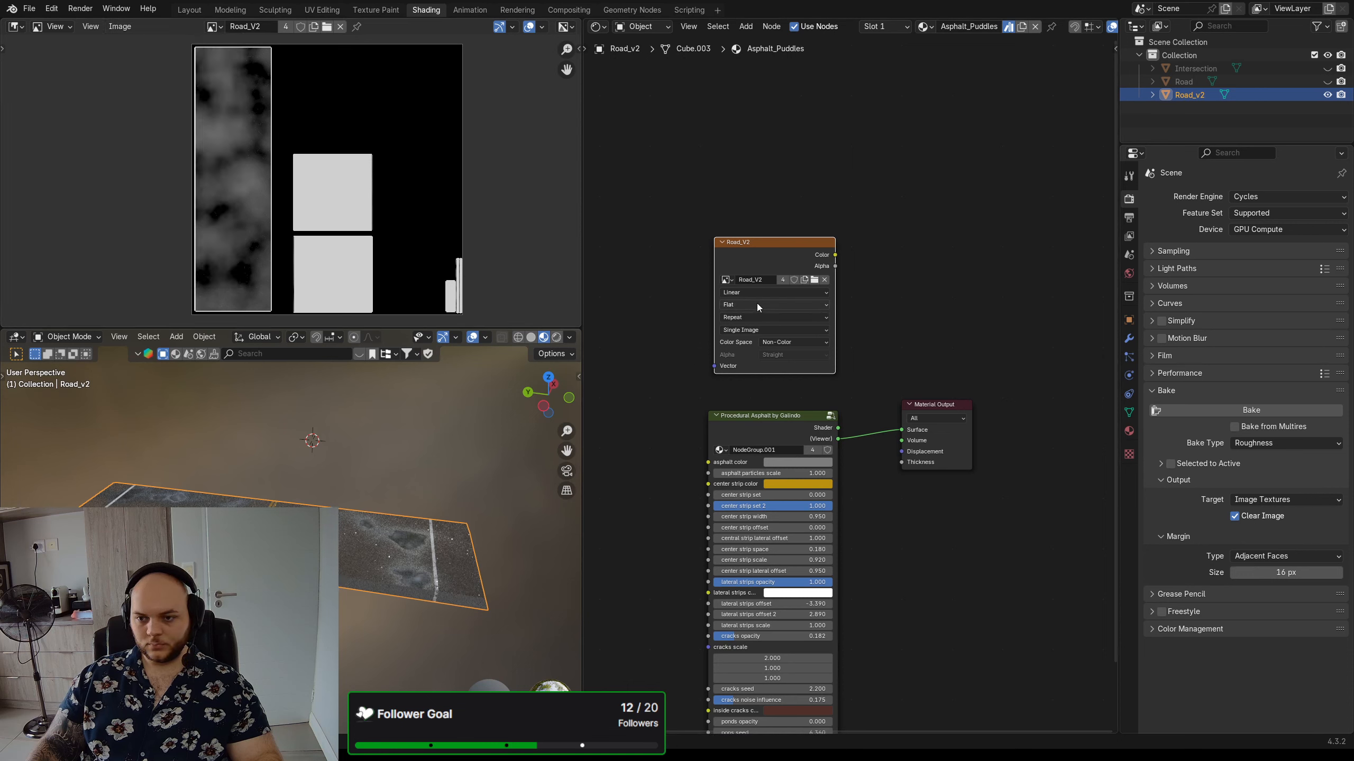
- Bake the tangent-space Normal pass into the Road_V2 image, and save both the image and the project file
click(1253, 443)
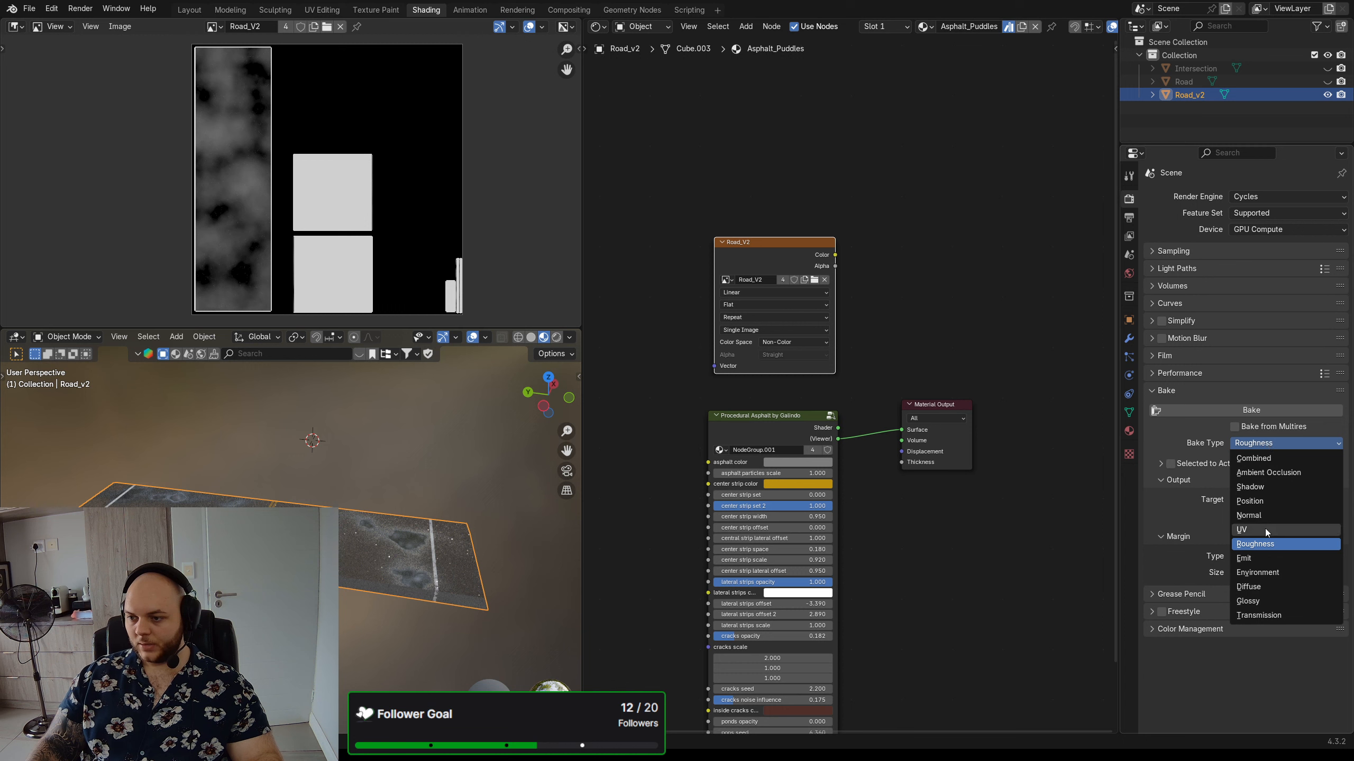
click(1255, 515)
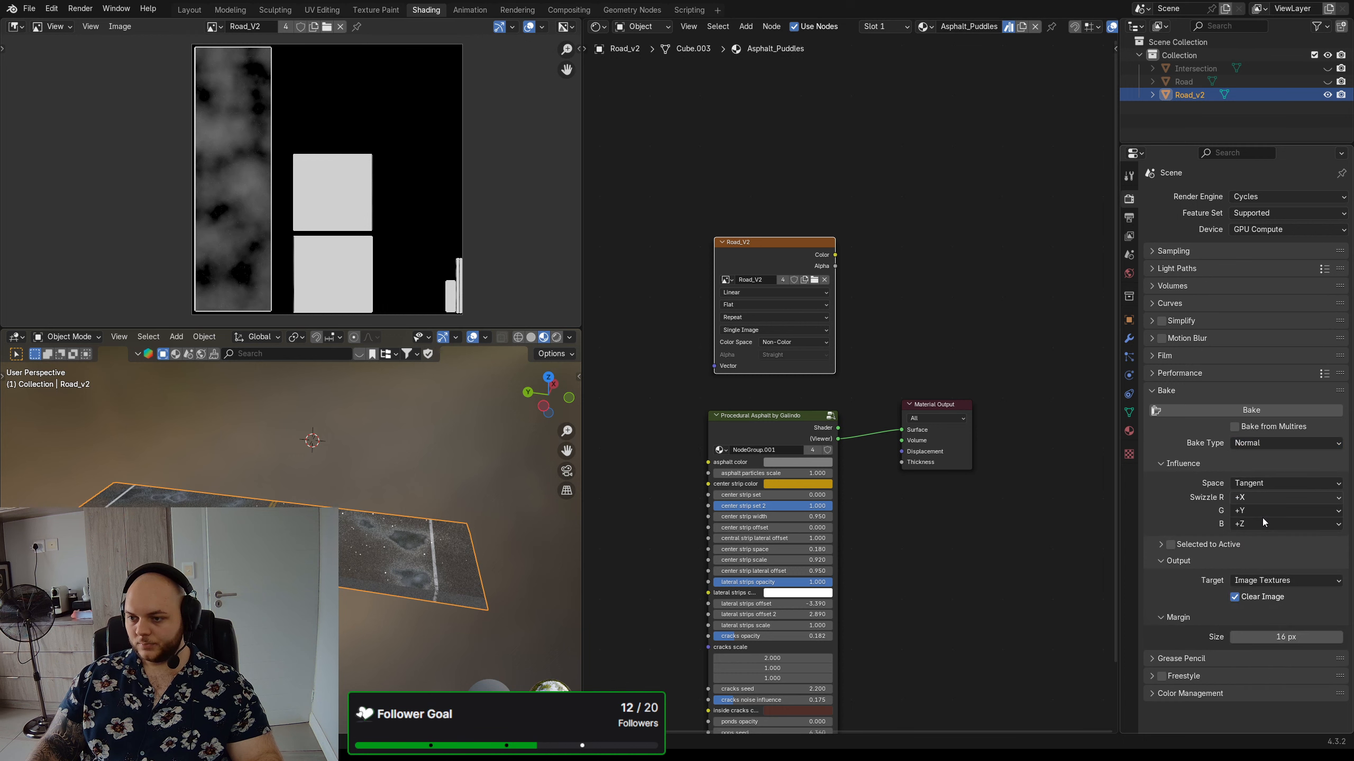
click(1251, 410)
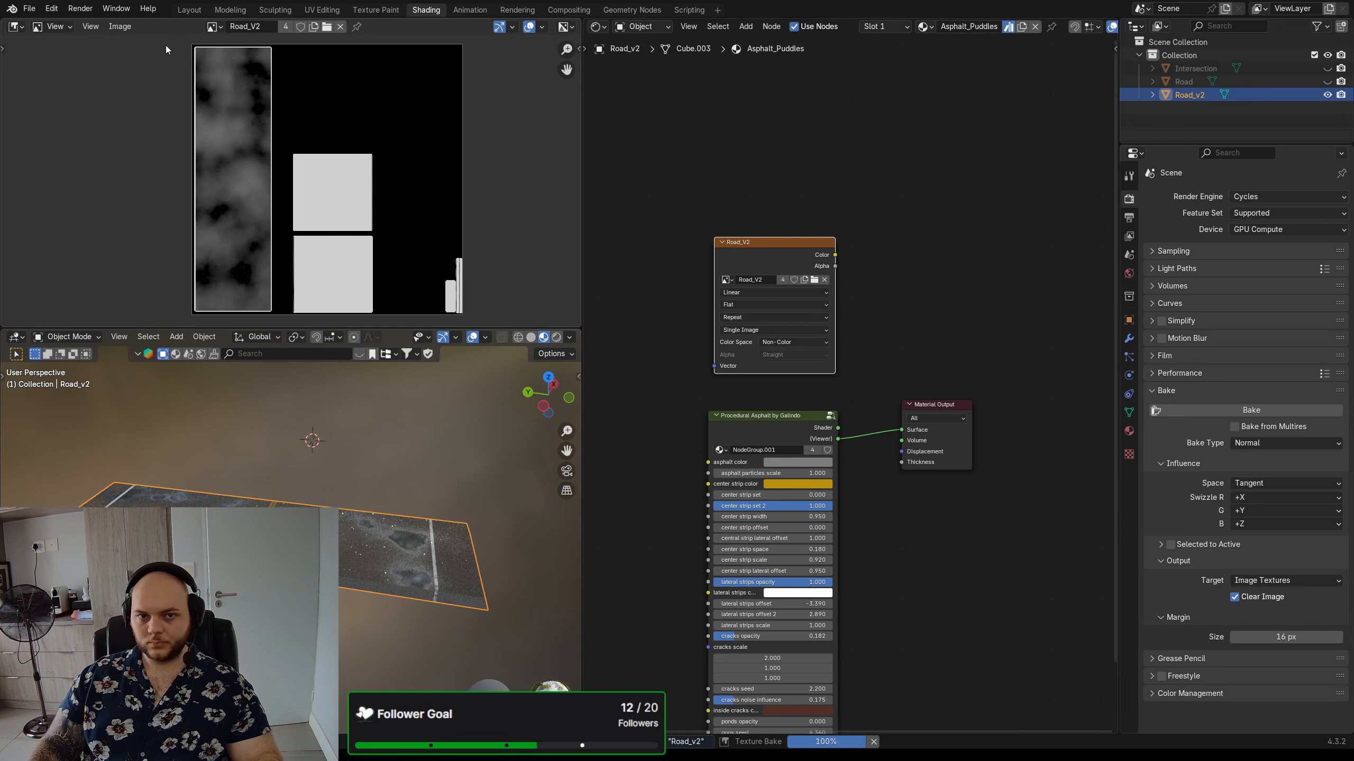
click(125, 30)
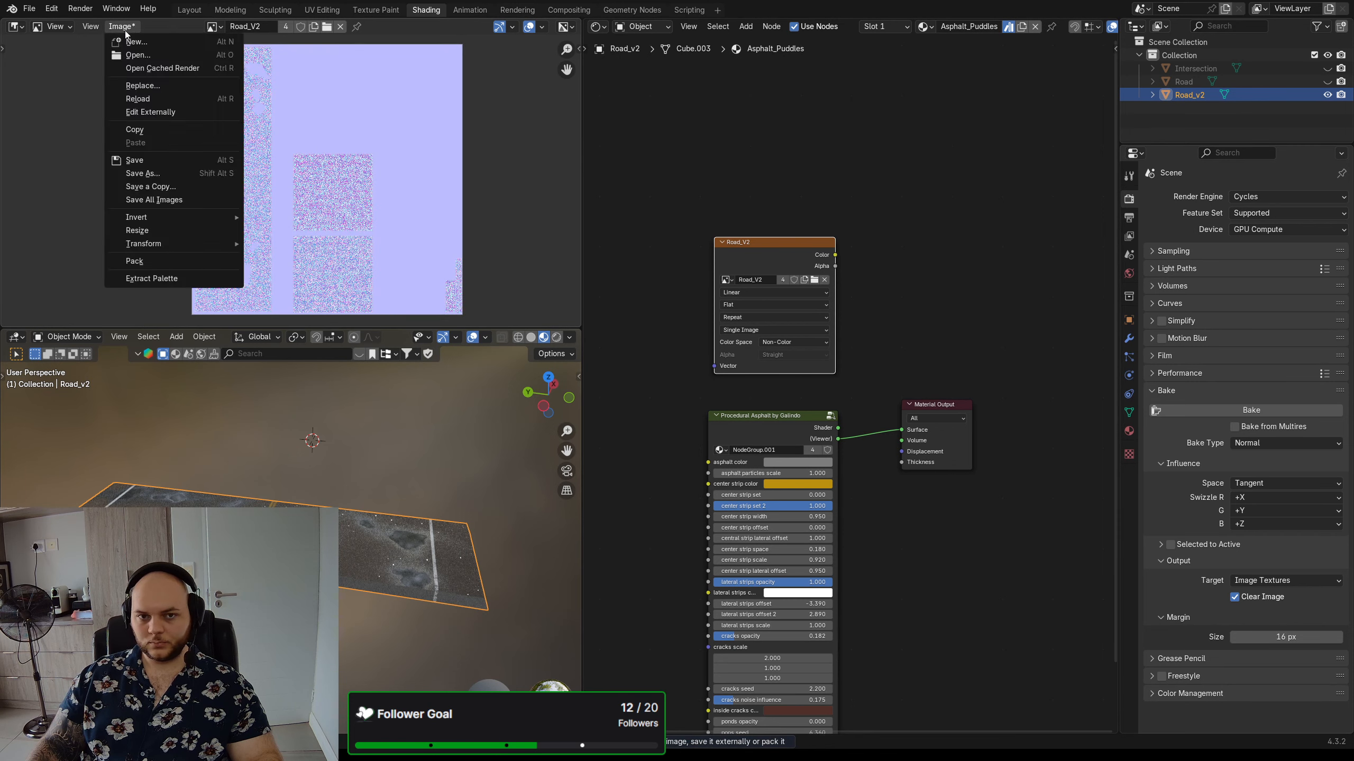
click(143, 173)
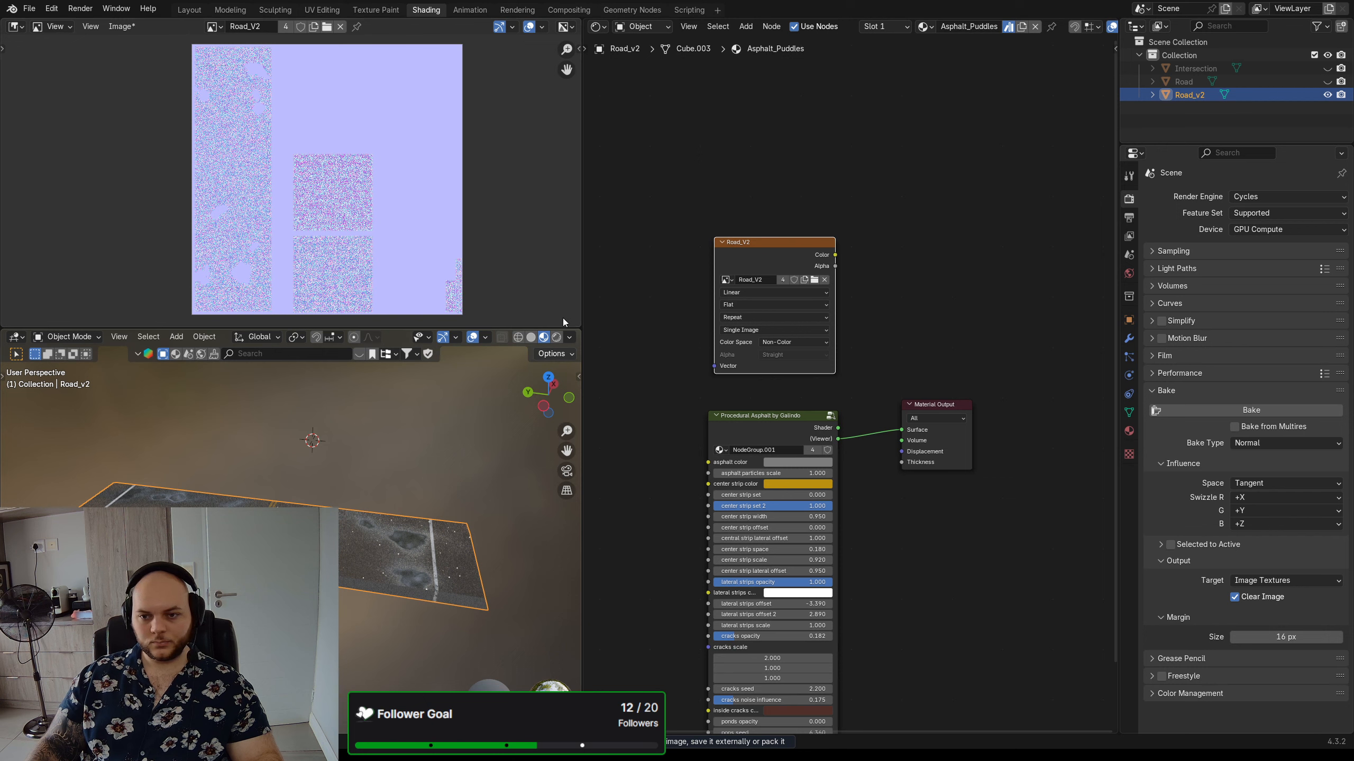
click(903, 544)
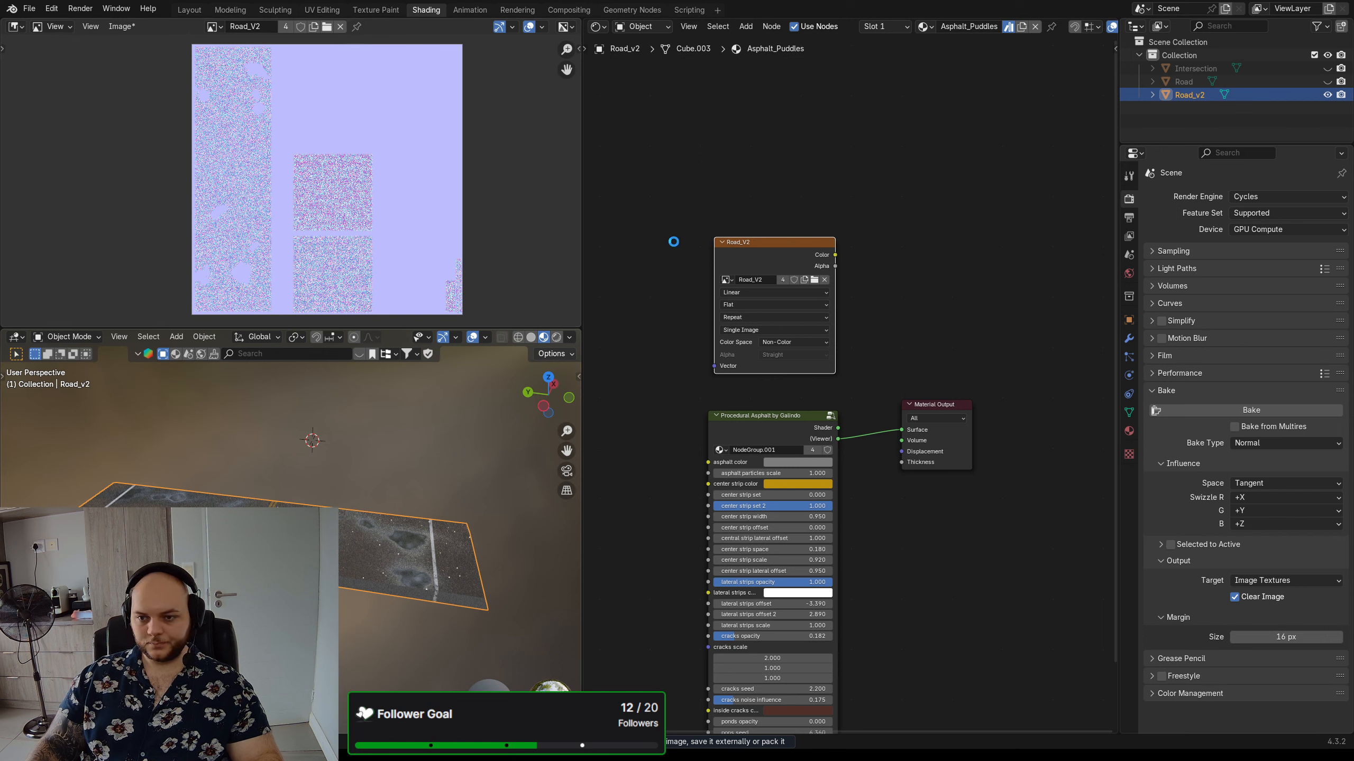
middle_drag(679, 208, 694, 223)
key(ctrl+s)
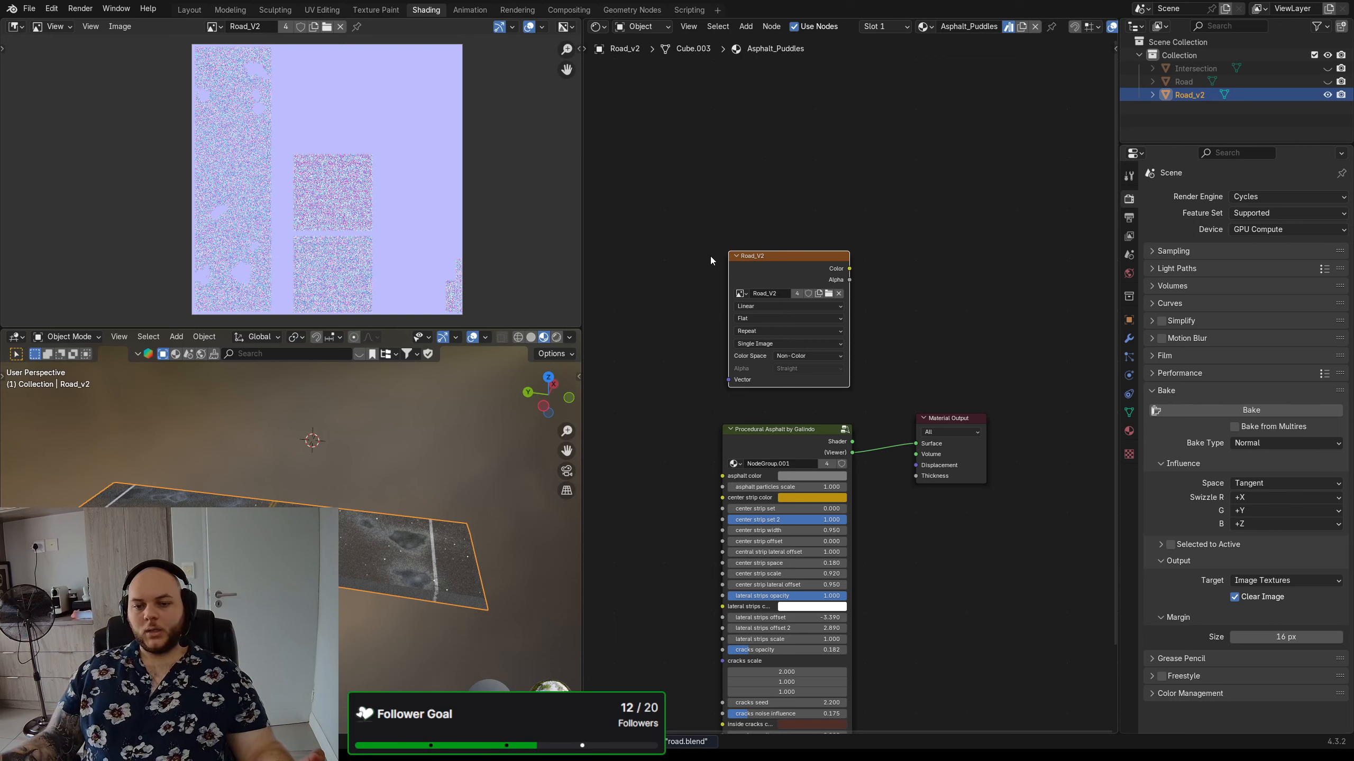
- Remove the Asphalt_No_Puddles and Asphalt_Puddles slots so only Baked Road_V2 remains on Road_v2, and save the project file
click(1129, 431)
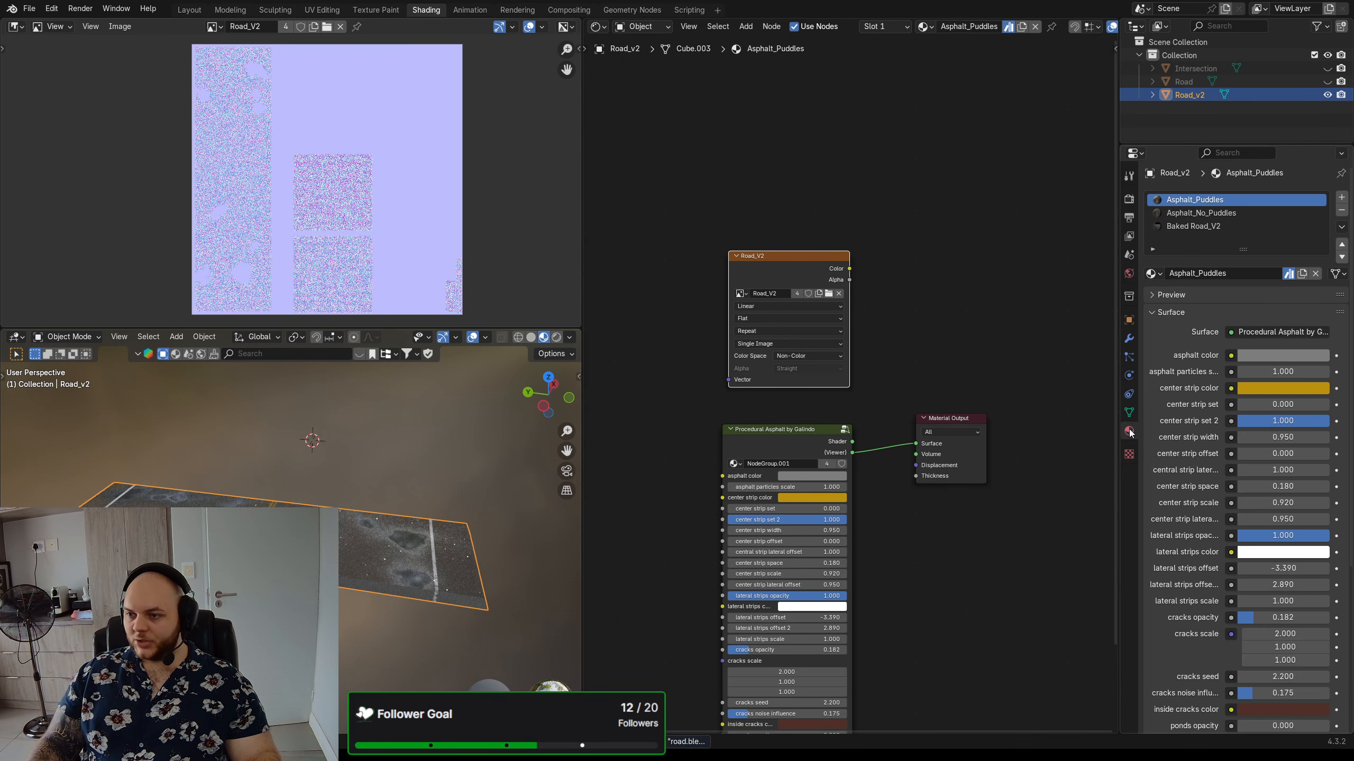
click(1214, 214)
click(1341, 213)
click(1342, 213)
middle_drag(383, 453, 320, 512)
scroll(329, 492, up, 4)
scroll(329, 492, up, 2)
key(ctrl+s)
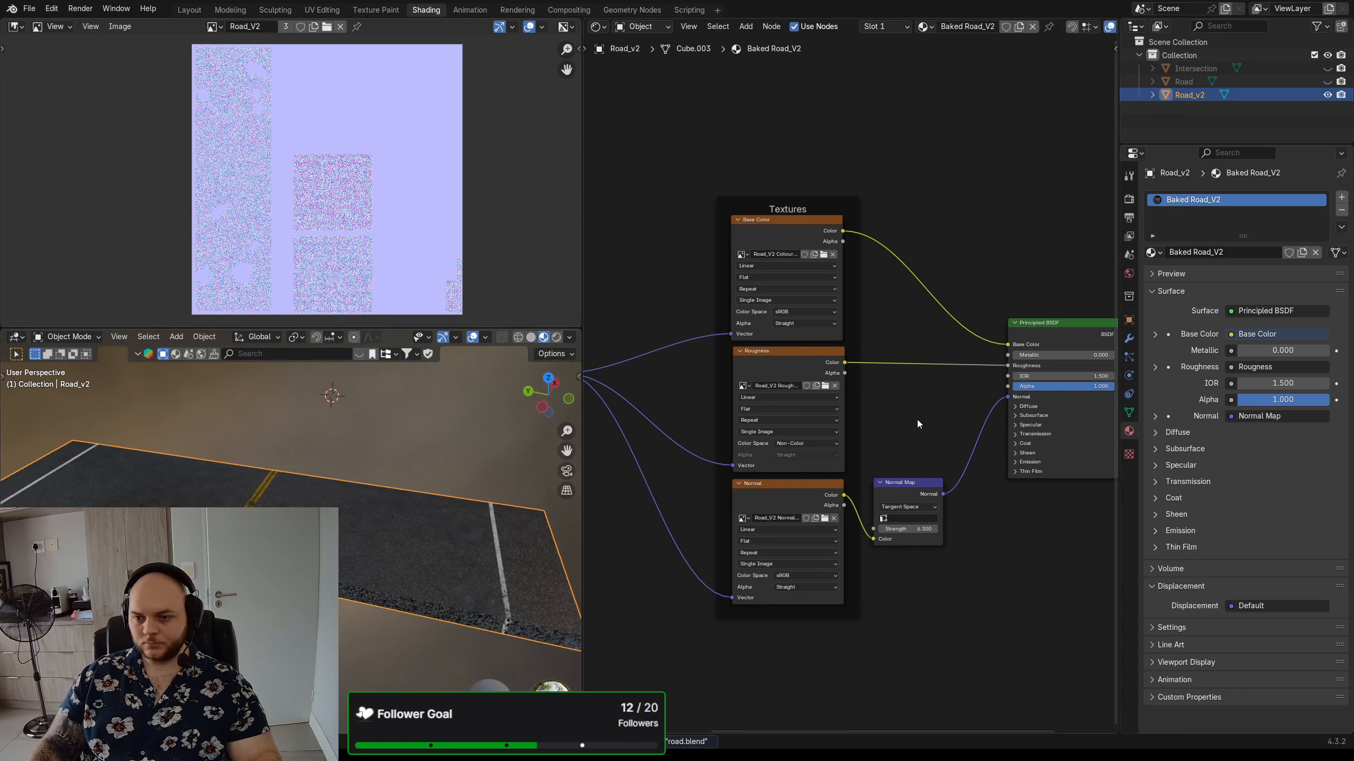
- Set the Normal texture's color space to Non-Color in Baked Road_V2 and inspect the road's surface and end
middle_drag(884, 425, 890, 425)
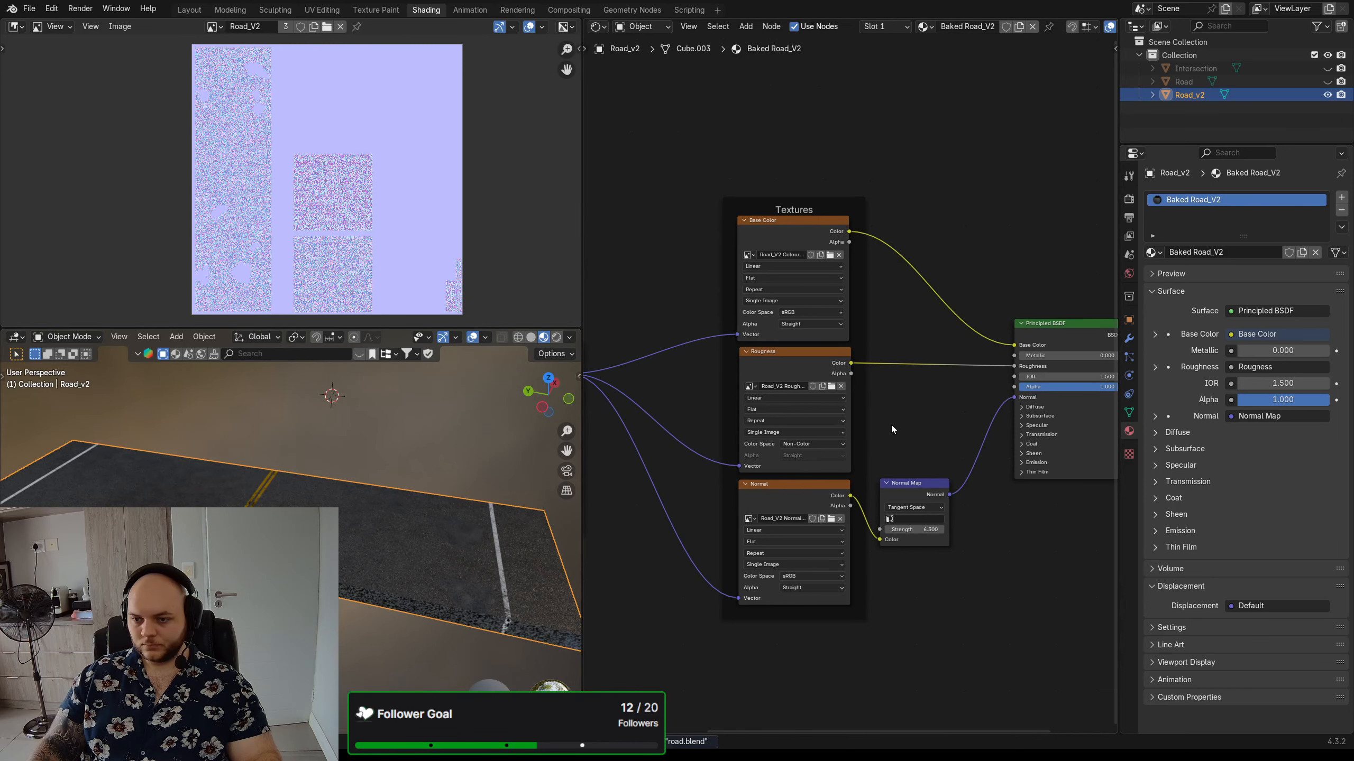
click(797, 577)
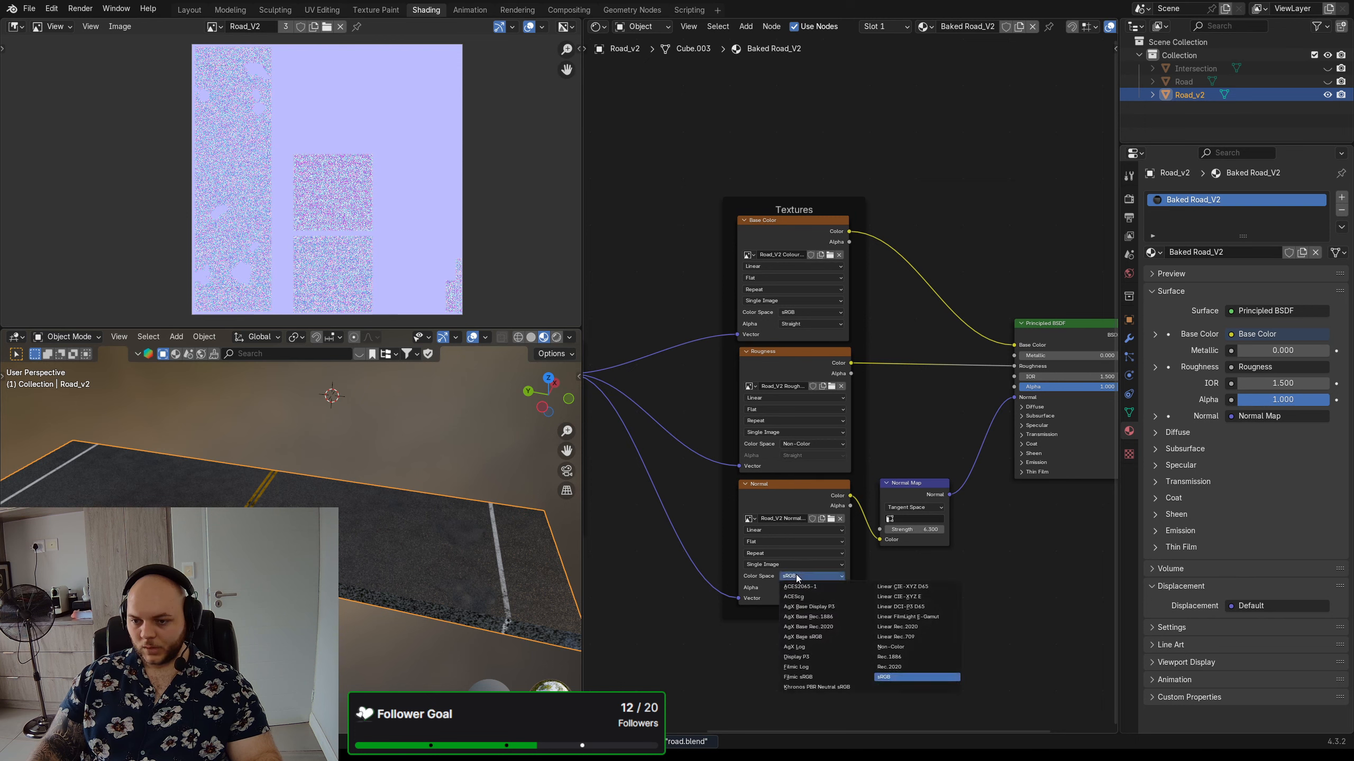
click(903, 647)
middle_drag(489, 560, 298, 538)
scroll(350, 553, up, 4)
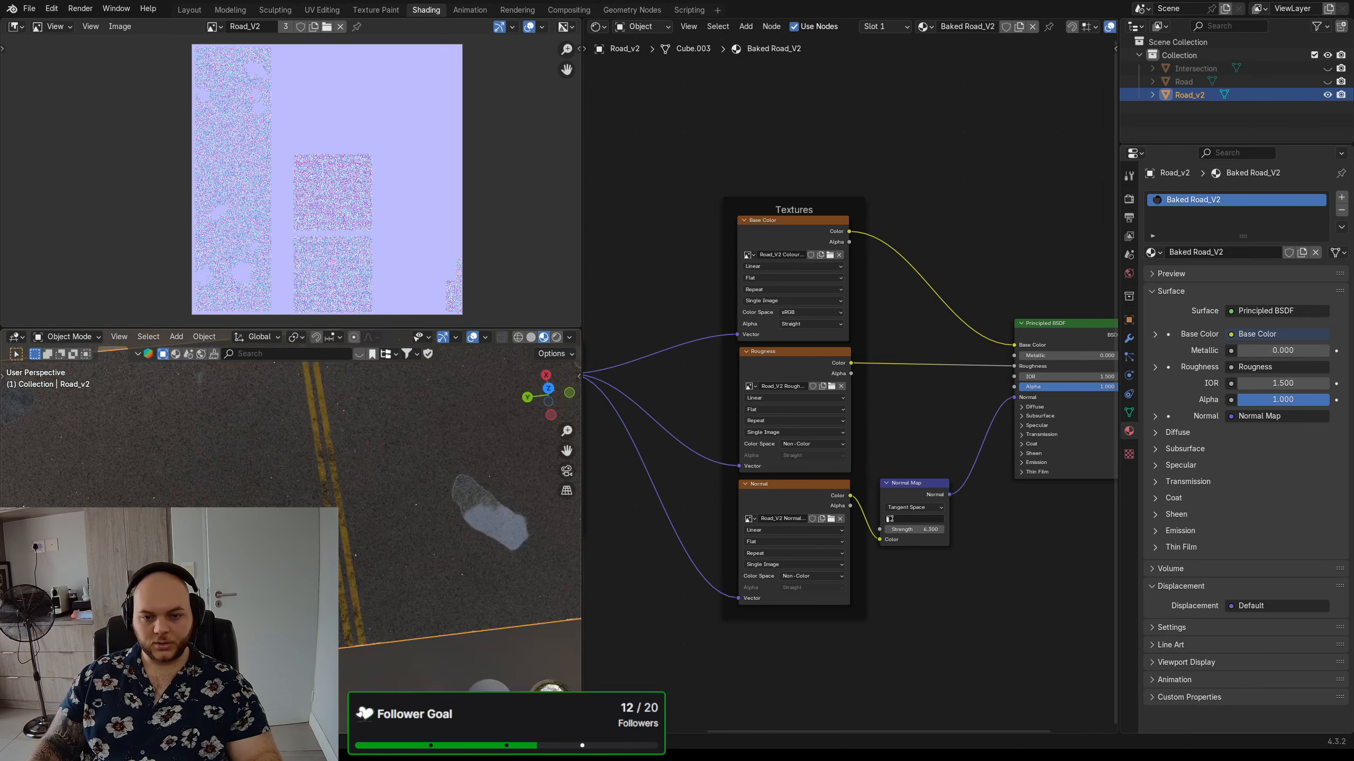
scroll(291, 533, up, 4)
scroll(291, 533, down, 7)
shift+drag(16, 523, 51, 518)
shift+middle_drag(50, 518, 437, 405)
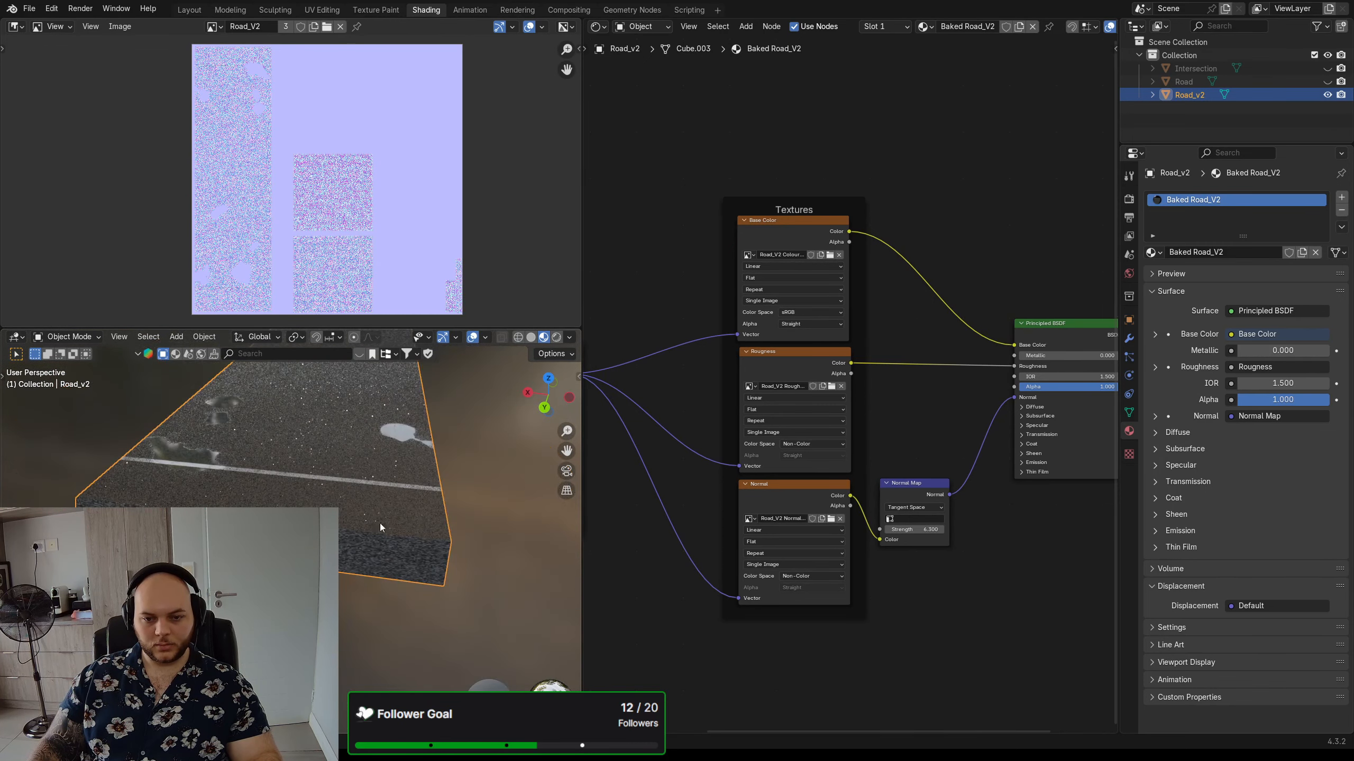
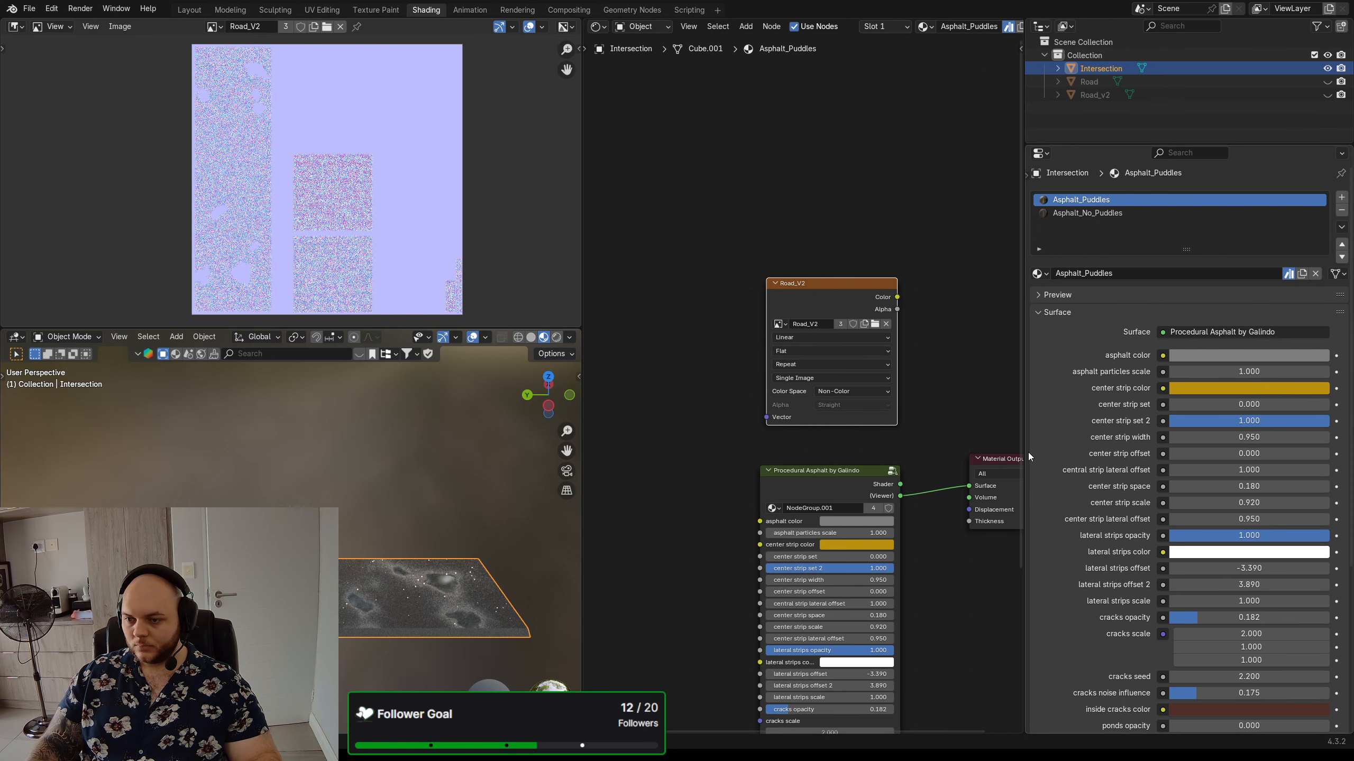
drag(1026, 451, 1033, 452)
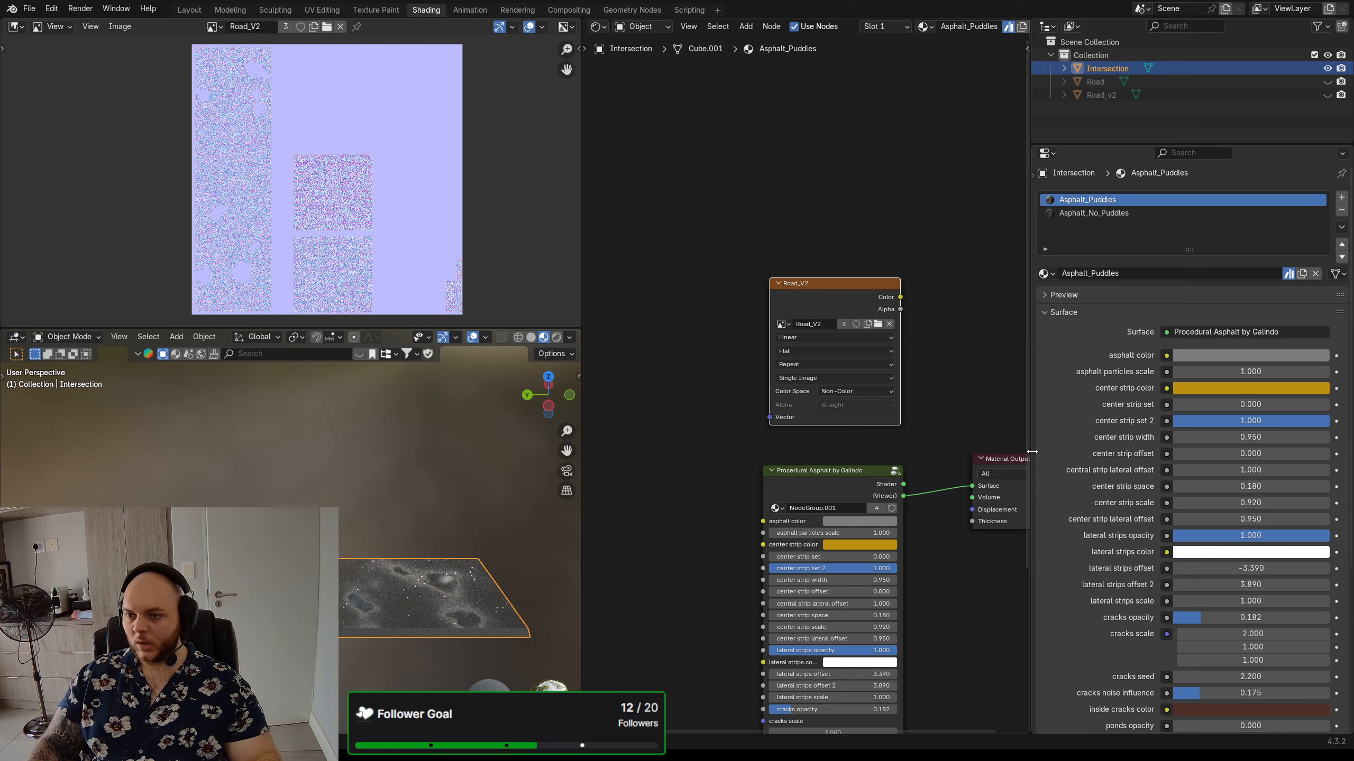
mouse_move(1033, 23)
mouse_down()
mouse_move(1068, 26)
mouse_move(1044, 28)
mouse_up()
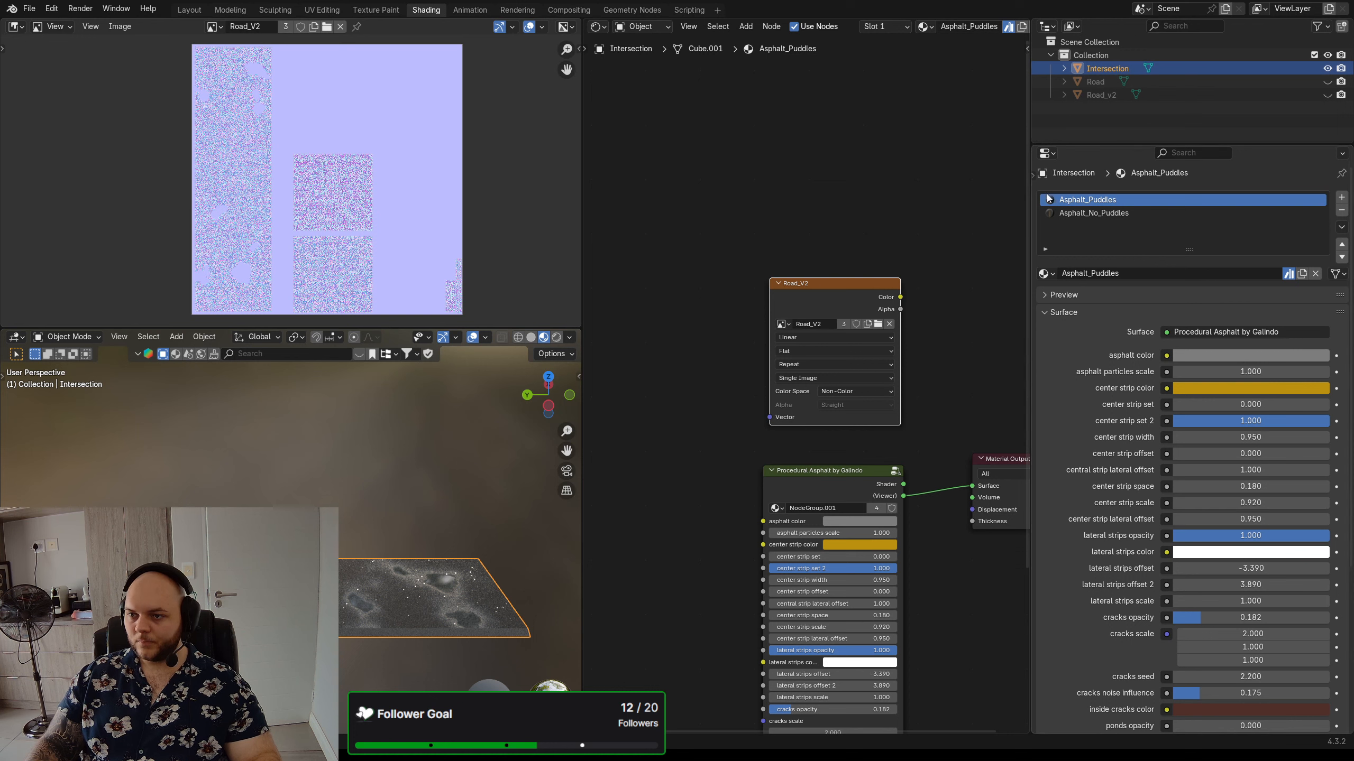
drag(1033, 149, 1081, 256)
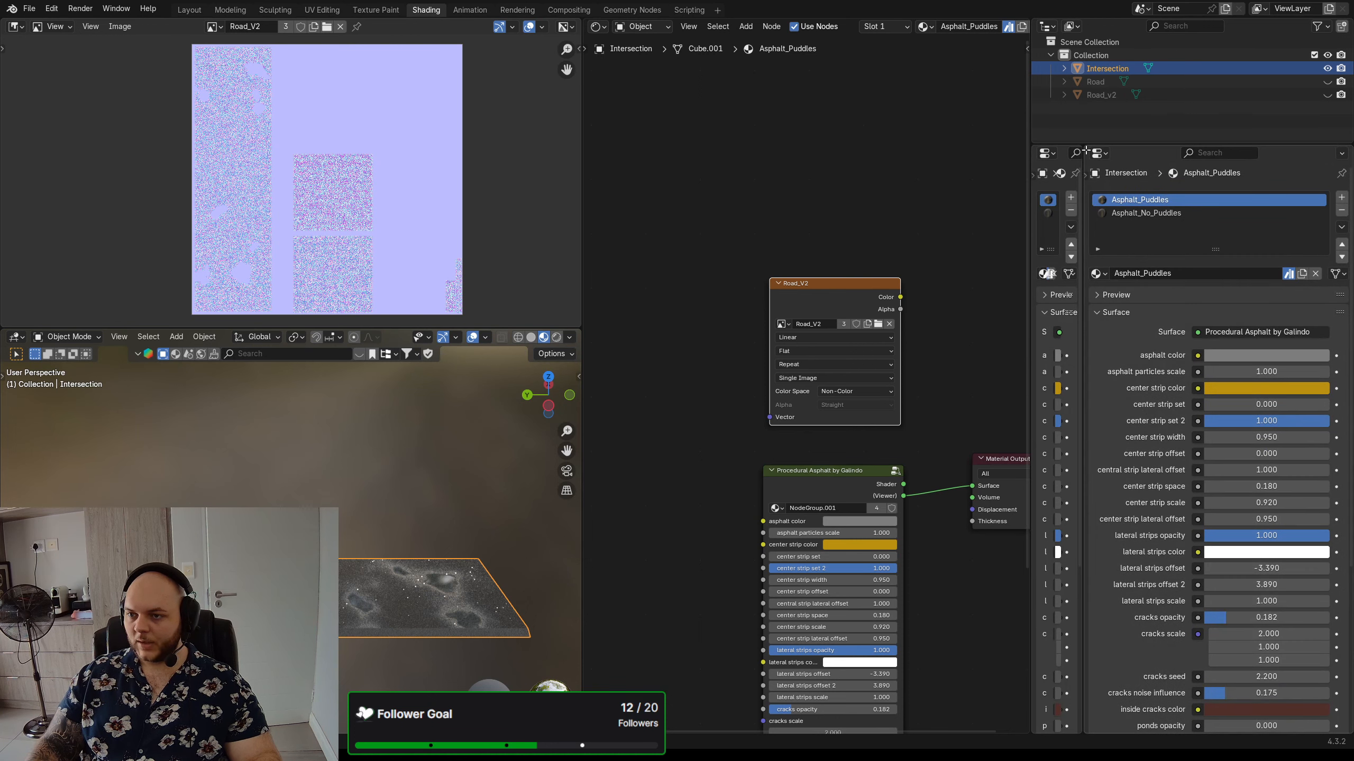
drag(1084, 151, 1034, 160)
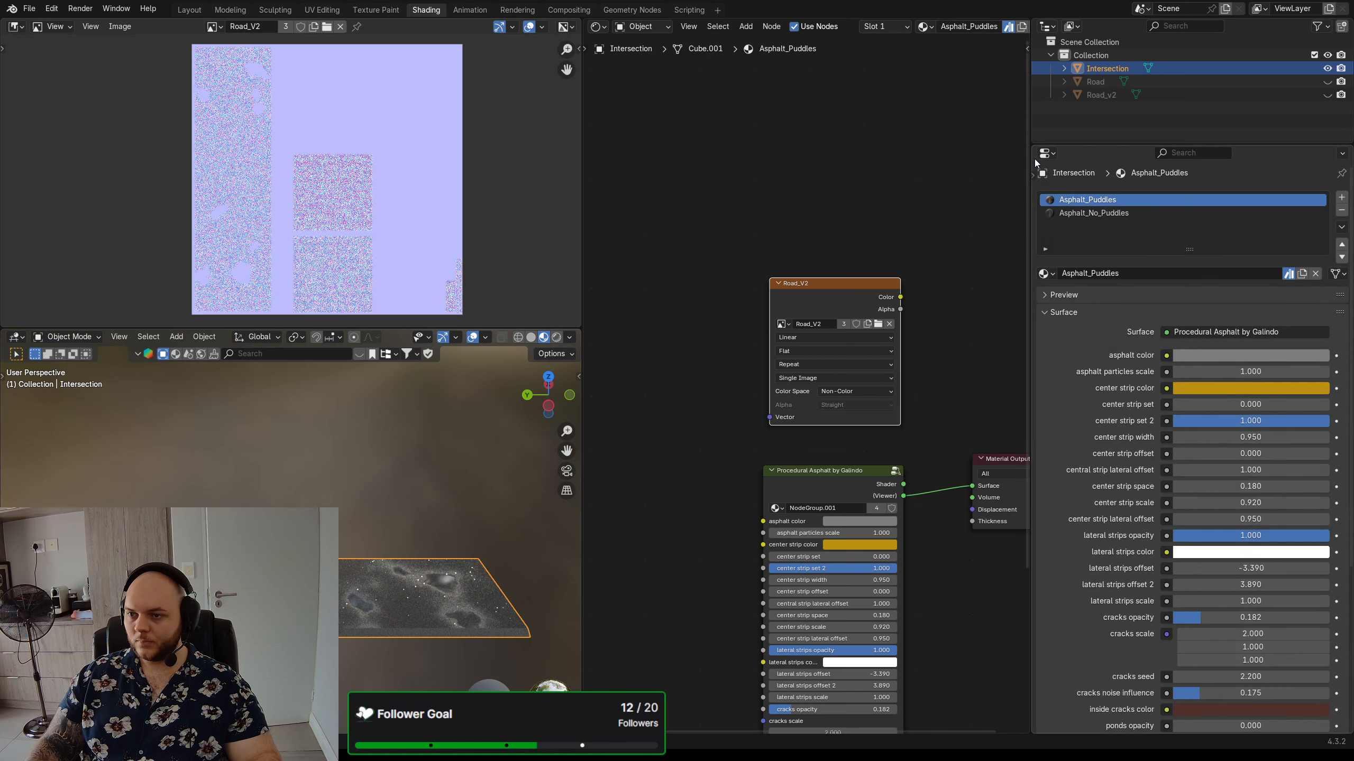
click(1045, 153)
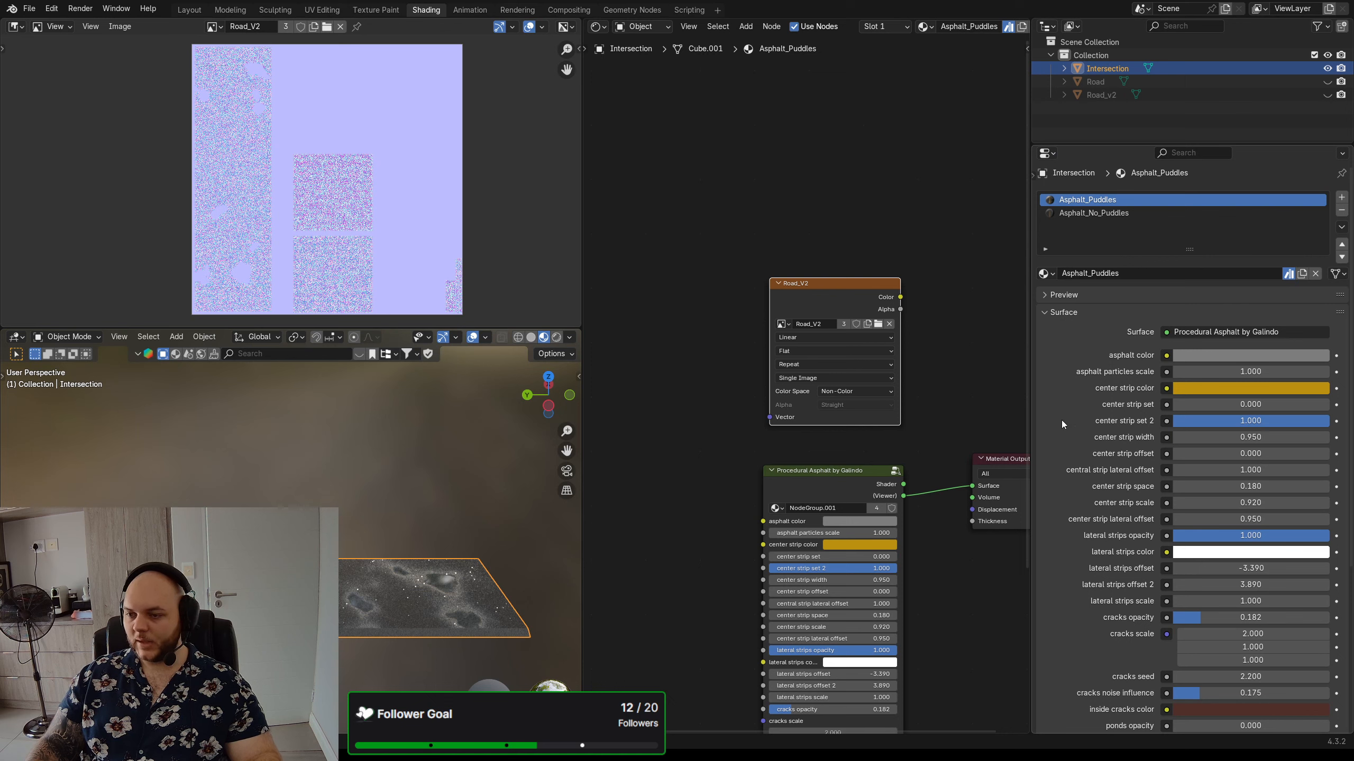
scroll(1062, 421, down, 5)
scroll(1076, 363, up, 5)
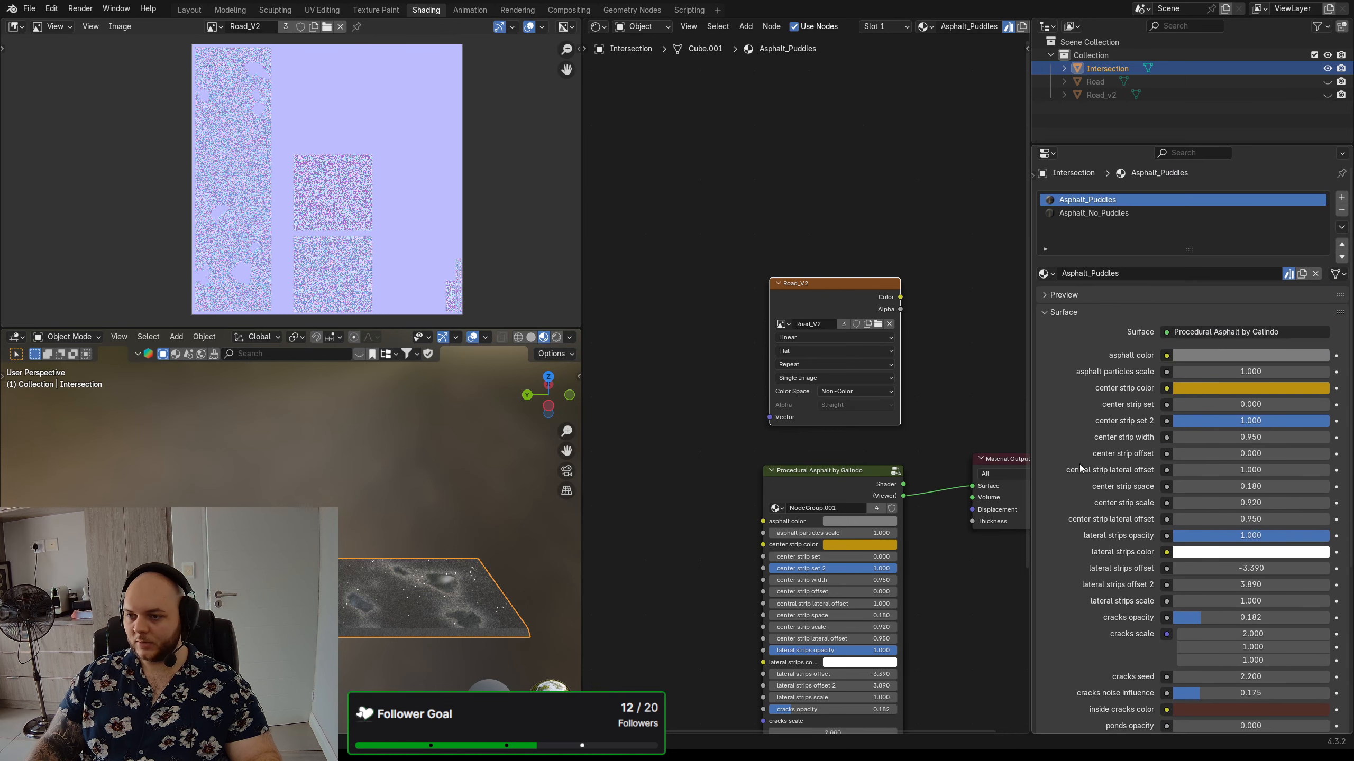
click(1046, 314)
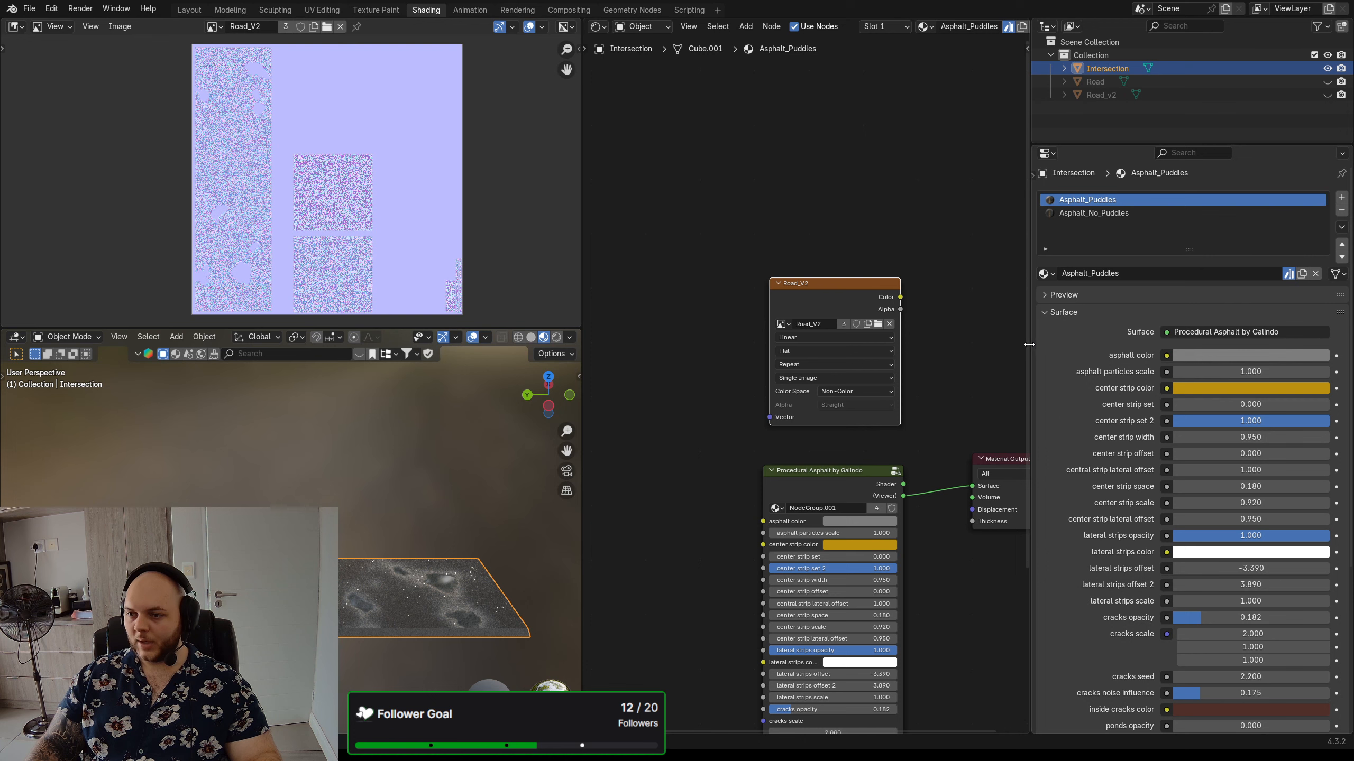
drag(1031, 369, 1028, 369)
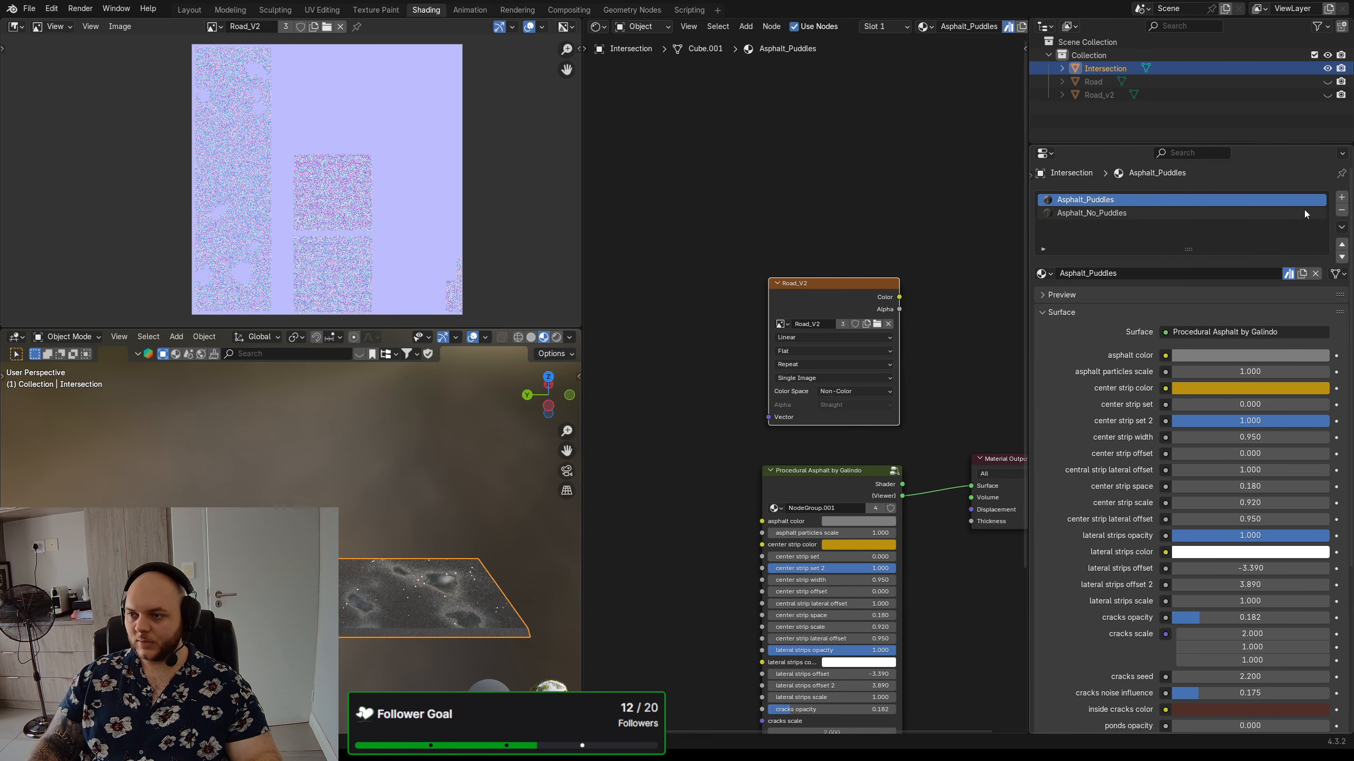
right_click(1072, 153)
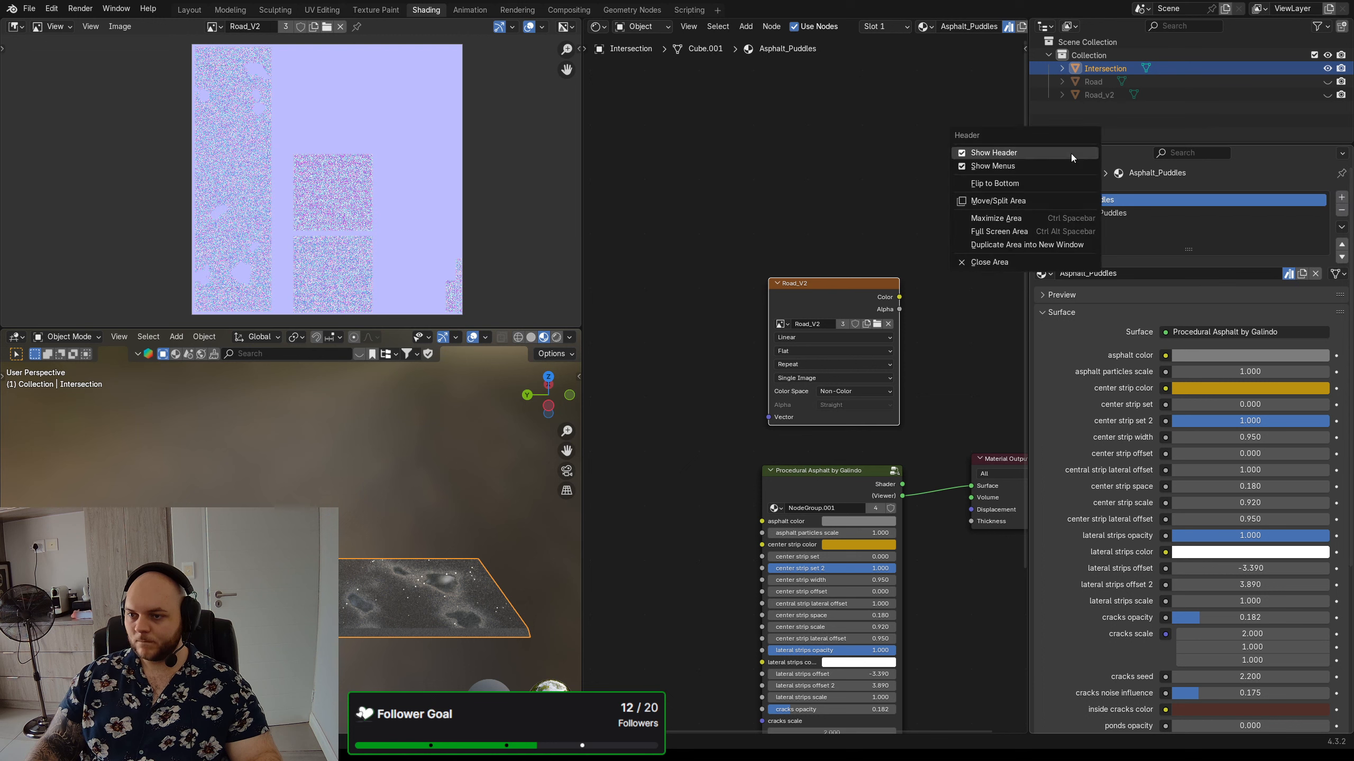
click(1040, 166)
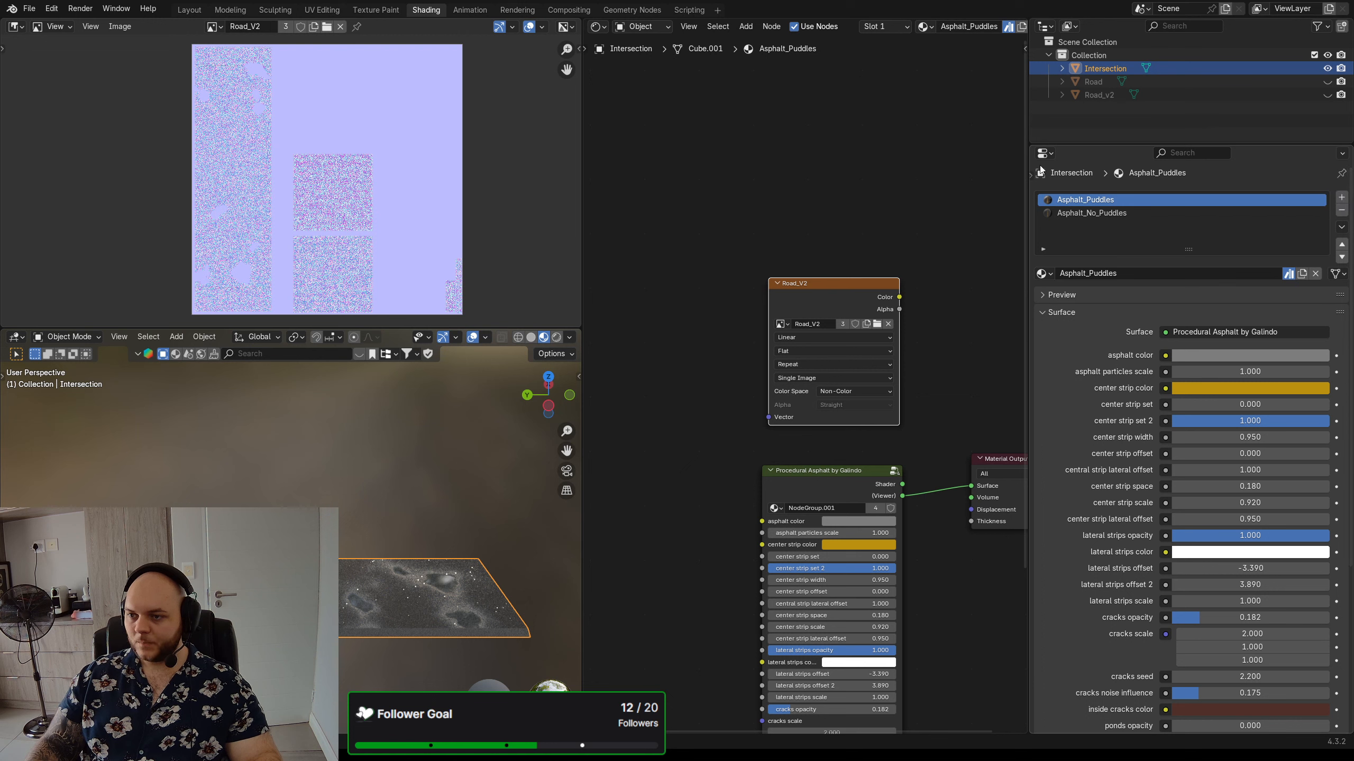
right_click(1113, 153)
click(1058, 154)
right_click(1089, 157)
drag(1030, 364, 1064, 363)
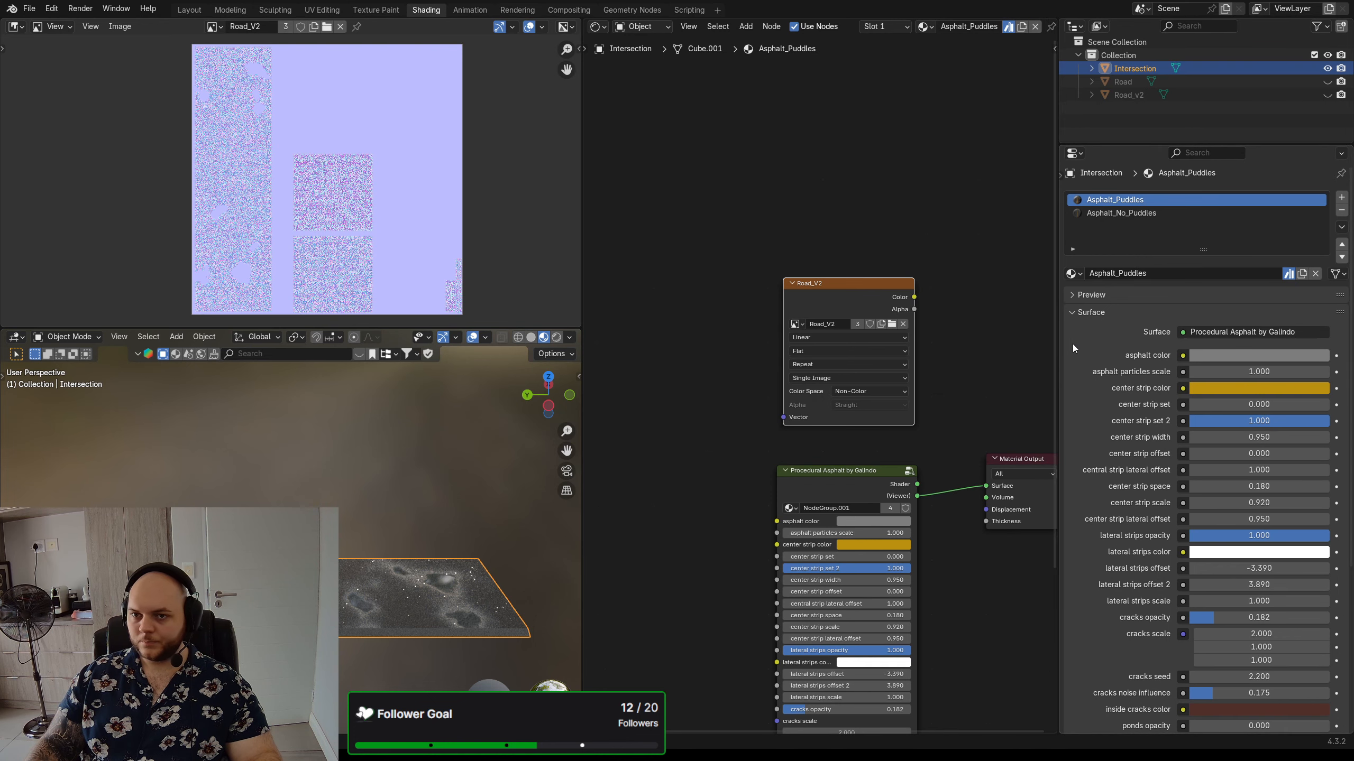
- Save the project file and restore the hidden navigation tabs of the Properties editor in the Shading workspace
key(ctrl+s)
click(190, 10)
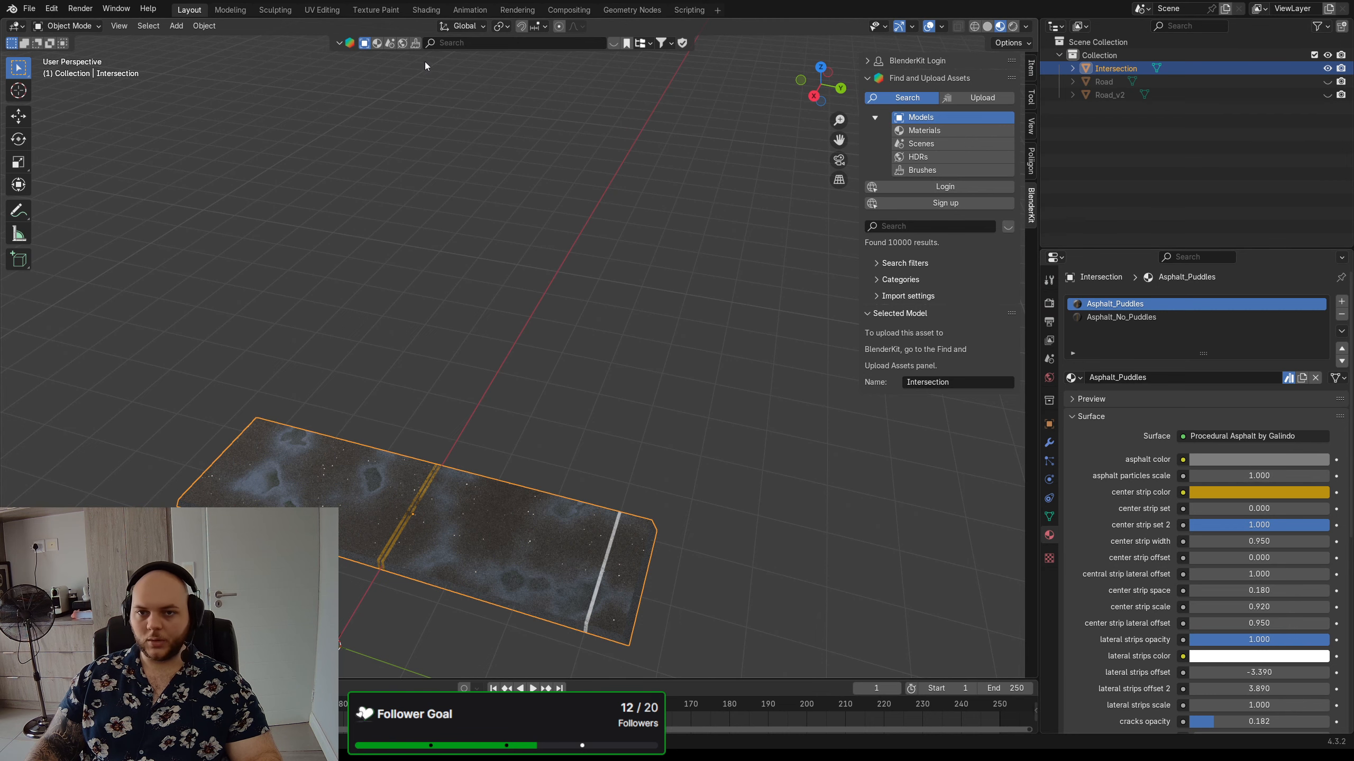
click(425, 9)
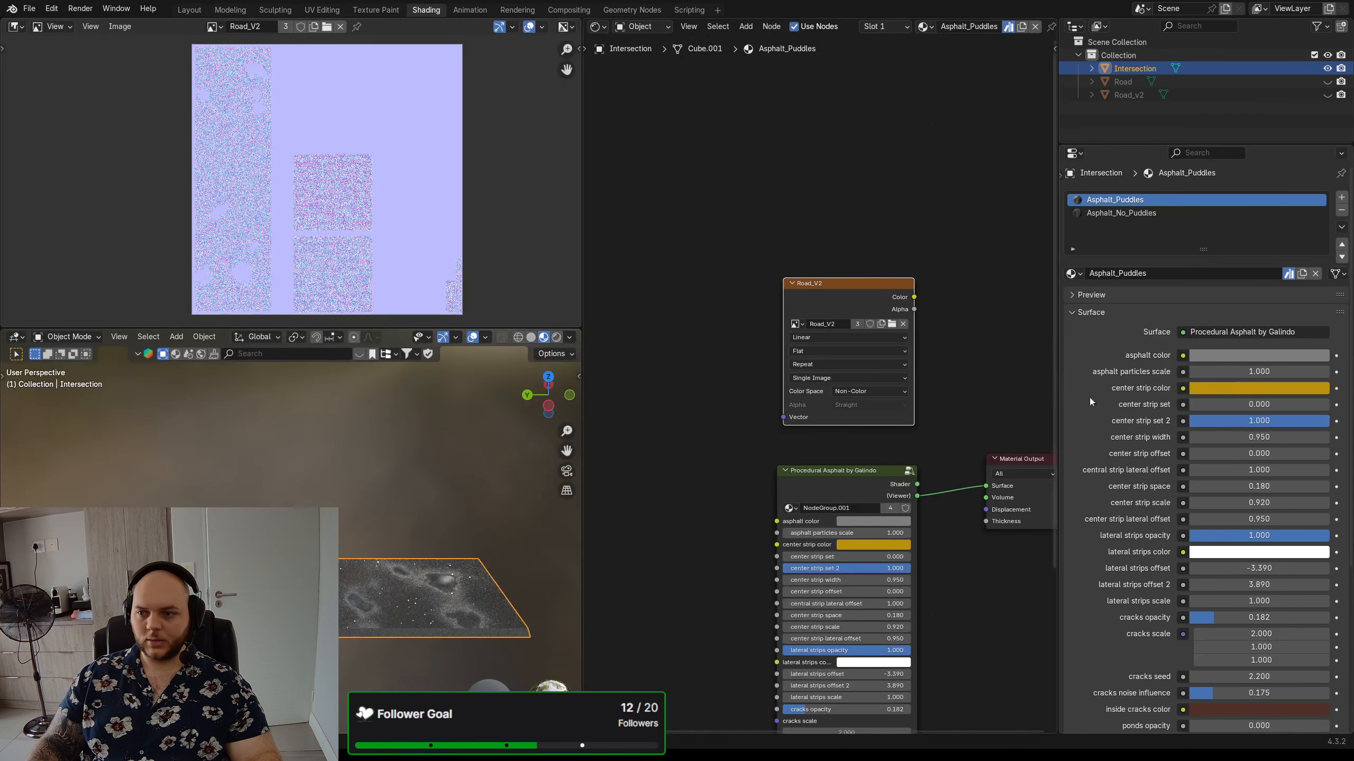
click(1061, 174)
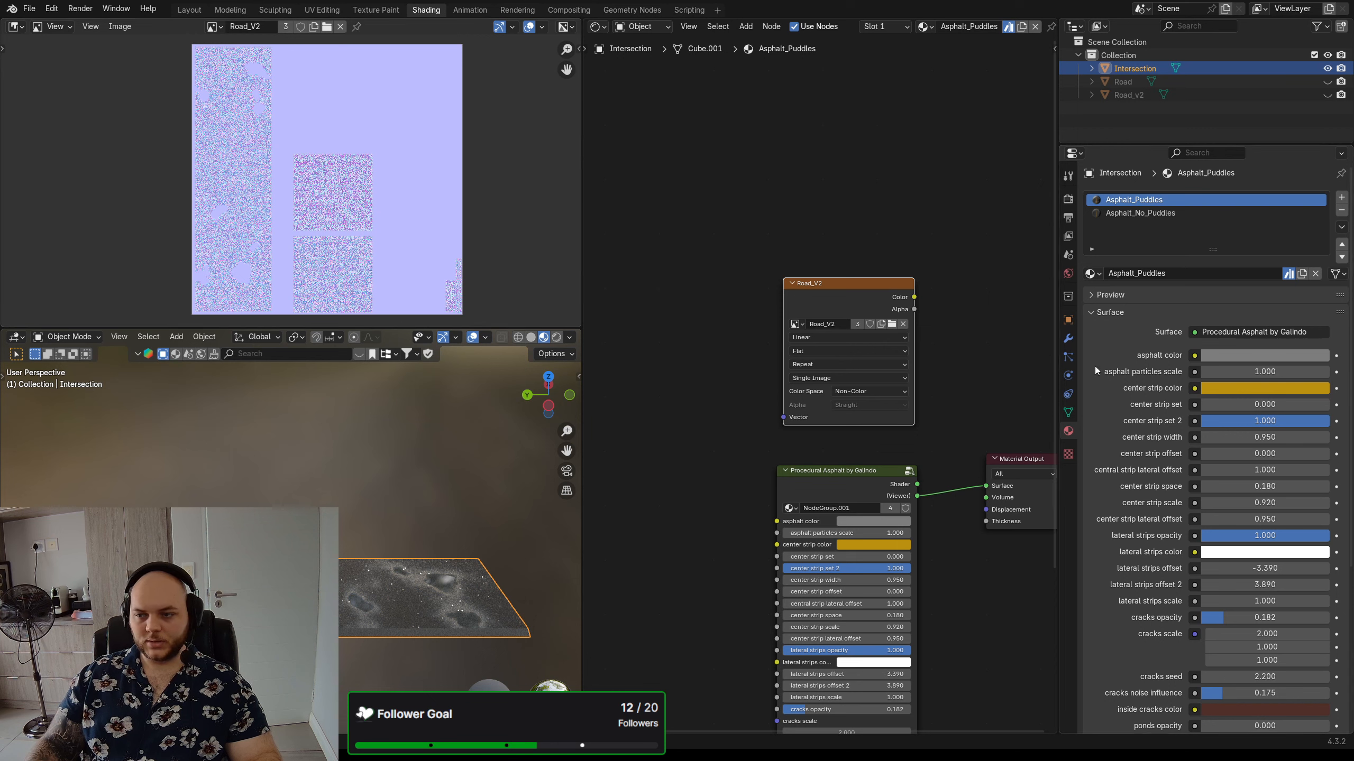
- Bake the Intersection's Normal pass into the Road_V2 image with the existing tangent-space settings
click(1068, 200)
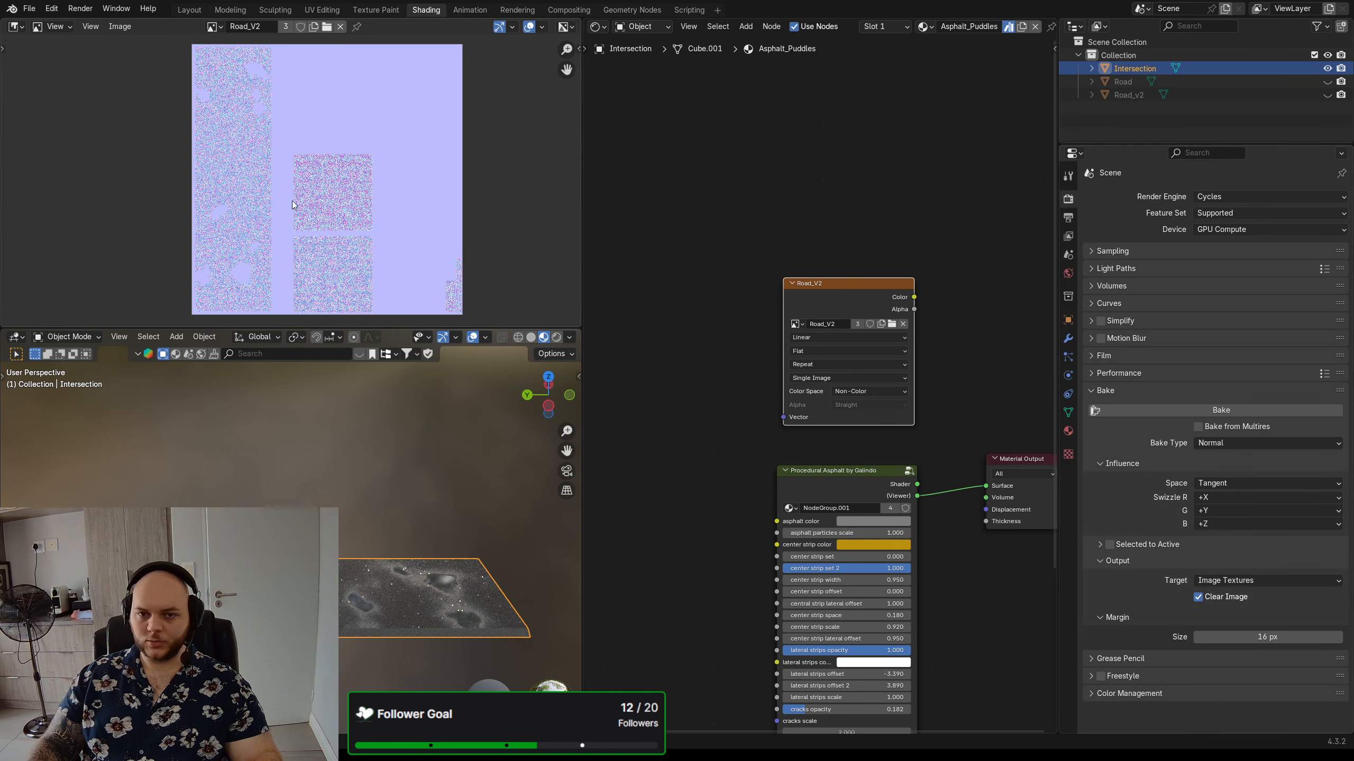
click(1199, 407)
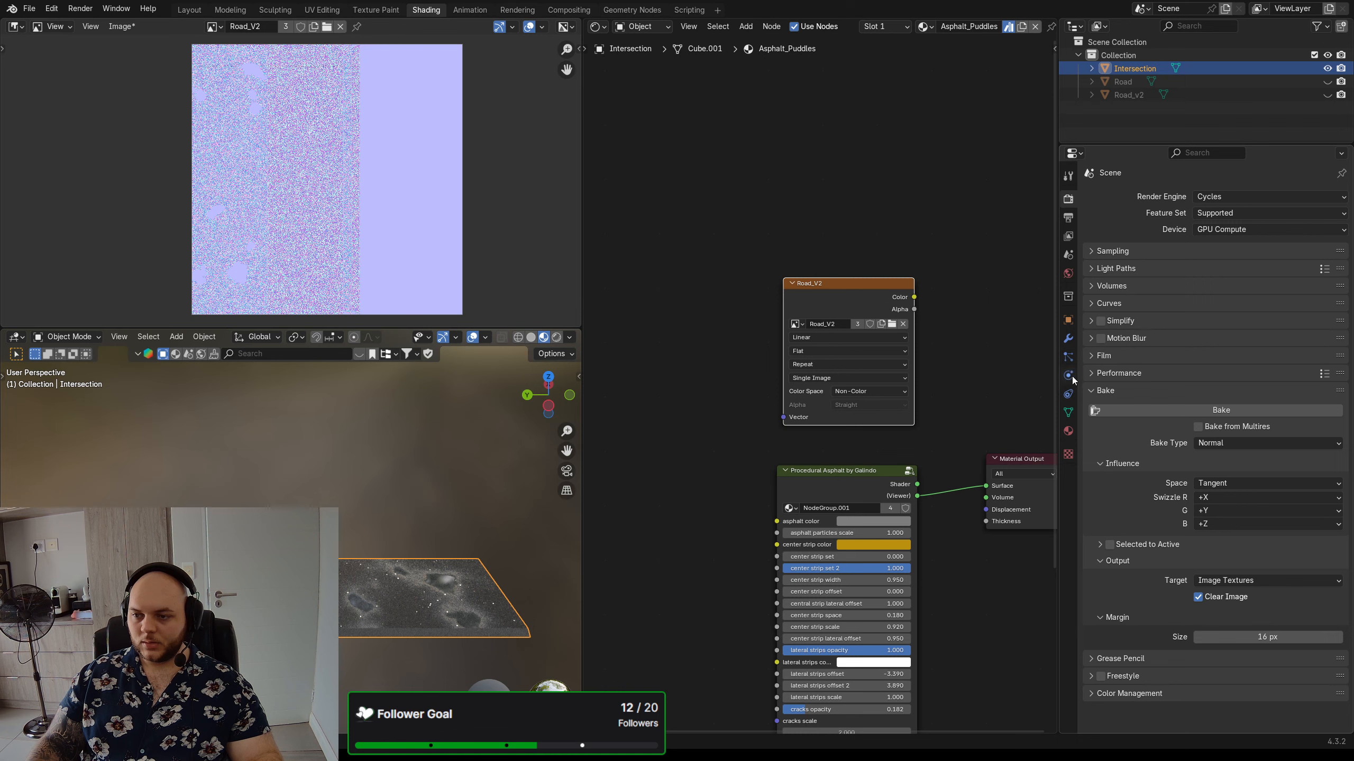
click(1068, 431)
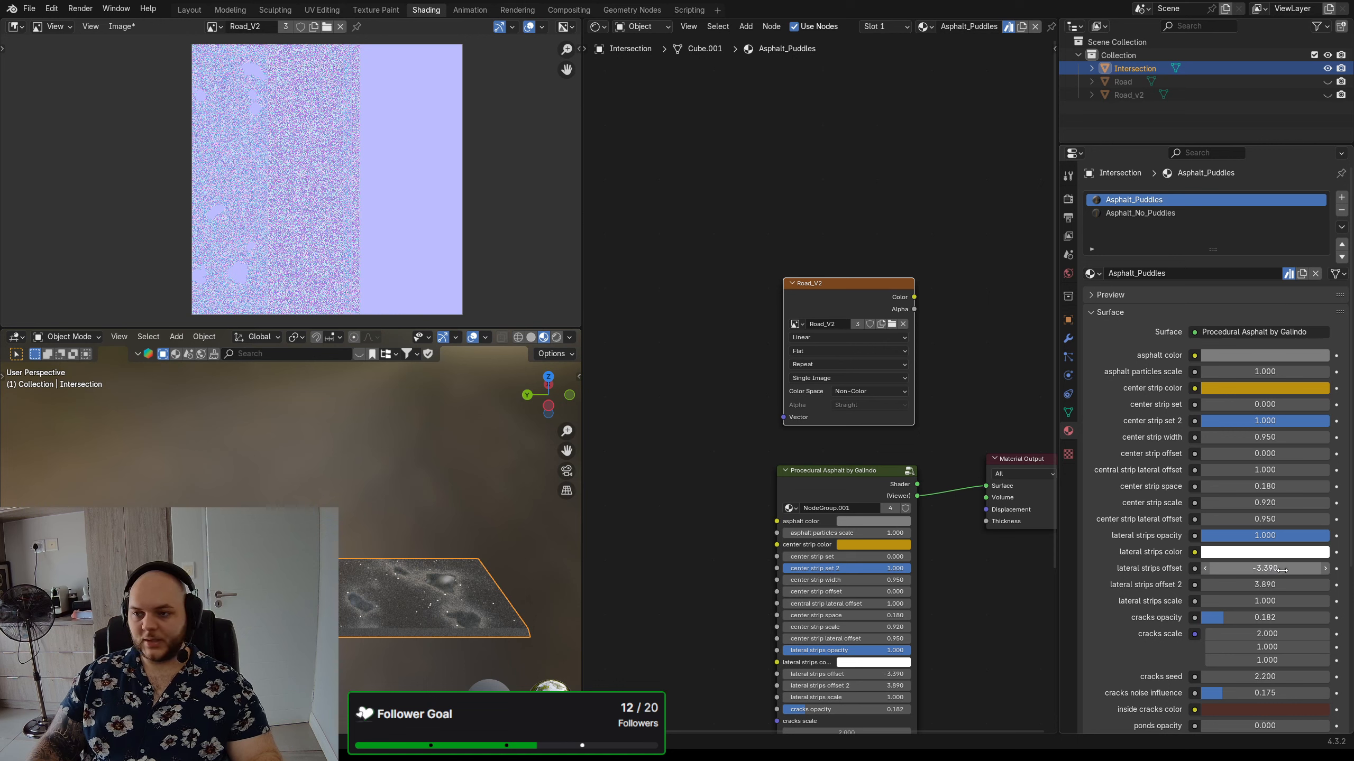
- Show Road_v2 beside the Intersection to compare their asphalt surfaces, and hide Road_v2 again
click(1091, 94)
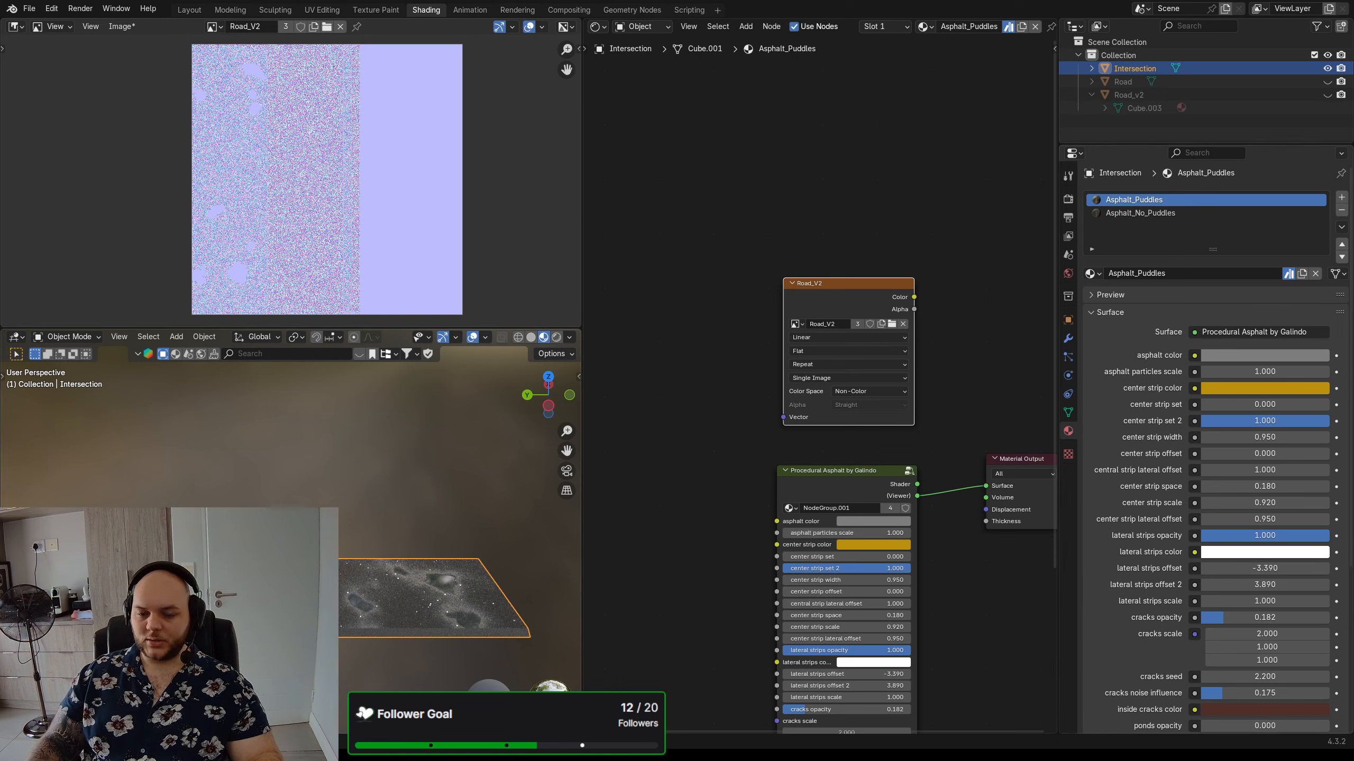
click(1091, 94)
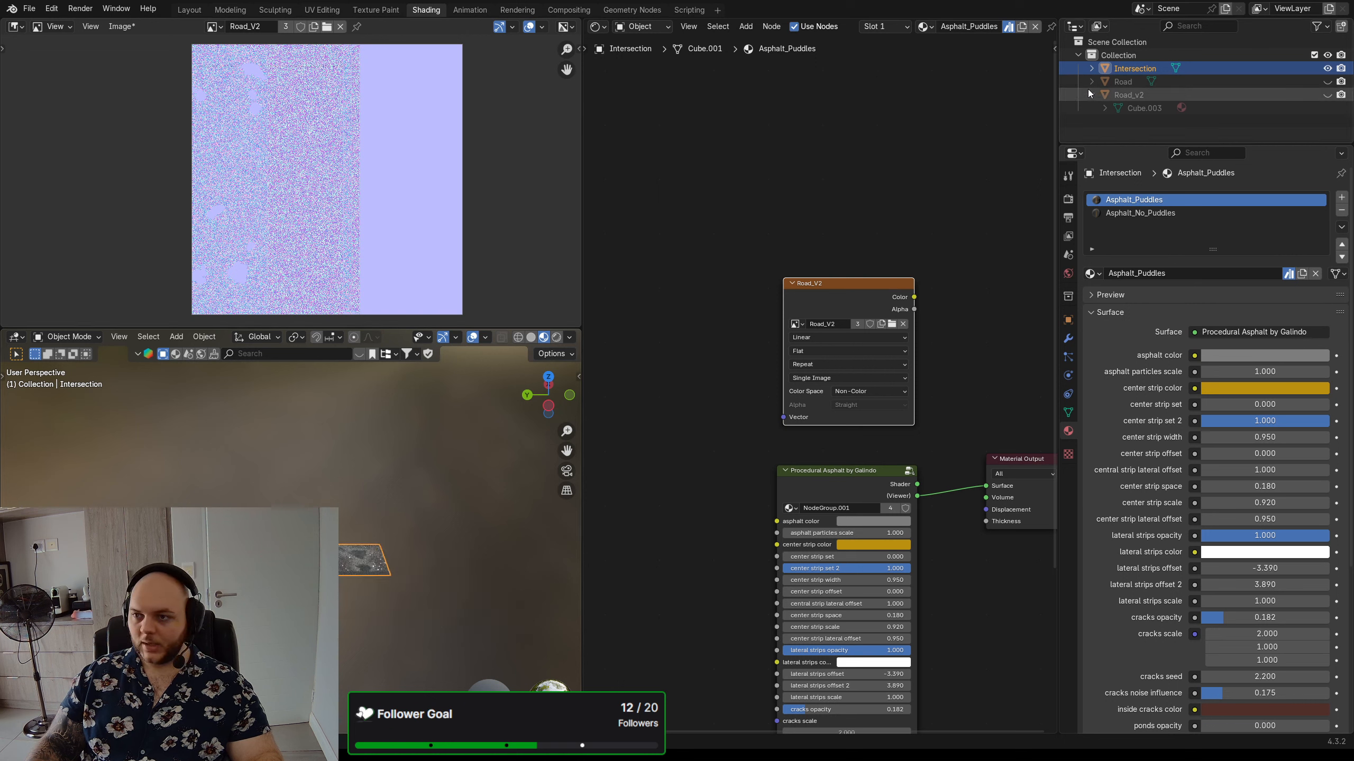
click(1327, 95)
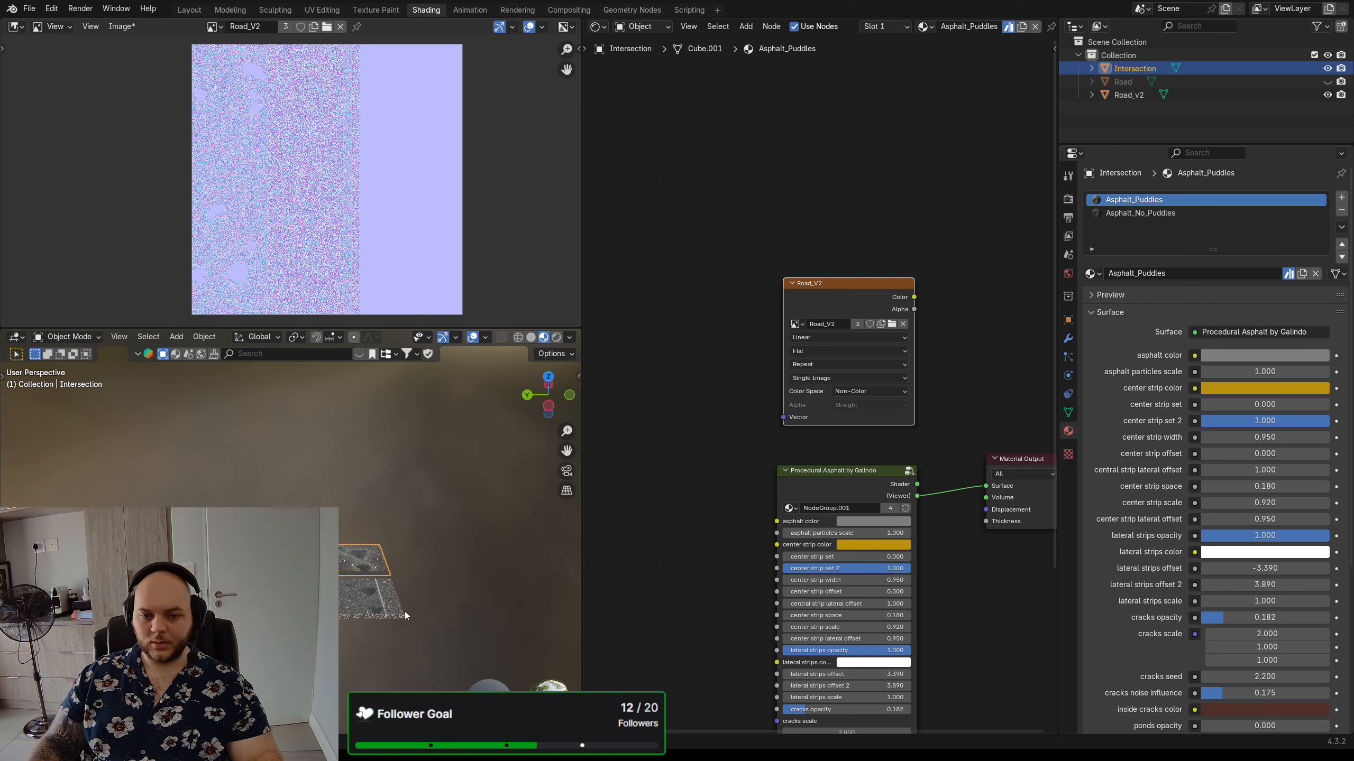
mouse_move(366, 607)
middle_down()
mouse_move(375, 558)
mouse_move(358, 586)
mouse_move(371, 615)
middle_up()
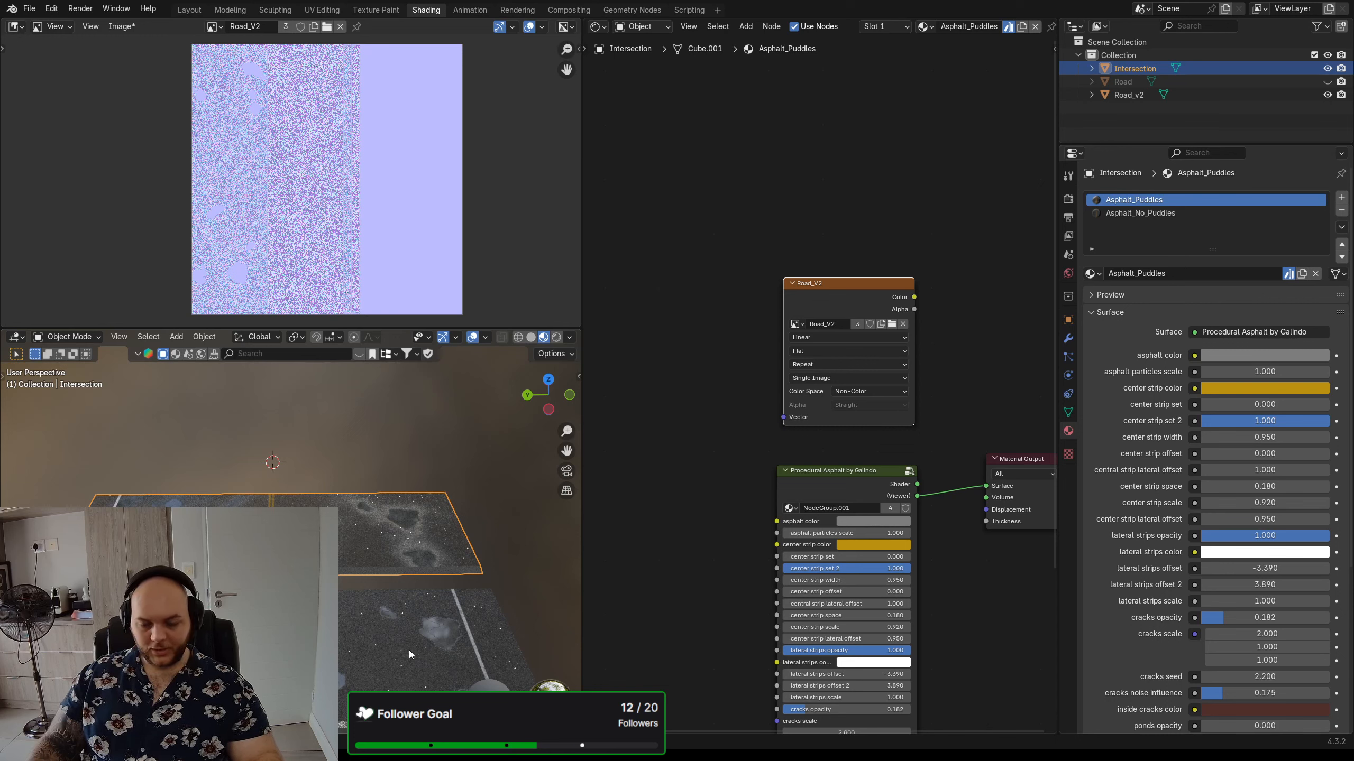
scroll(408, 649, down, 2)
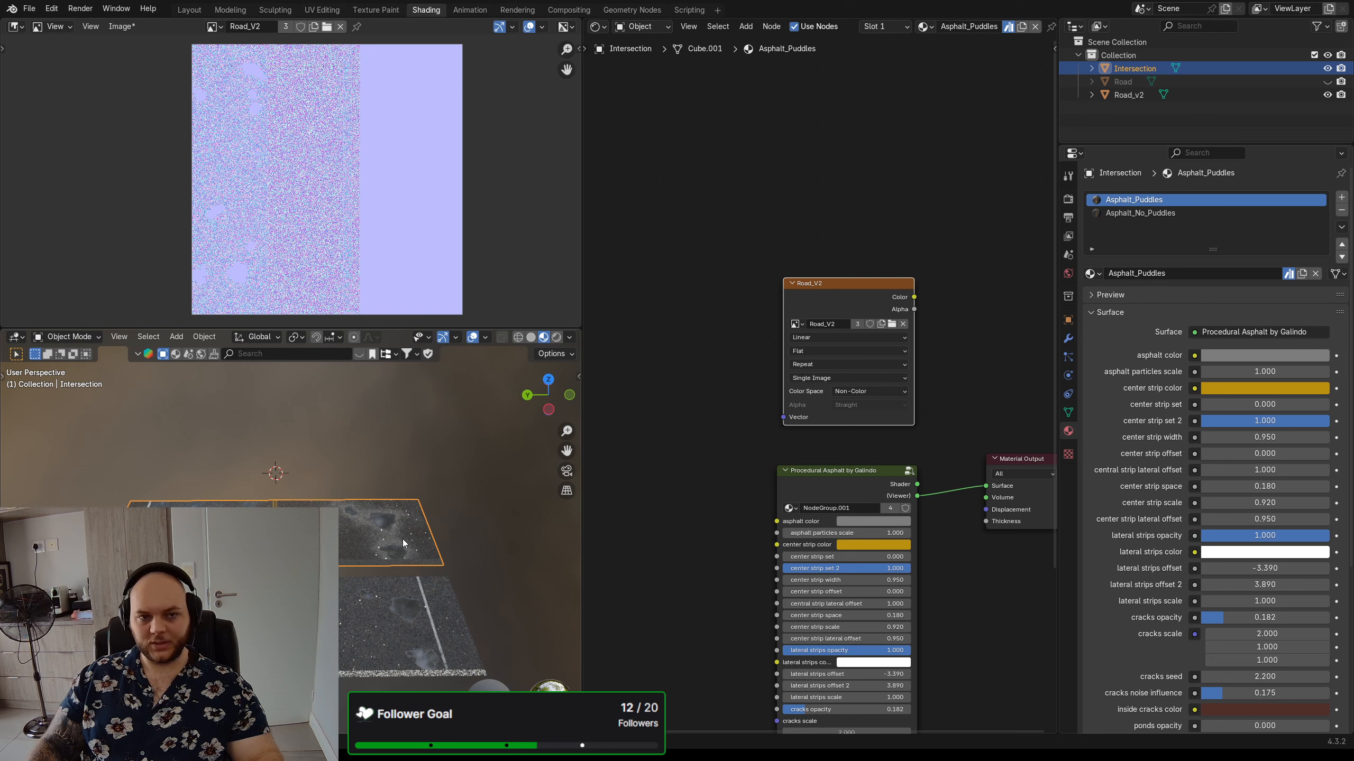
scroll(366, 544, up, 1)
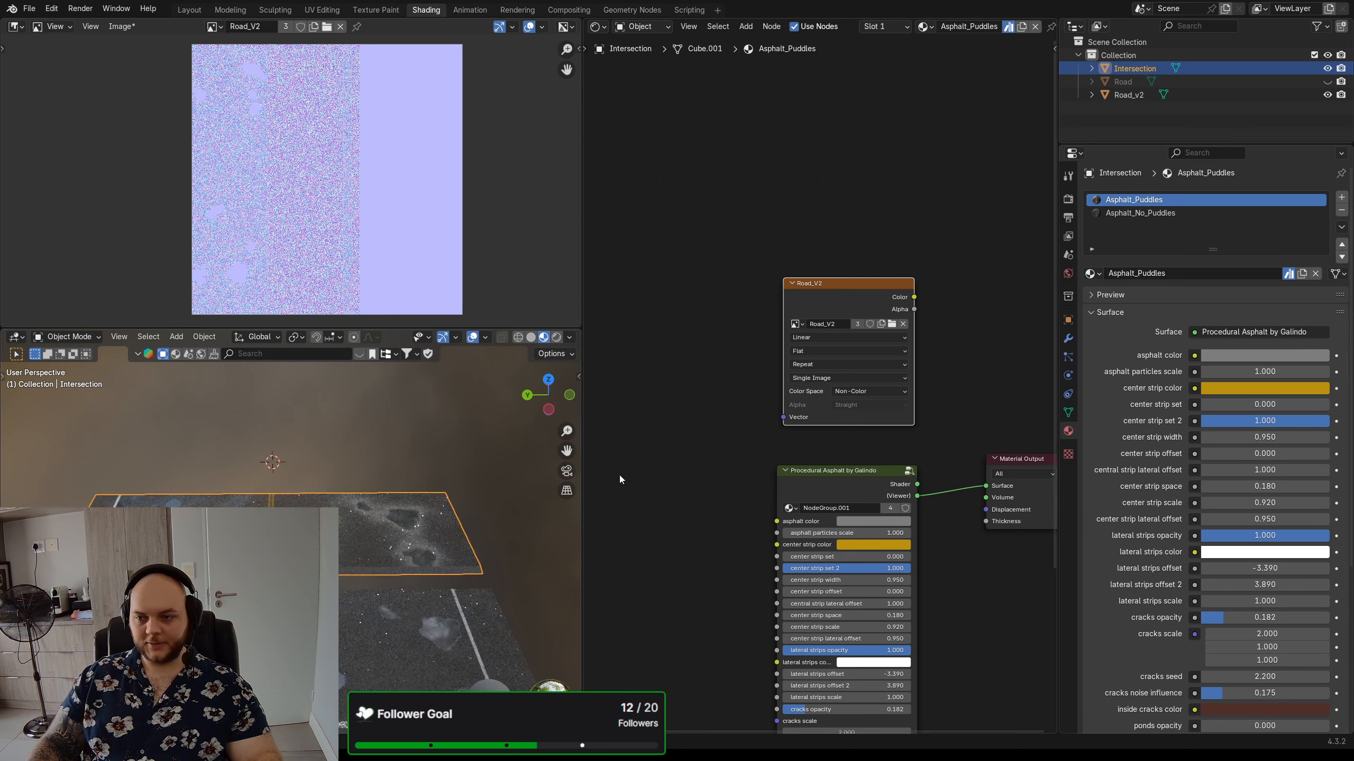
click(1328, 95)
scroll(438, 582, up, 2)
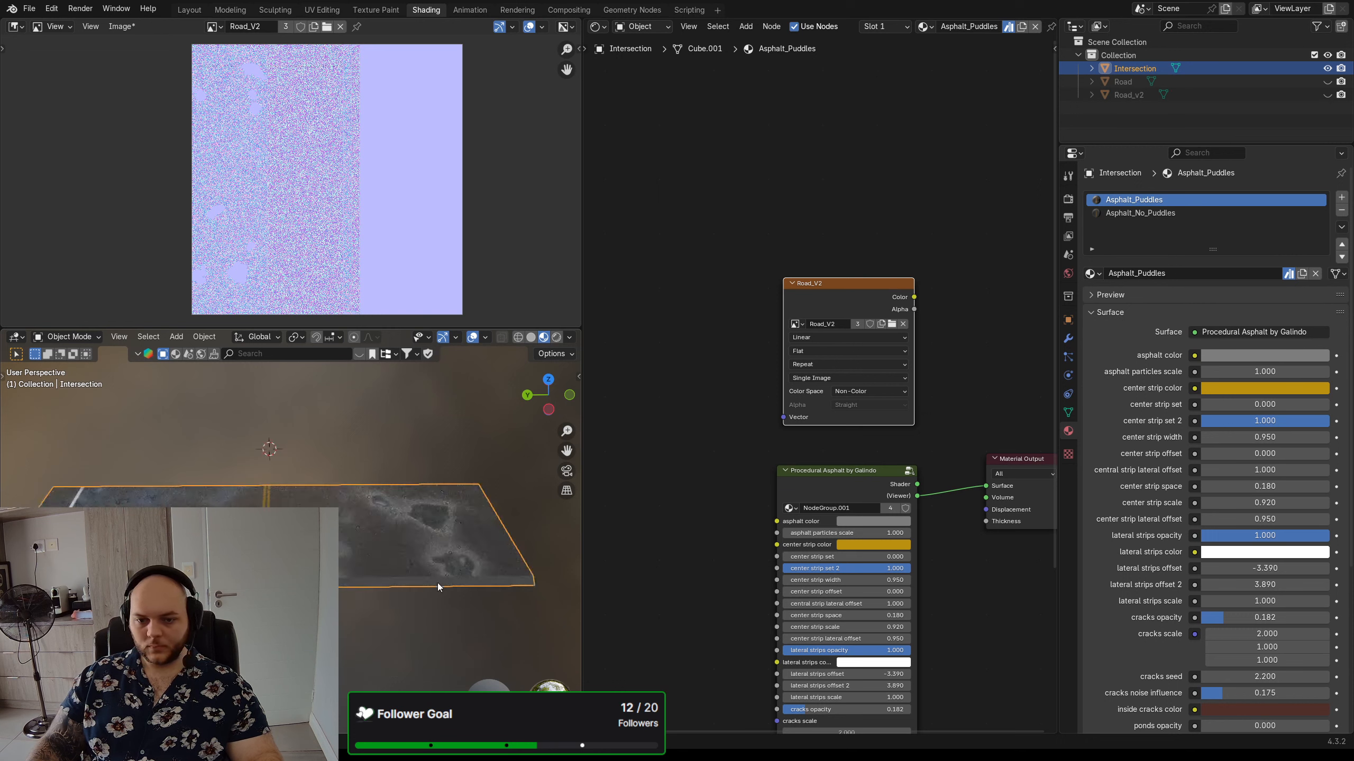
scroll(448, 582, down, 1)
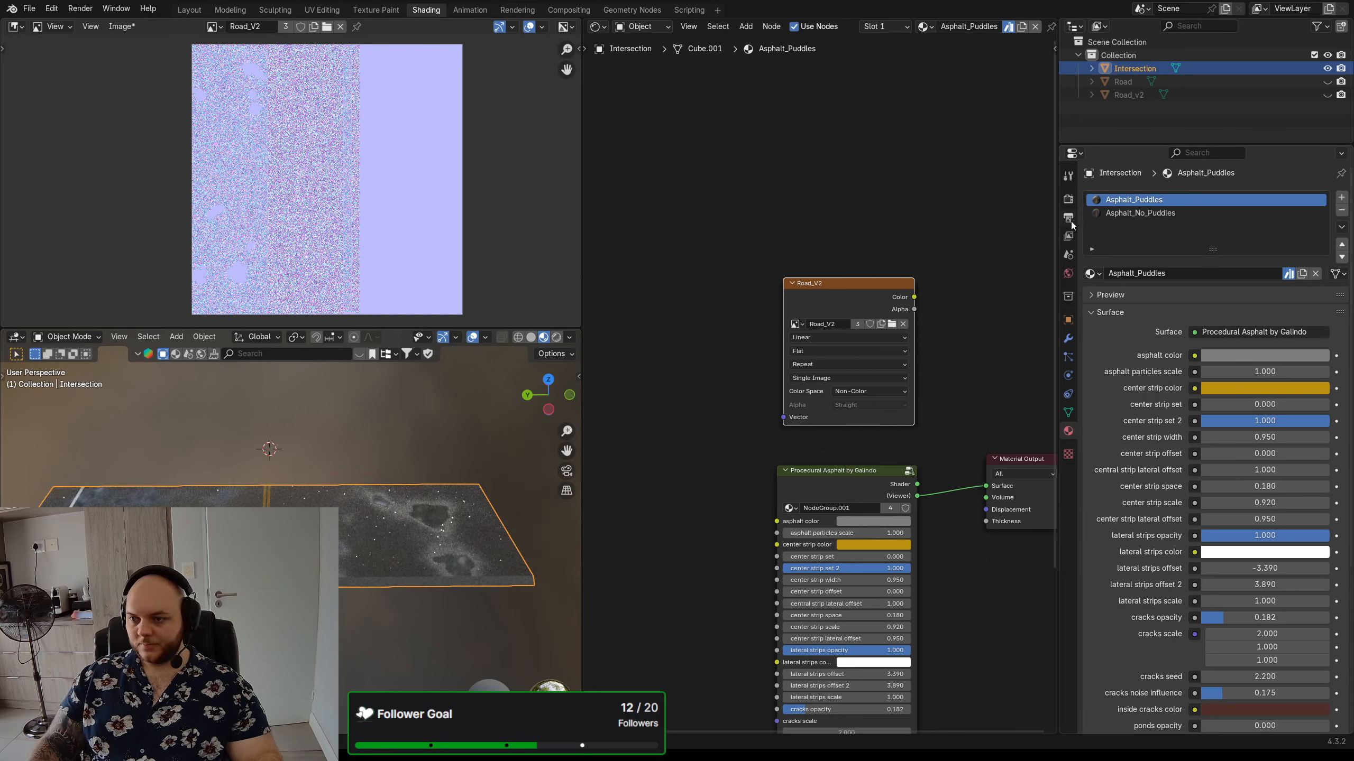
- Bake the tangent-space Normal pass again for the Intersection alone, and save the result as a separate image
click(1068, 199)
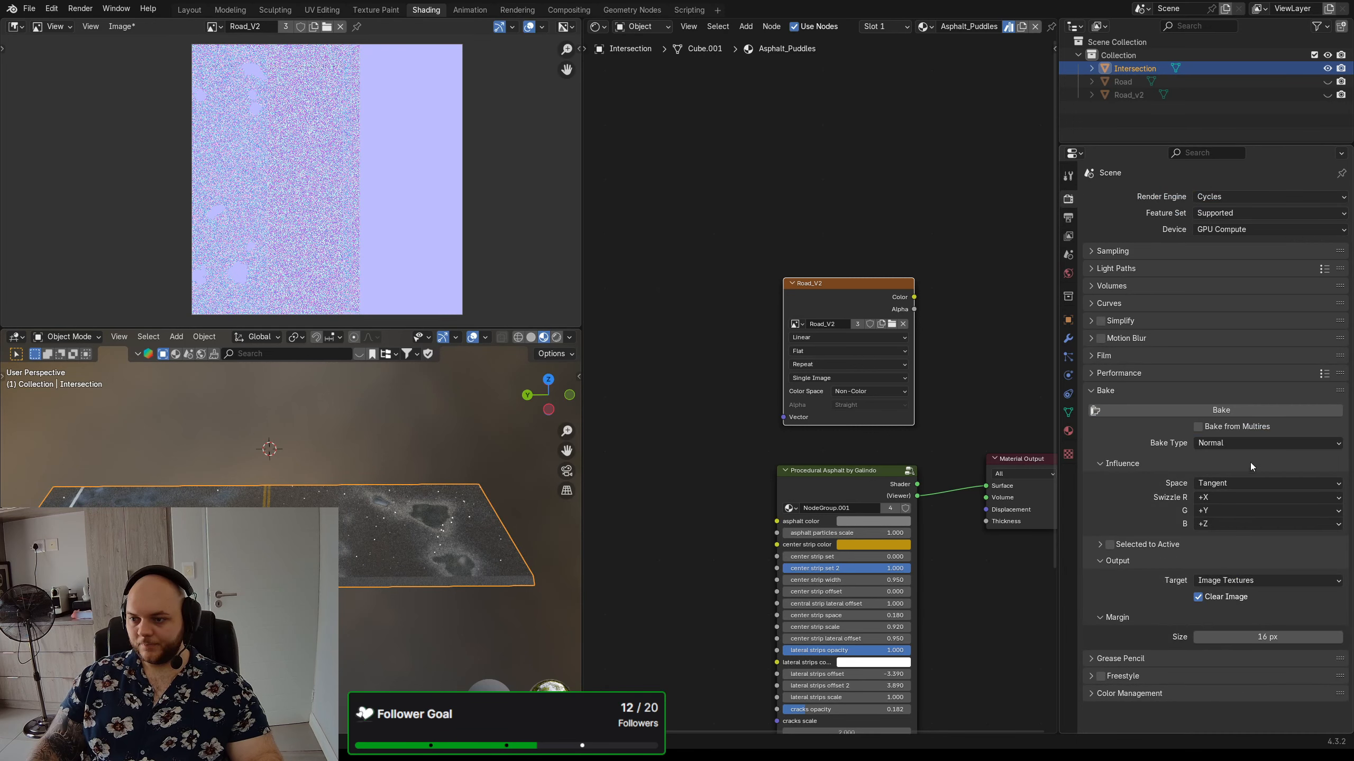
click(1224, 409)
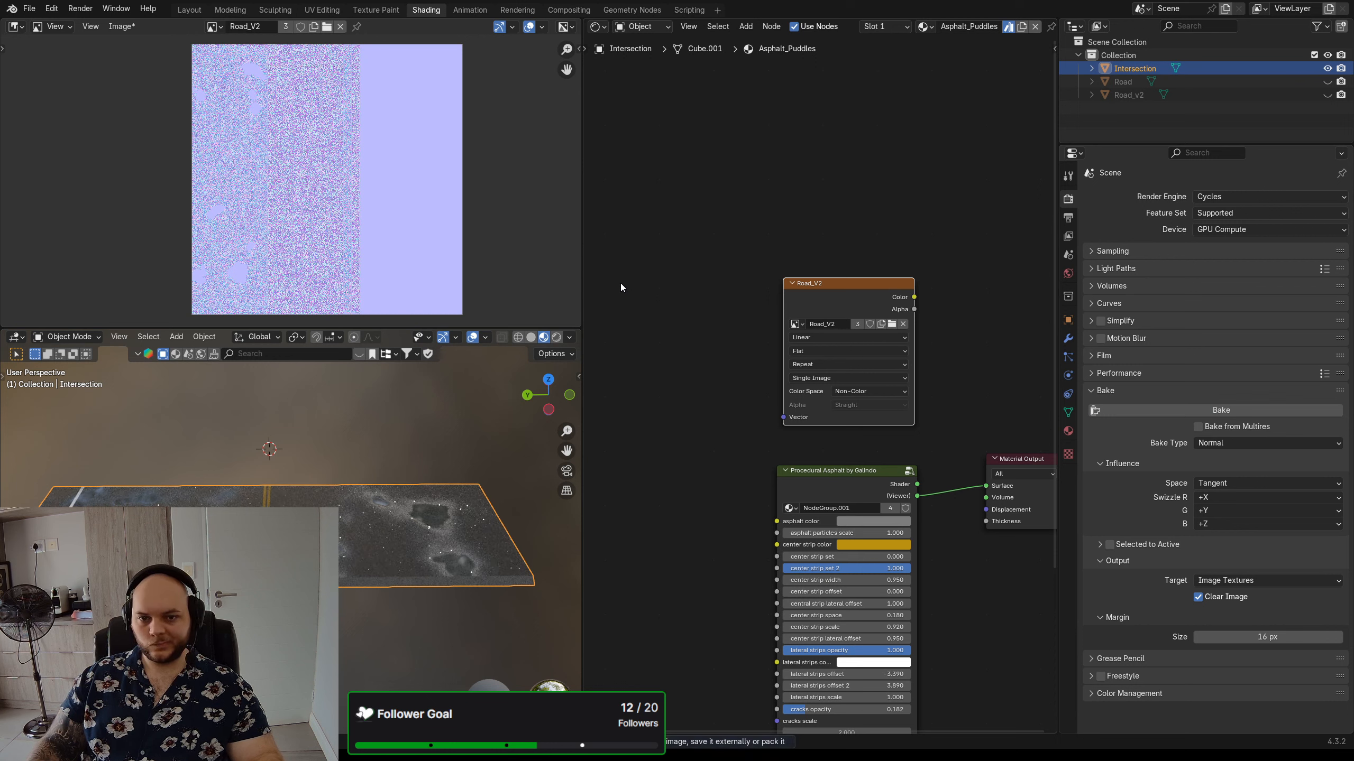
scroll(377, 201, down, 1)
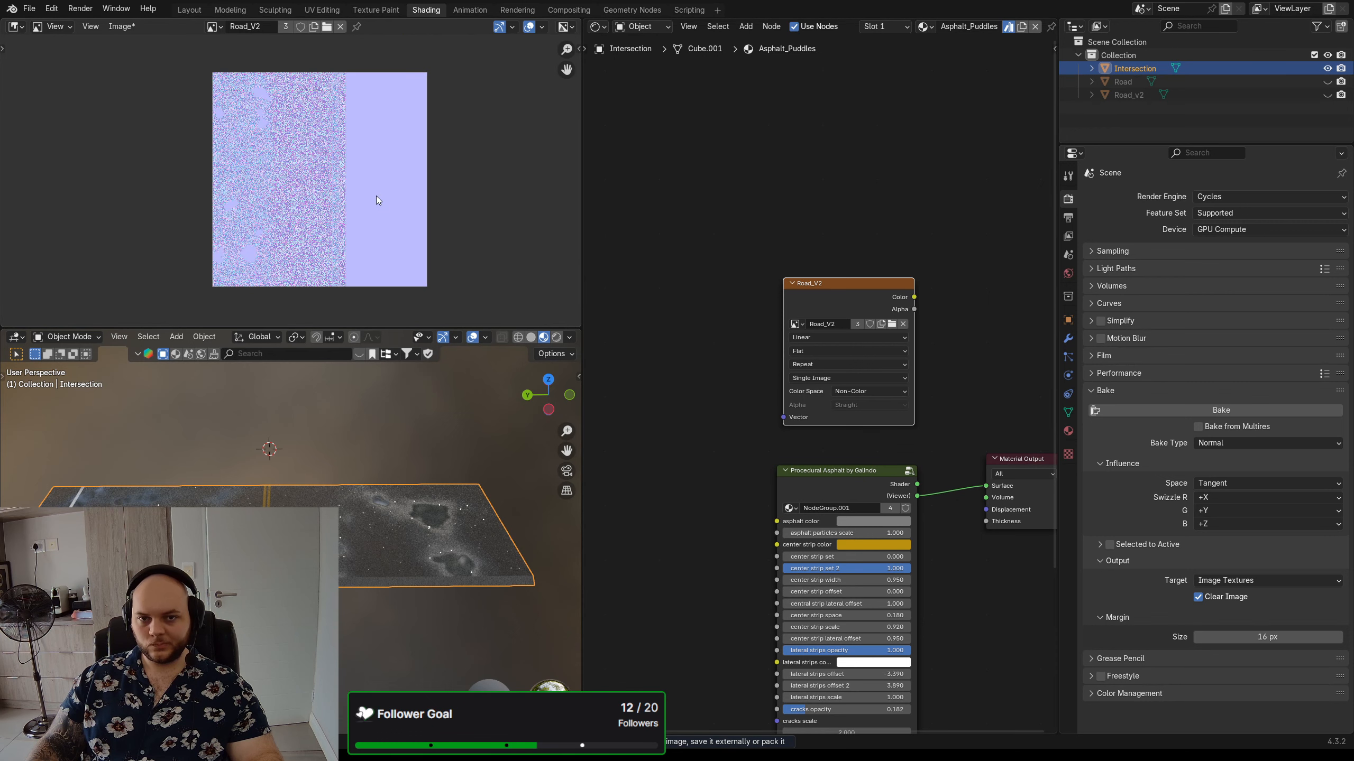
click(122, 28)
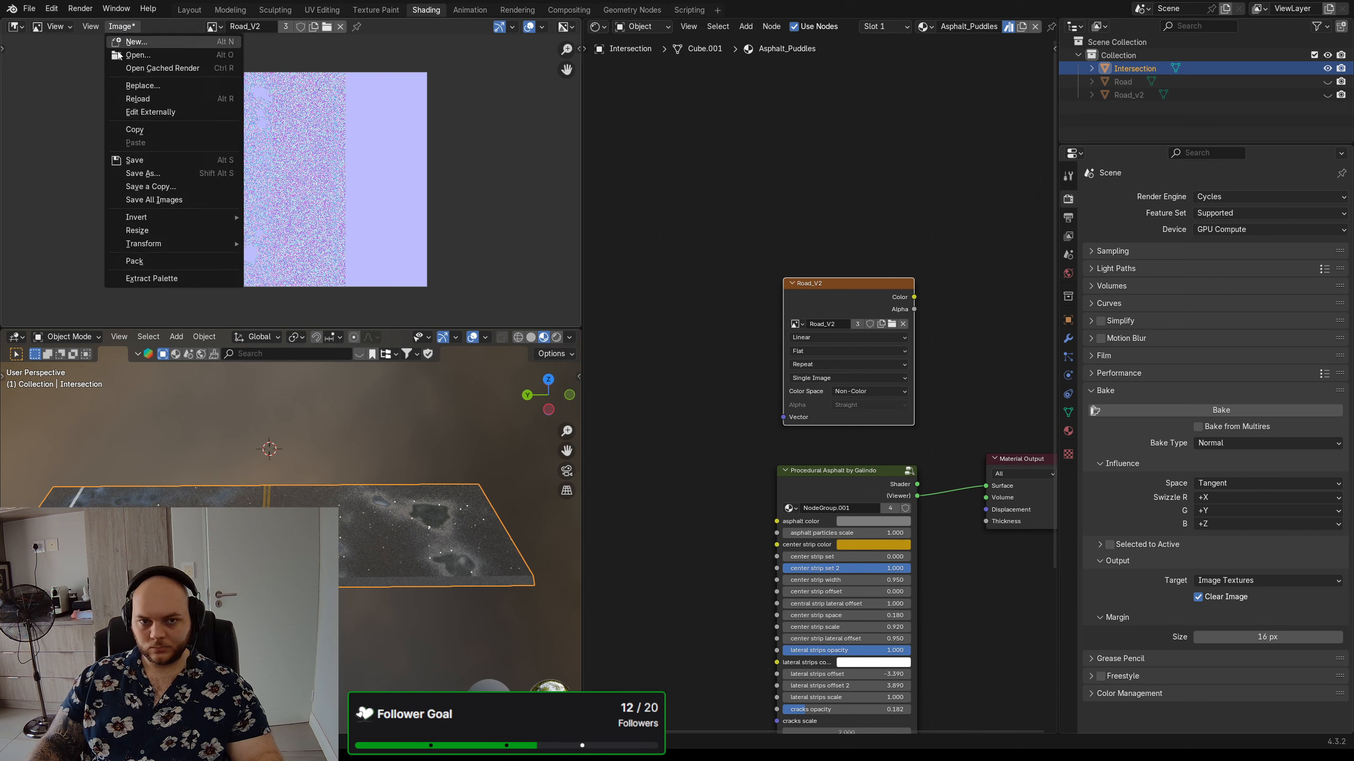
click(151, 170)
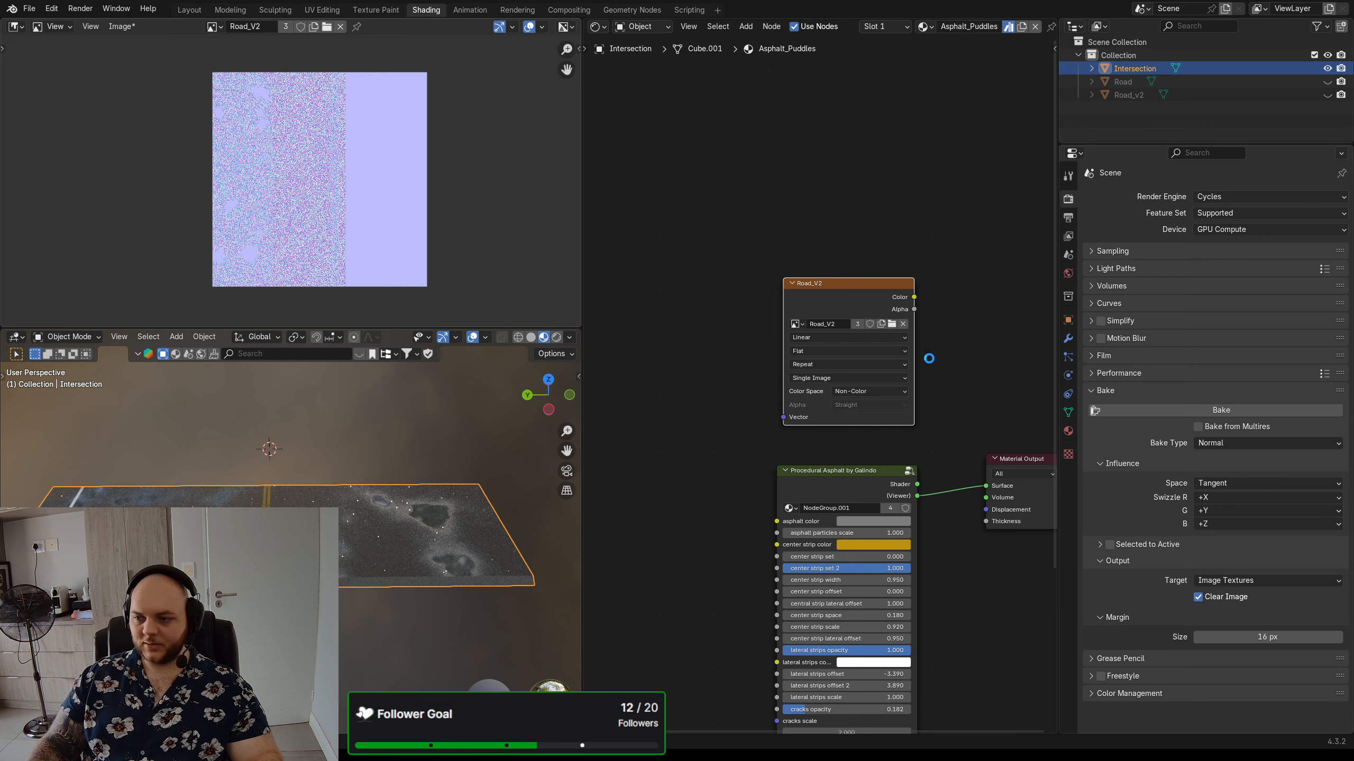
- Set the bake type to Roughness and bake the Intersection into the Road_V2 image
middle_drag(965, 346, 946, 339)
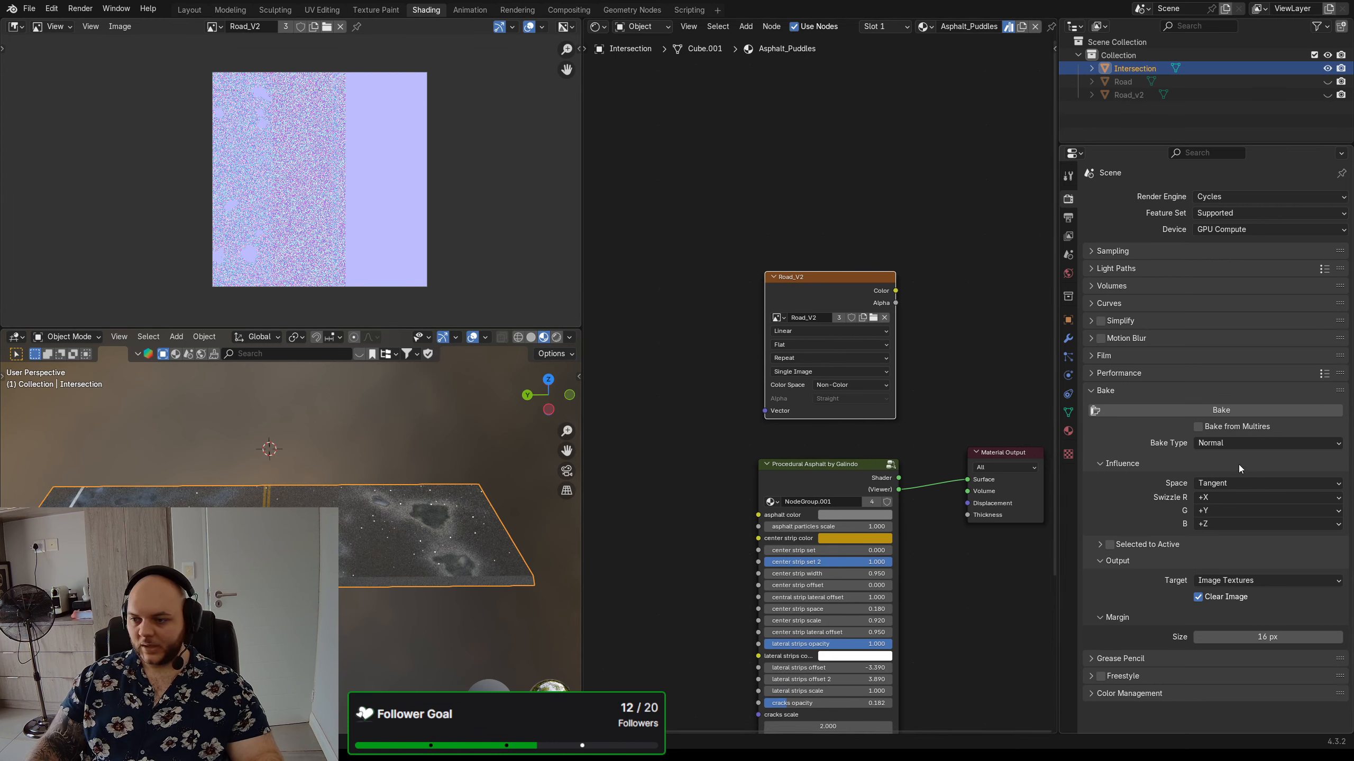
click(1244, 443)
click(1239, 591)
click(1235, 444)
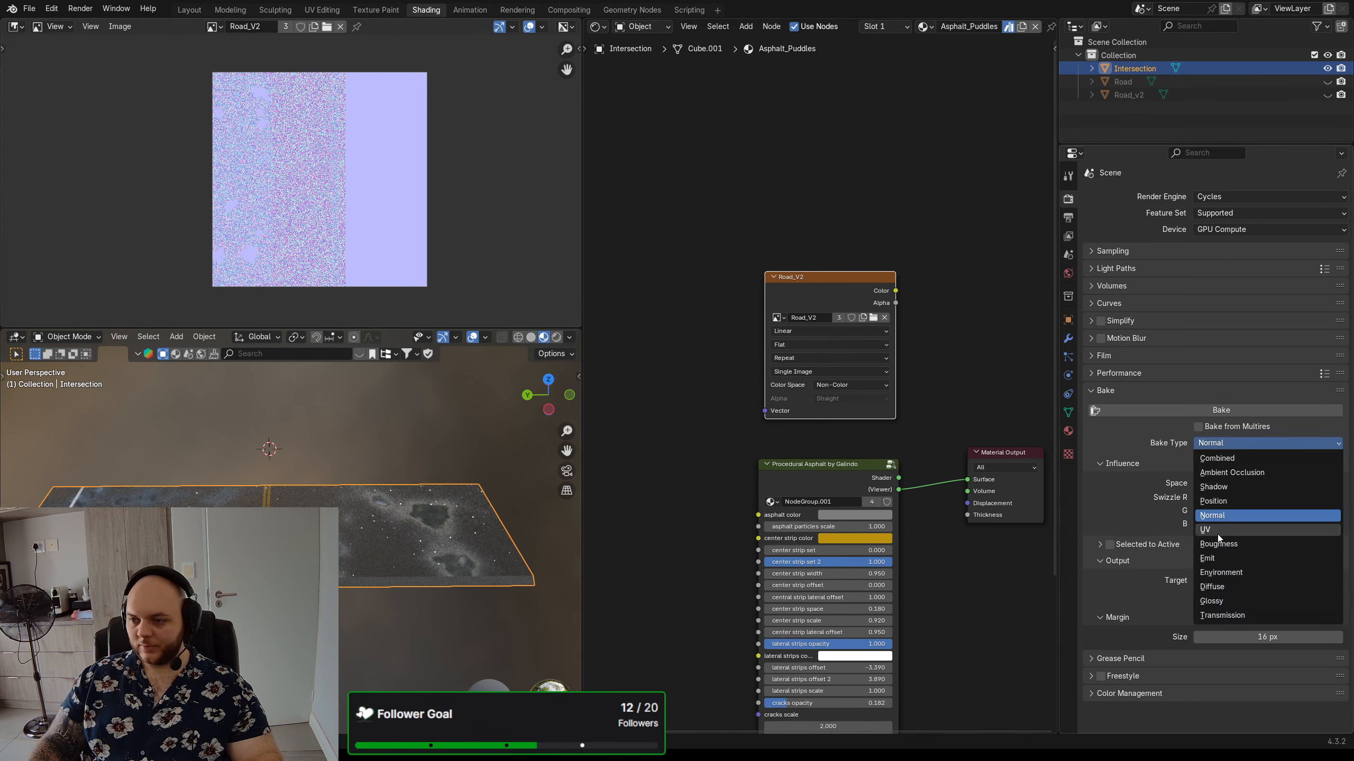
click(1227, 545)
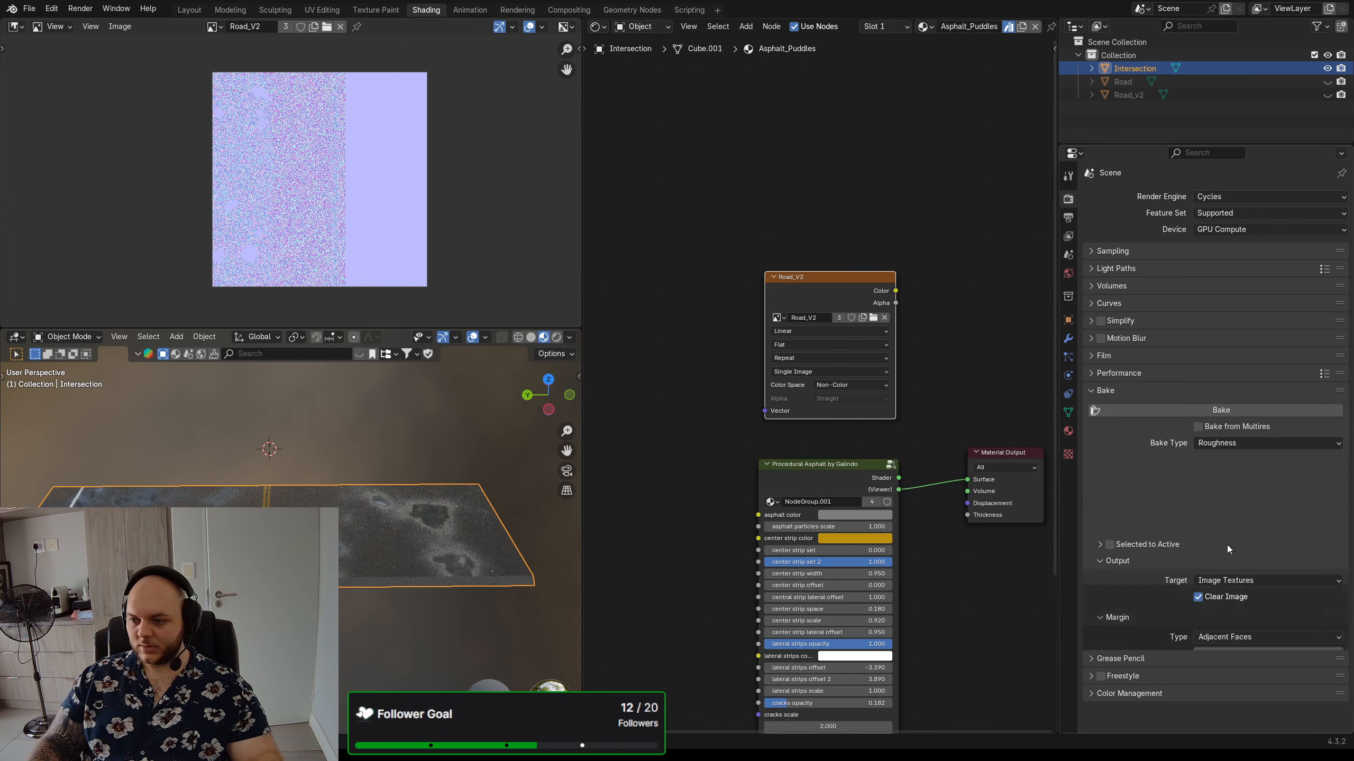
click(1214, 413)
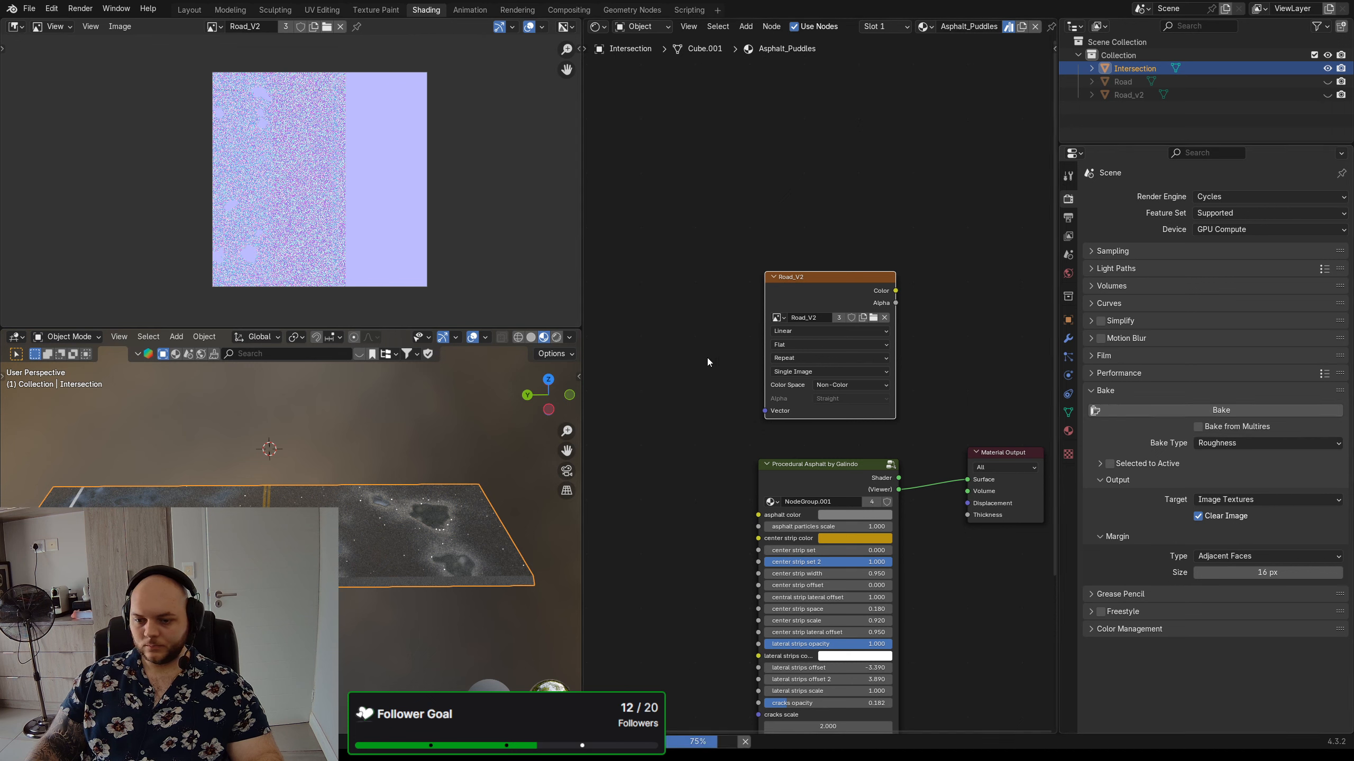
click(121, 26)
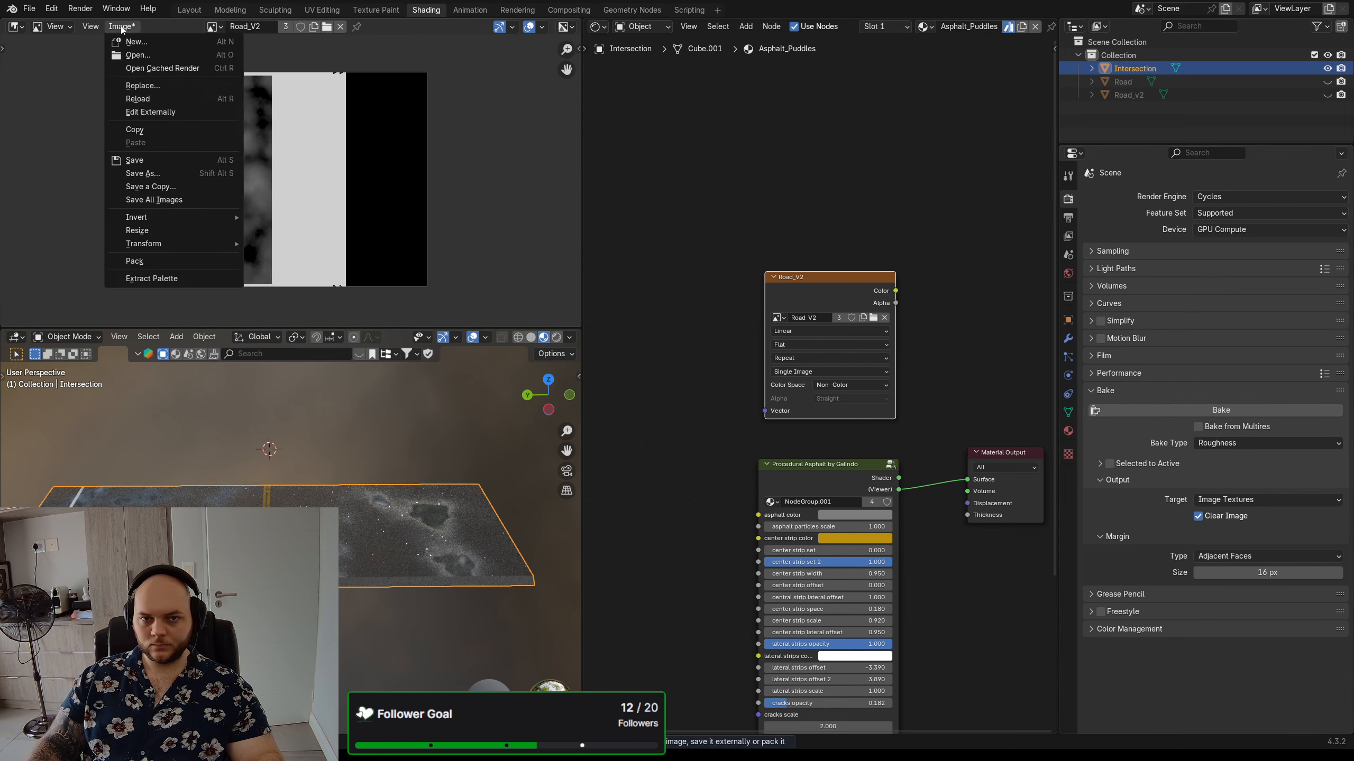
mouse_move(163, 245)
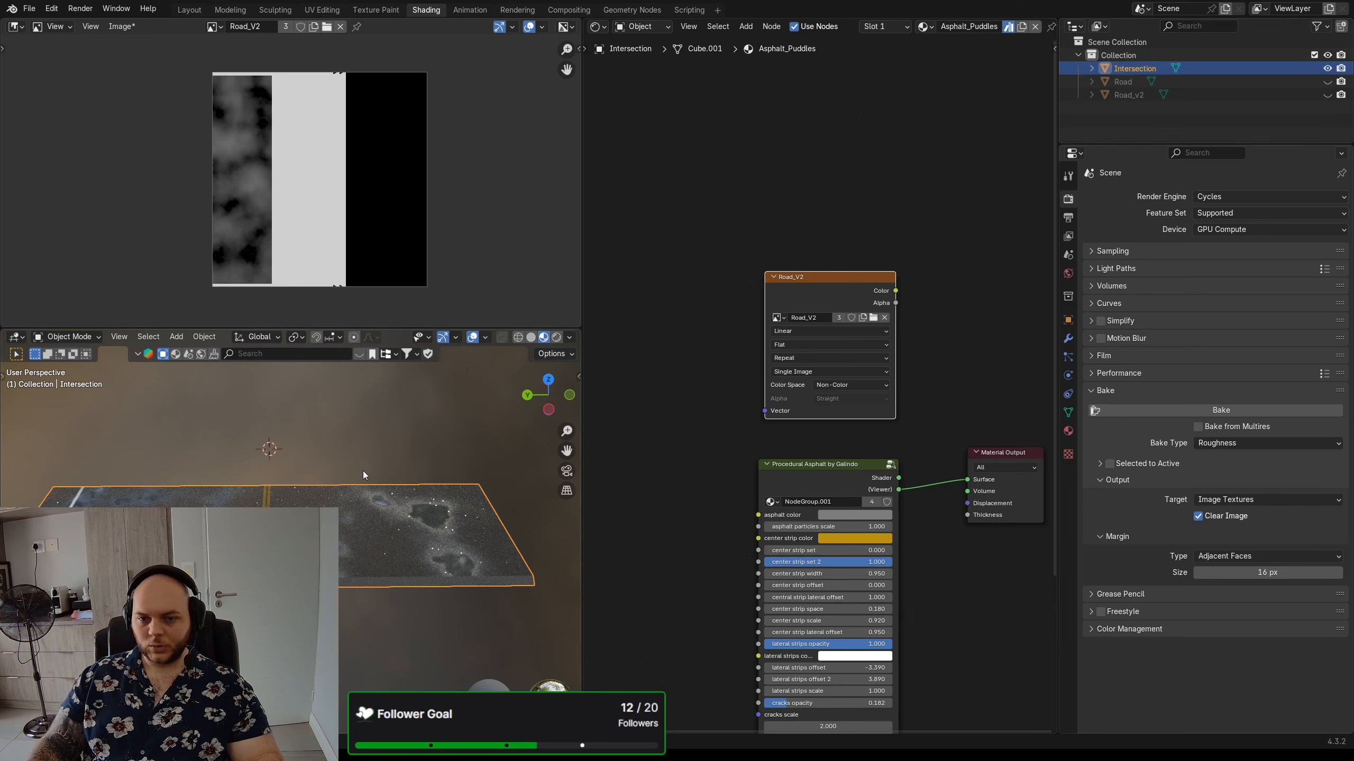
- Bring up the Intersection mesh for UV editing and select all of its faces
click(322, 10)
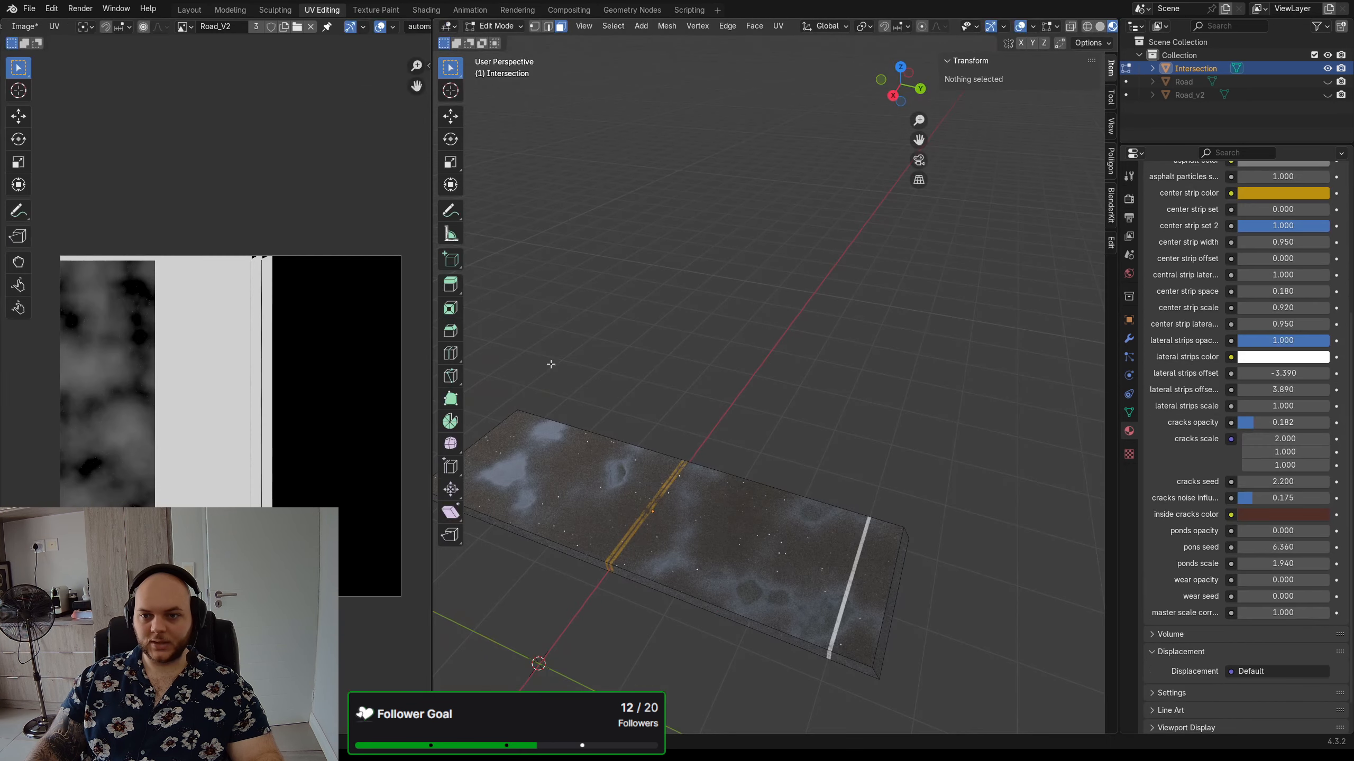
middle_drag(587, 364, 773, 393)
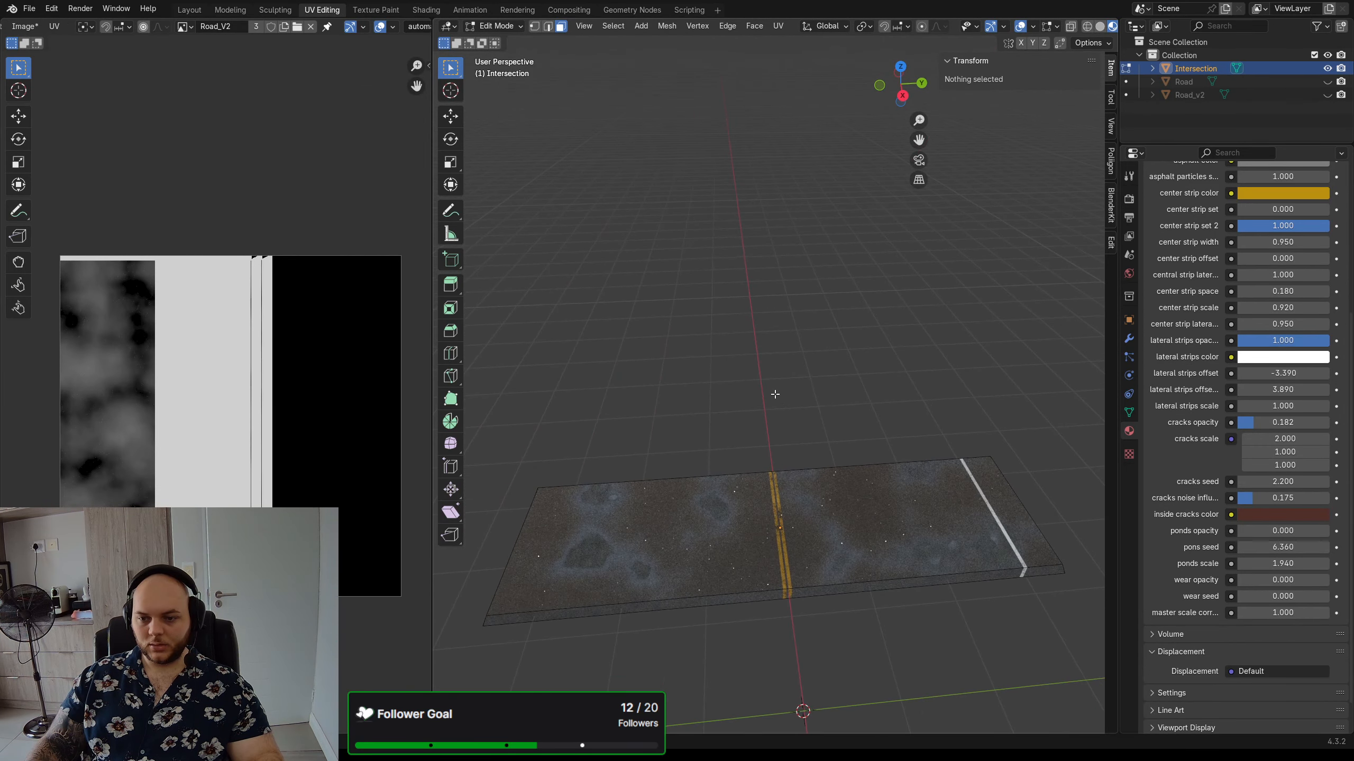
key(a)
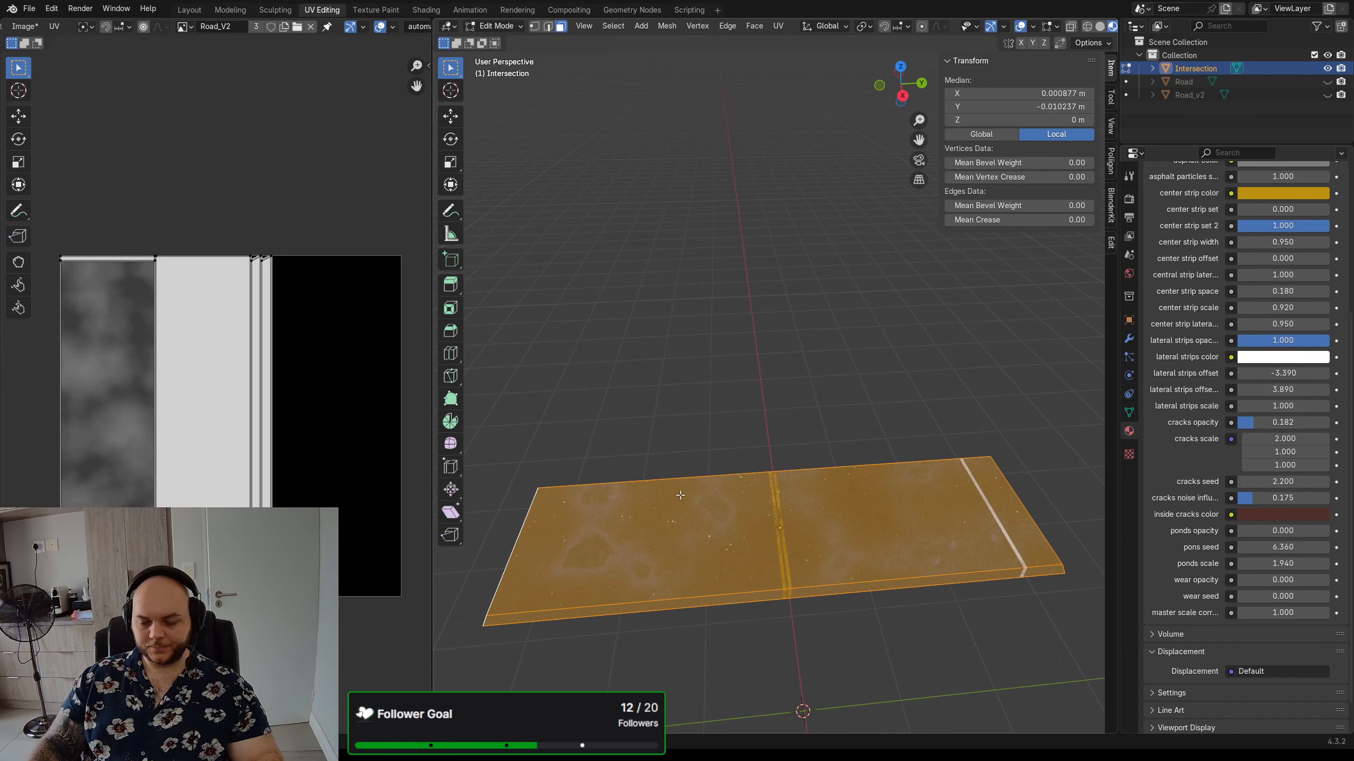
right_click(680, 496)
mouse_move(685, 600)
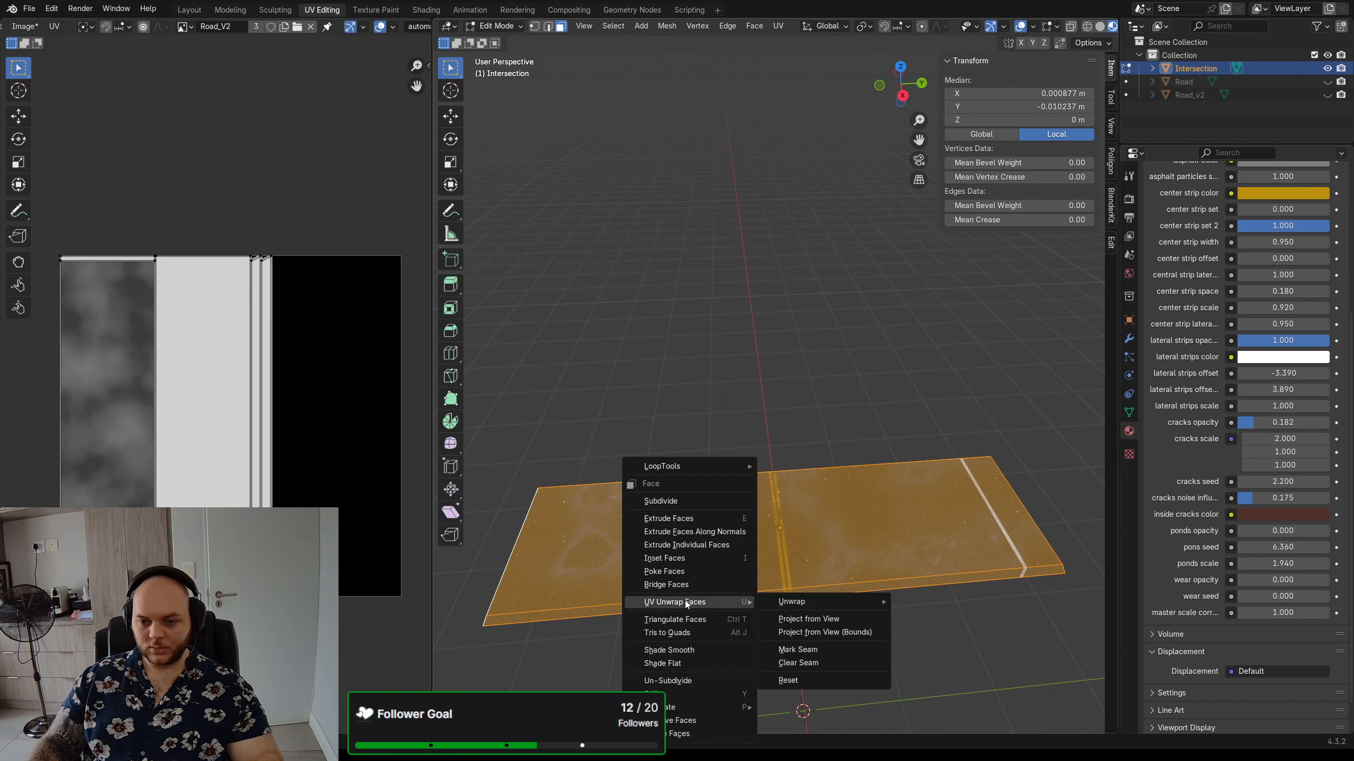
click(642, 391)
key(a)
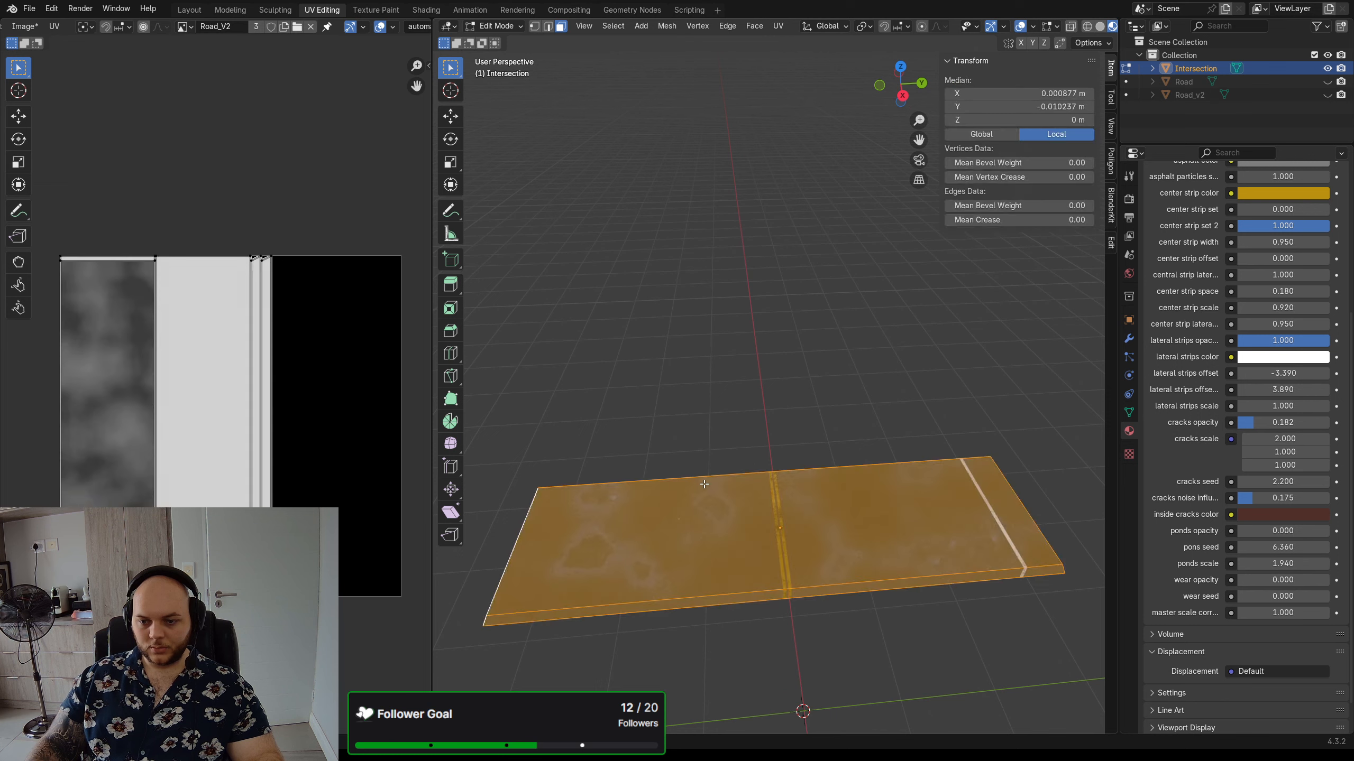
- Unwrap all the Intersection's faces with Smart UV Project using an island margin of 0.01
key(u)
mouse_move(712, 521)
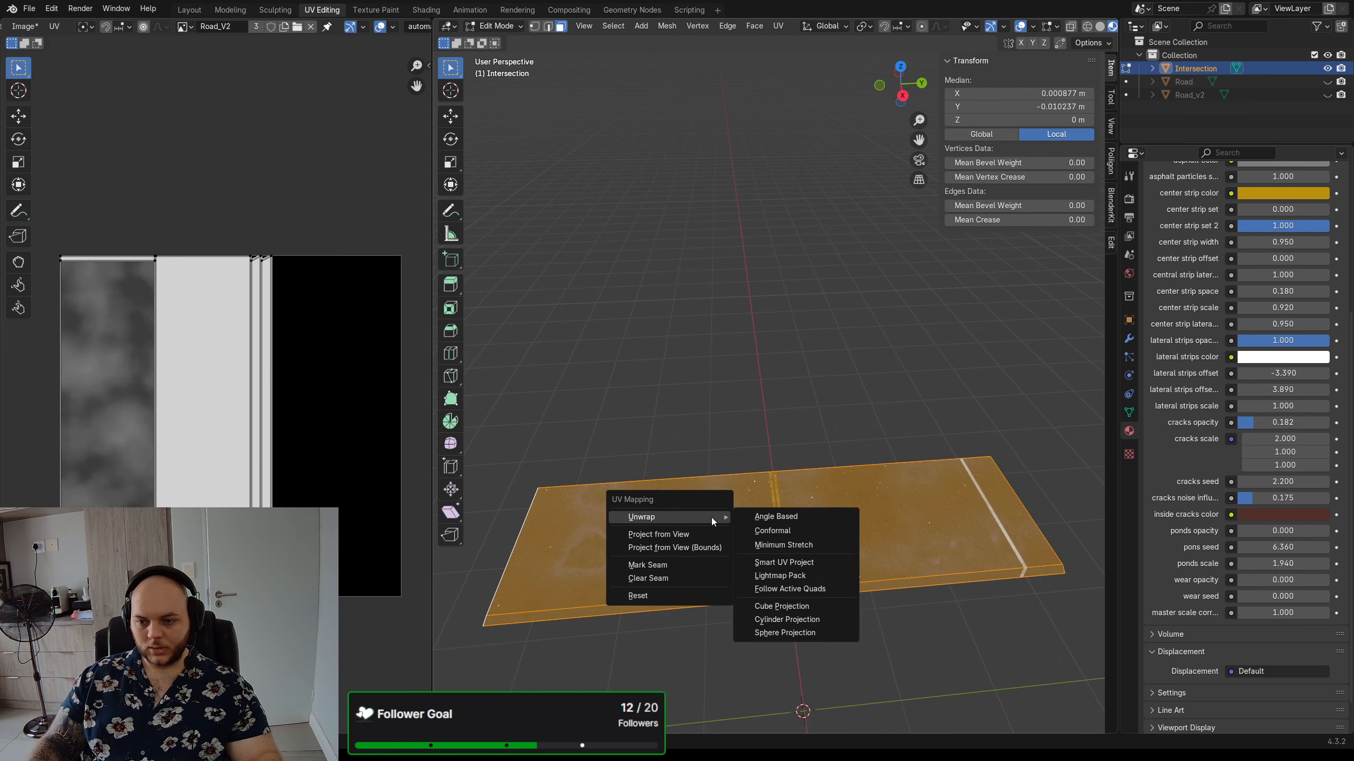
click(784, 562)
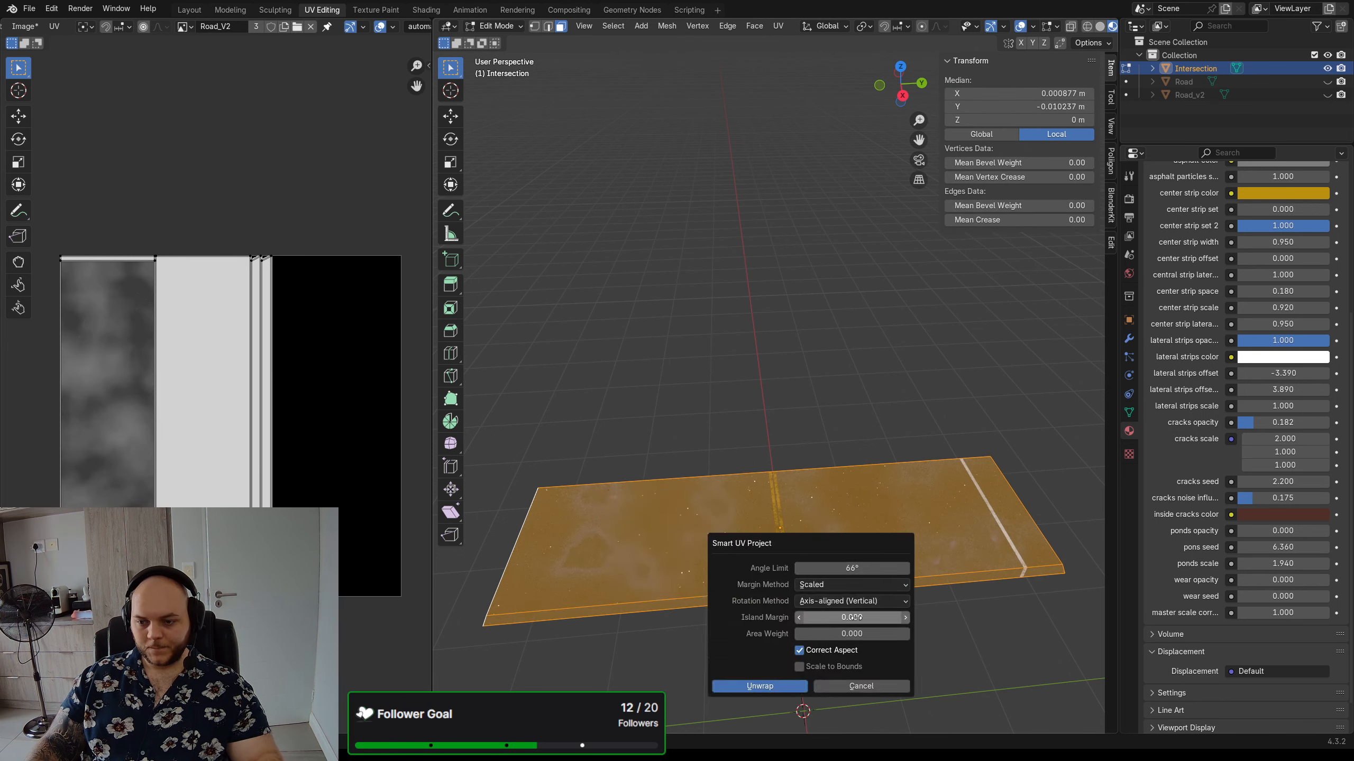
click(855, 617)
text(0.01)
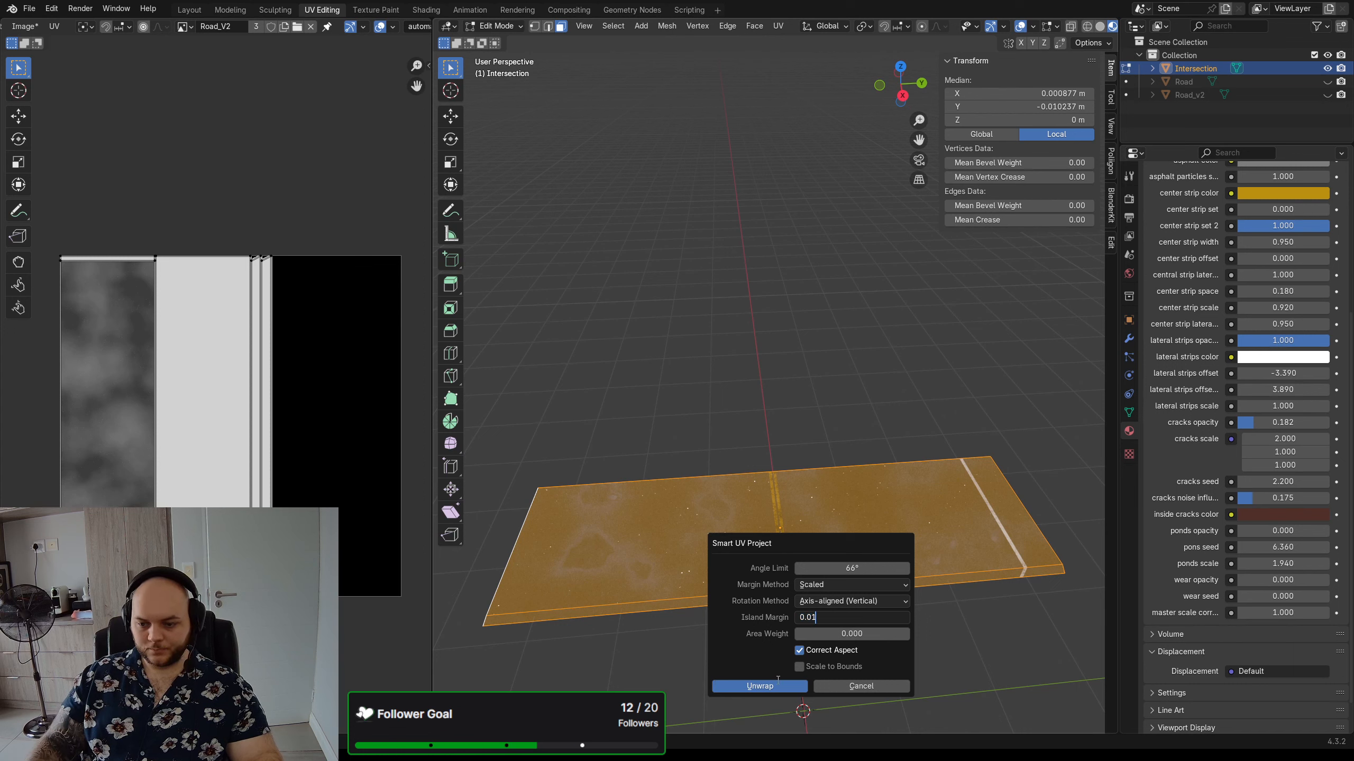
click(760, 686)
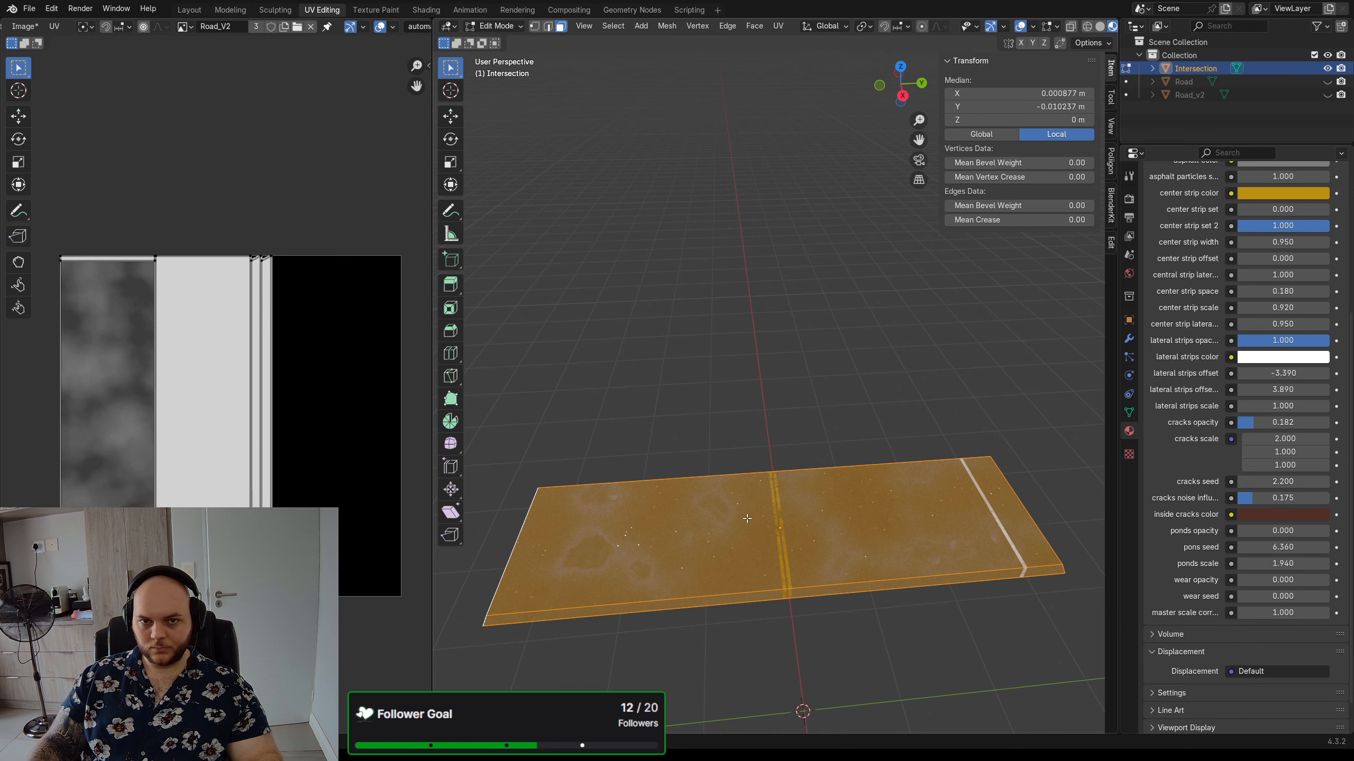
- Unwrap all the faces again with Smart UV Project, using an island margin of 0.1 and Axis-aligned (Vertical) rotation
middle_drag(748, 520, 731, 515)
key(u)
mouse_move(731, 516)
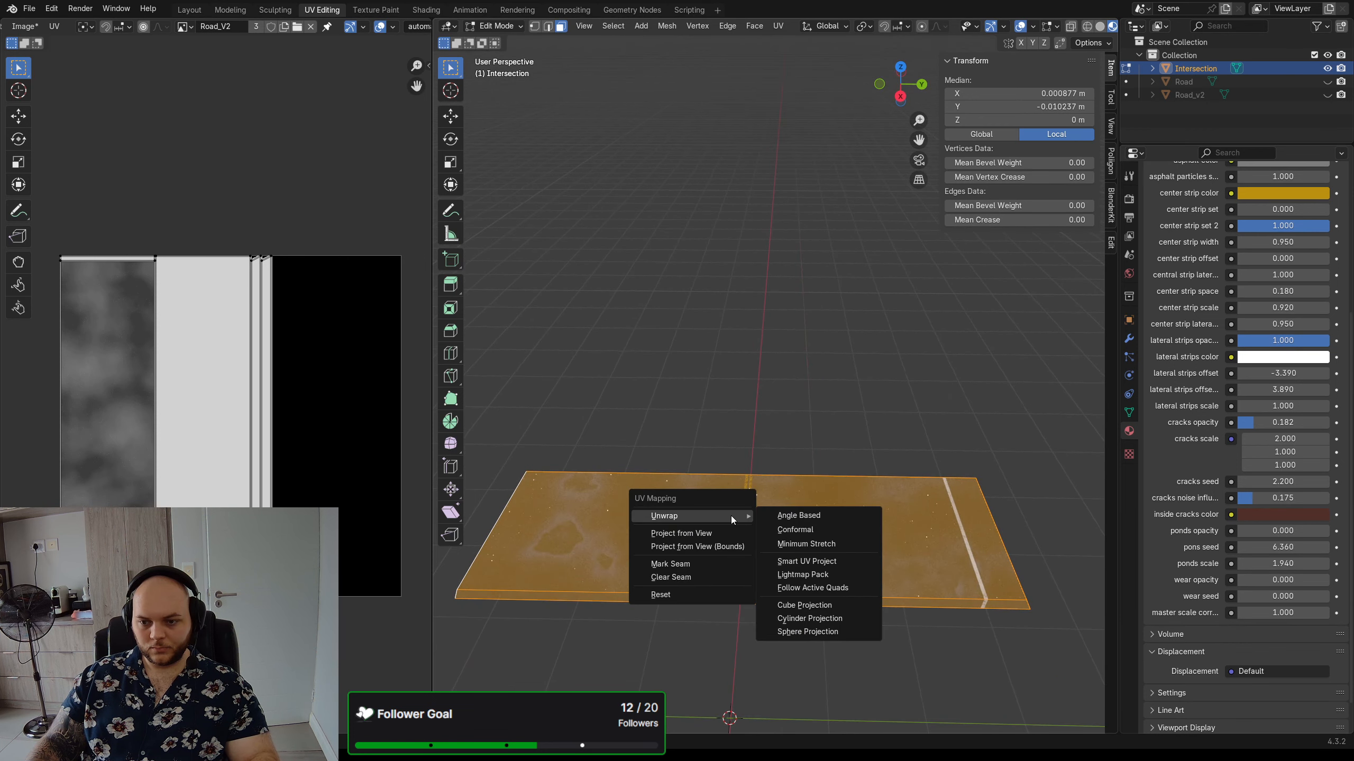
click(815, 562)
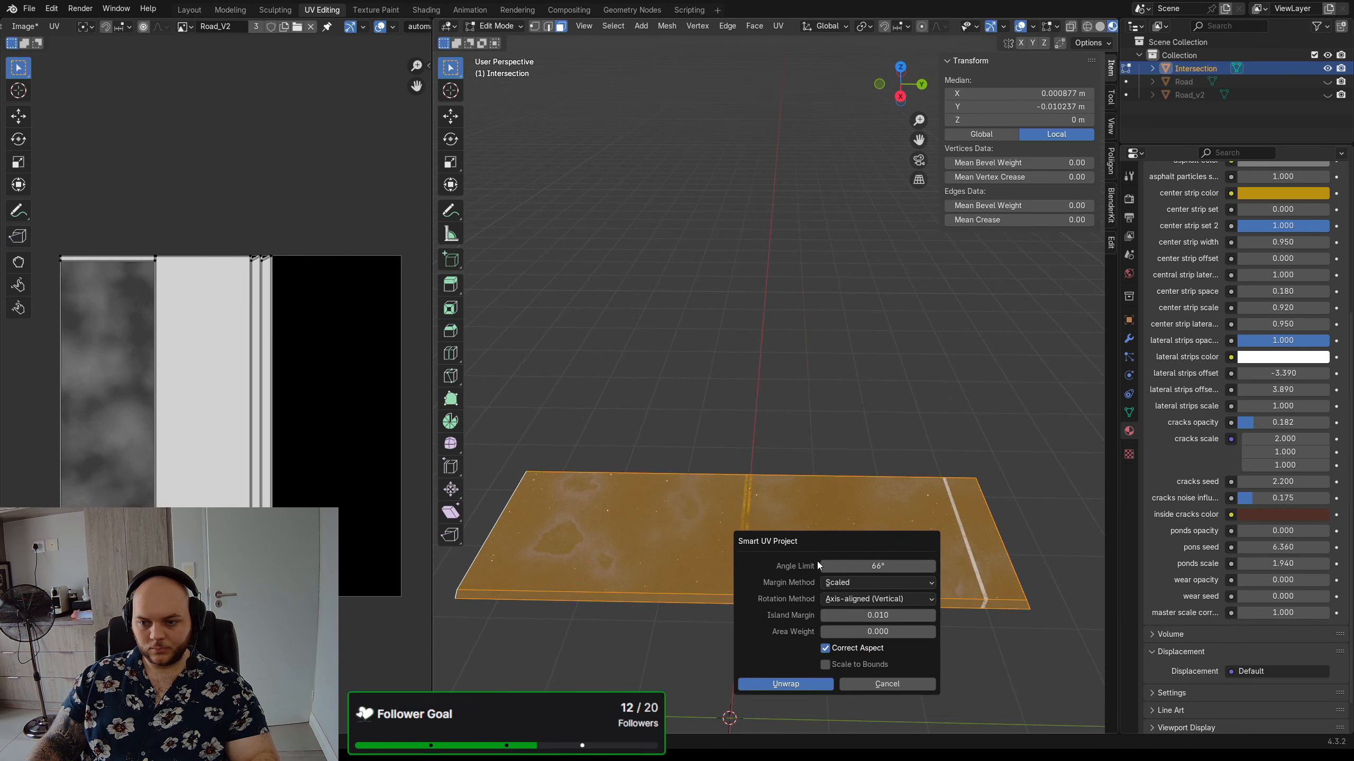
click(874, 615)
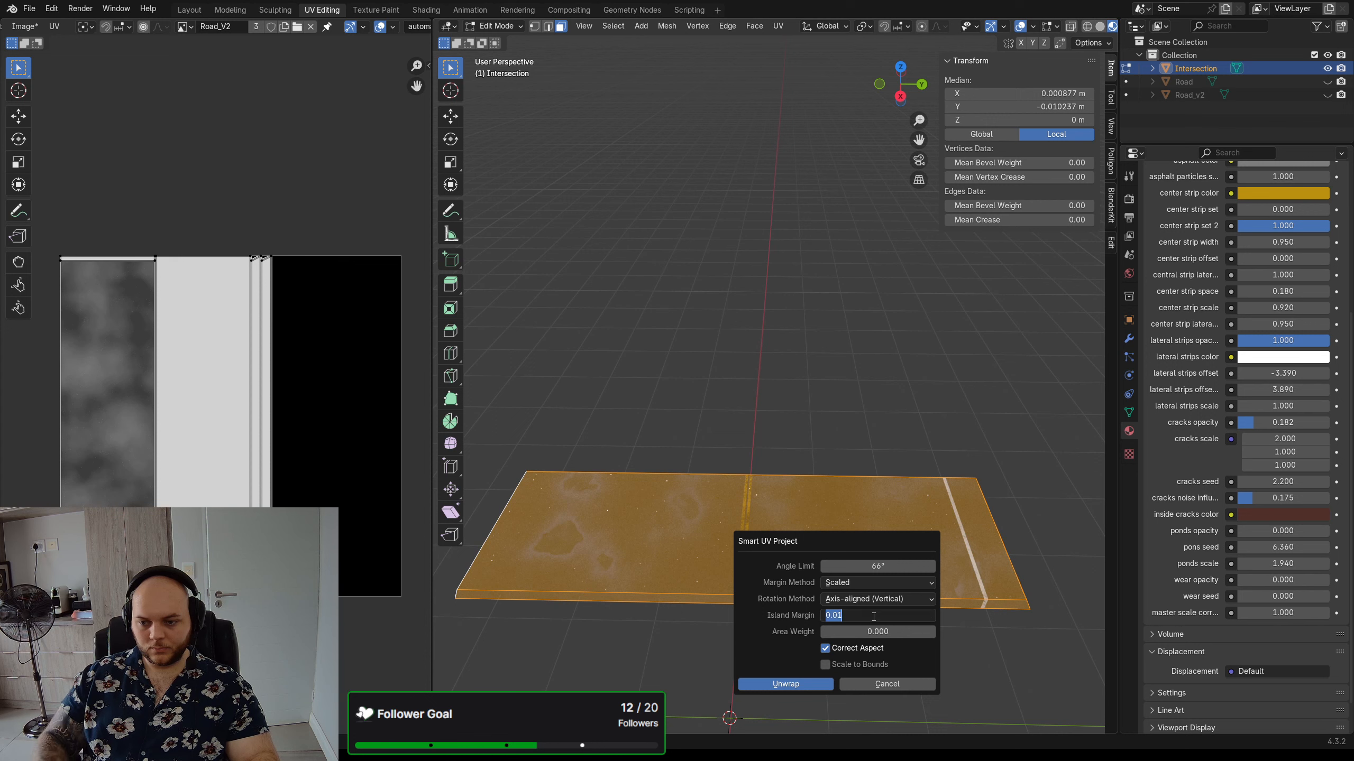
text(0.1)
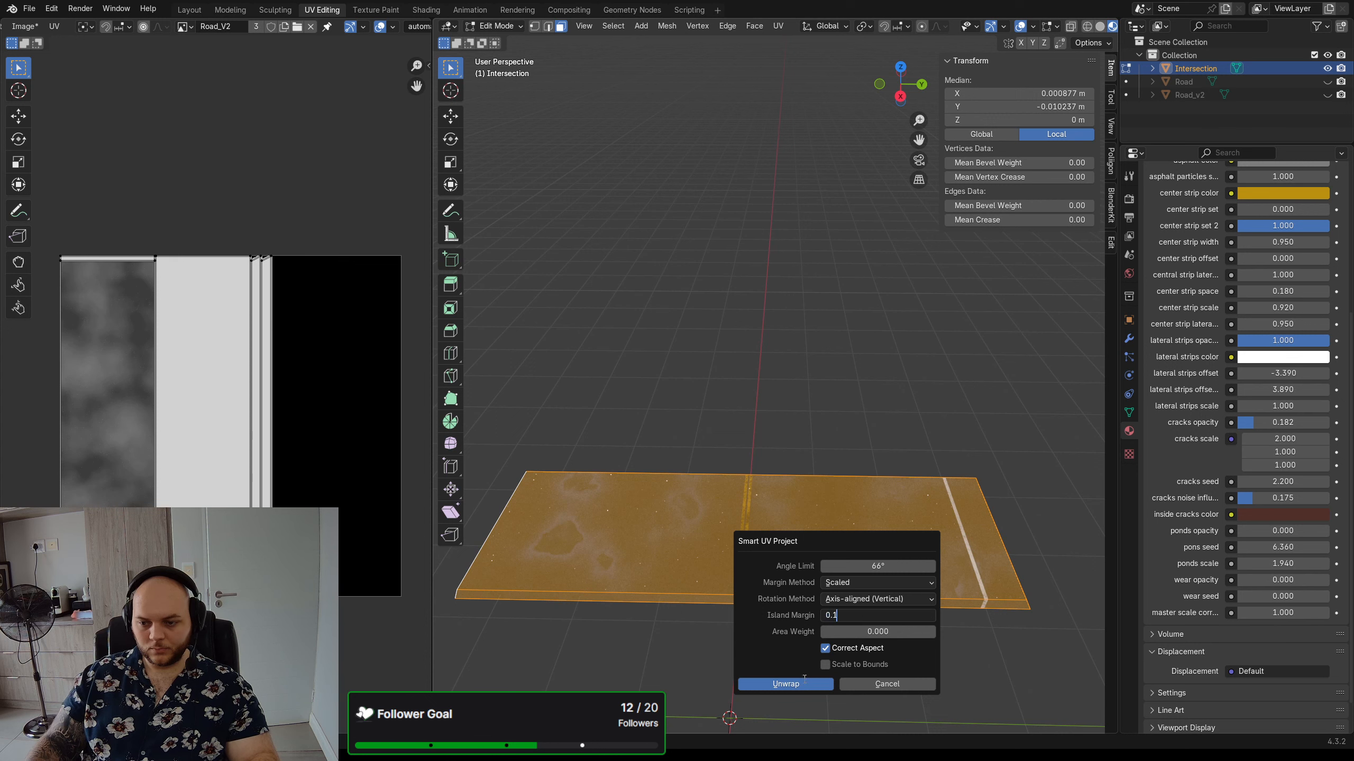
key(Return)
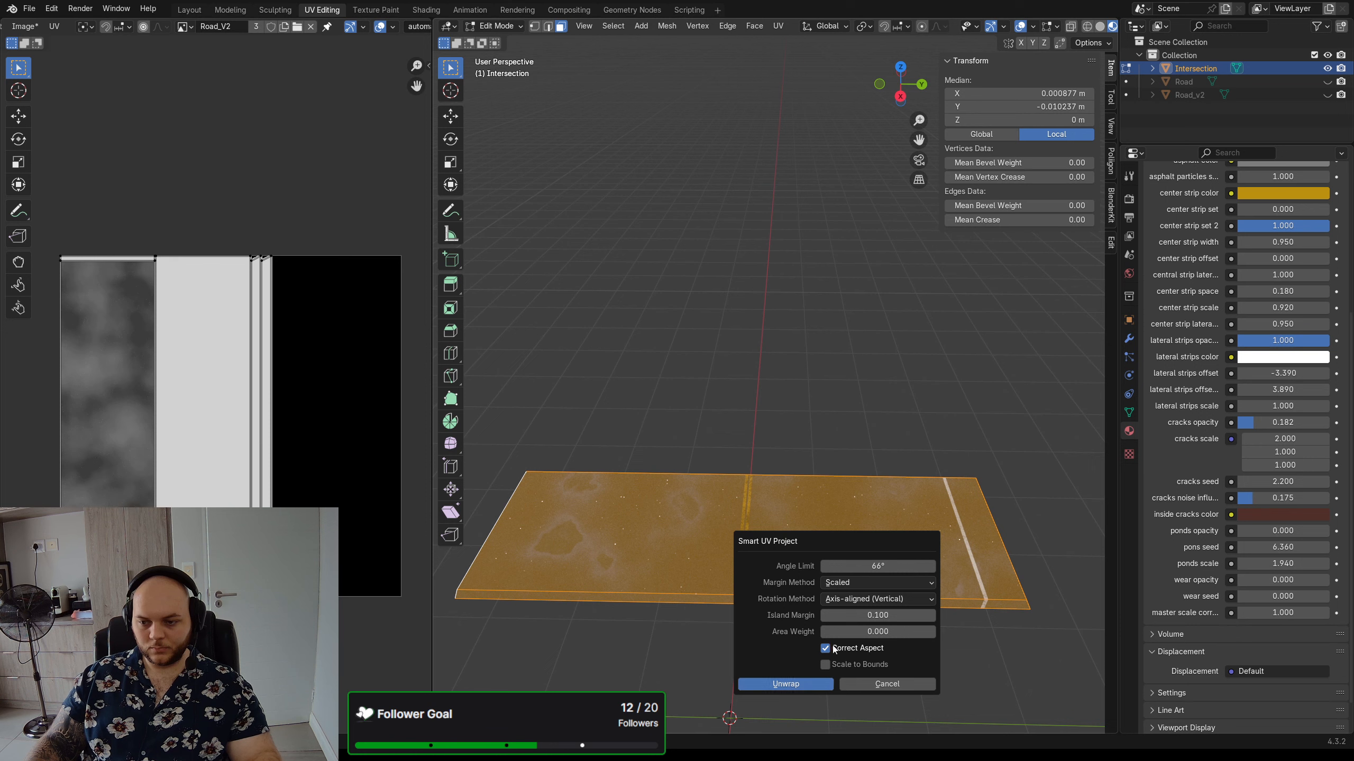
click(861, 599)
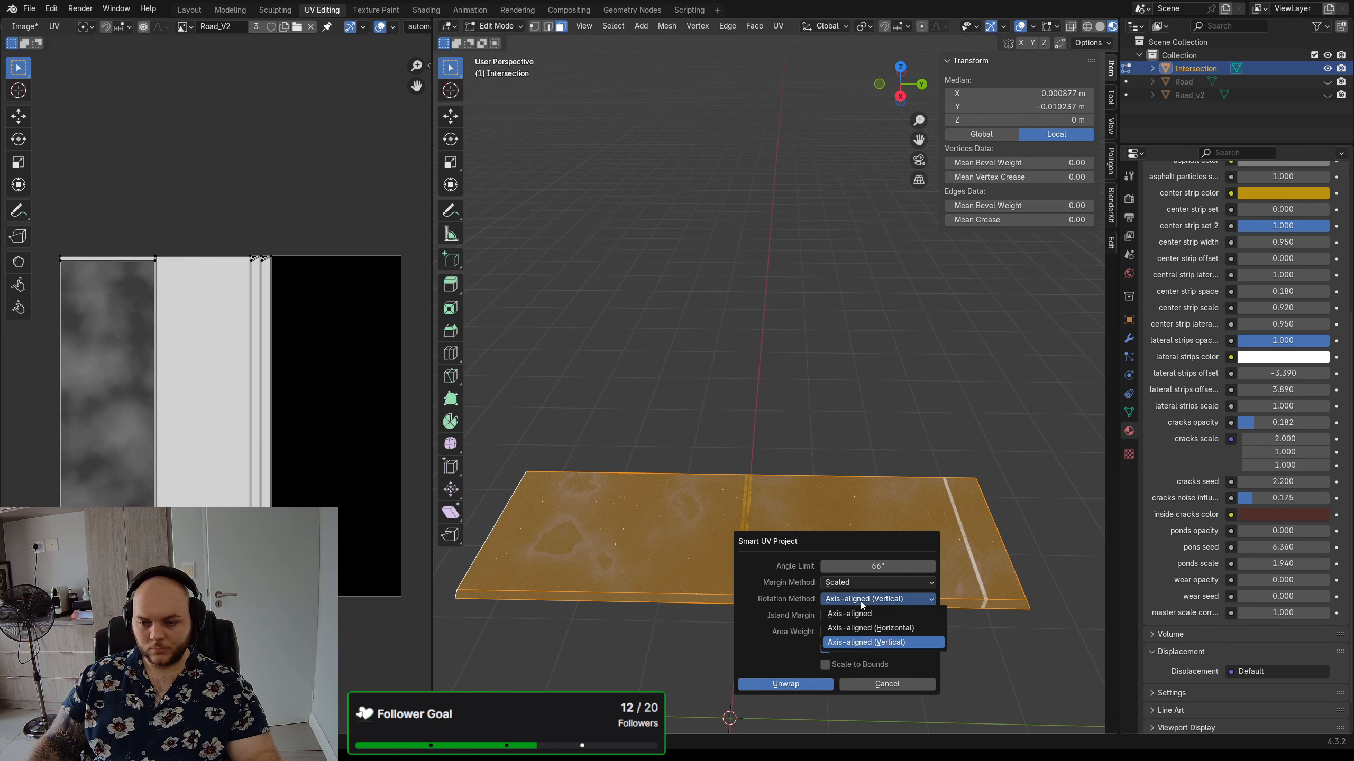
click(847, 641)
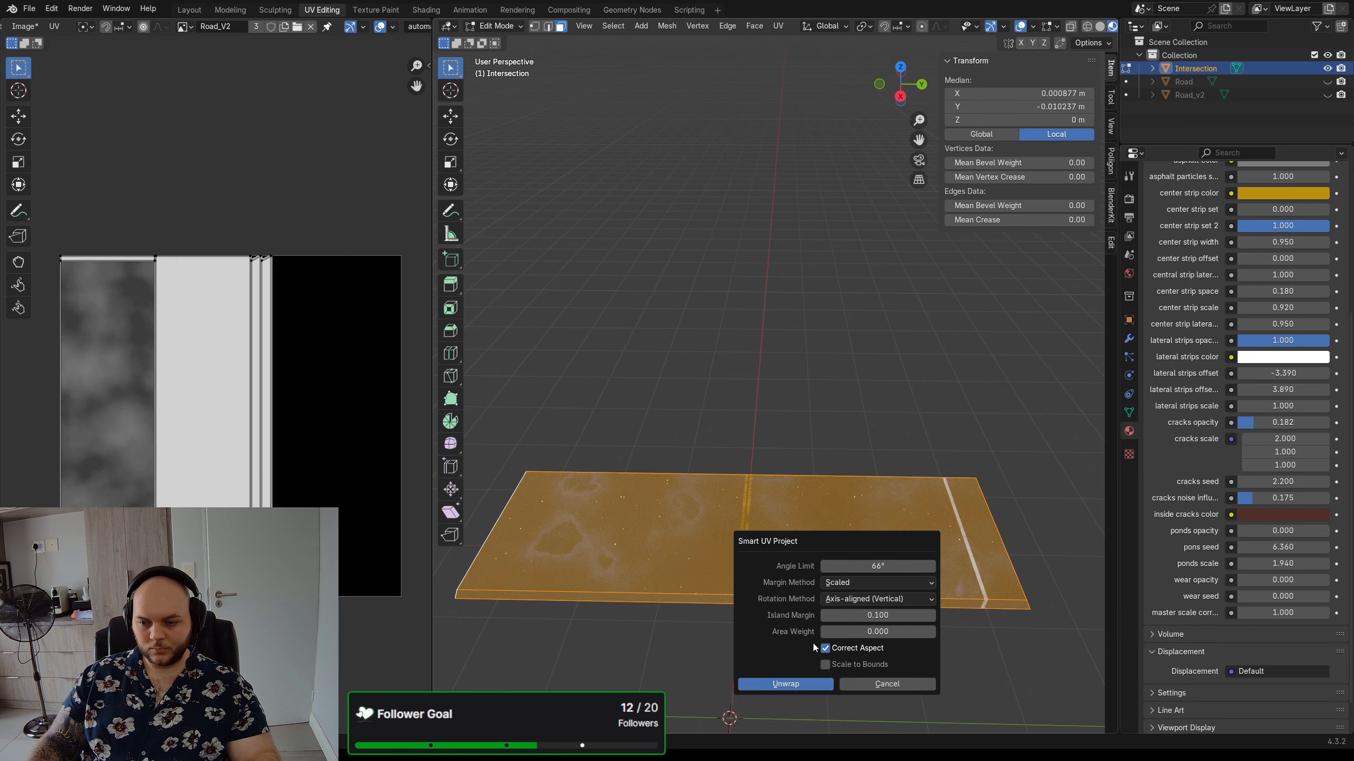
click(786, 684)
- Check the new UV island spacing for the top face and the whole mesh, and save the Blender file
scroll(138, 390, up, 2)
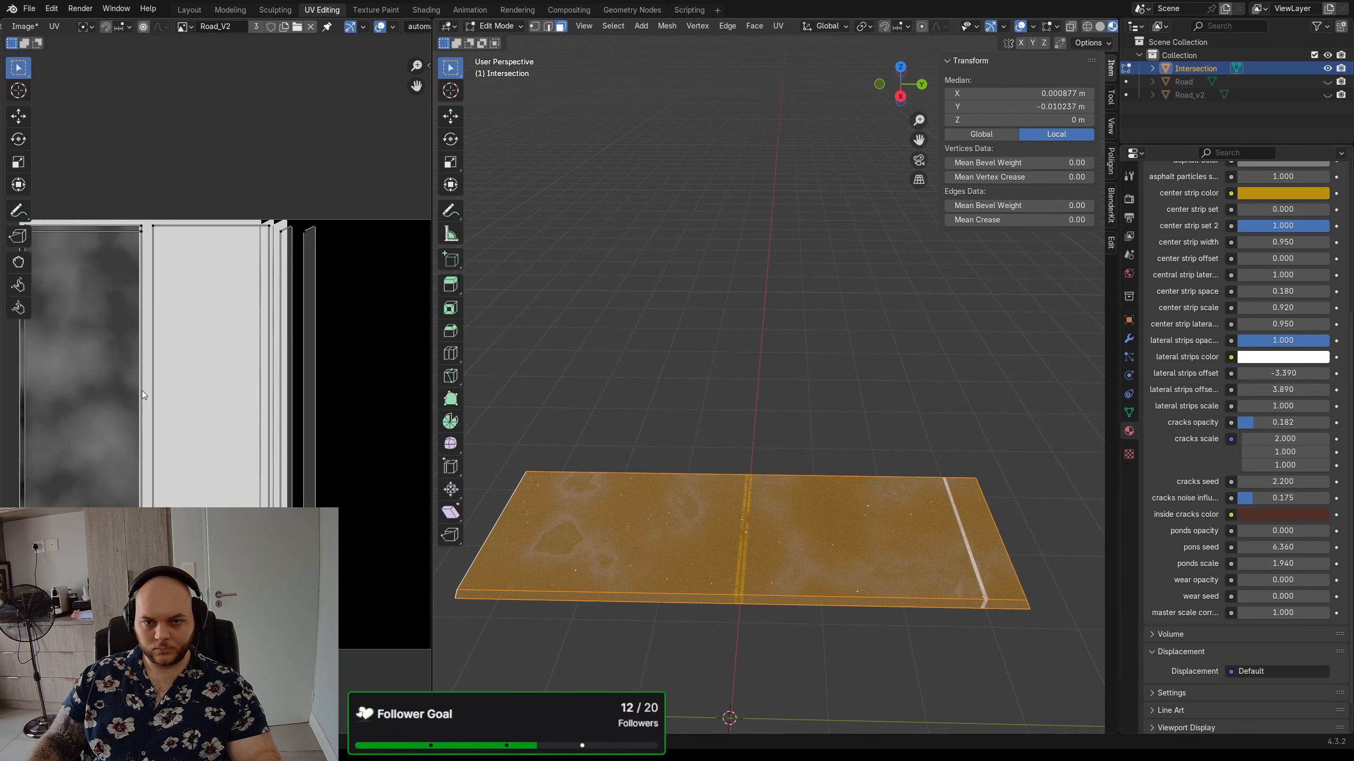
click(150, 253)
click(664, 441)
click(694, 528)
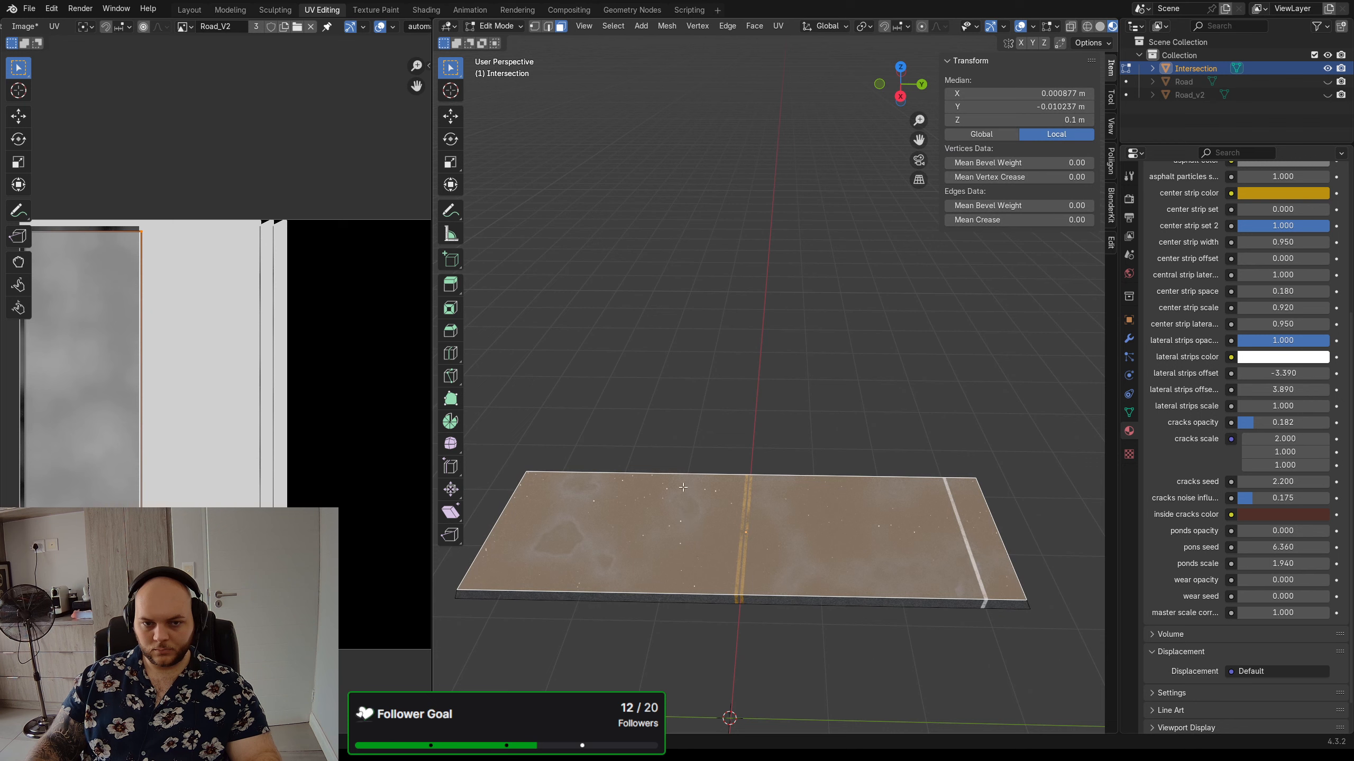
shift+middle_drag(577, 375, 652, 372)
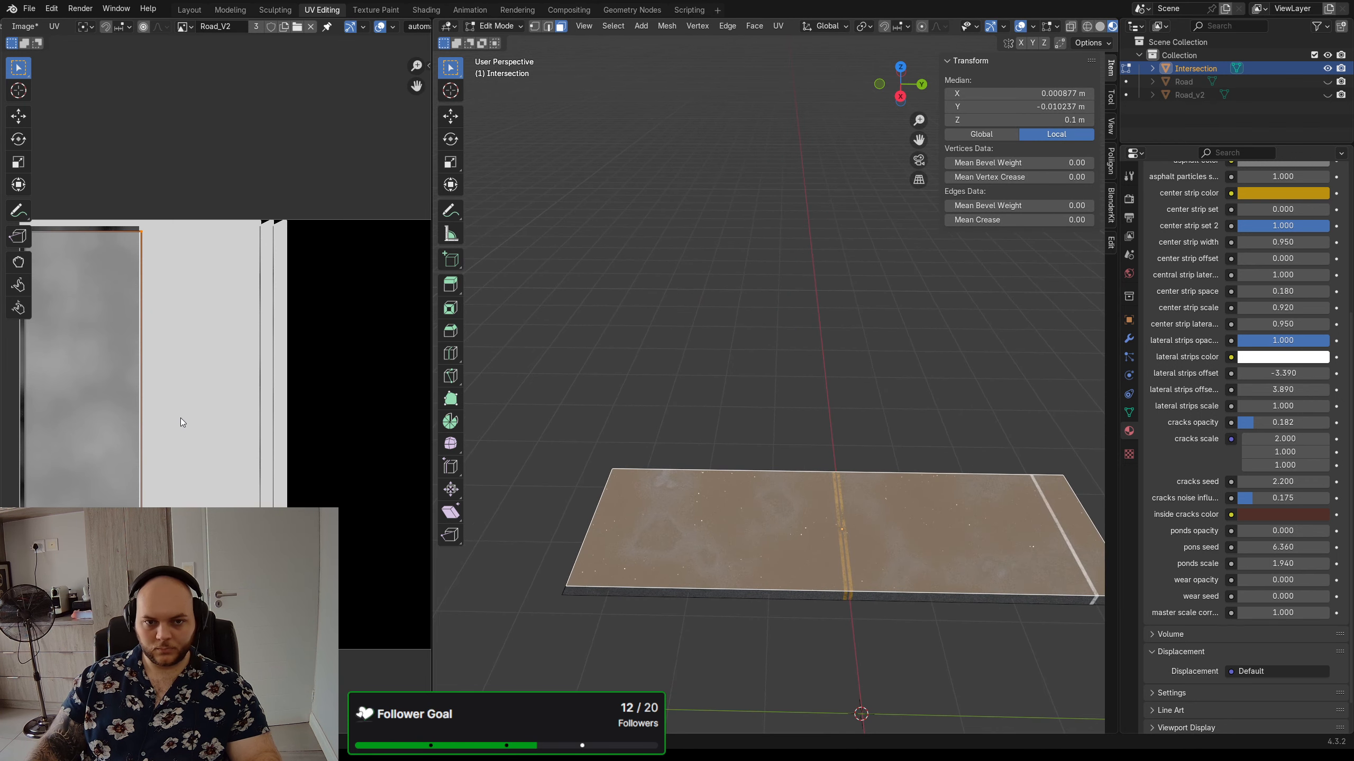
scroll(173, 419, down, 1)
scroll(171, 416, up, 1)
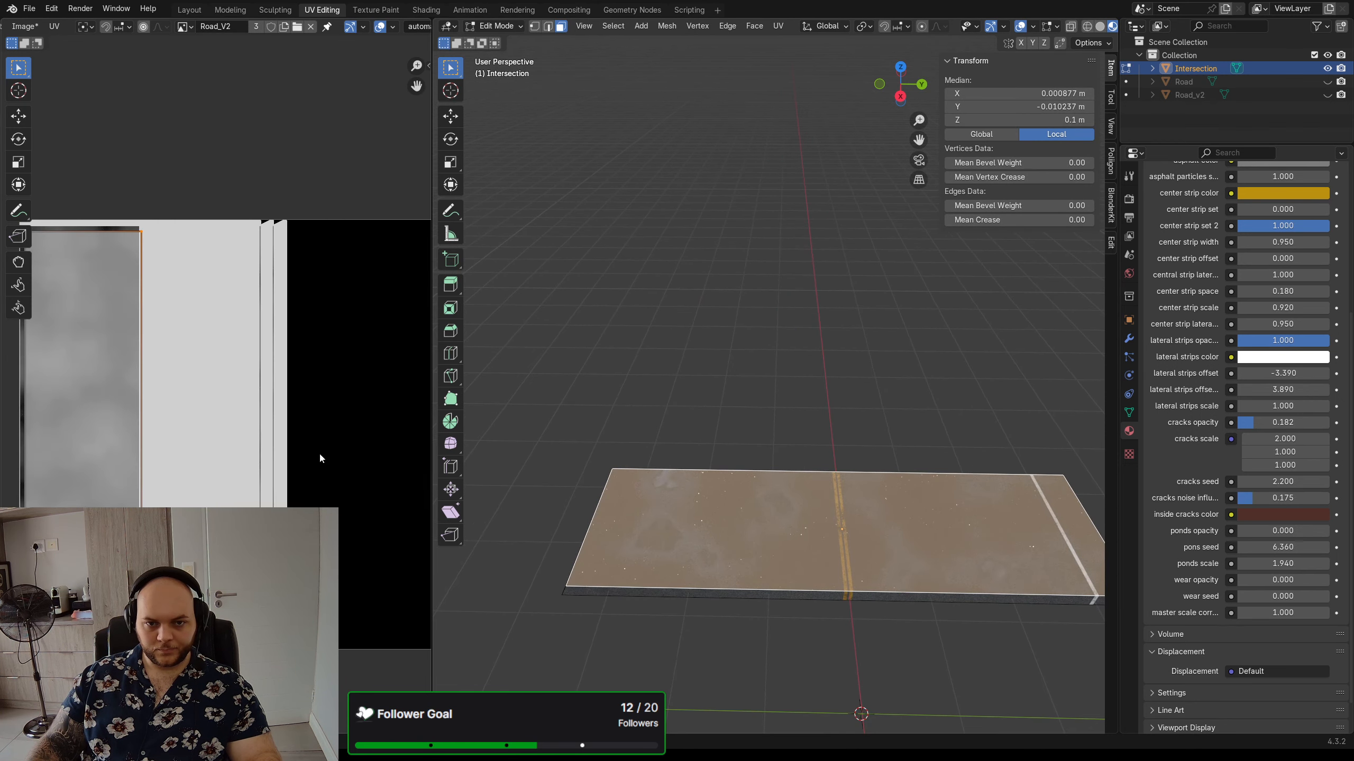
key(a)
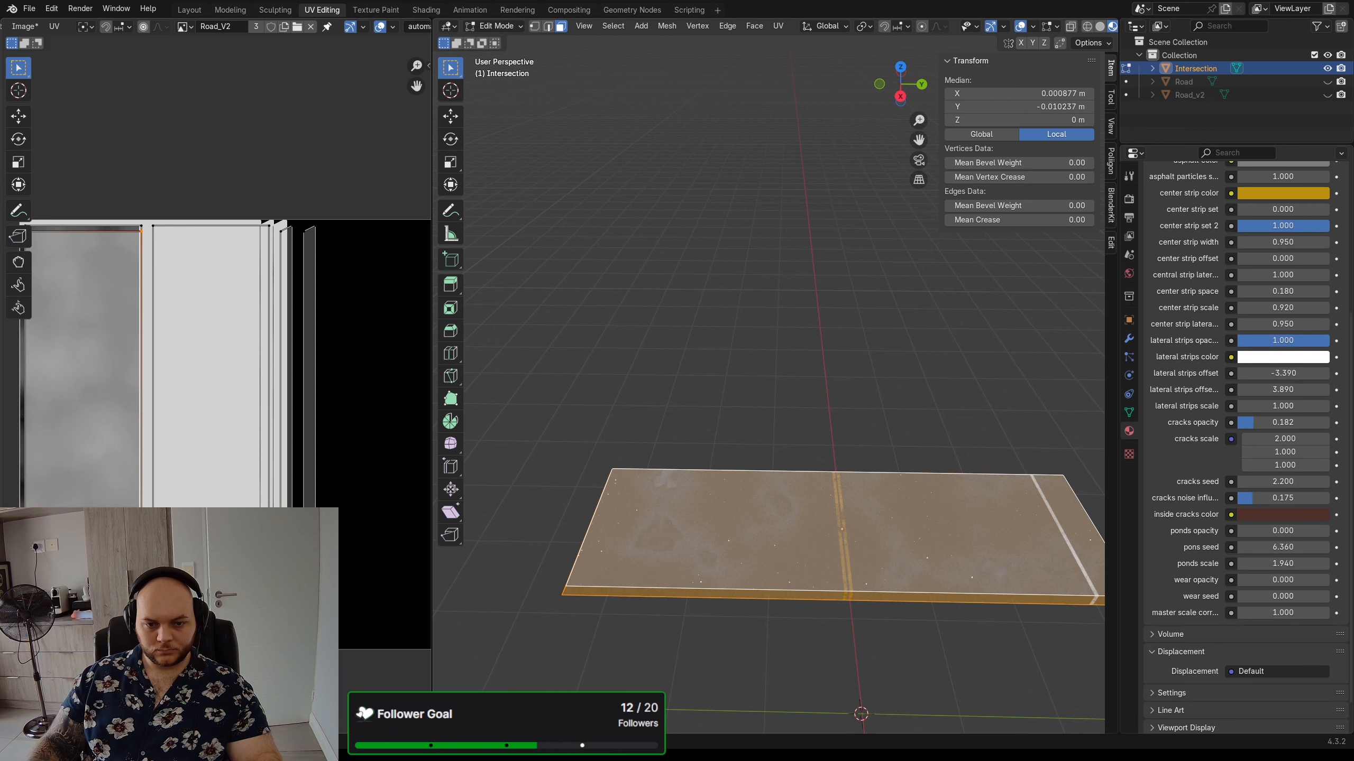
key(ctrl+z)
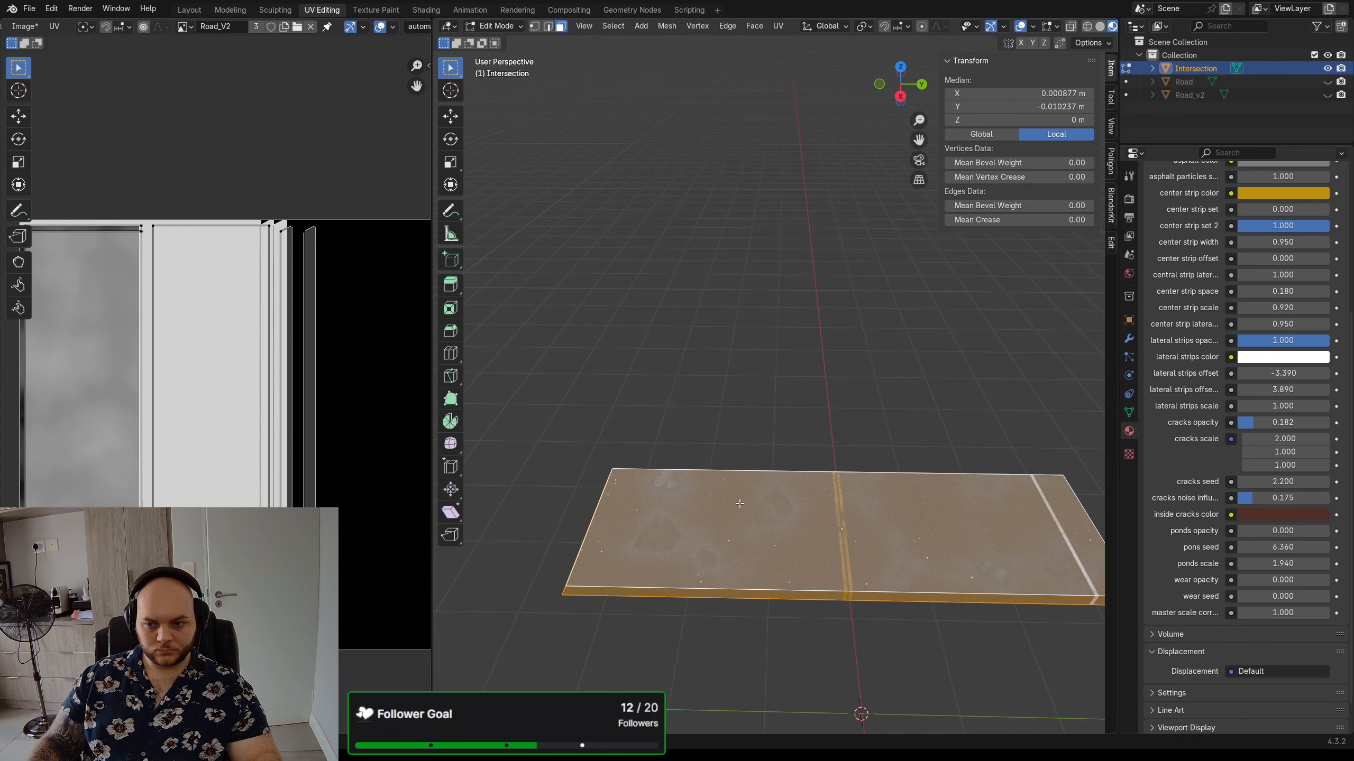
click(760, 414)
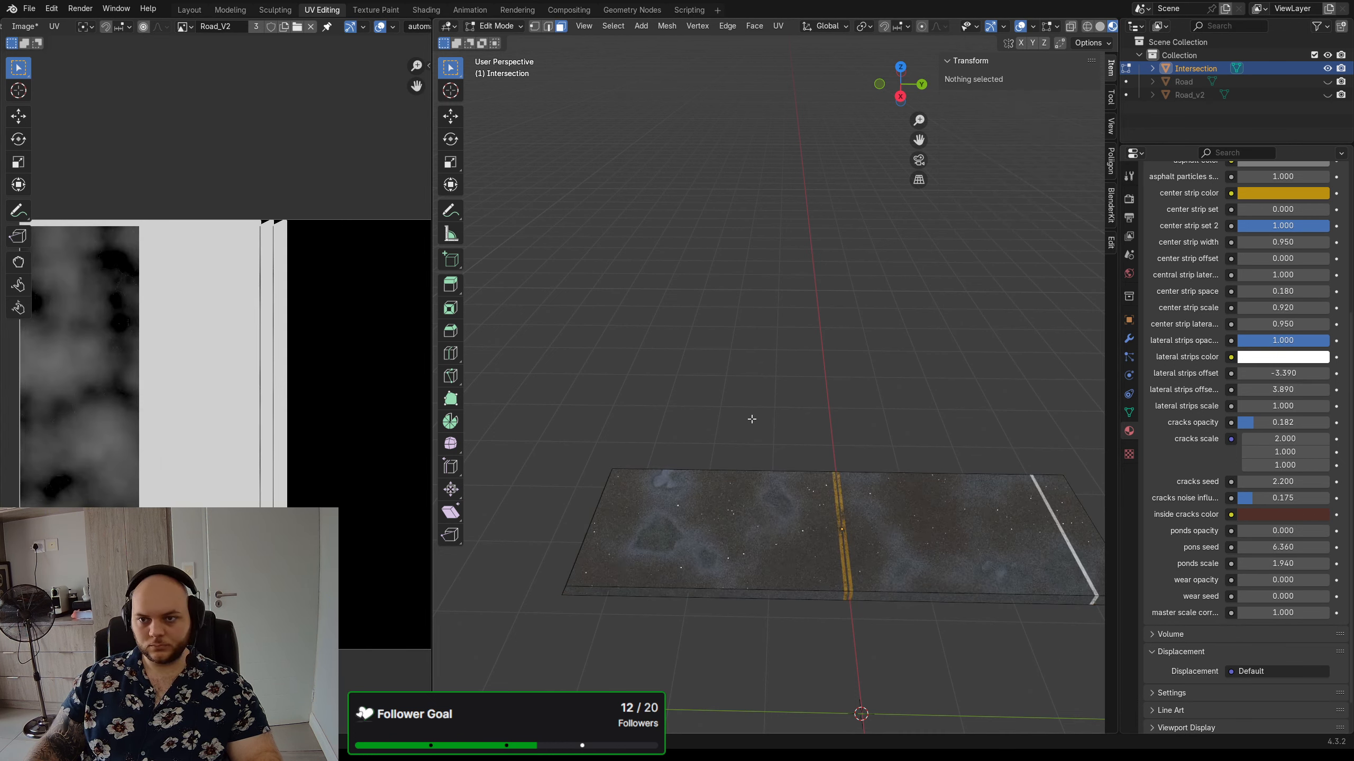
key(ctrl+s)
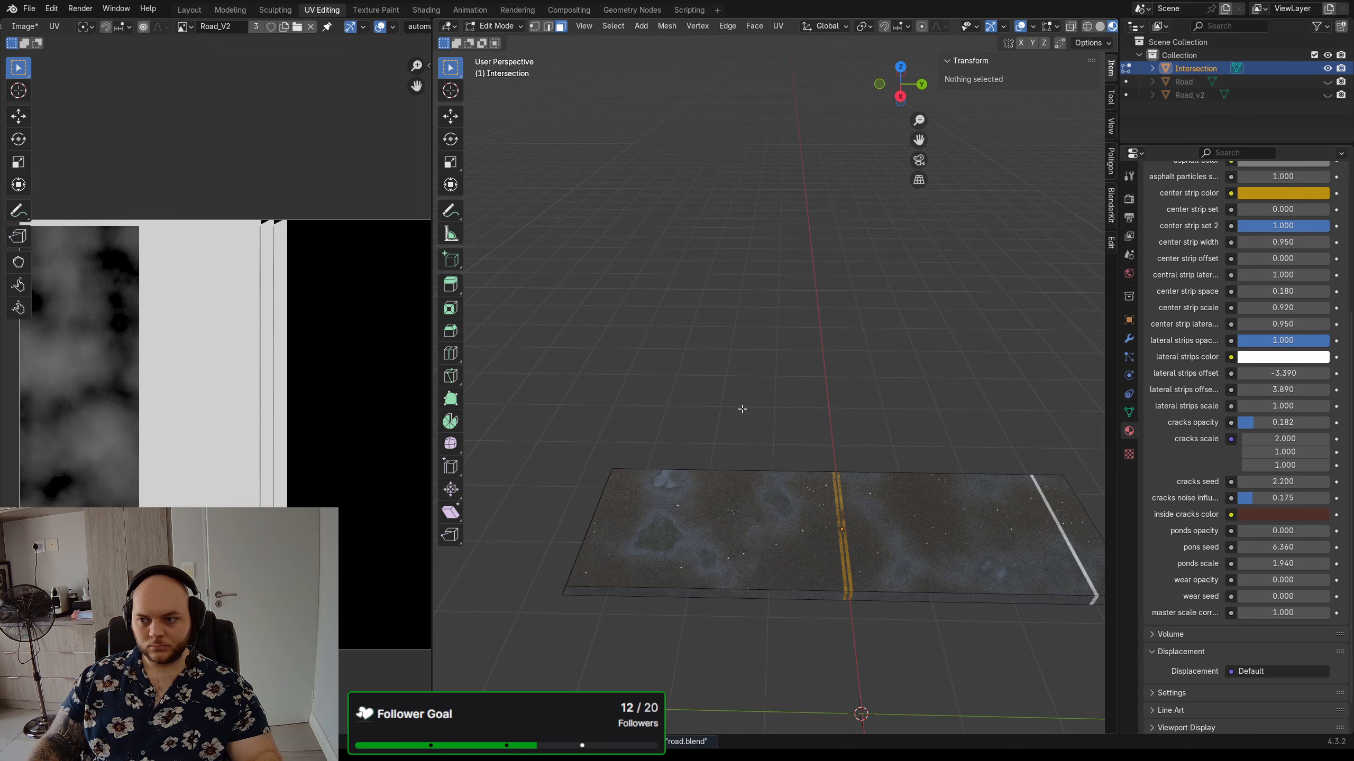
- Bake the Intersection's Roughness pass again with the new UV layout and save the baked image
shift+middle_drag(966, 417, 900, 408)
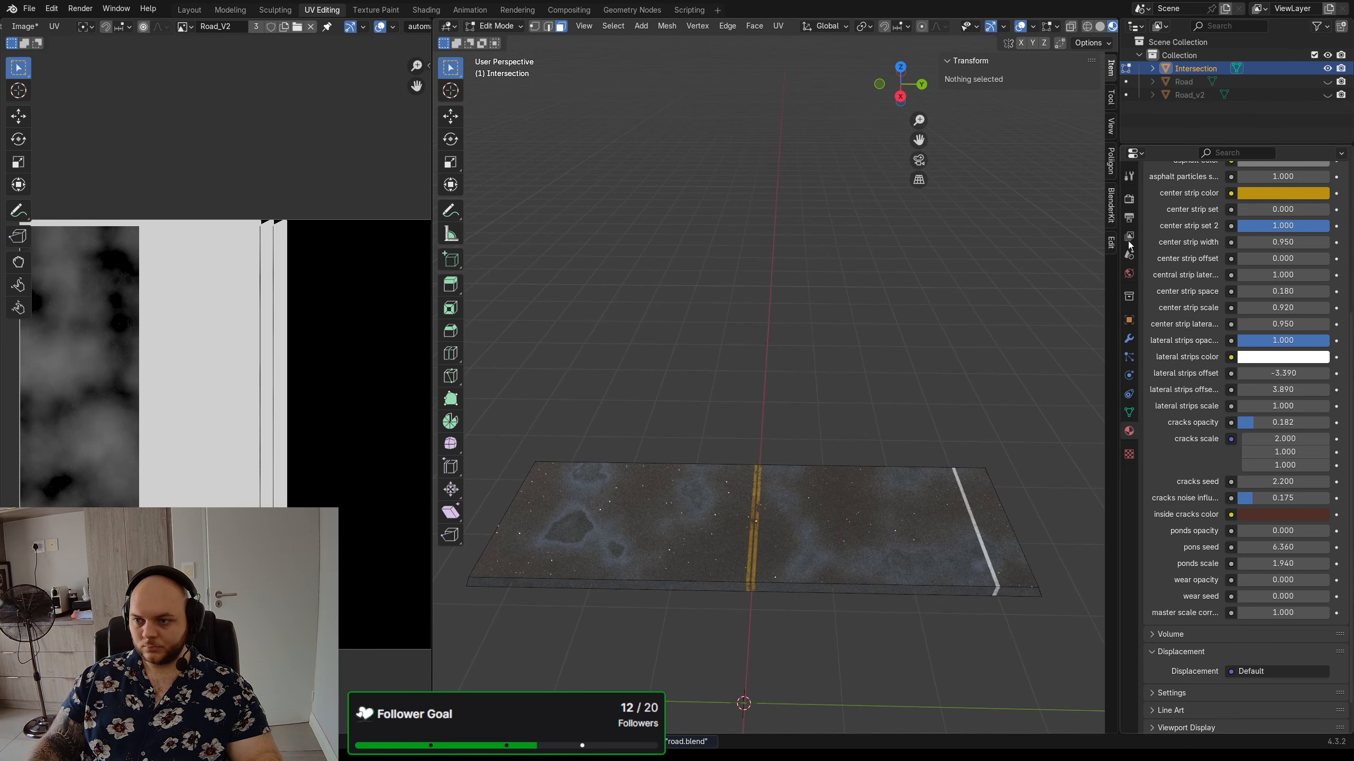
click(1129, 198)
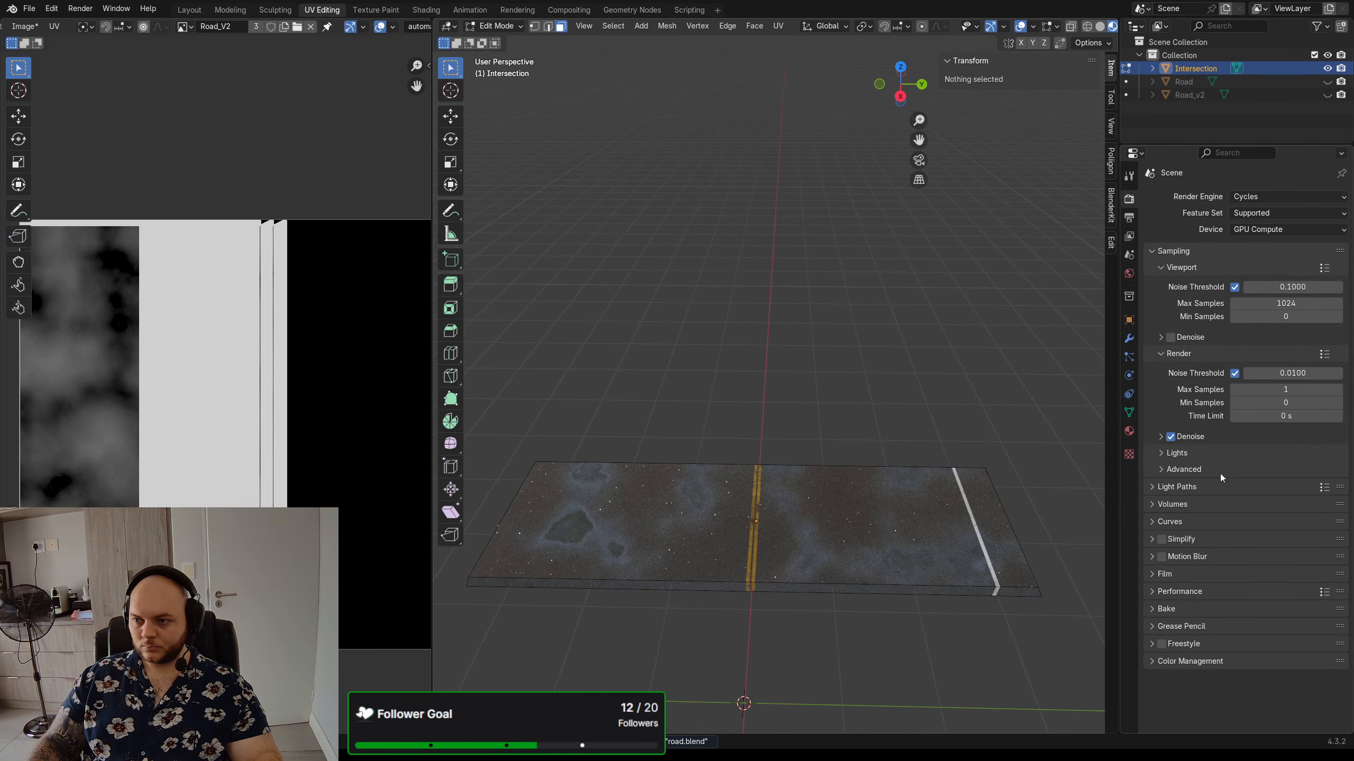
click(426, 10)
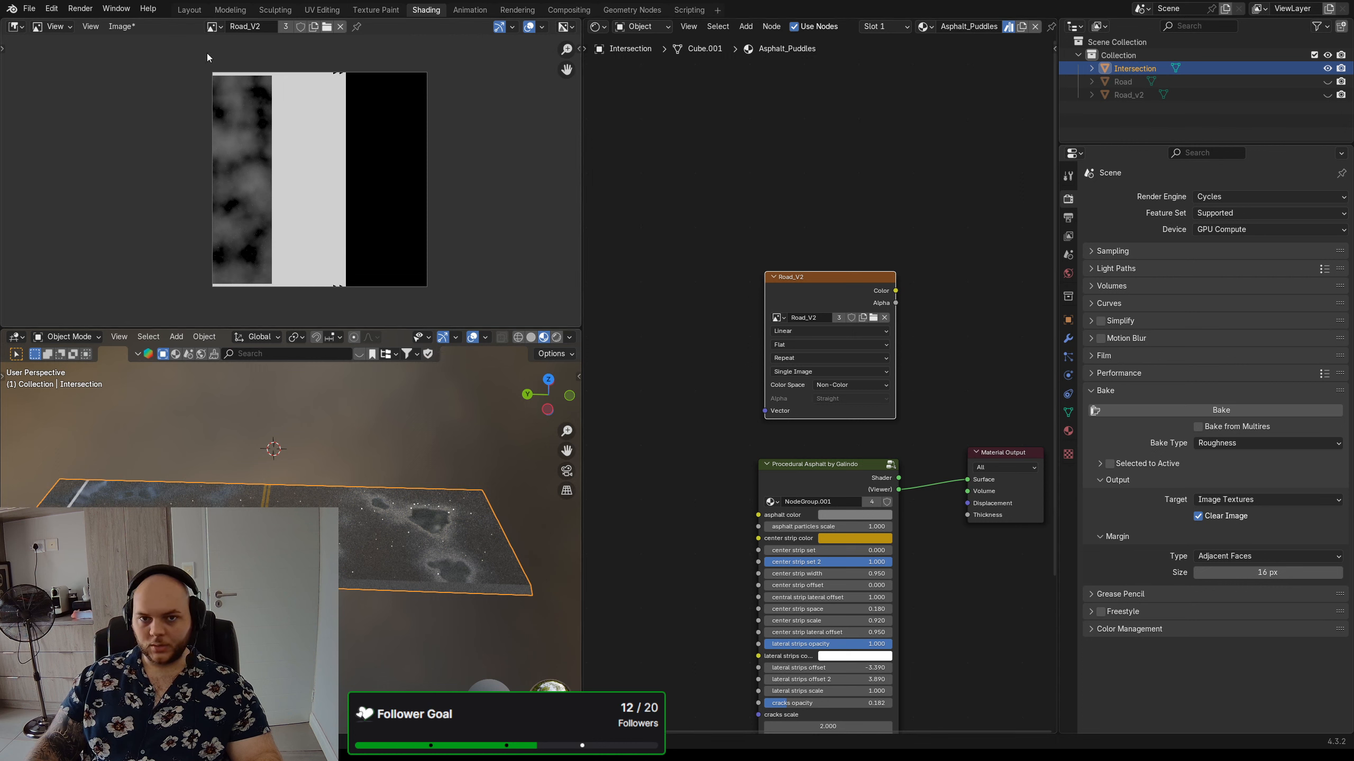
click(1222, 410)
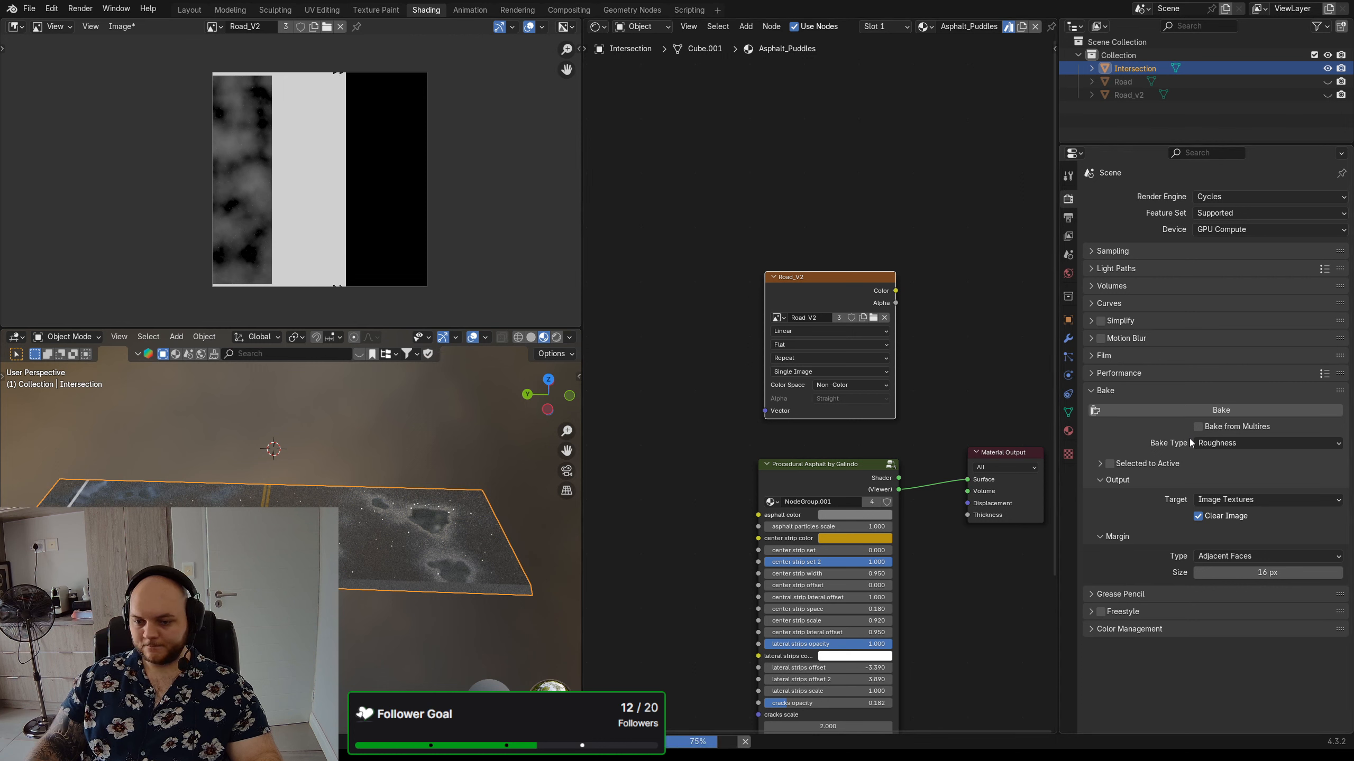
click(122, 26)
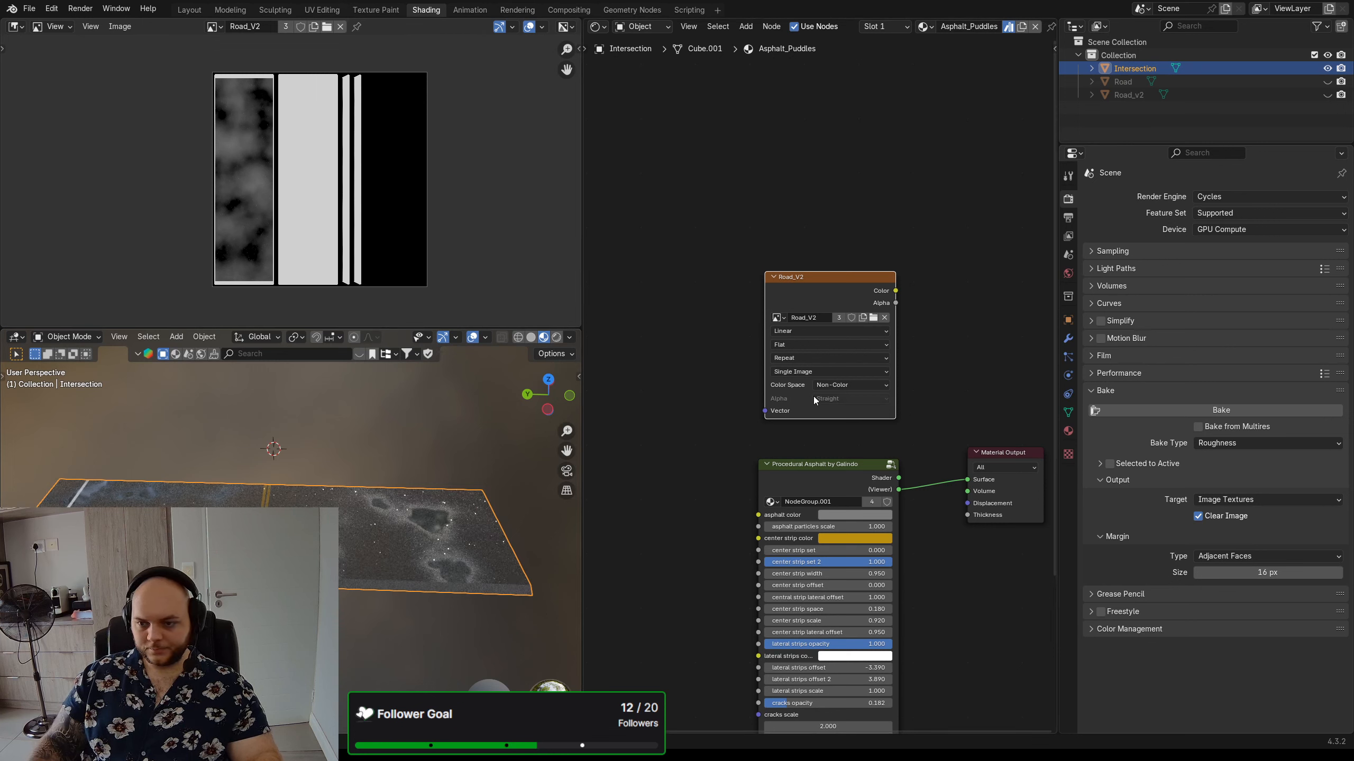
- Set the bake type to Normal, bake the Intersection in tangent space, and save the result as a separate image
click(1240, 443)
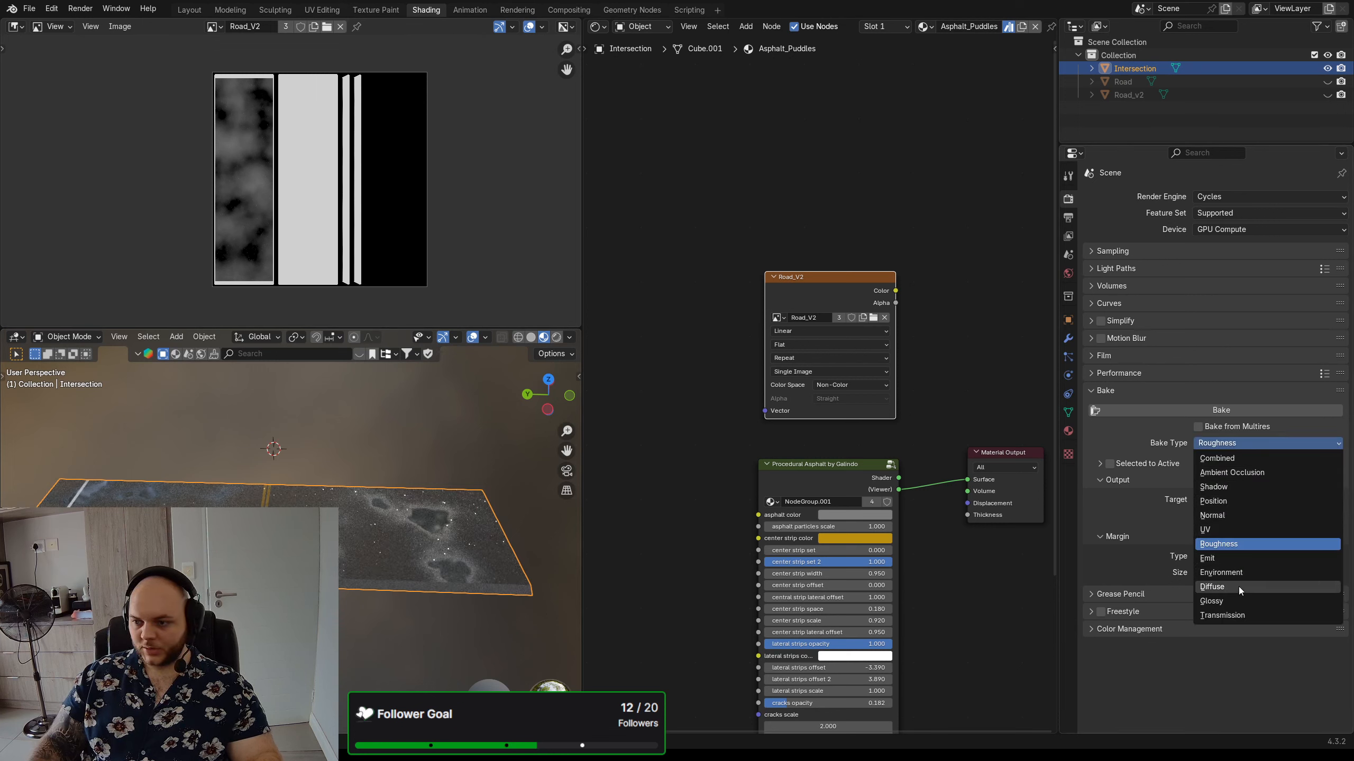
click(1223, 516)
click(1212, 410)
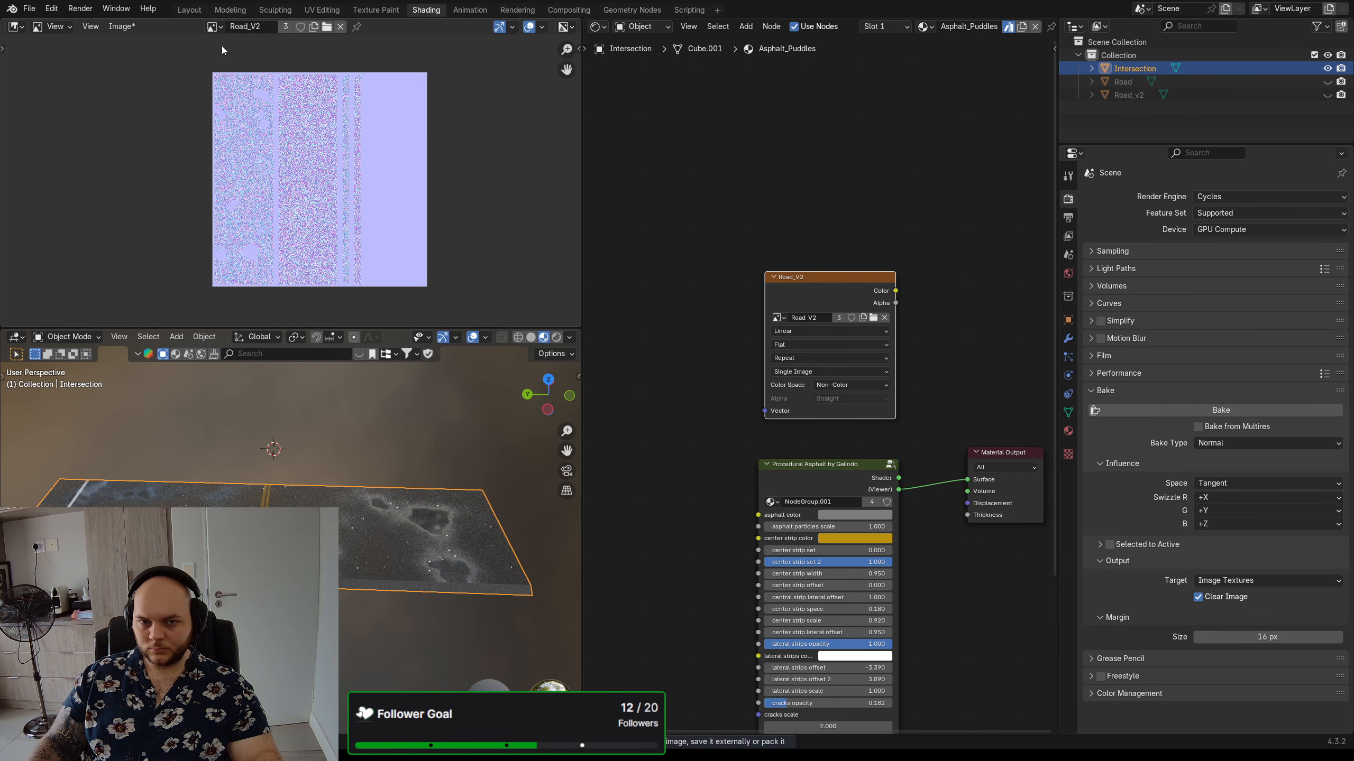
click(116, 26)
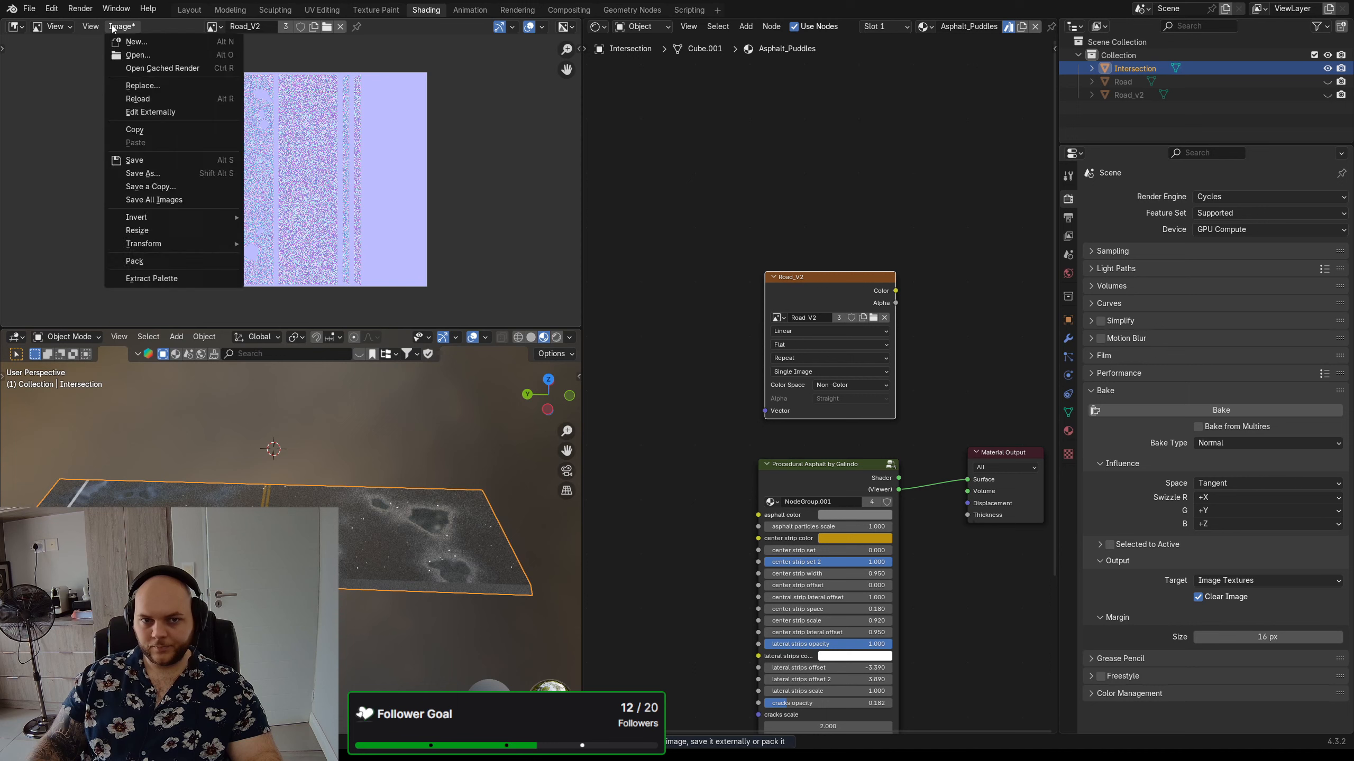
click(160, 174)
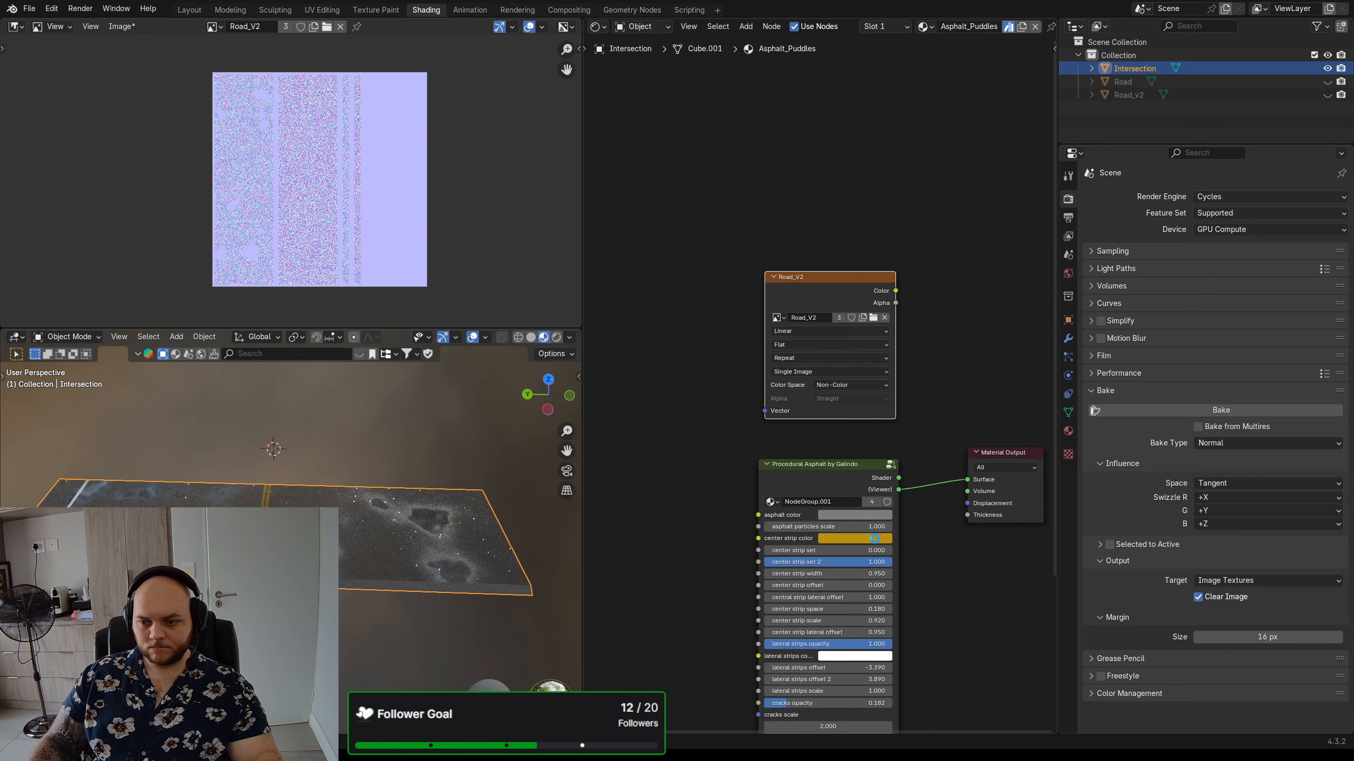
- Bake the Intersection's Diffuse pass into the Road_V2 image using the sRGB color space, and save the result as a separate image
click(1233, 446)
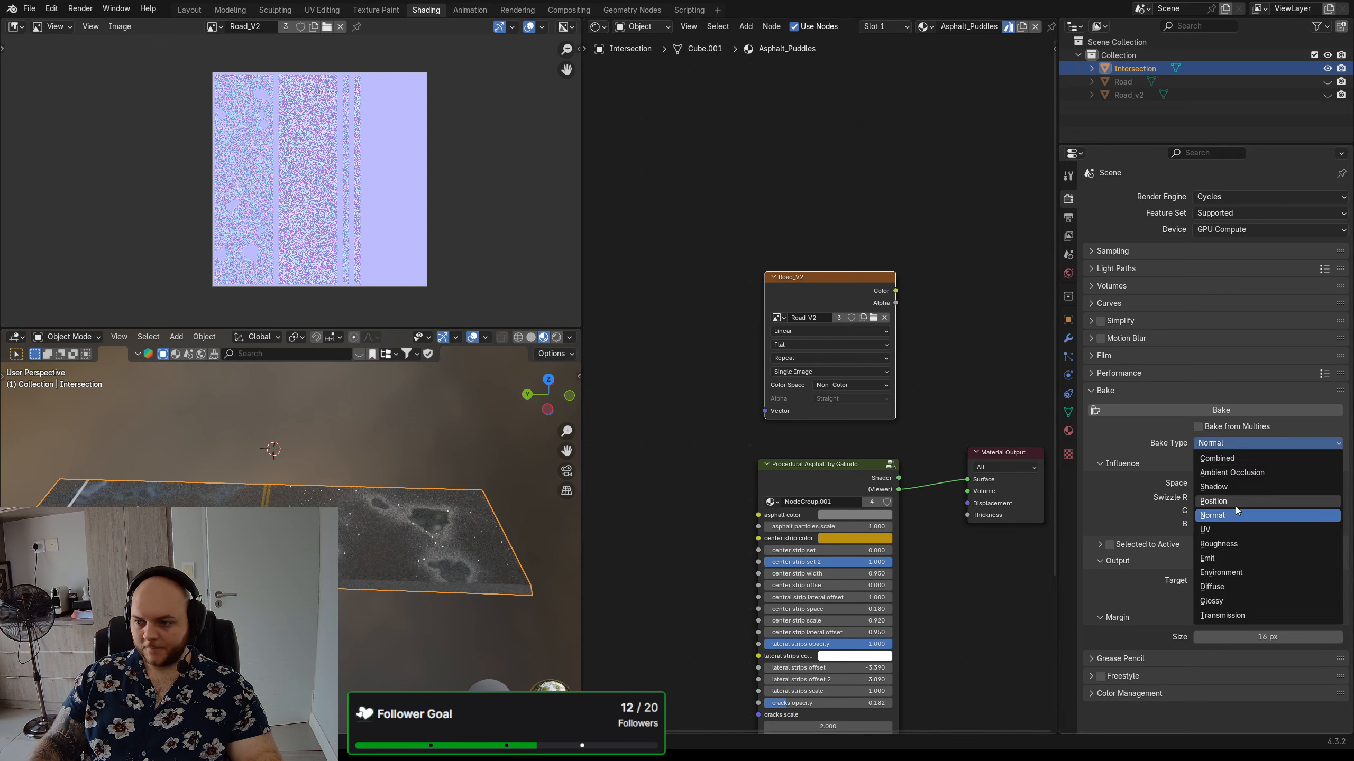
click(1226, 586)
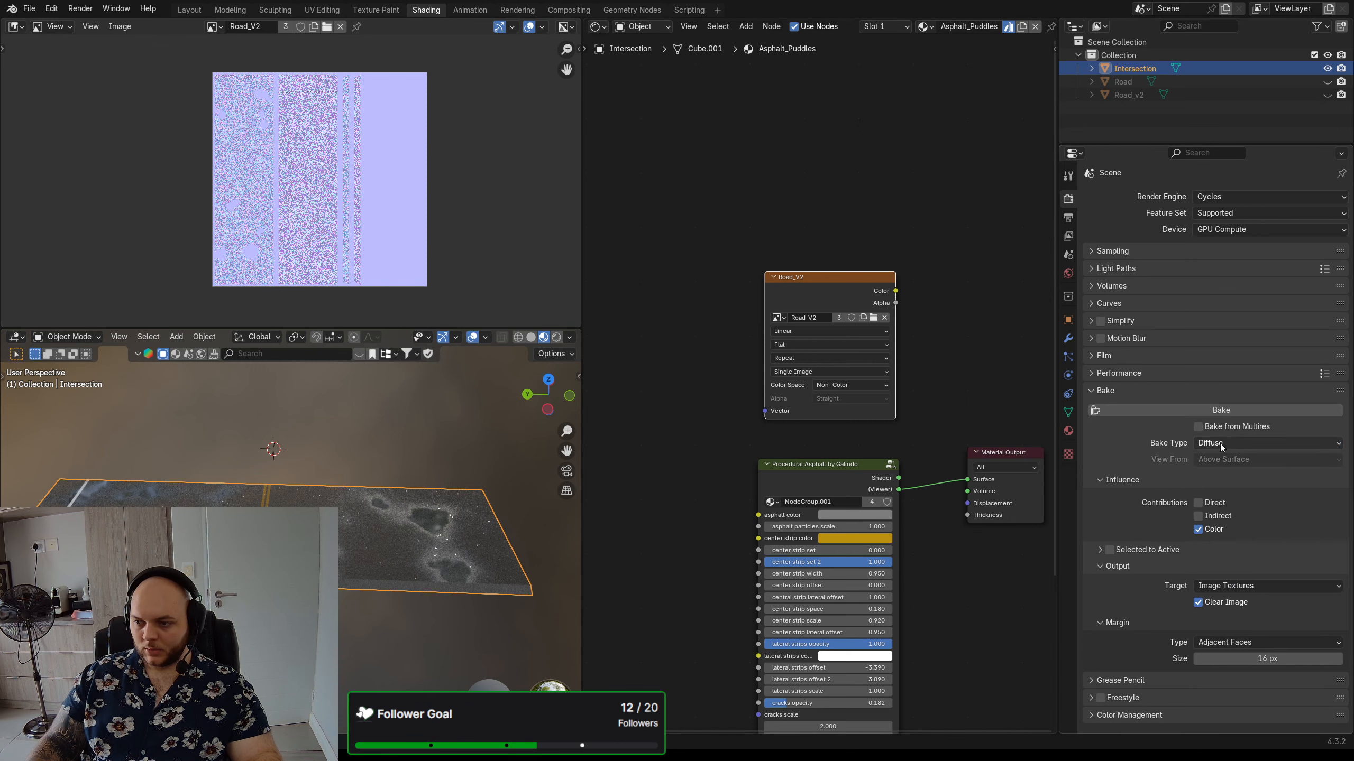
click(853, 383)
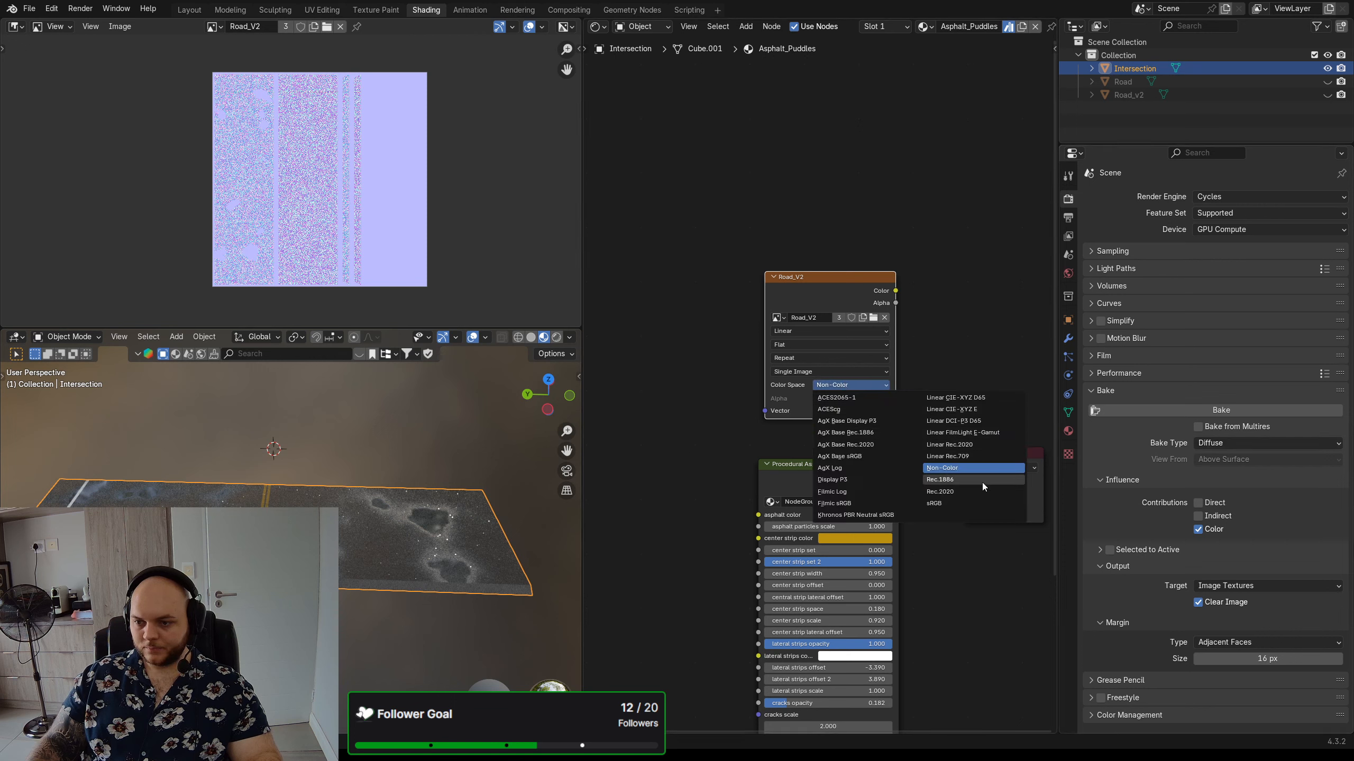
click(951, 503)
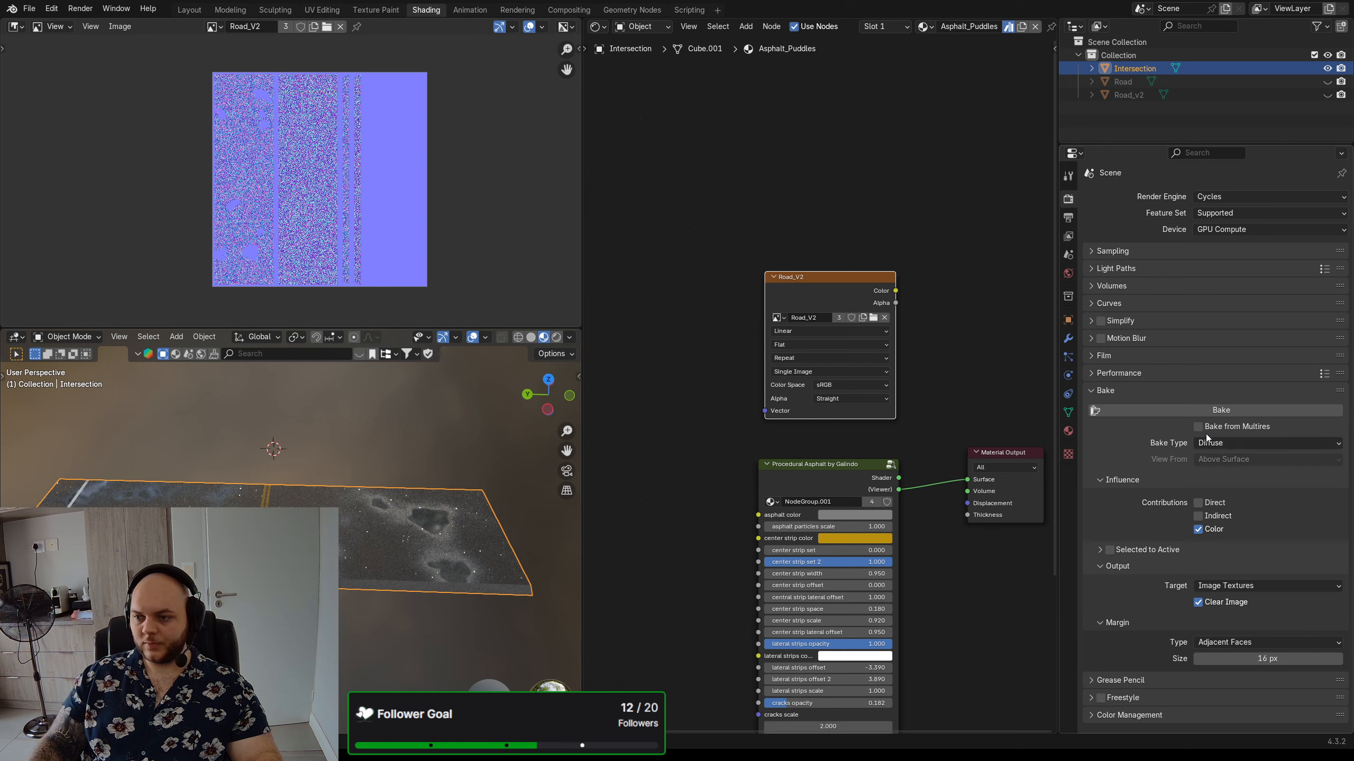
click(1215, 409)
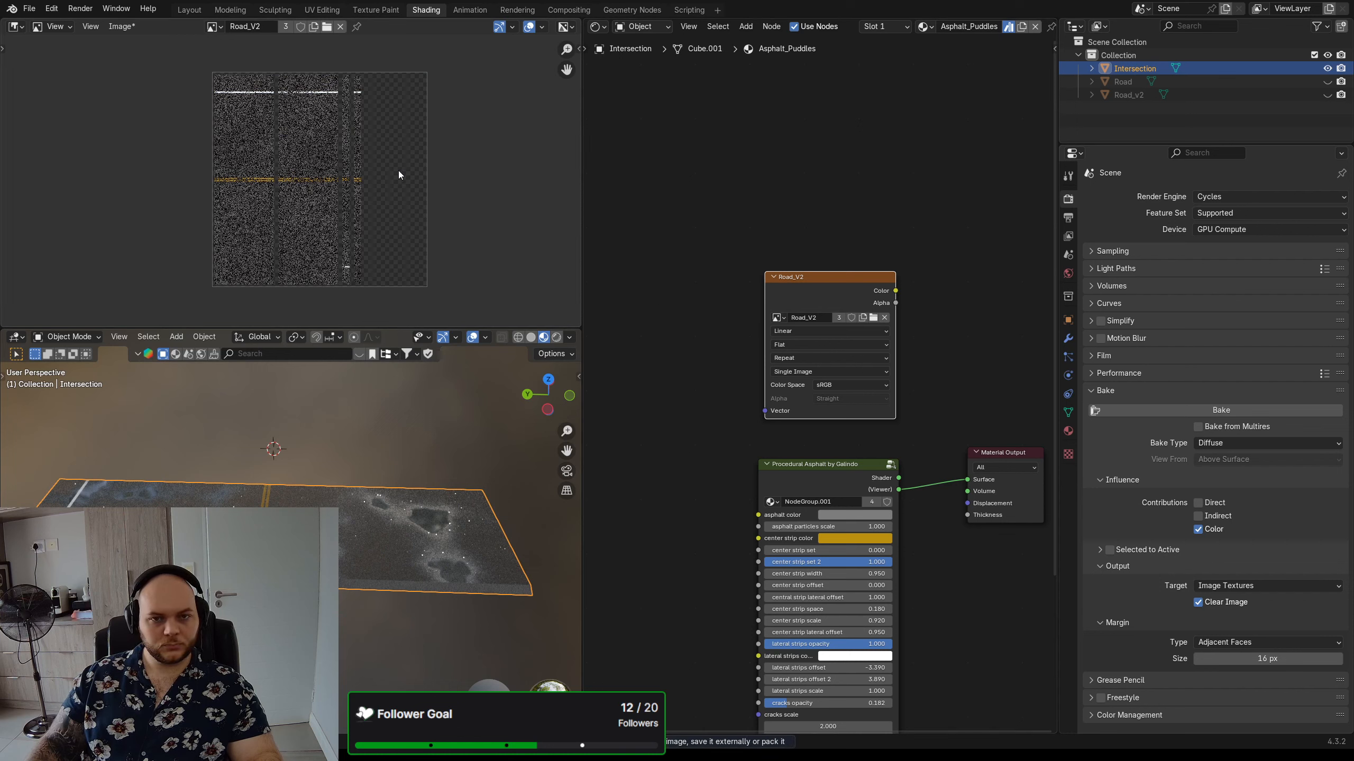
click(123, 26)
click(159, 171)
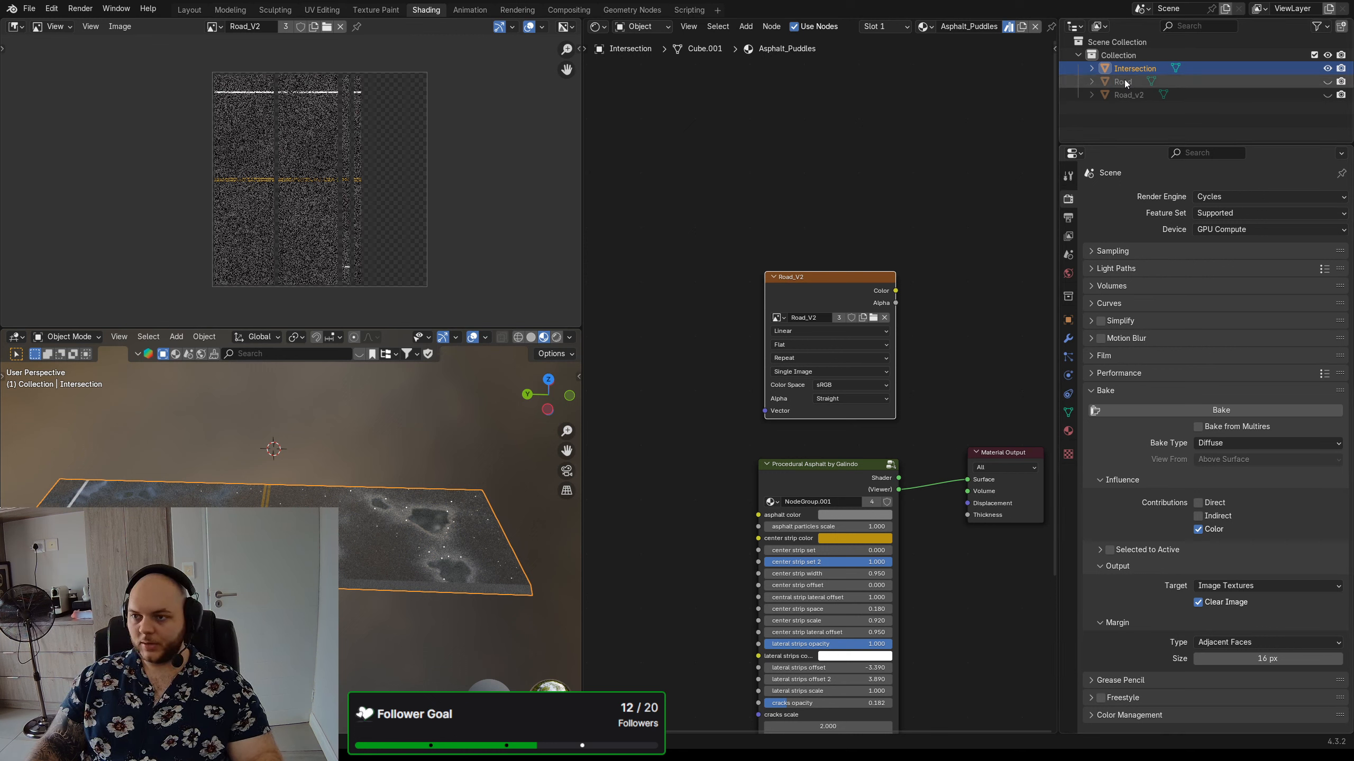
- Duplicate Road_v2's Baked Road_V2 material as a single-user copy and name the copy "Baked Intersection"
click(1130, 96)
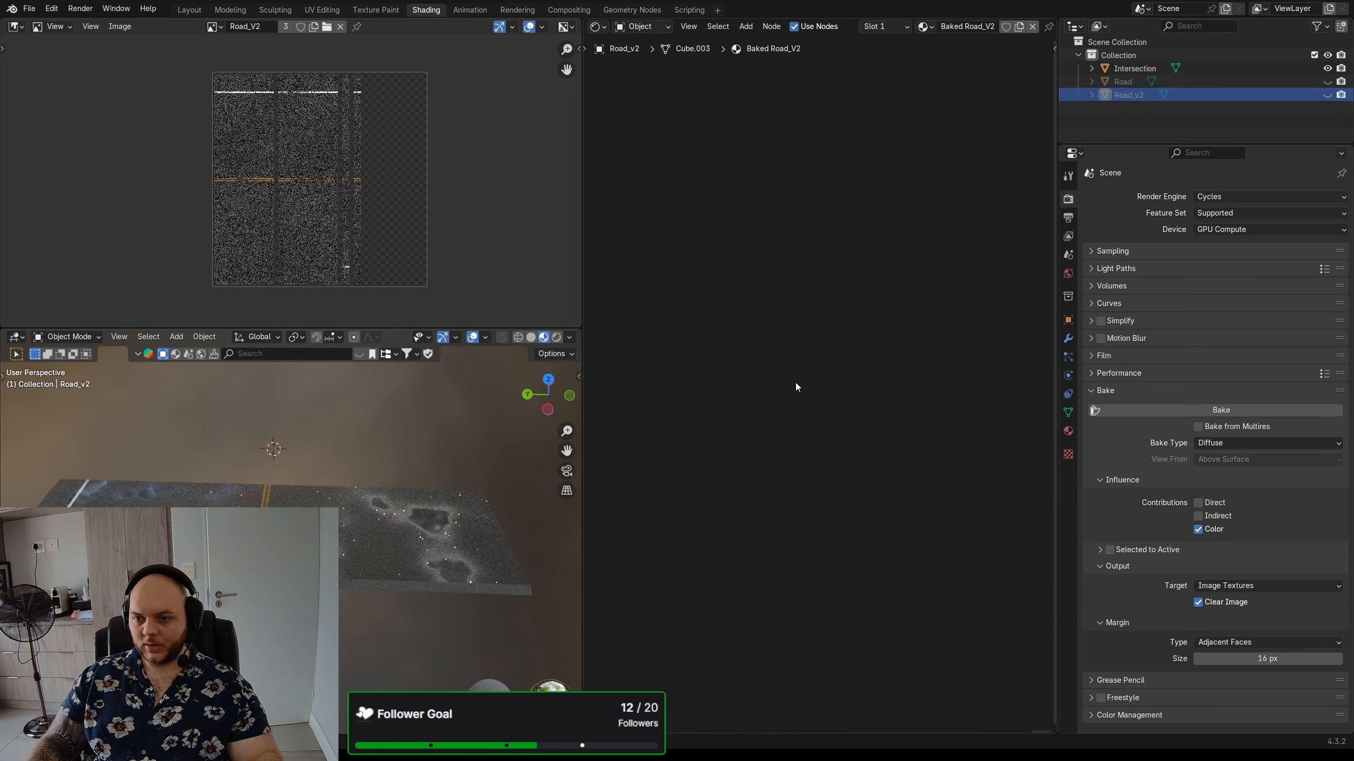
key(ctrl+v)
scroll(817, 340, up, 5)
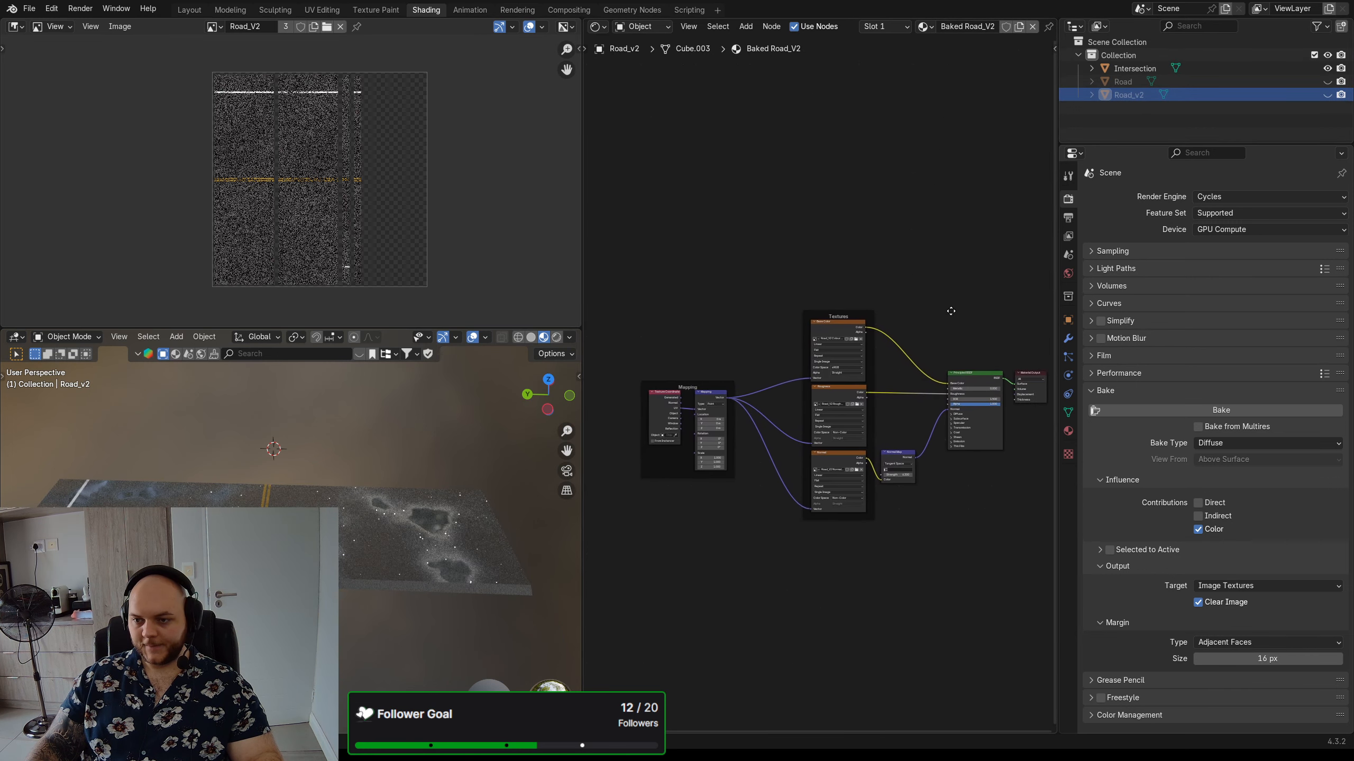
middle_drag(950, 311, 918, 304)
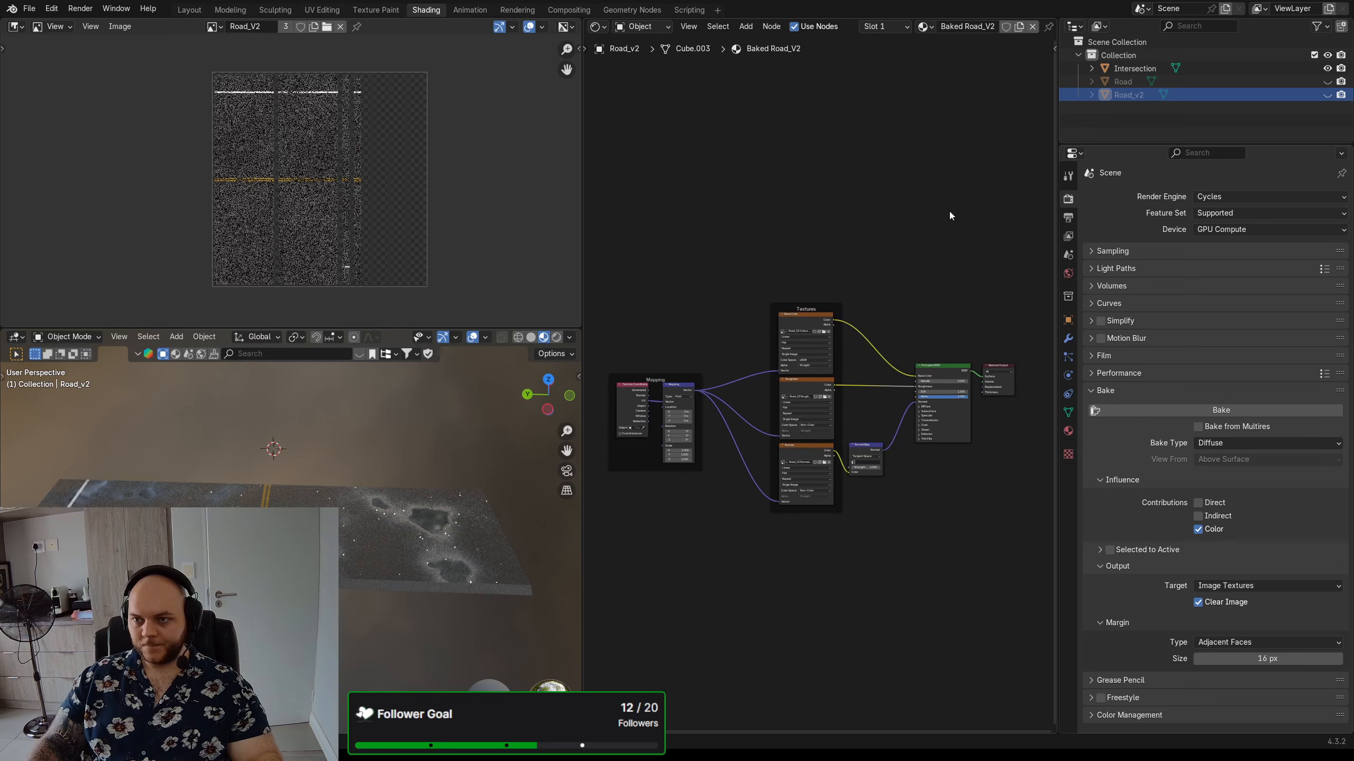
click(1018, 26)
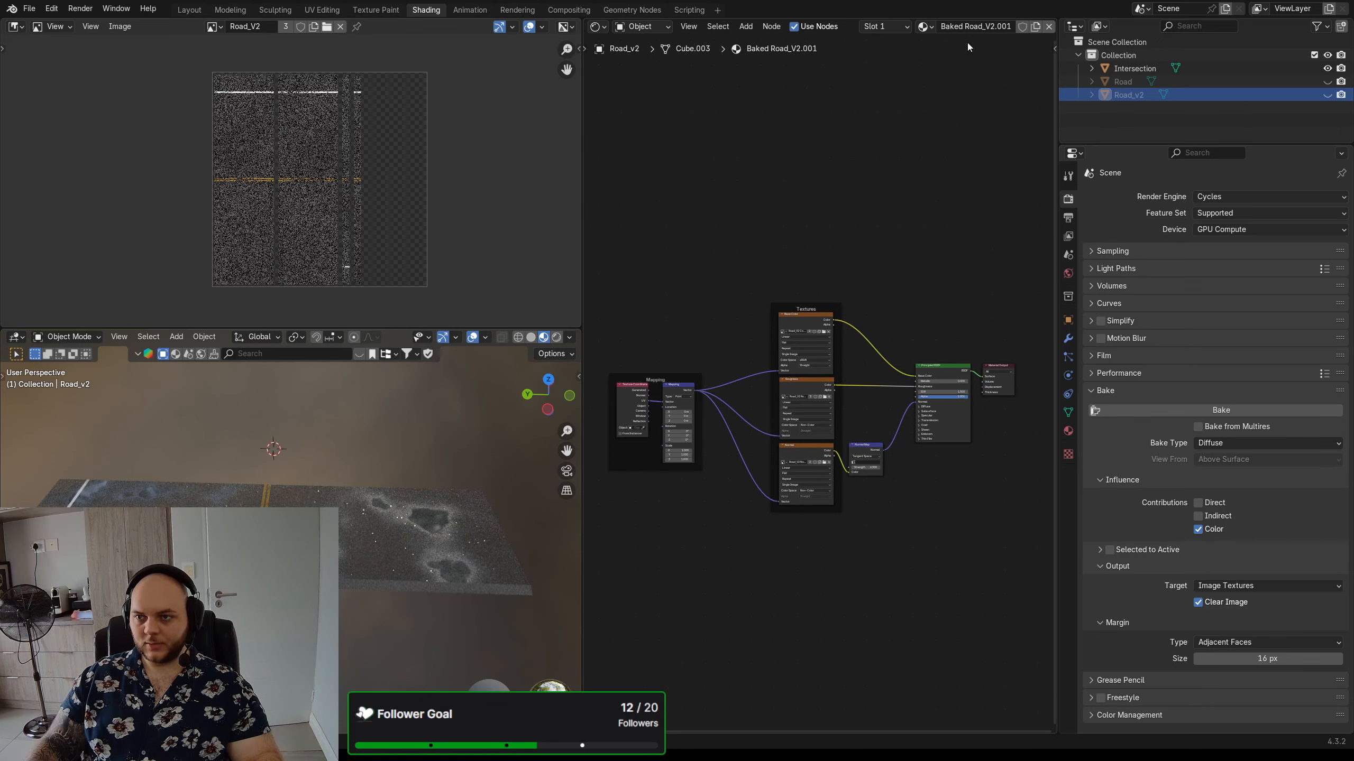
double_click(966, 26)
text(Ba)
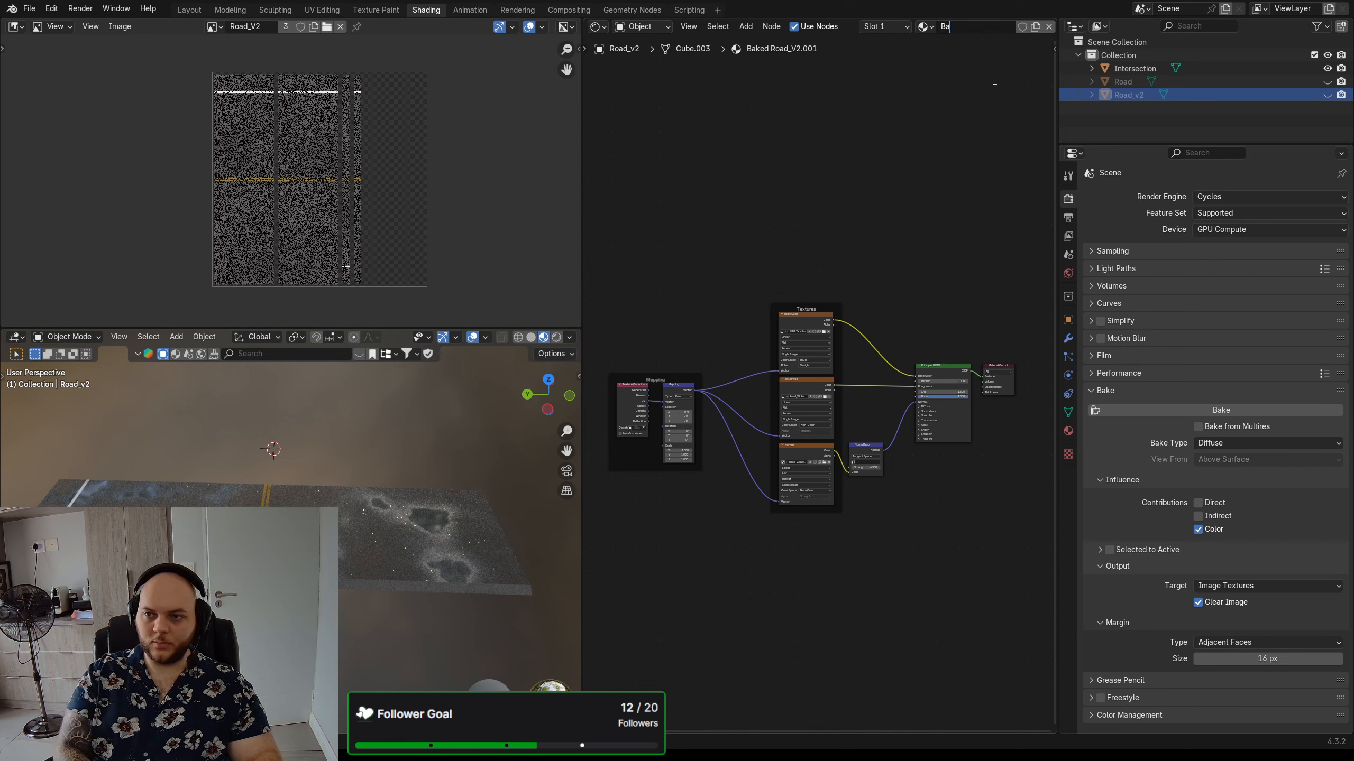
text(ked Intersec)
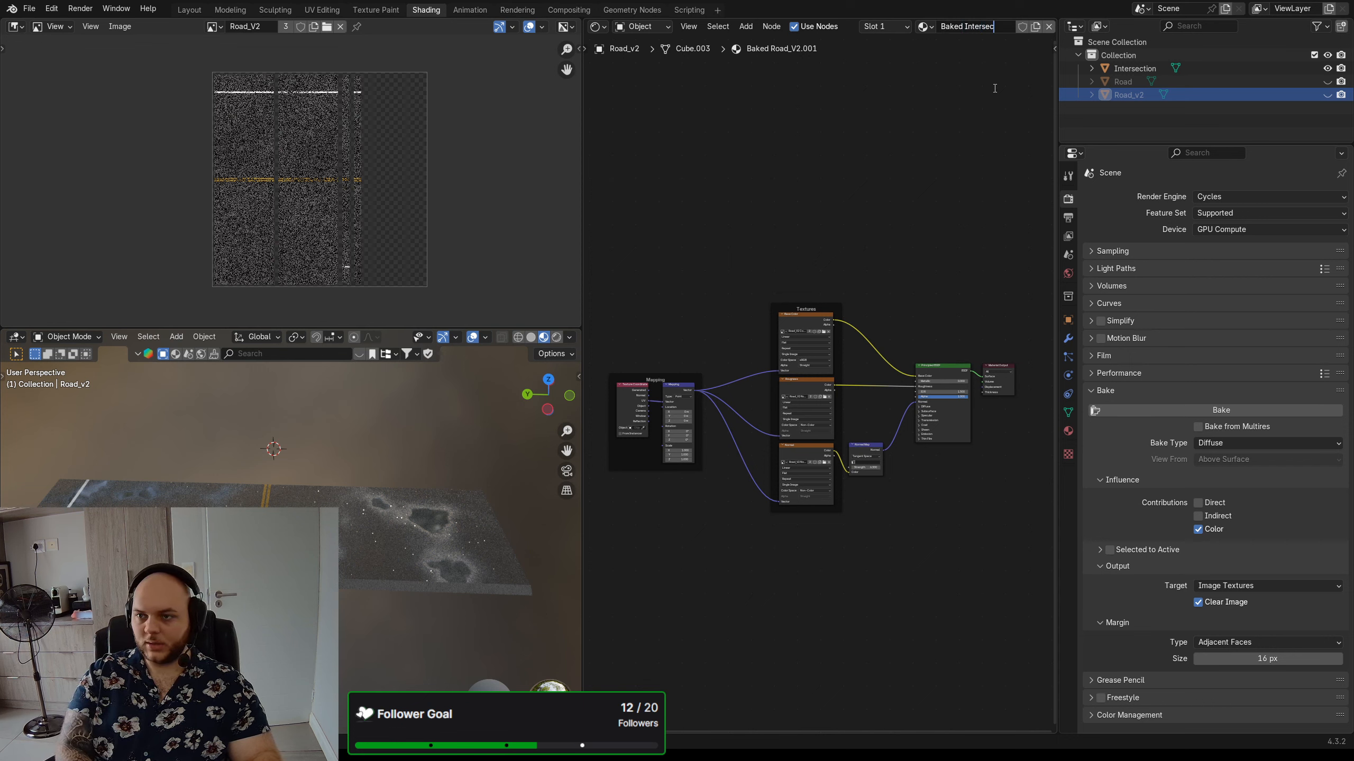
text(tion)
key(Return)
- Load the baked Intersection images into the Base Color, Roughness and Normal texture nodes of Baked Intersection, and save the Blender file
scroll(831, 341, up, 2)
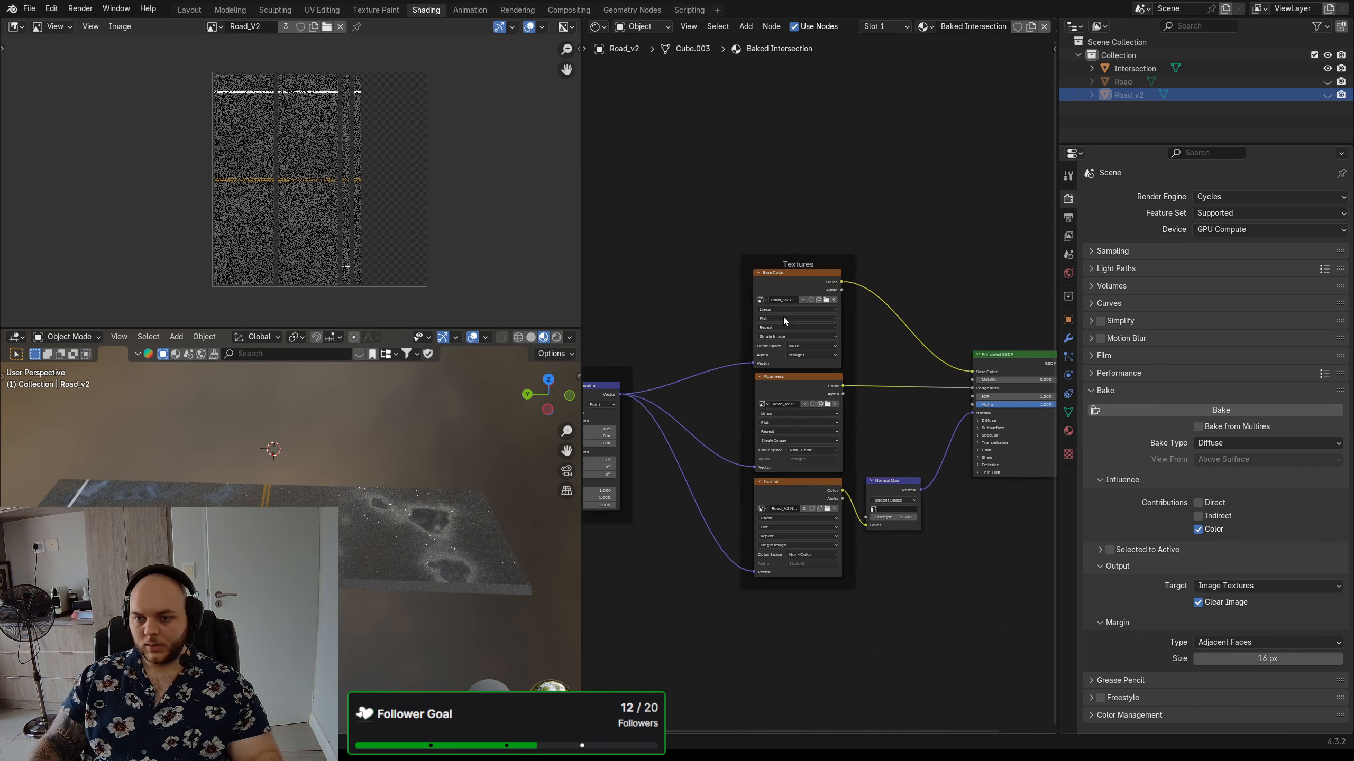
scroll(697, 313, up, 1)
middle_drag(697, 313, 707, 296)
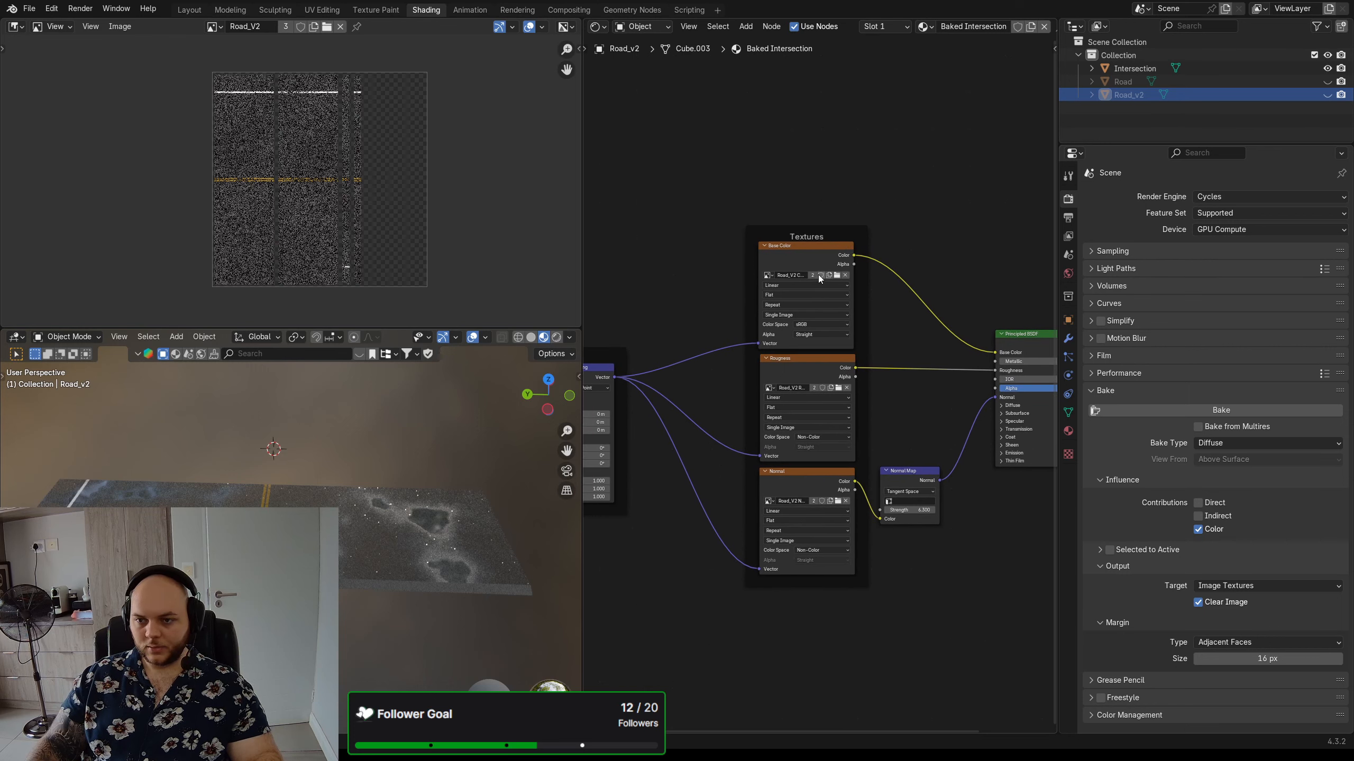
middle_drag(798, 200, 810, 199)
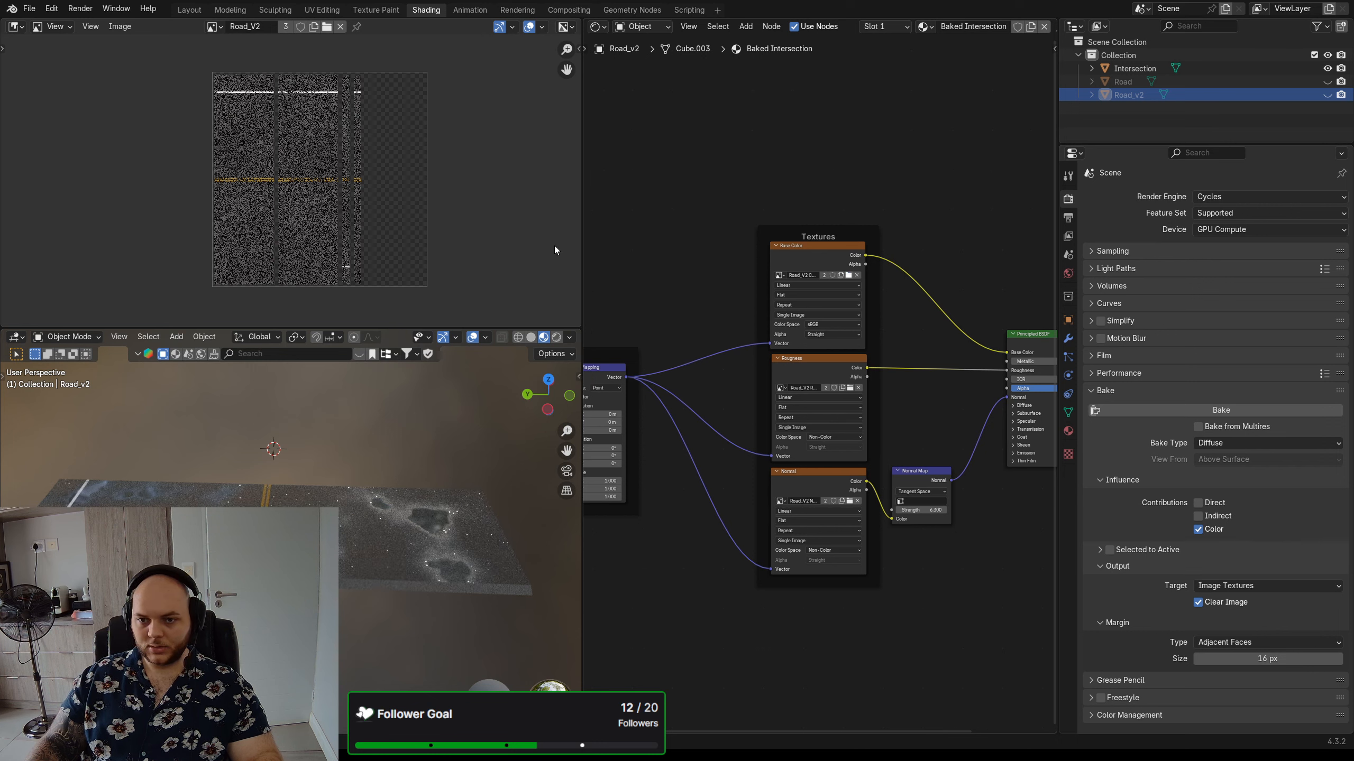
key(ctrl+z)
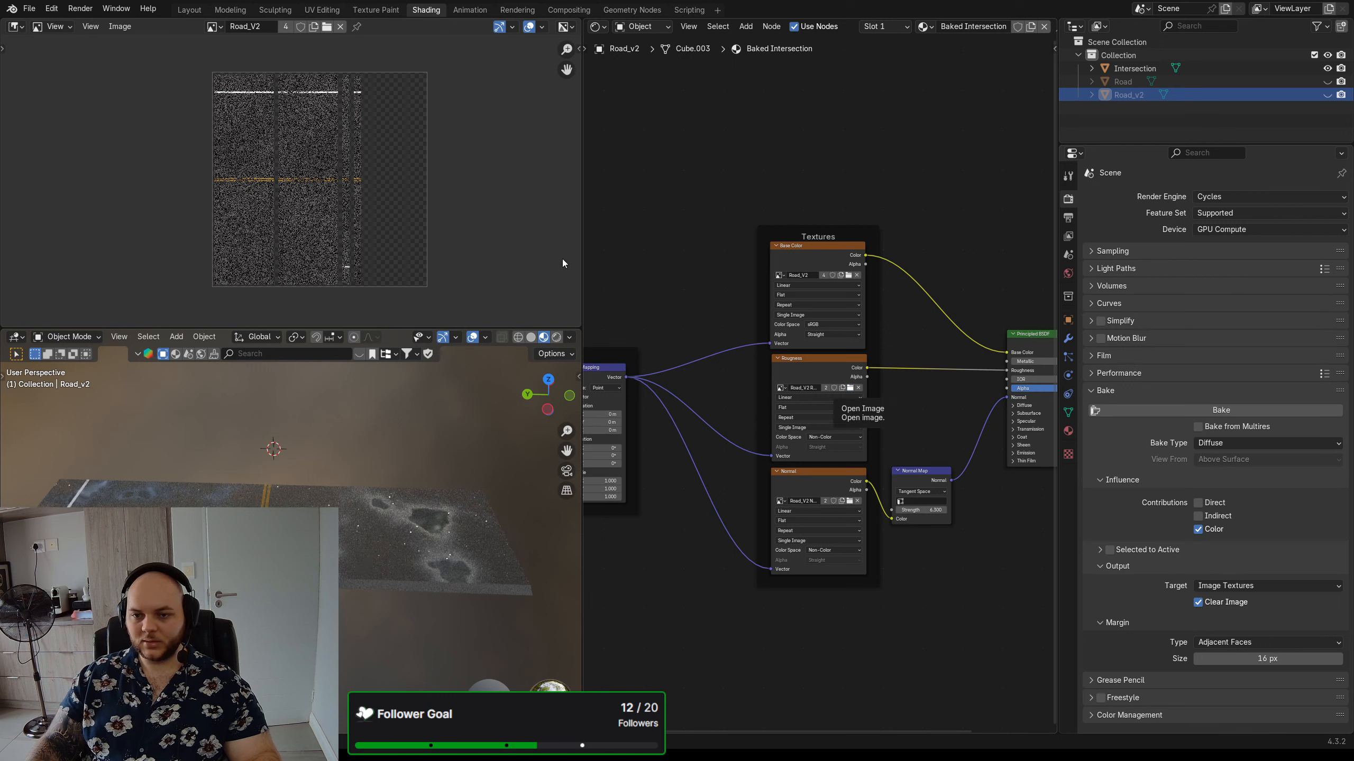
double_click(584, 268)
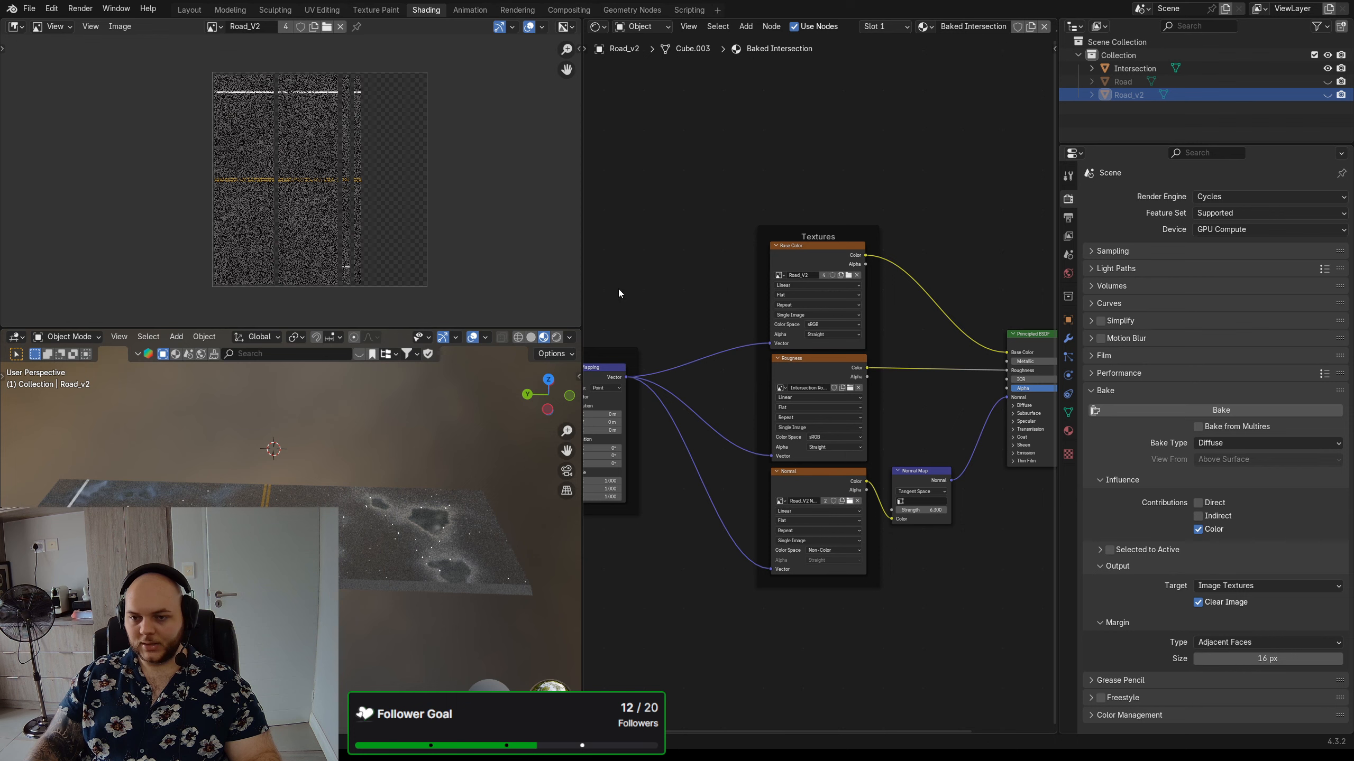
double_click(565, 259)
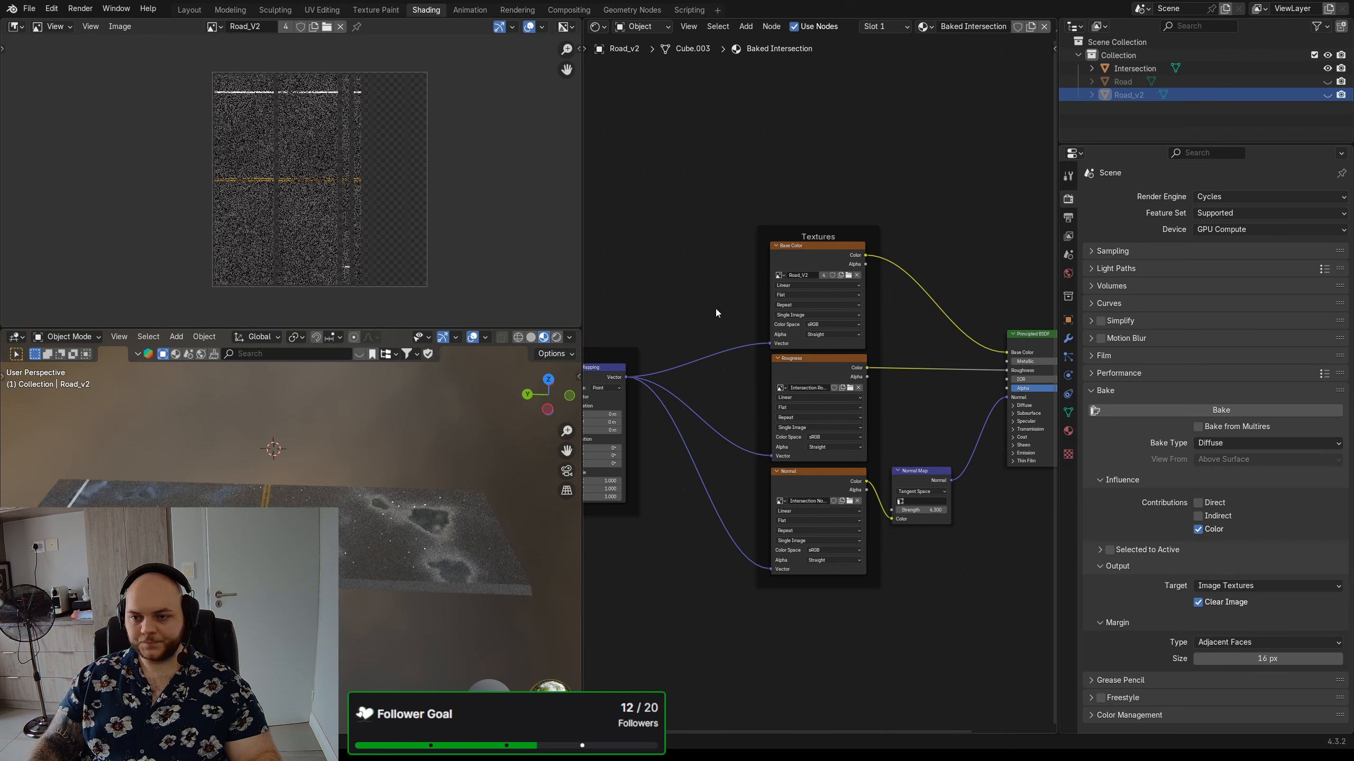
middle_drag(689, 307, 685, 309)
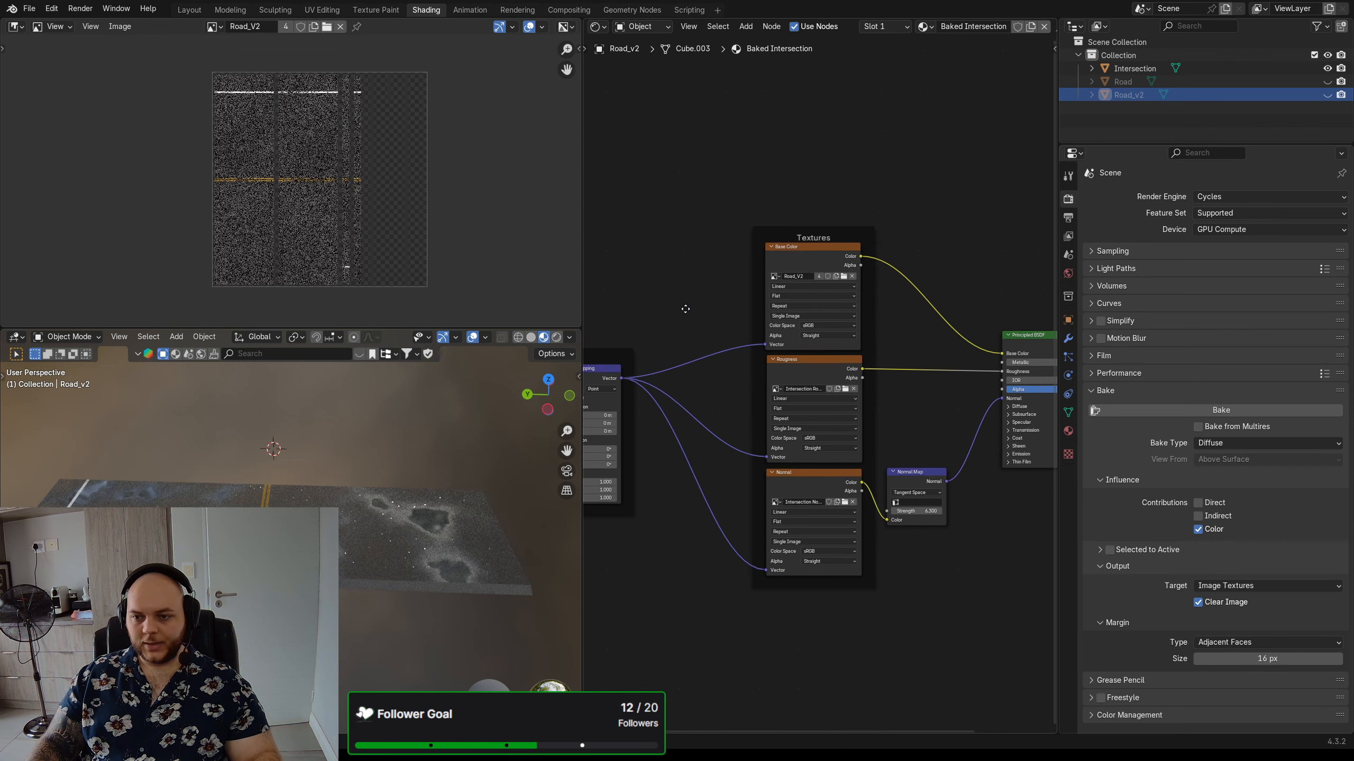
key(ctrl+s)
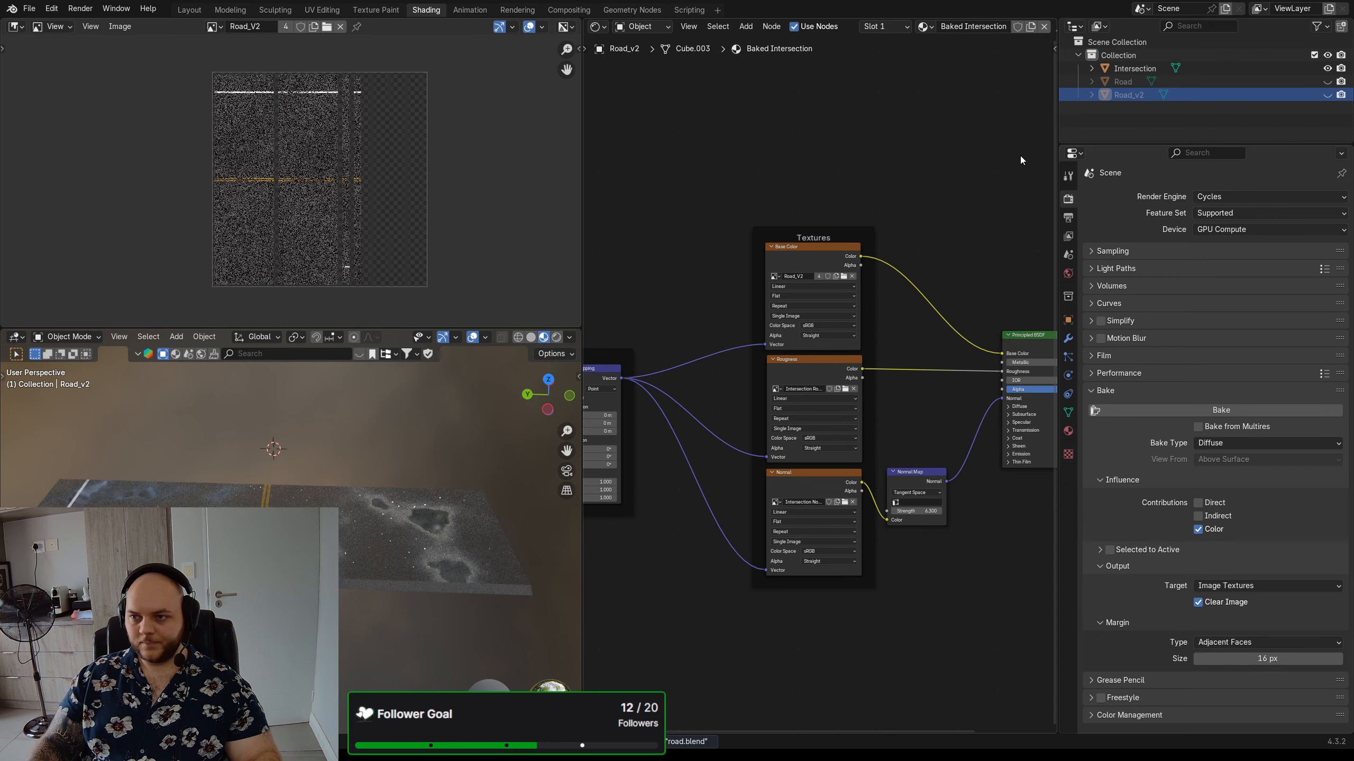
- Assign the original Baked Road_V2 material back to the Road_v2 object
click(1134, 69)
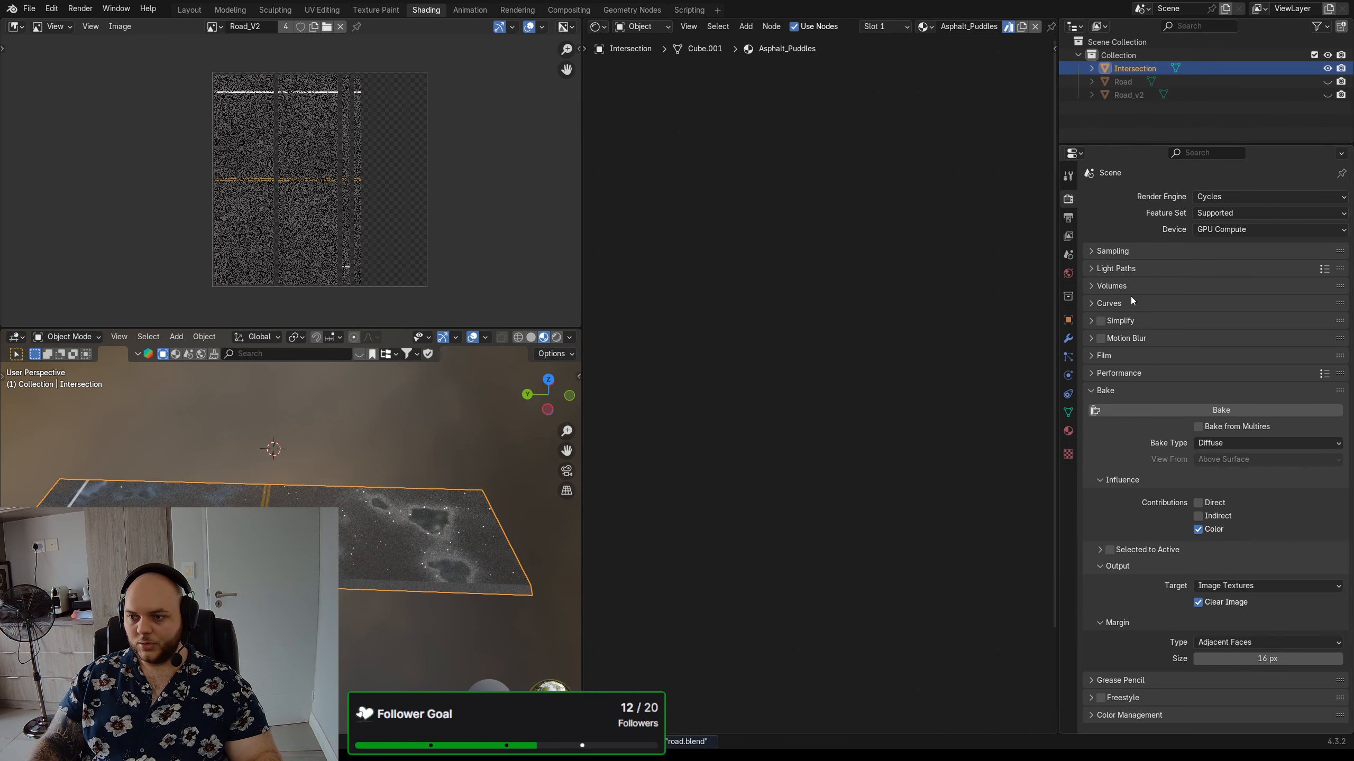
click(1134, 95)
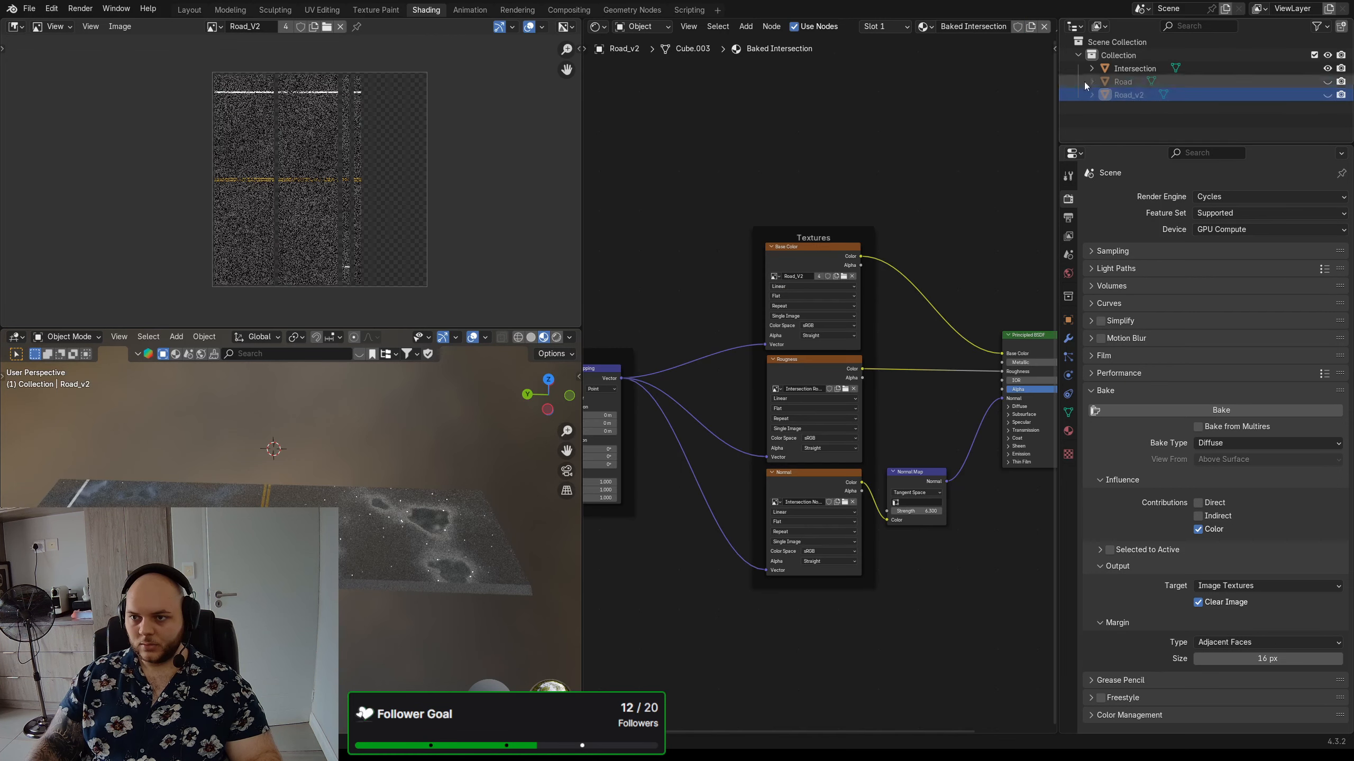
click(1127, 70)
click(1127, 91)
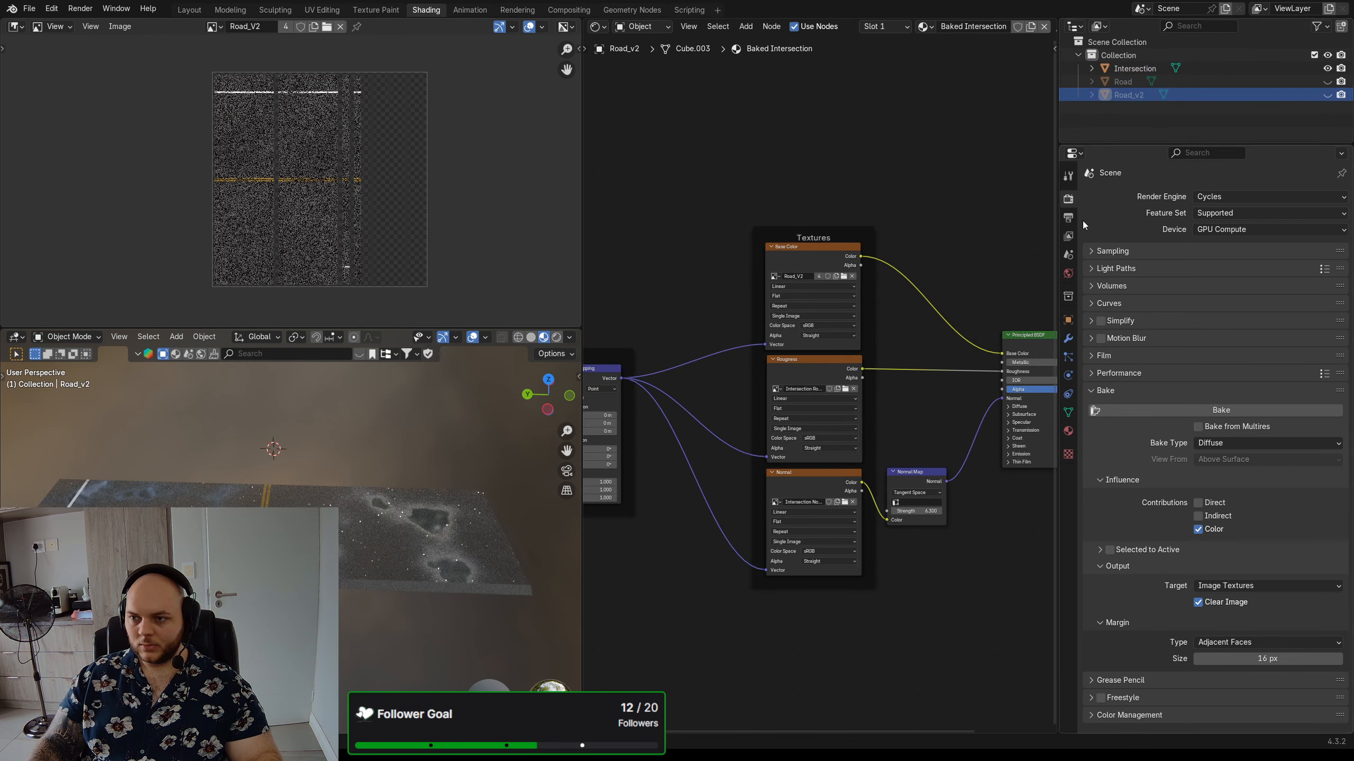
click(1069, 433)
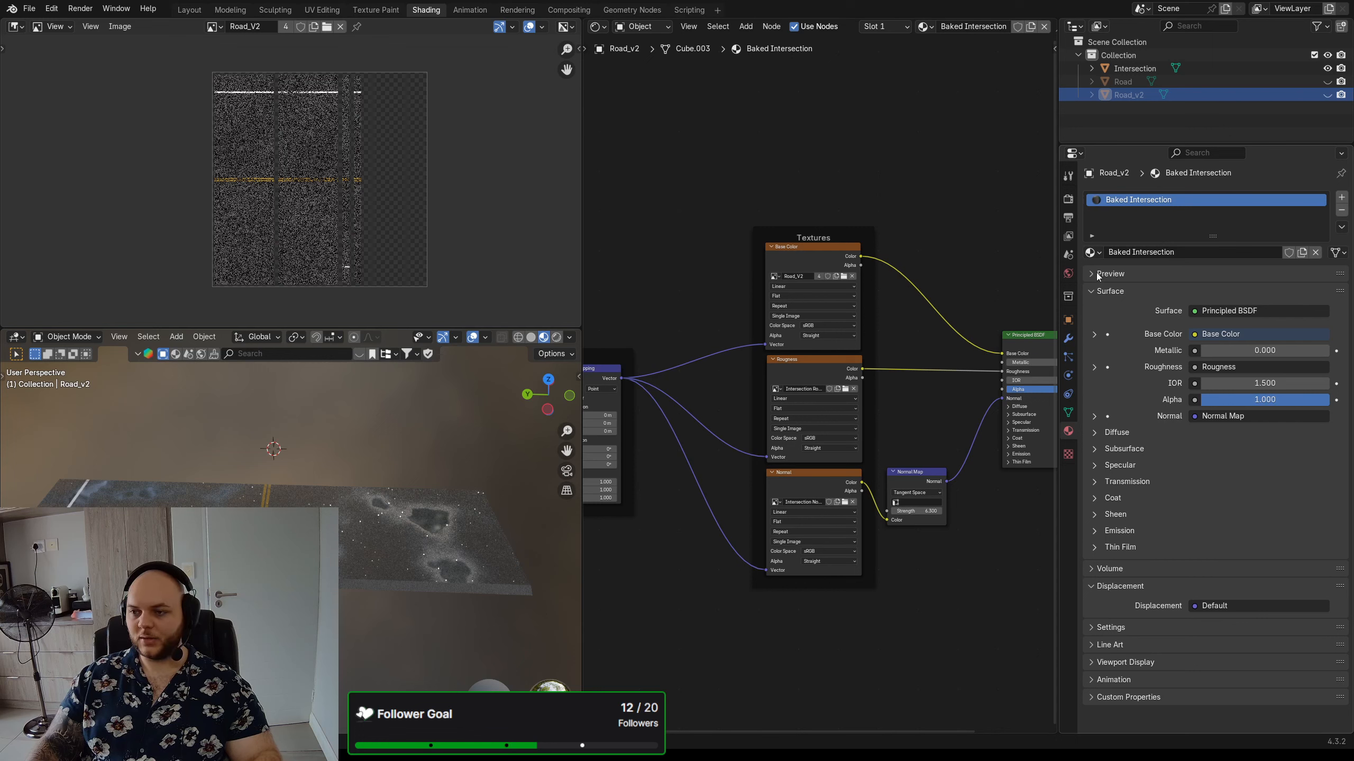
click(1091, 252)
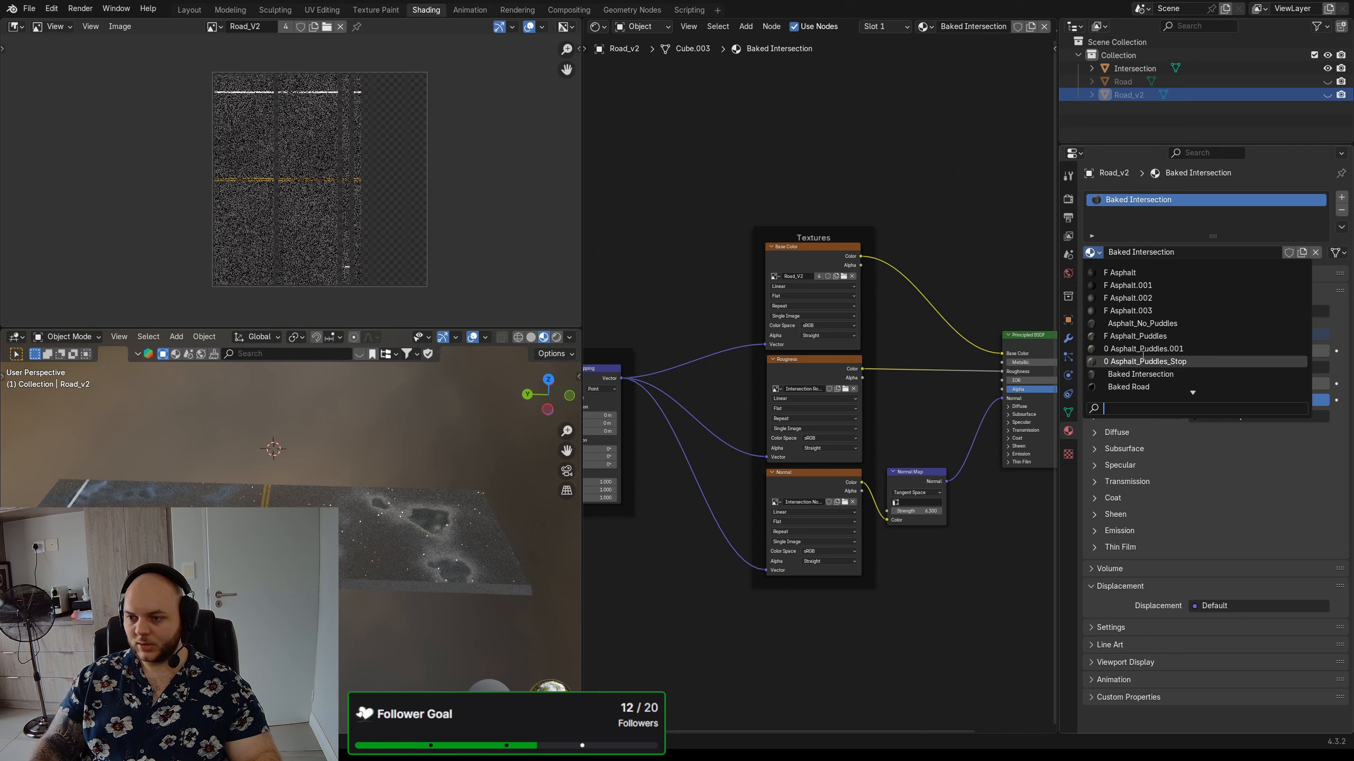
scroll(1148, 373, down, 2)
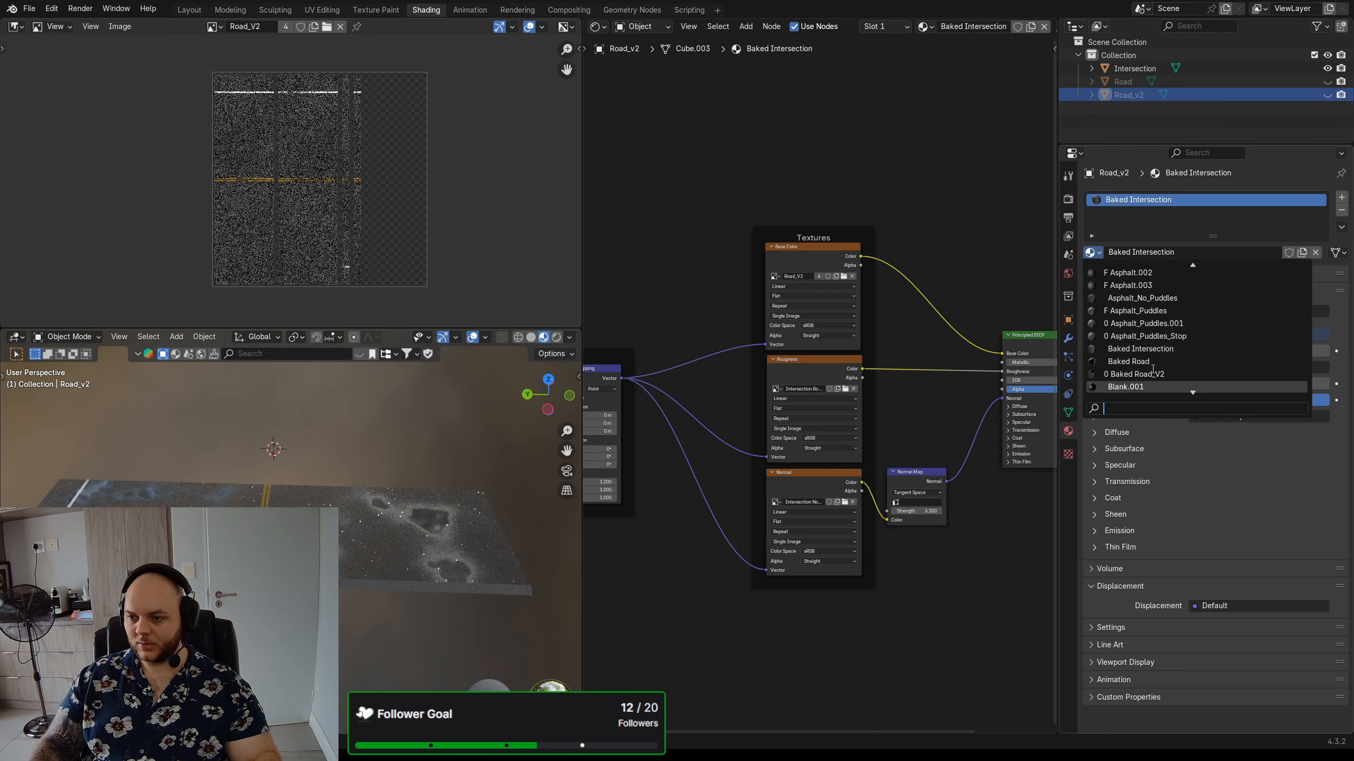
click(1159, 373)
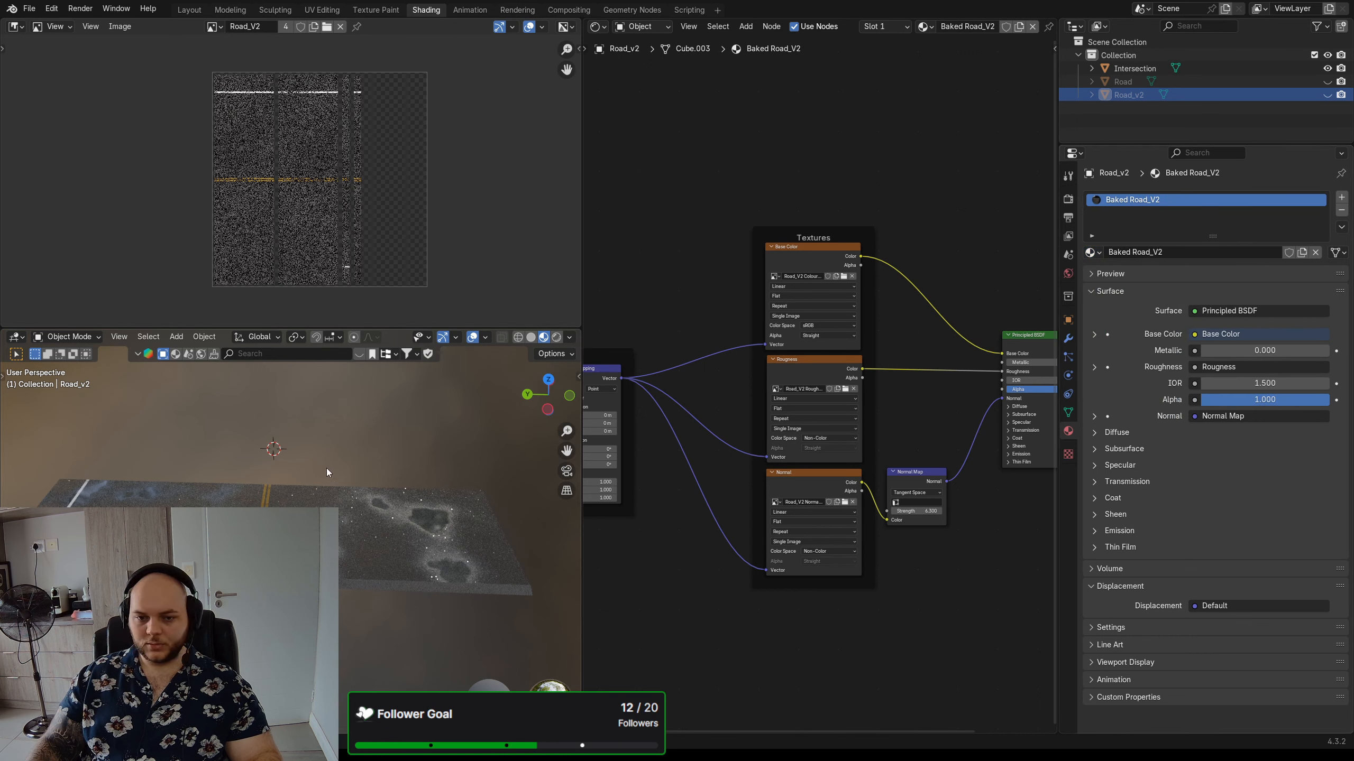
- Unhide Road_v2 in the viewport and inspect its baked surface beside the Intersection
click(1328, 95)
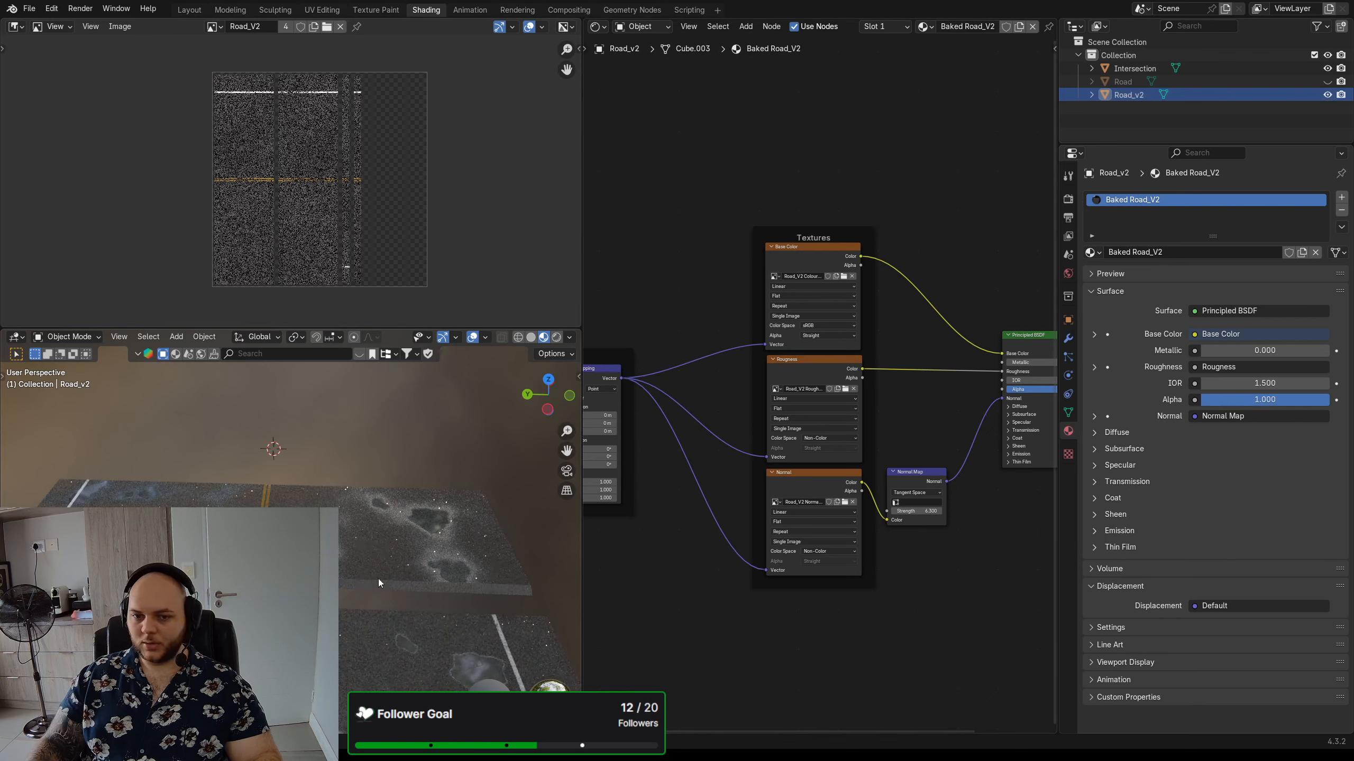
middle_drag(373, 454, 375, 495)
middle_drag(334, 579, 336, 578)
scroll(339, 578, up, 3)
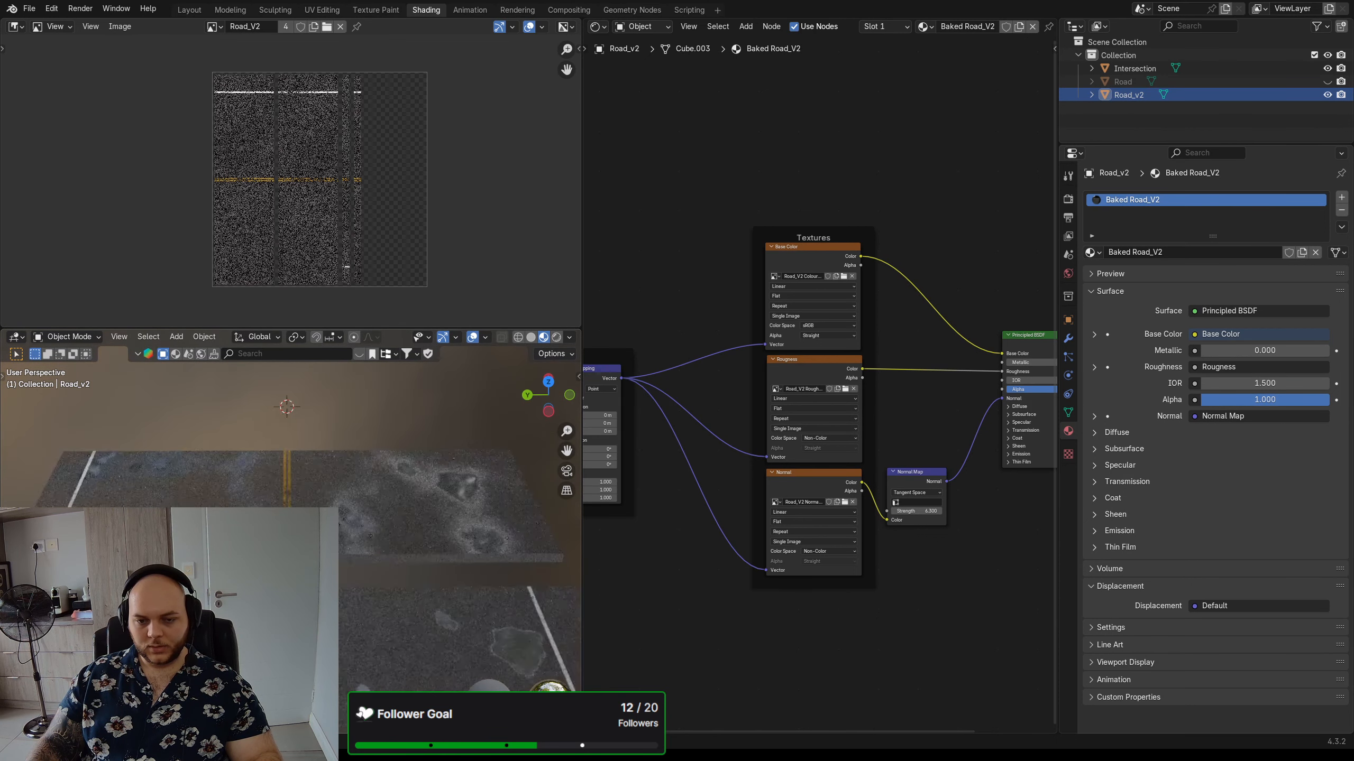
scroll(339, 578, down, 2)
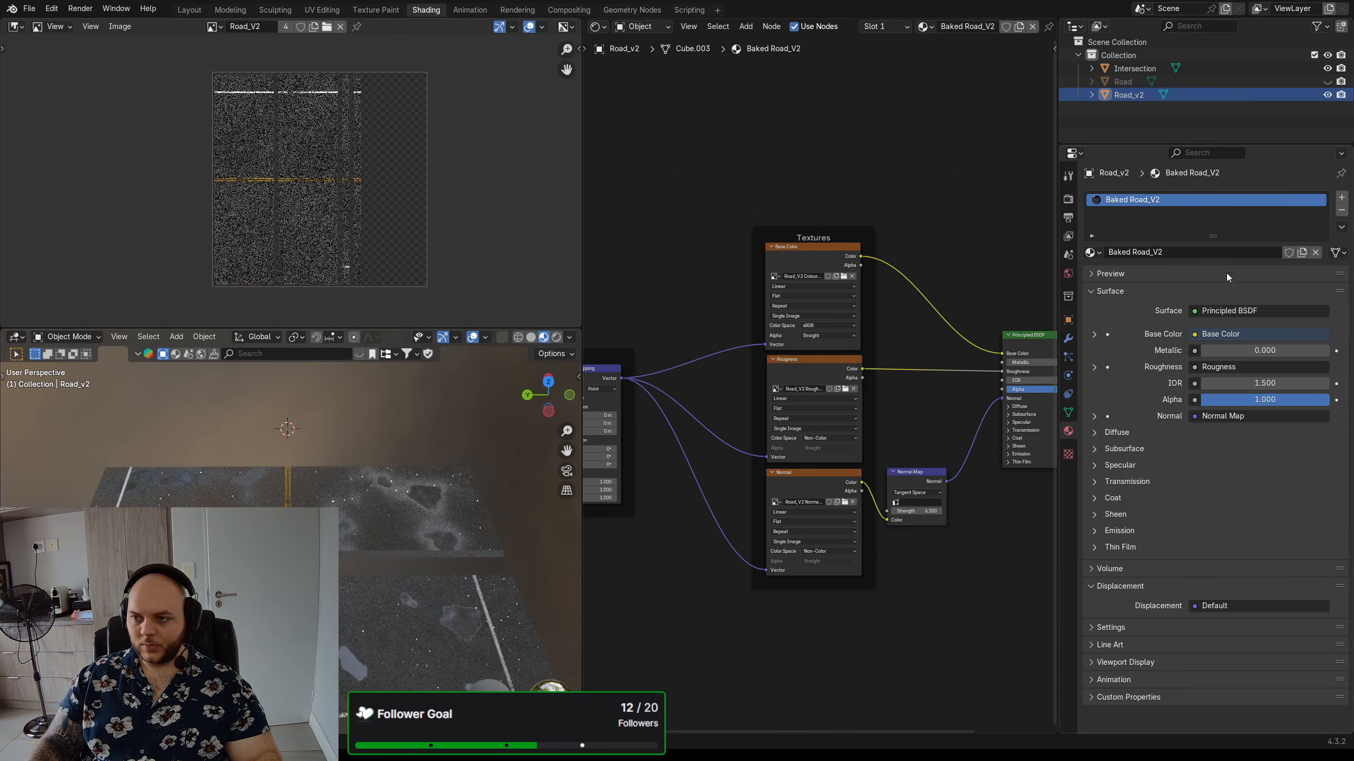
- Remove the Asphalt_No_Puddles slot from the Intersection, assign Baked Intersection to the remaining slot, and inspect the surface up close
click(1135, 68)
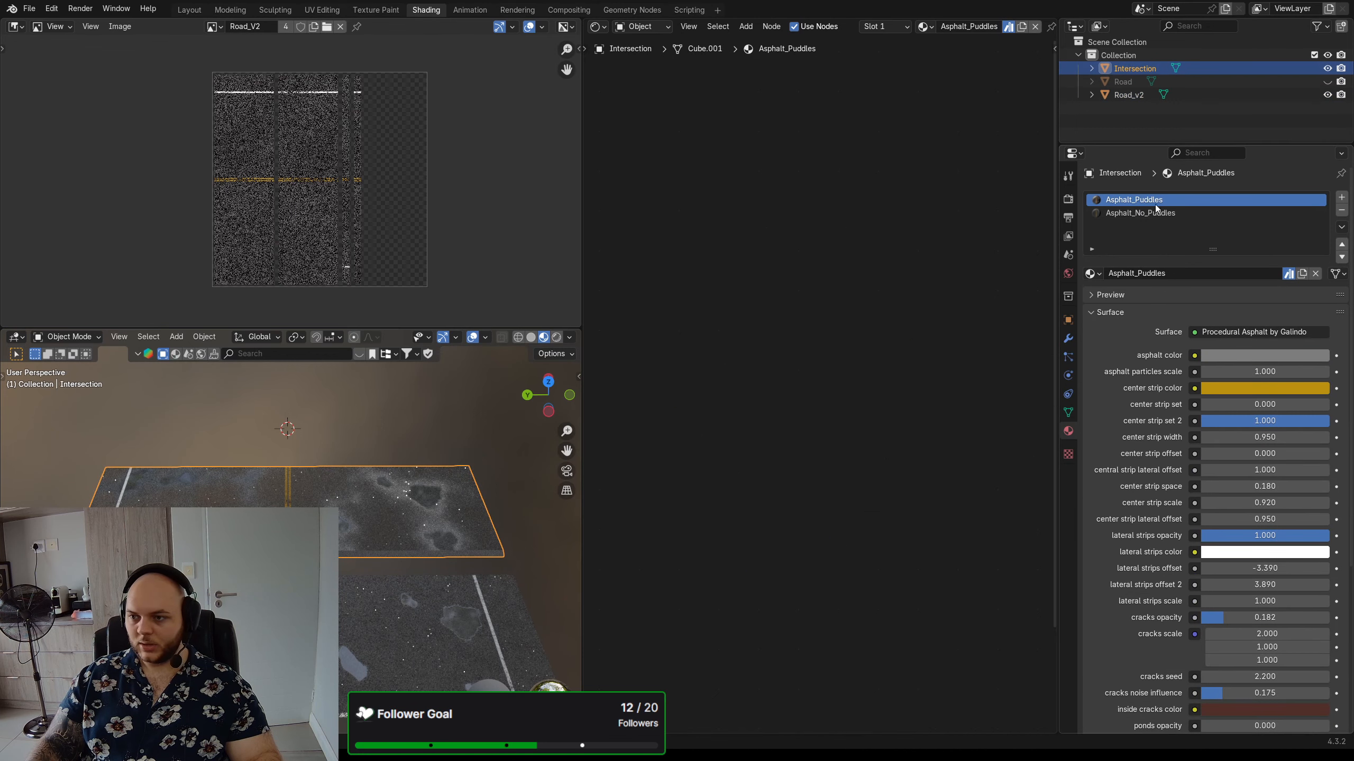
click(1153, 216)
click(1341, 211)
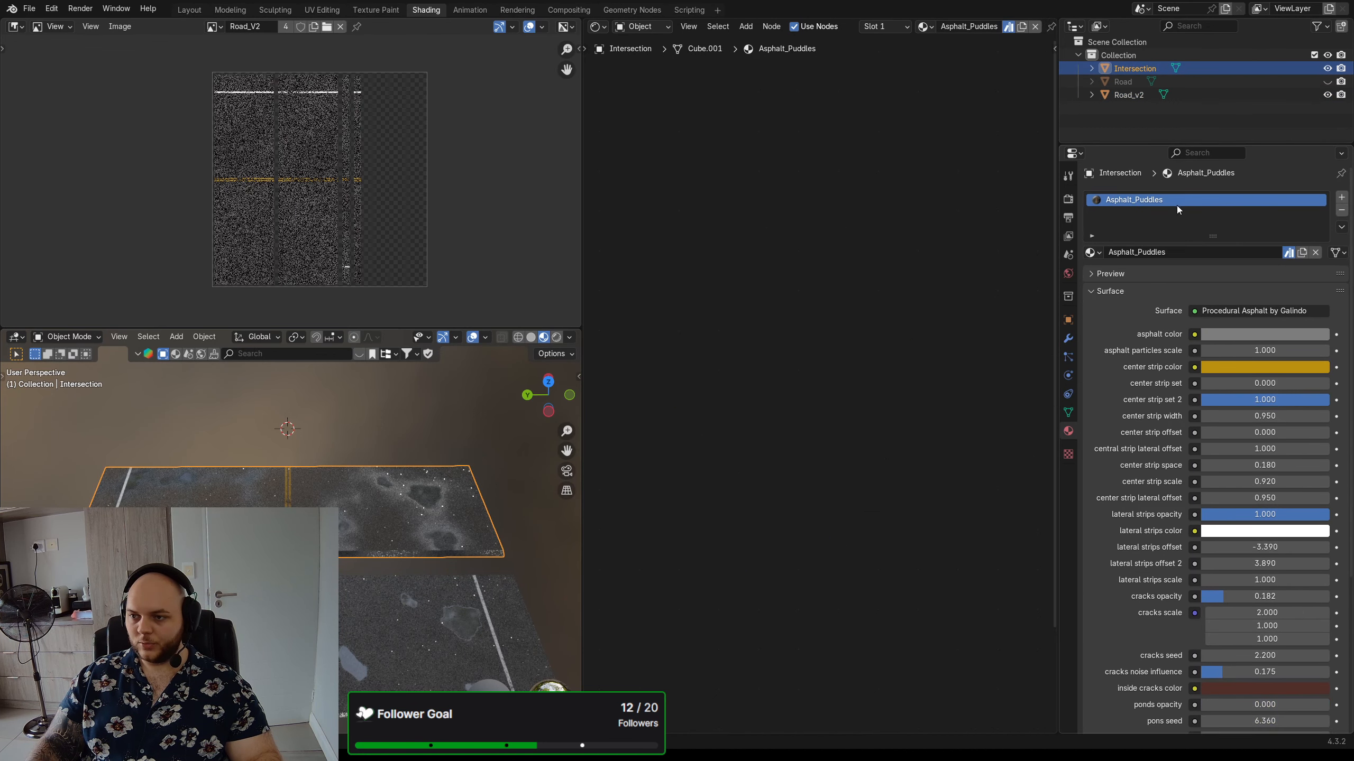
click(1091, 253)
scroll(1135, 341, down, 1)
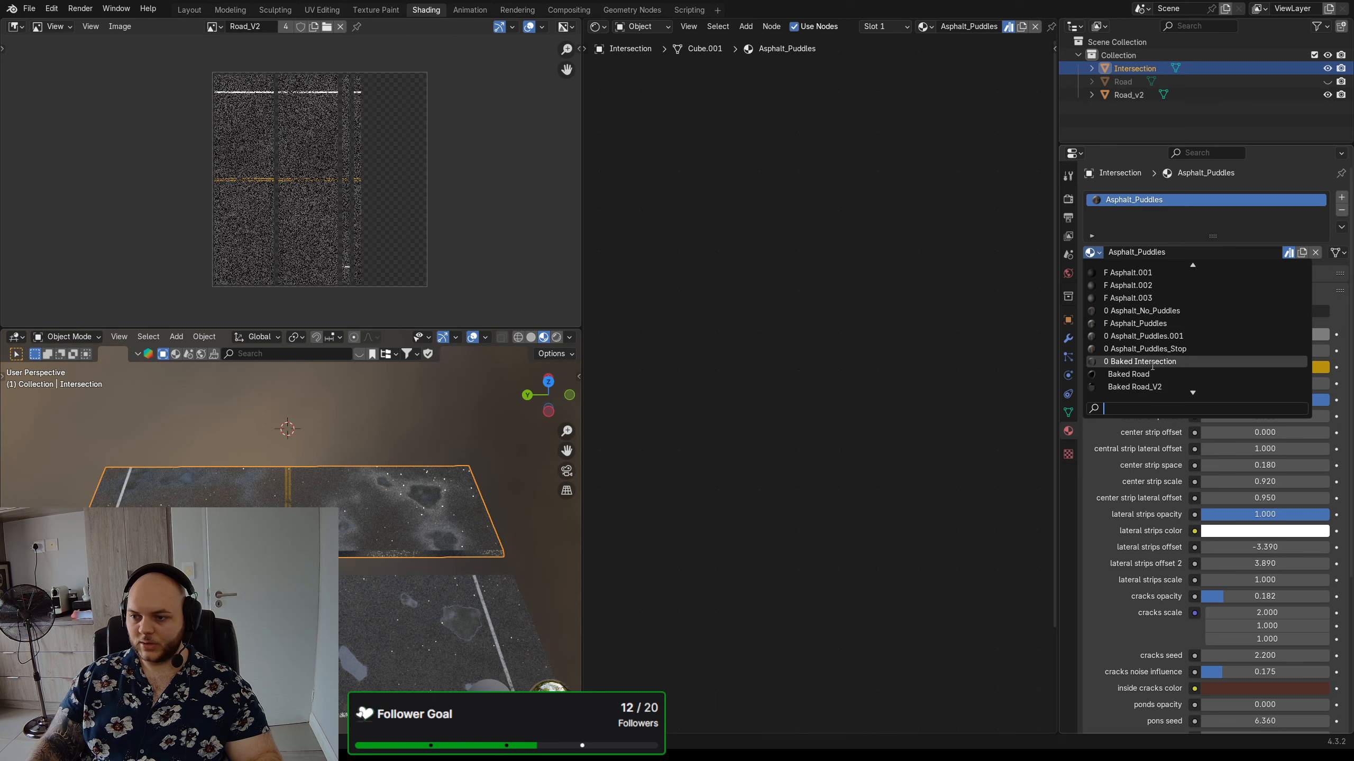
click(1147, 363)
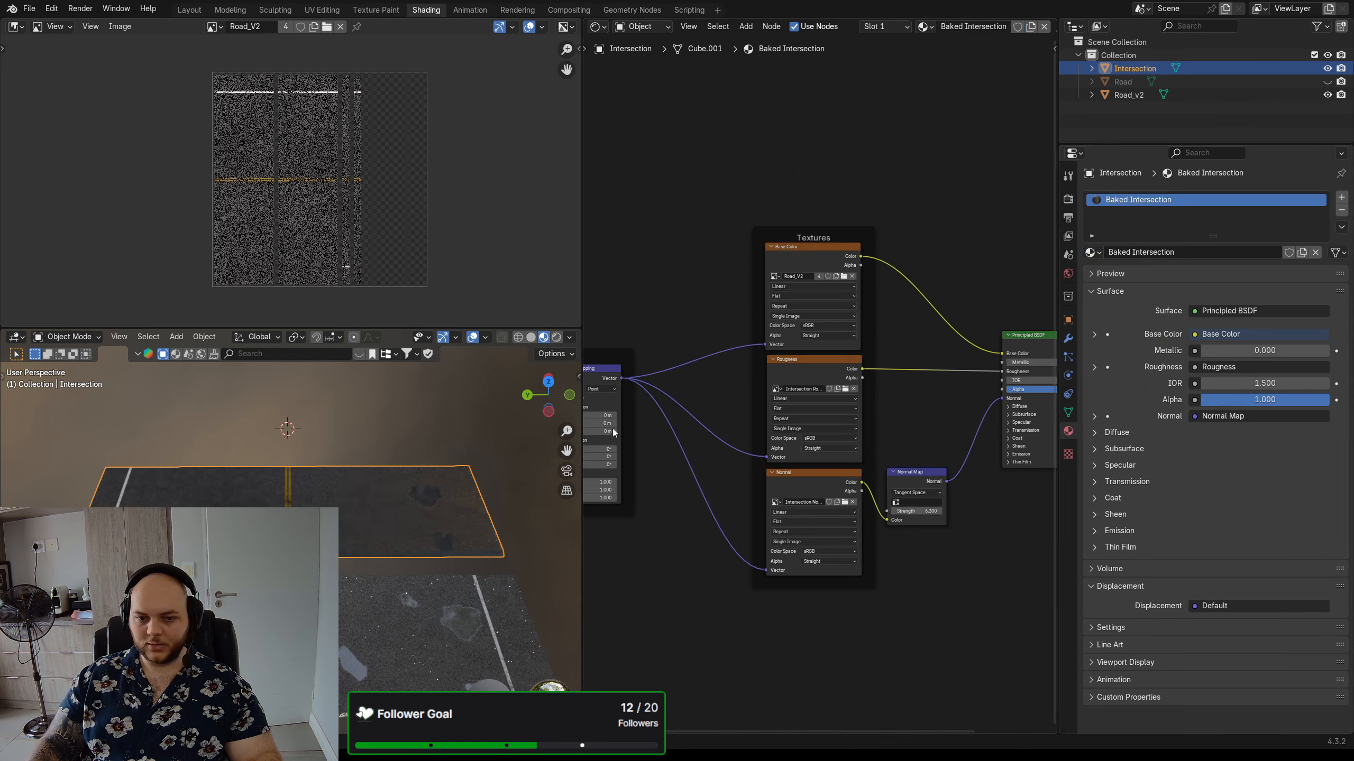
middle_drag(339, 549, 427, 508)
scroll(435, 509, up, 8)
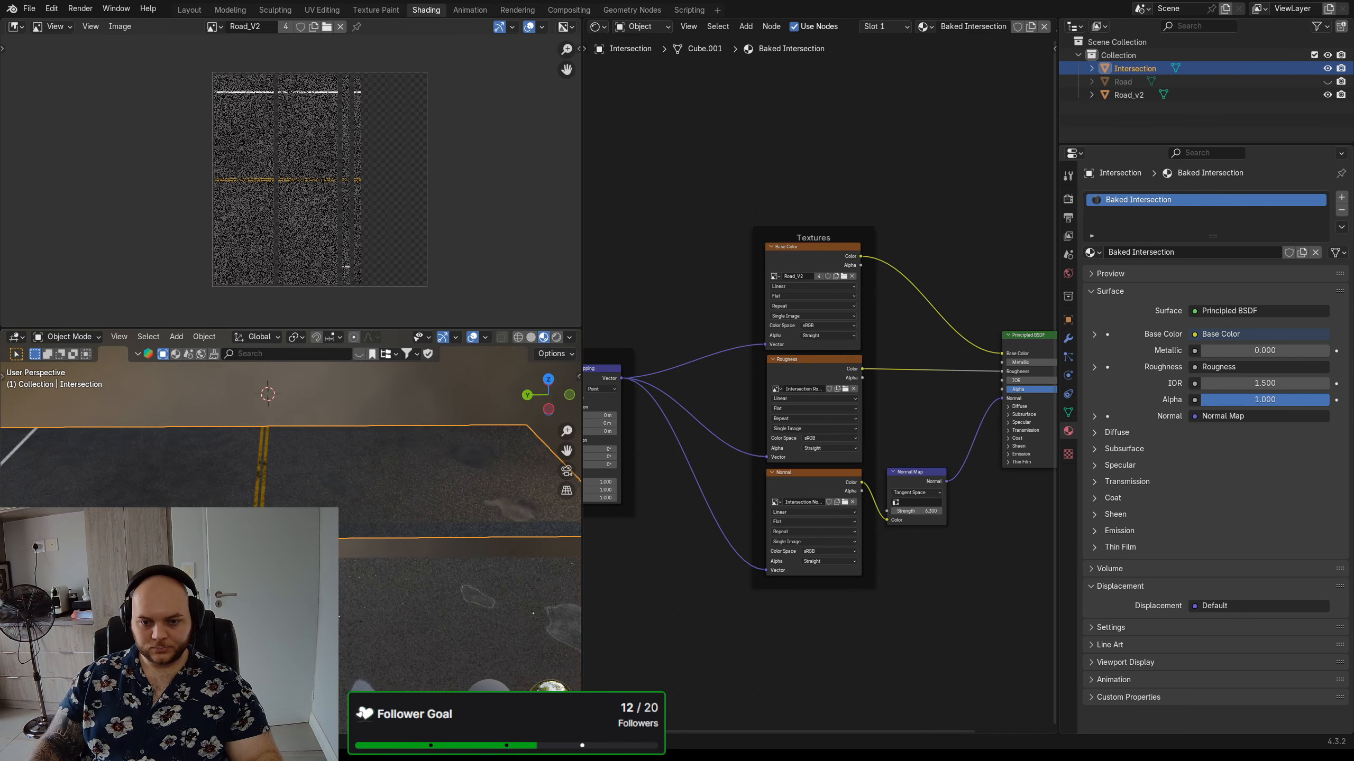
- Set the color space of Baked Intersection's Roughness and Normal textures to Non-Color, check the surface, and save the Blender file
scroll(436, 508, down, 10)
click(829, 438)
click(899, 502)
click(828, 551)
middle_drag(426, 507, 400, 489)
click(897, 615)
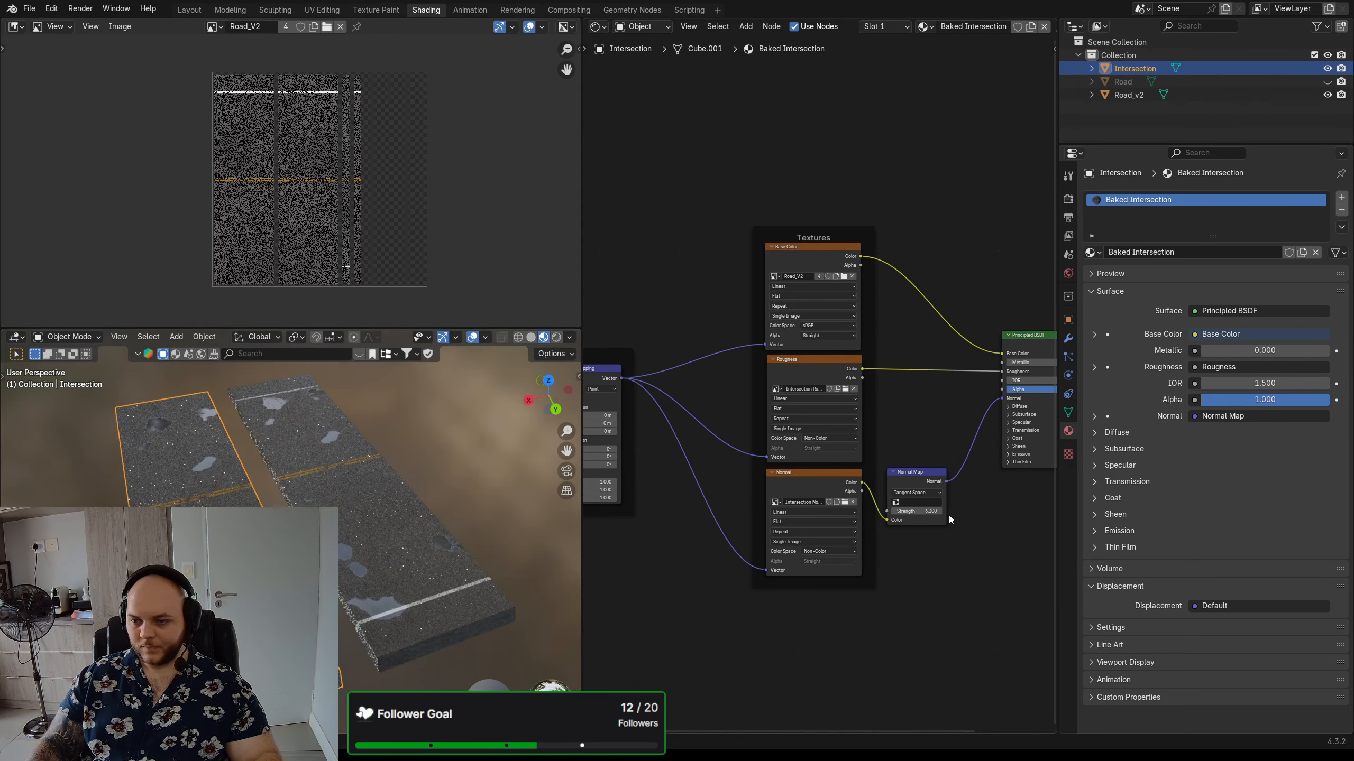
middle_drag(922, 429, 923, 436)
key(ctrl+s)
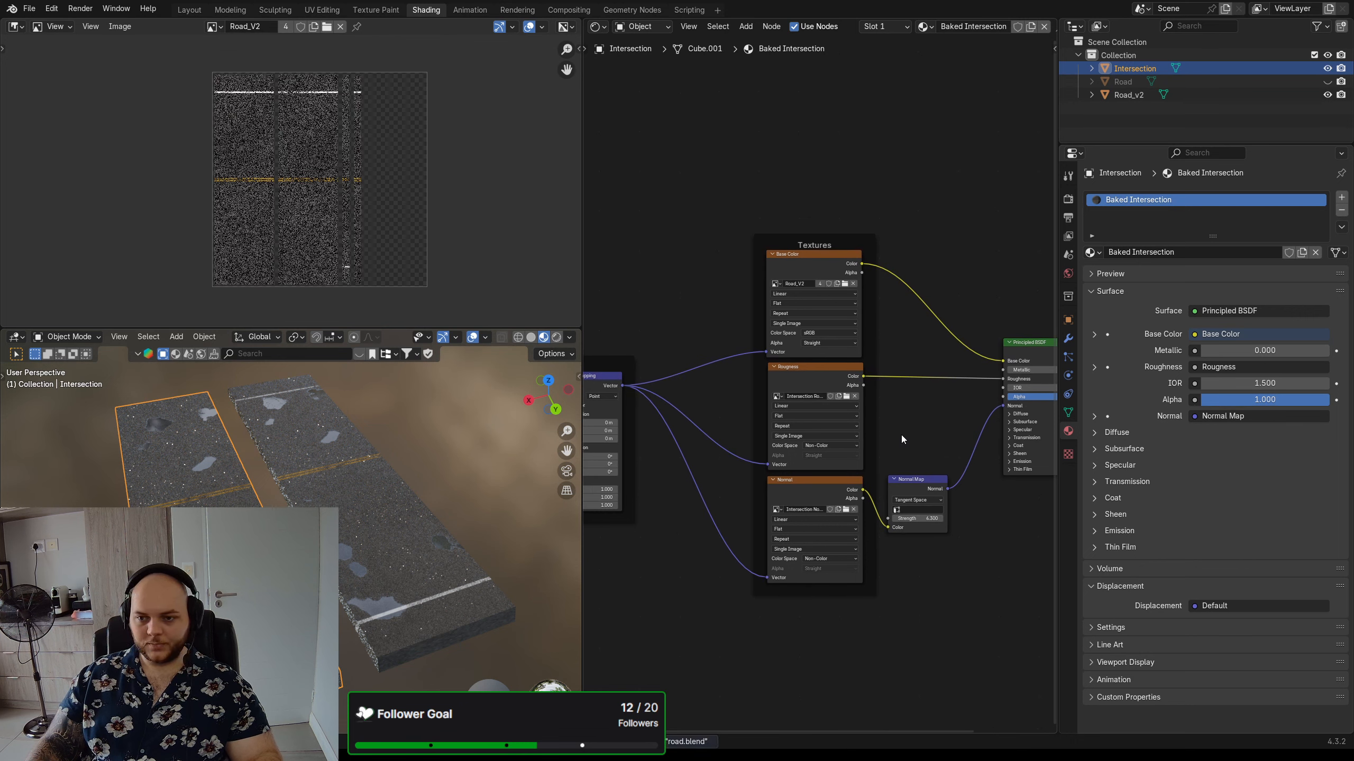
mouse_move(391, 534)
middle_down()
mouse_move(386, 586)
mouse_move(407, 524)
middle_up()
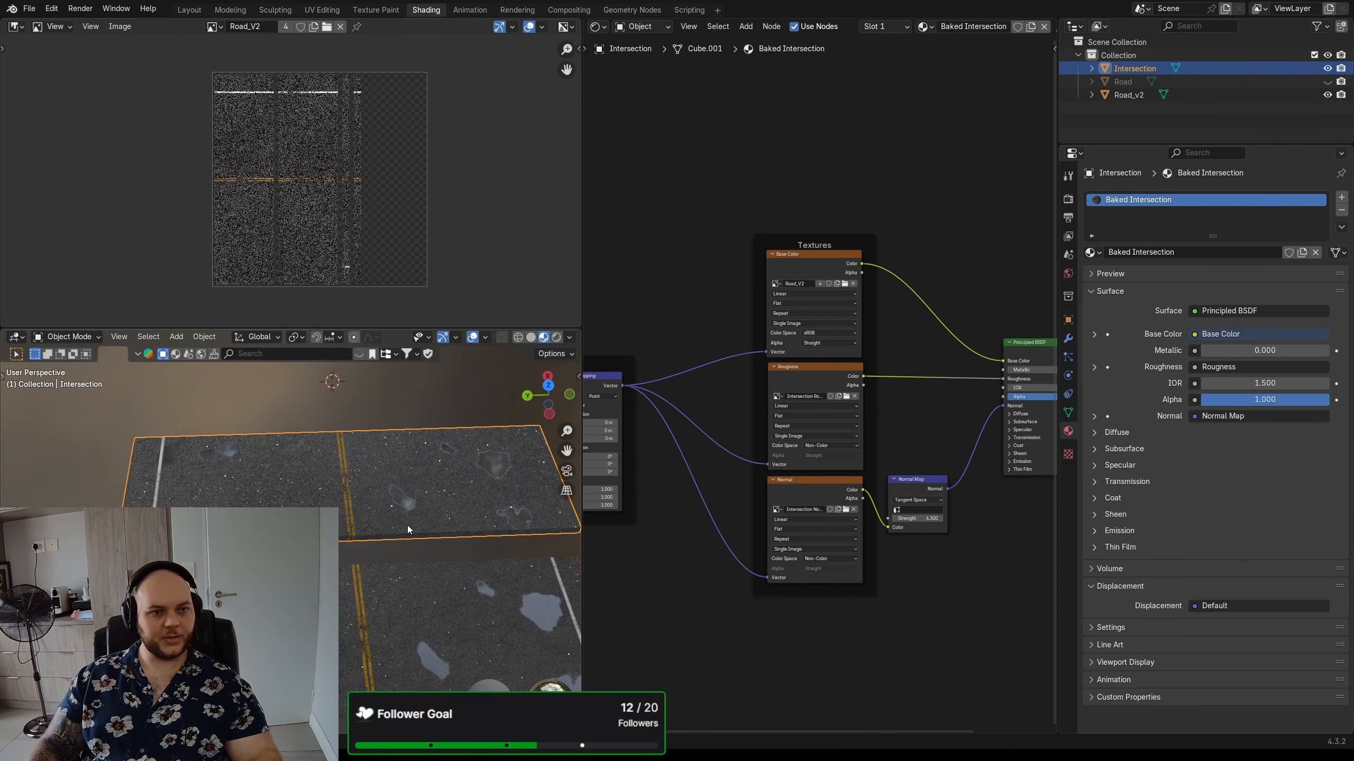
middle_drag(407, 524, 384, 516)
key(ctrl+s)
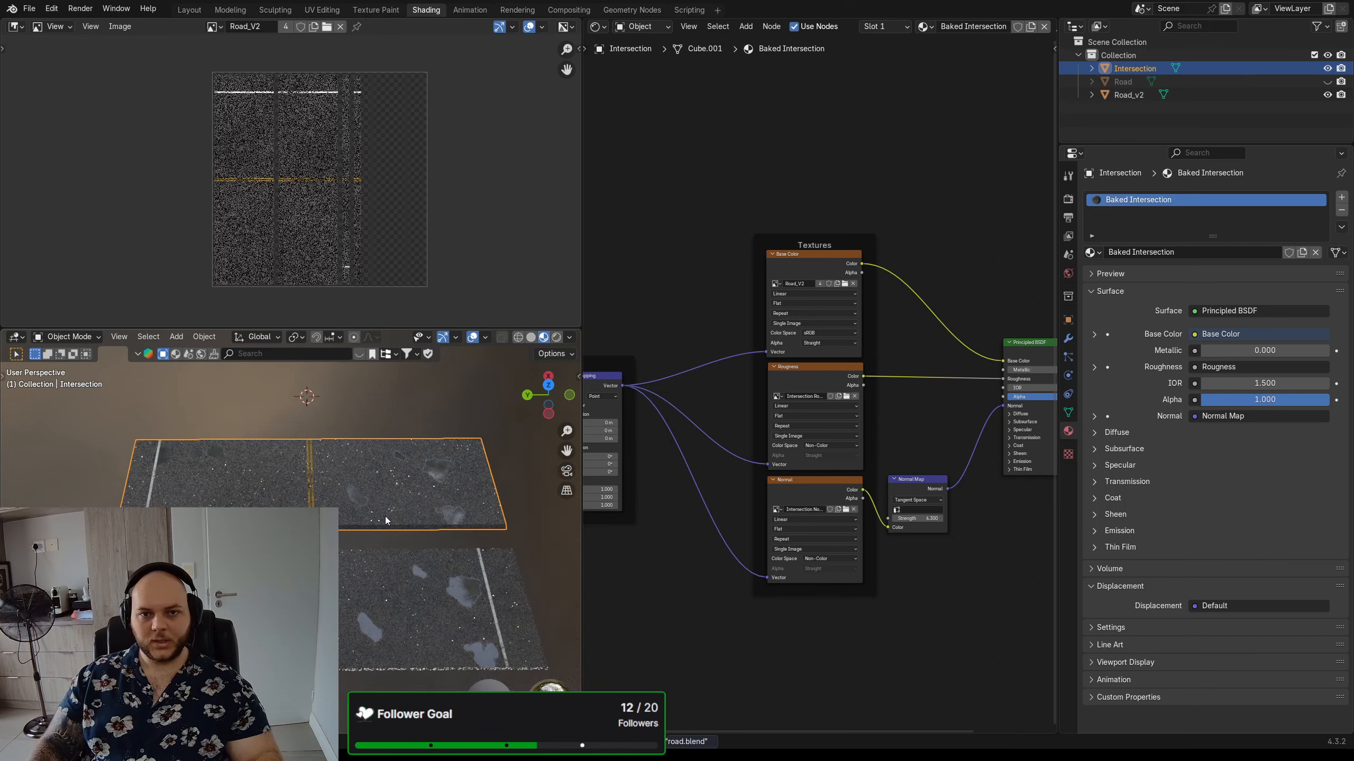
- Start an FBX export of the selected Intersection
click(28, 8)
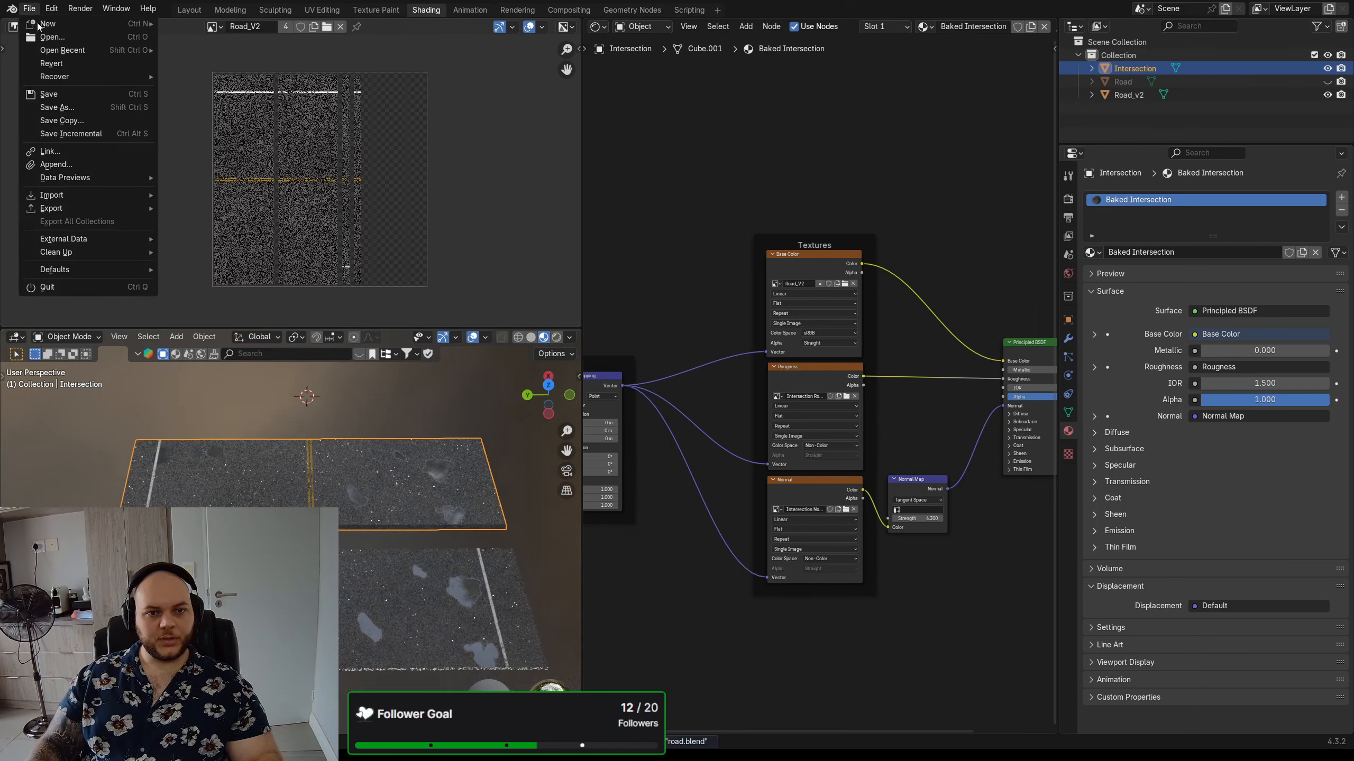
mouse_move(64, 207)
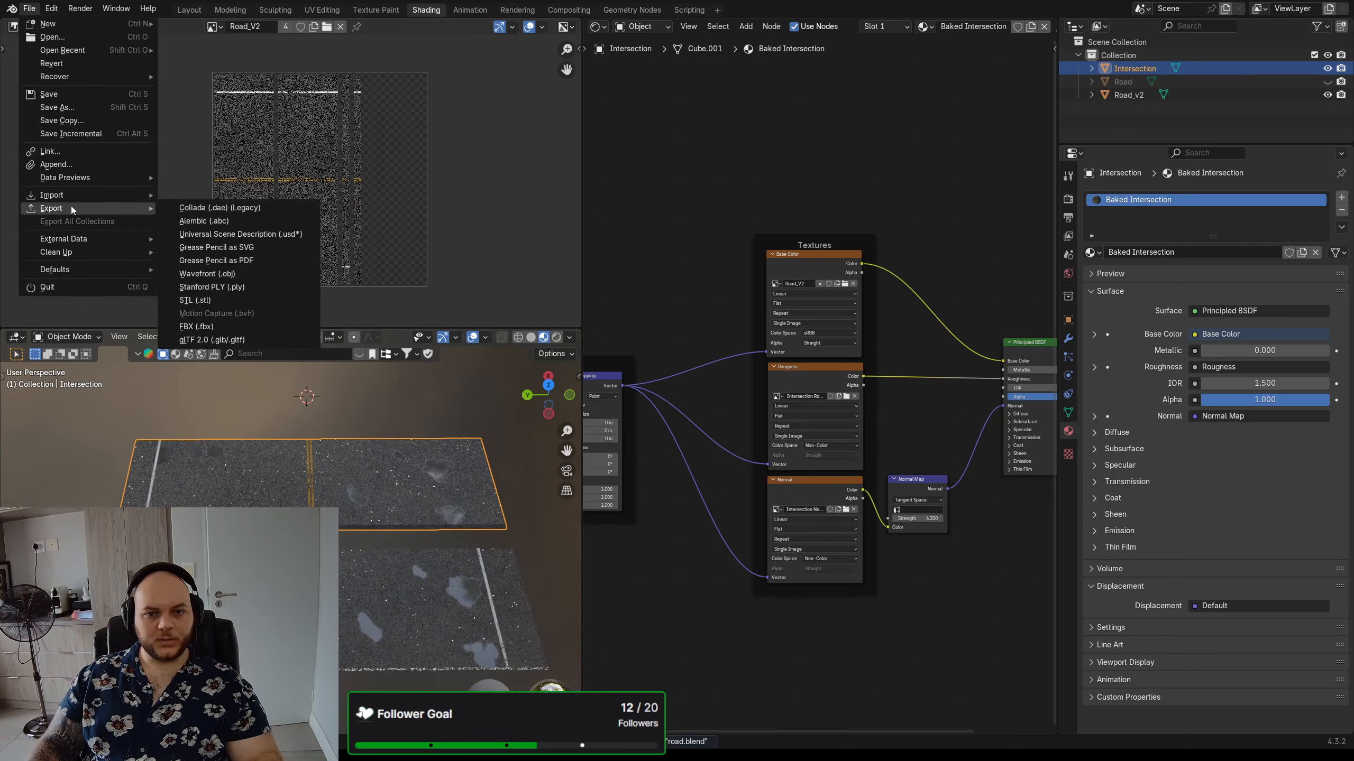
click(214, 325)
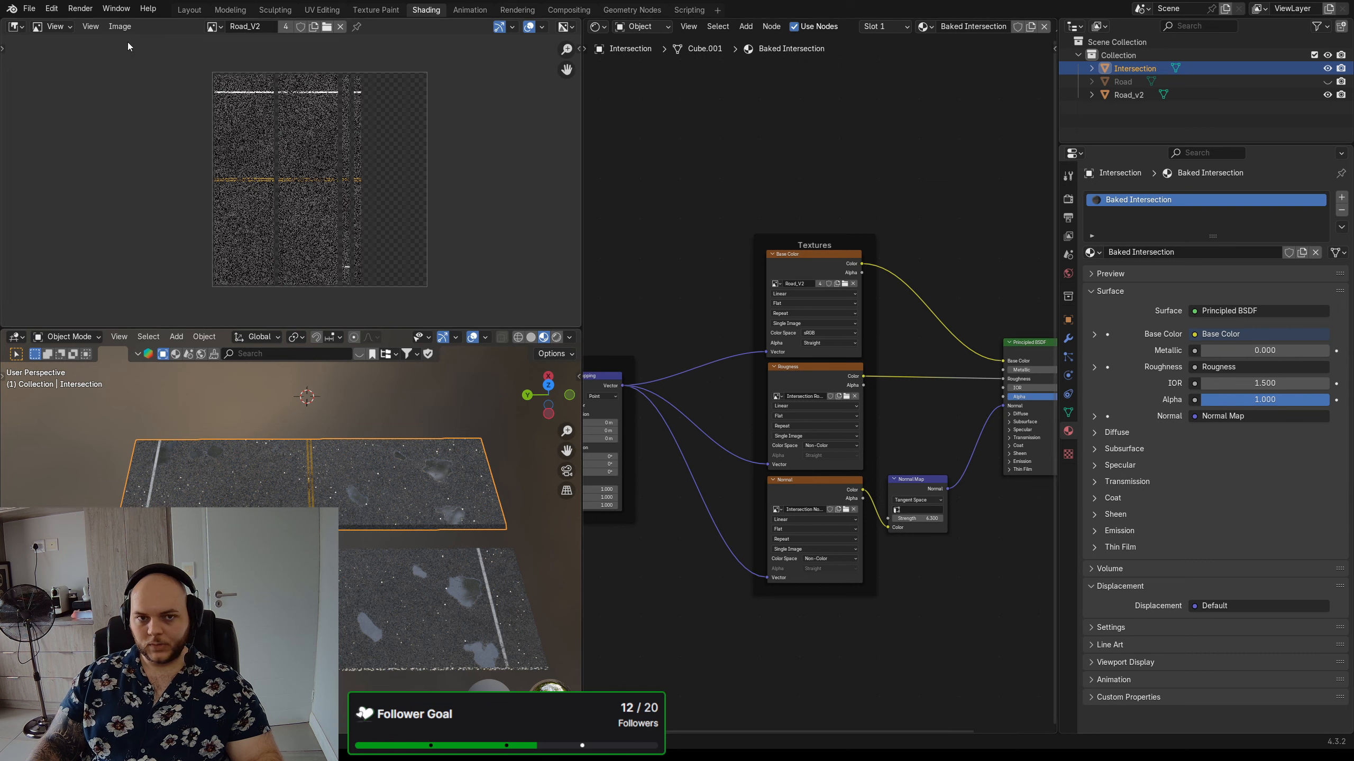
click(29, 11)
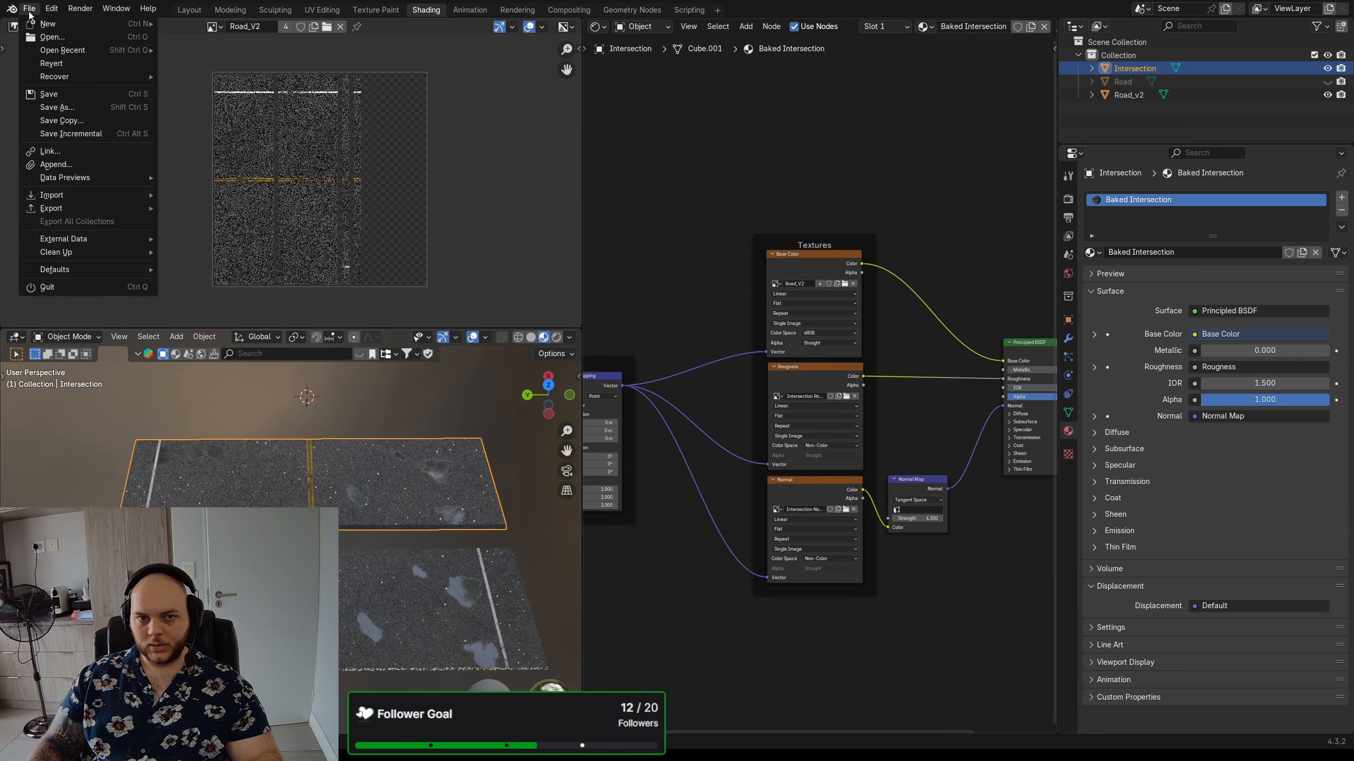
mouse_move(89, 207)
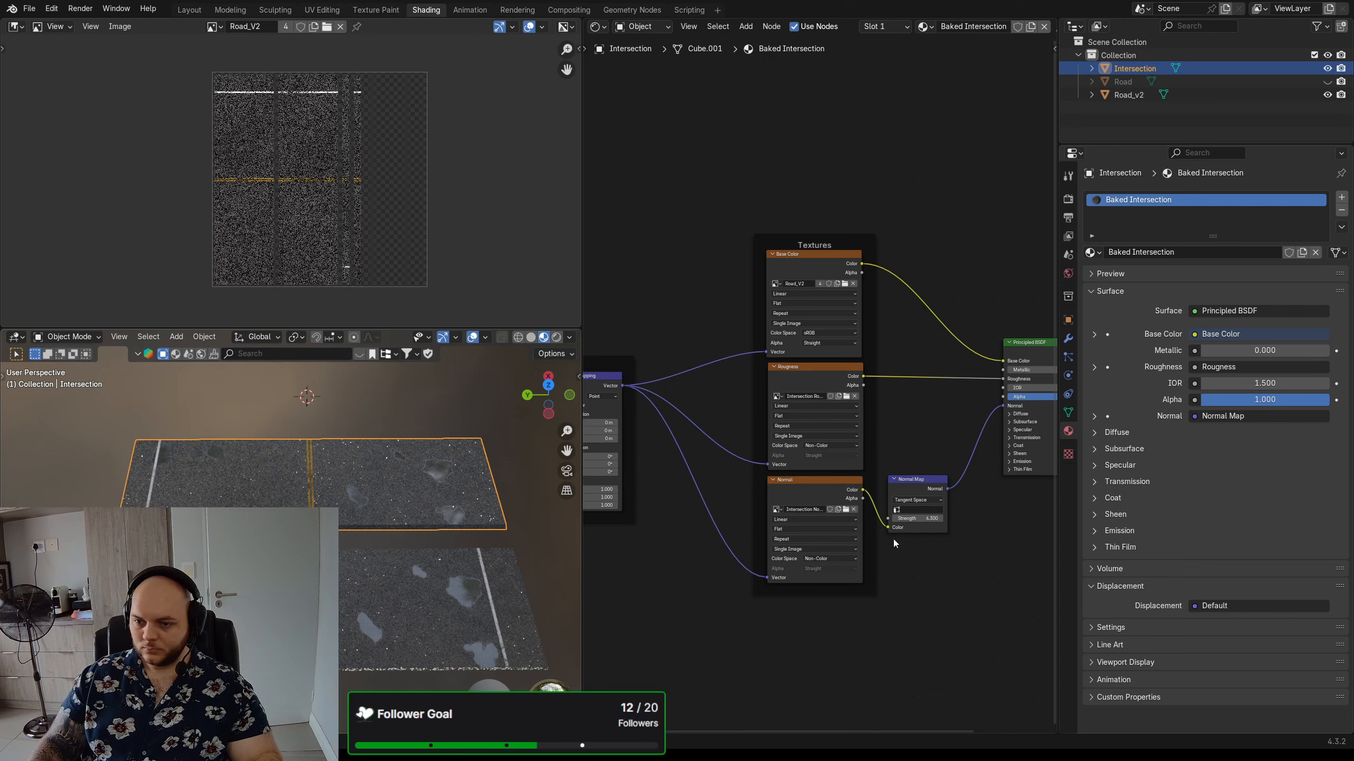
- Select Road_v2, export it in FBX format, and save the Blender file
click(1138, 96)
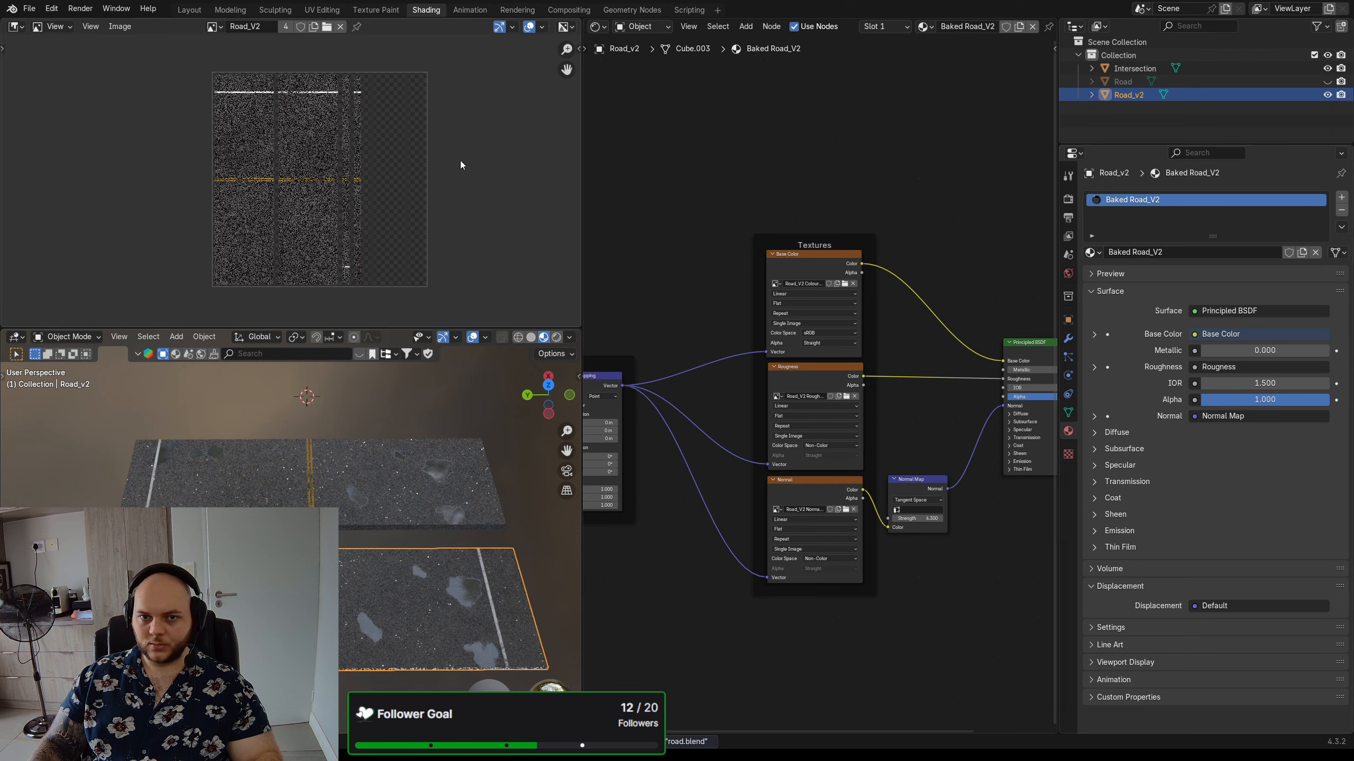
click(29, 8)
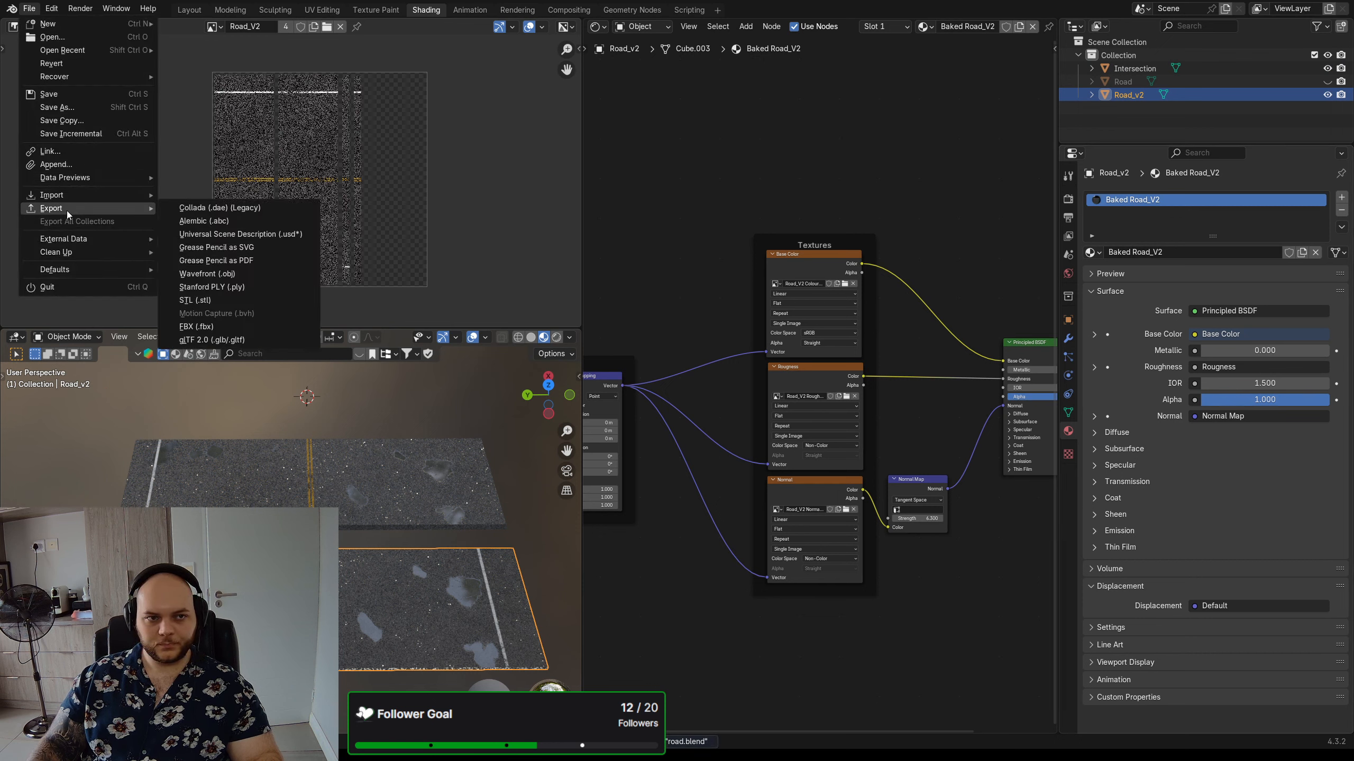
click(240, 326)
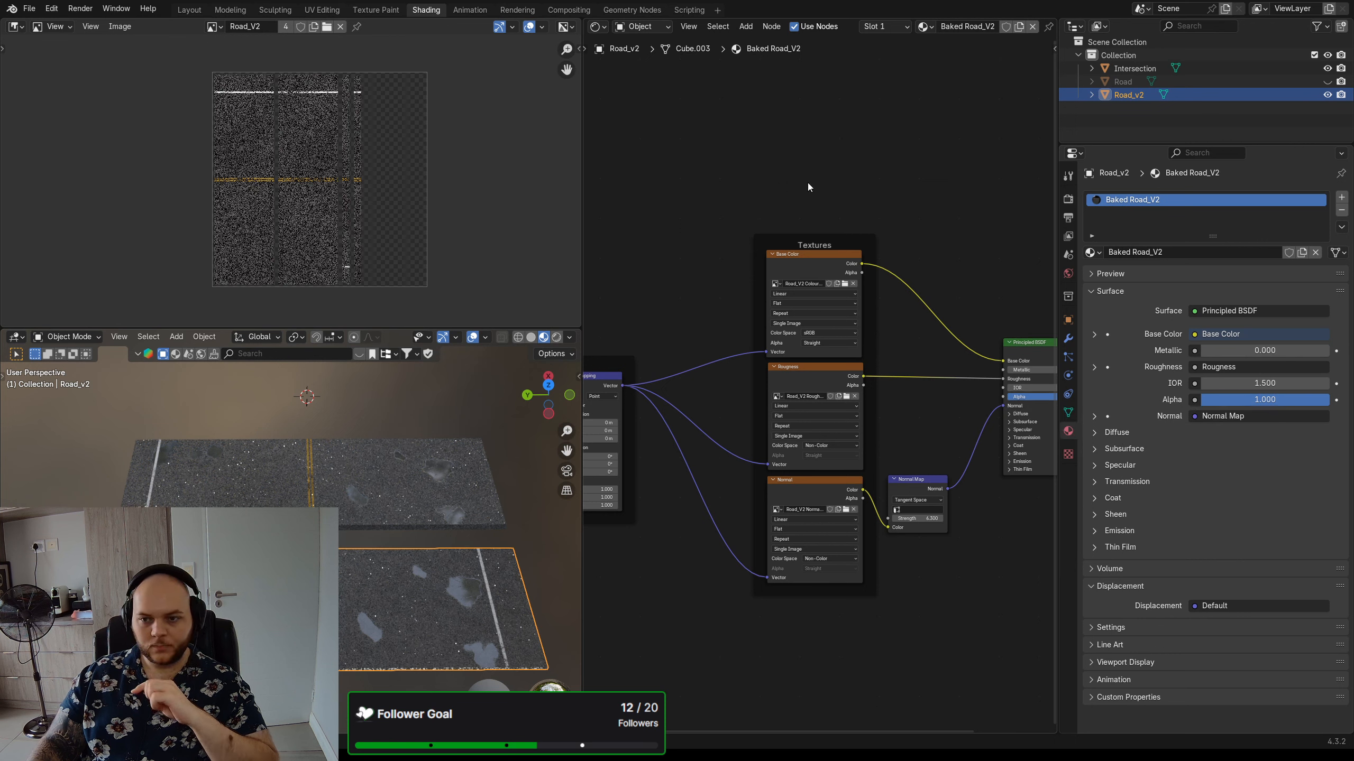
key(ctrl+s)
- Select the Intersection, export it in FBX format, and save the Blender file
click(1171, 69)
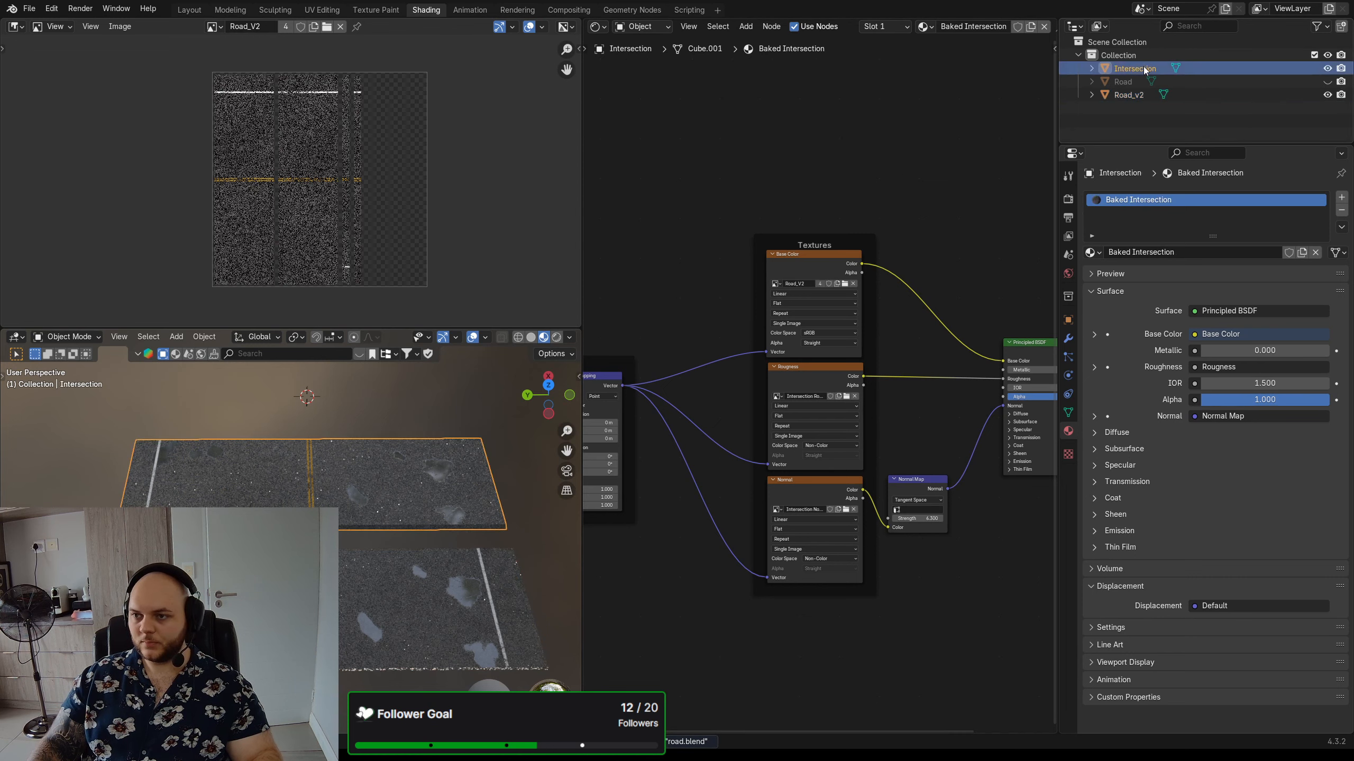
click(29, 8)
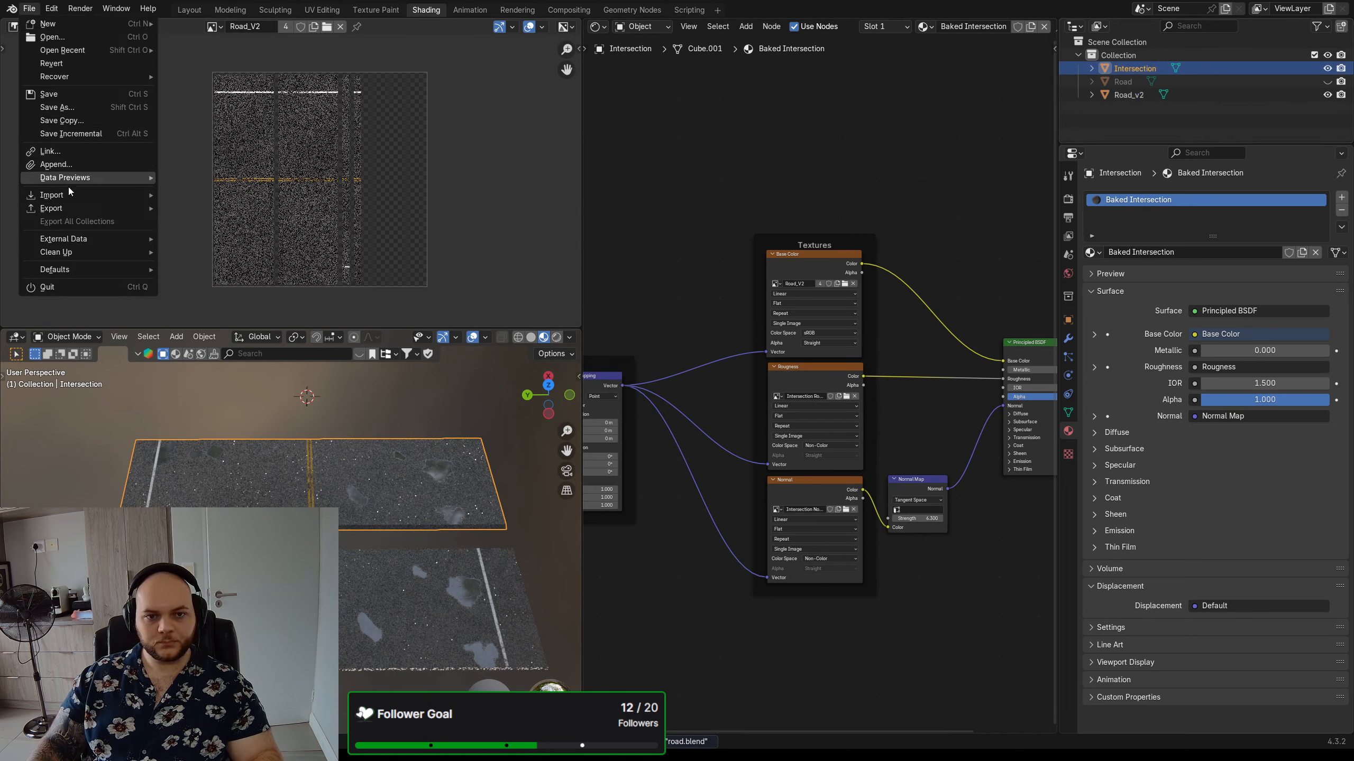
mouse_move(63, 208)
click(209, 327)
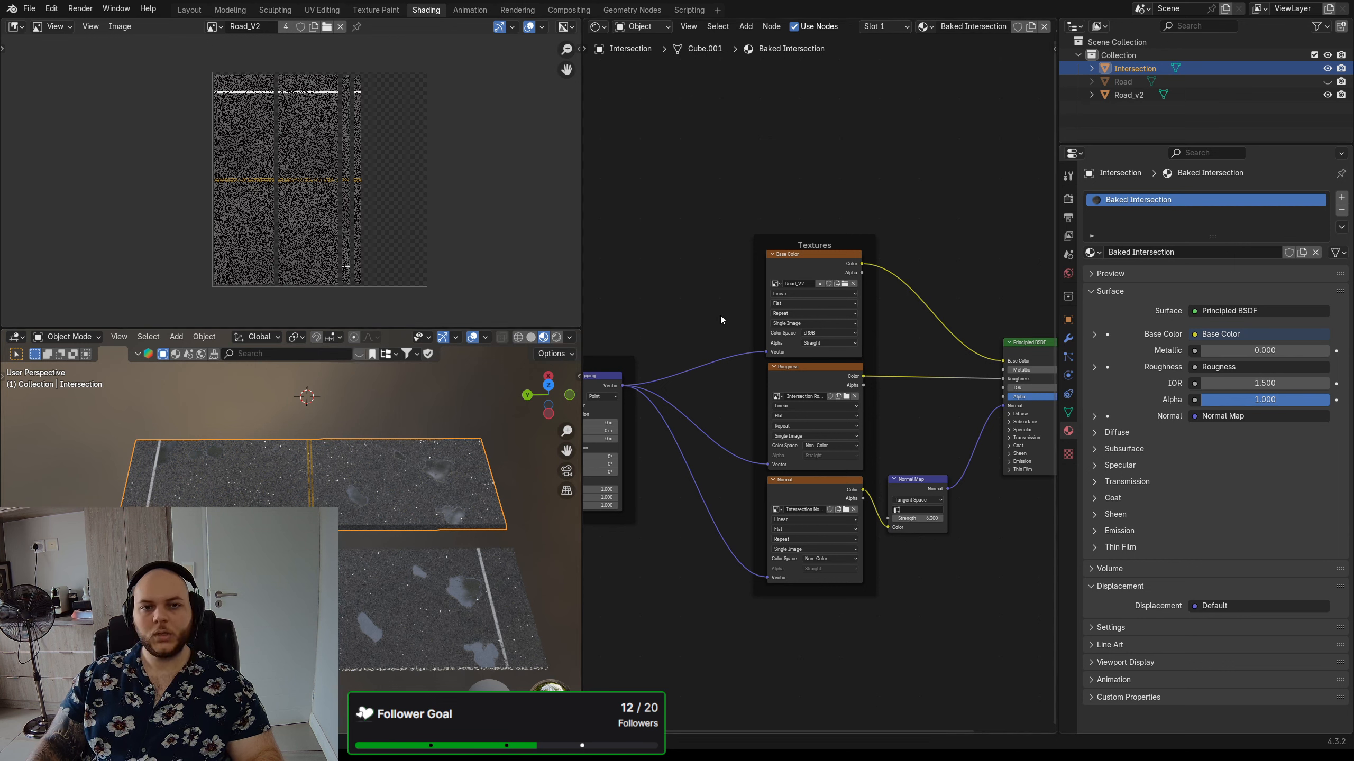
key(ctrl+s)
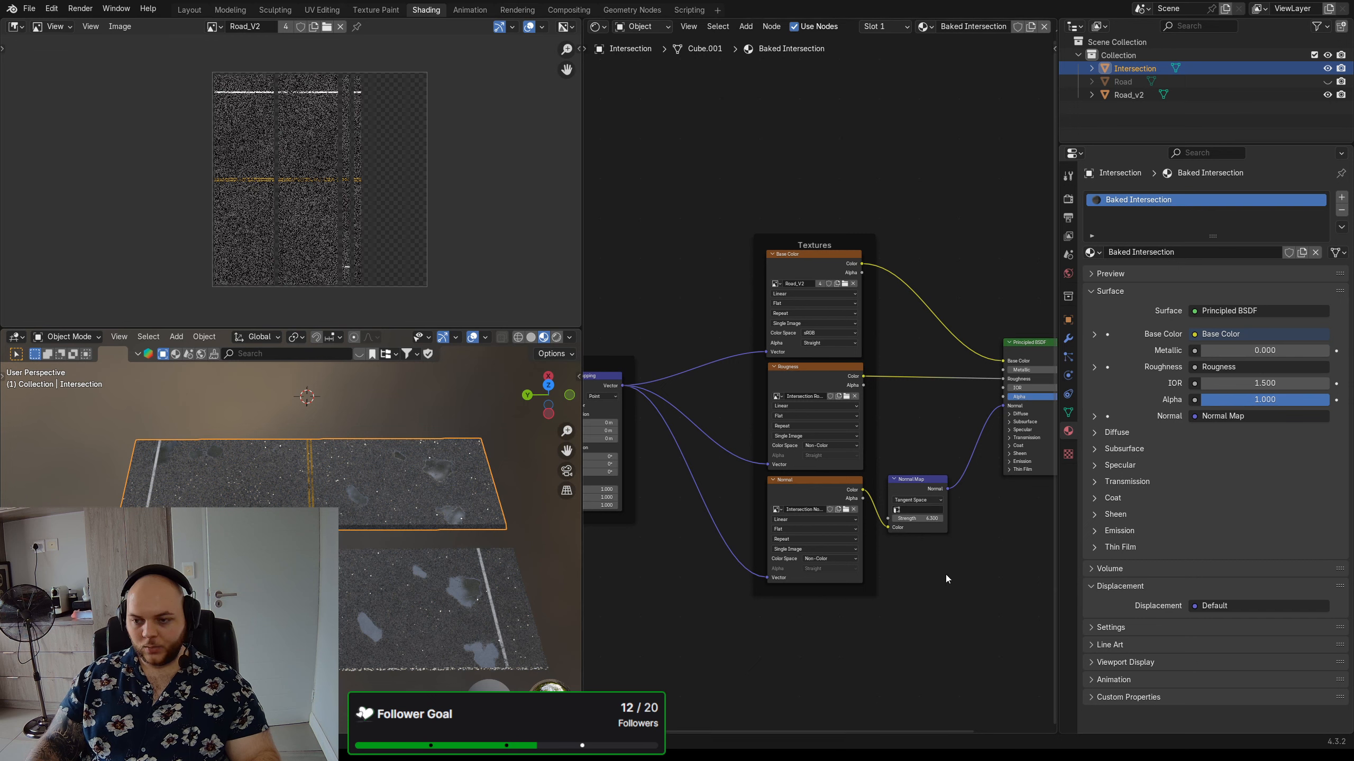
ctrl+scroll(938, 597, right, 1)
key(ctrl+s)
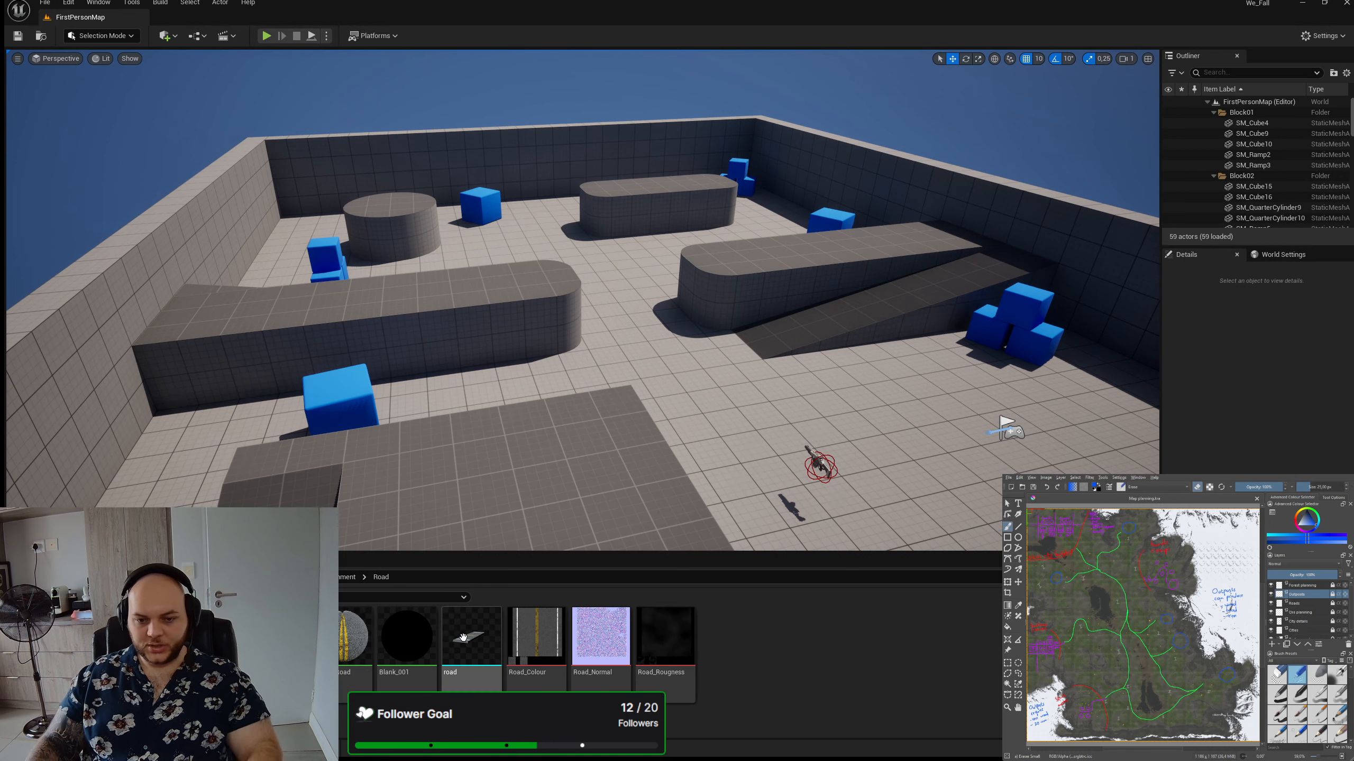
- Switch to Unreal Engine and open the Straight folder inside the Road content folder
click(349, 578)
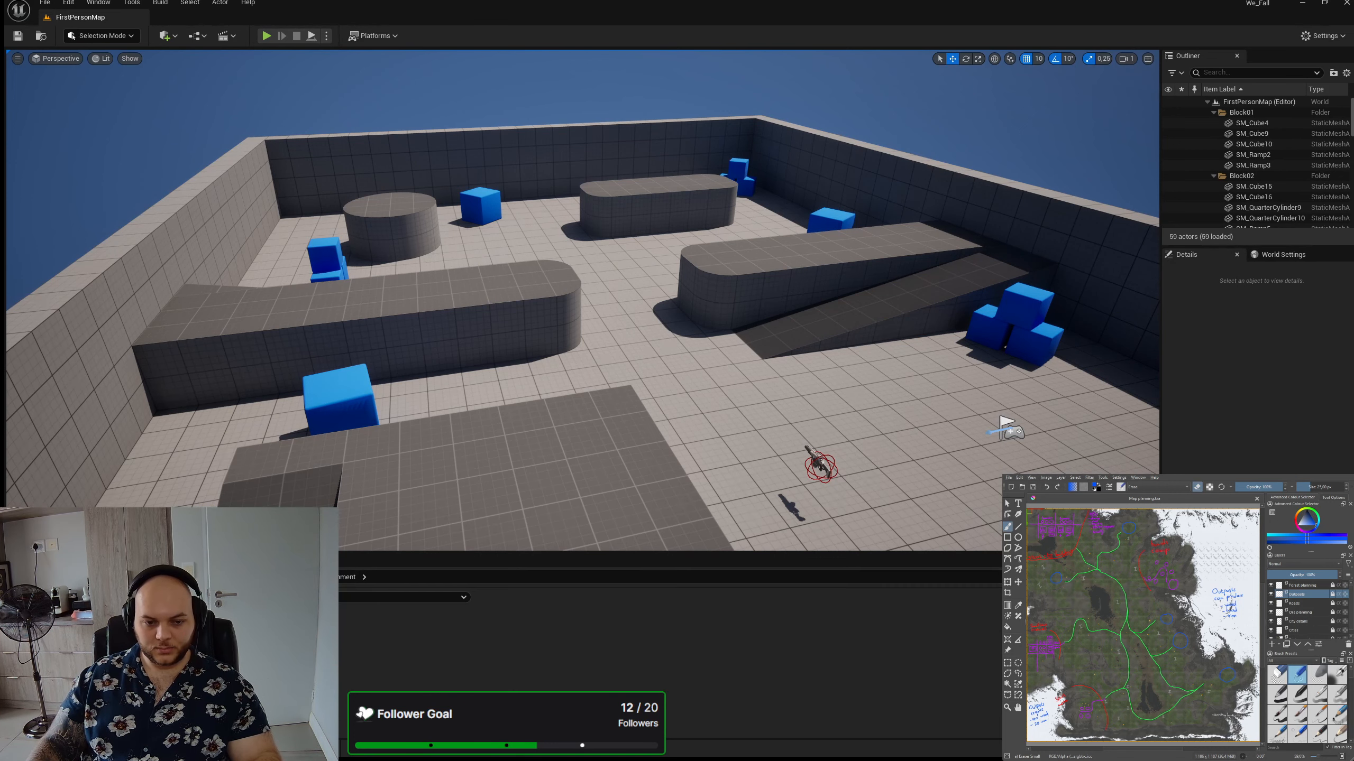
double_click(277, 637)
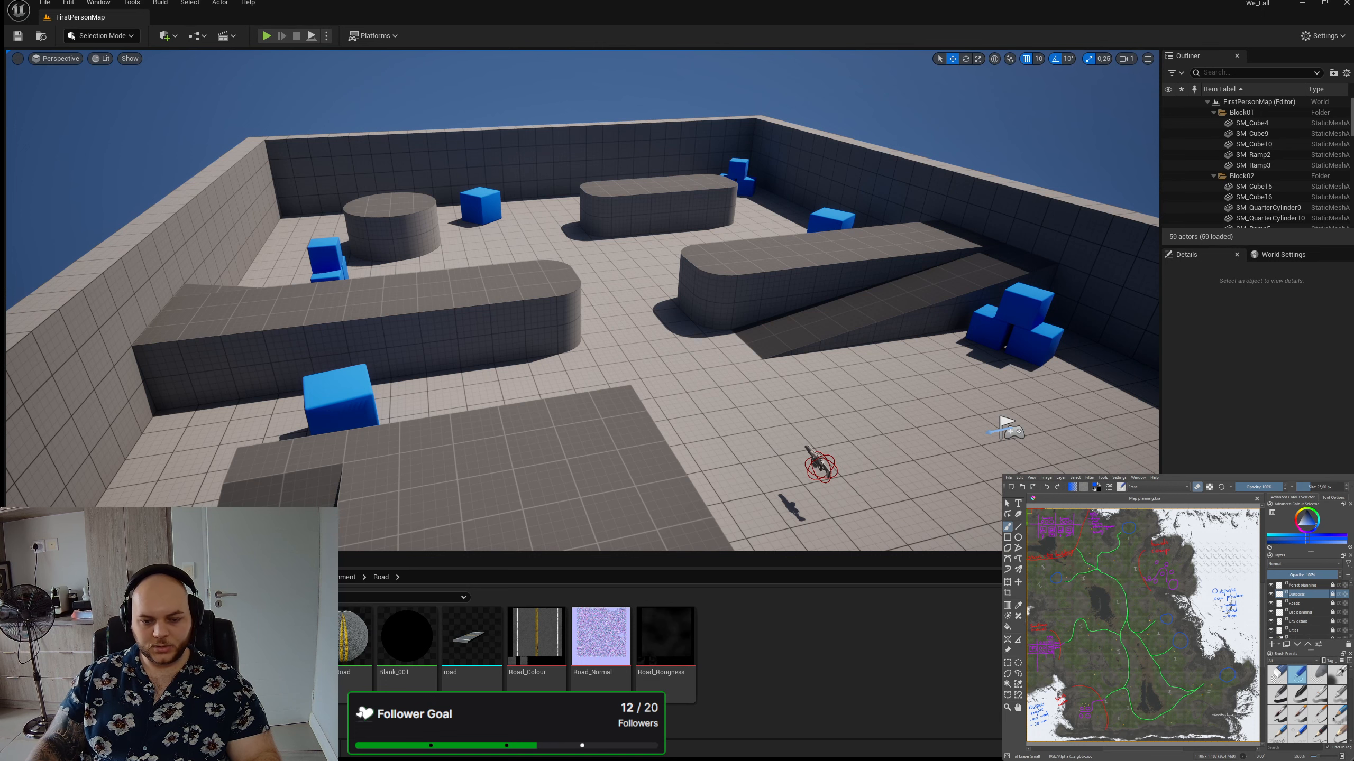
double_click(278, 637)
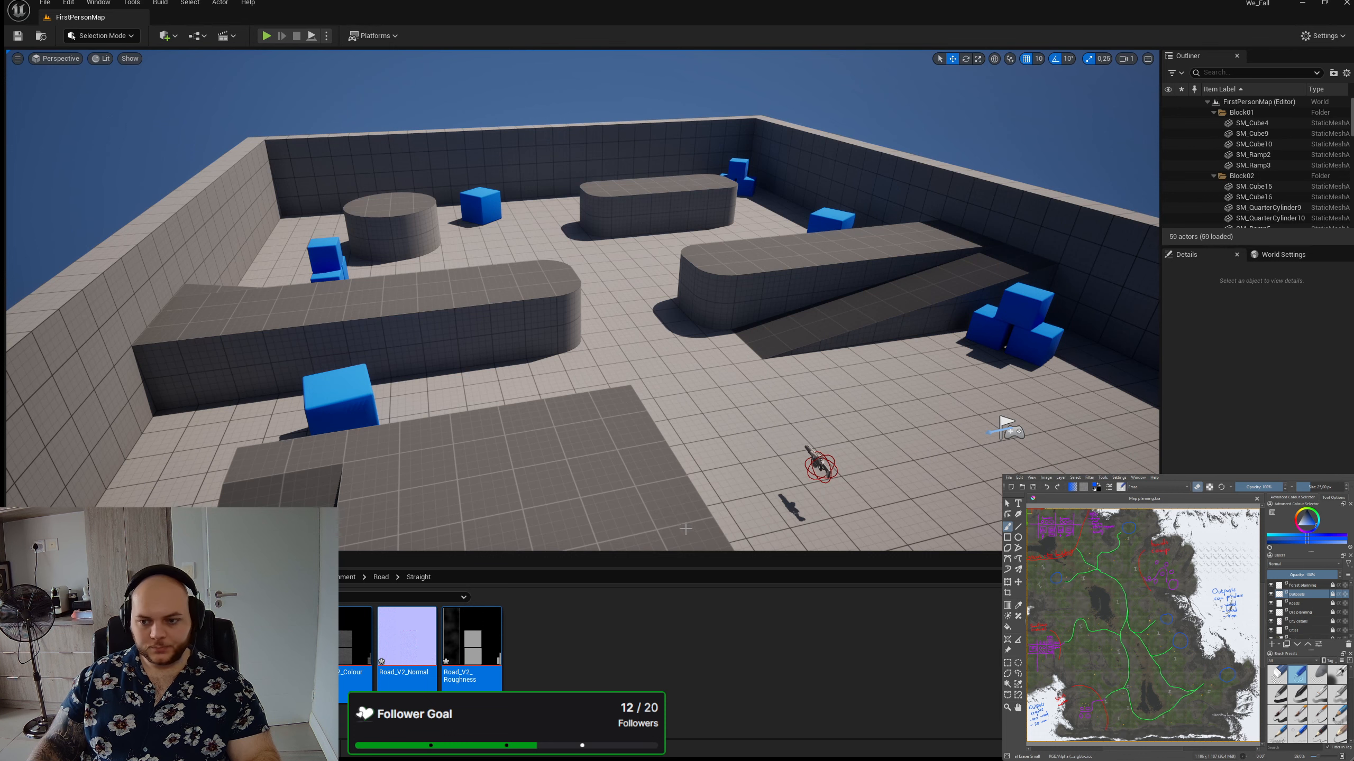
- Delete all assets in the Straight folder and import the Road_V2 Colour, Normal and Roughness textures there again
click(588, 621)
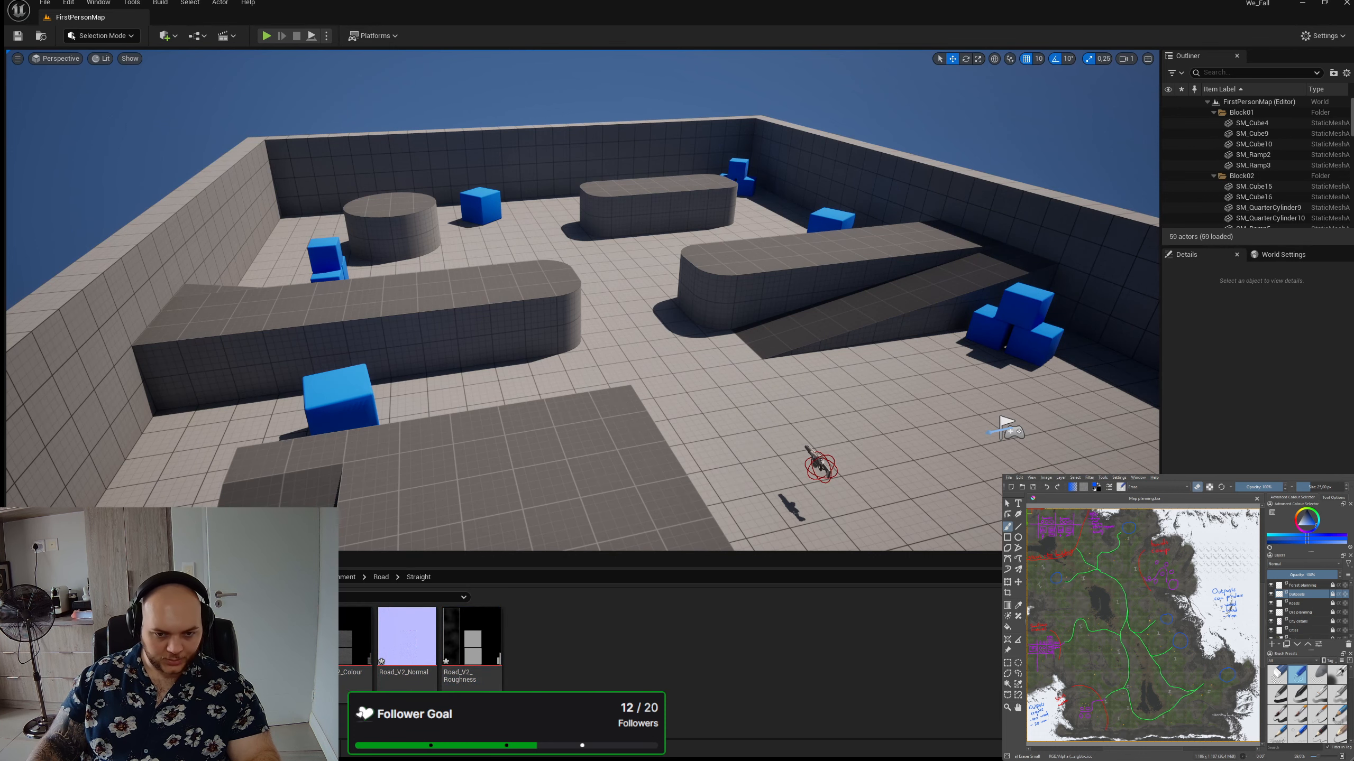
key(ctrl+a)
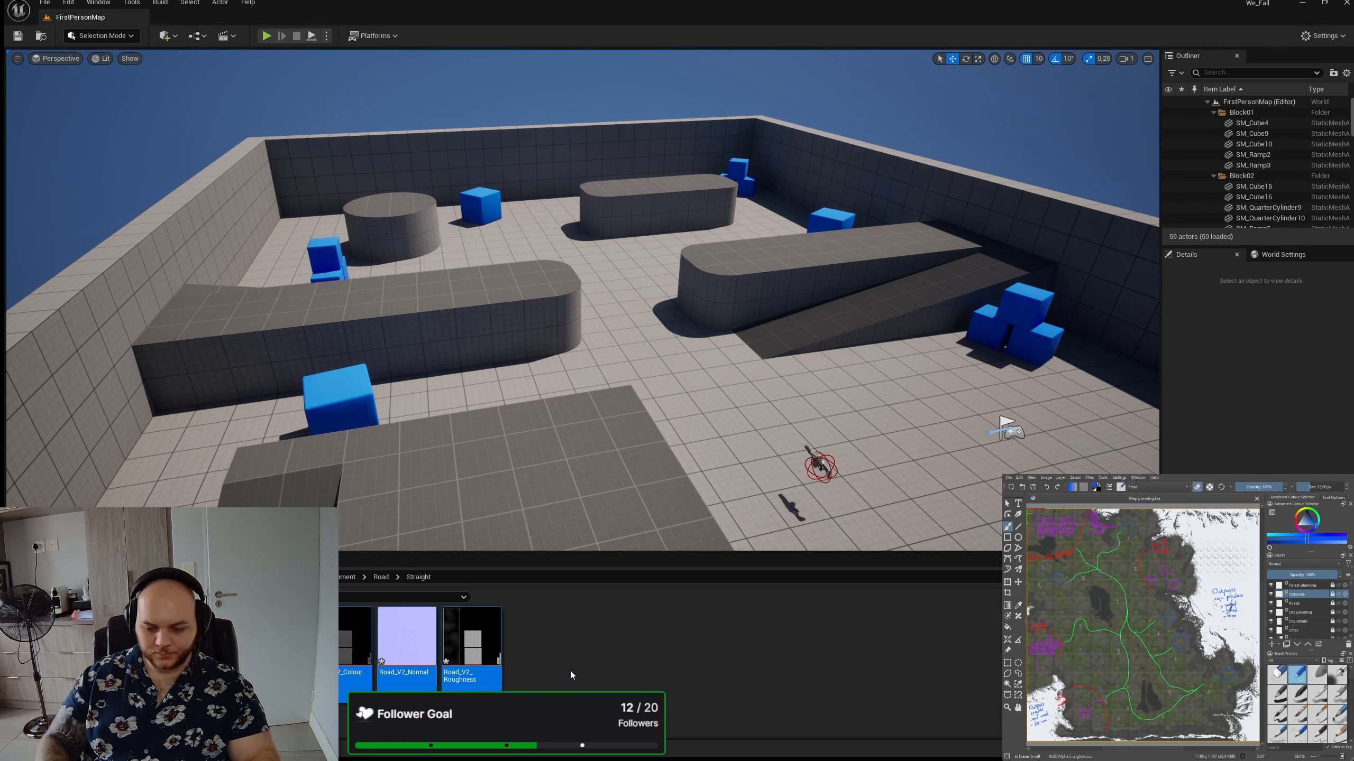
key(Delete)
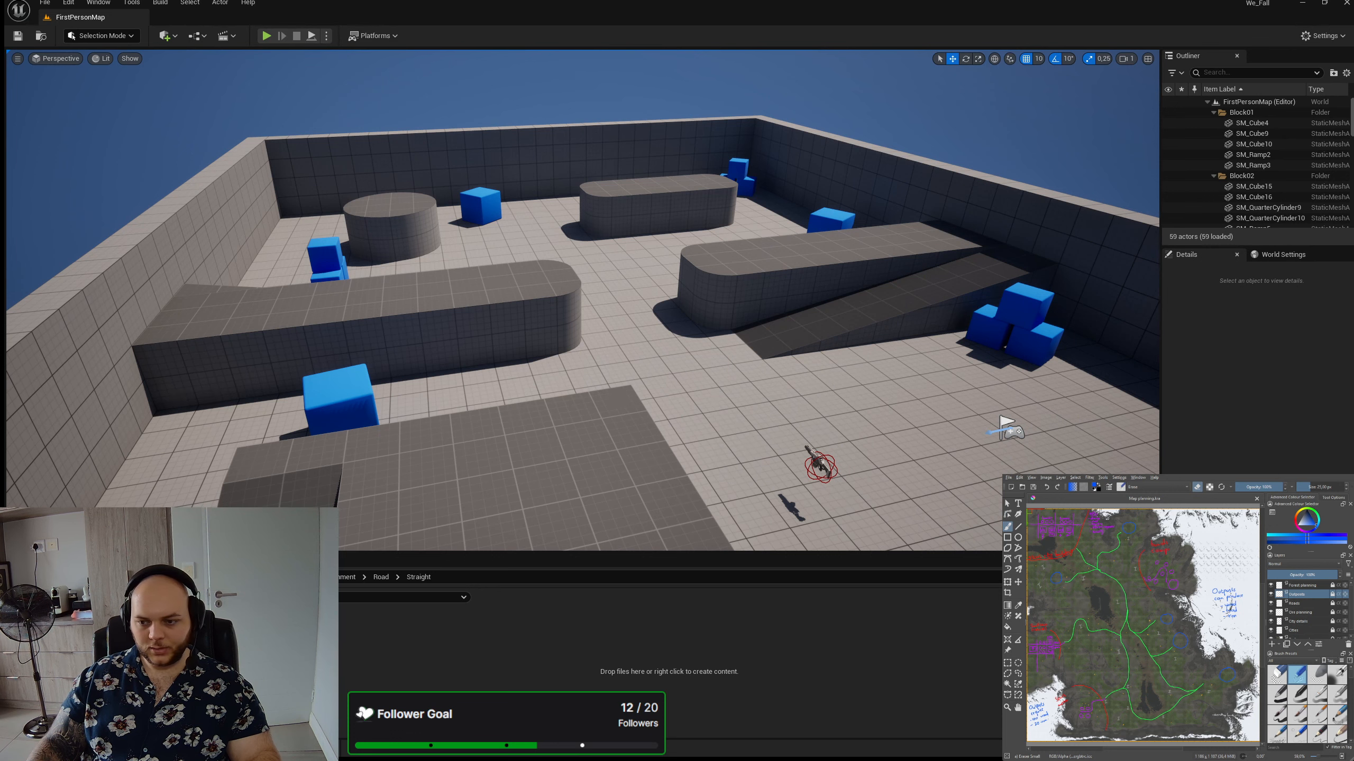
drag(882, 543, 624, 671)
click(604, 656)
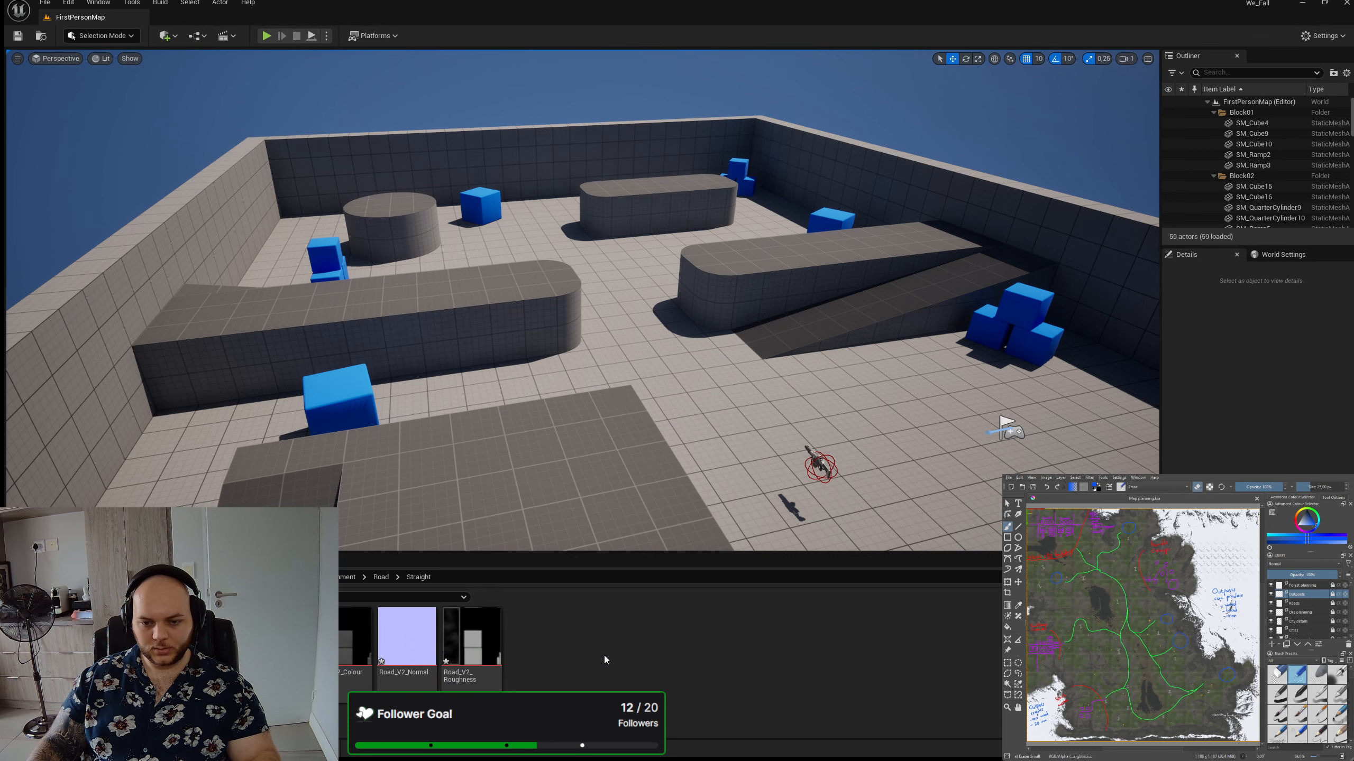